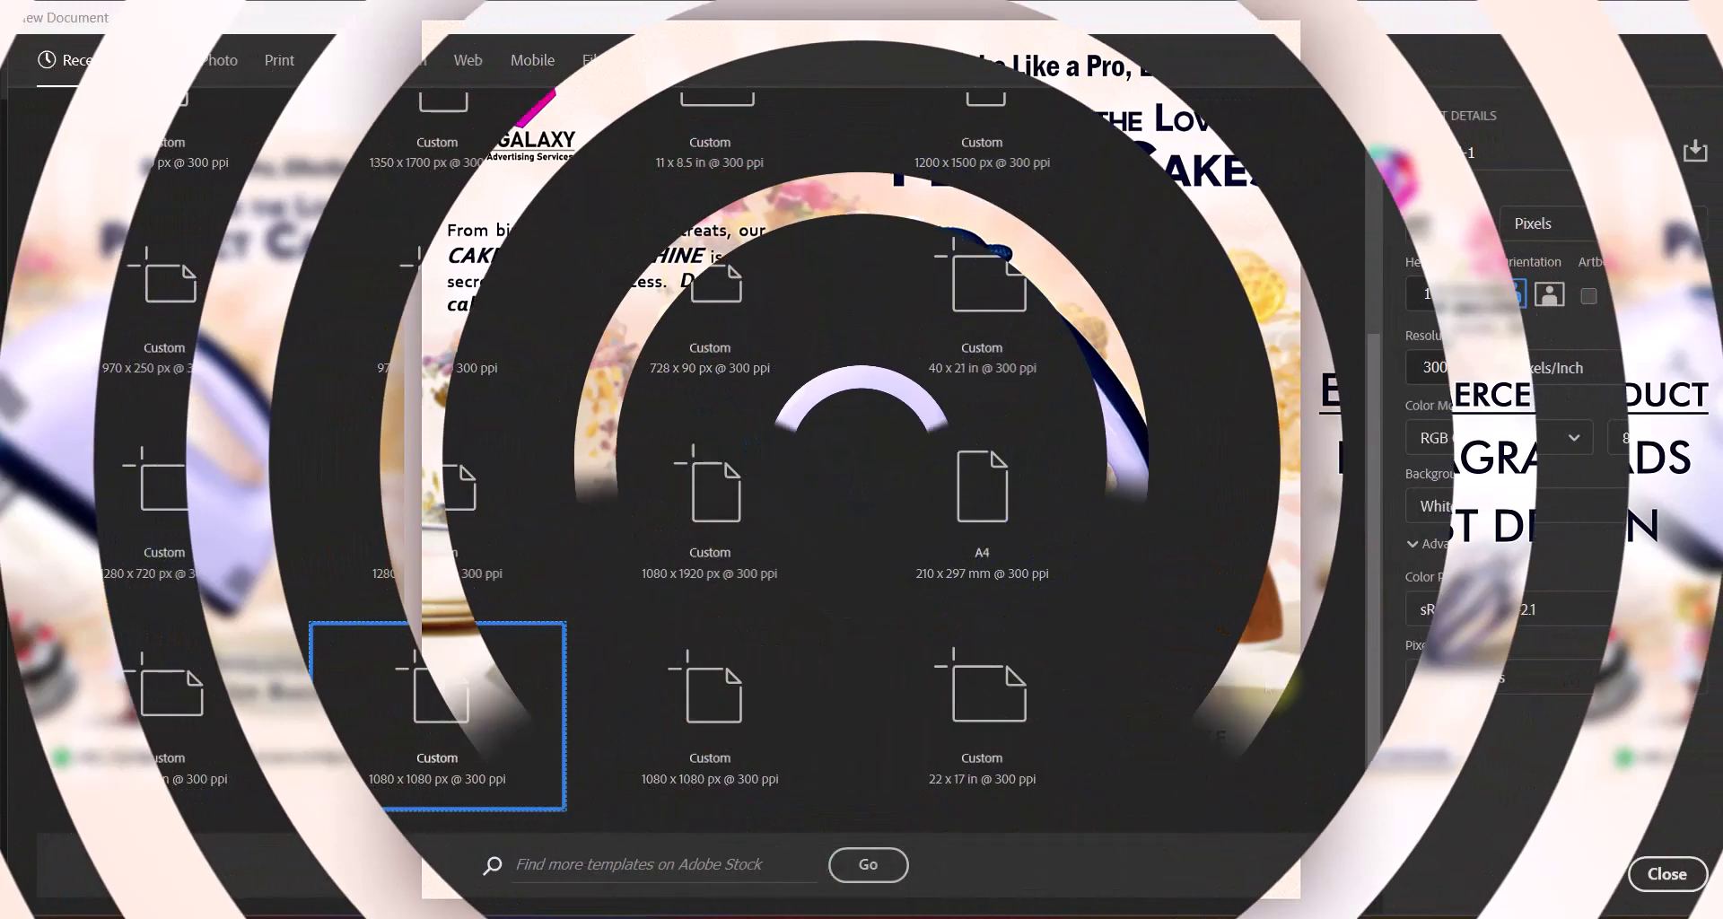
Create a 1080×1080 px, 300 ppi RGB document named 'Ecommerce Instagram Ads Design' with a white background
{"action": "left_click", "coordinate": [1481, 151]}
{"action": "type", "text": "Ecommerce Instagram Ads Design"}
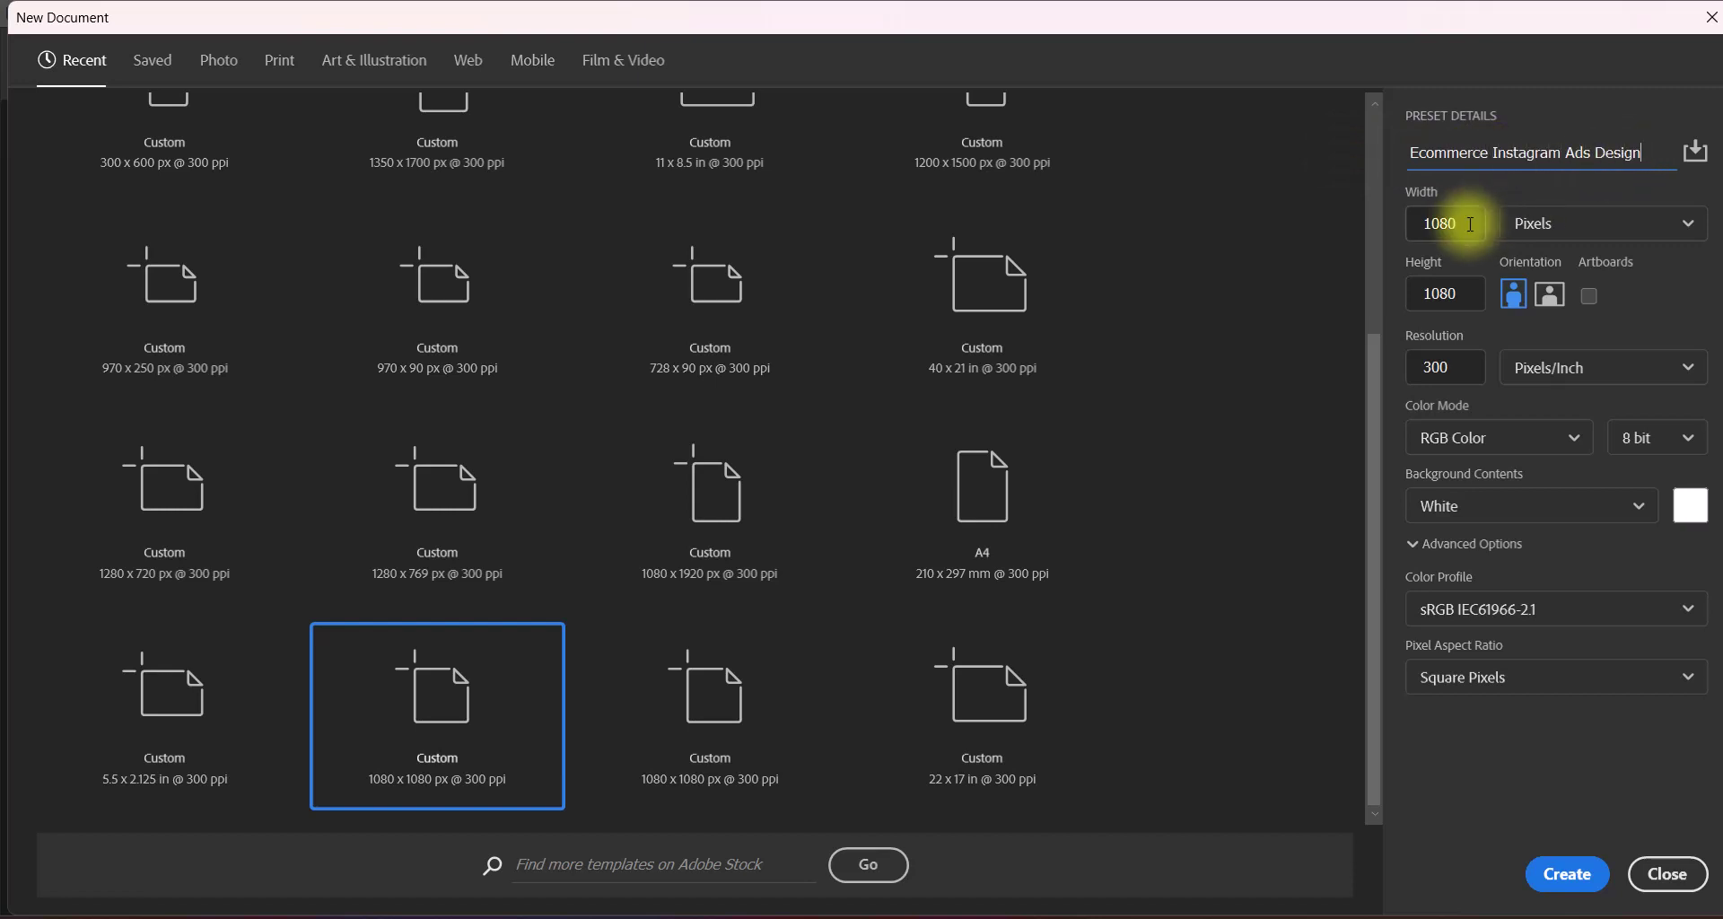
{"action": "left_click", "coordinate": [1563, 226]}
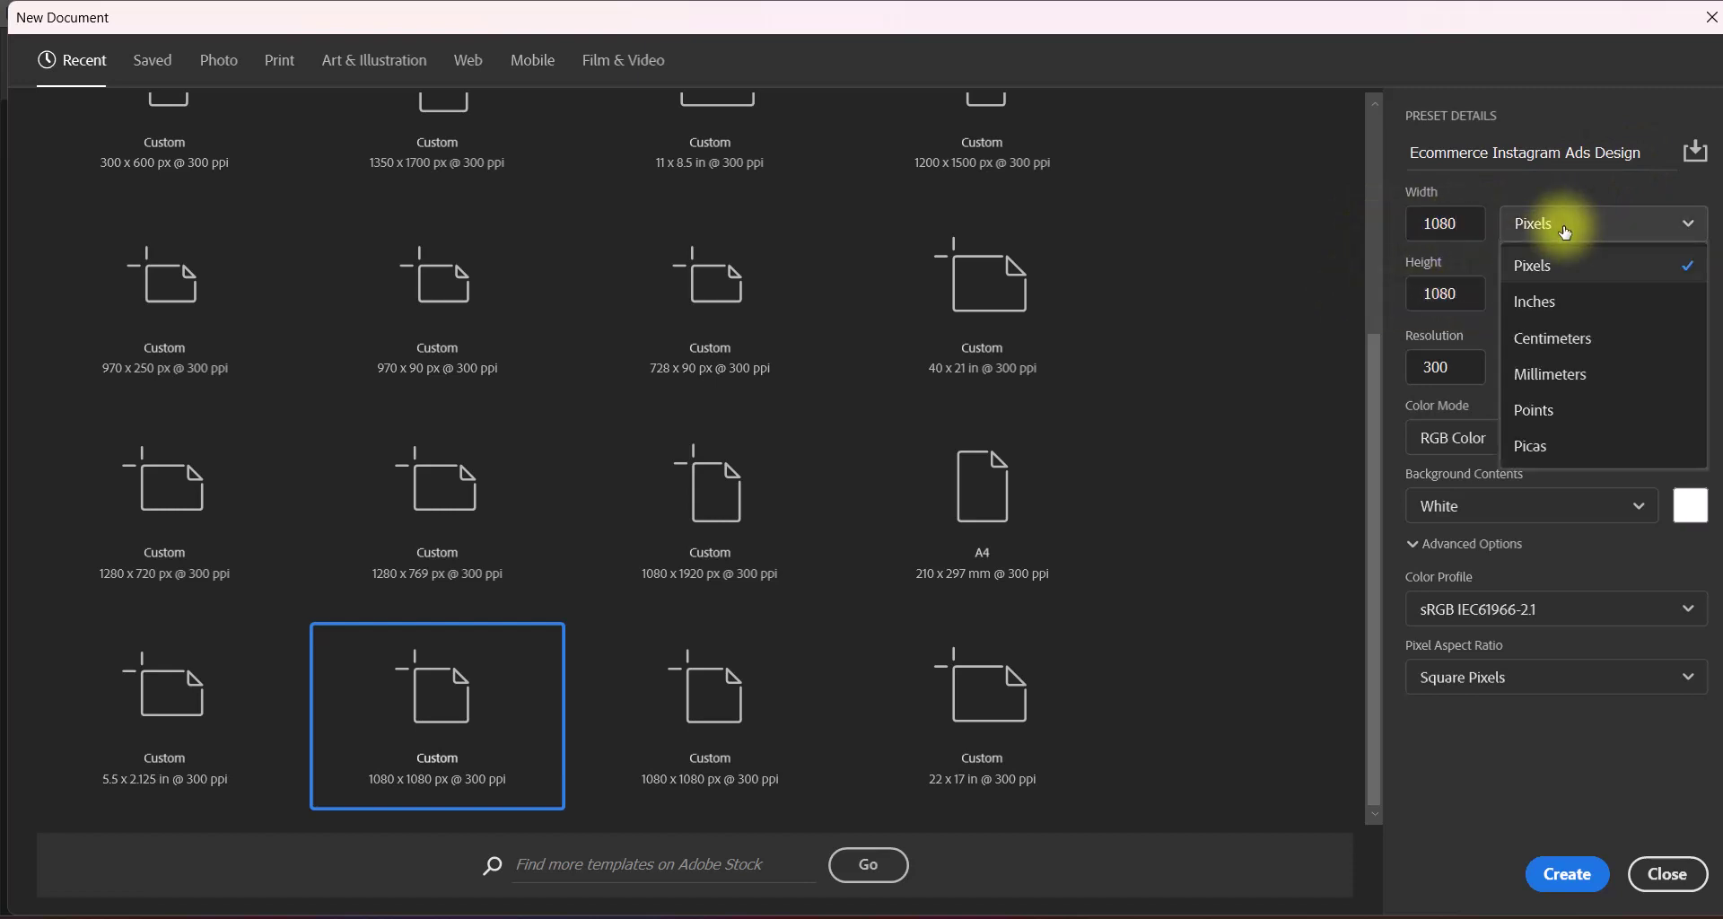
{"action": "left_click", "coordinate": [1610, 265]}
{"action": "left_click", "coordinate": [1479, 447]}
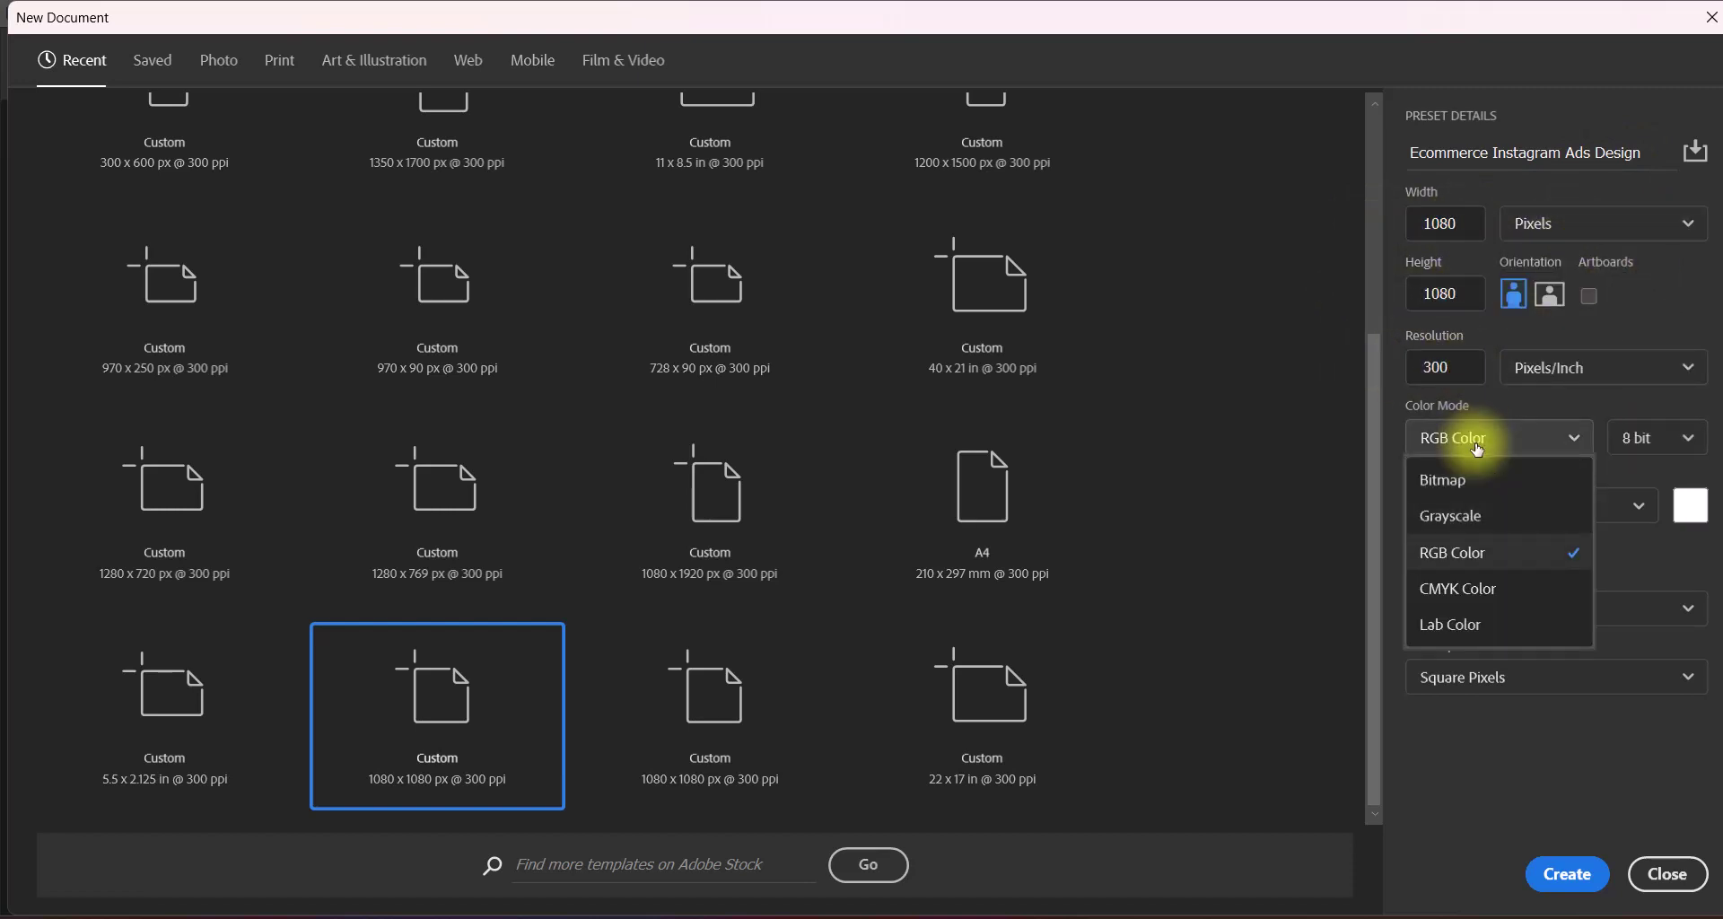
{"action": "left_click", "coordinate": [1500, 552]}
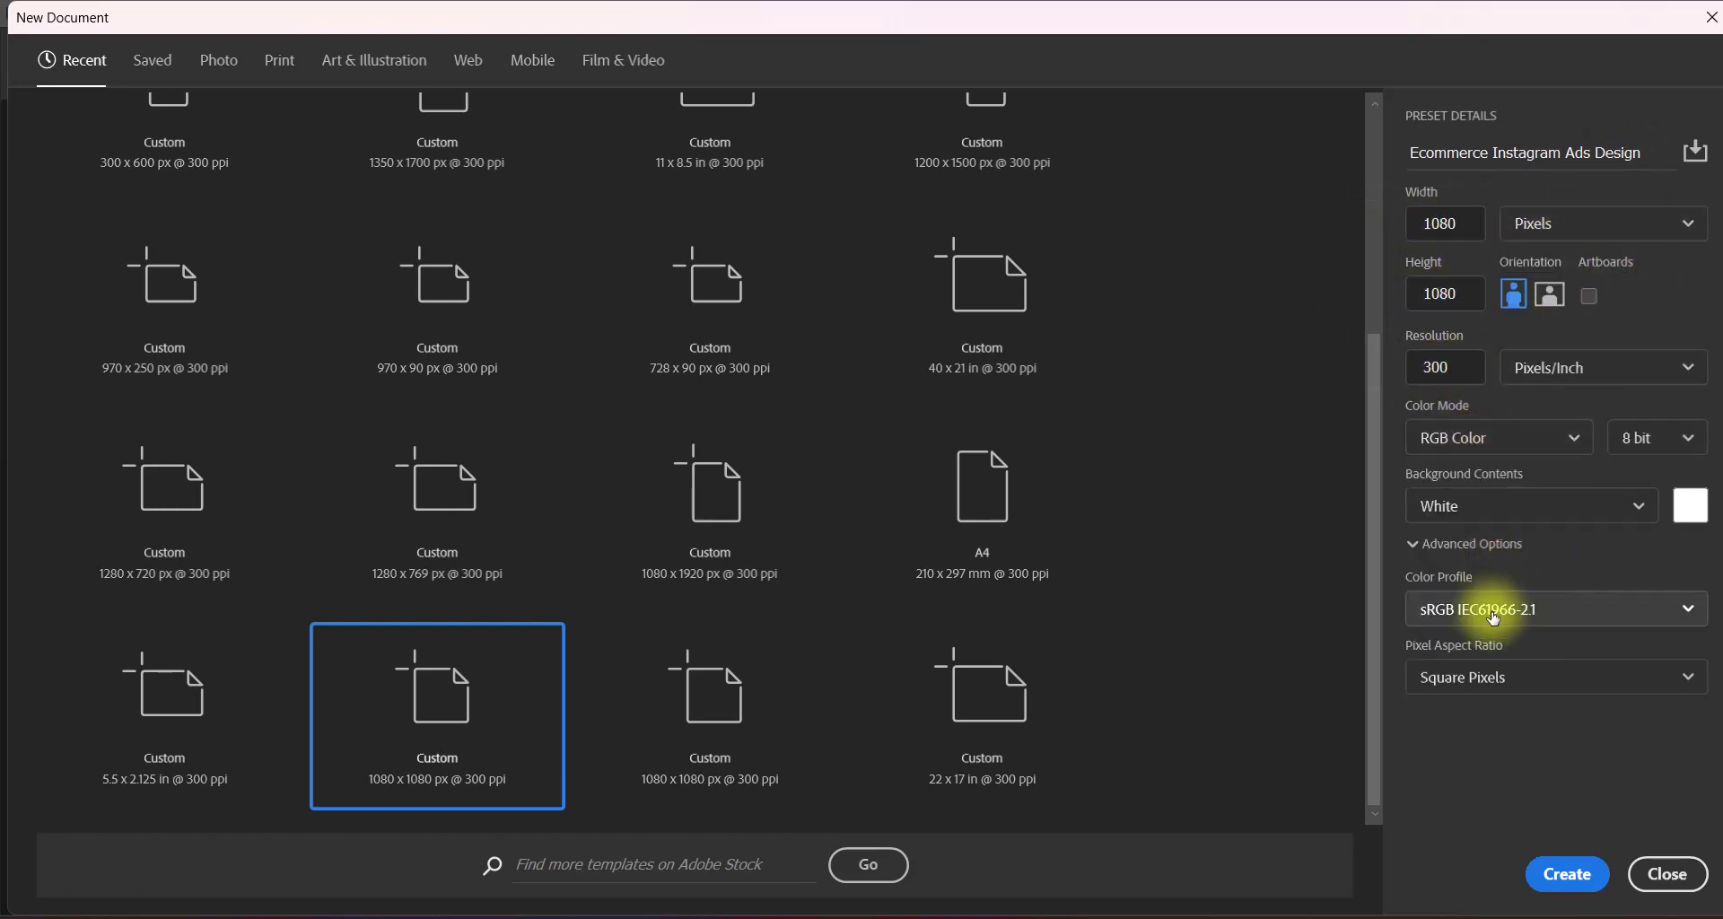
{"action": "left_click", "coordinate": [1566, 874]}
Draw a dark navy rectangle, Rectangle 1, fitted flush over the entire square canvas
{"action": "left_click", "coordinate": [22, 638]}
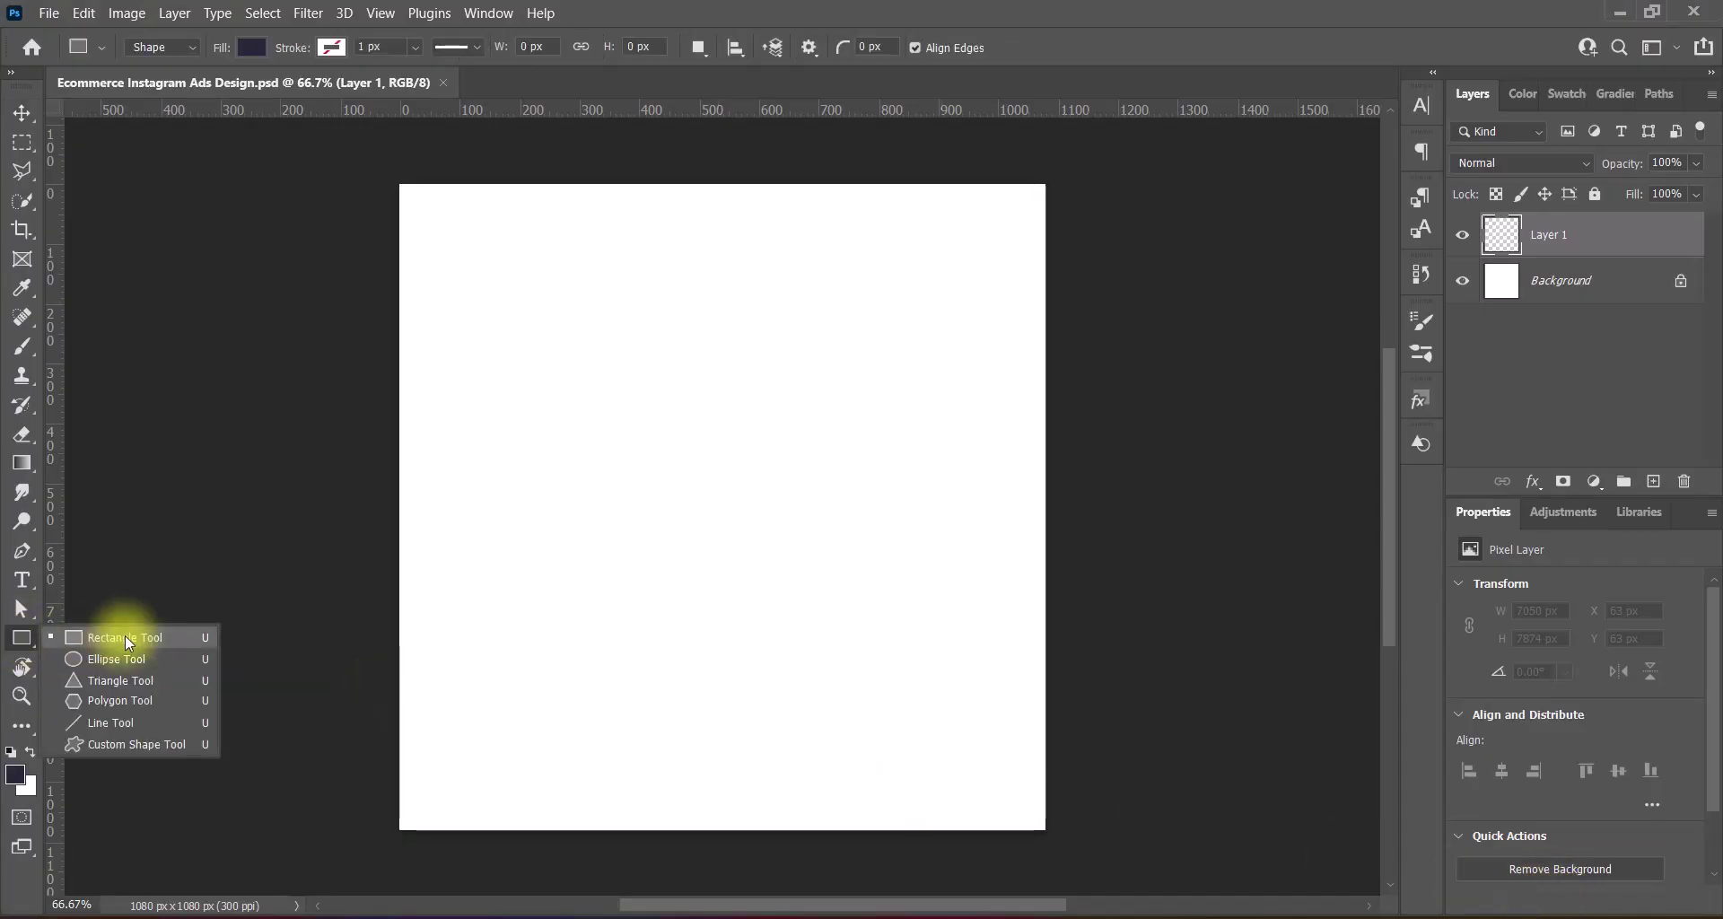
{"action": "left_click", "coordinate": [126, 636]}
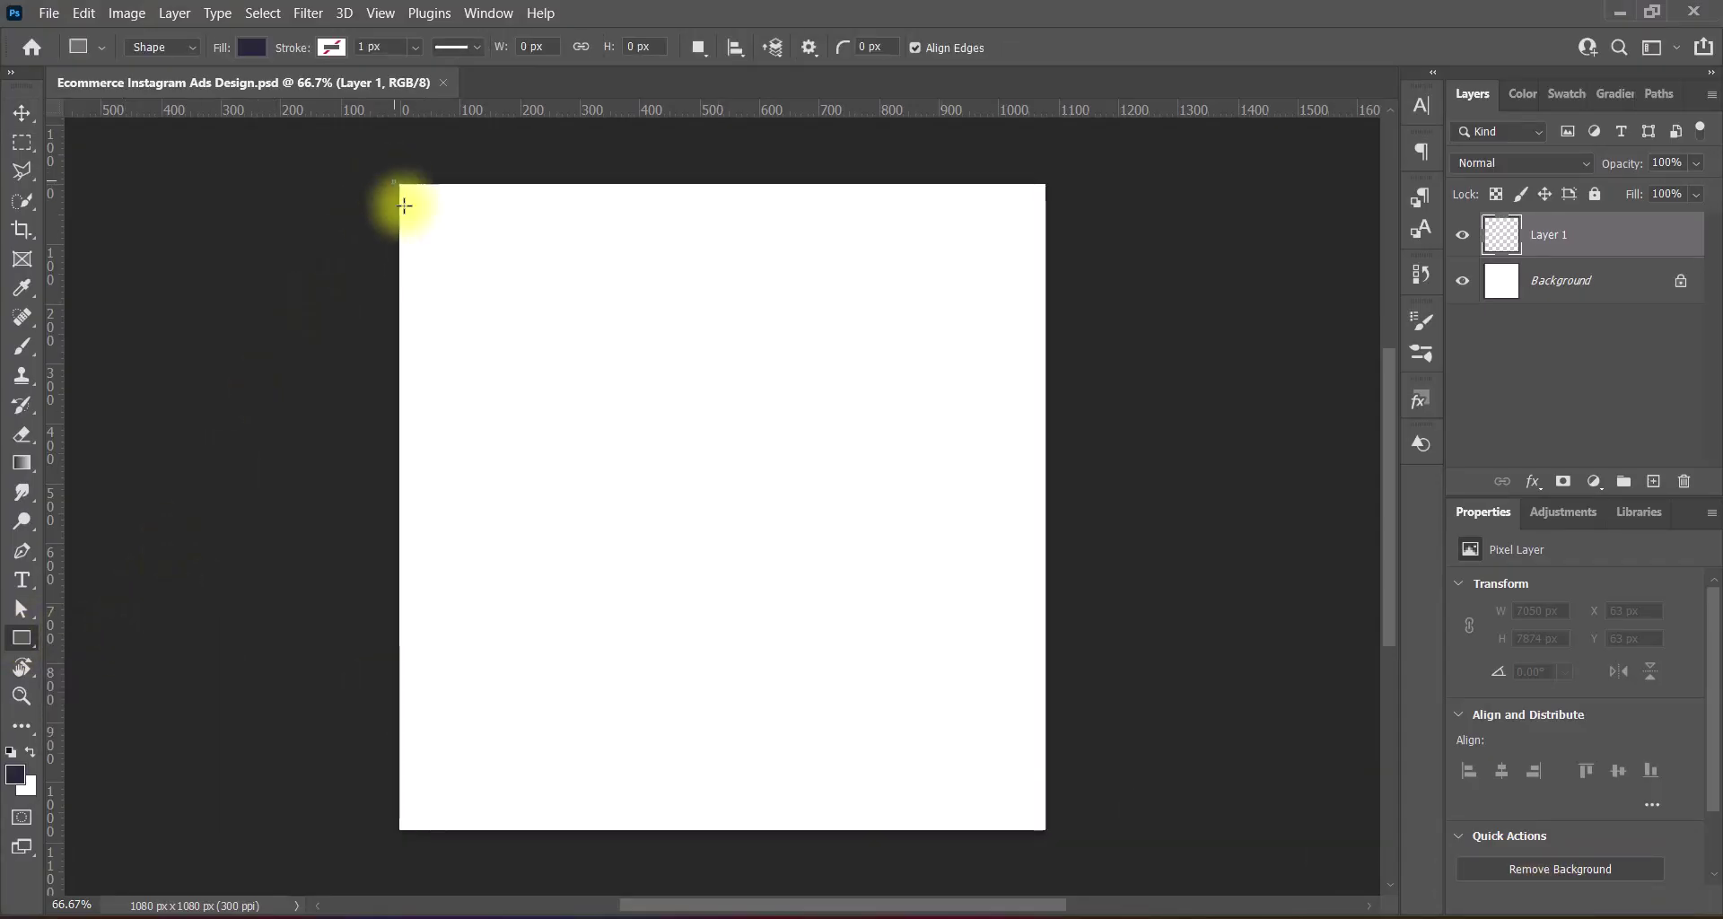
{"action": "left_click_drag", "start_coordinate": [395, 184], "coordinate": [1029, 819]}
{"action": "key", "text": "v"}
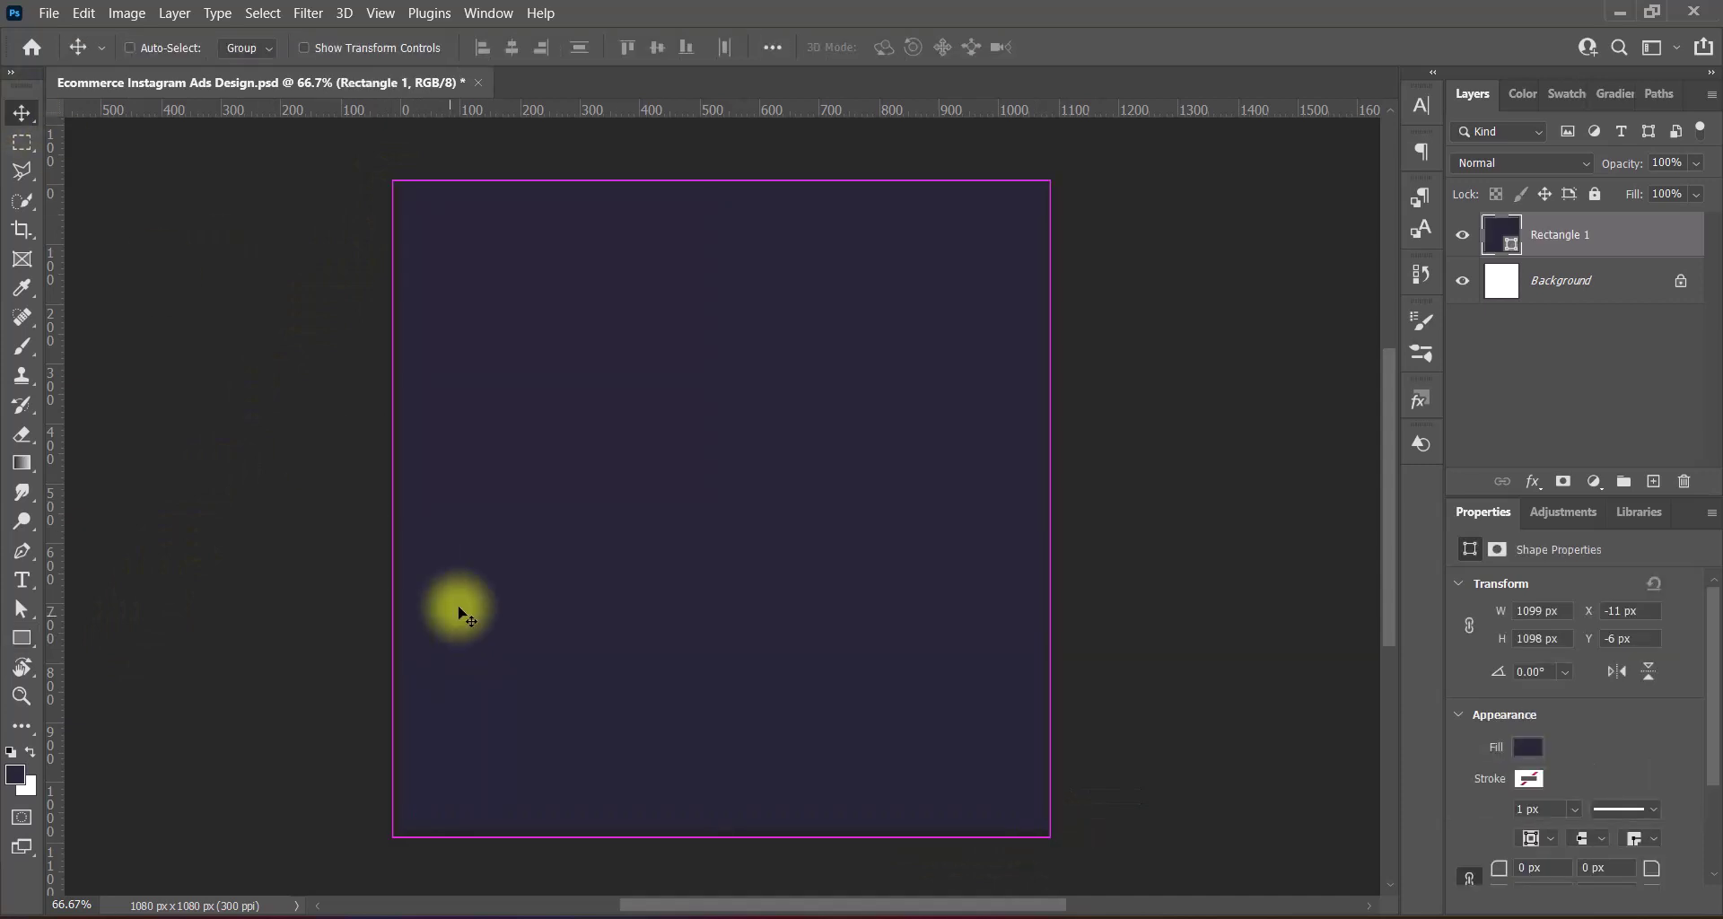
{"action": "key", "text": "ctrl+t"}
{"action": "left_click_drag", "start_coordinate": [691, 560], "coordinate": [689, 563]}
{"action": "key", "text": "Return"}
{"action": "scroll", "coordinate": [690, 567], "scroll_direction": "up", "scroll_amount": 1}
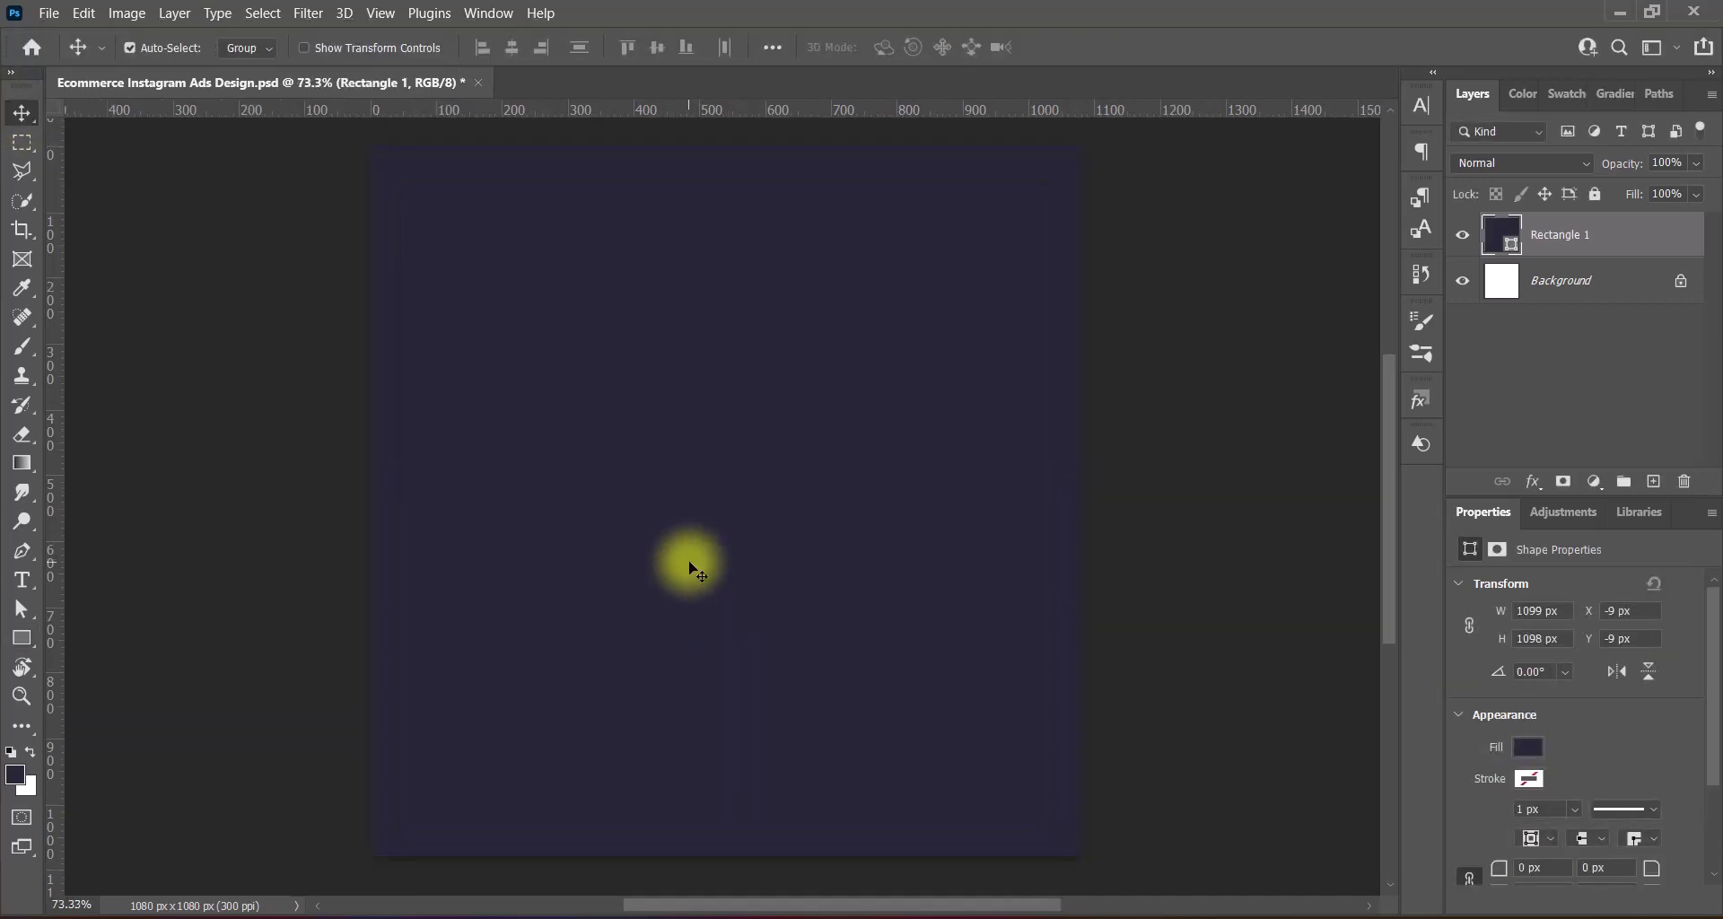
{"action": "scroll", "coordinate": [691, 567], "scroll_direction": "up", "scroll_amount": 1}
Add a Gradient Overlay to Rectangle 1 and set its angle to 75°
{"action": "right_click", "coordinate": [1499, 226]}
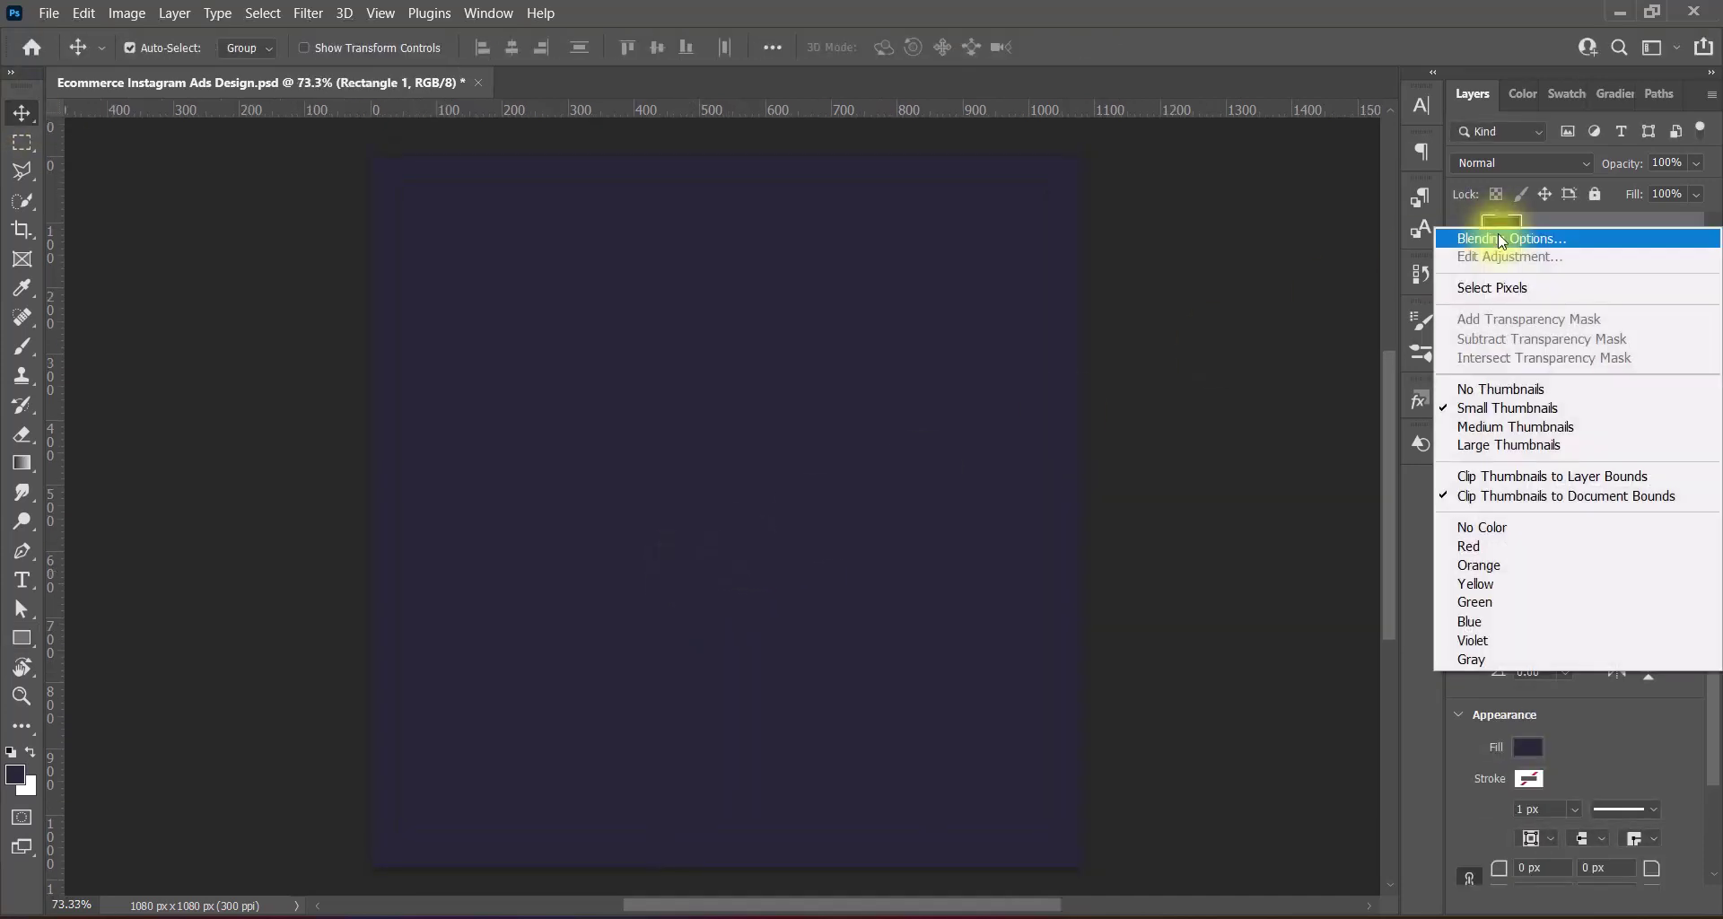
{"action": "left_click", "coordinate": [1502, 239]}
{"action": "left_click", "coordinate": [848, 472]}
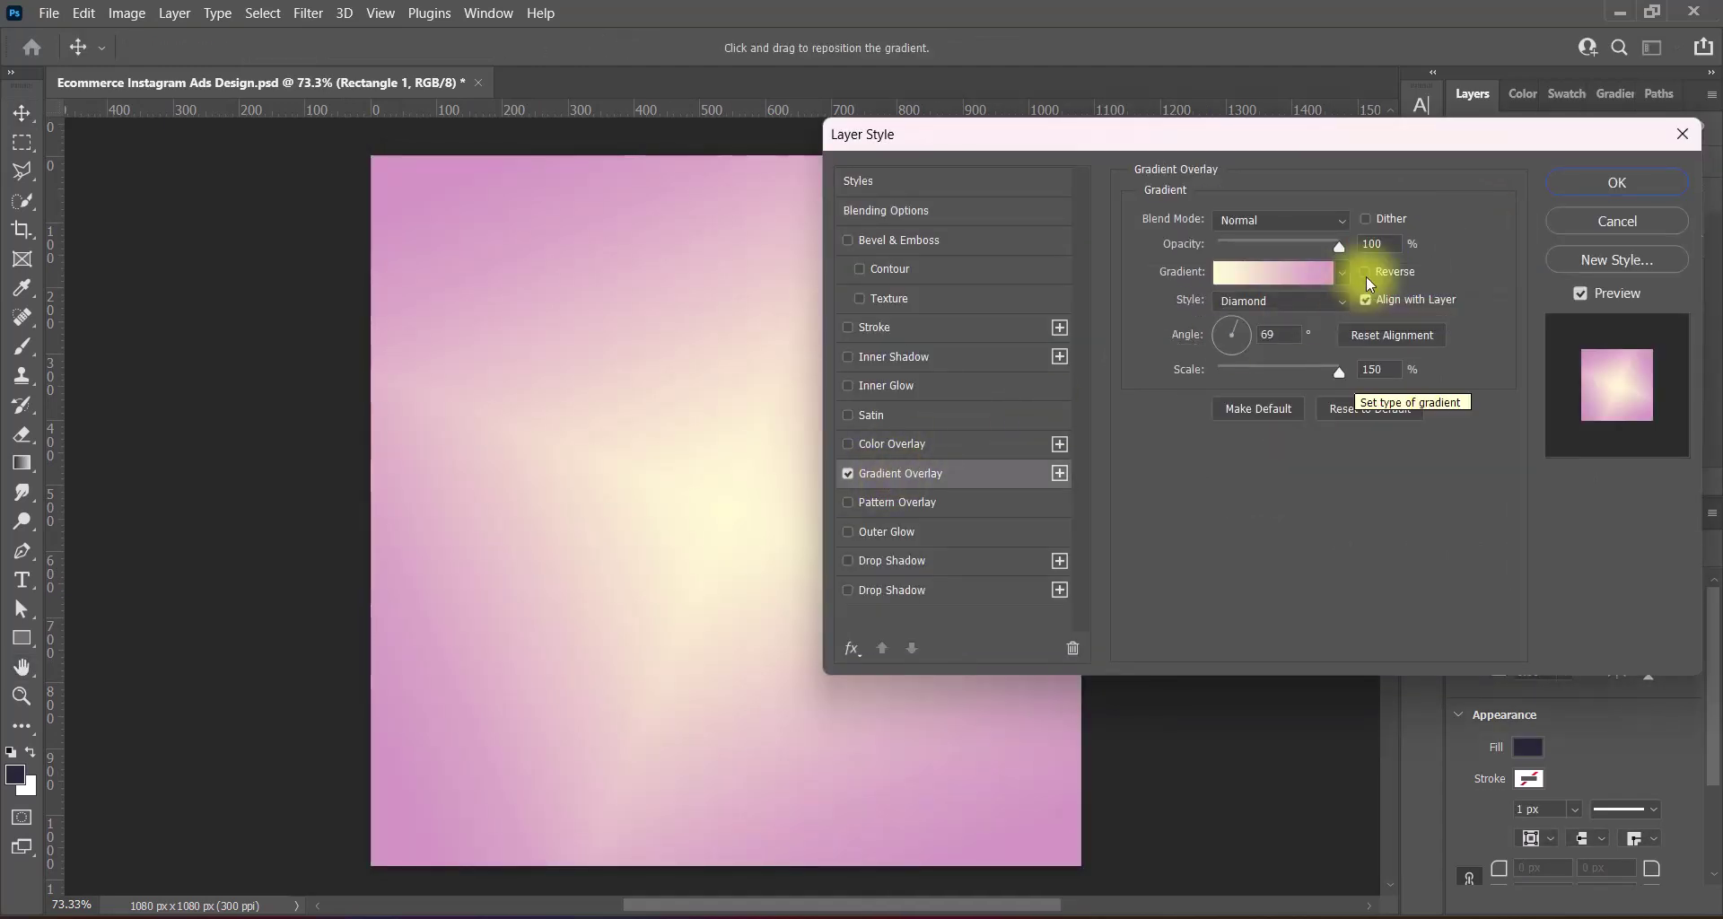
{"action": "left_click", "coordinate": [1214, 338]}
{"action": "type", "text": "75"}
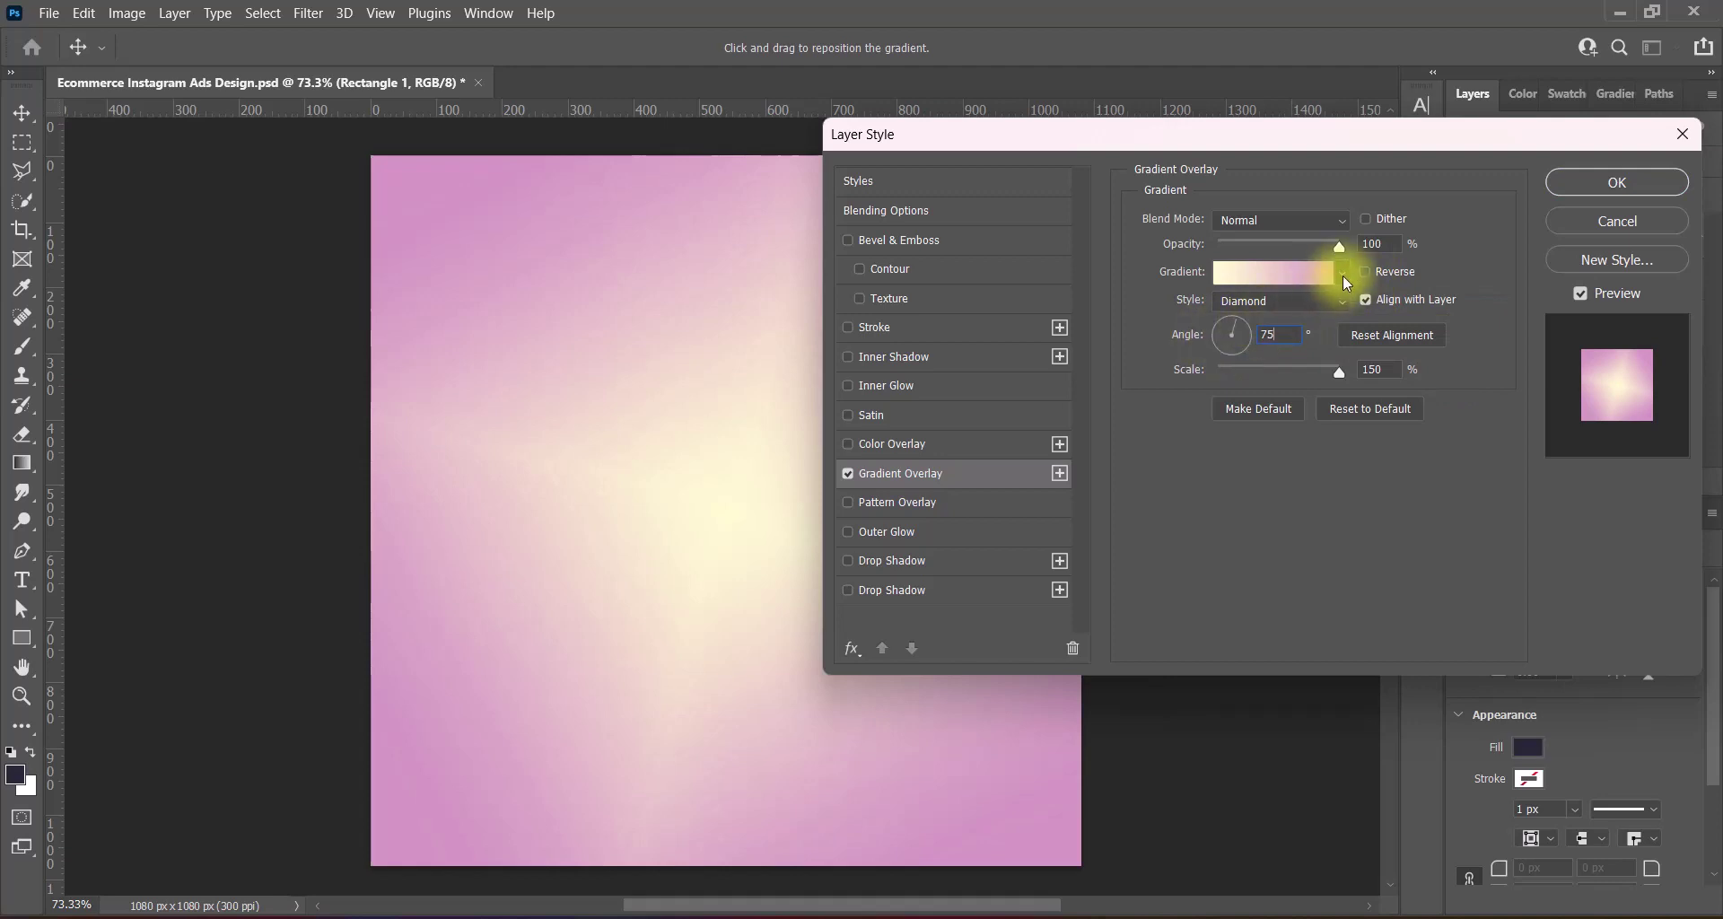
Browse the gradient presets and apply the Off white_02 neutral gradient
{"action": "left_click", "coordinate": [1342, 272]}
{"action": "left_click", "coordinate": [1012, 446]}
{"action": "left_click", "coordinate": [1037, 482]}
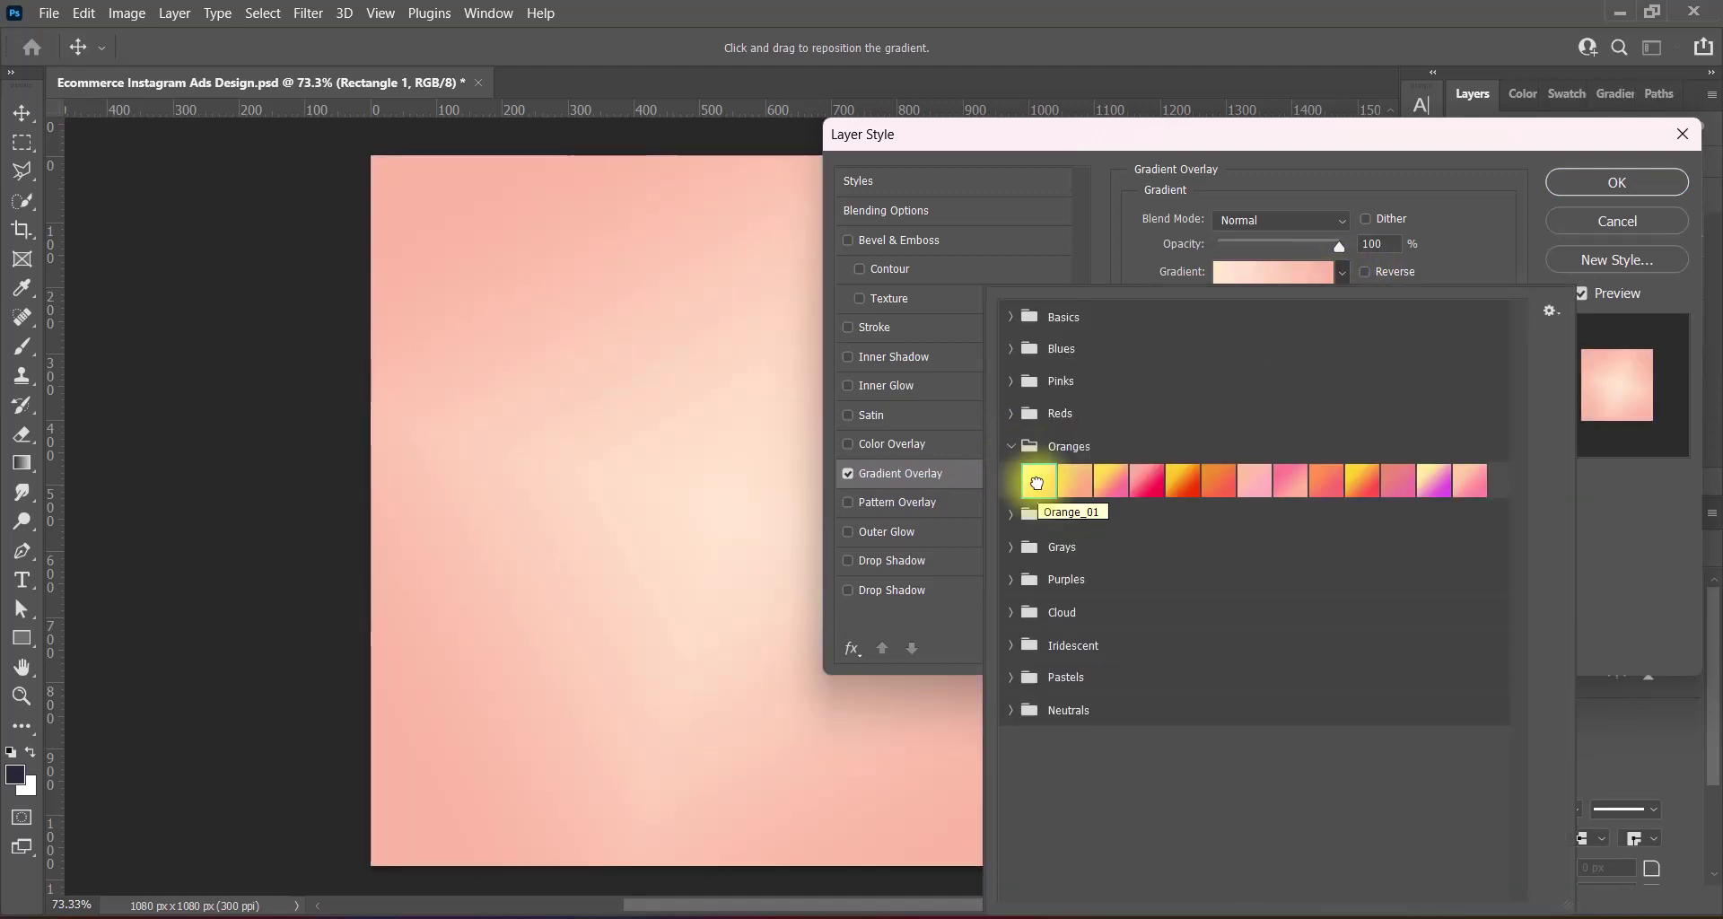
{"action": "left_click", "coordinate": [1011, 412]}
{"action": "left_click", "coordinate": [1011, 380]}
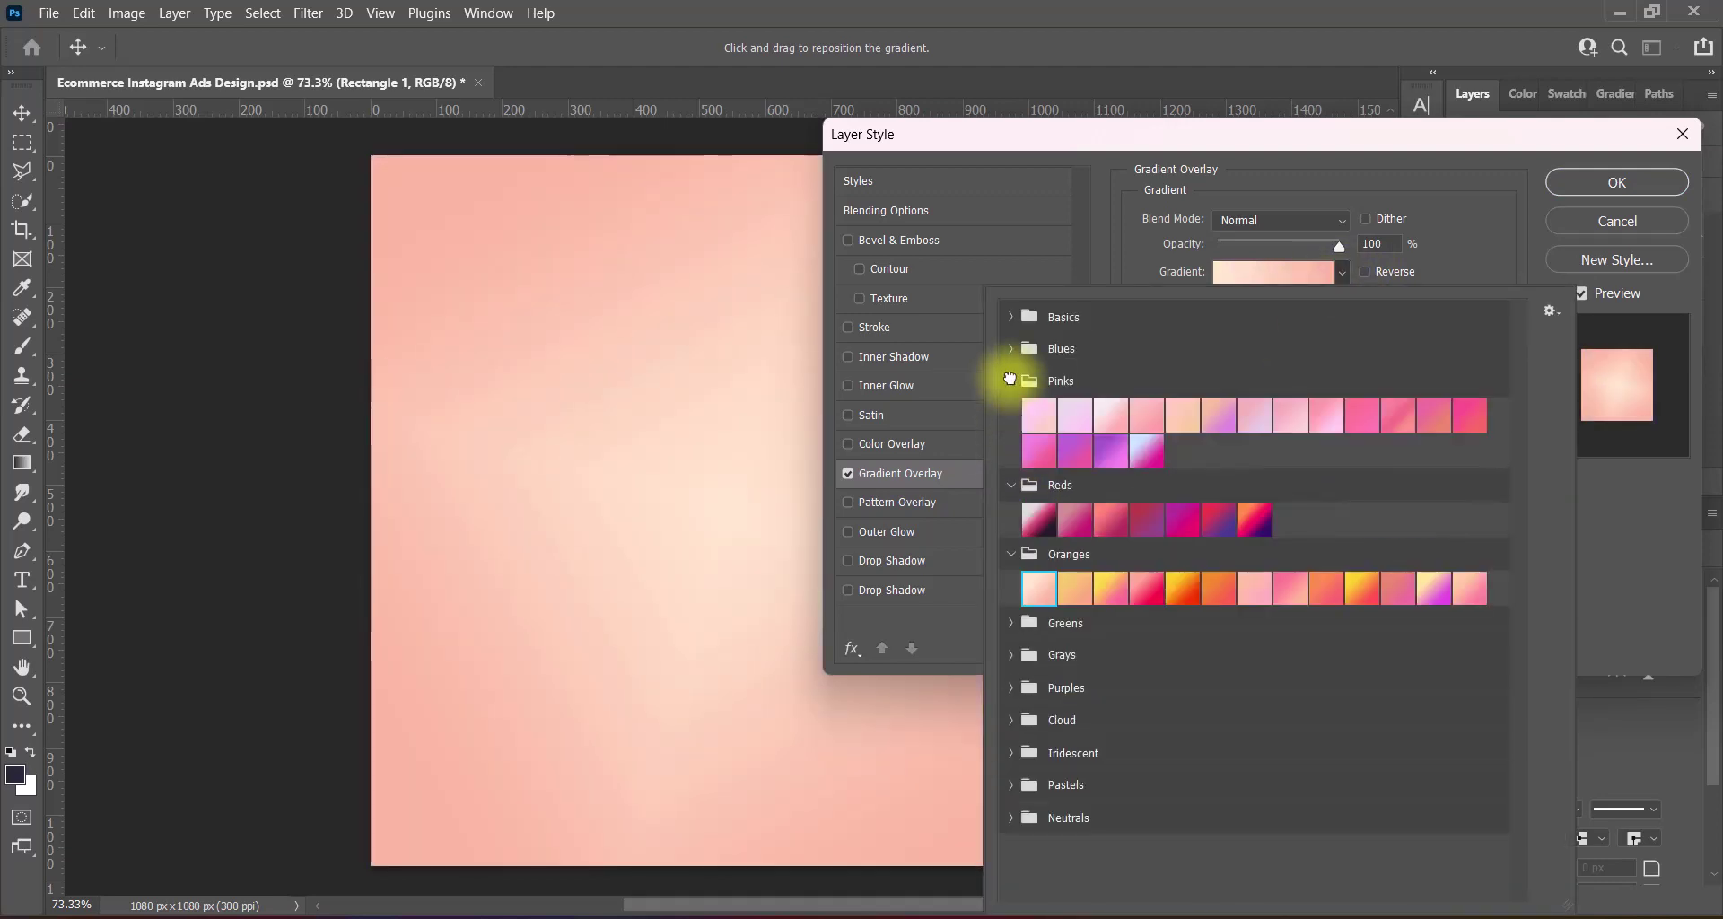
{"action": "left_click", "coordinate": [1037, 414]}
{"action": "left_click", "coordinate": [1104, 413]}
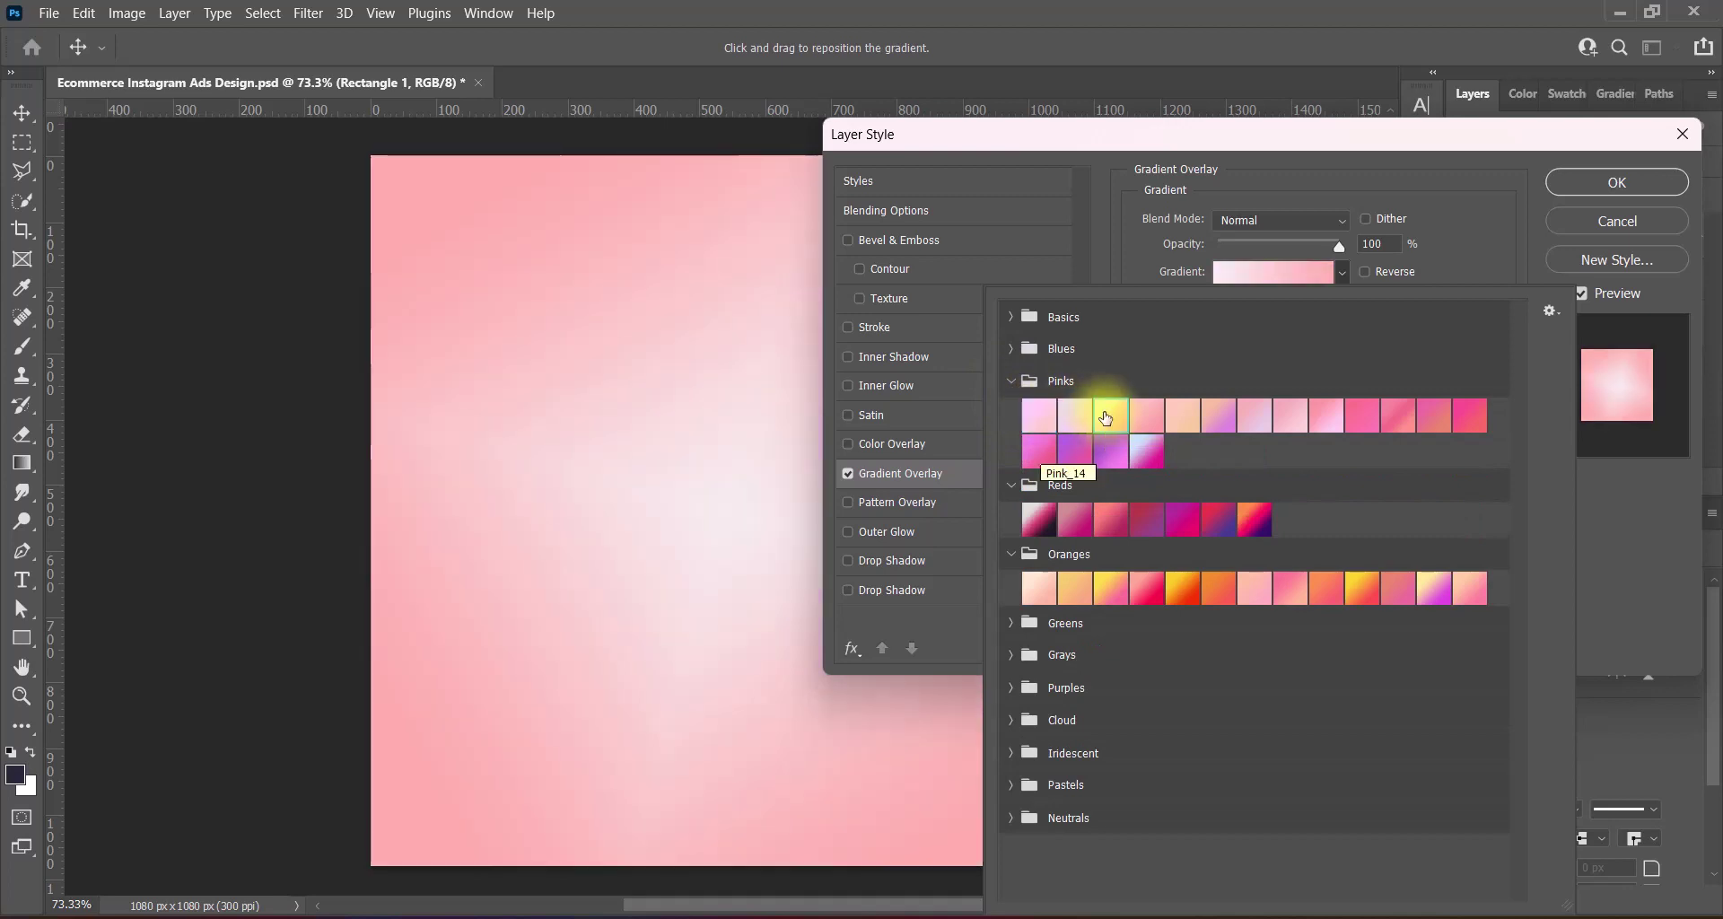
{"action": "left_click", "coordinate": [1252, 413]}
{"action": "left_click", "coordinate": [1078, 415]}
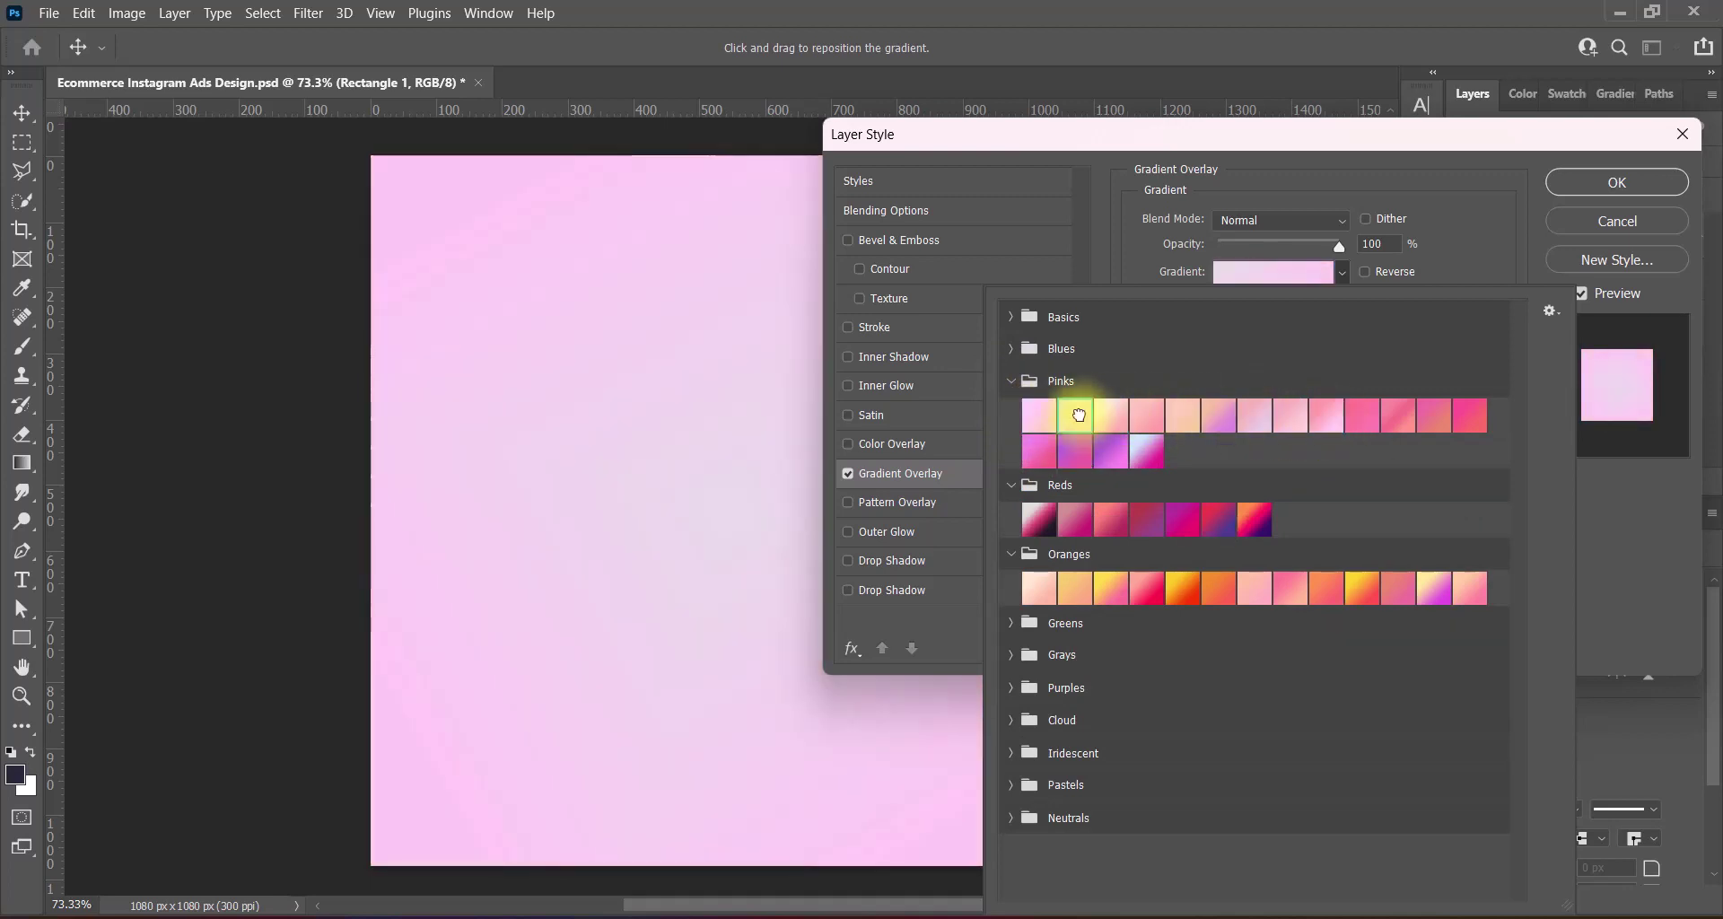
{"action": "left_click", "coordinate": [1010, 654]}
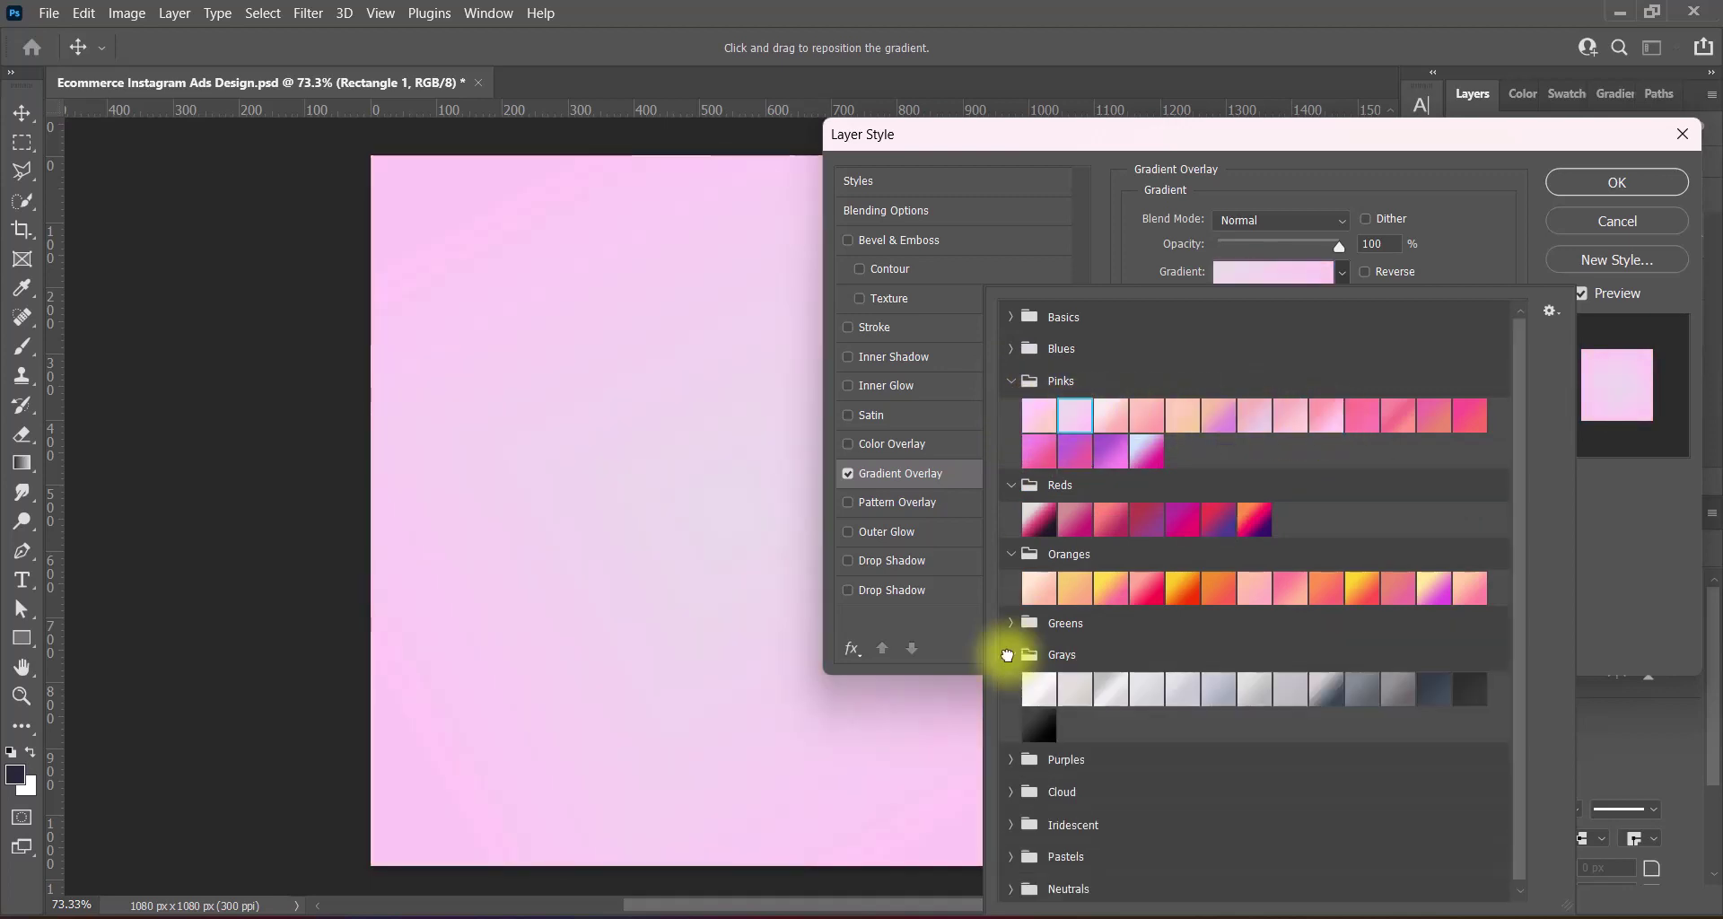
{"action": "left_click", "coordinate": [1013, 655]}
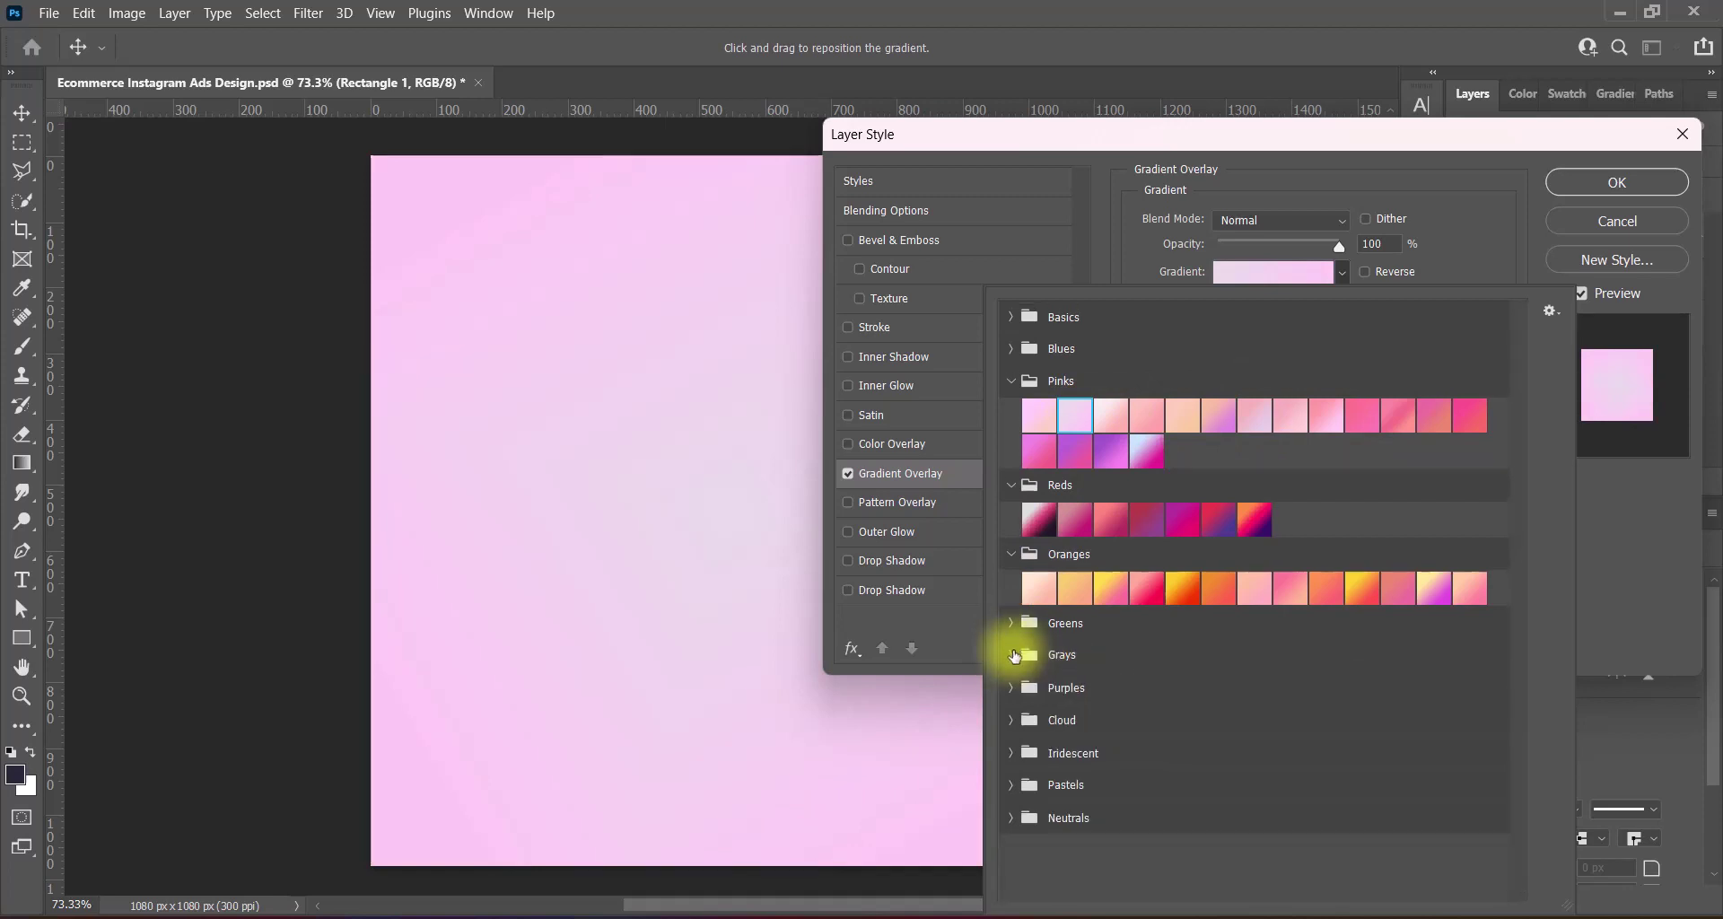
{"action": "left_click", "coordinate": [1011, 719]}
{"action": "left_click", "coordinate": [1013, 754]}
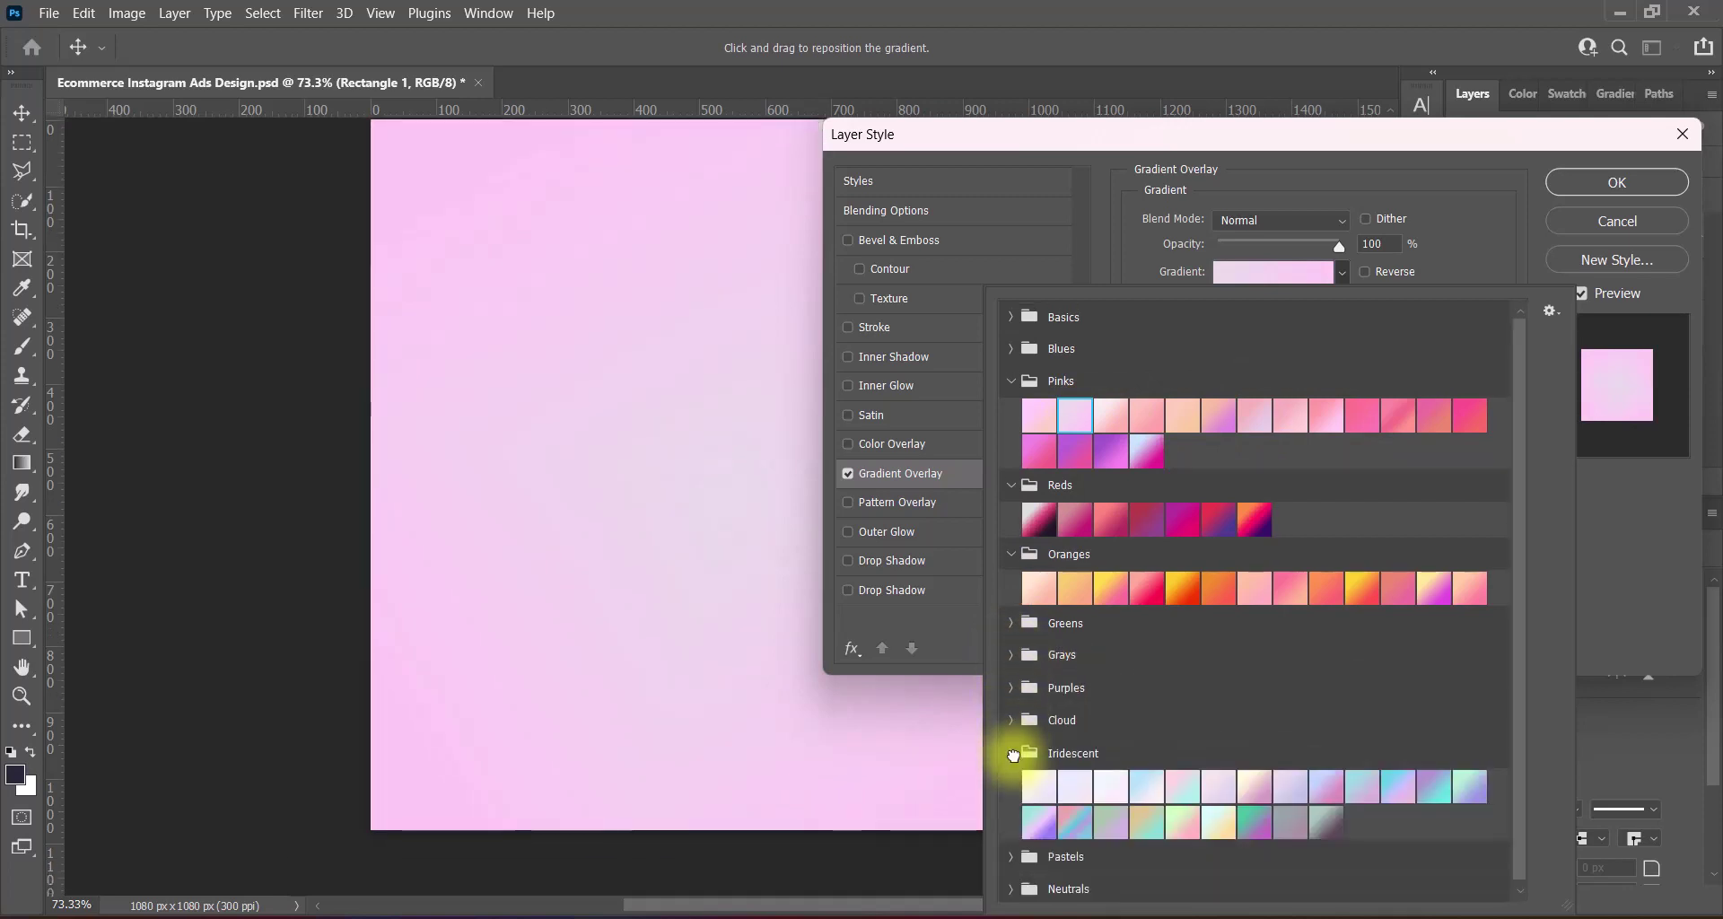
{"action": "left_click", "coordinate": [1013, 753]}
{"action": "left_click", "coordinate": [1011, 785]}
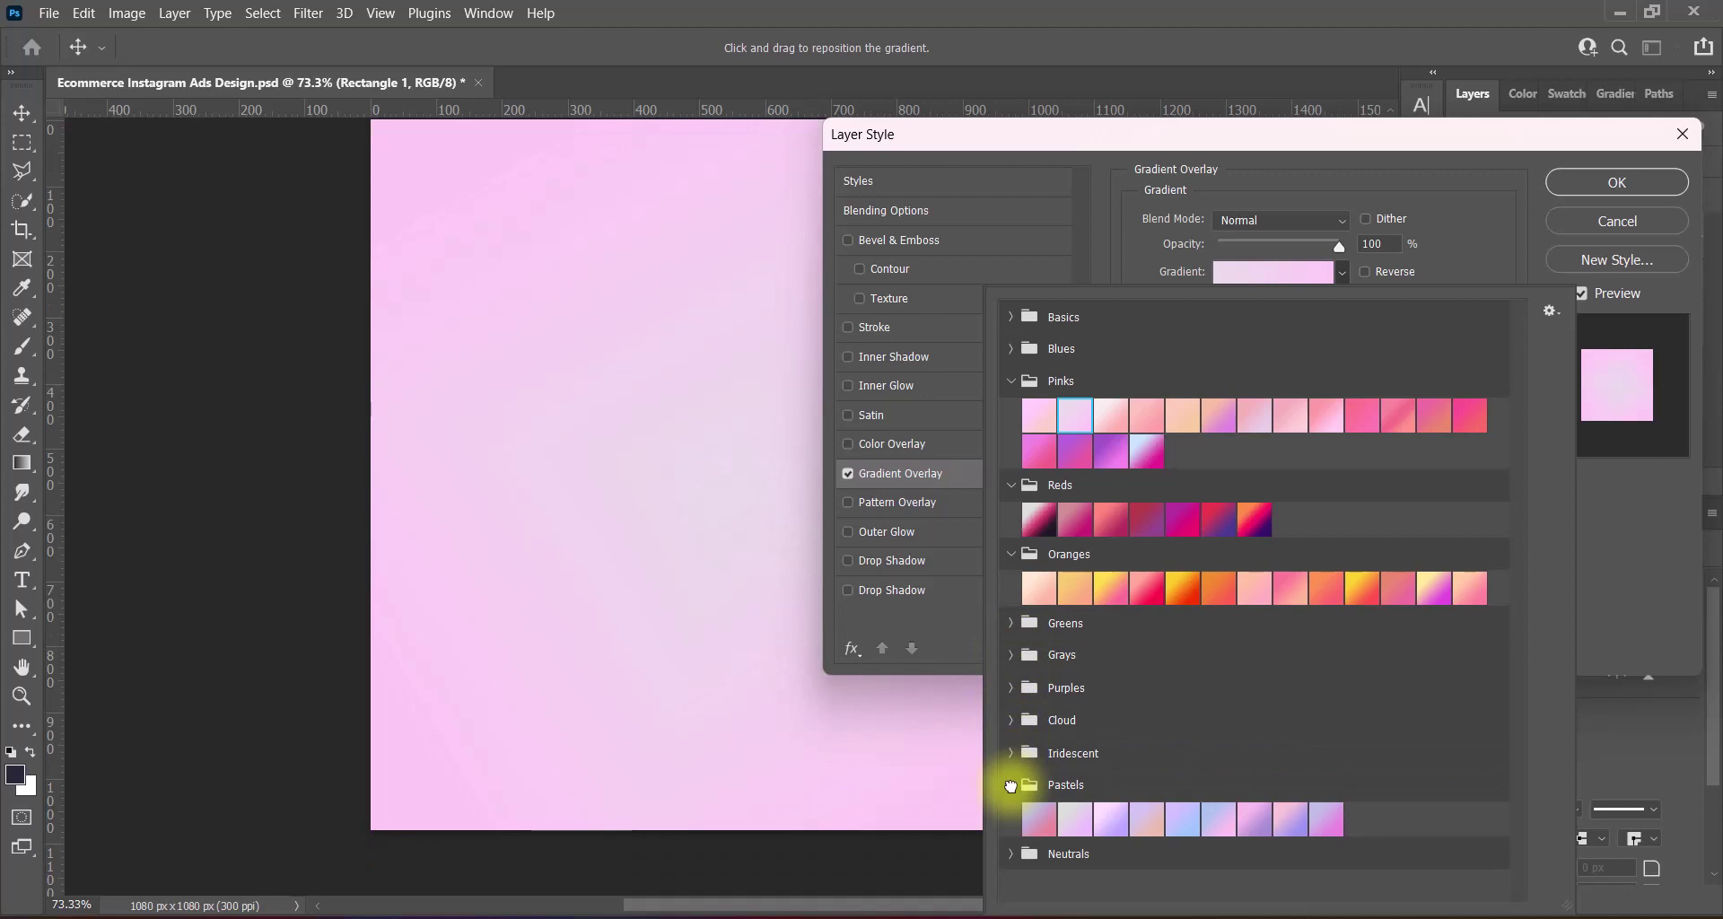
{"action": "left_click", "coordinate": [1010, 785]}
{"action": "left_click", "coordinate": [1010, 817]}
{"action": "left_click", "coordinate": [1075, 851]}
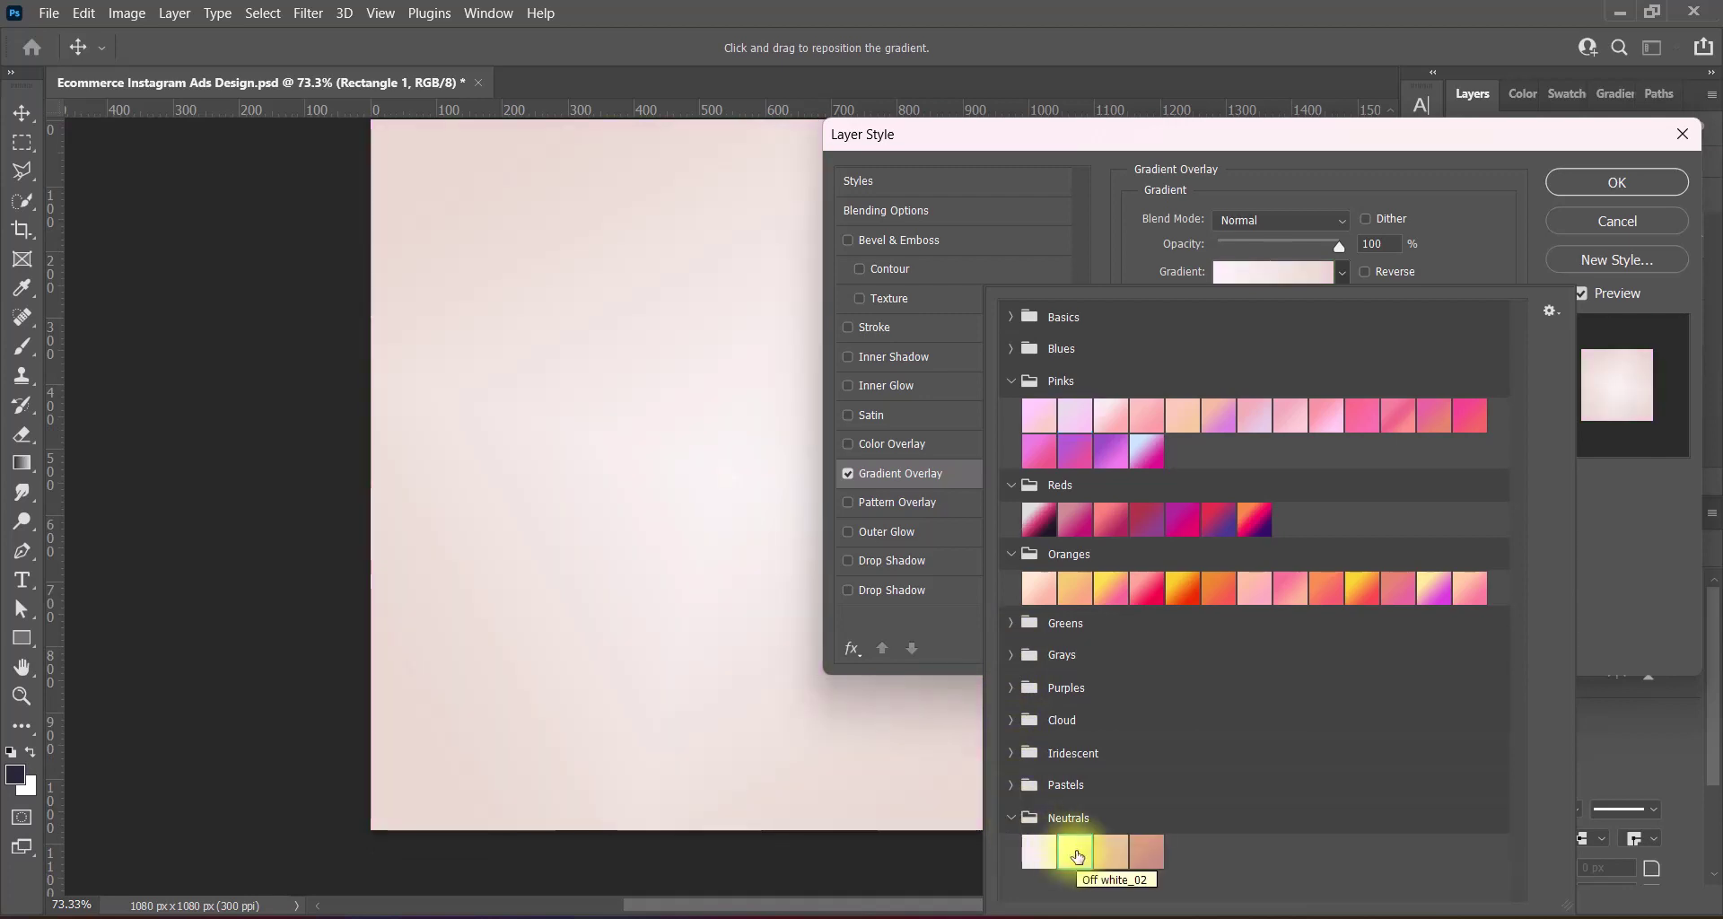
{"action": "left_click", "coordinate": [1628, 632]}
Set the gradient stops to white ffffff on the left and pale peach ffedde on the right
{"action": "left_click", "coordinate": [1264, 274]}
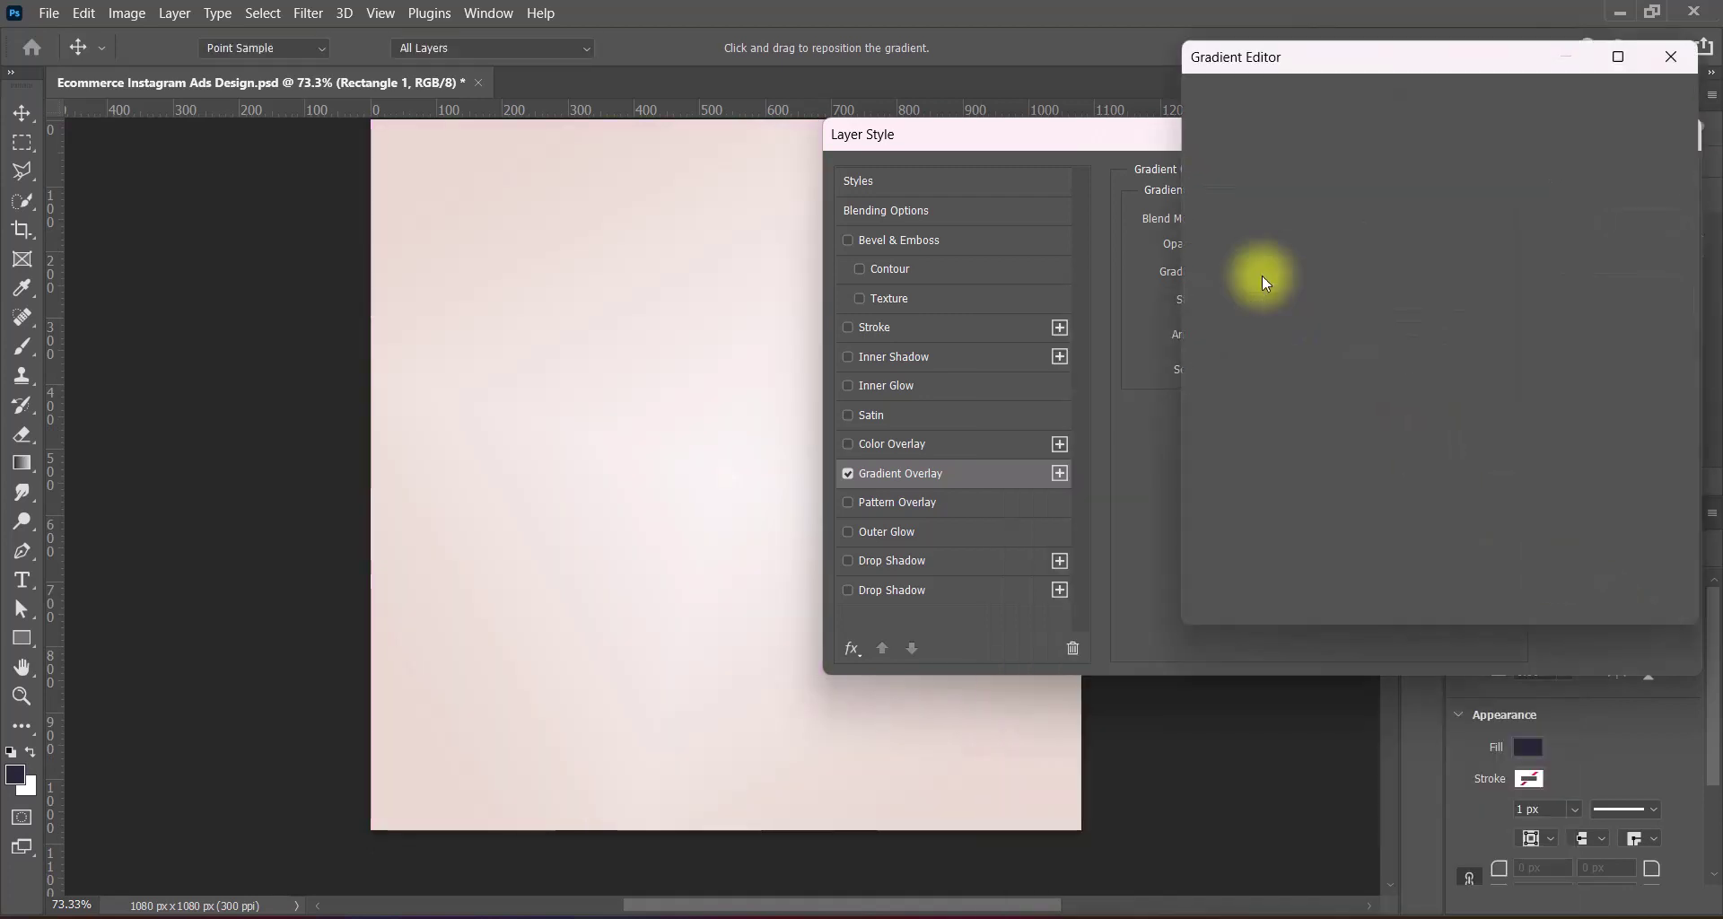
{"action": "double_click", "coordinate": [1665, 467]}
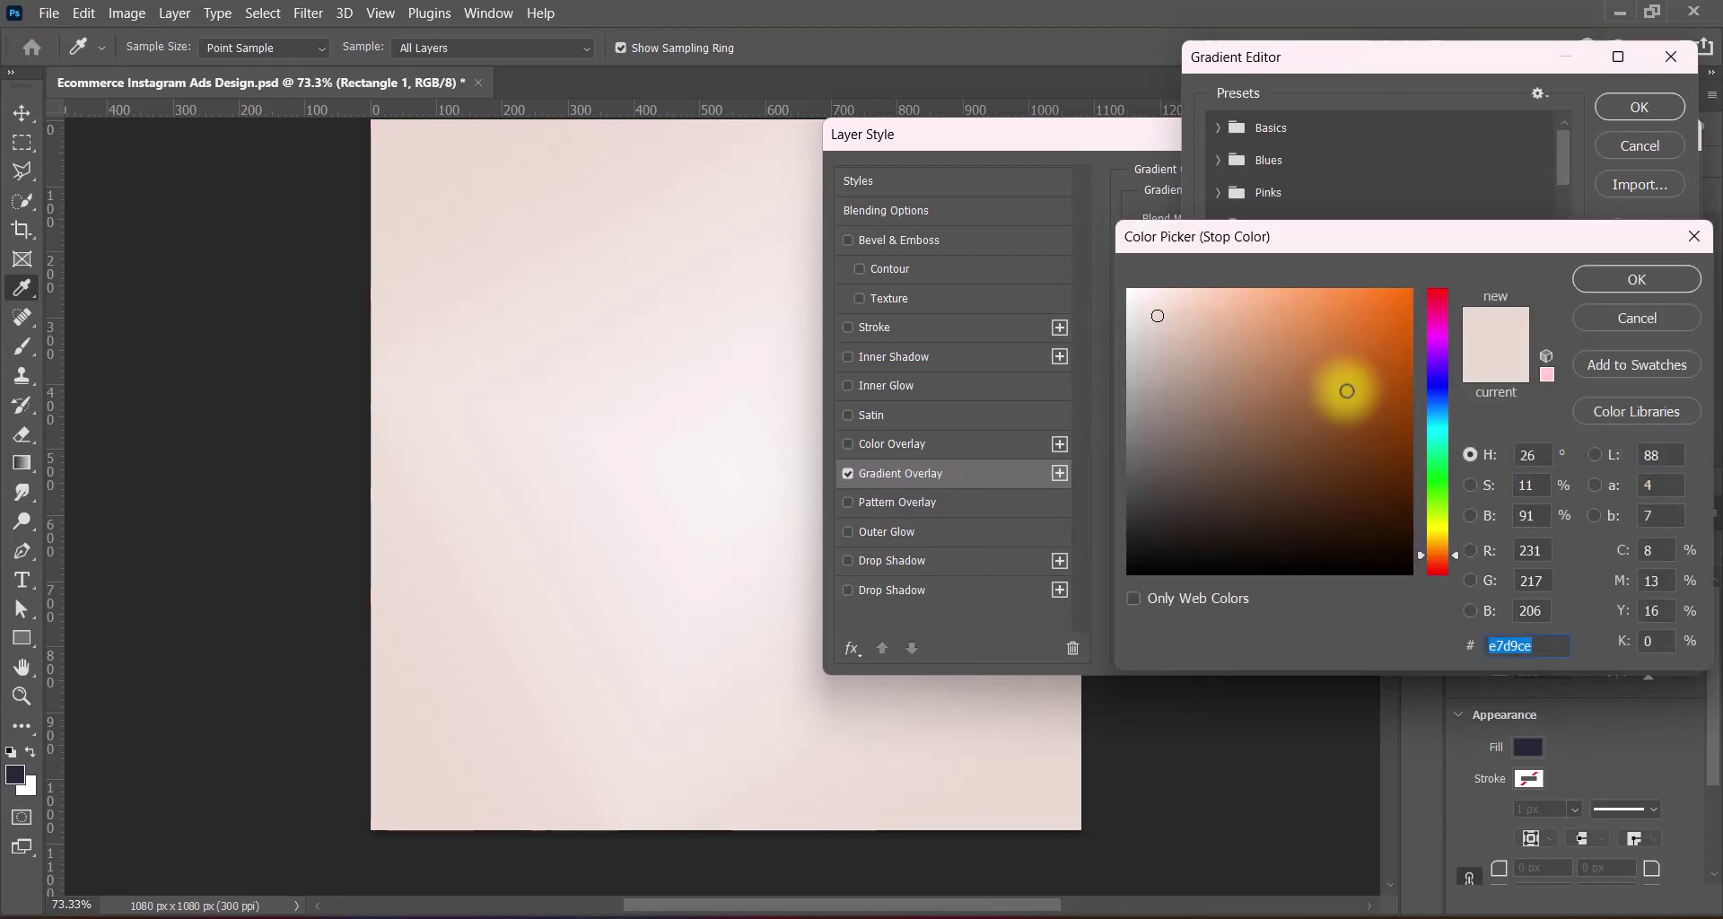
{"action": "left_click", "coordinate": [1164, 284]}
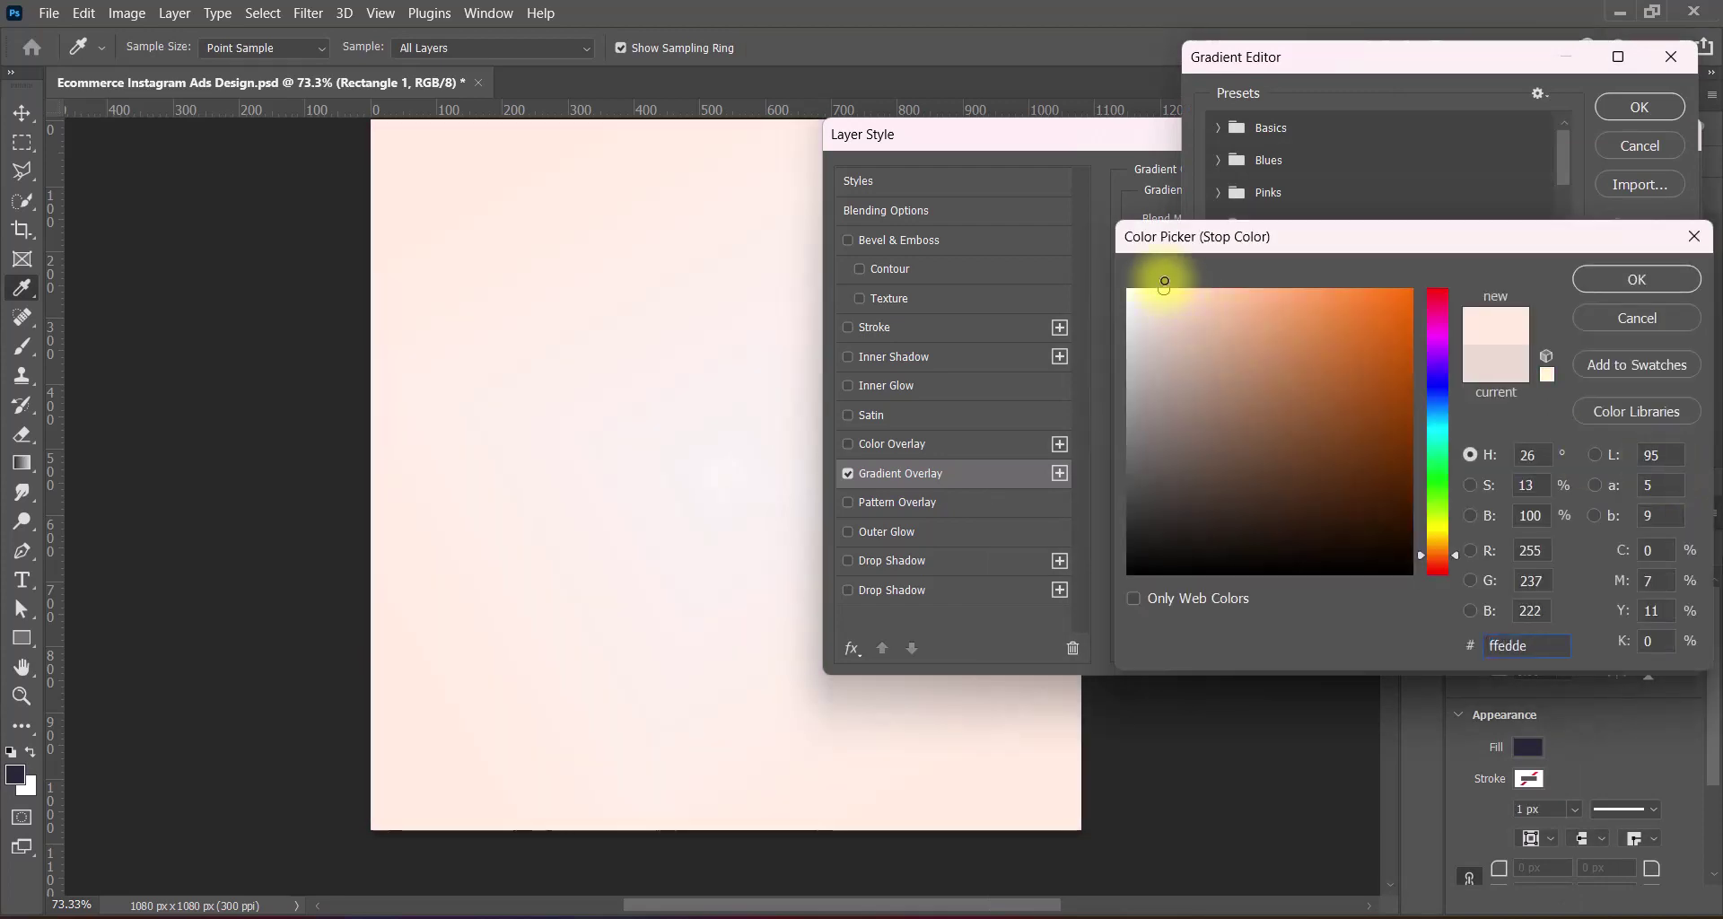
{"action": "left_click", "coordinate": [1662, 282]}
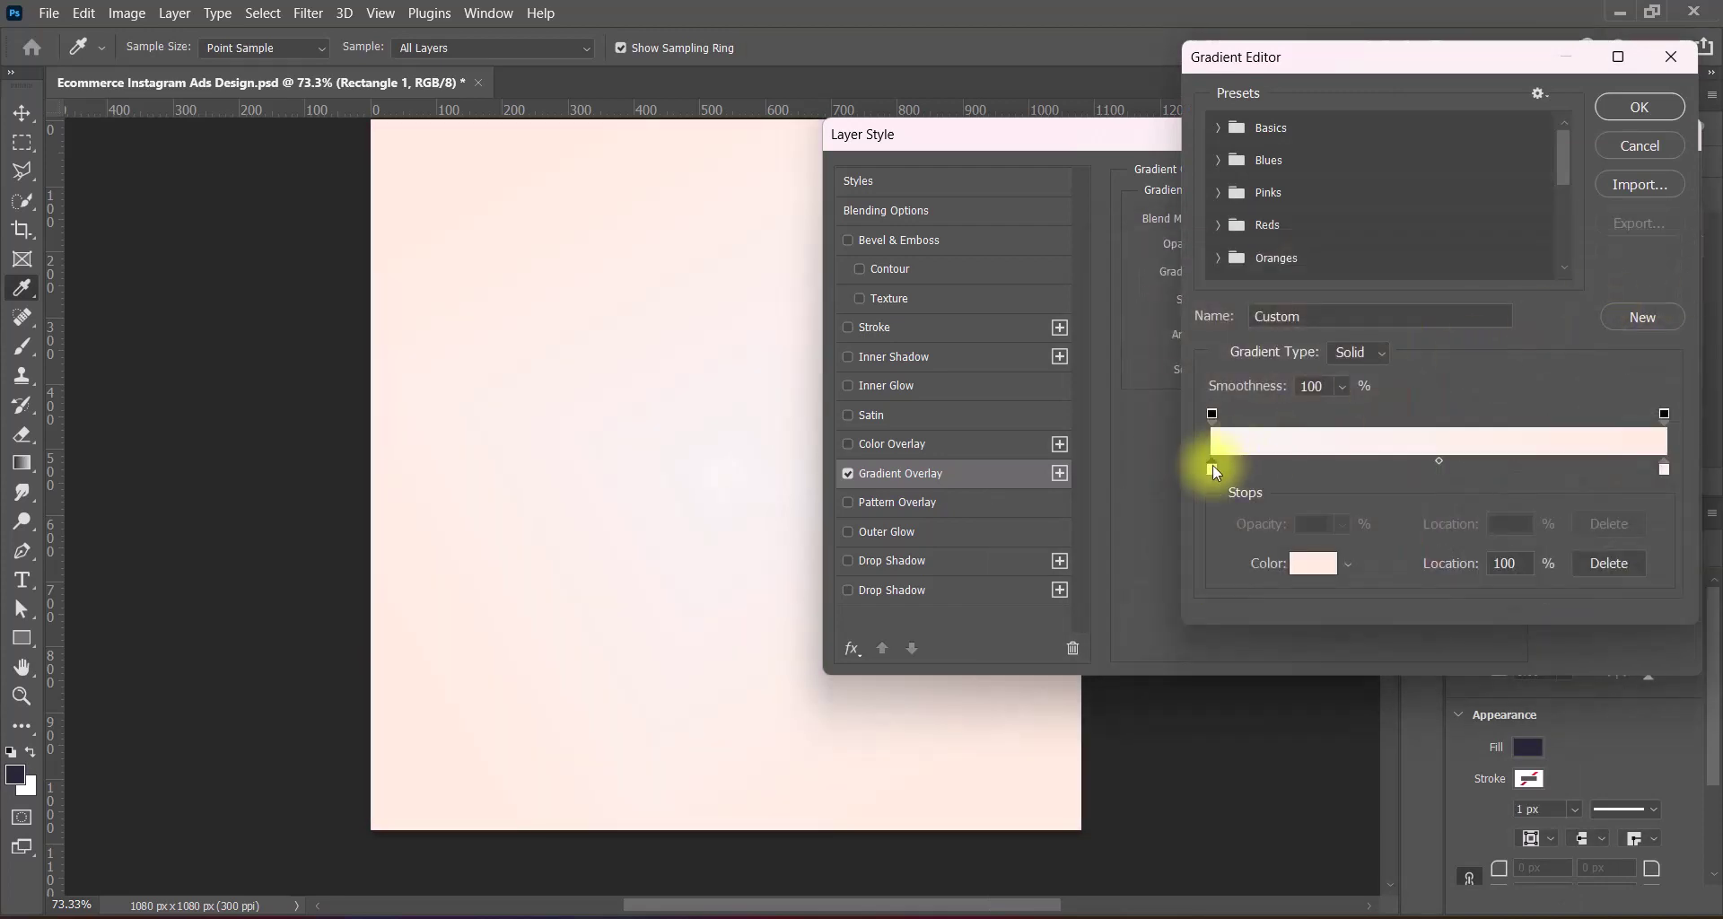
{"action": "double_click", "coordinate": [1213, 465]}
{"action": "left_click_drag", "start_coordinate": [1199, 435], "coordinate": [1086, 257]}
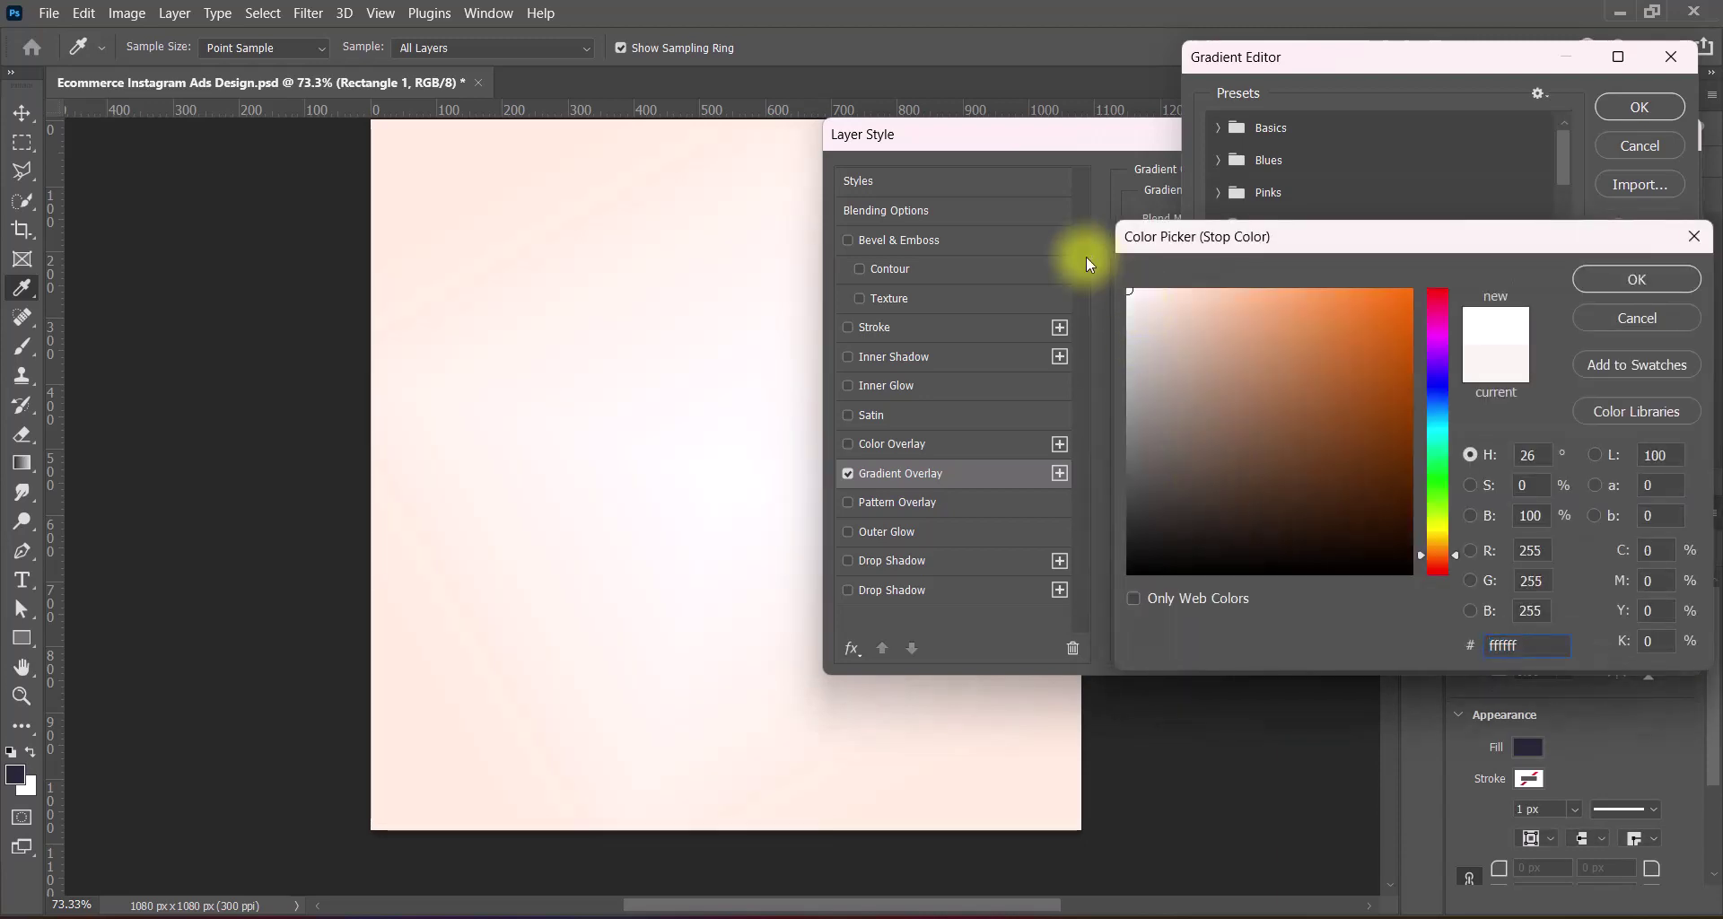
{"action": "left_click", "coordinate": [1592, 281]}
{"action": "left_click", "coordinate": [1641, 111]}
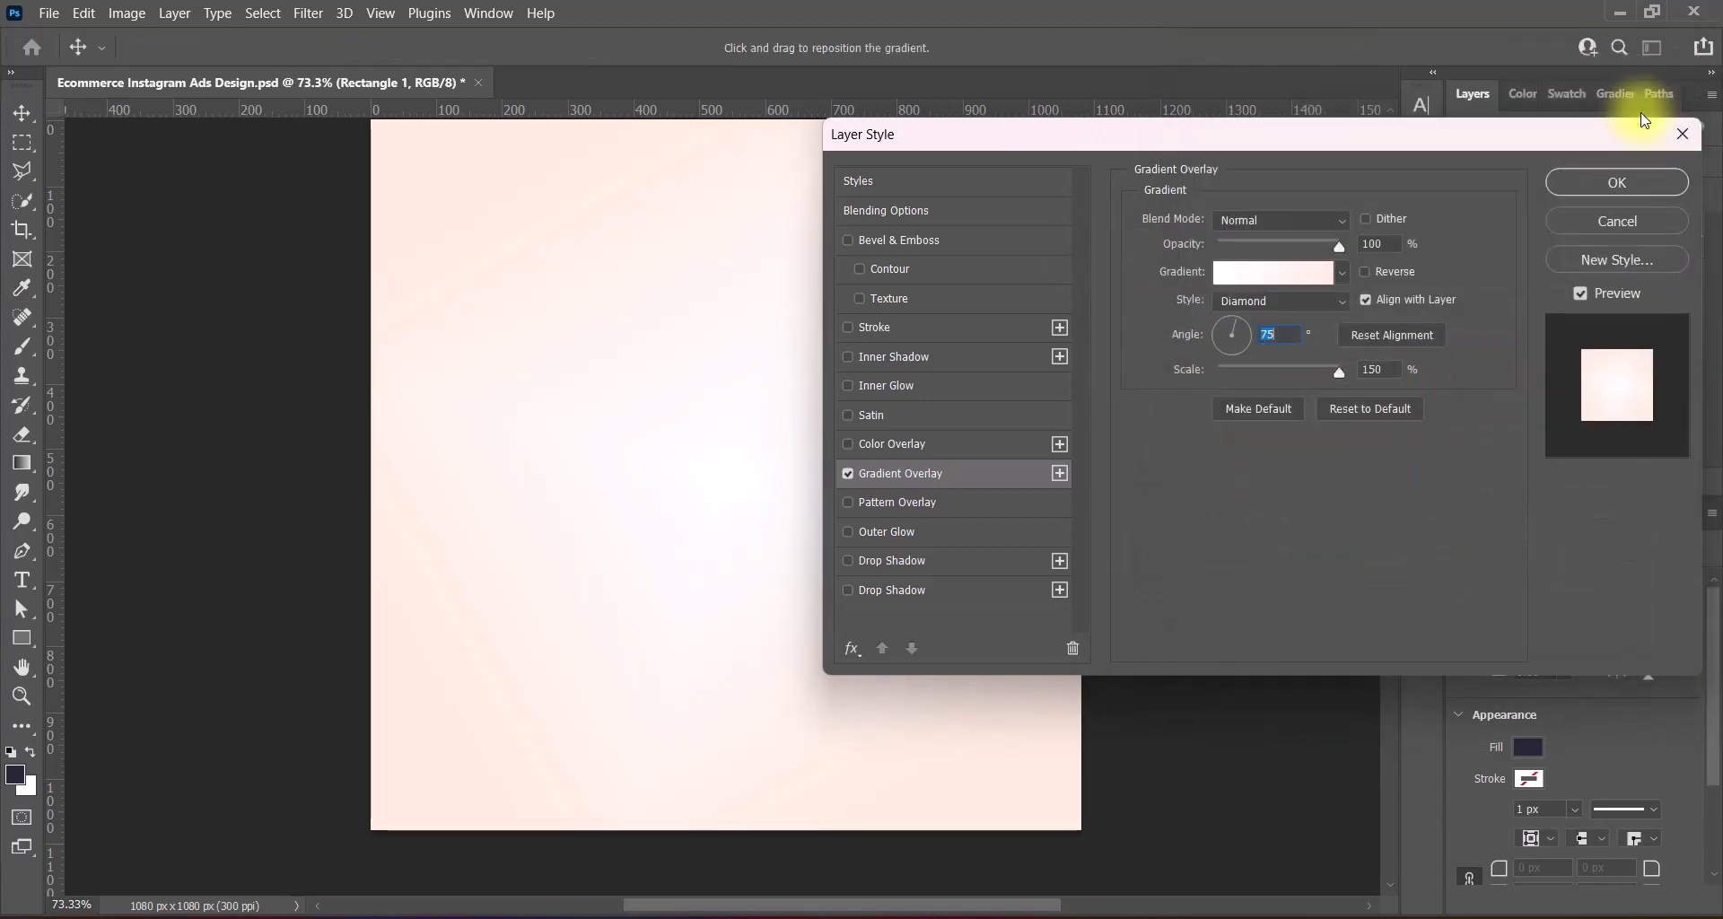
{"action": "left_click", "coordinate": [1365, 271]}
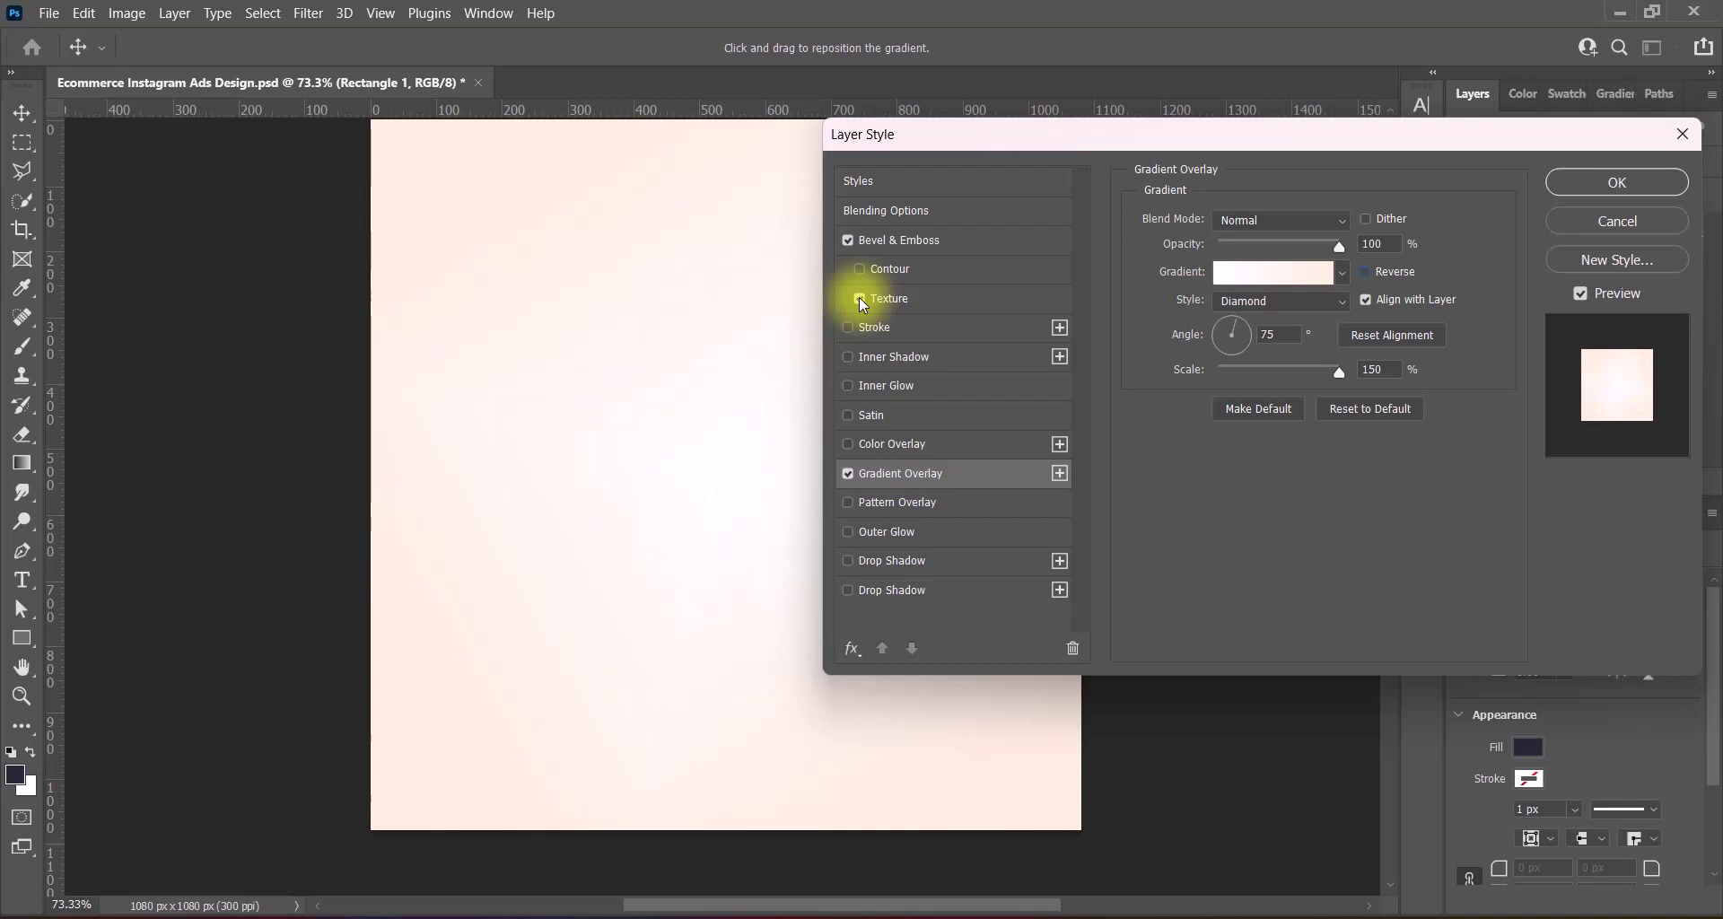
Enable bevel Texture and give the bevel shadow 20% opacity in cream fffbe6
{"action": "left_click", "coordinate": [859, 298]}
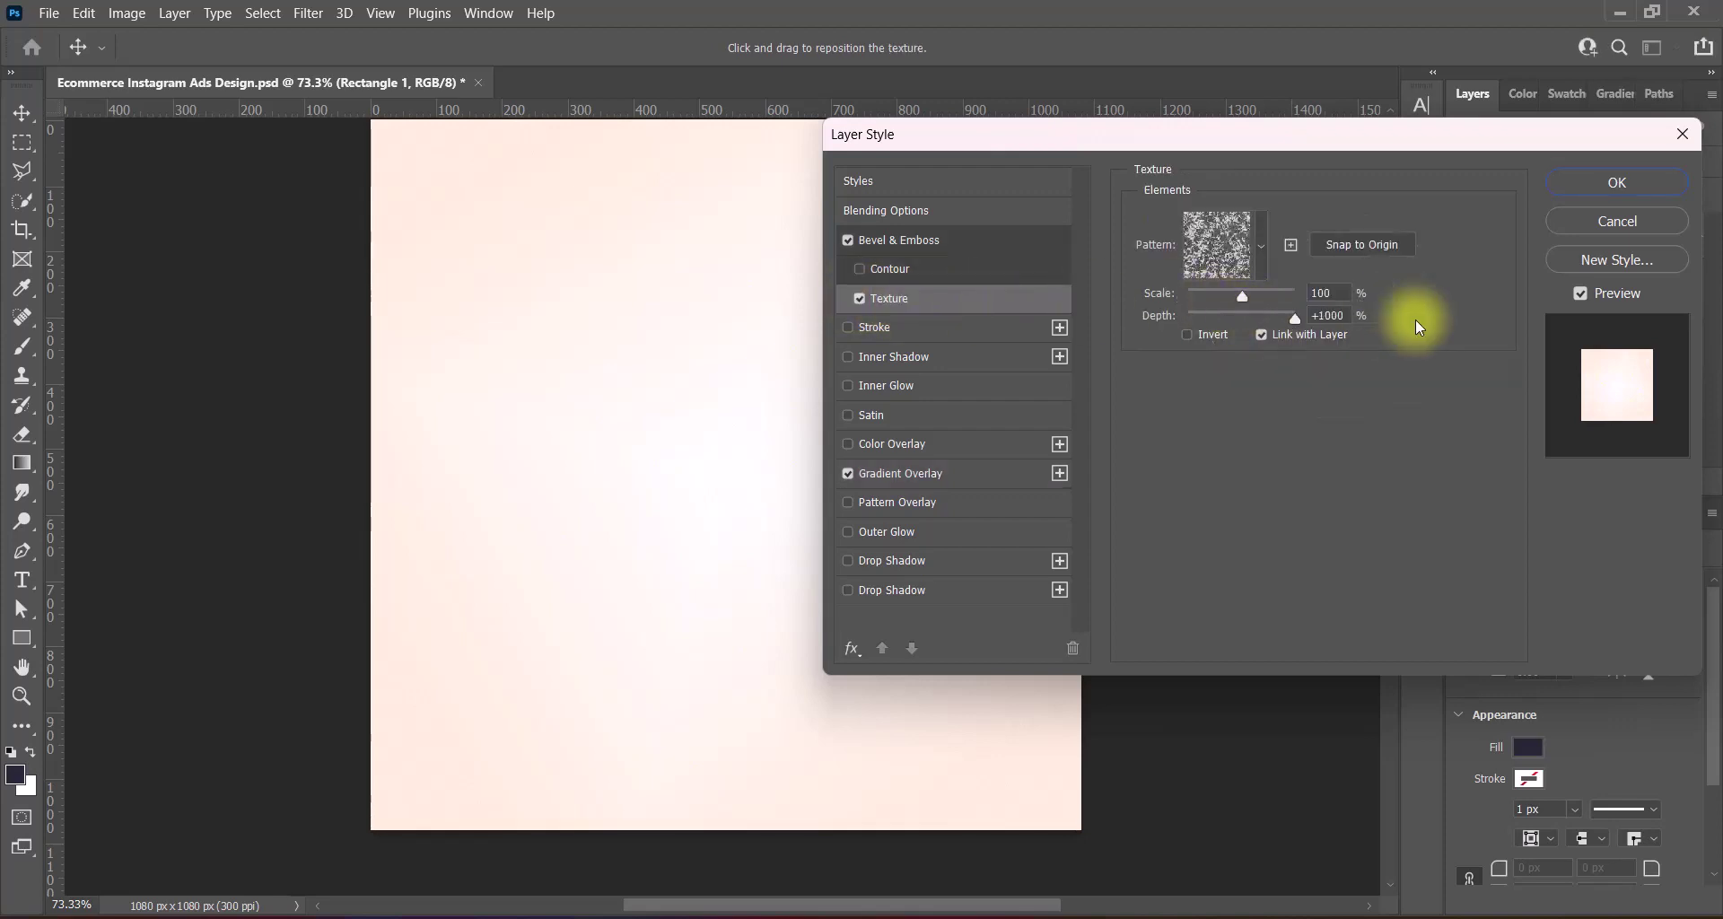
{"action": "left_click", "coordinate": [996, 240]}
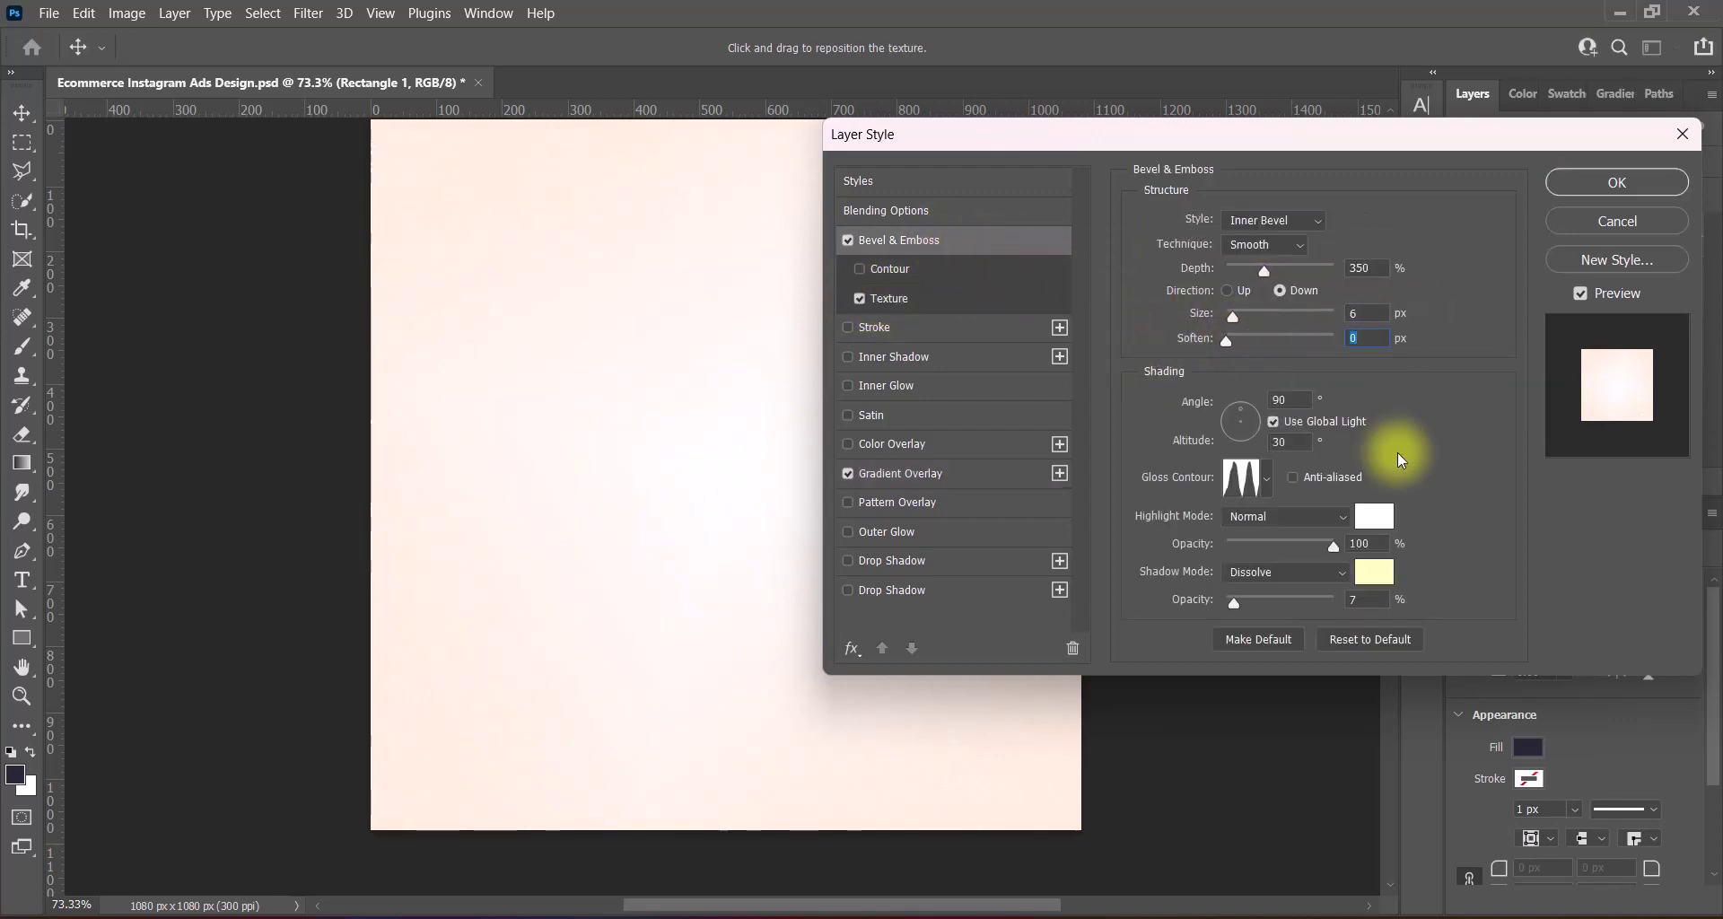
{"action": "left_click_drag", "start_coordinate": [1235, 601], "coordinate": [1247, 600]}
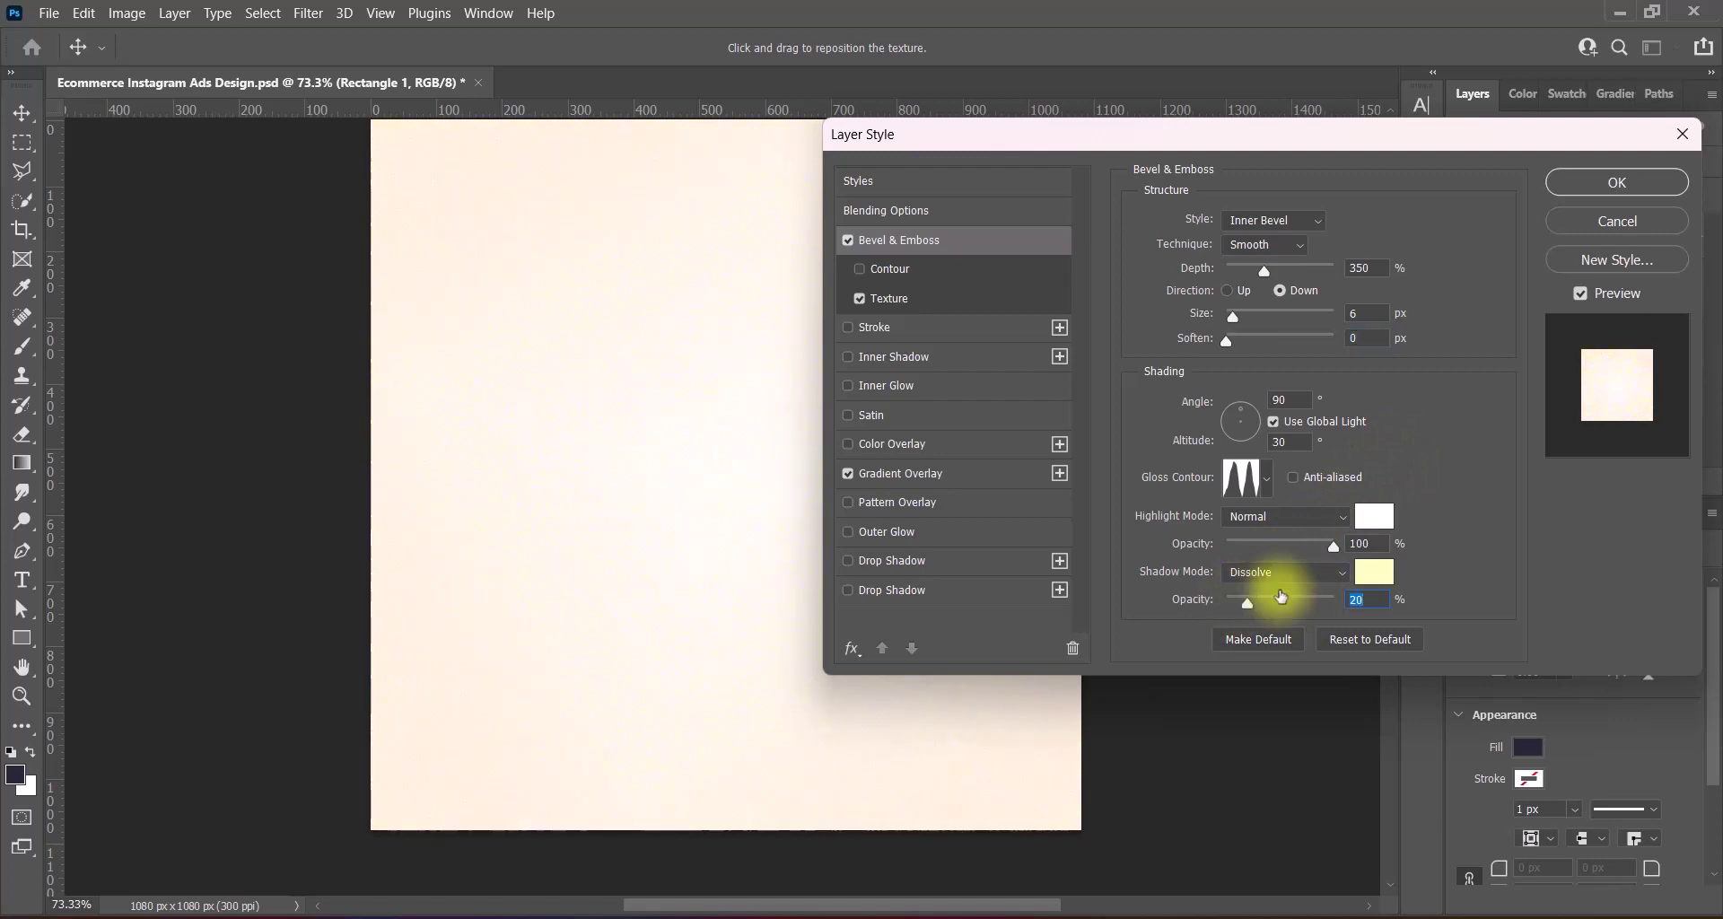
{"action": "left_click", "coordinate": [1374, 572]}
{"action": "left_click_drag", "start_coordinate": [1230, 411], "coordinate": [1155, 290]}
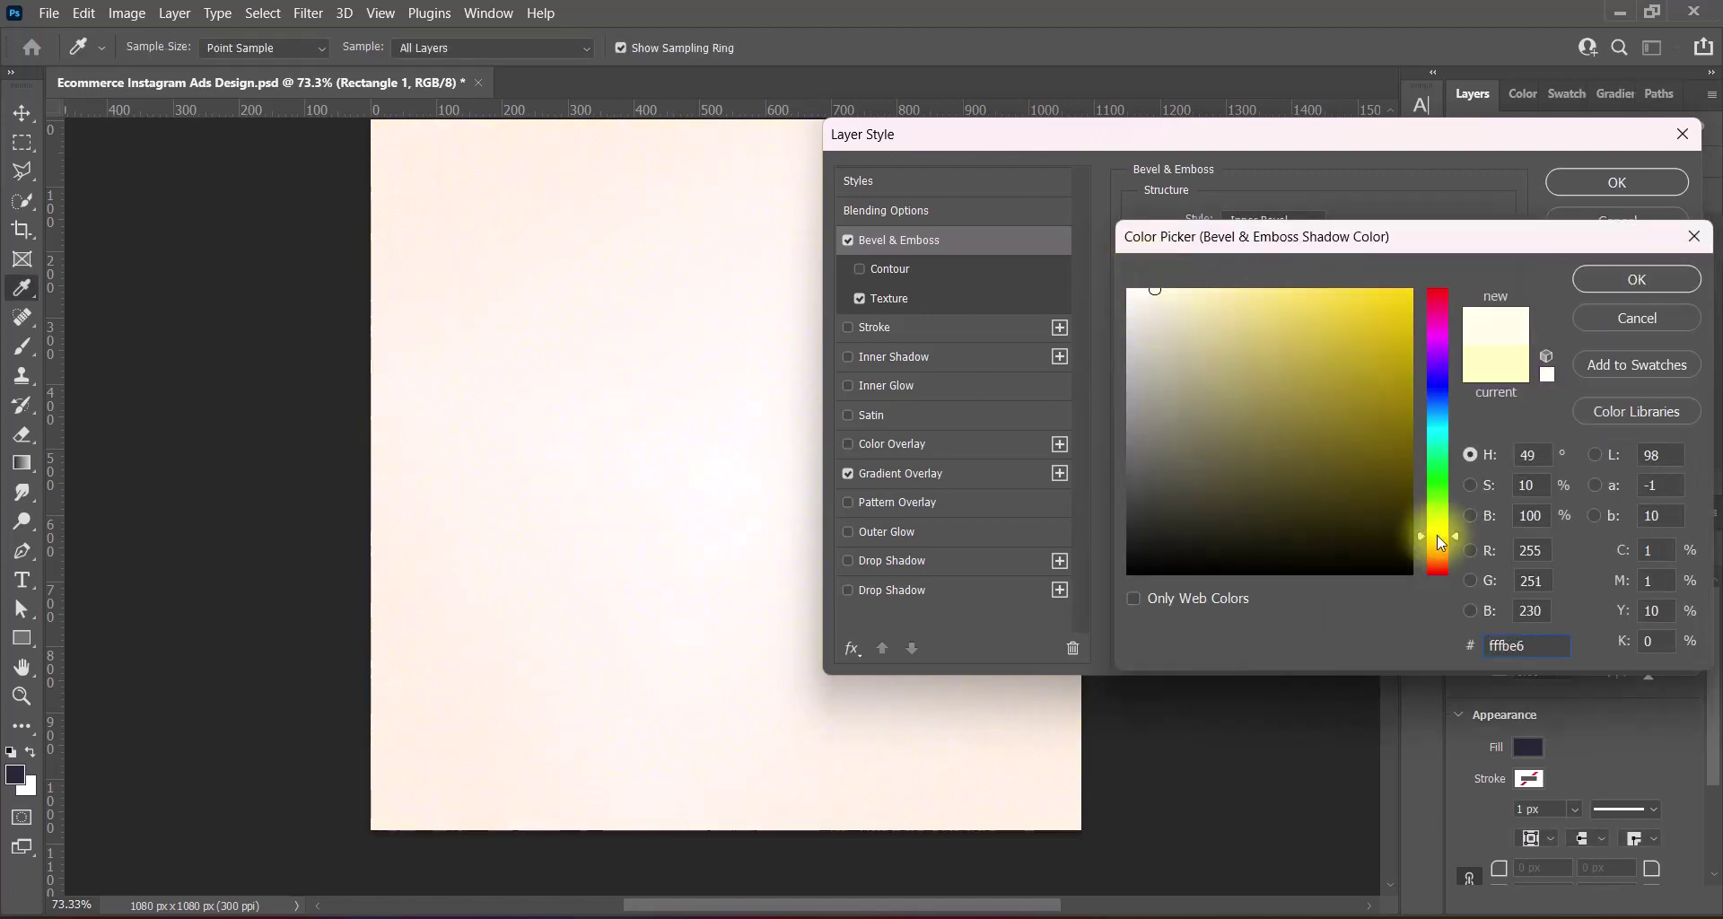
{"action": "left_click", "coordinate": [1590, 282]}
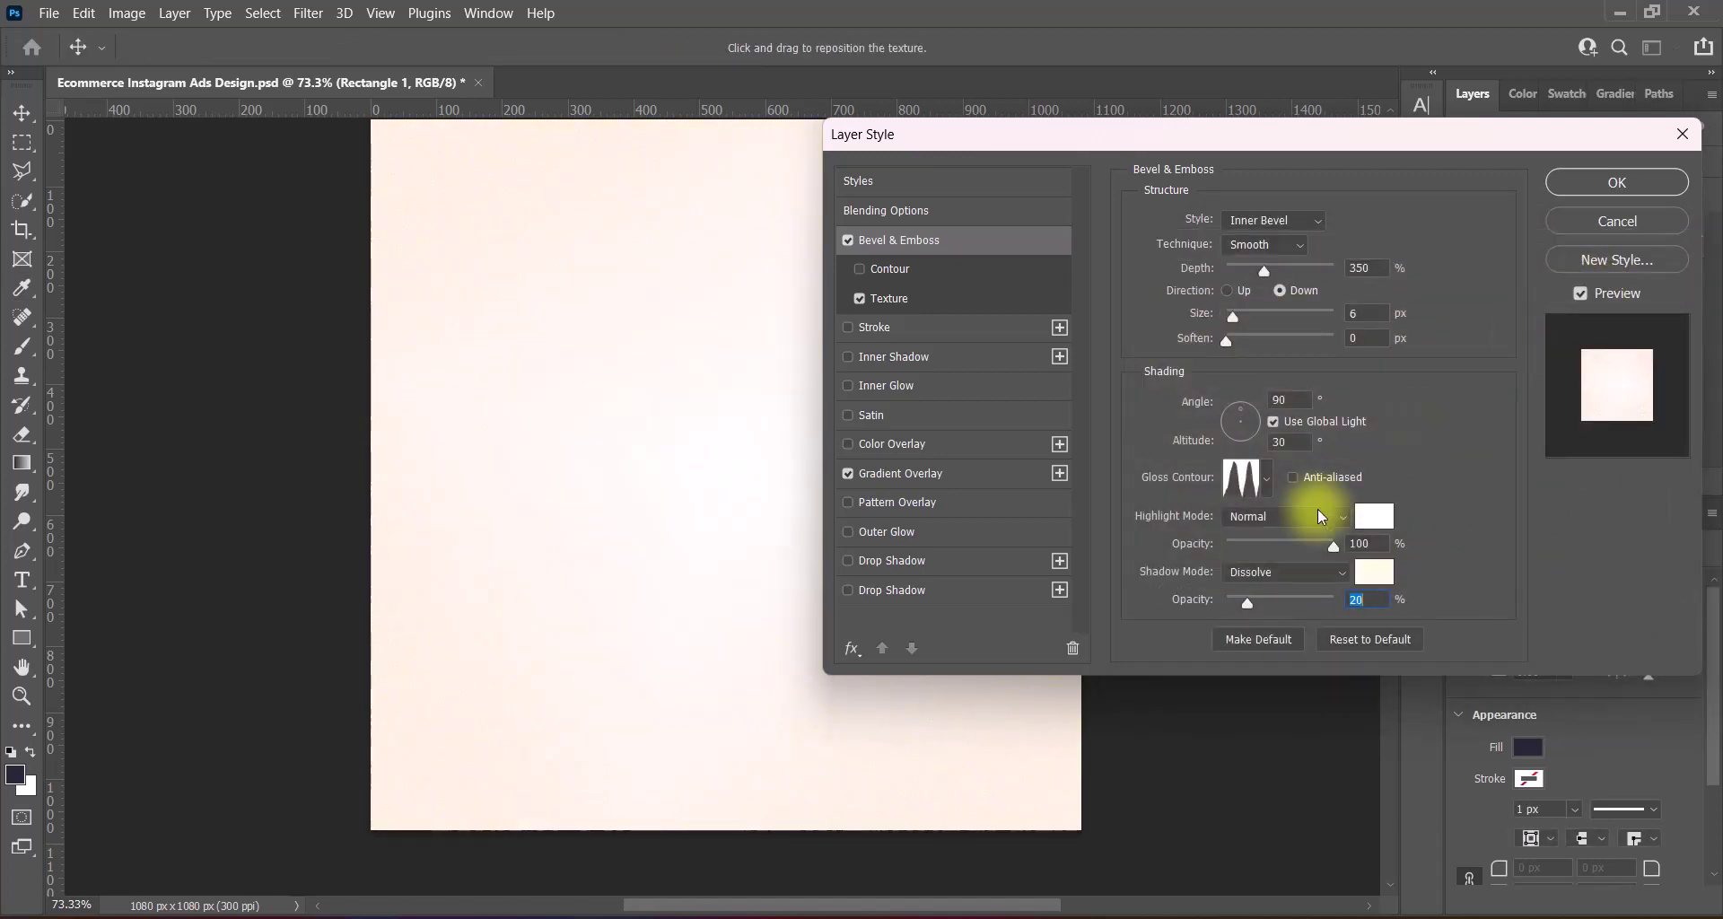
Try several gloss contours and settle on the tall peak curve
{"action": "left_click", "coordinate": [1266, 478]}
{"action": "left_click", "coordinate": [1370, 533]}
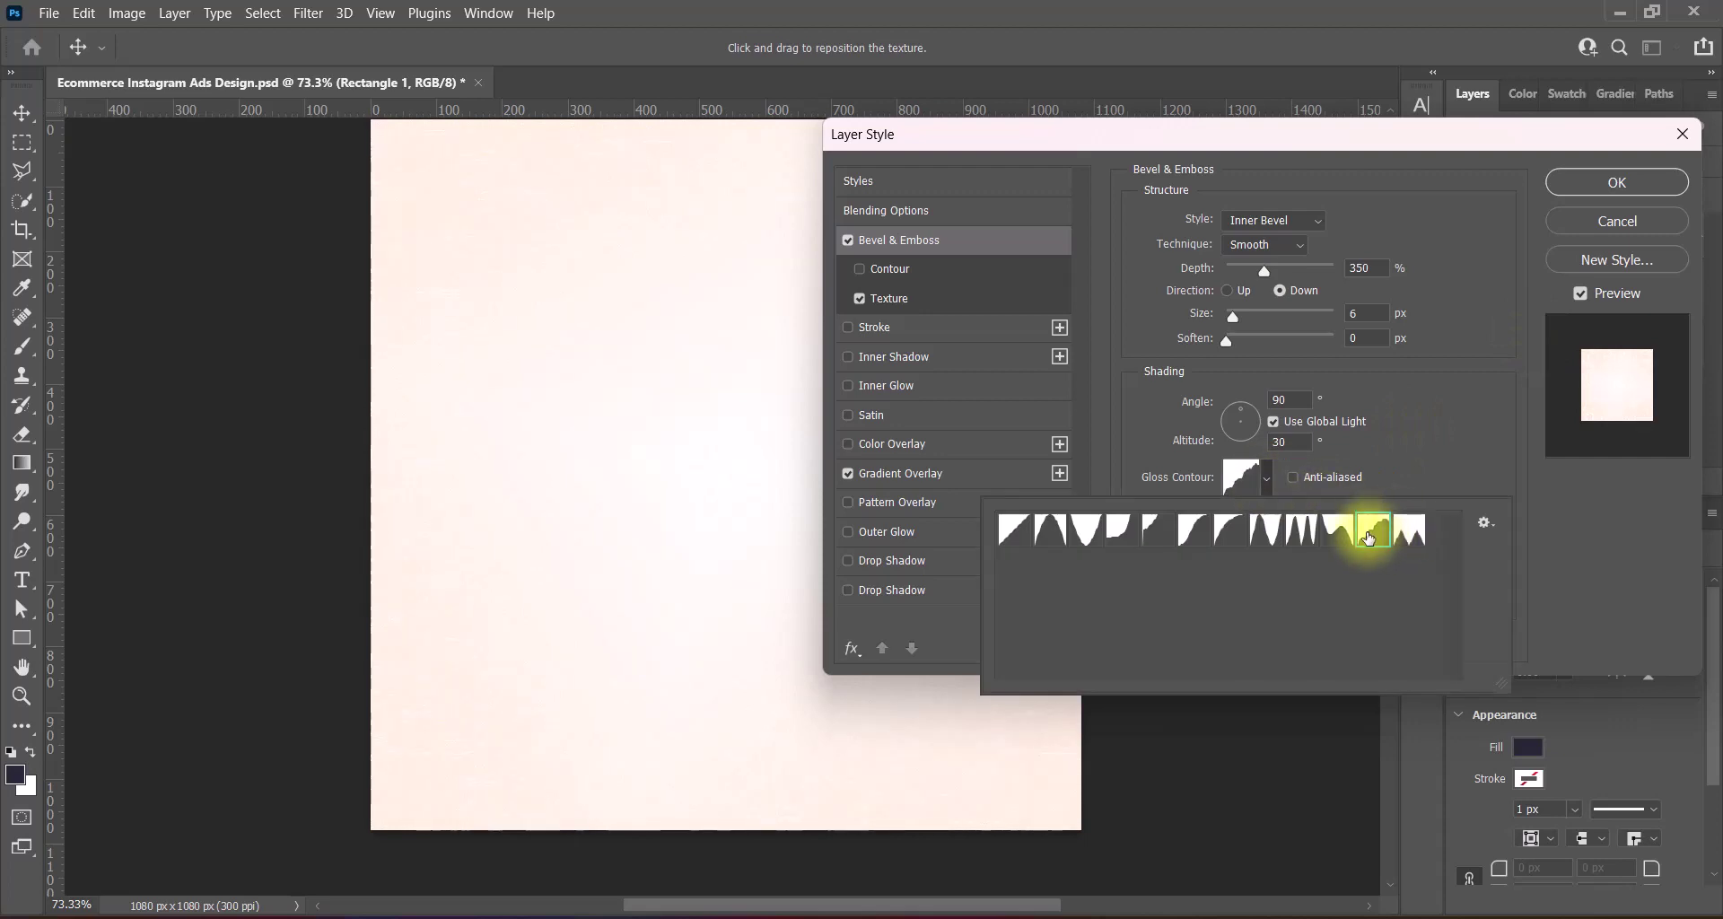
{"action": "left_click", "coordinate": [1333, 532]}
{"action": "left_click", "coordinate": [1265, 535]}
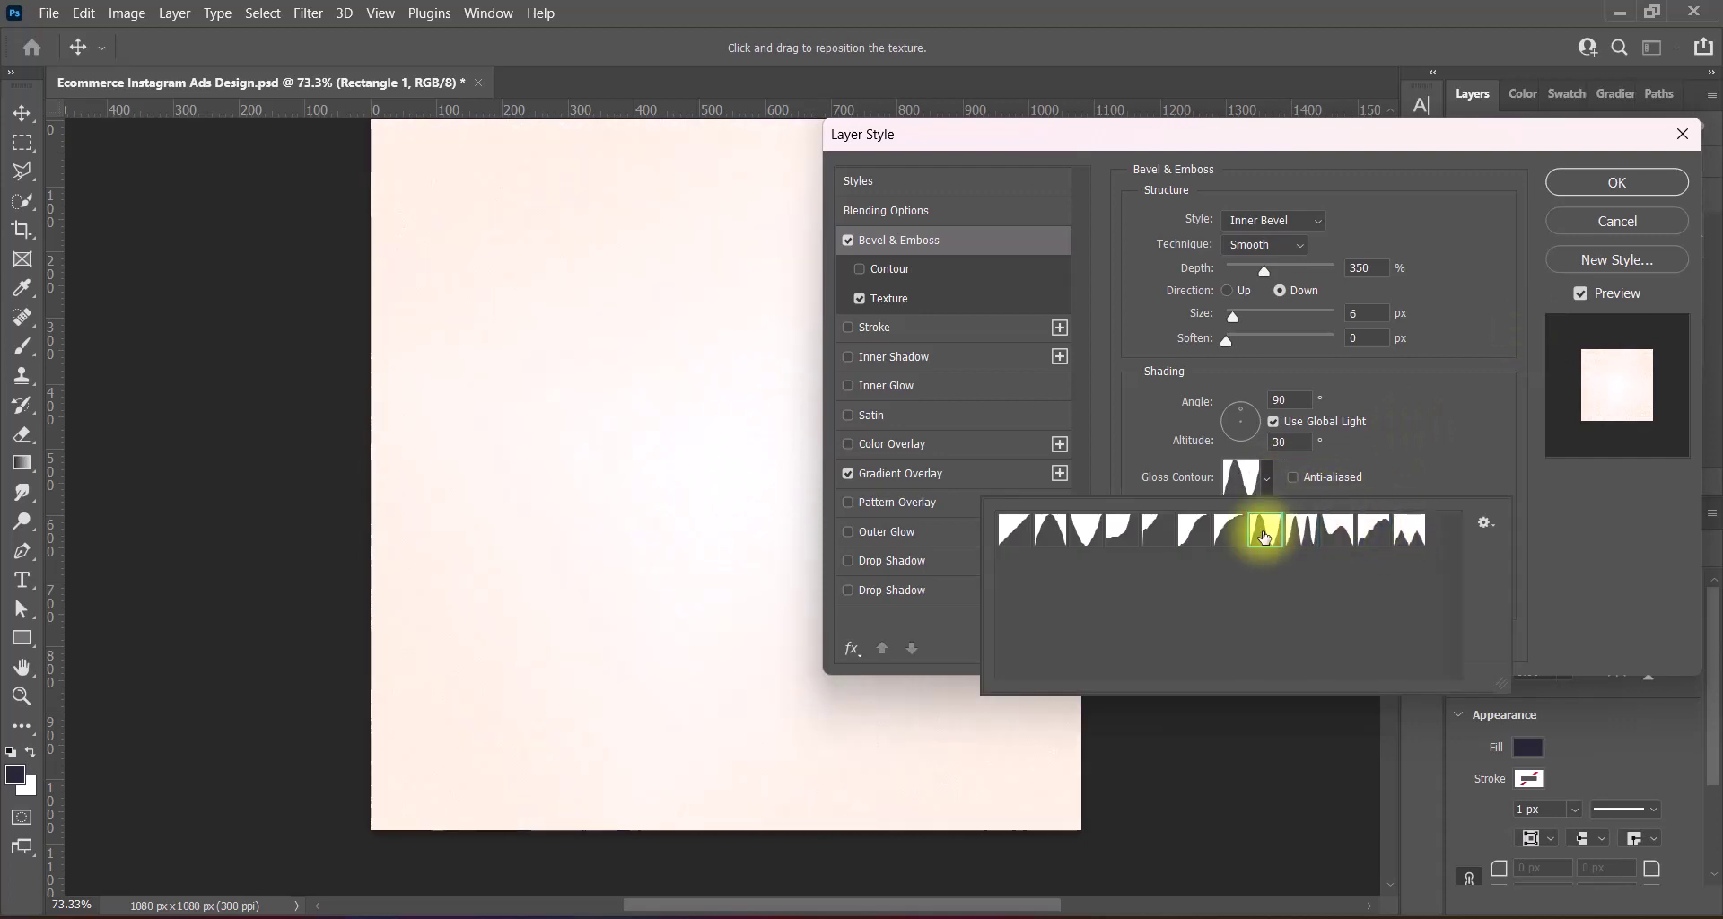
{"action": "left_click", "coordinate": [1227, 535]}
{"action": "left_click", "coordinate": [1150, 535]}
{"action": "left_click", "coordinate": [1118, 535]}
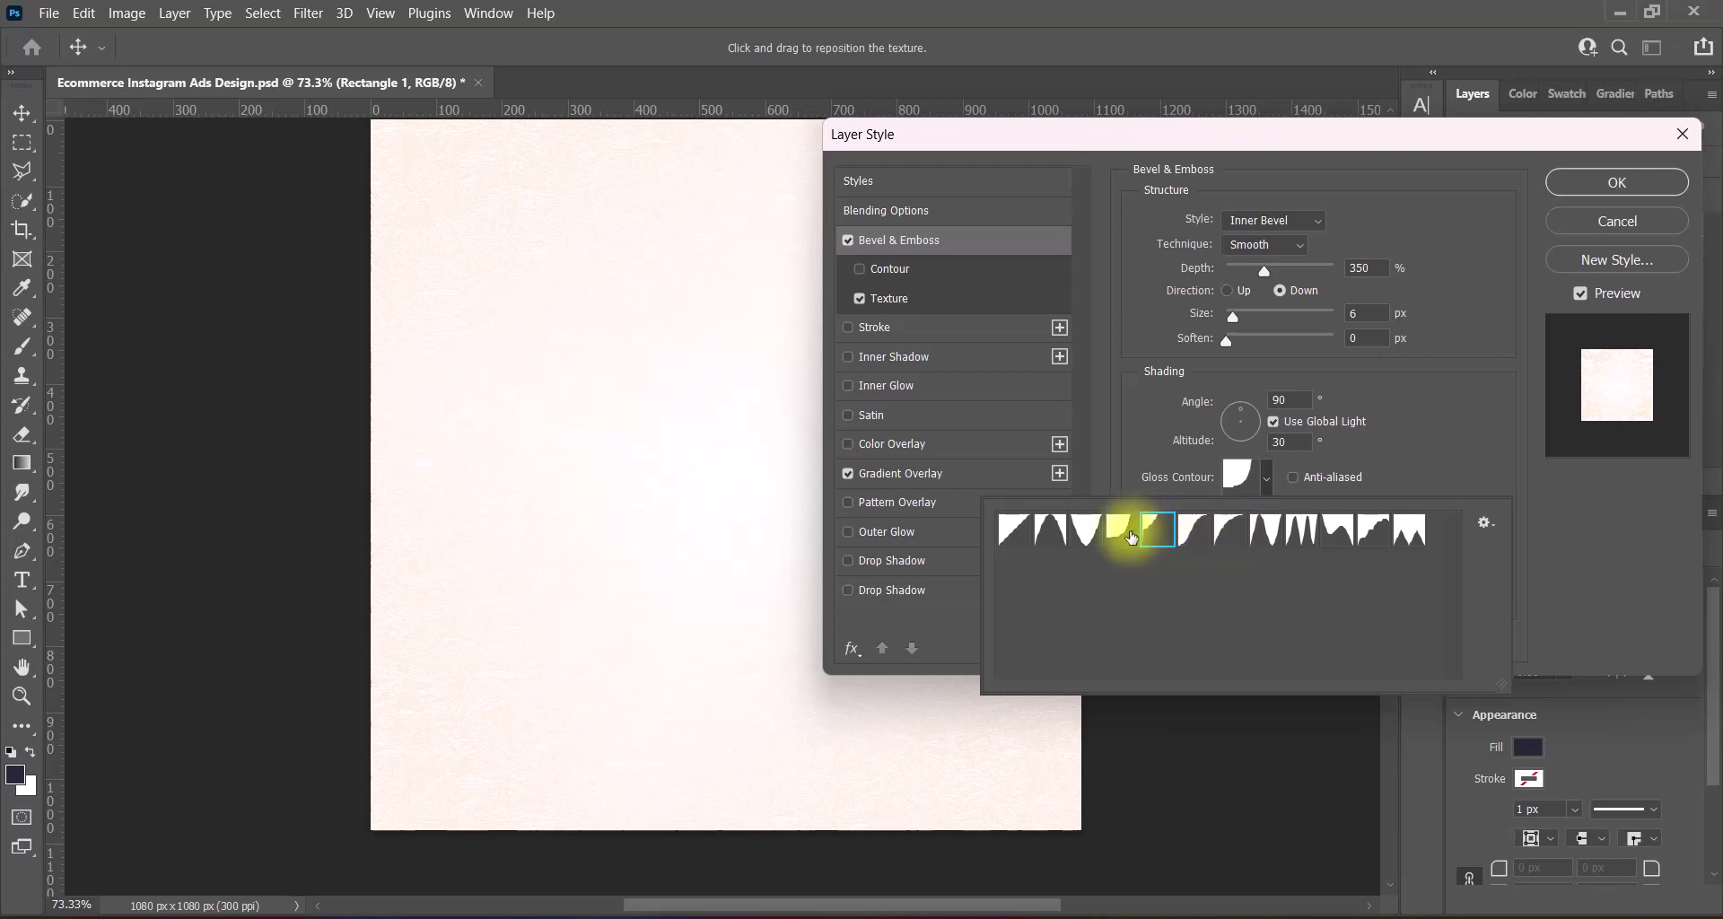
{"action": "left_click", "coordinate": [1086, 534]}
{"action": "left_click", "coordinate": [1055, 536]}
{"action": "left_click", "coordinate": [1301, 535]}
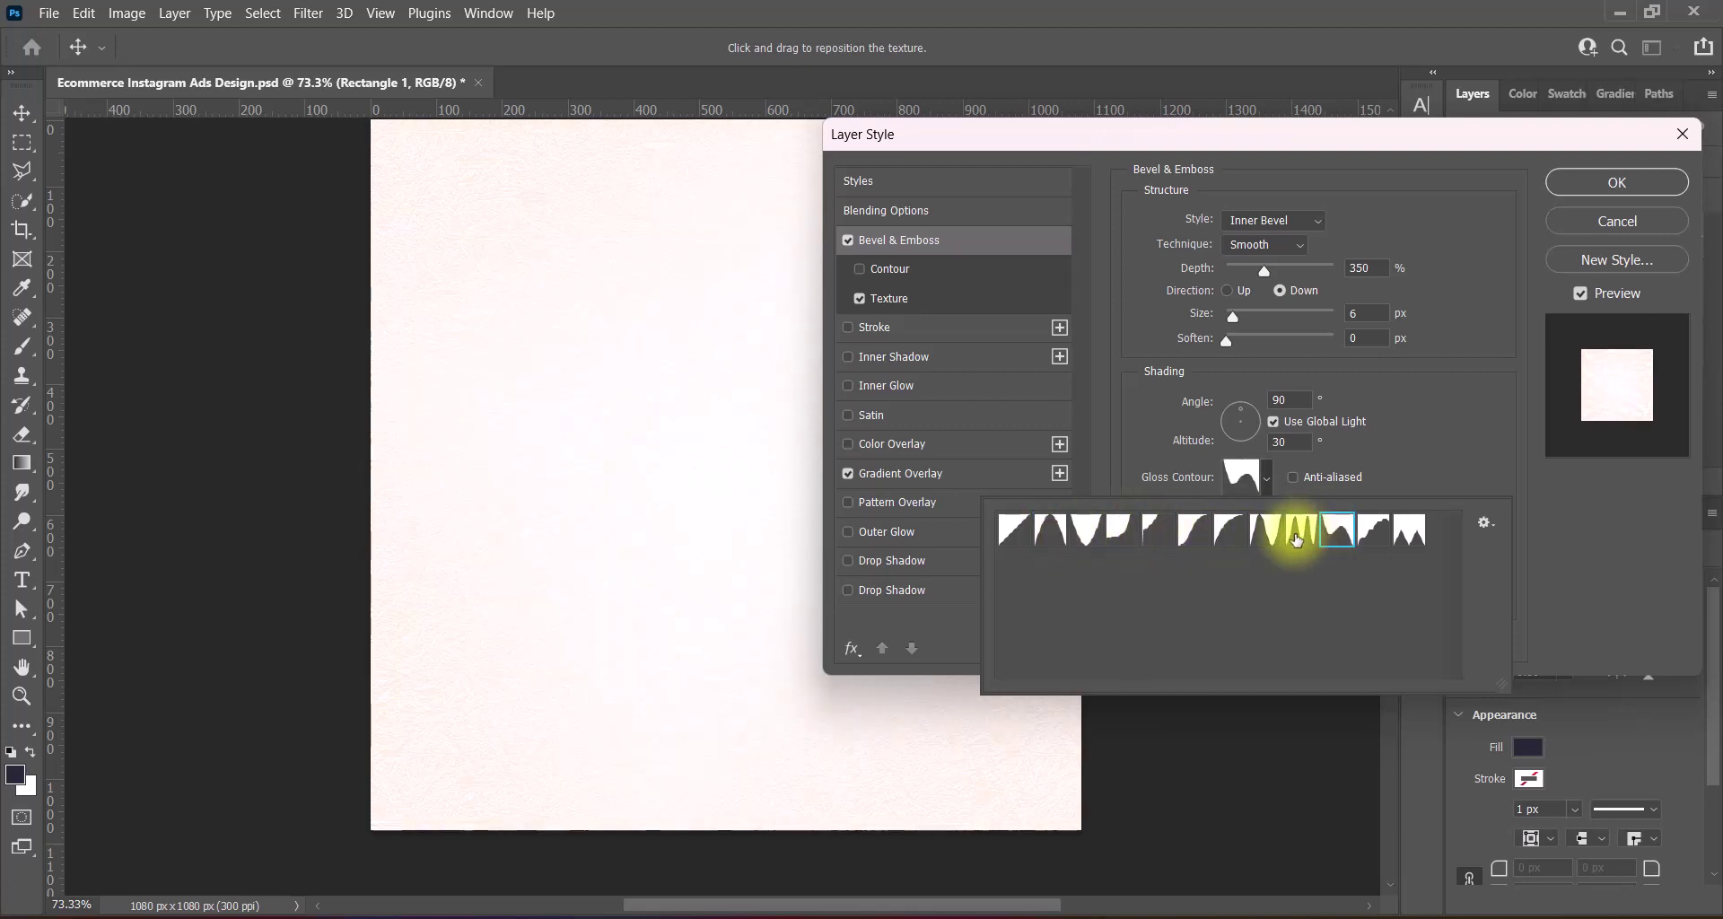
{"action": "left_click", "coordinate": [1373, 535]}
{"action": "left_click", "coordinate": [1265, 531]}
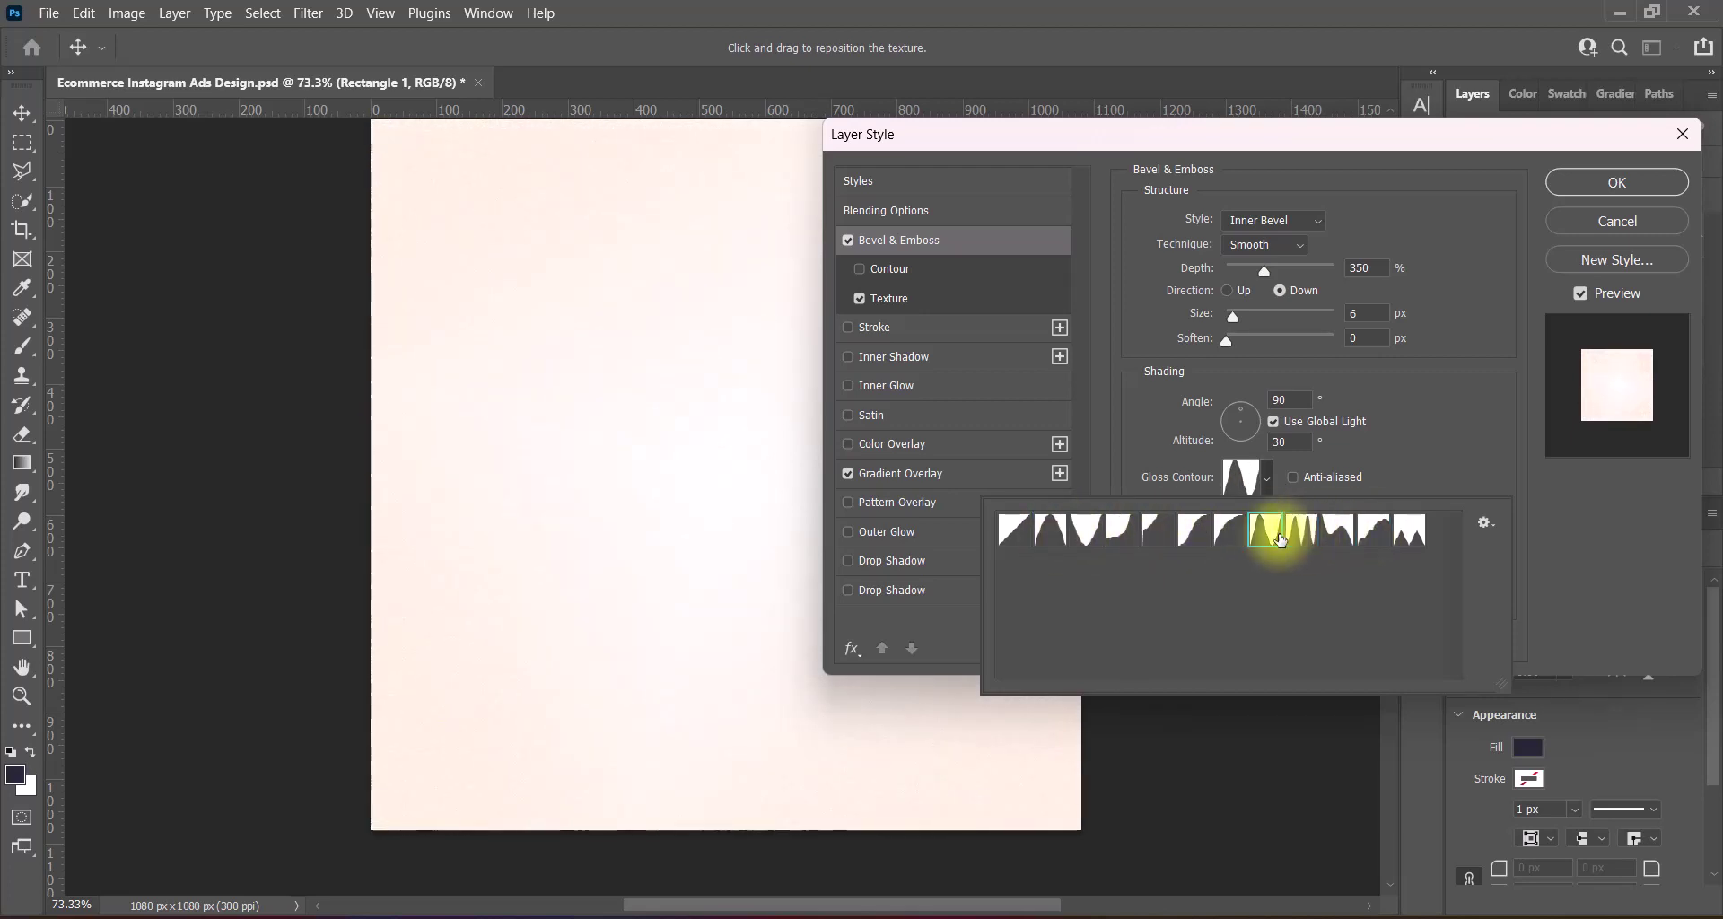
{"action": "left_click", "coordinate": [1265, 531]}
Set the bevel technique to Chisel Hard with 1000% depth and apply the layer style
{"action": "left_click", "coordinate": [1577, 530]}
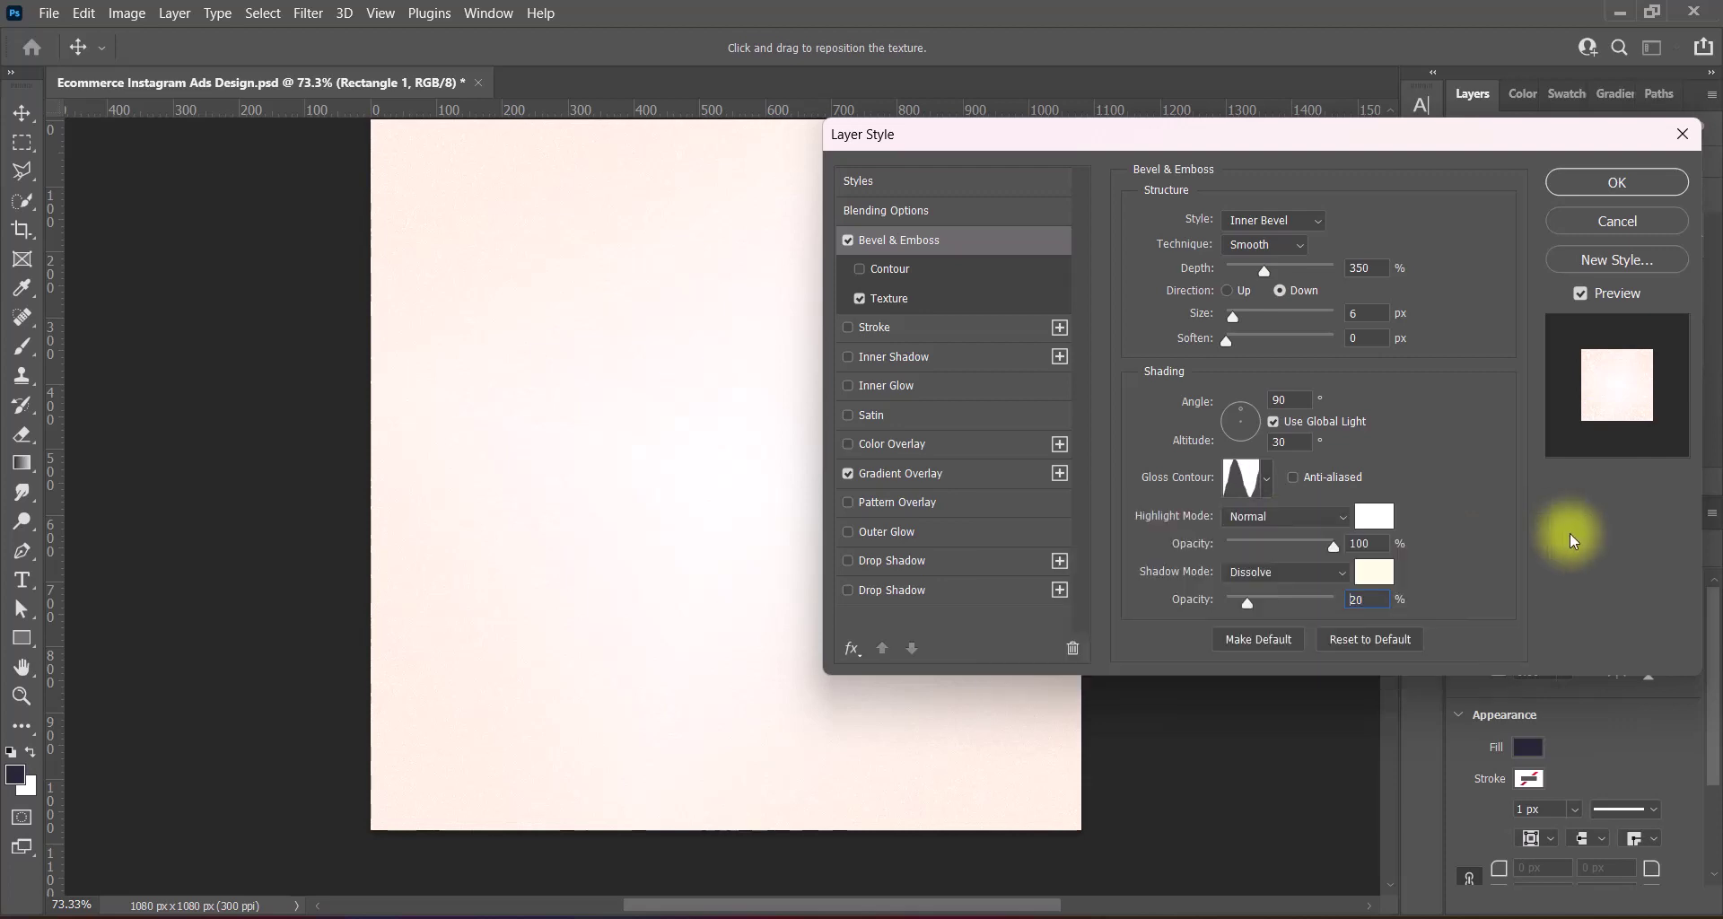
{"action": "left_click", "coordinate": [1274, 249]}
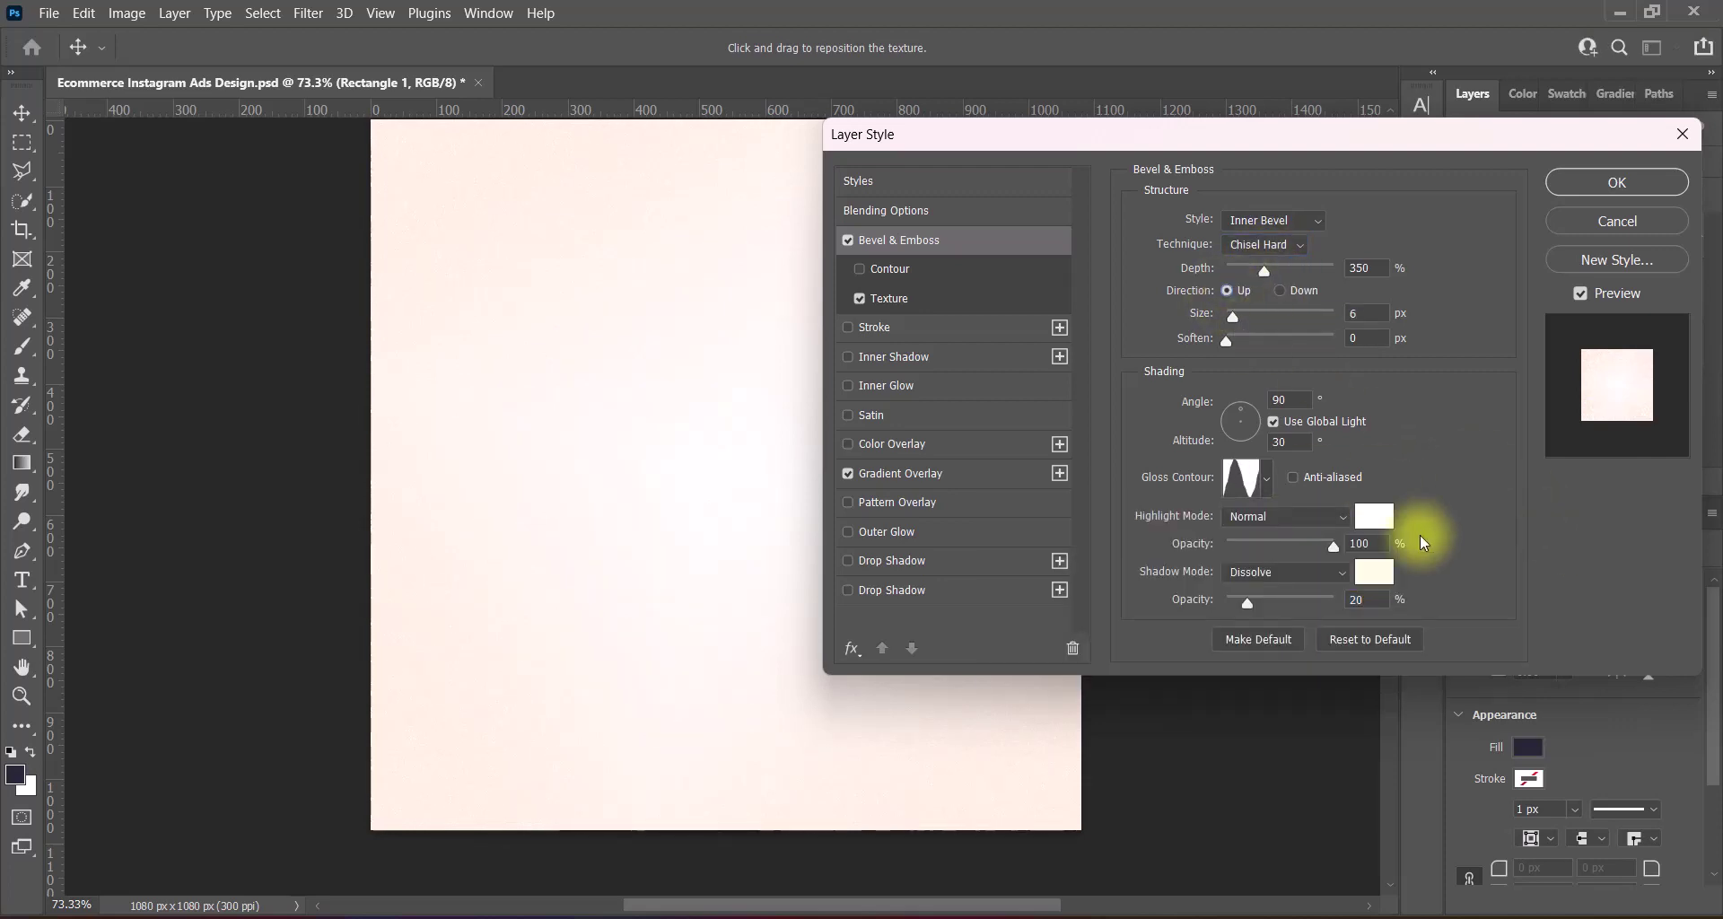
{"action": "left_click_drag", "start_coordinate": [1266, 271], "coordinate": [1436, 267]}
{"action": "left_click_drag", "start_coordinate": [1364, 136], "coordinate": [1128, 137]}
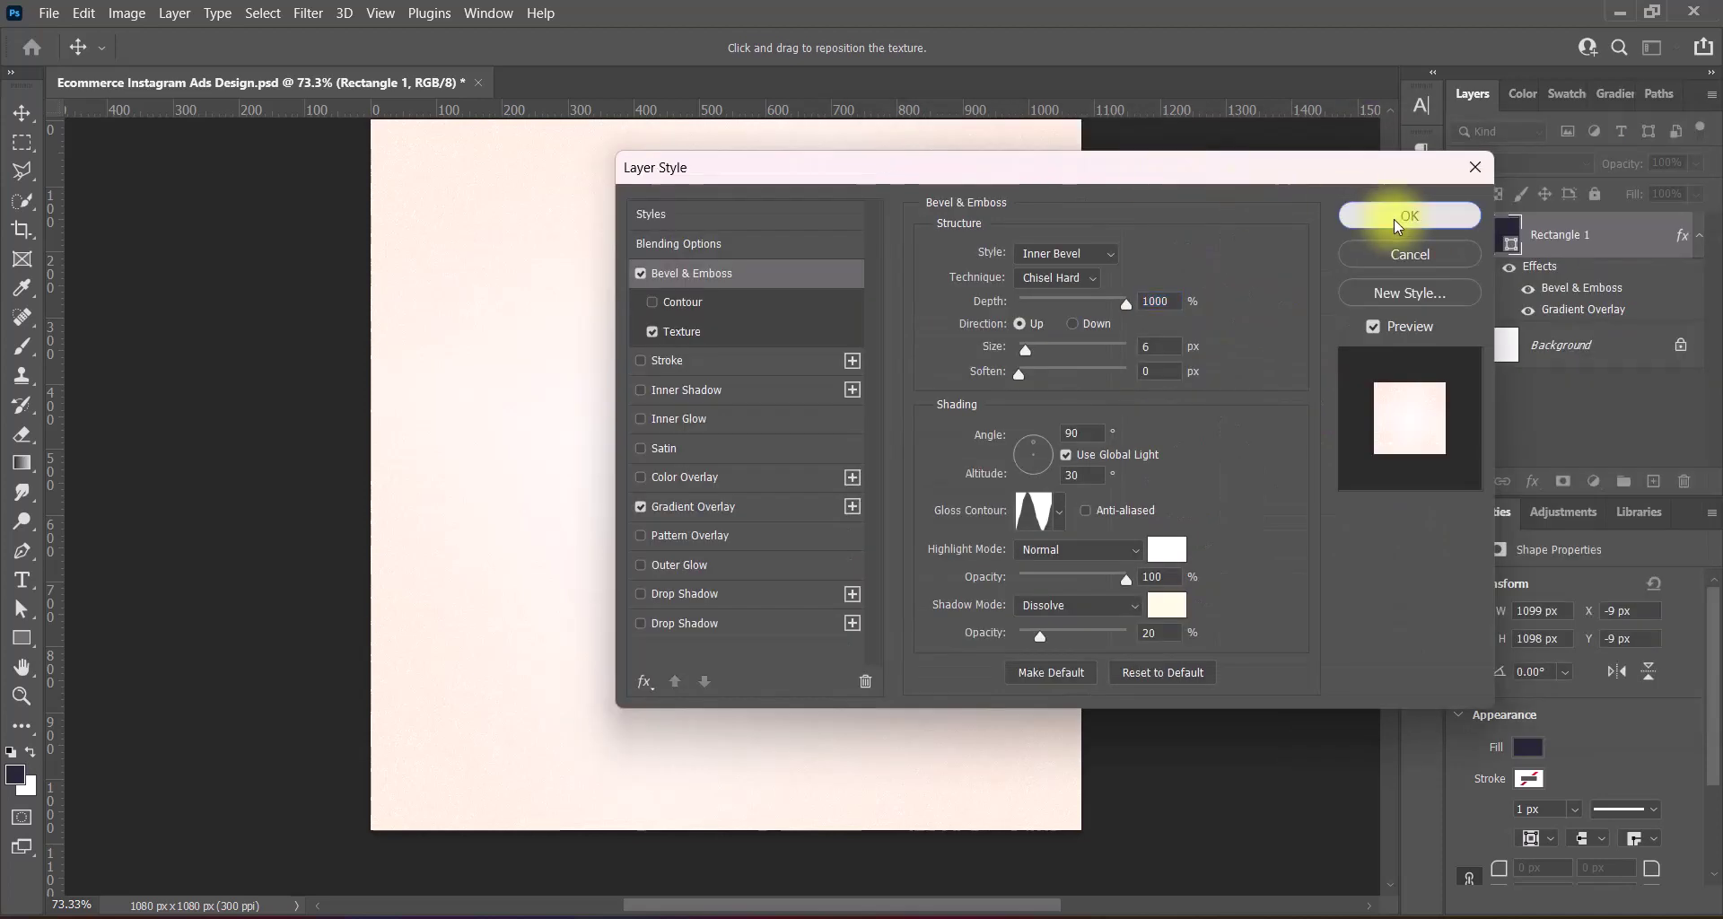
{"action": "left_click", "coordinate": [1392, 219]}
{"action": "scroll", "coordinate": [1000, 530], "scroll_direction": "up", "scroll_amount": 1}
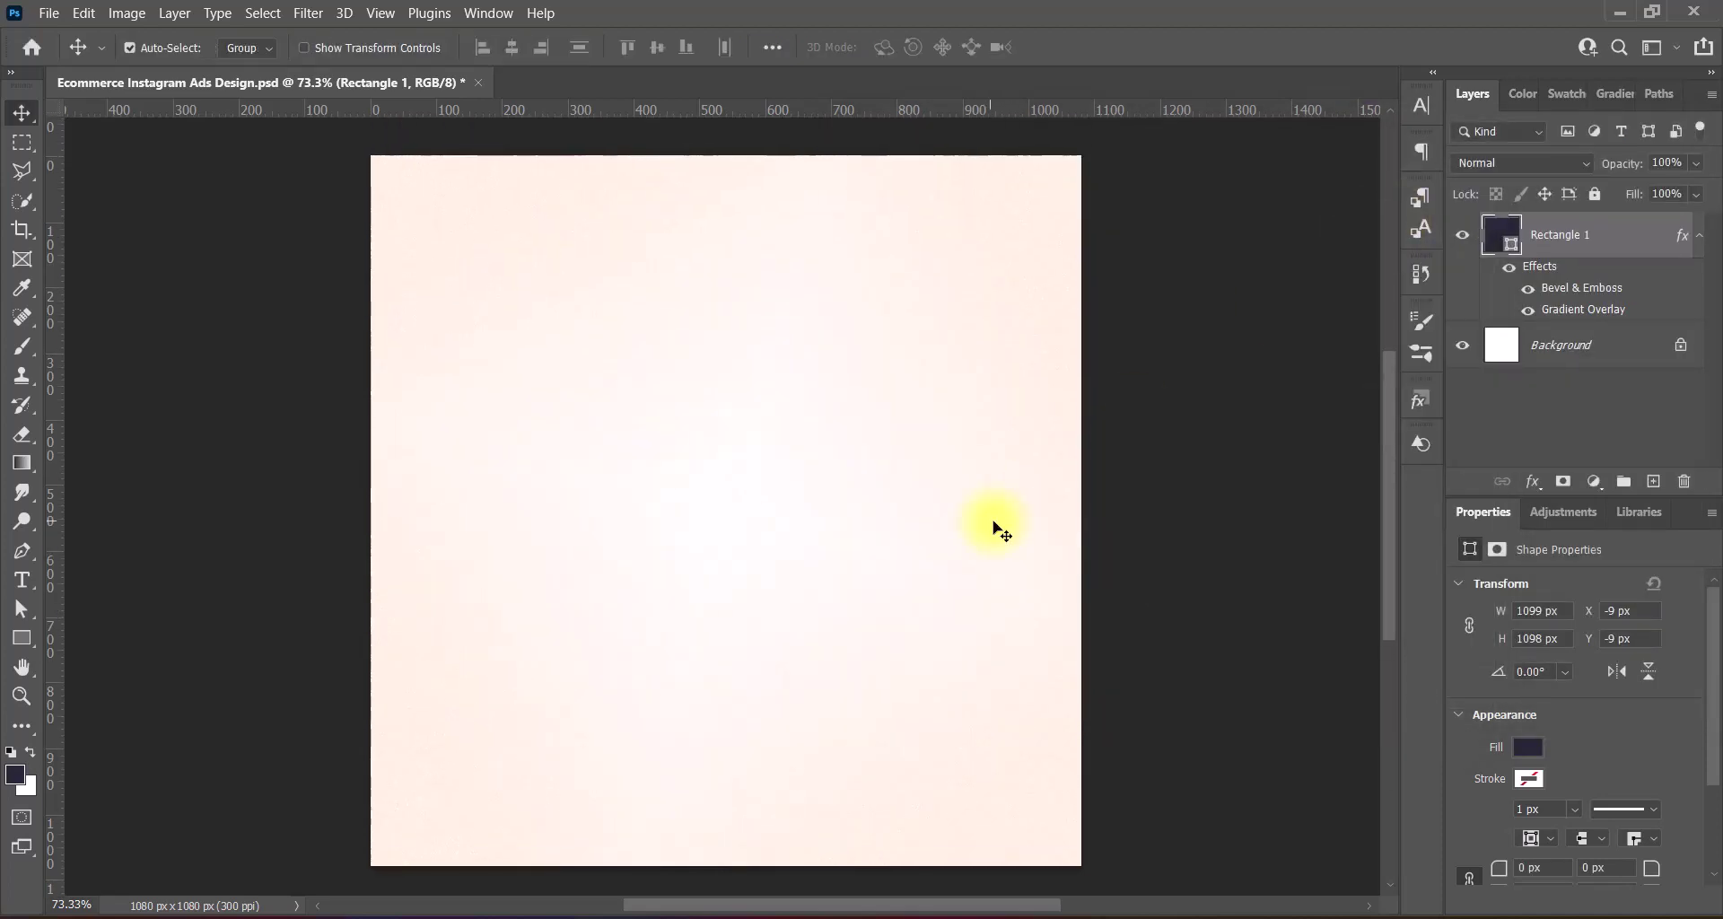
Save the document, add a new layer, and draw a 412 px dark circle, Ellipse 1
{"action": "key", "text": "ctrl+s"}
{"action": "left_click", "coordinate": [1653, 481]}
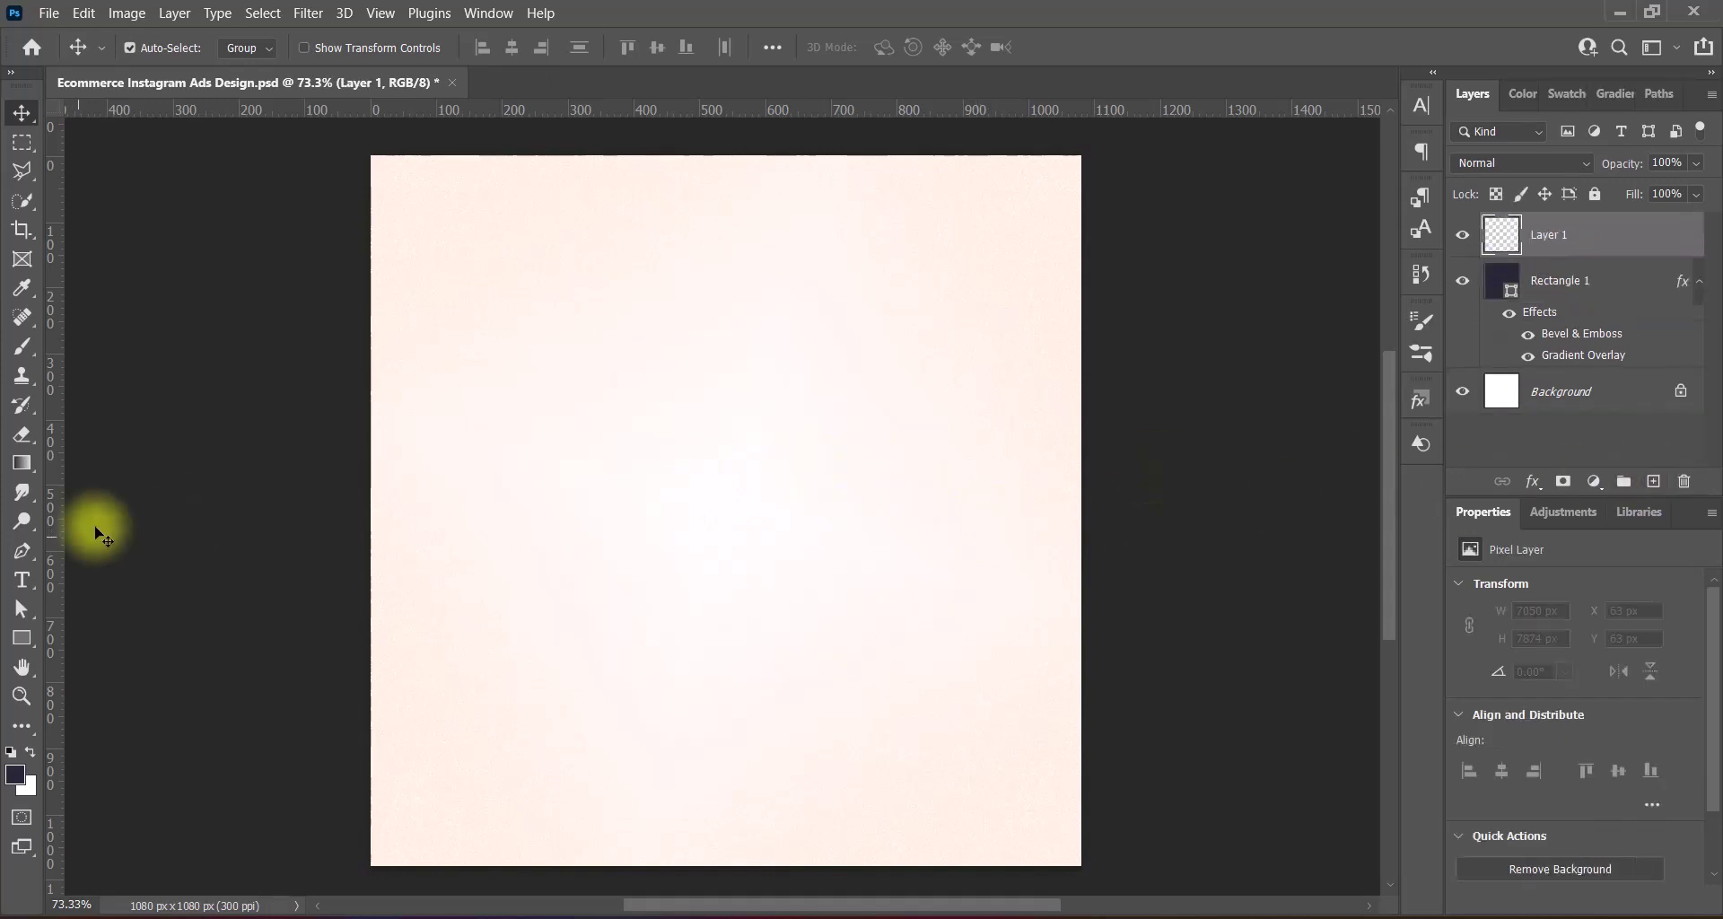
{"action": "left_click", "coordinate": [21, 637]}
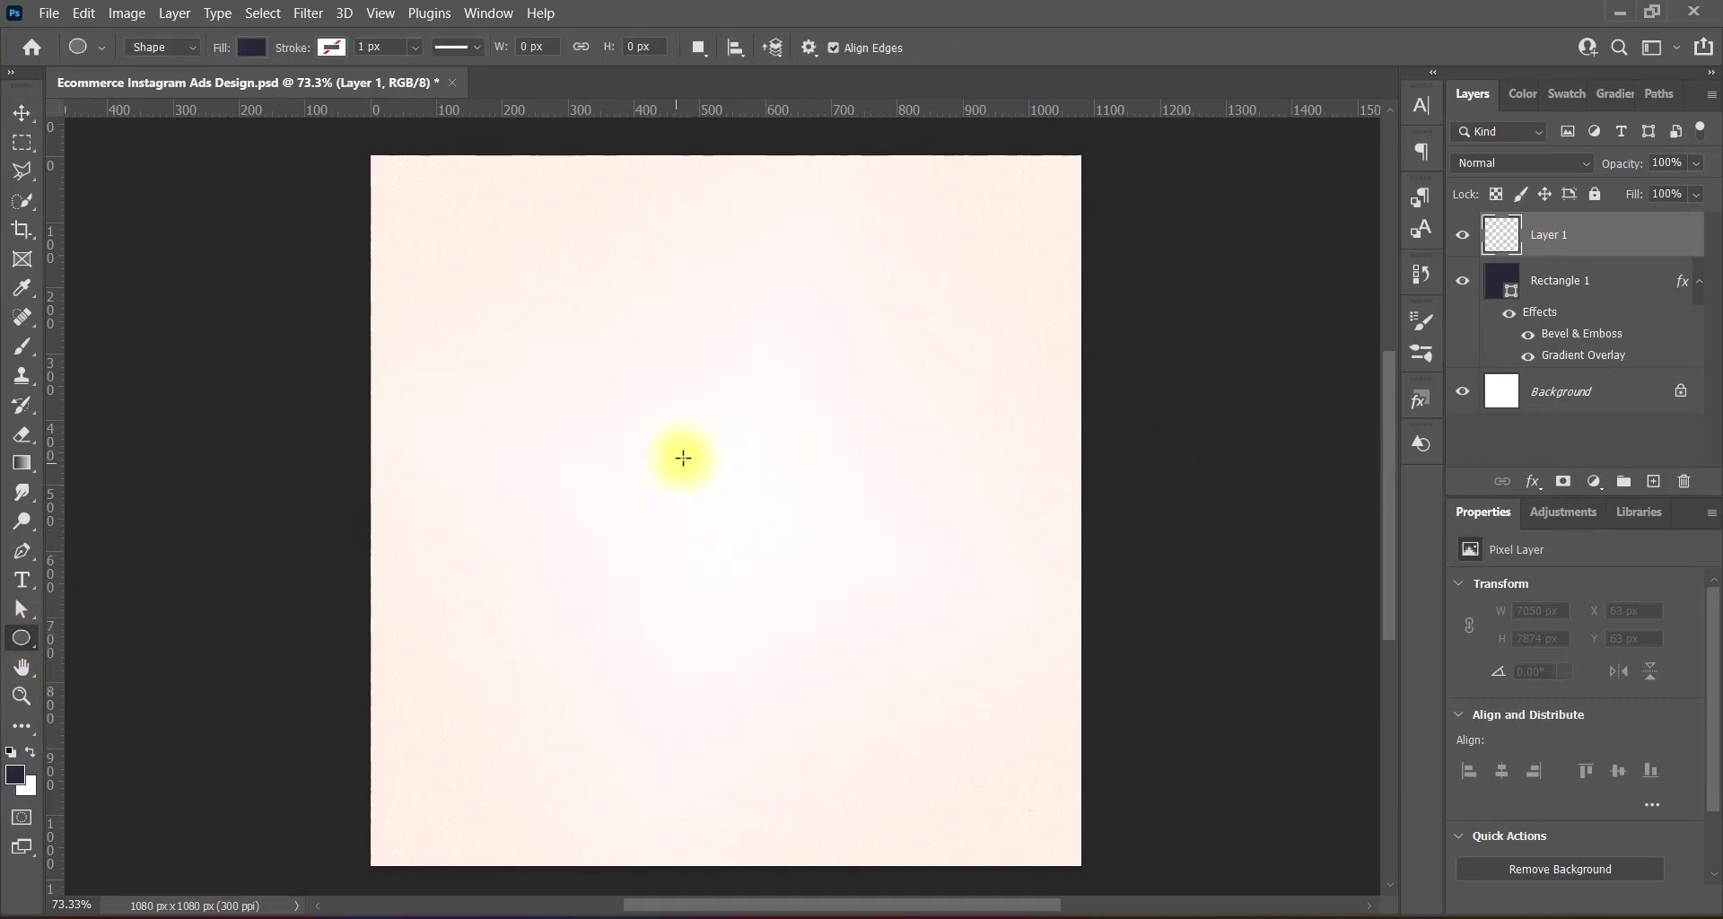
{"action": "left_click_drag", "start_coordinate": [675, 451], "coordinate": [961, 703]}
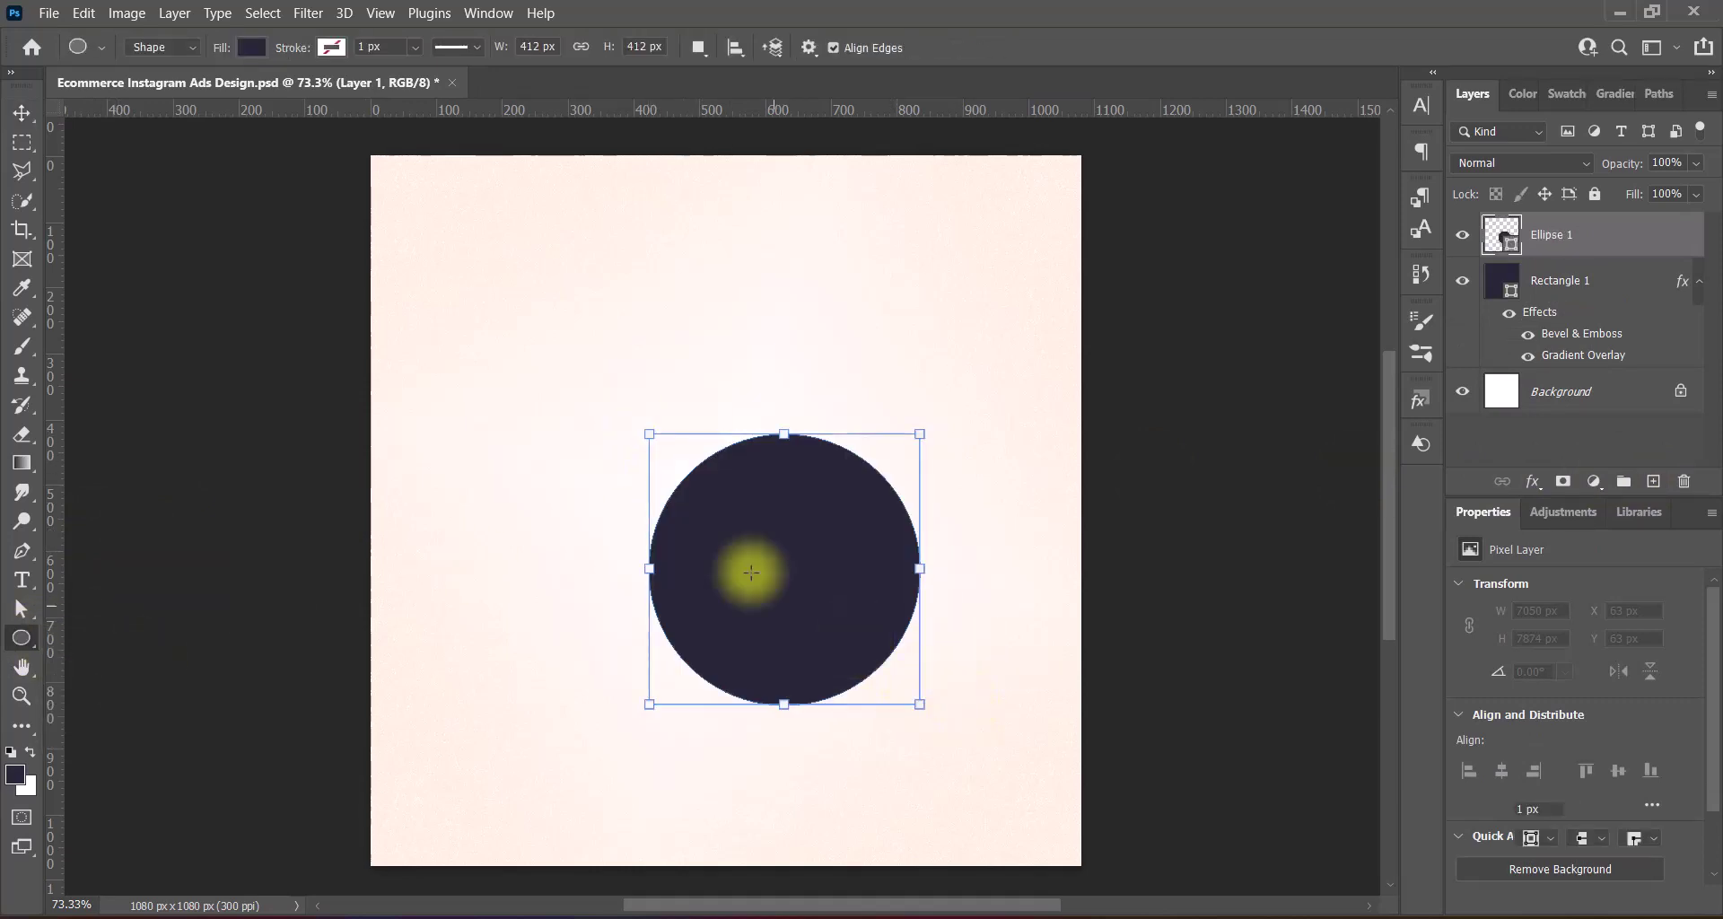
Move the circle toward the centre and give it a white-centred radial Gradient Overlay
{"action": "left_click", "coordinate": [22, 114]}
{"action": "left_click_drag", "start_coordinate": [793, 580], "coordinate": [735, 520]}
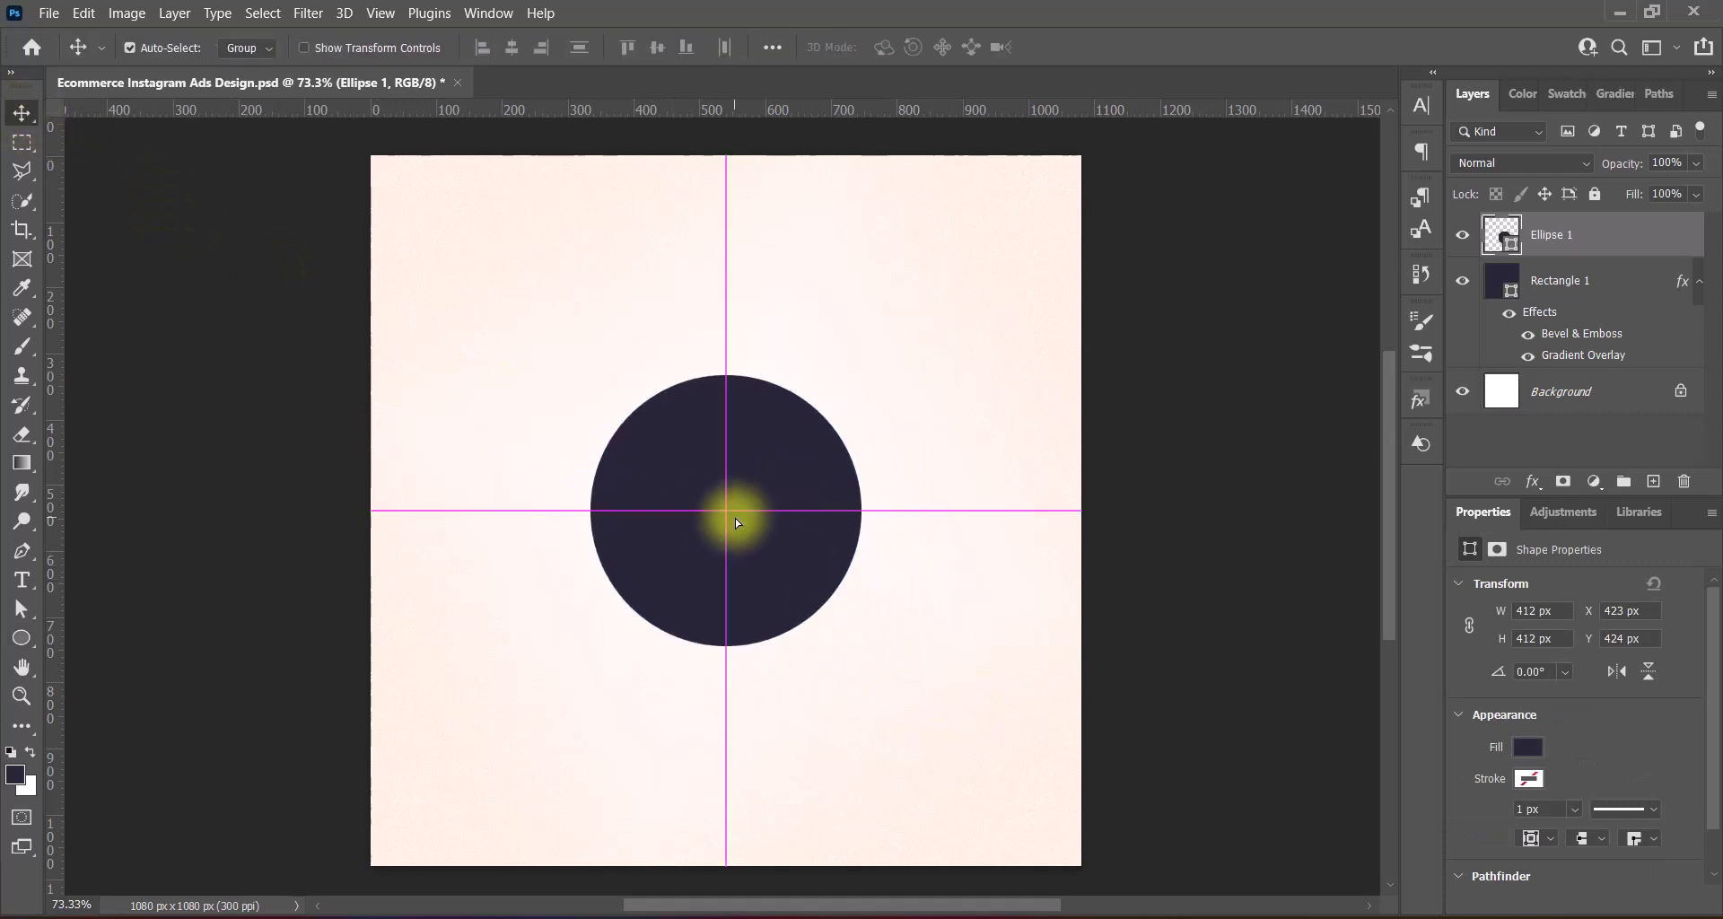
{"action": "double_click", "coordinate": [1615, 235]}
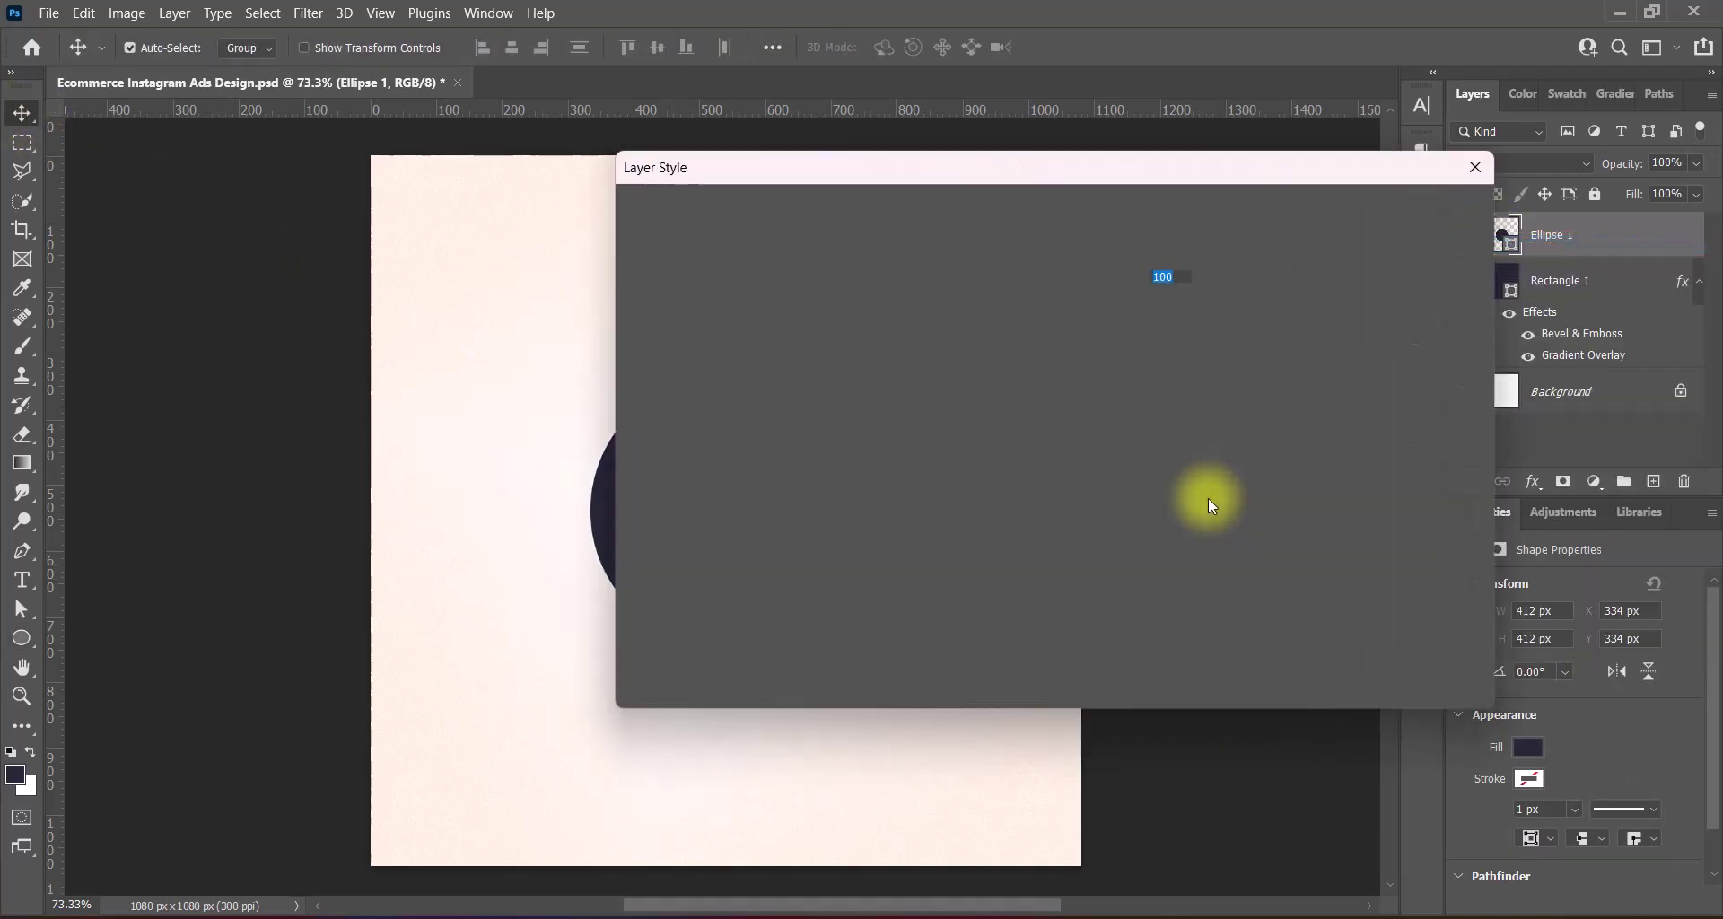
{"action": "left_click", "coordinate": [641, 507]}
{"action": "left_click", "coordinate": [1111, 341]}
{"action": "left_click", "coordinate": [1086, 357]}
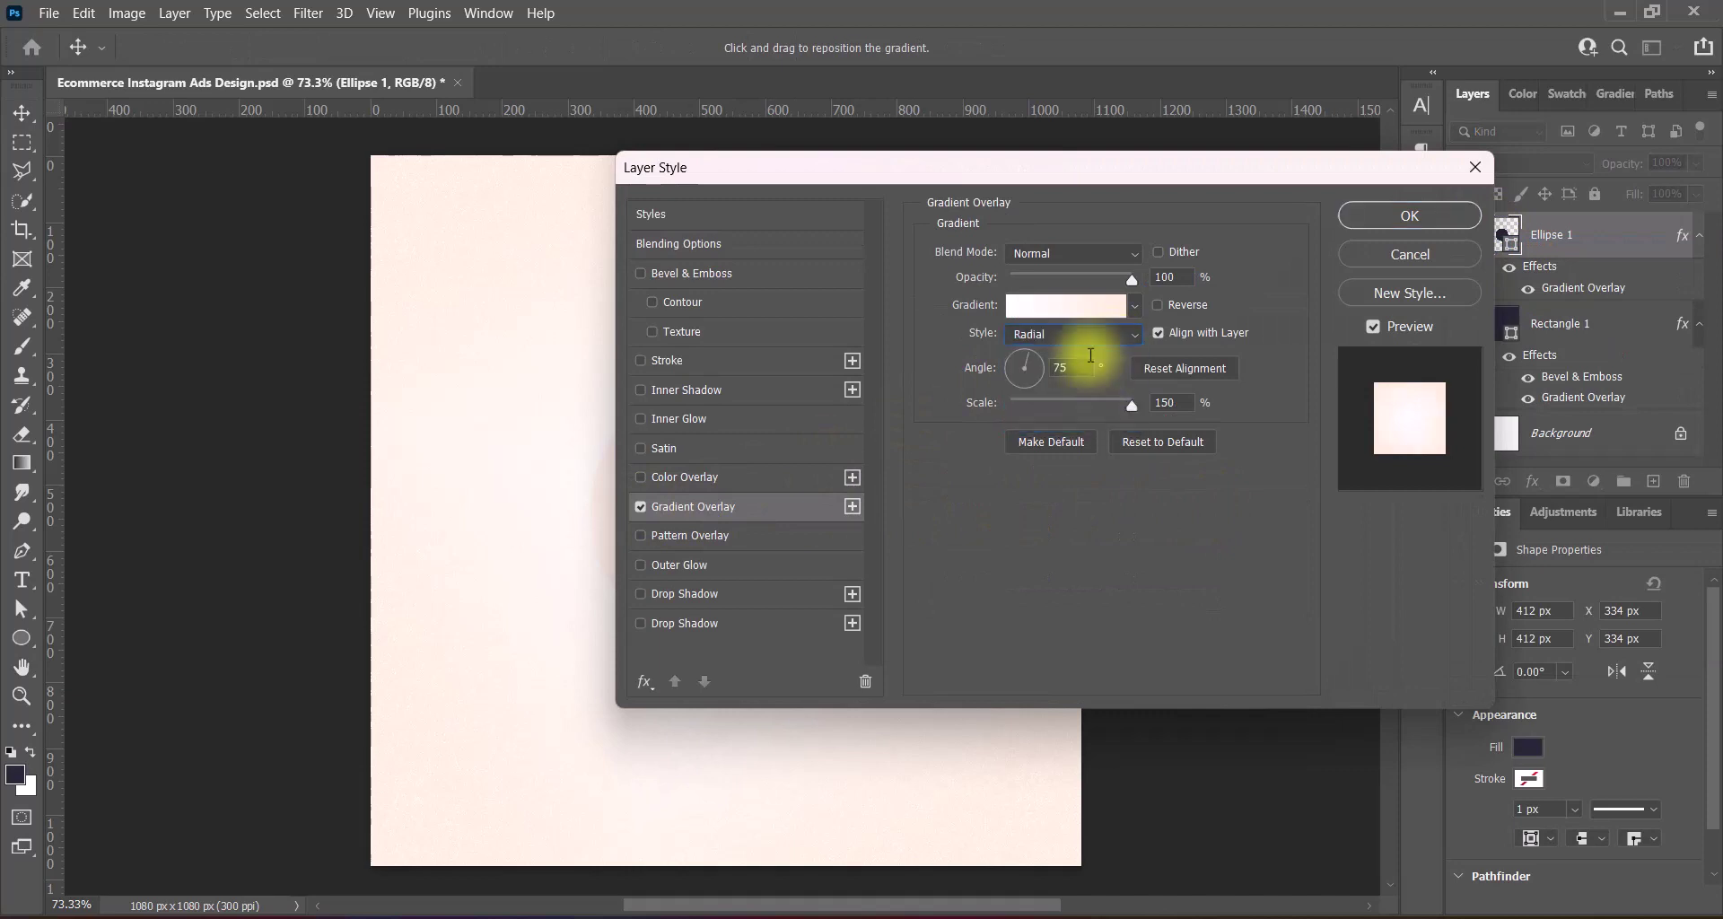
{"action": "mouse_move", "coordinate": [1048, 179]}
{"action": "left_mouse_down"}
{"action": "mouse_move", "coordinate": [1424, 162]}
{"action": "mouse_move", "coordinate": [1339, 158]}
{"action": "left_mouse_up"}
{"action": "left_click", "coordinate": [1444, 277]}
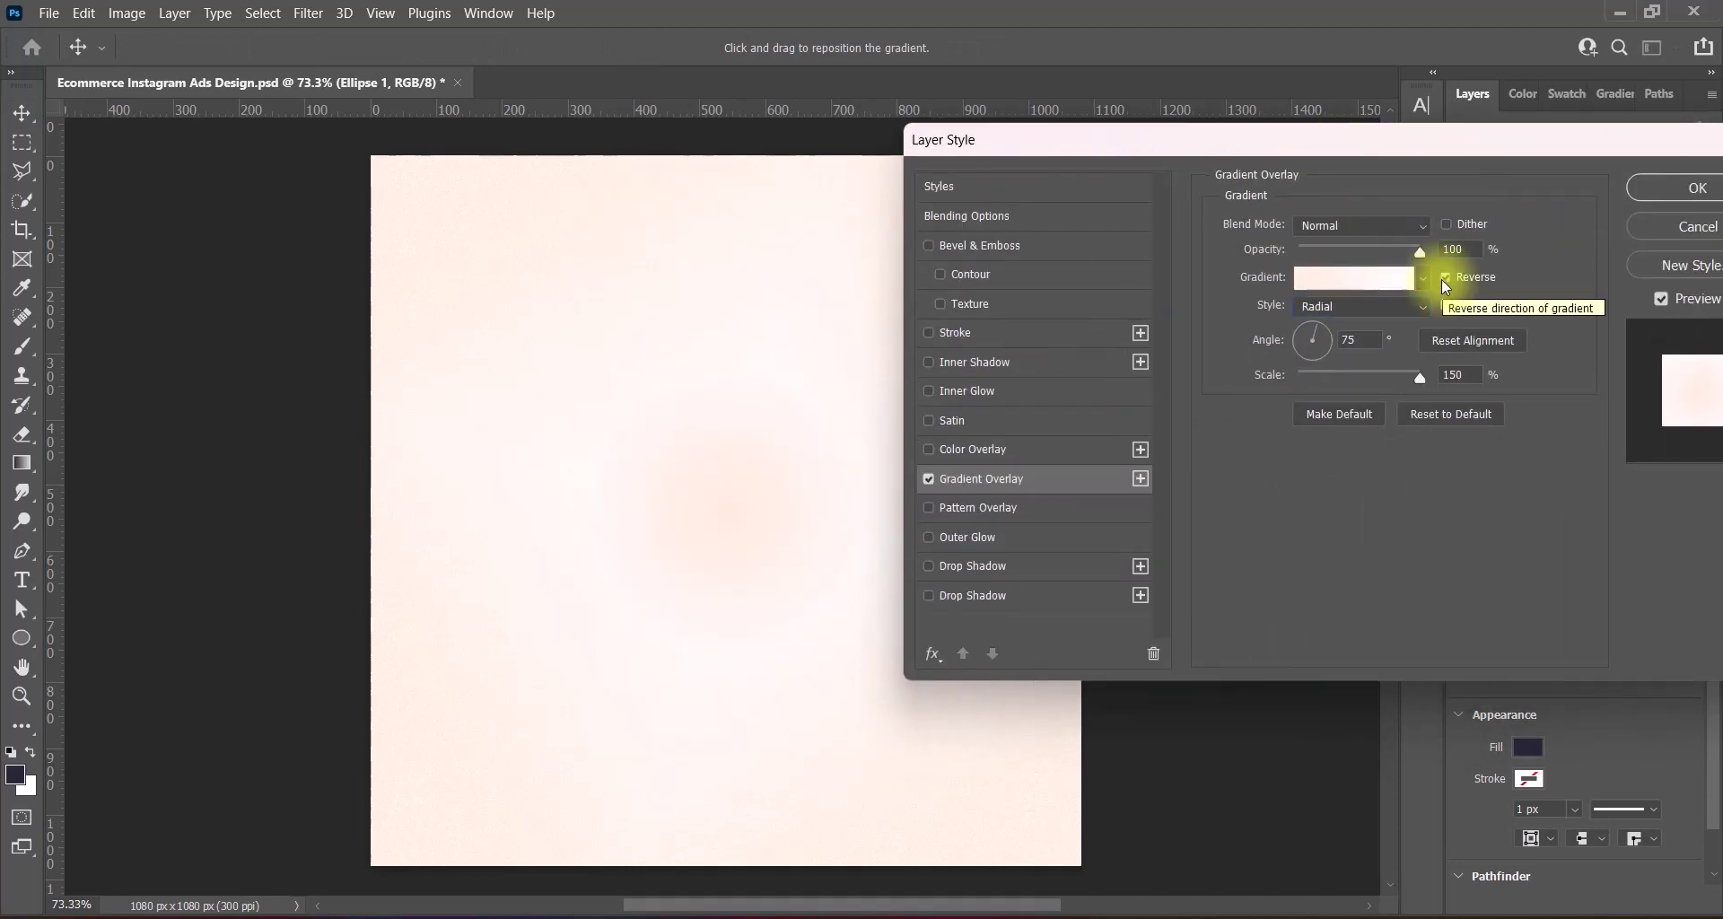
{"action": "left_click", "coordinate": [1445, 277]}
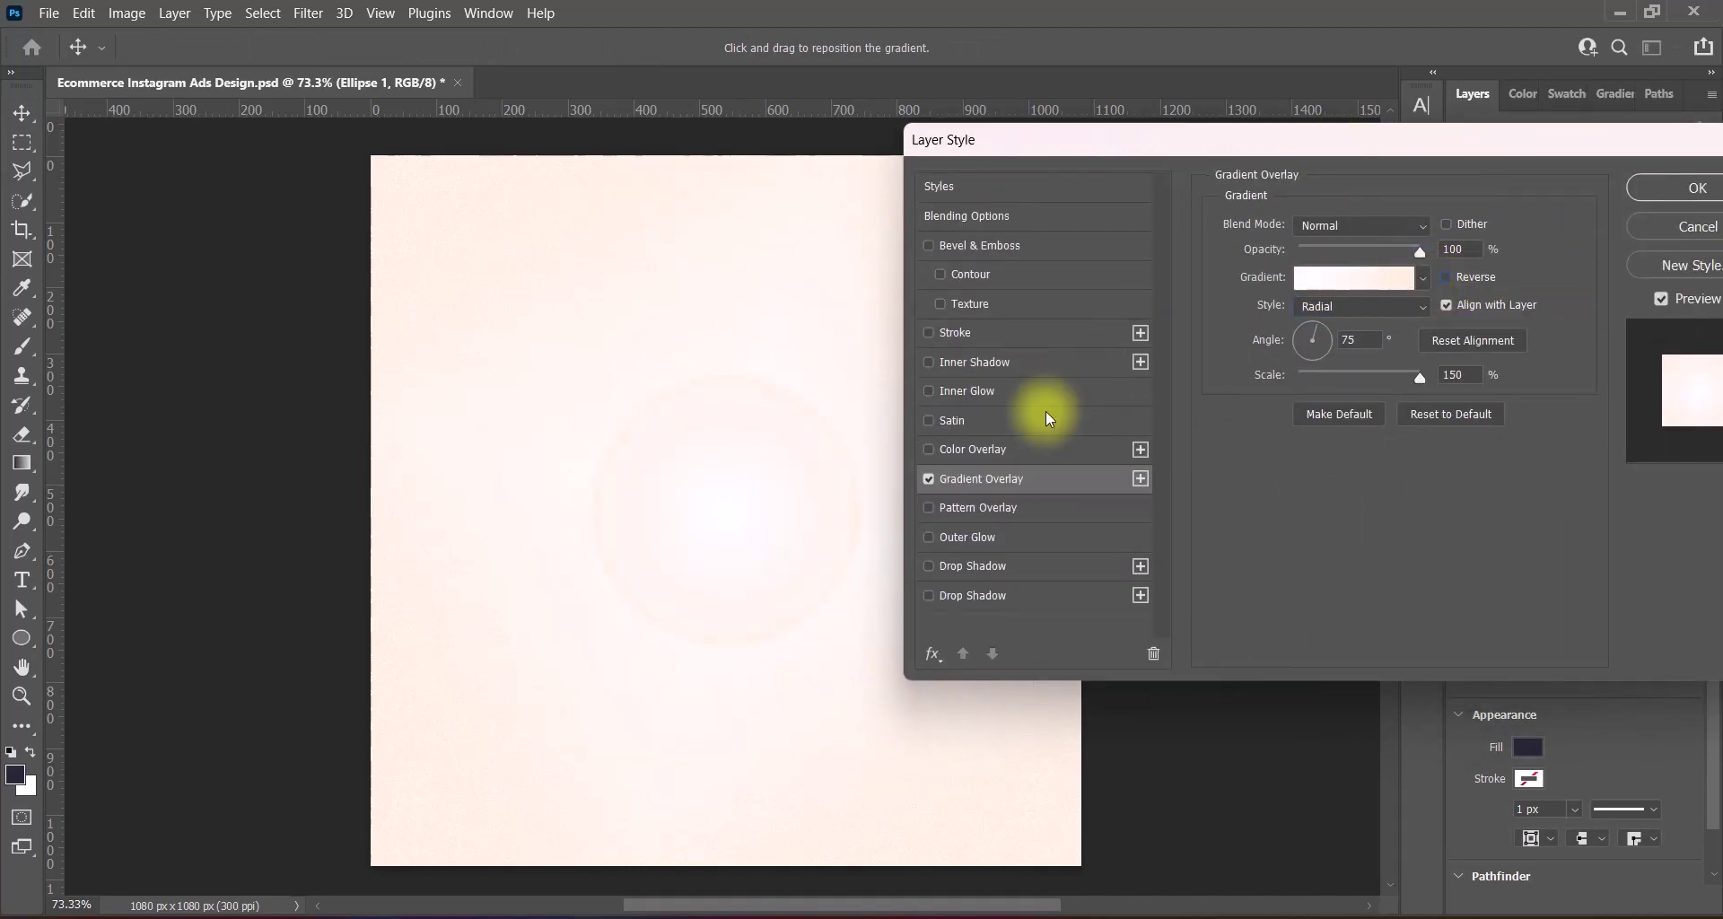
{"action": "left_click_drag", "start_coordinate": [1330, 157], "coordinate": [1118, 157]}
{"action": "left_click", "coordinate": [1455, 201]}
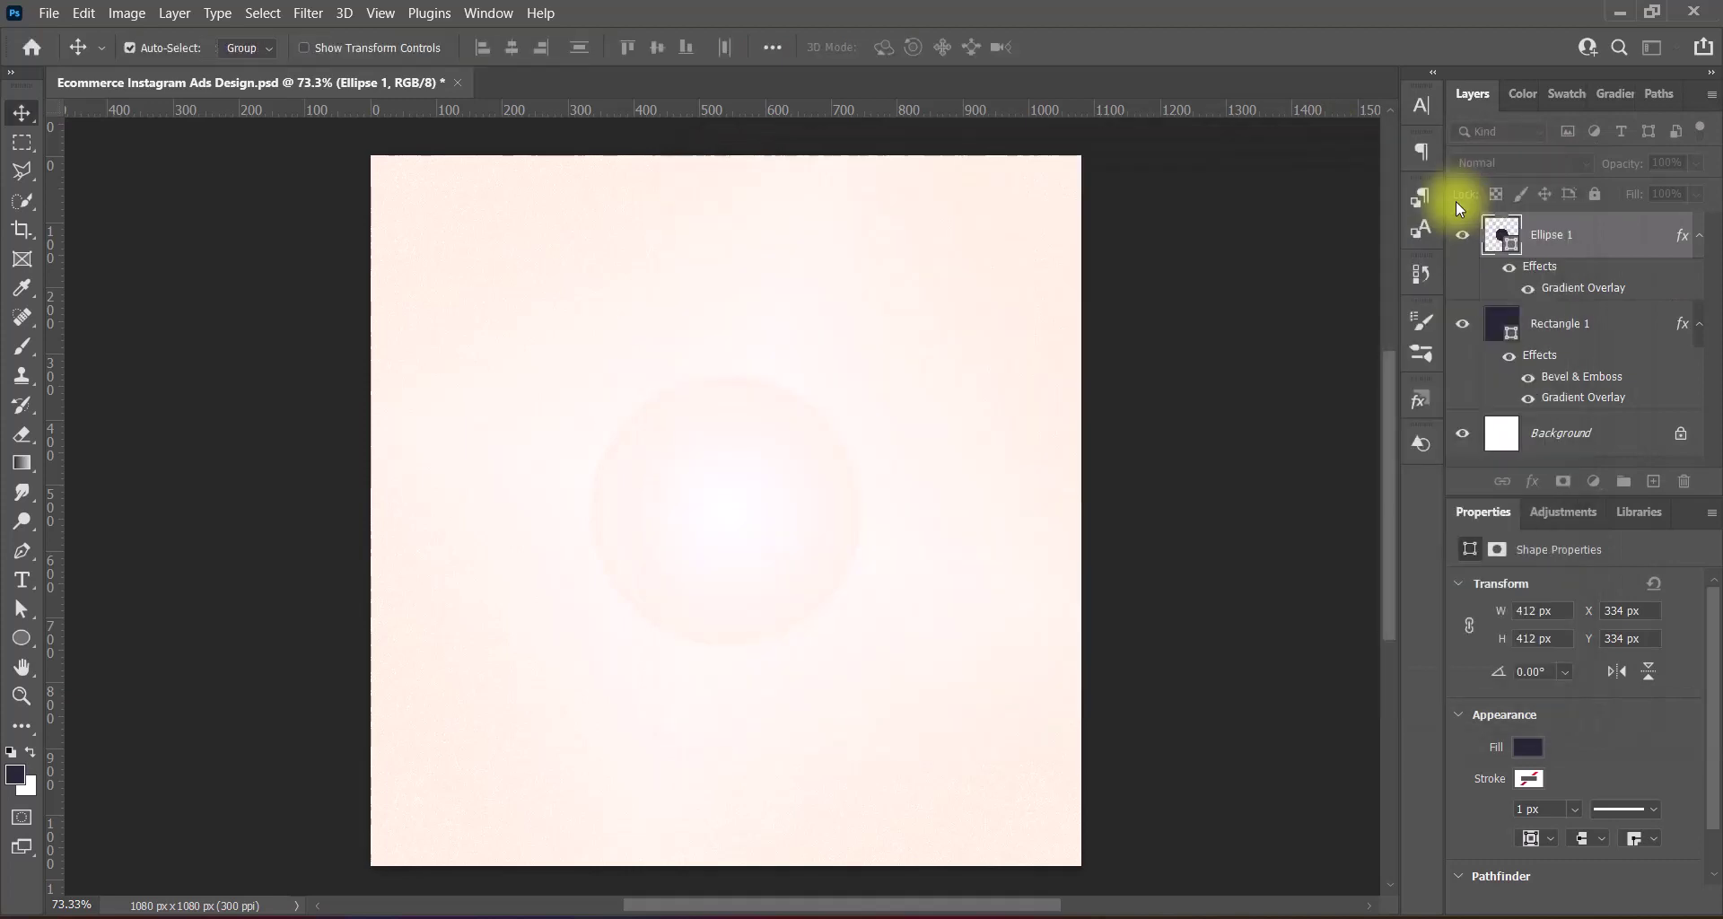
Give Ellipse 1 a white dotted stroke 36 px wide
{"action": "left_click", "coordinate": [1534, 781]}
{"action": "left_click", "coordinate": [1681, 601]}
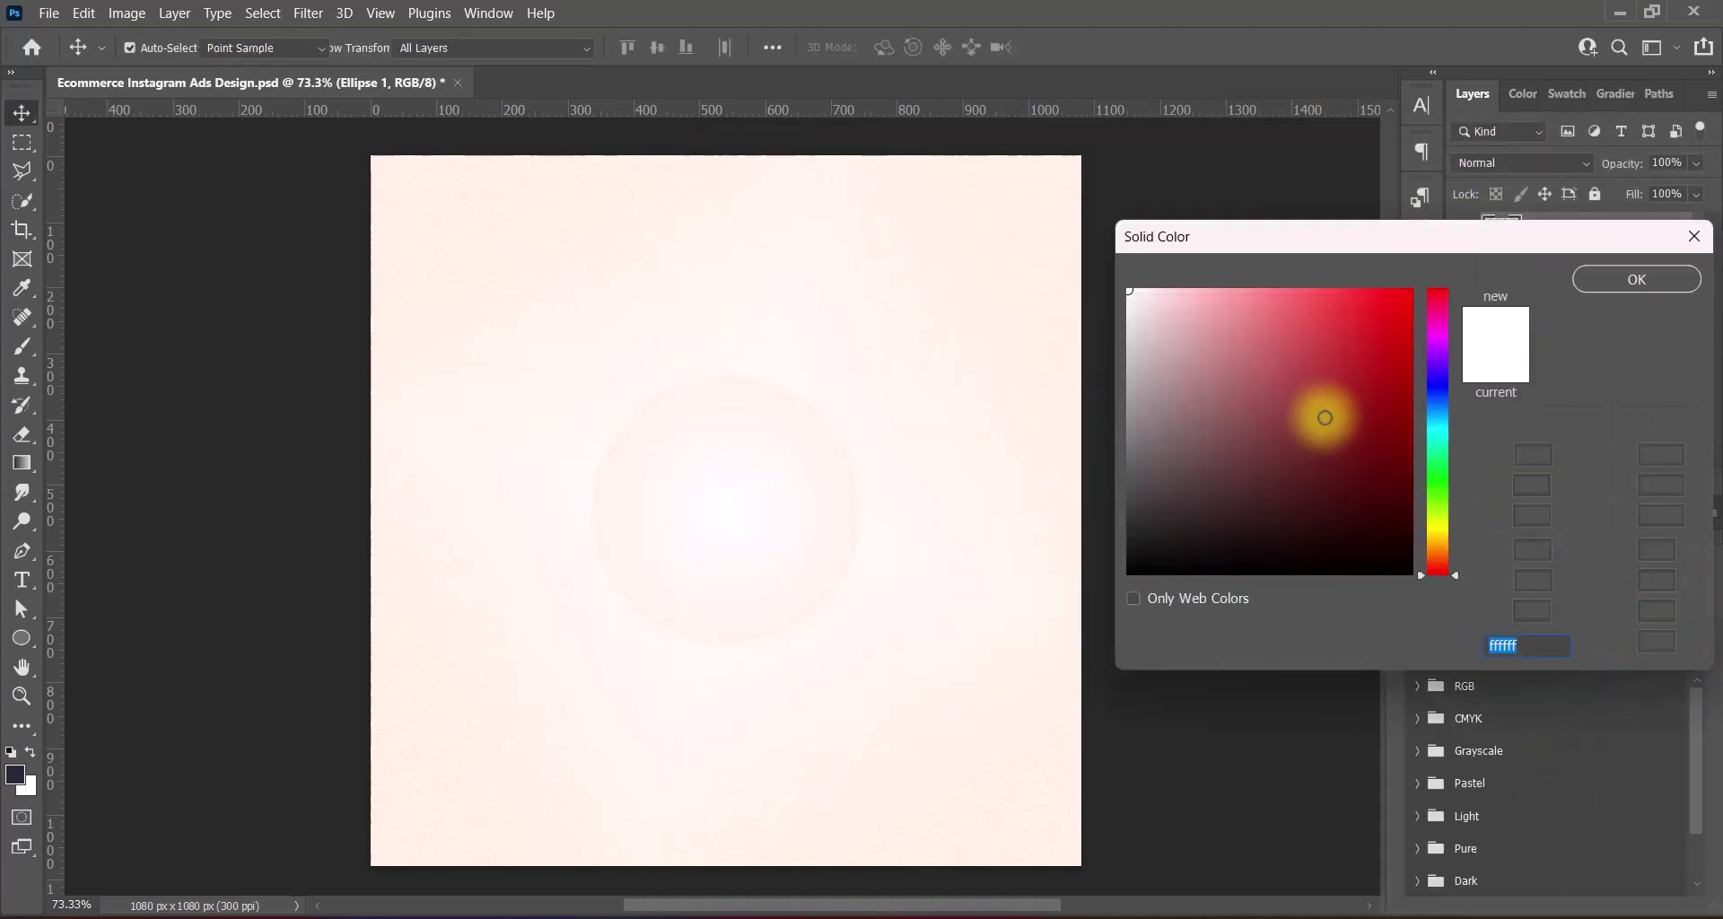
{"action": "left_click", "coordinate": [1608, 282]}
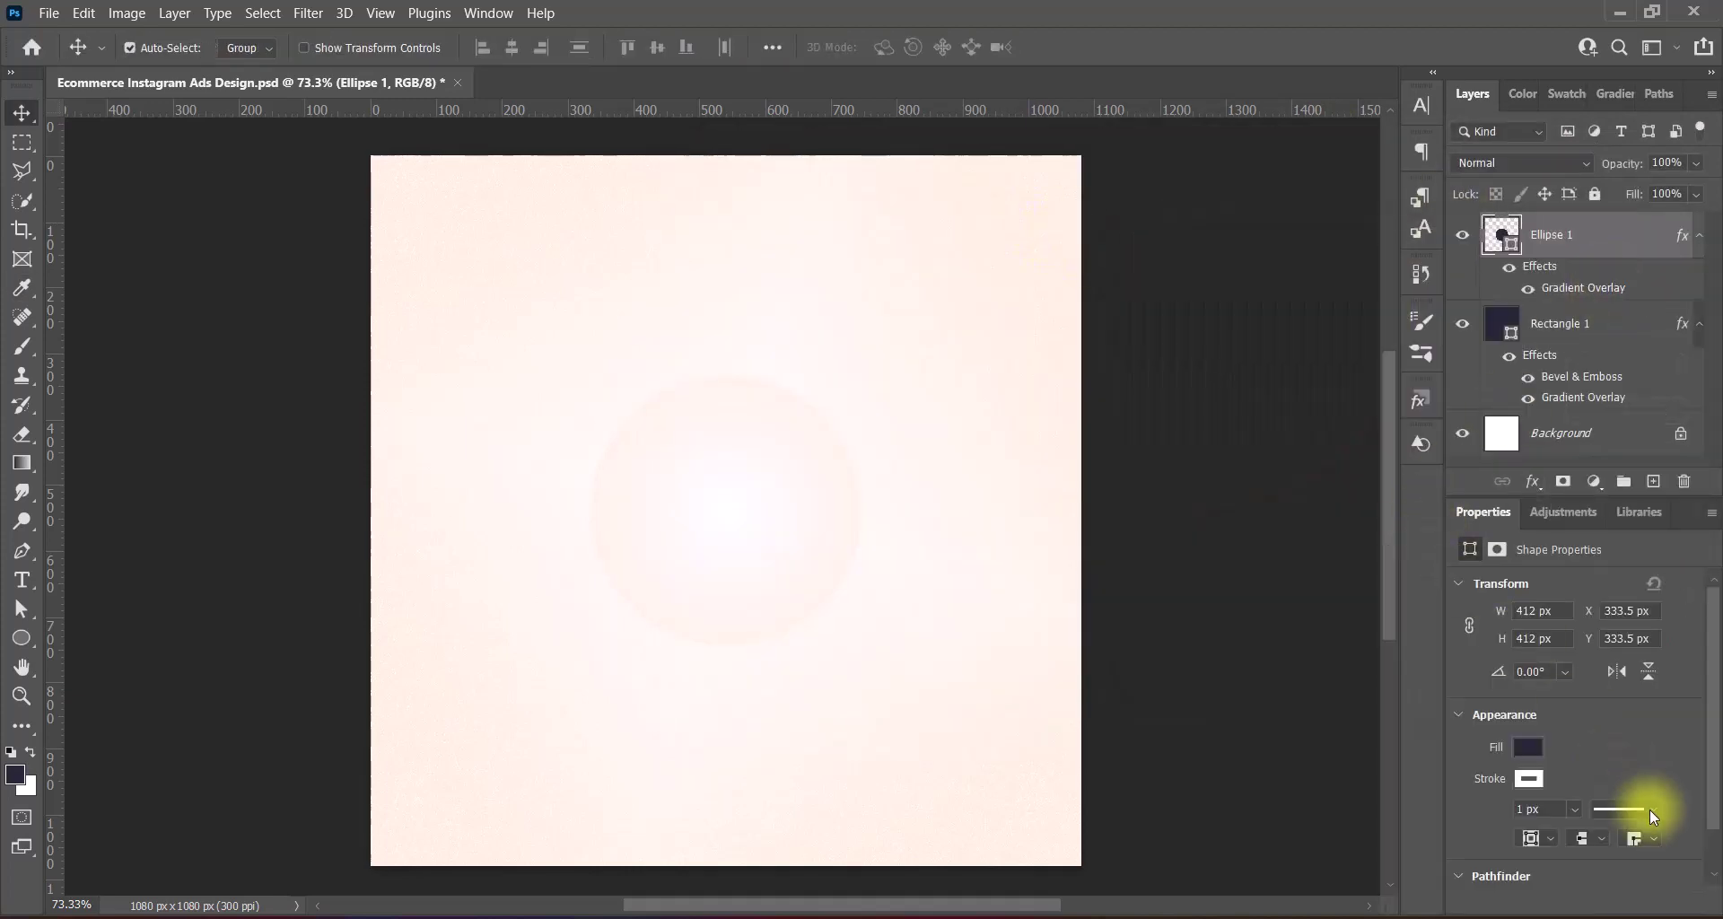
{"action": "left_click", "coordinate": [1649, 814]}
{"action": "left_click", "coordinate": [1589, 786]}
{"action": "left_click", "coordinate": [1423, 622]}
{"action": "left_click", "coordinate": [1575, 809]}
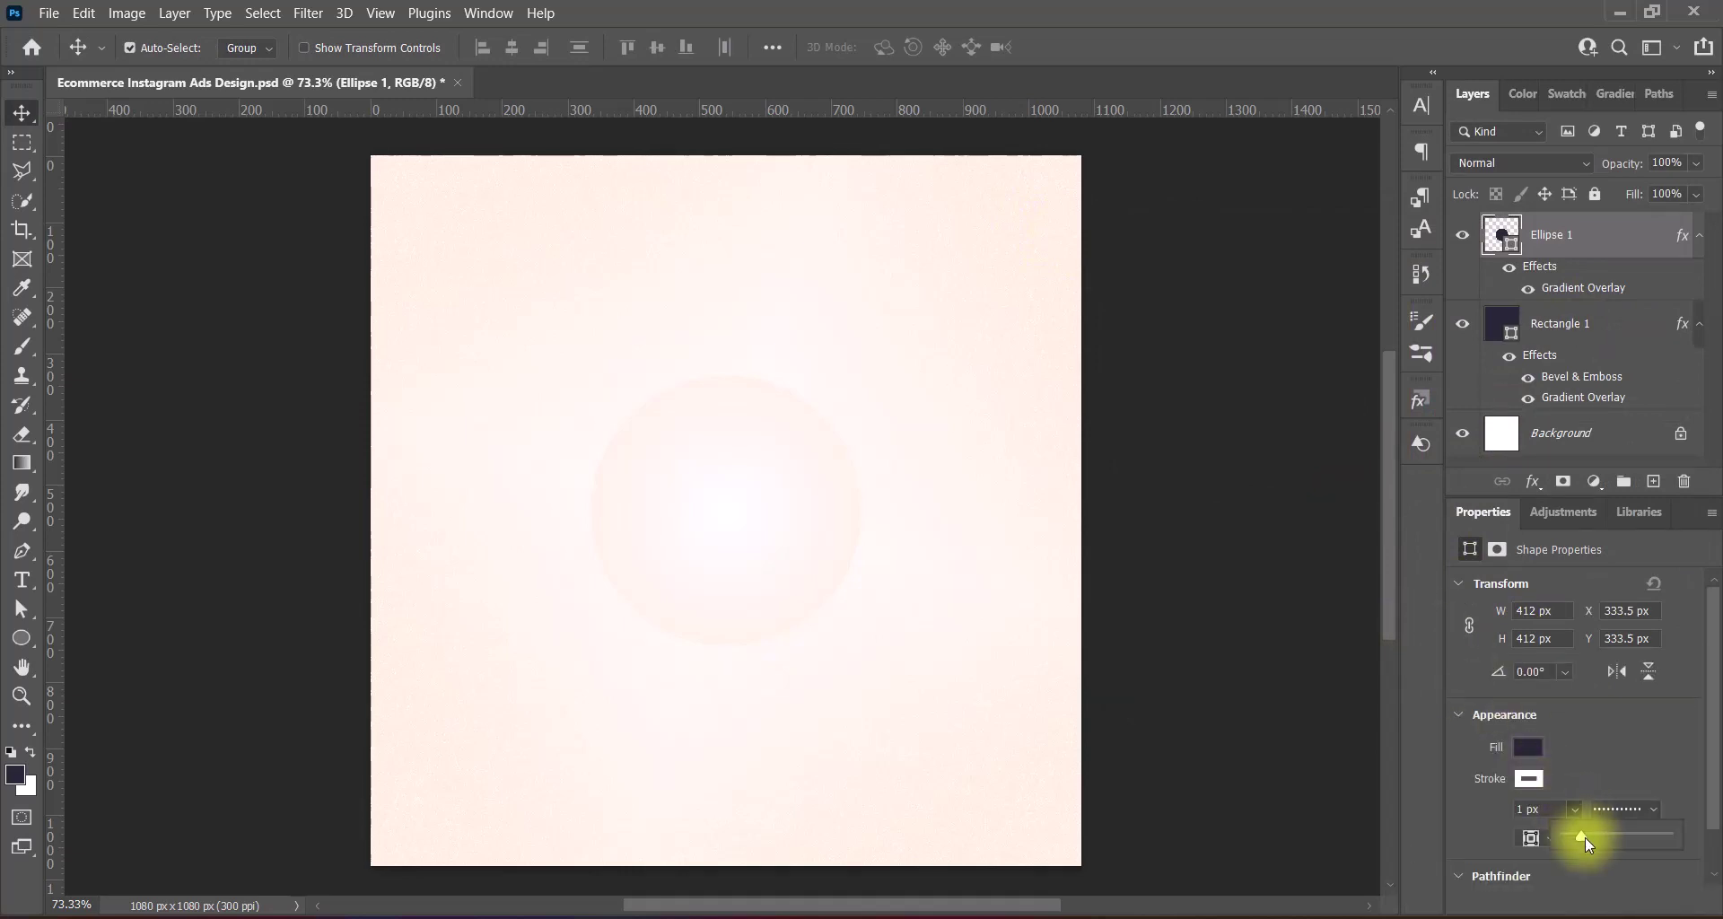
{"action": "left_click_drag", "start_coordinate": [1585, 837], "coordinate": [1596, 836]}
{"action": "left_click", "coordinate": [1535, 810]}
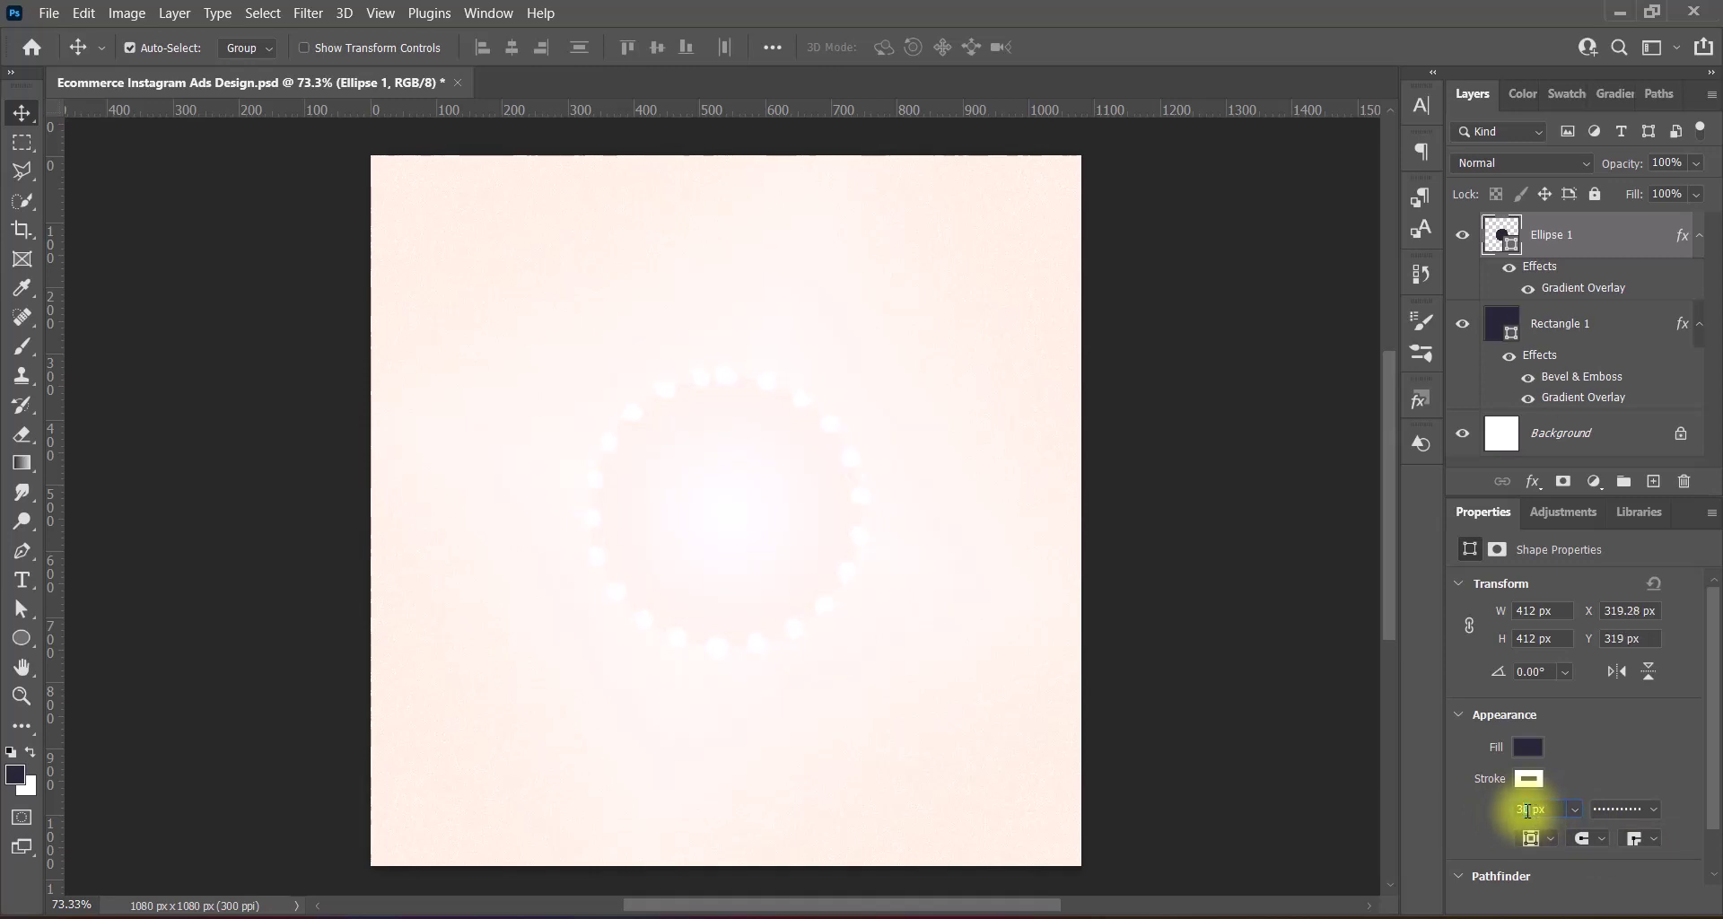
{"action": "key", "text": "Return"}
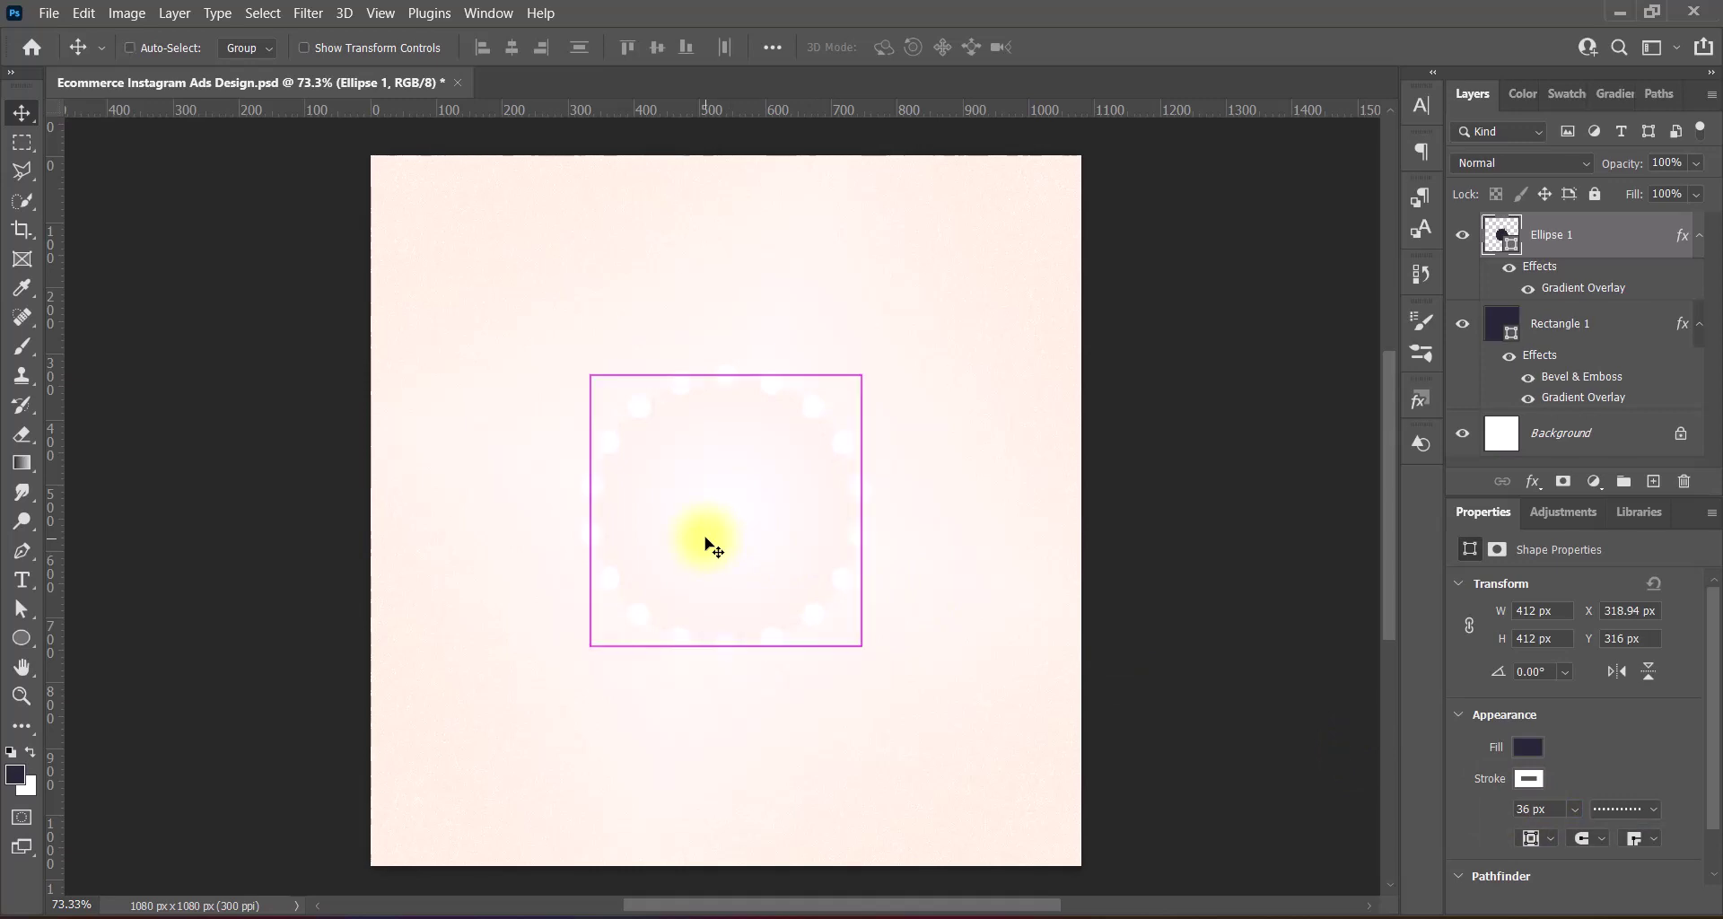
Enlarge the dotted circle to about 644 px and nudge it upward
{"action": "key", "text": "ctrl+t"}
{"action": "left_click_drag", "start_coordinate": [725, 372], "coordinate": [725, 266]}
{"action": "left_click_drag", "start_coordinate": [725, 663], "coordinate": [724, 751]}
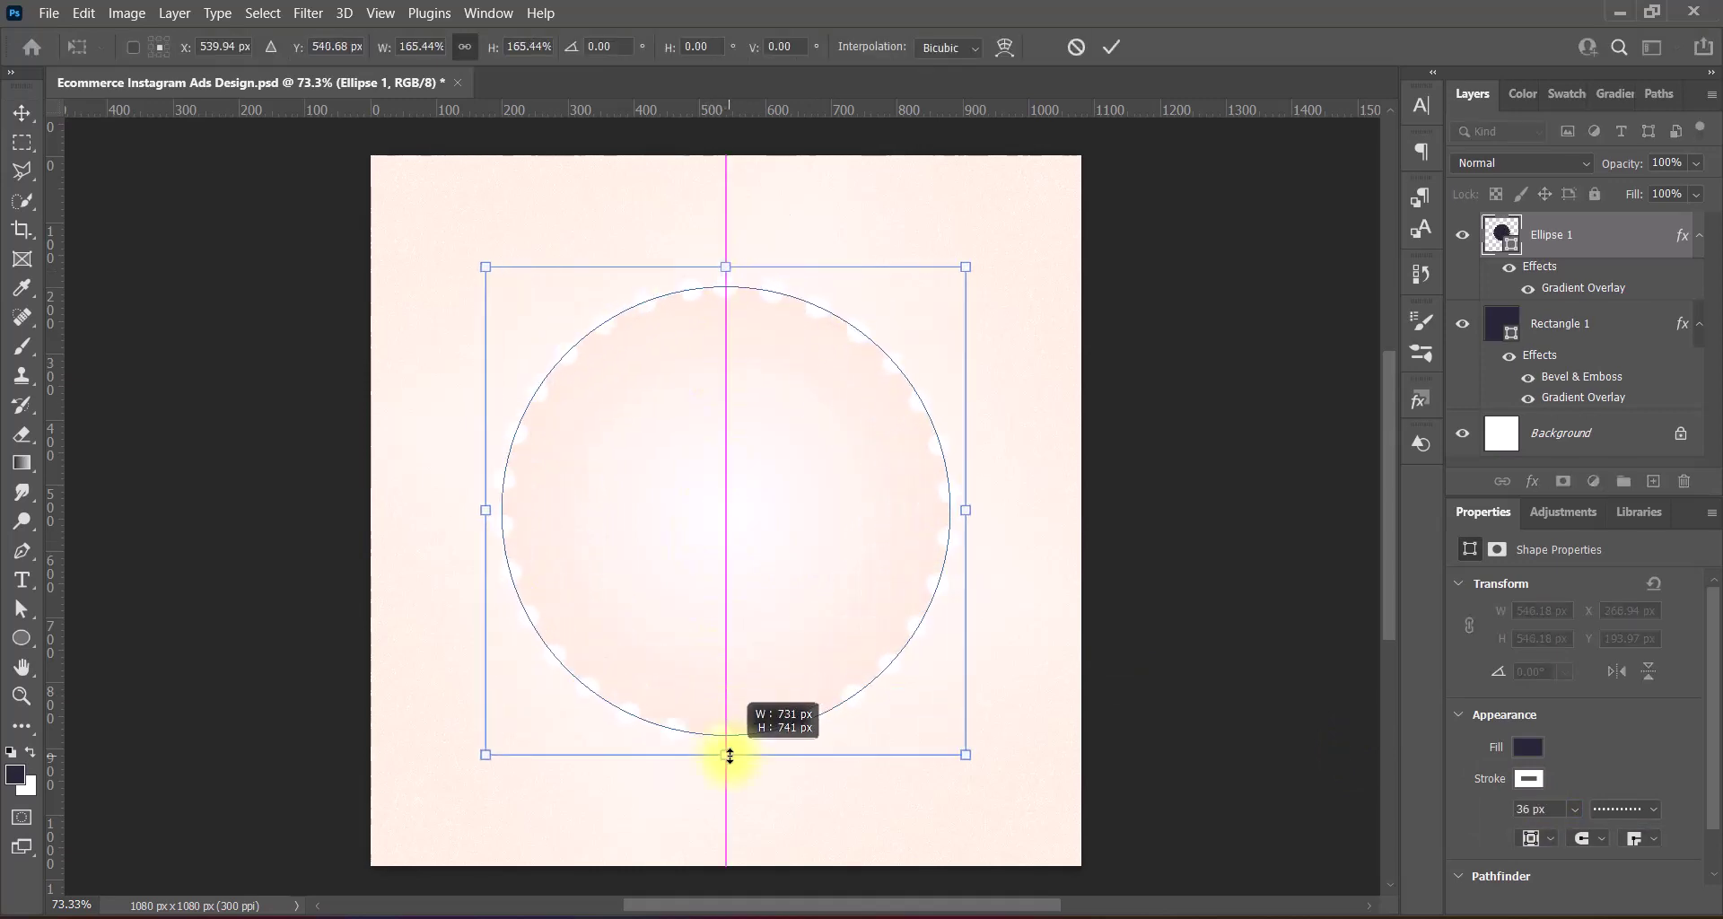
{"action": "left_click_drag", "start_coordinate": [725, 269], "coordinate": [723, 294]}
{"action": "left_click_drag", "start_coordinate": [751, 611], "coordinate": [752, 597]}
{"action": "key", "text": "Return"}
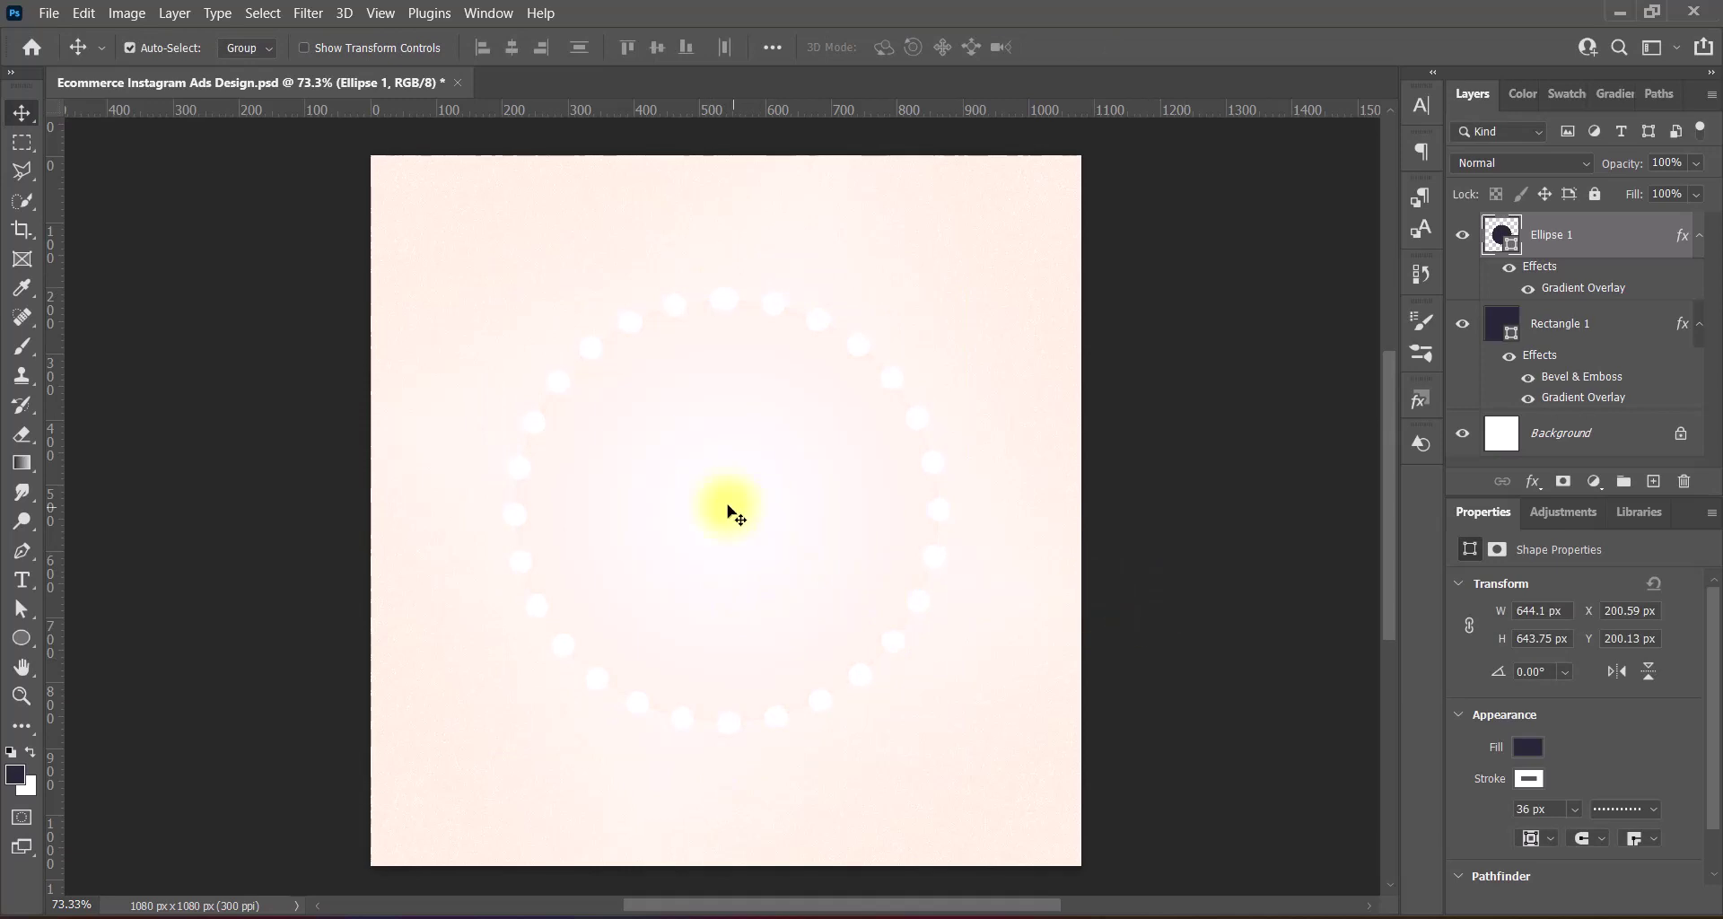
Convert Ellipse 1 to a Smart Object and make a centred, enlarged 975 px copy of the ring
{"action": "right_click", "coordinate": [1611, 238]}
{"action": "left_click", "coordinate": [1538, 277]}
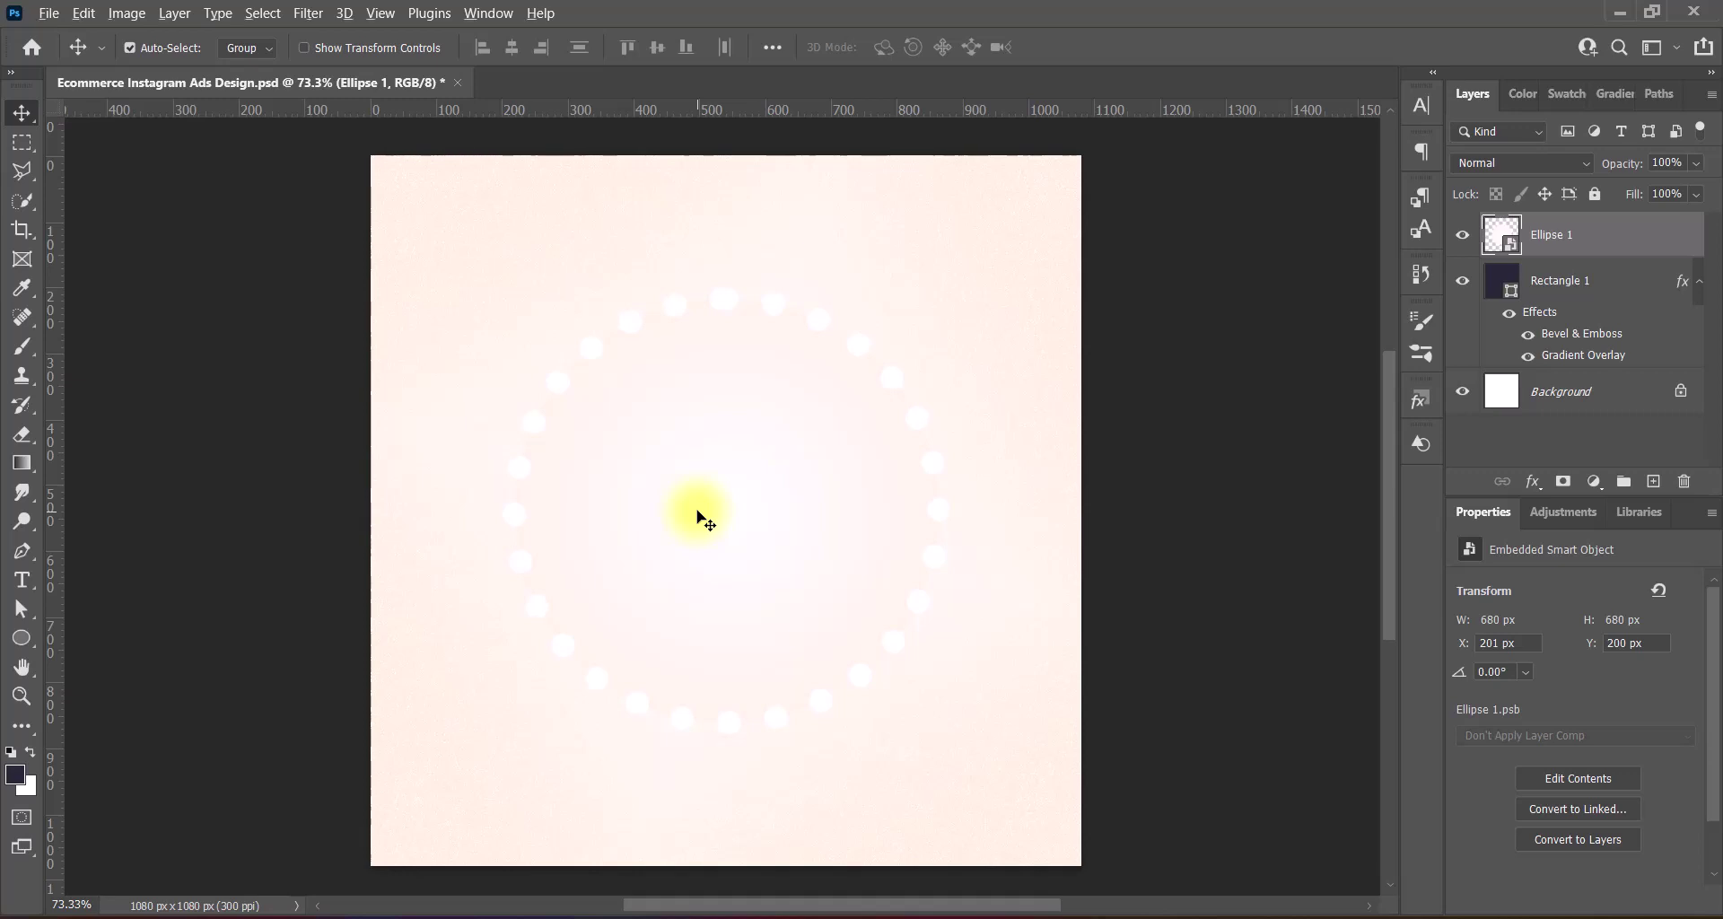
{"action": "left_click_drag", "start_coordinate": [705, 519], "coordinate": [825, 576]}
{"action": "key", "text": "ctrl+t"}
{"action": "mouse_move", "coordinate": [907, 615]}
{"action": "left_mouse_down"}
{"action": "mouse_move", "coordinate": [914, 552]}
{"action": "mouse_move", "coordinate": [812, 504]}
{"action": "left_mouse_up"}
{"action": "left_click_drag", "start_coordinate": [723, 731], "coordinate": [725, 817]}
{"action": "left_click_drag", "start_coordinate": [725, 281], "coordinate": [725, 186]}
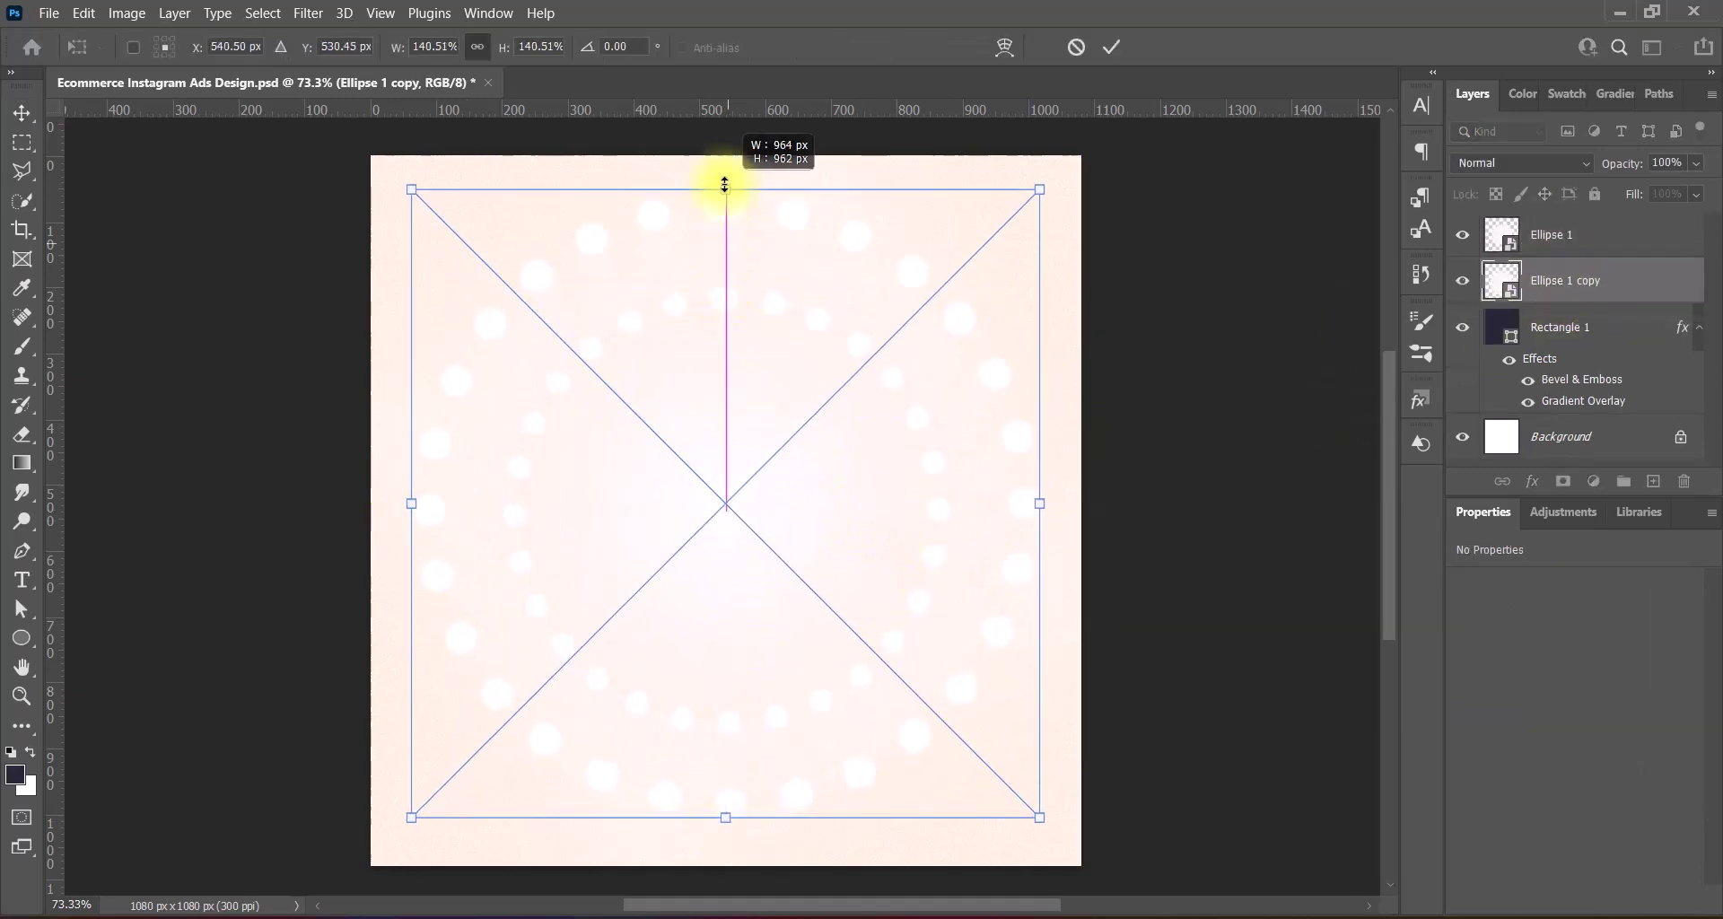
{"action": "key", "text": "Return"}
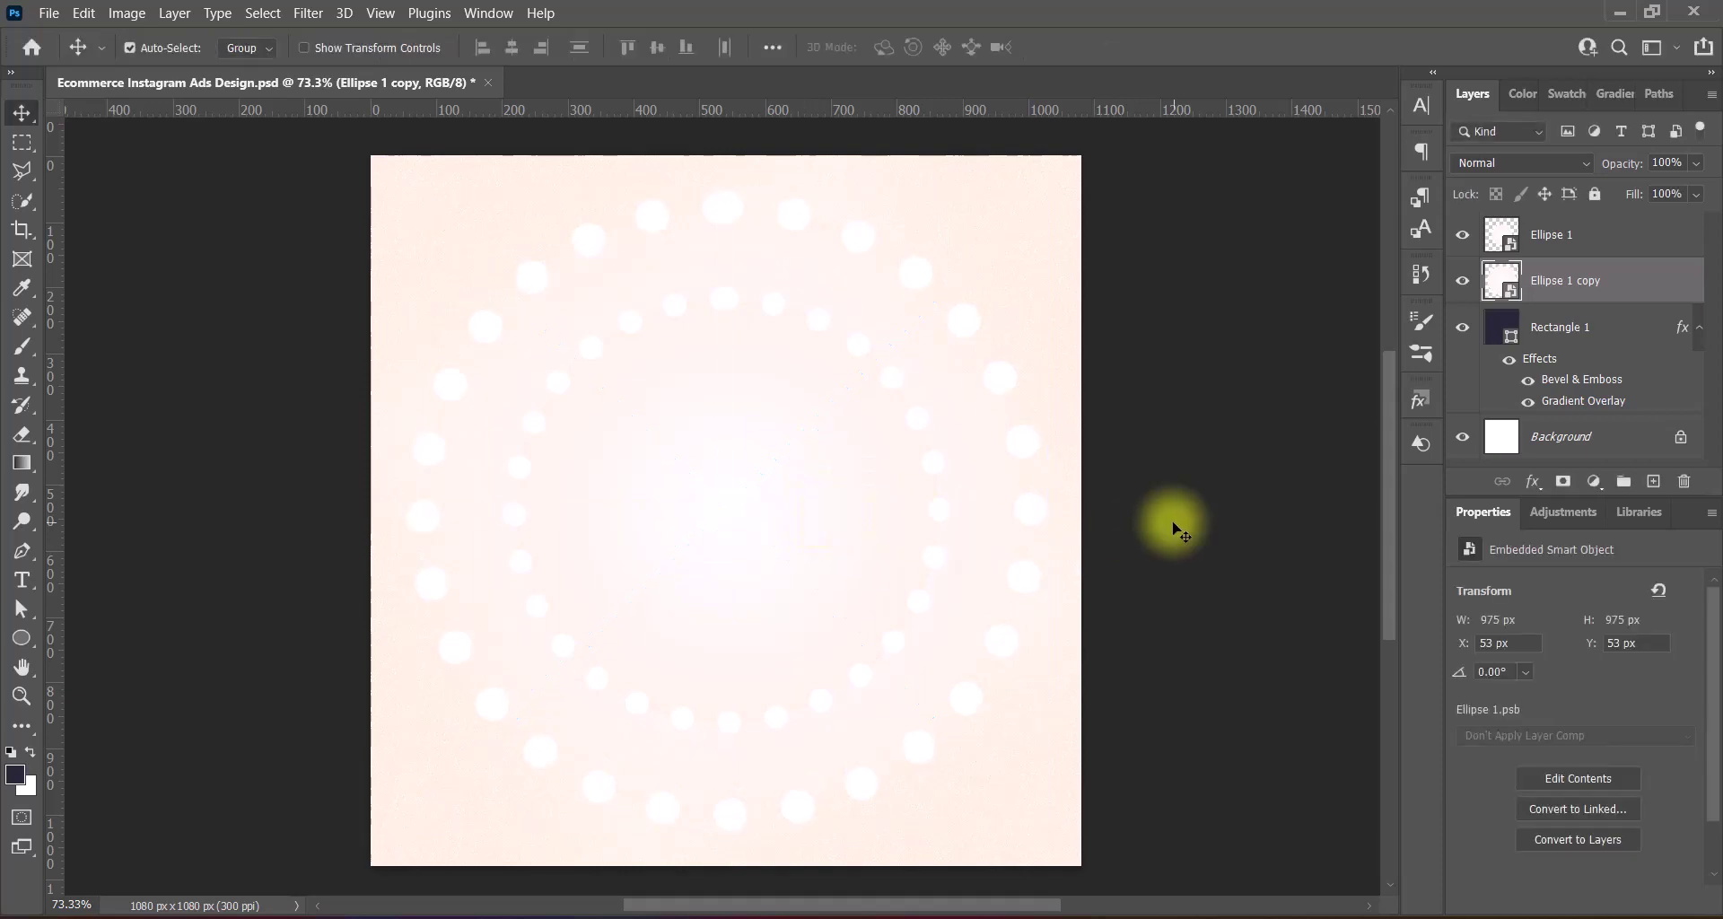
Raise the Vibrance of the original inner ring
{"action": "key", "text": "alt+bracketright"}
{"action": "left_click", "coordinate": [127, 12]}
{"action": "left_click", "coordinate": [404, 158]}
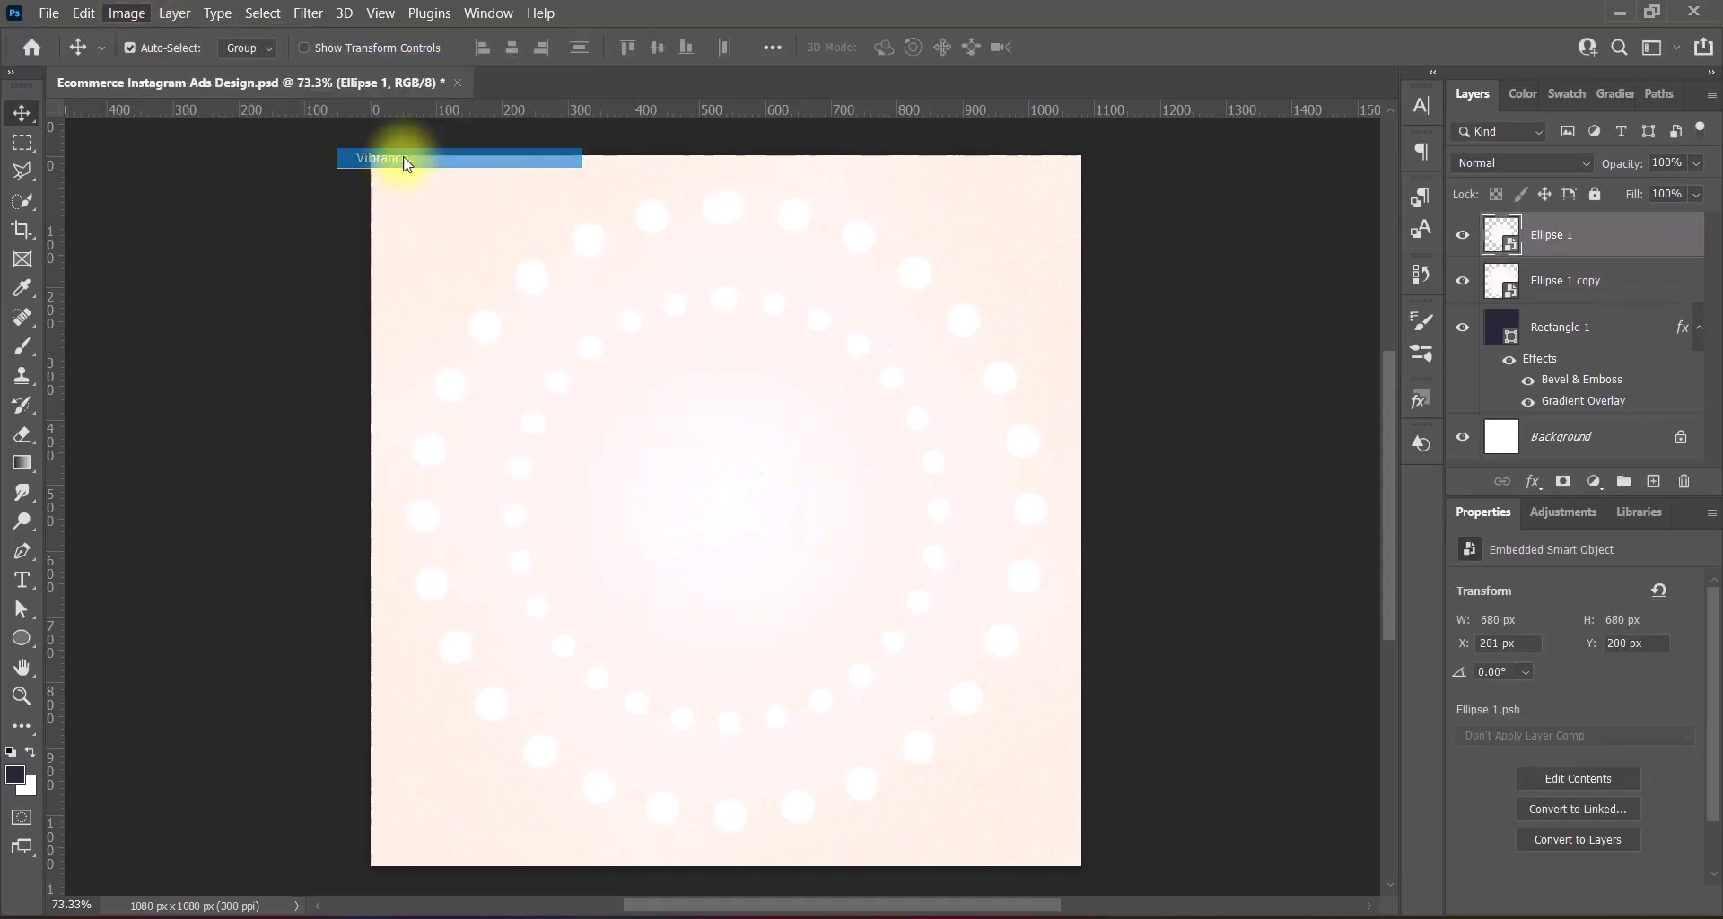
{"action": "left_click_drag", "start_coordinate": [799, 304], "coordinate": [908, 295]}
{"action": "left_click", "coordinate": [980, 270]}
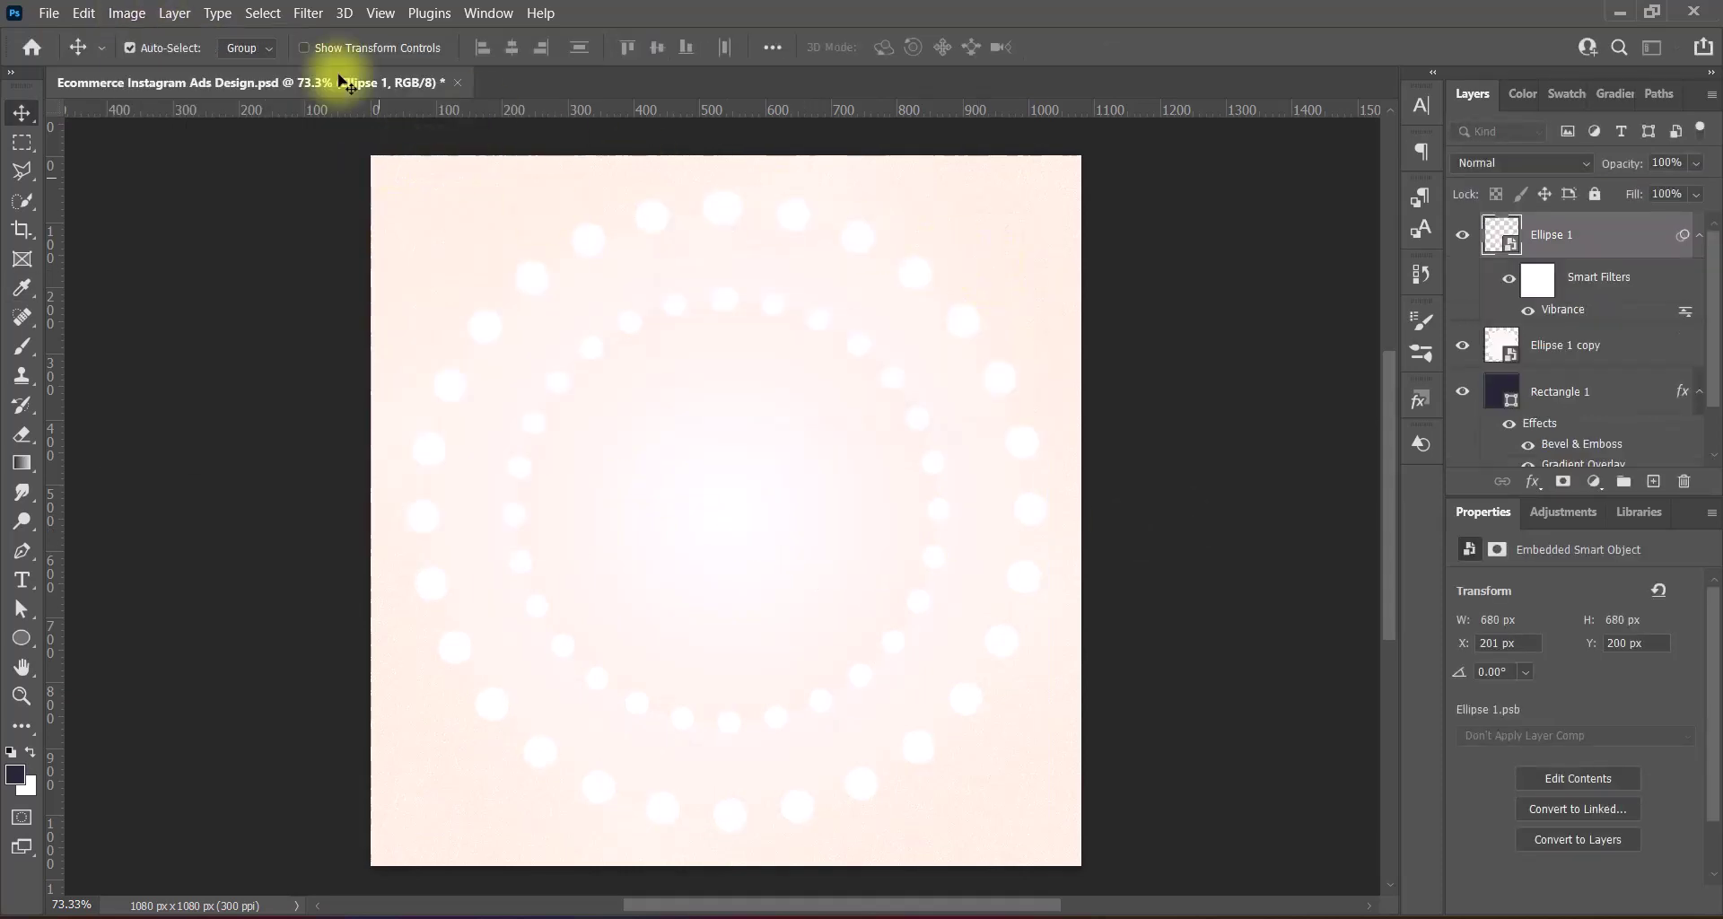
Apply a Levels preset that darkens the midtones to the inner ring
{"action": "left_click", "coordinate": [126, 13]}
{"action": "left_click", "coordinate": [401, 86]}
{"action": "left_click", "coordinate": [763, 187]}
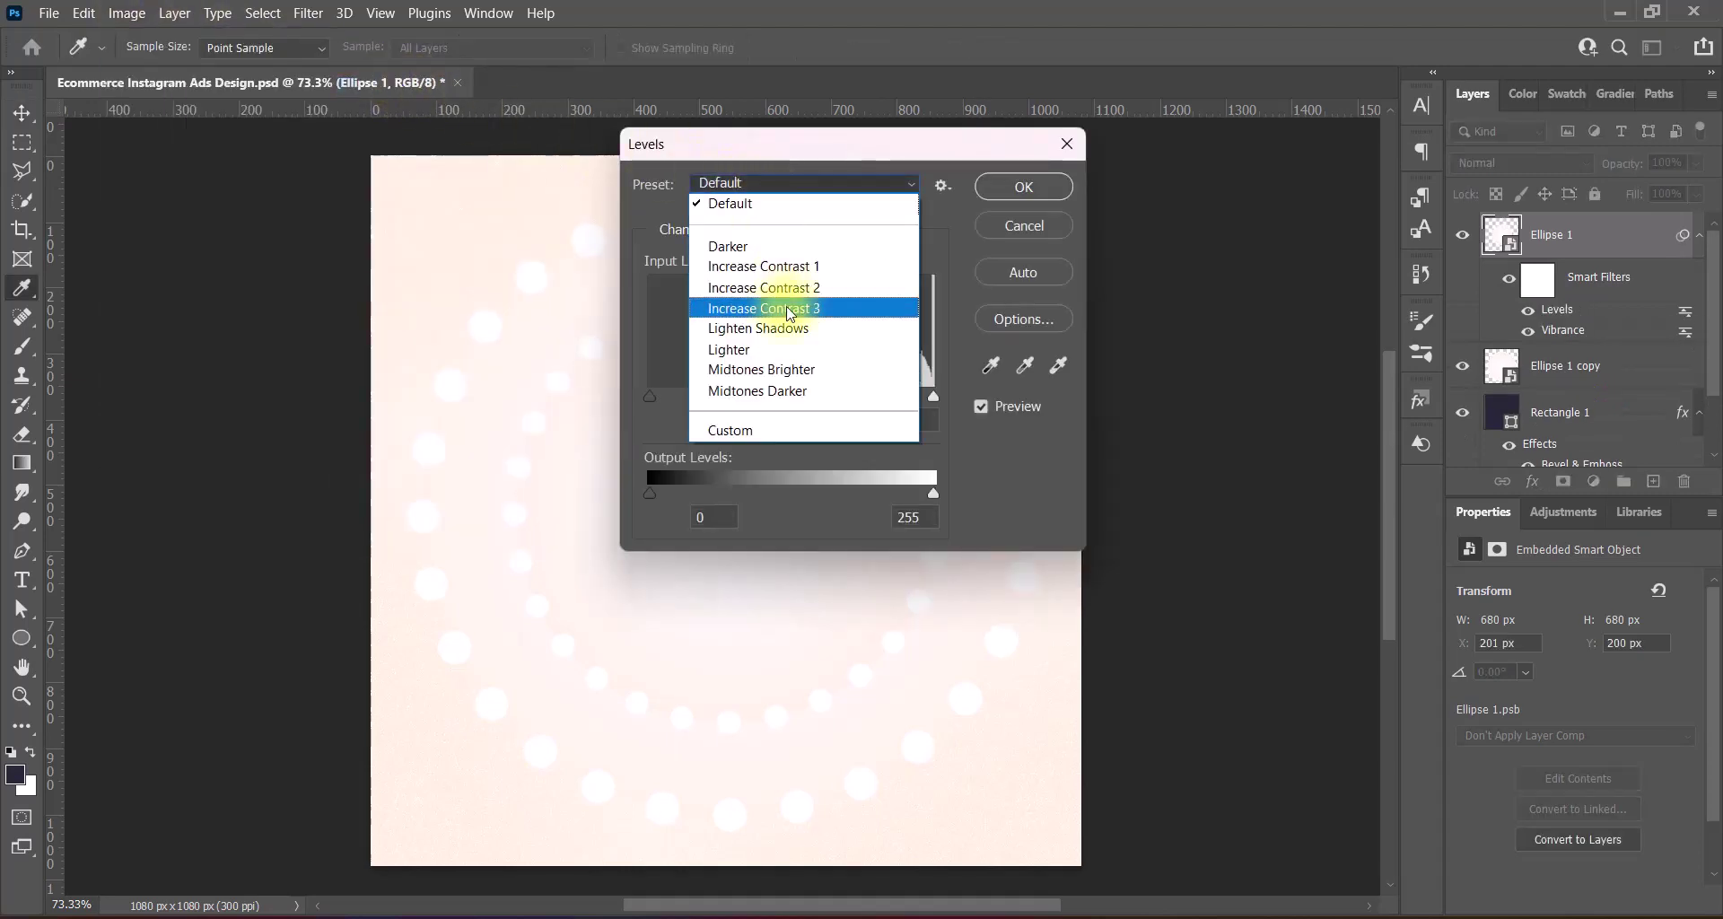
{"action": "left_click", "coordinate": [825, 311]}
{"action": "left_click", "coordinate": [786, 184]}
{"action": "left_click", "coordinate": [777, 391]}
{"action": "left_click", "coordinate": [1024, 187]}
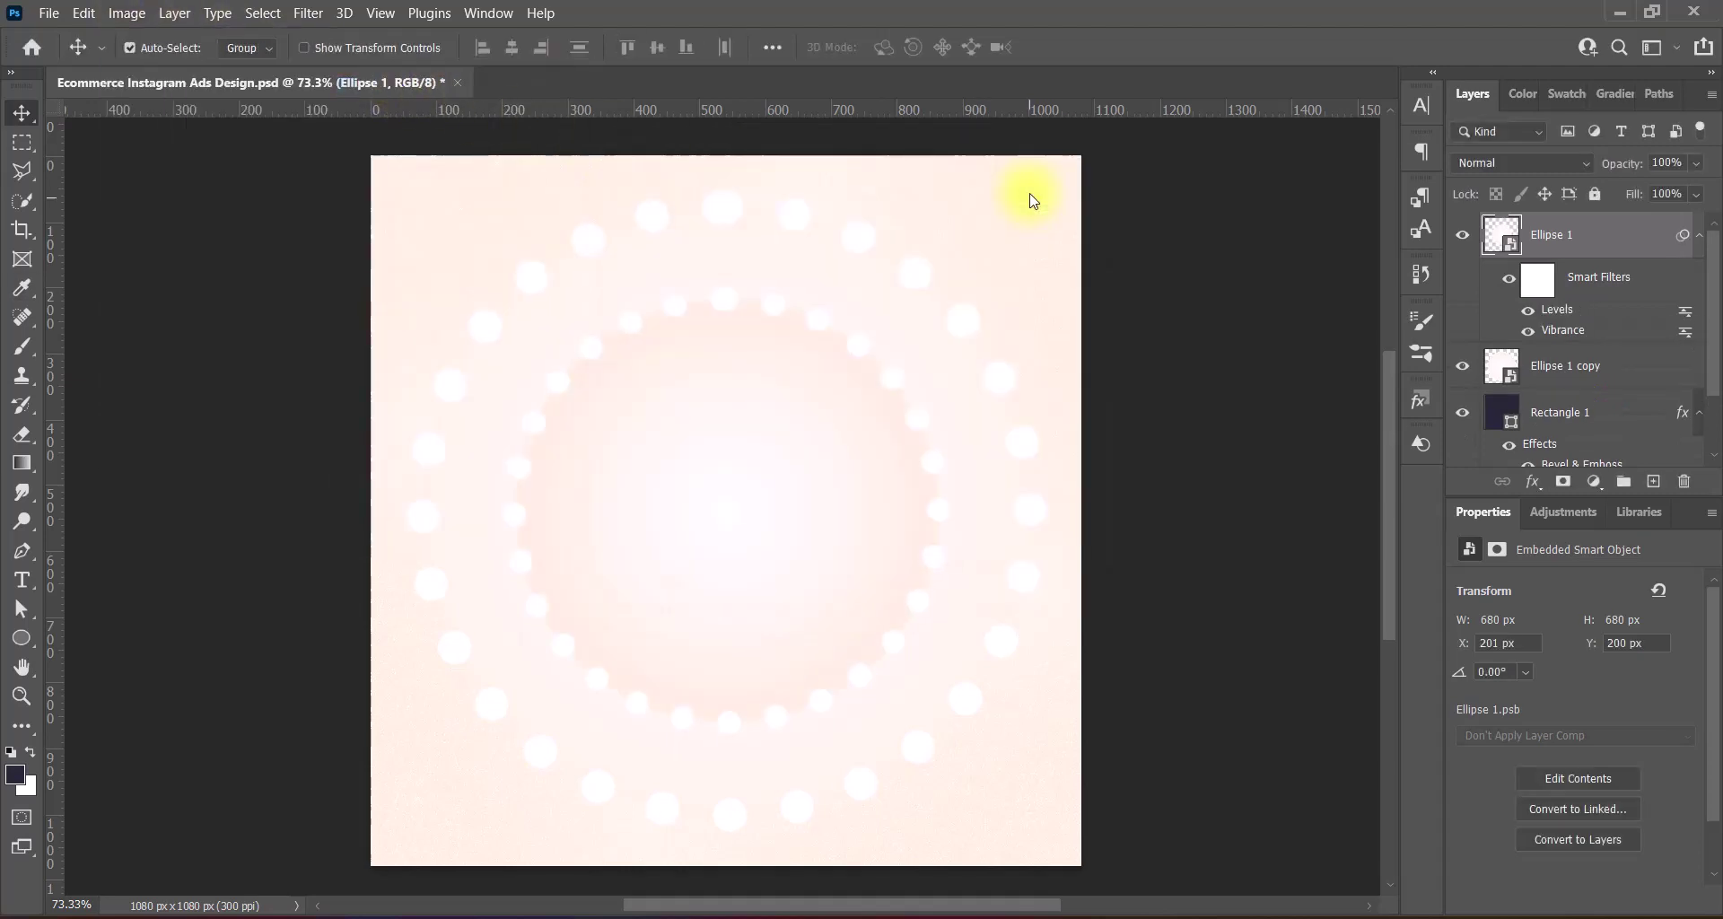
Boost the inner ring with the Hue/Saturation Increase Saturation preset (+10)
{"action": "left_click", "coordinate": [127, 13]}
{"action": "mouse_move", "coordinate": [161, 66]}
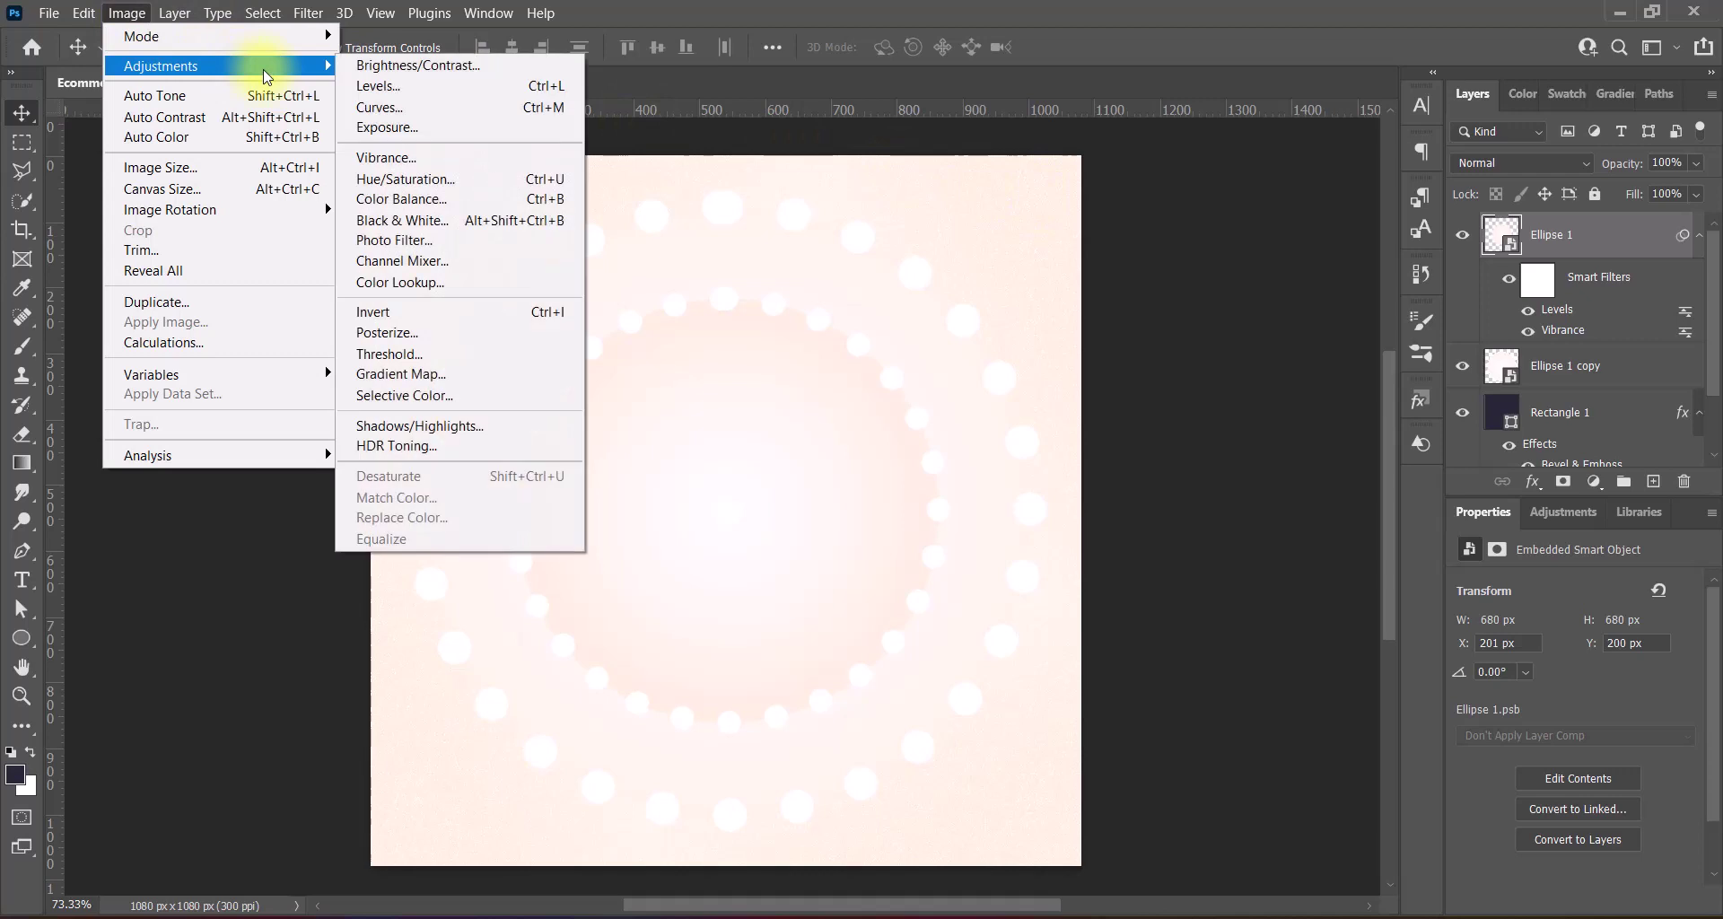
{"action": "left_click", "coordinate": [461, 179]}
{"action": "left_click", "coordinate": [769, 181]}
{"action": "left_click", "coordinate": [712, 284]}
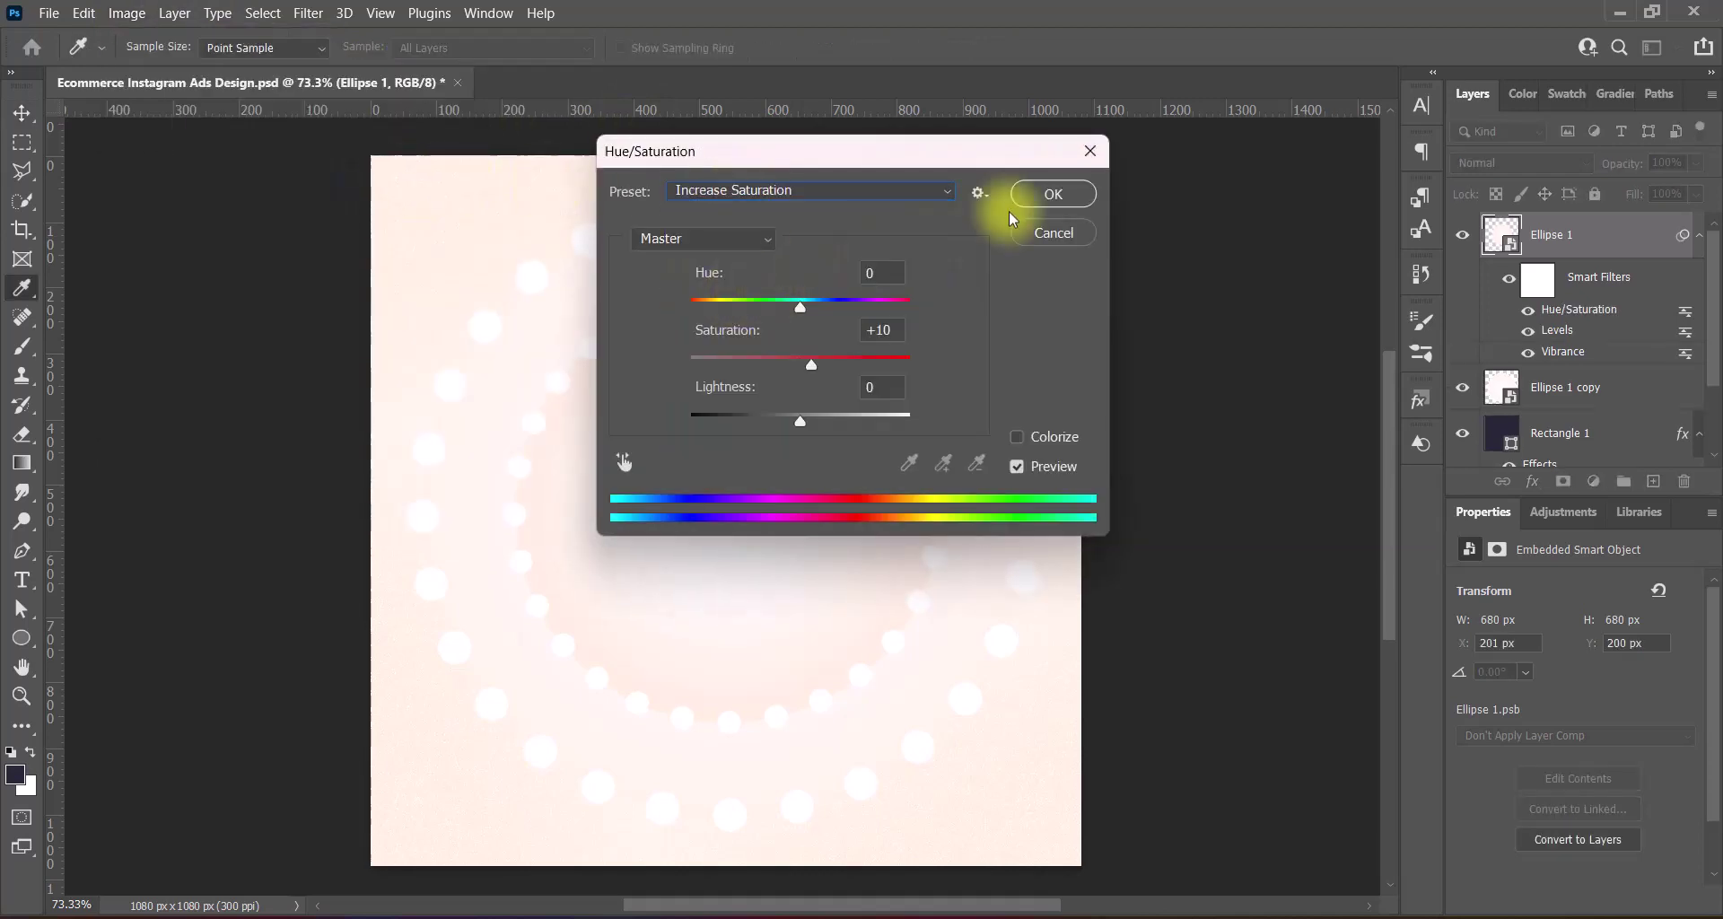
{"action": "left_click", "coordinate": [1063, 188]}
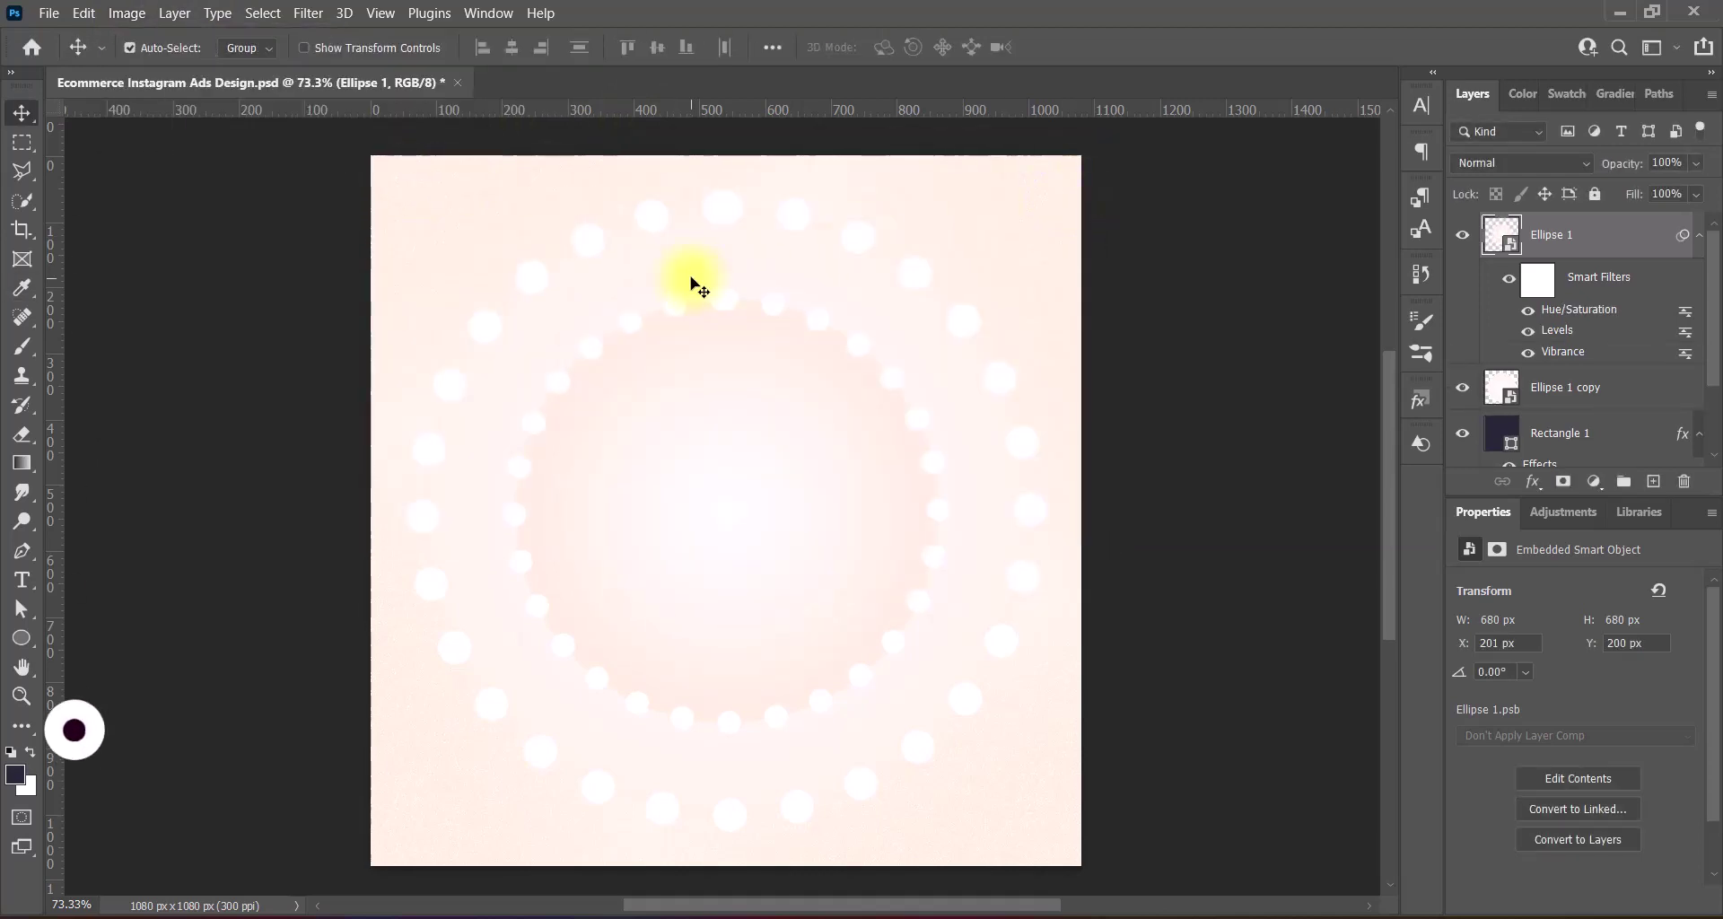
{"action": "left_click", "coordinate": [696, 285]}
{"action": "left_click", "coordinate": [308, 13]}
Zoom-blur the outer ring into rays with Radial Blur at Best quality
{"action": "left_click", "coordinate": [639, 432]}
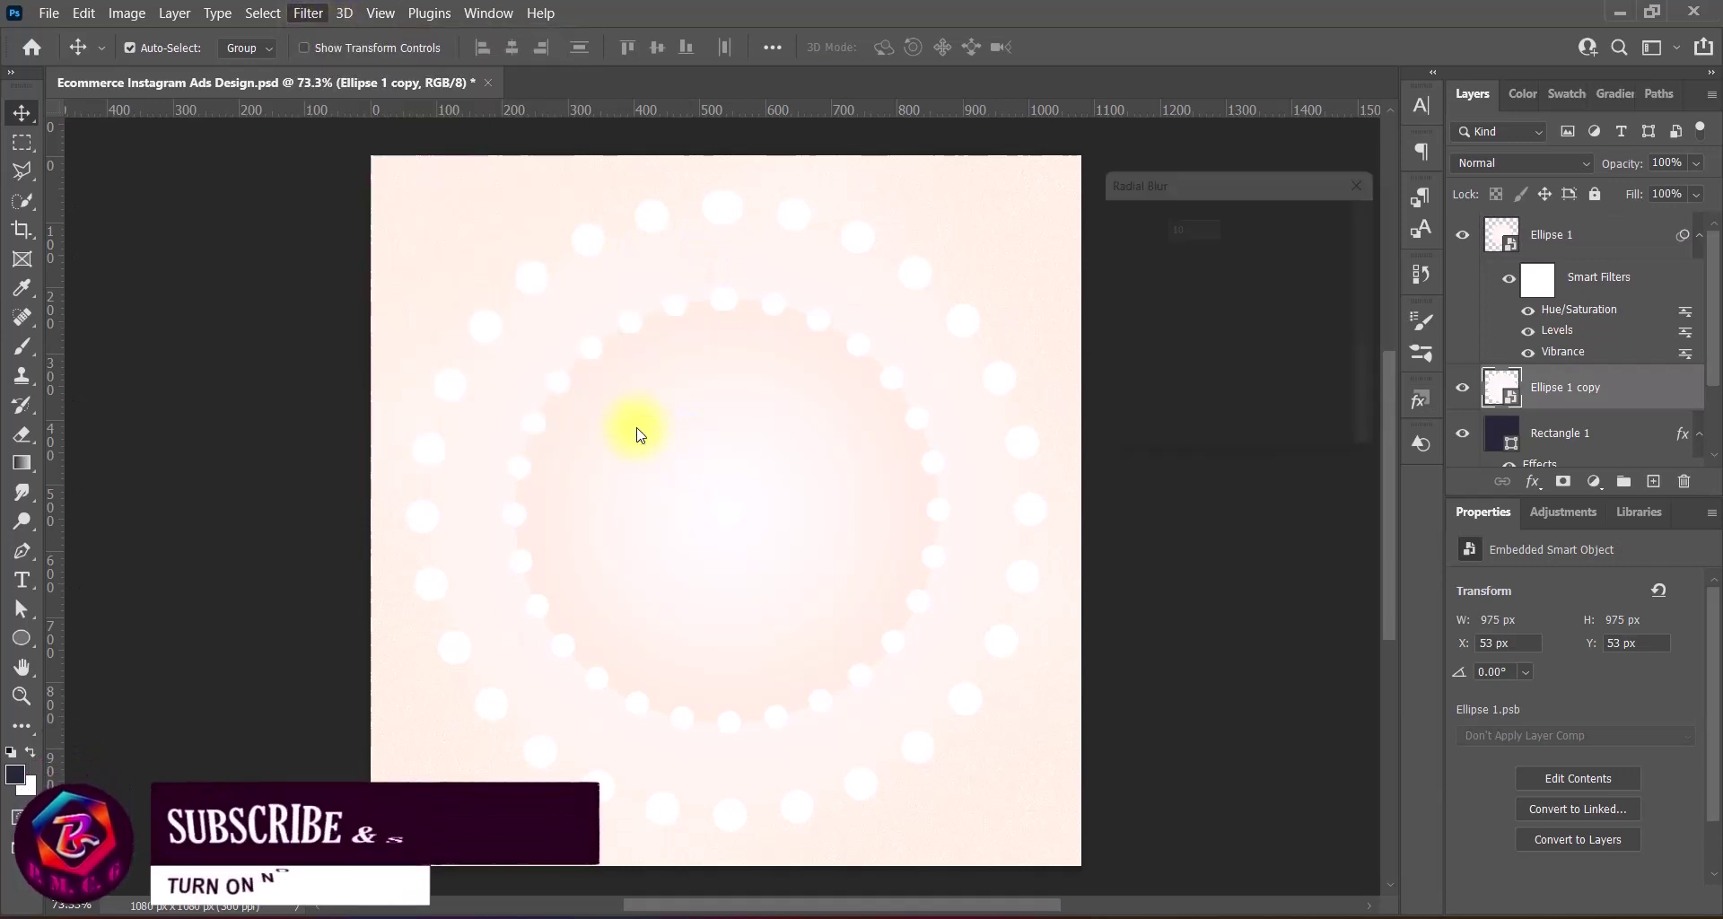
{"action": "left_click", "coordinate": [1124, 332]}
{"action": "left_click", "coordinate": [1124, 429]}
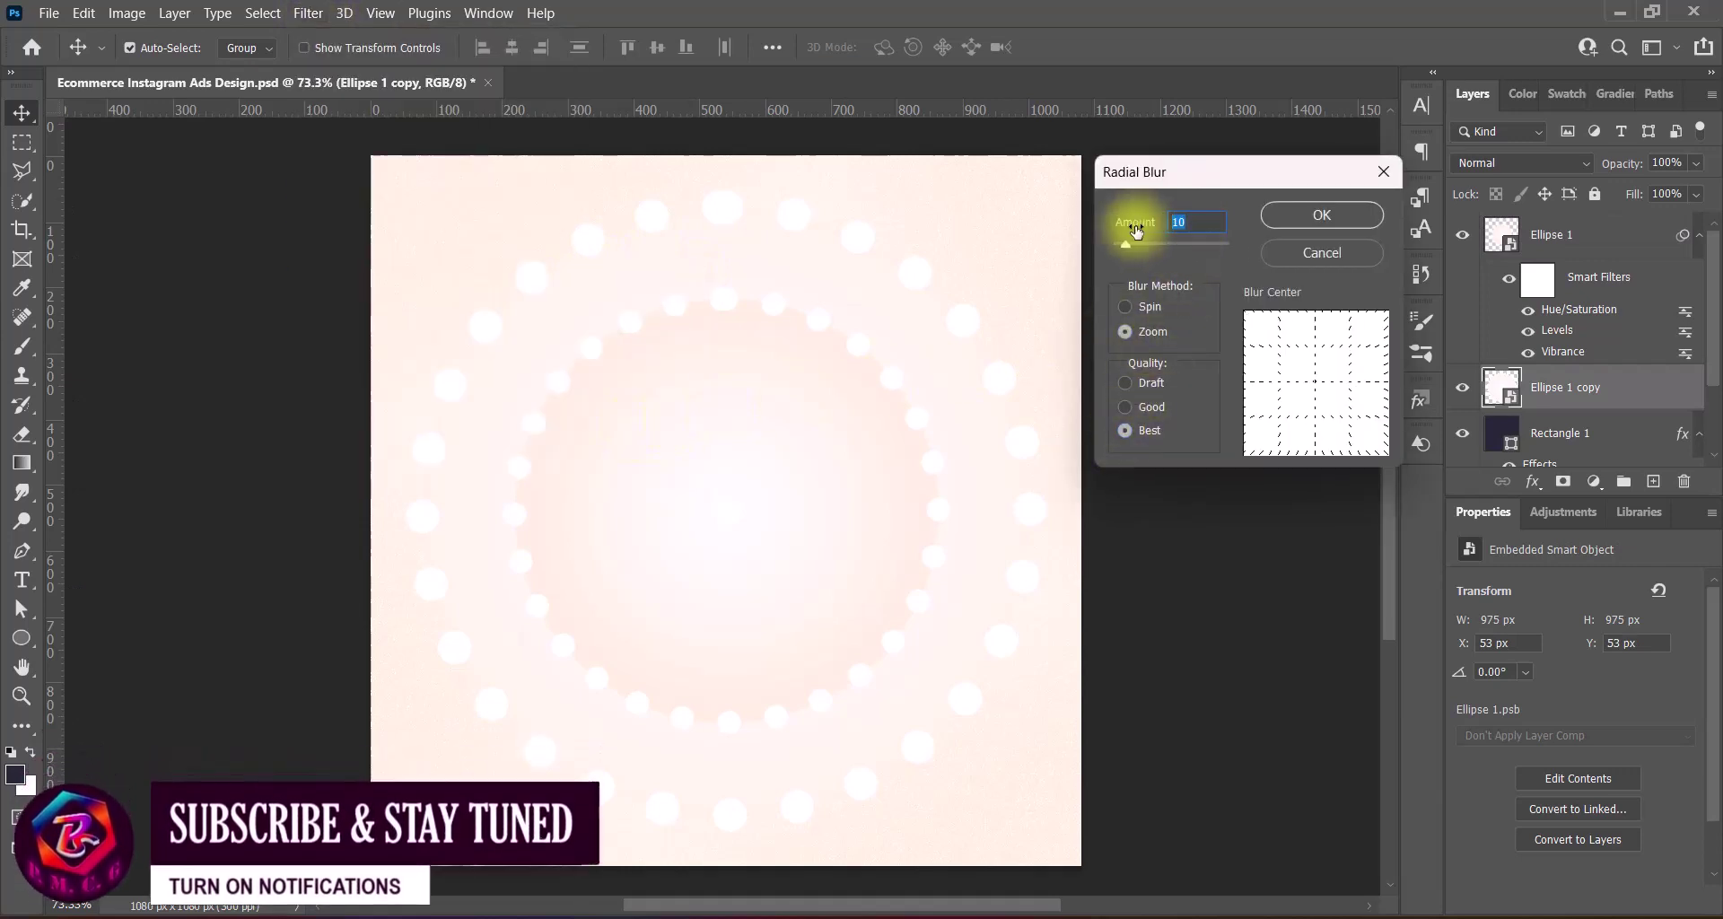
{"action": "type", "text": "60"}
{"action": "key", "text": "Return"}
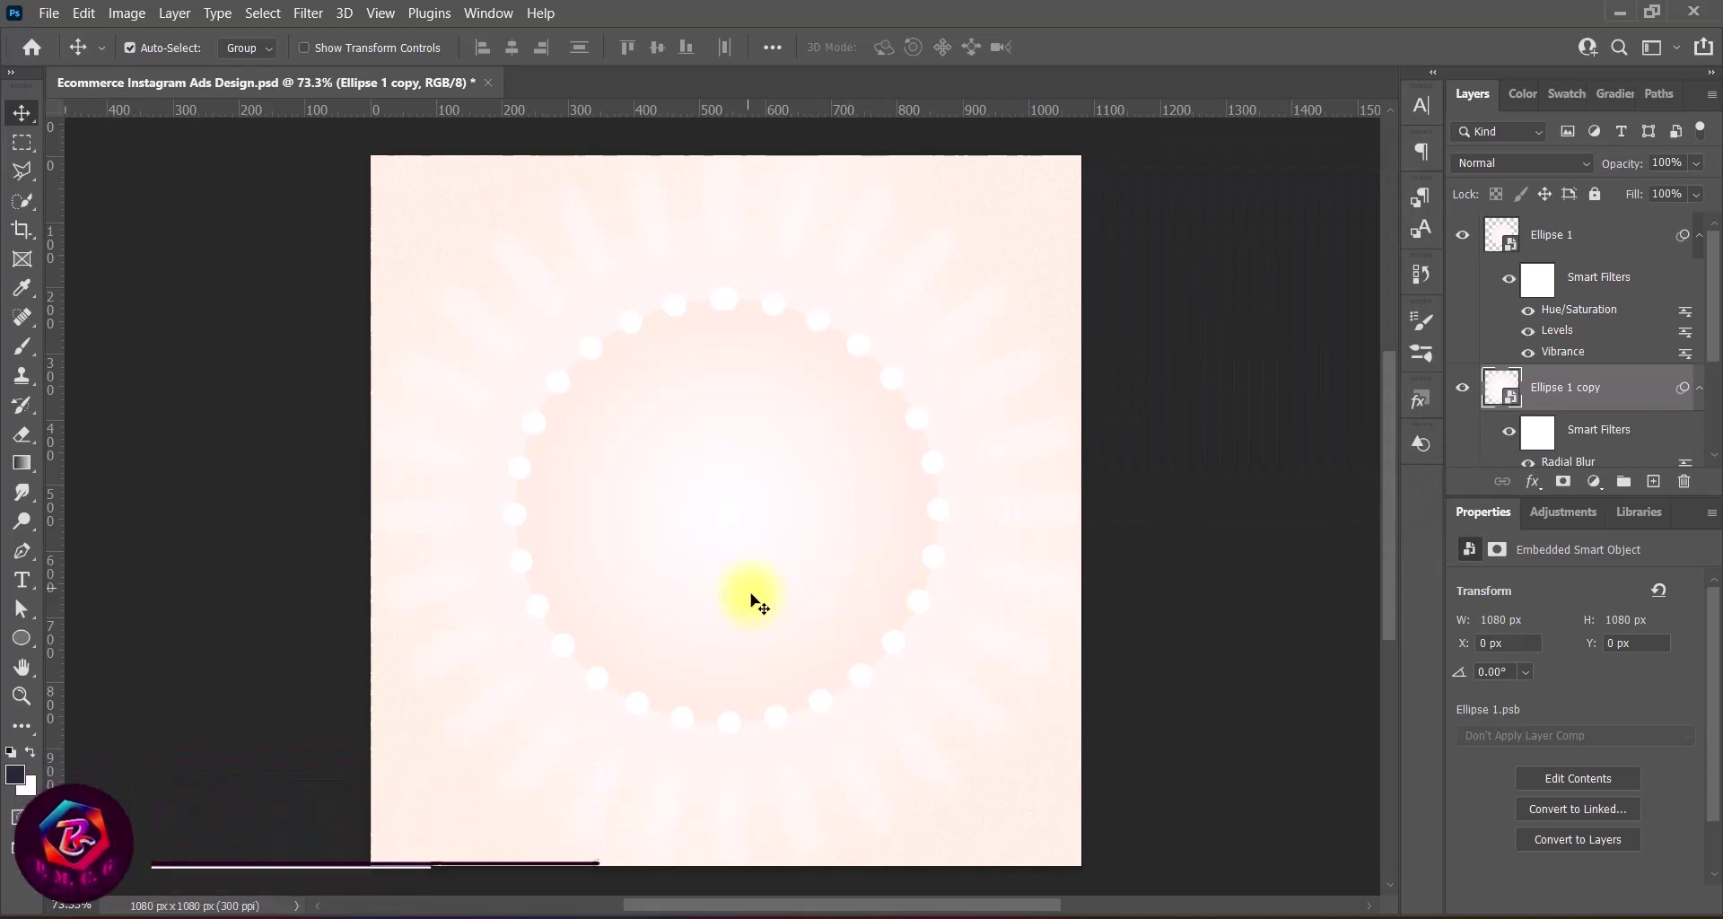
Duplicate the ray layer twice, group the three, and convert Group 1 to a smart object
{"action": "left_click_drag", "start_coordinate": [1579, 387], "coordinate": [1654, 482]}
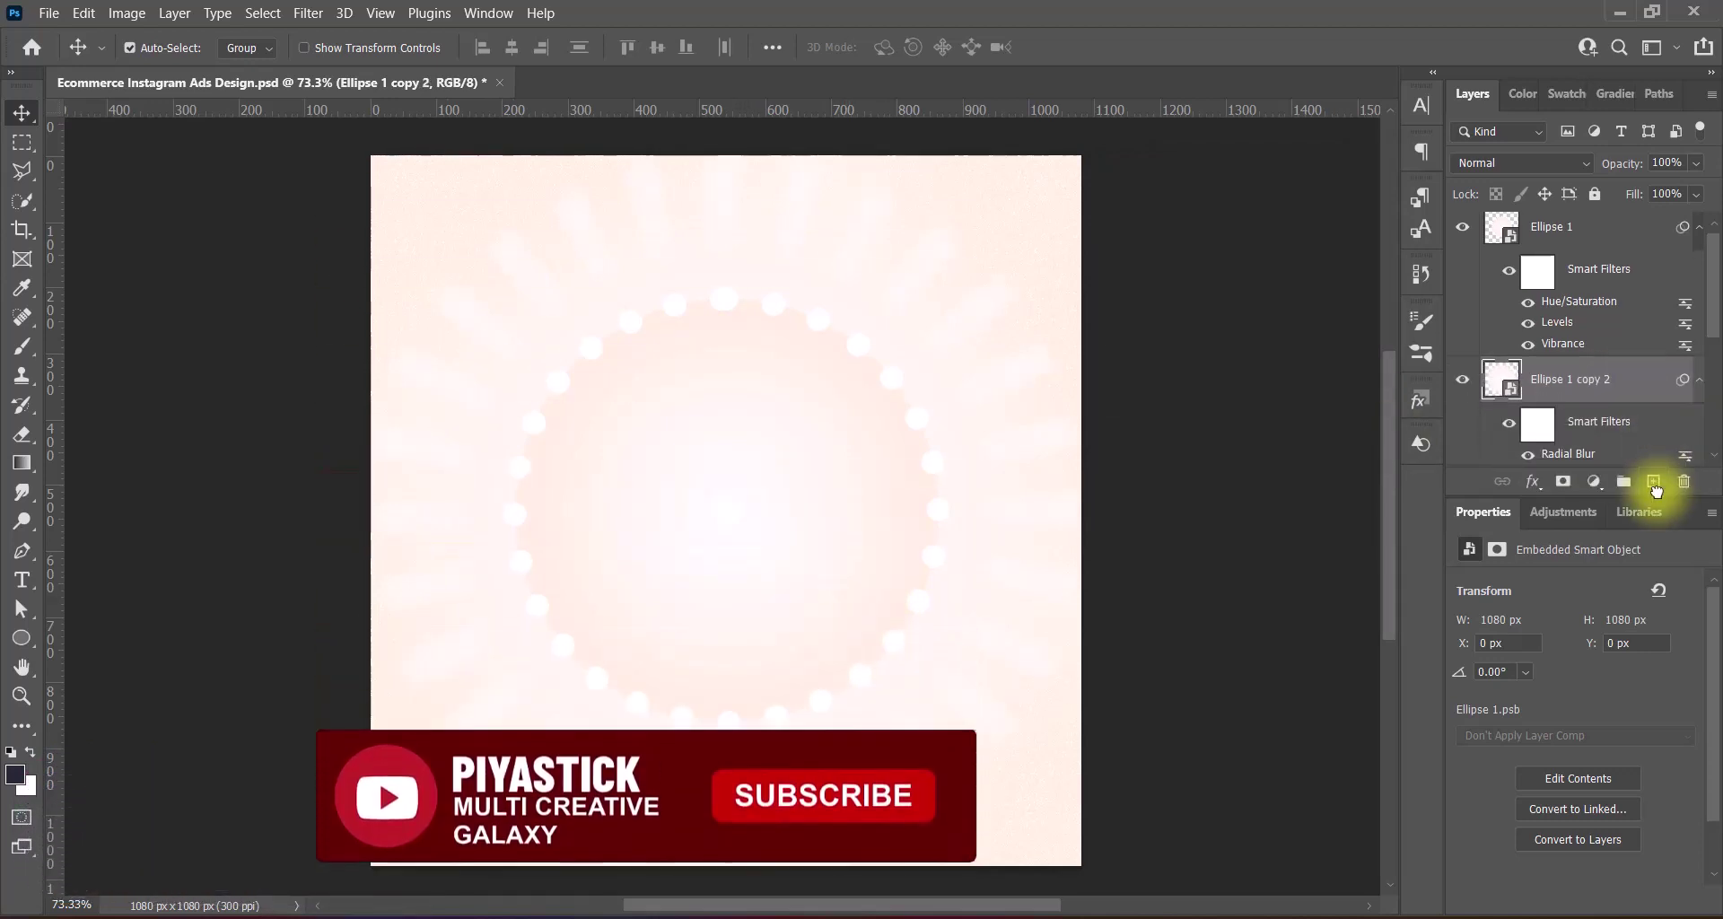
{"action": "left_click_drag", "start_coordinate": [1580, 387], "coordinate": [1654, 482]}
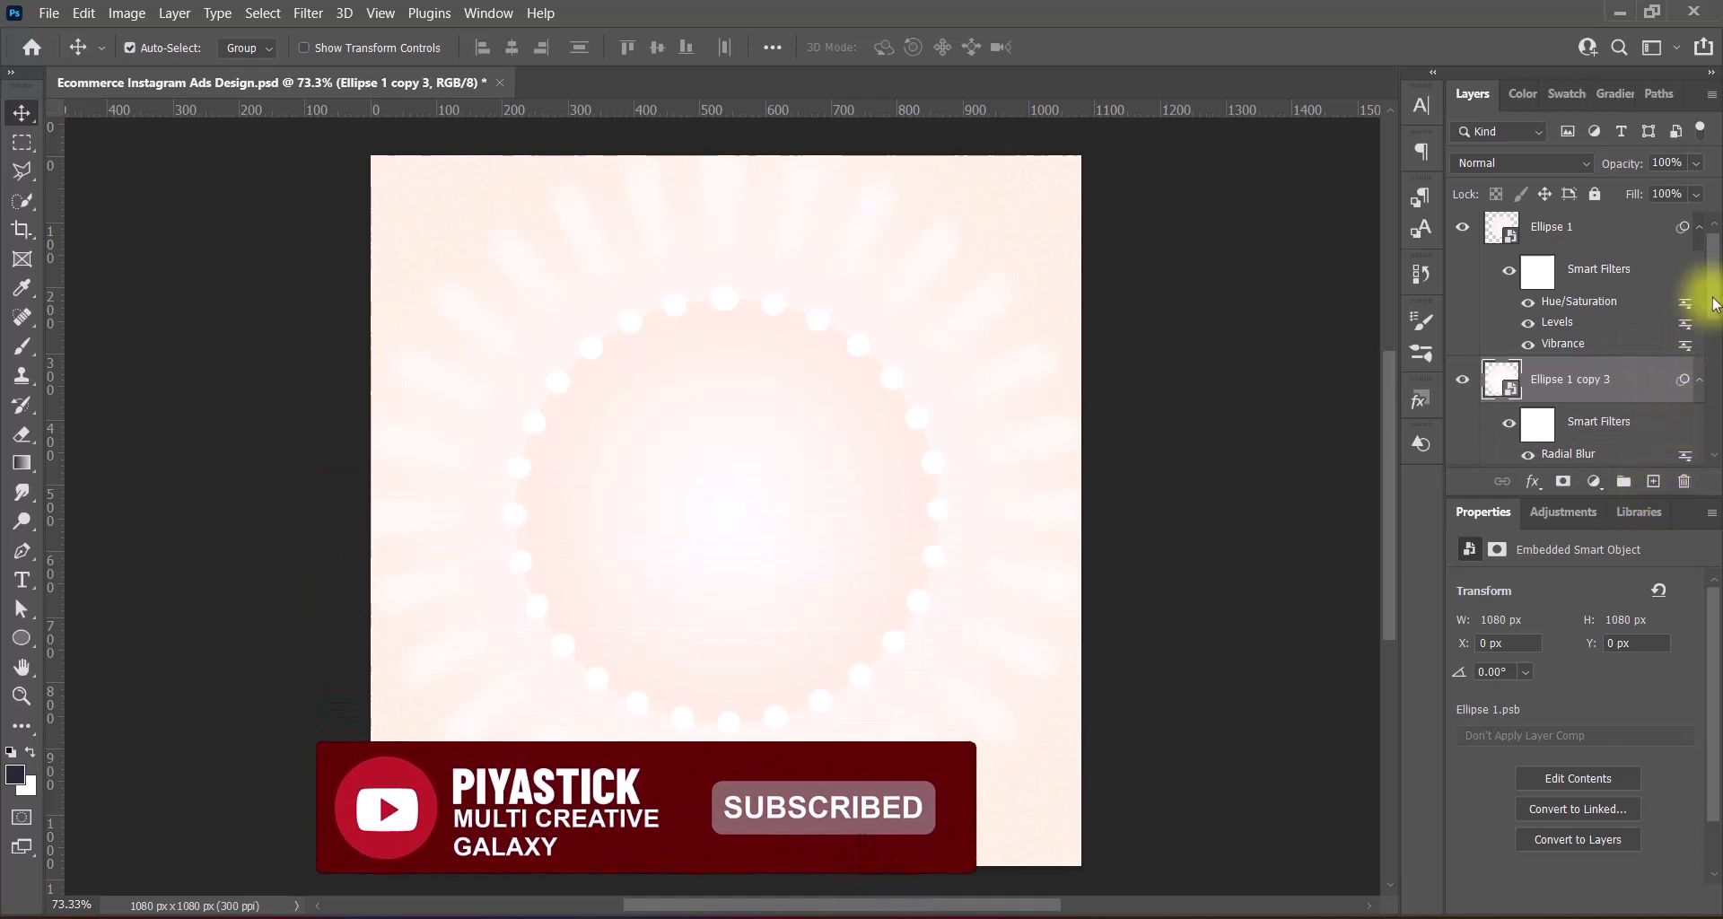
{"action": "scroll", "coordinate": [1714, 303], "scroll_direction": "down", "scroll_amount": 3}
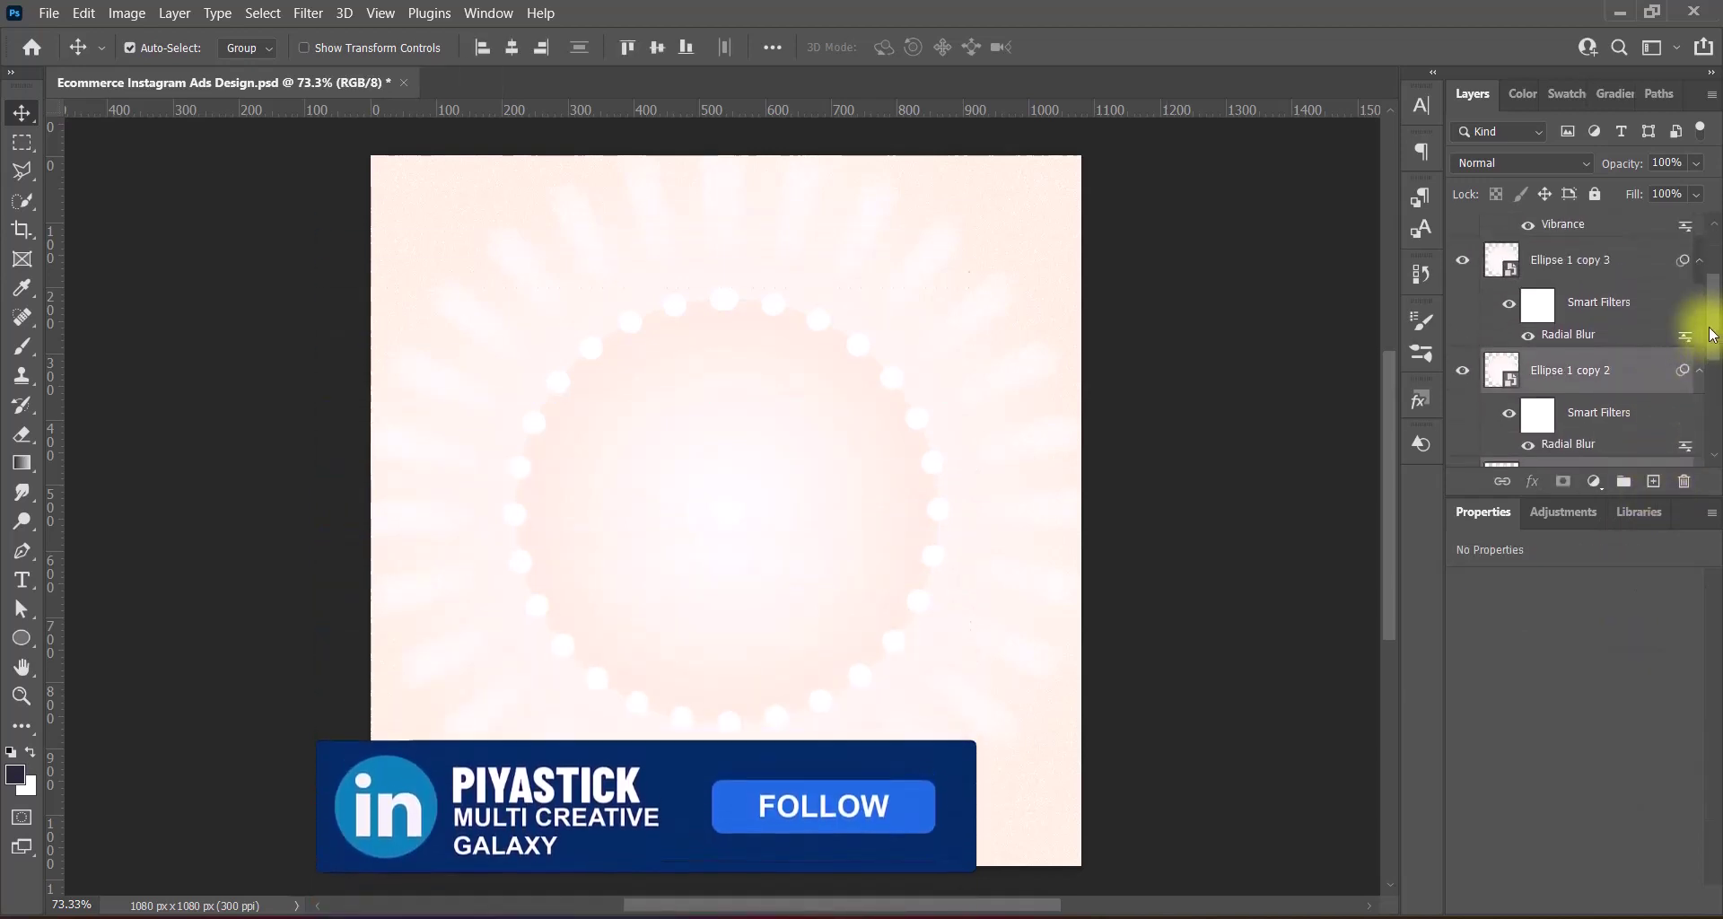
{"action": "key", "text": "ctrl+g"}
{"action": "right_click", "coordinate": [1624, 292]}
{"action": "left_click", "coordinate": [1562, 305]}
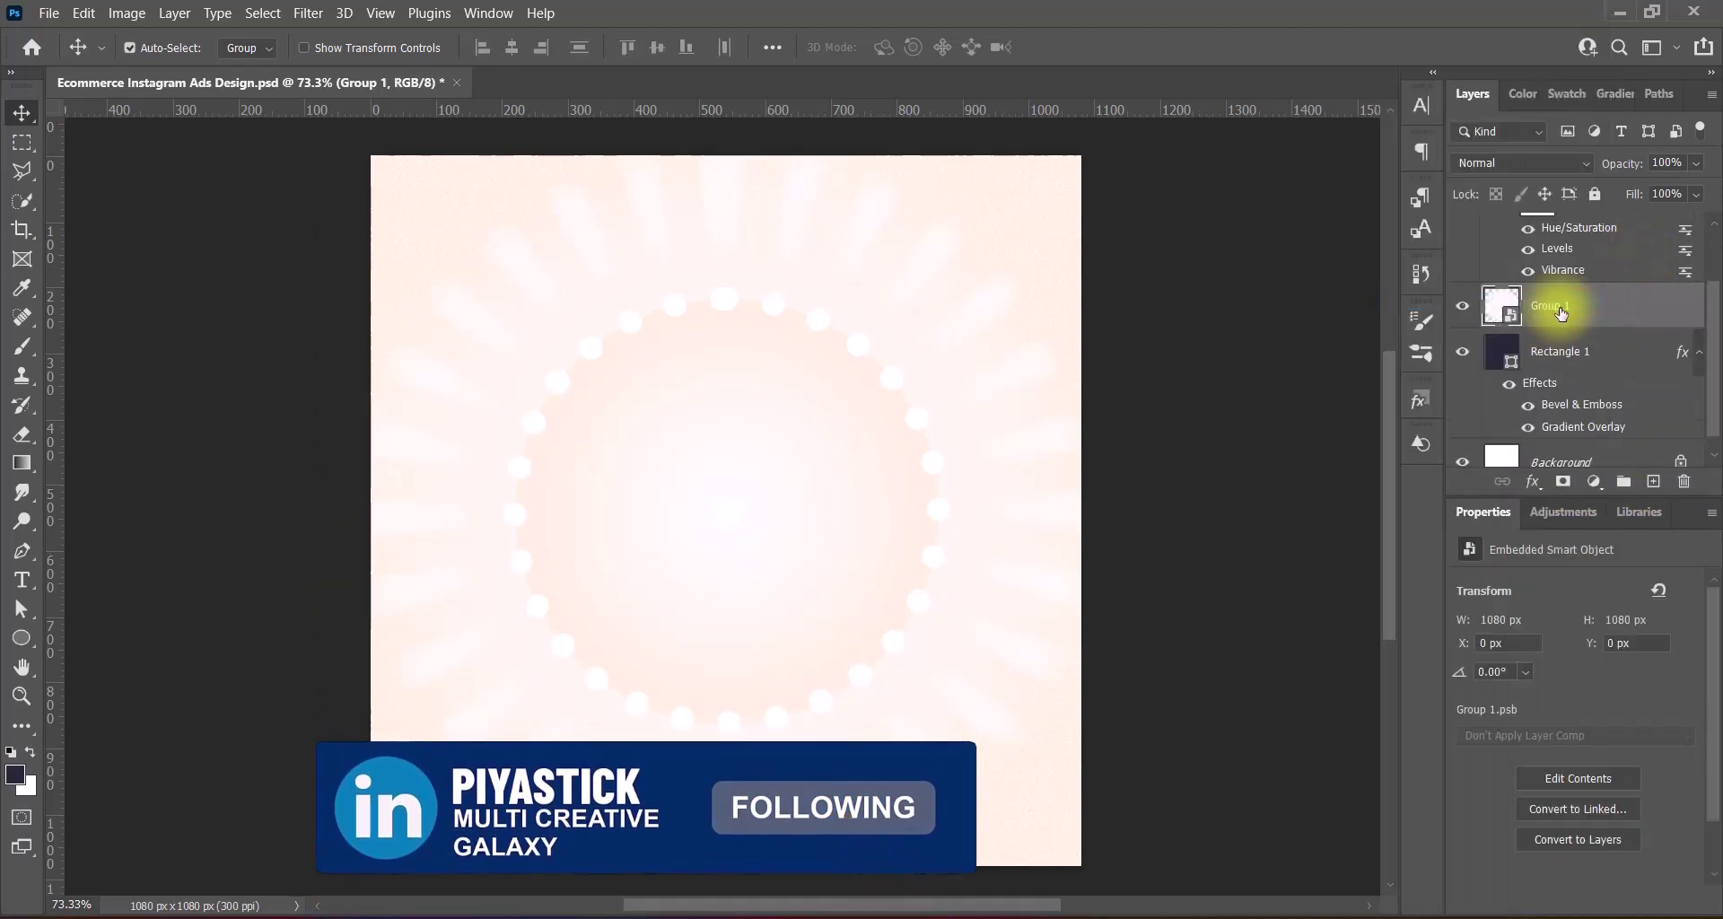
Apply a Curves filter that pulls the midtones down to deepen the peach rays
{"action": "left_click", "coordinate": [126, 13]}
{"action": "left_click", "coordinate": [453, 107]}
{"action": "left_click_drag", "start_coordinate": [768, 123], "coordinate": [1219, 123]}
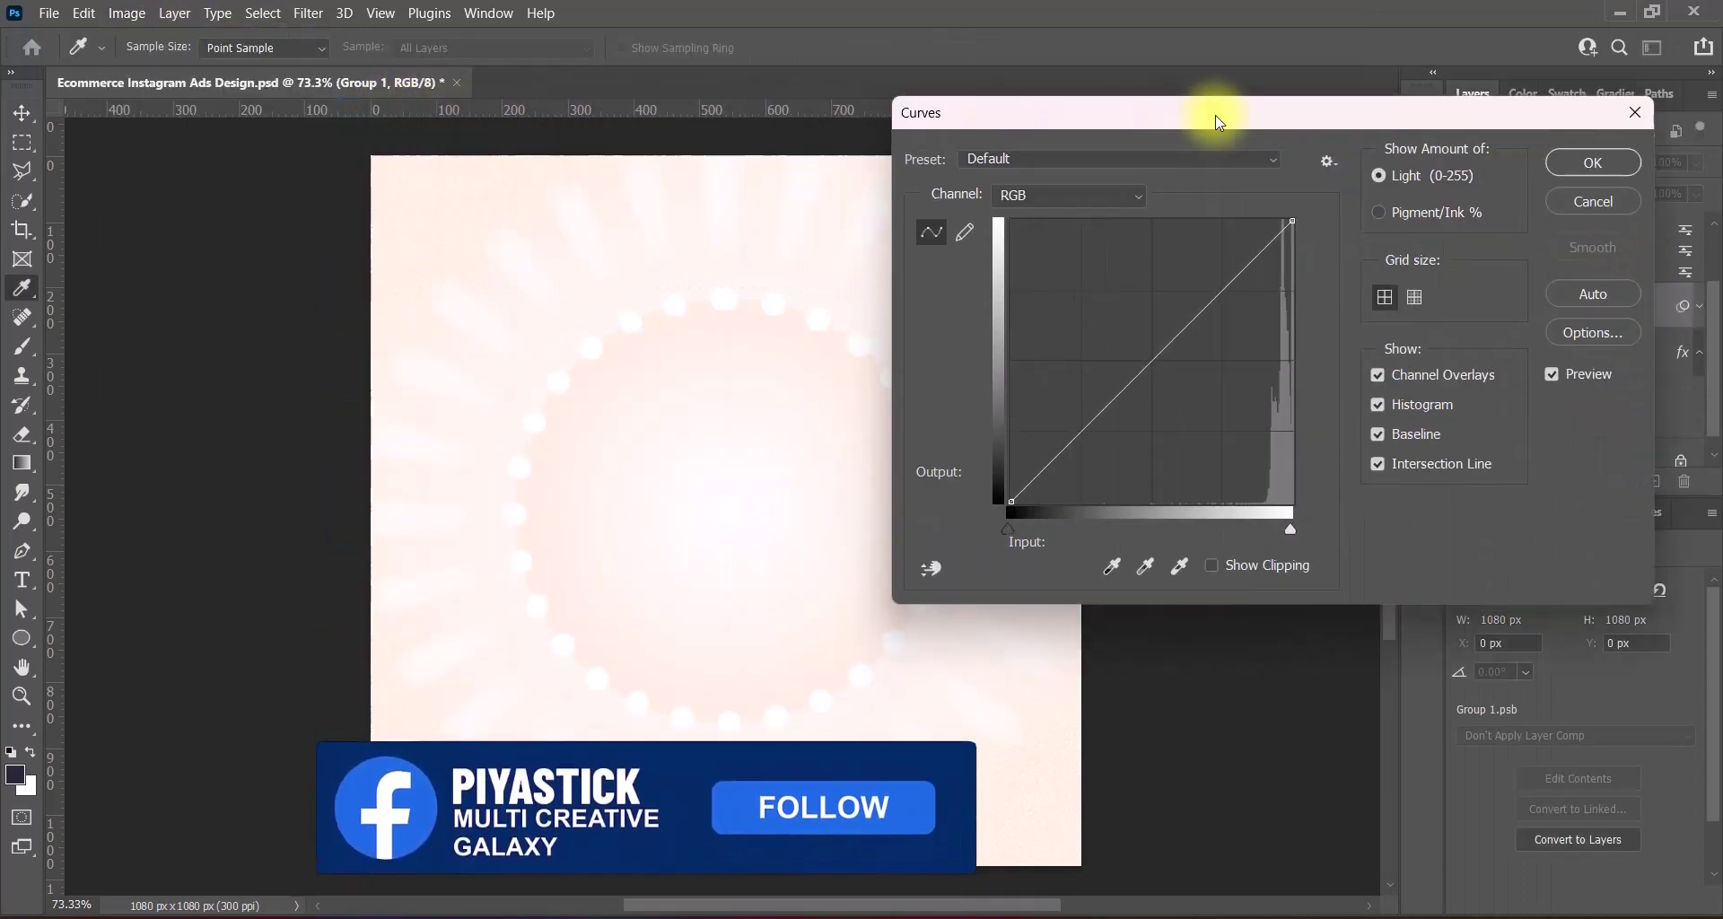
{"action": "left_click_drag", "start_coordinate": [1153, 359], "coordinate": [1154, 418]}
{"action": "mouse_move", "coordinate": [1166, 431]}
{"action": "left_mouse_down"}
{"action": "mouse_move", "coordinate": [1161, 473]}
{"action": "mouse_move", "coordinate": [1146, 422]}
{"action": "mouse_move", "coordinate": [1153, 444]}
{"action": "mouse_move", "coordinate": [1216, 278]}
{"action": "mouse_move", "coordinate": [1221, 338]}
{"action": "left_mouse_up"}
{"action": "key", "text": "Return"}
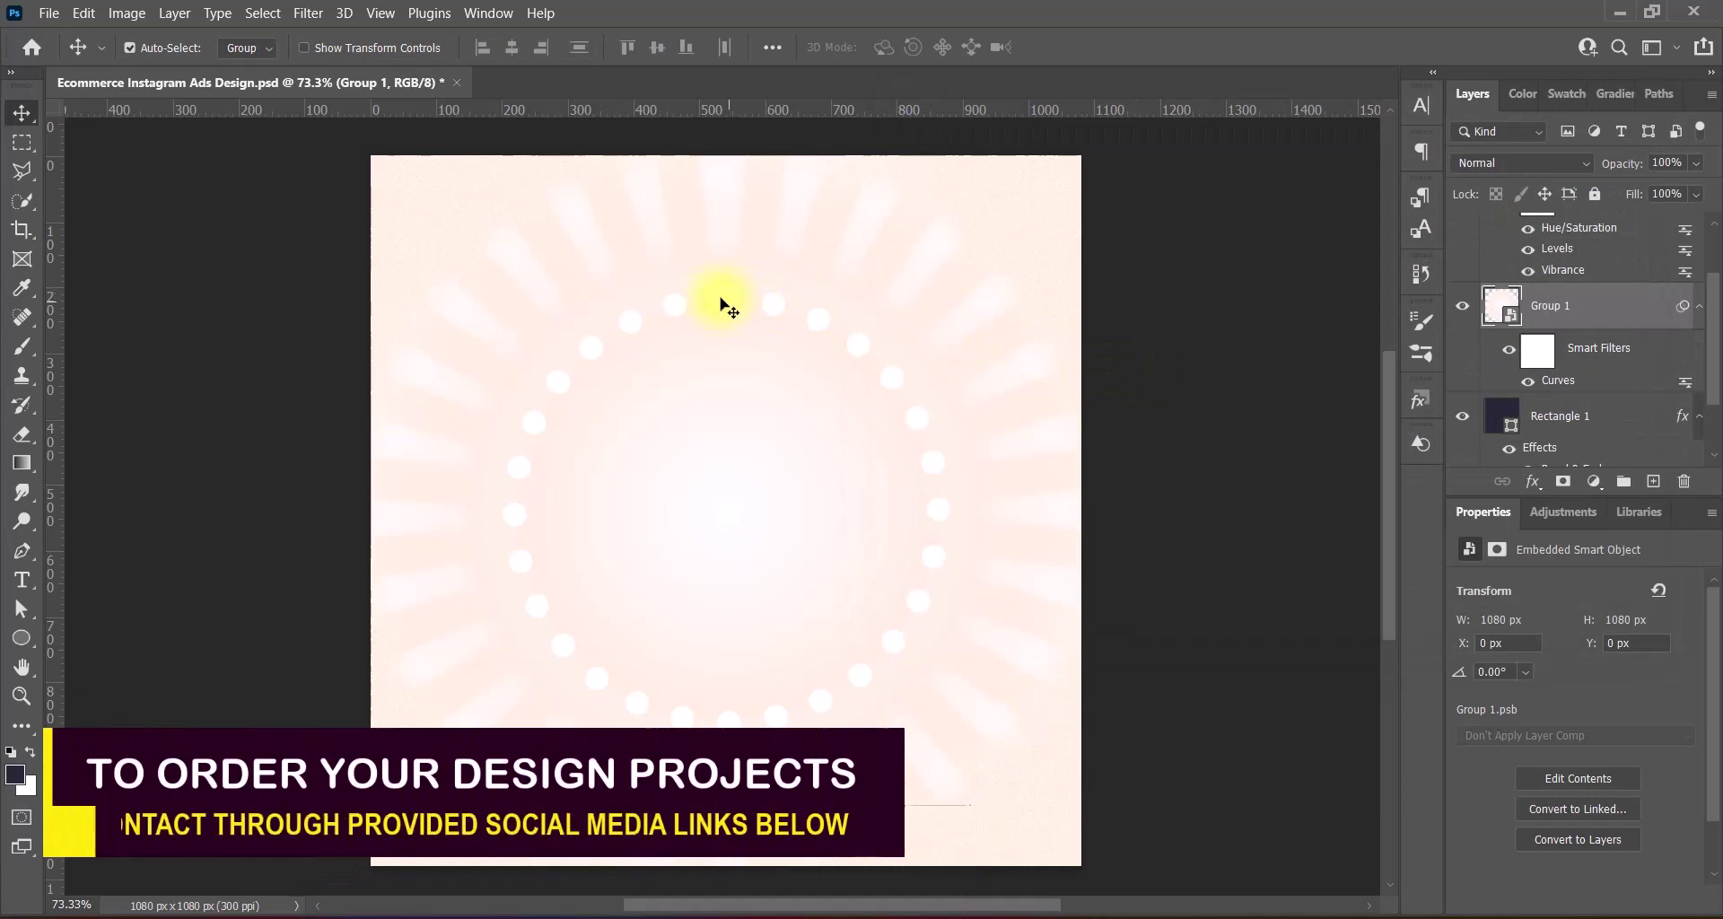
Duplicate the inner dot ring and shrink the copy to about 77%, centred
{"action": "left_click_drag", "start_coordinate": [720, 305], "coordinate": [734, 372], "text": "alt"}
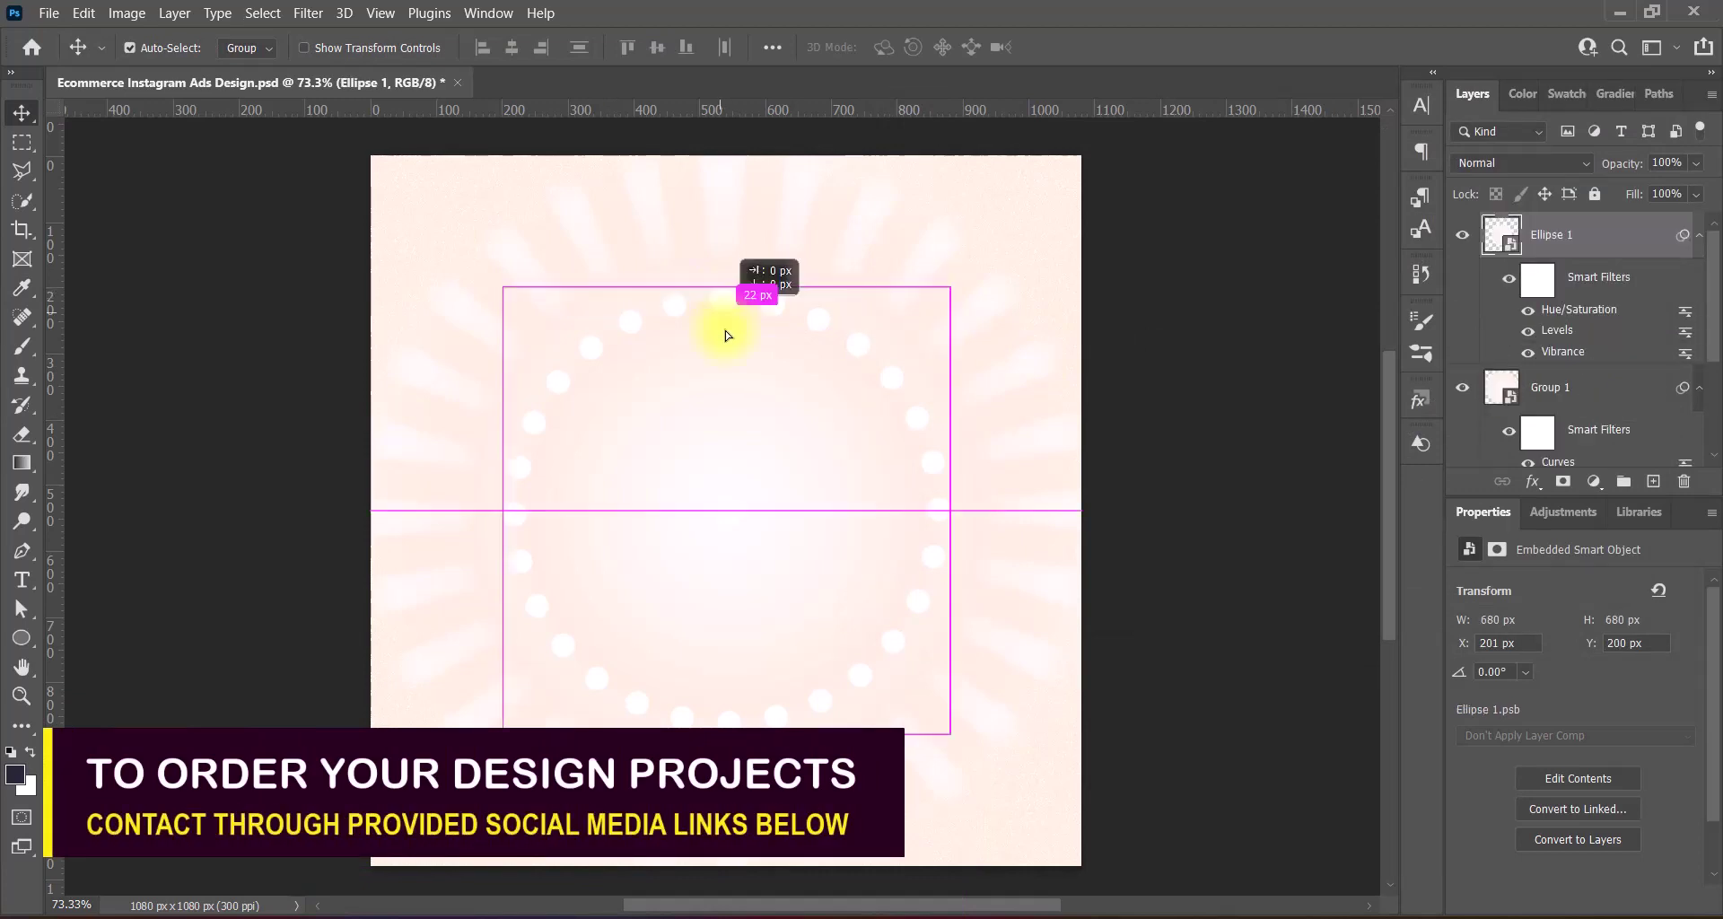
{"action": "key", "text": "Return"}
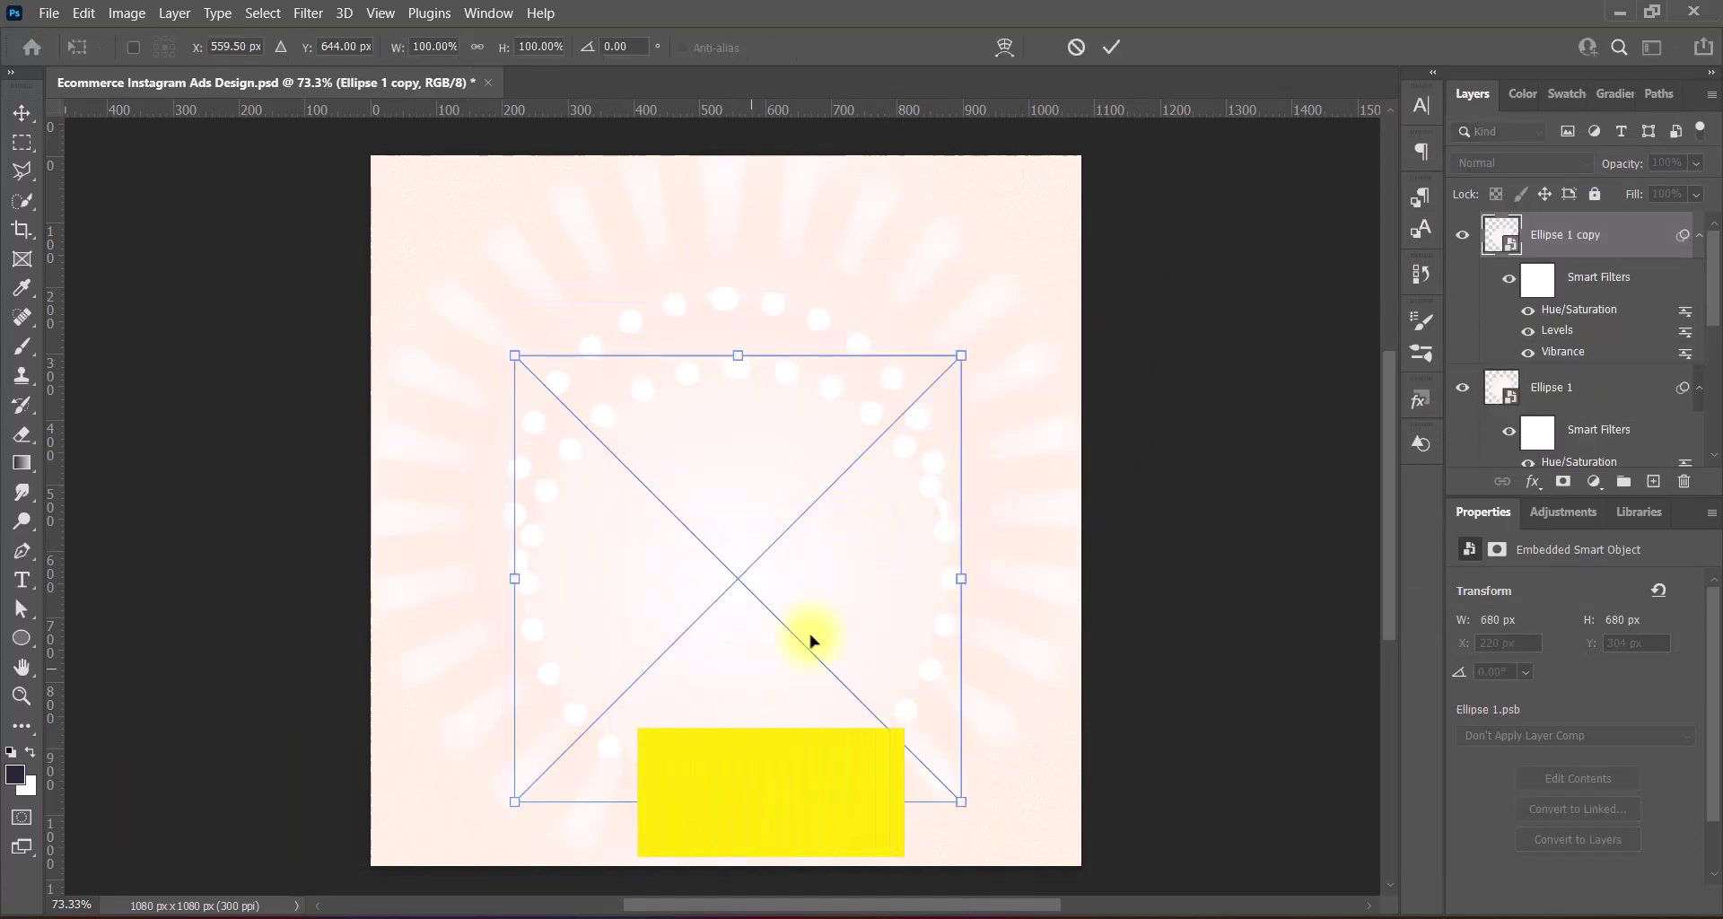
{"action": "left_click_drag", "start_coordinate": [730, 811], "coordinate": [738, 699]}
{"action": "left_click_drag", "start_coordinate": [770, 646], "coordinate": [804, 533]}
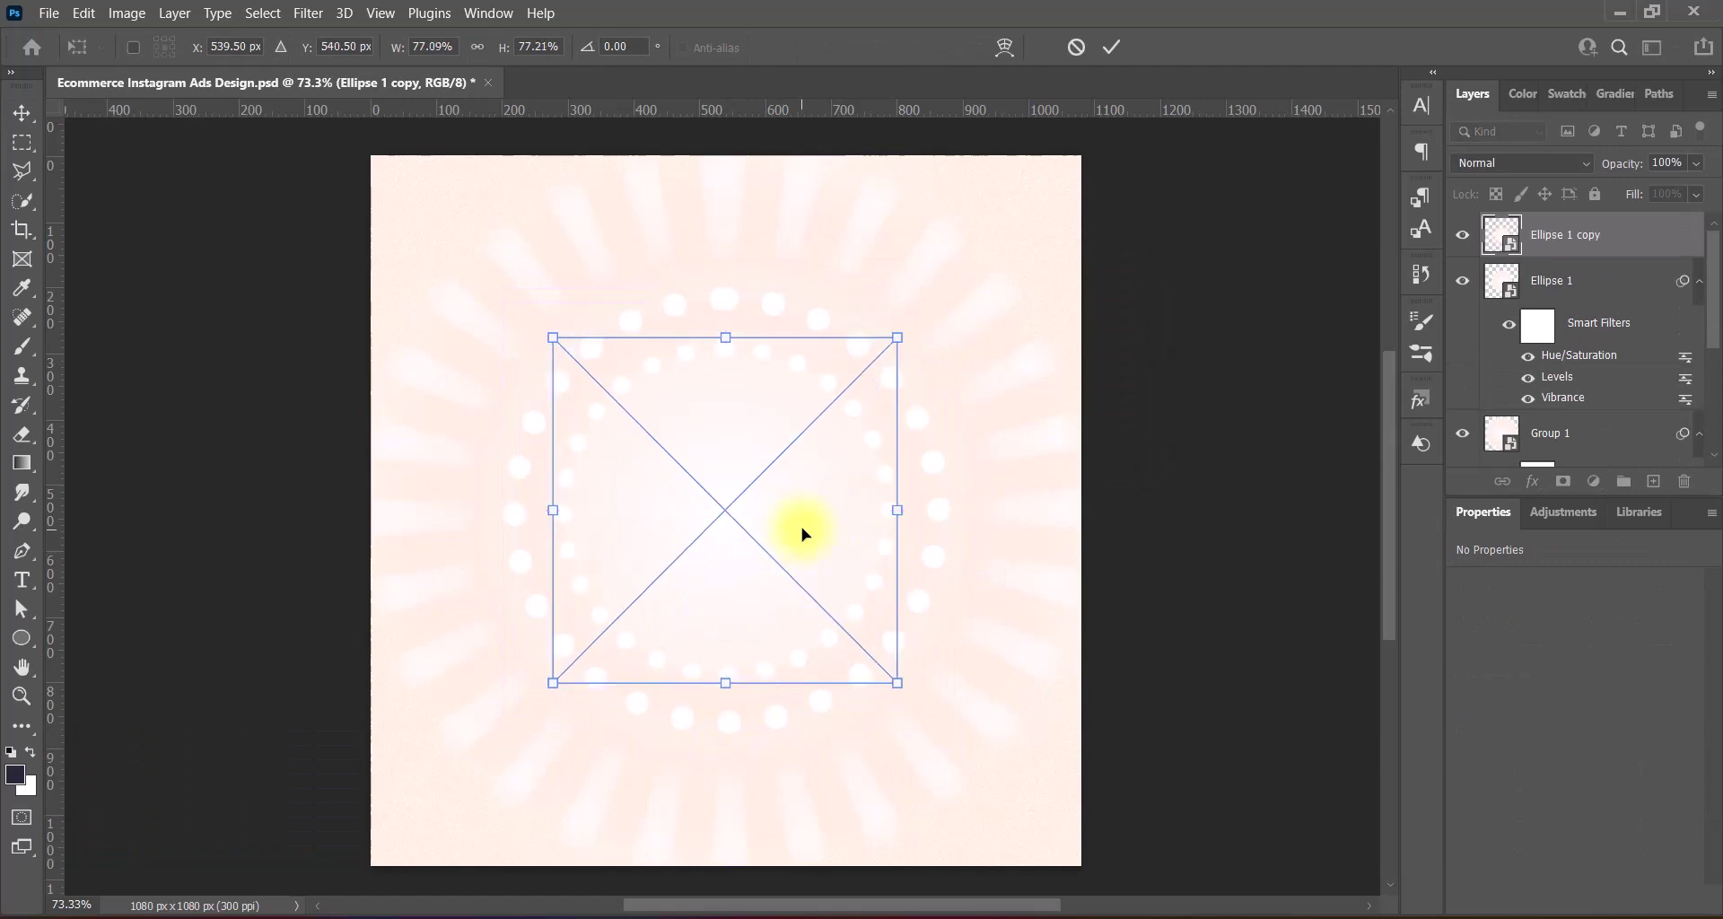
{"action": "key", "text": "Return"}
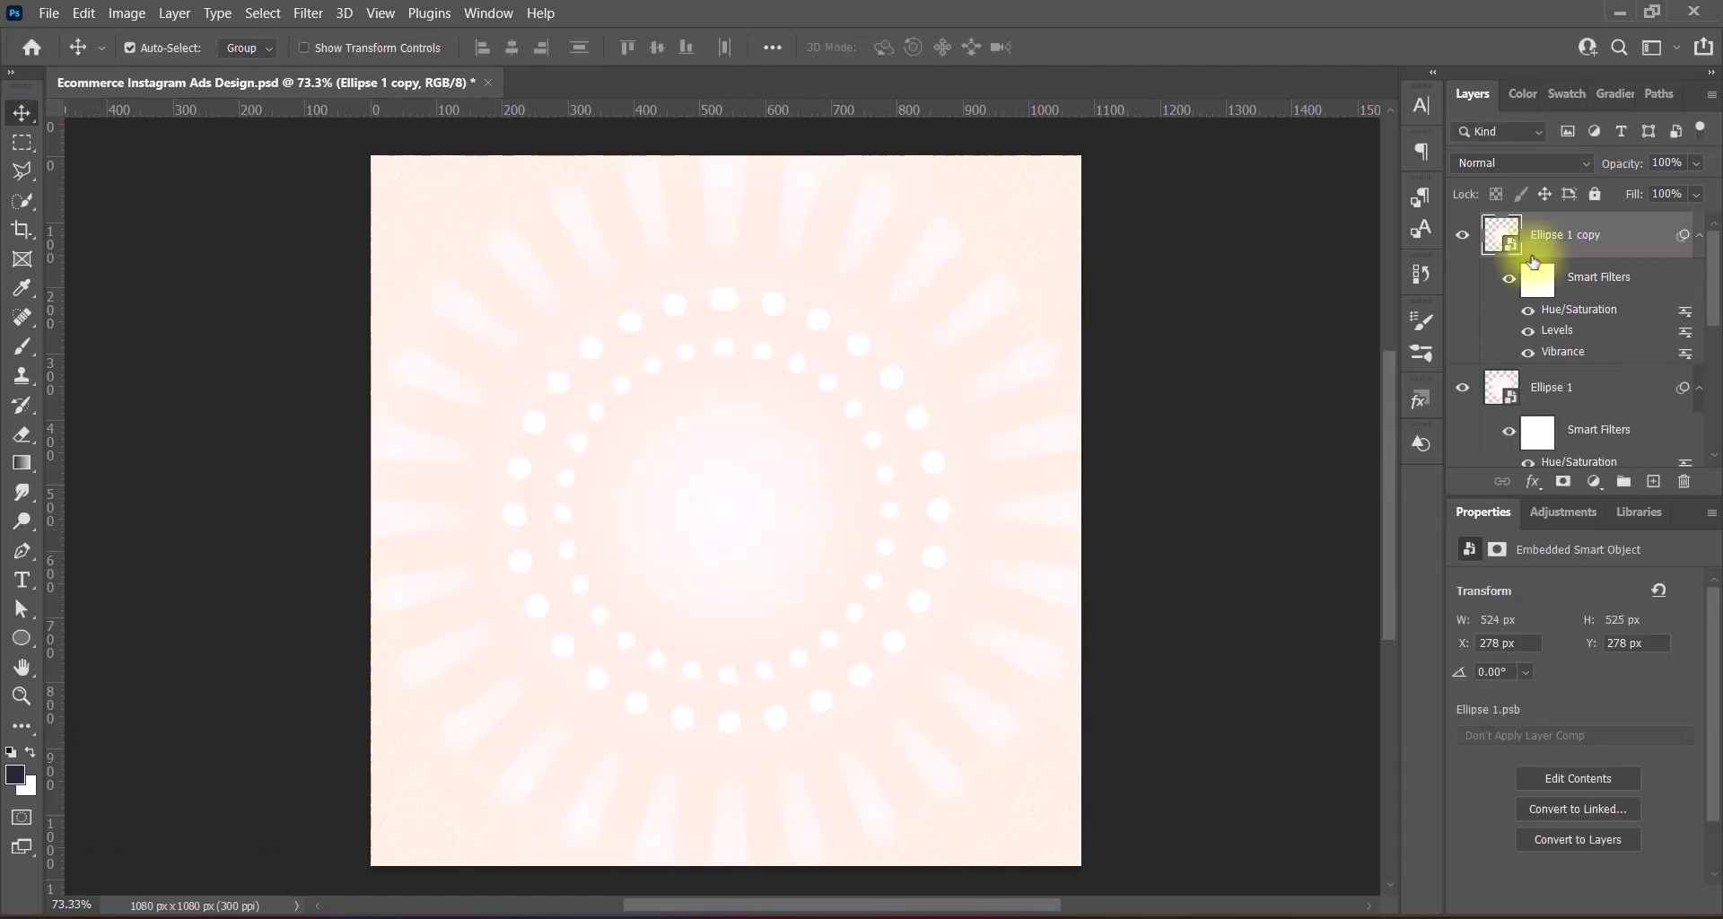
Add another ring copy shrunk to about 54%, centred as the innermost ring
{"action": "key", "text": "ctrl+j"}
{"action": "key", "text": "ctrl+t"}
{"action": "key", "text": "Return"}
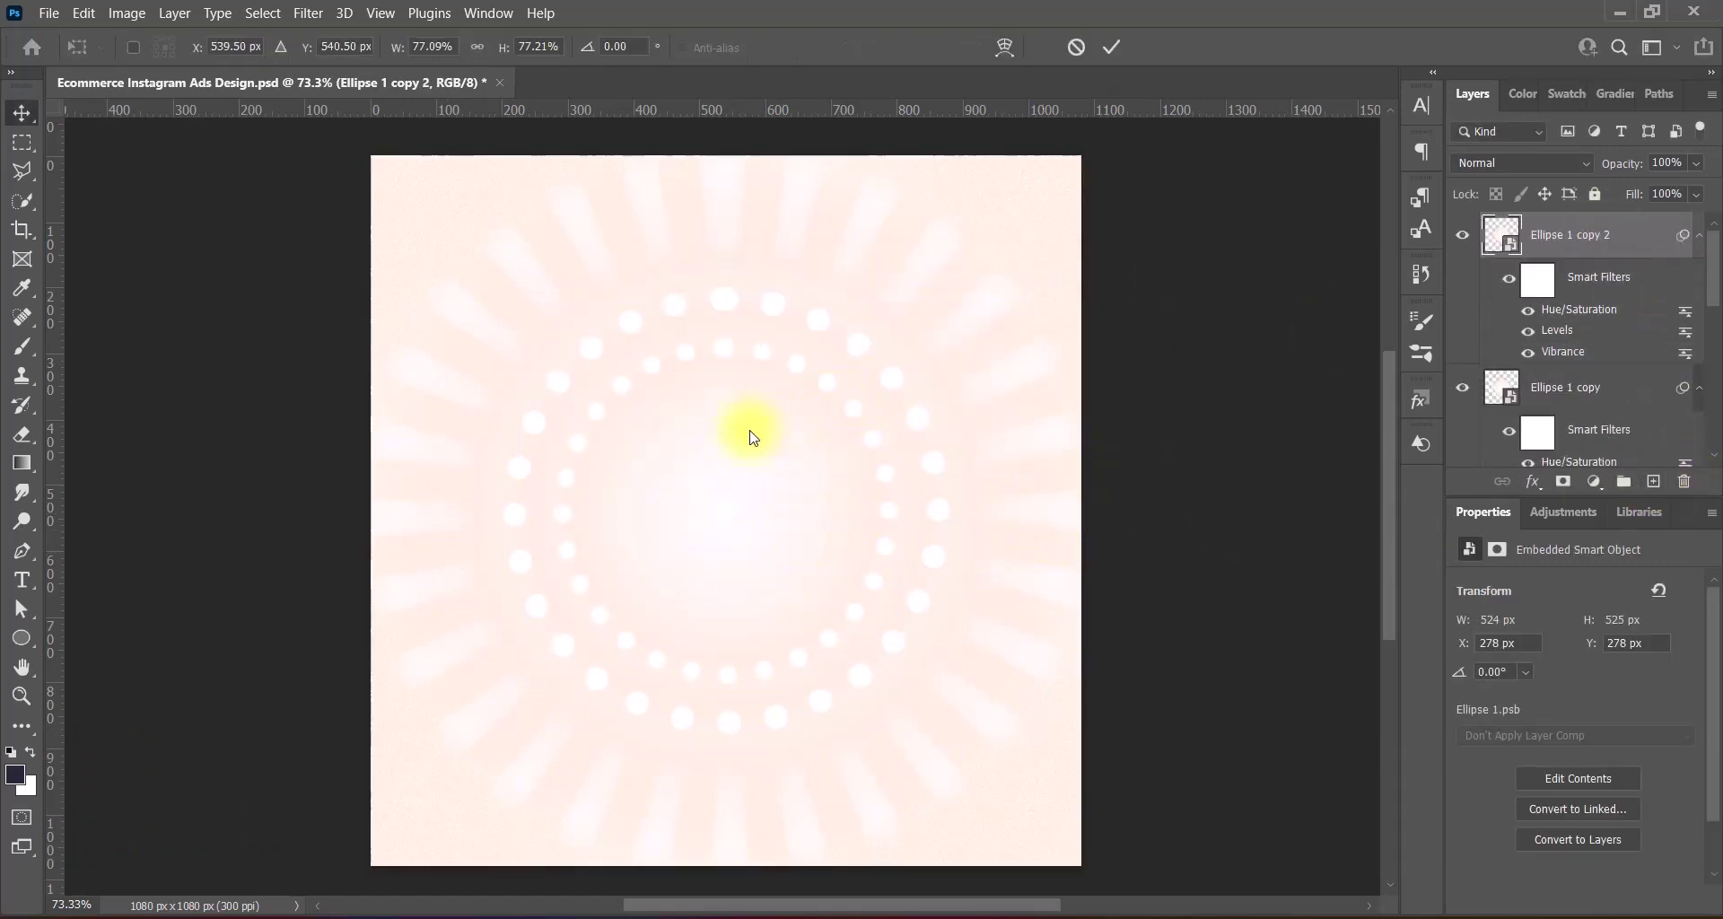
{"action": "left_click_drag", "start_coordinate": [720, 338], "coordinate": [732, 397]}
{"action": "left_click_drag", "start_coordinate": [758, 487], "coordinate": [758, 518]}
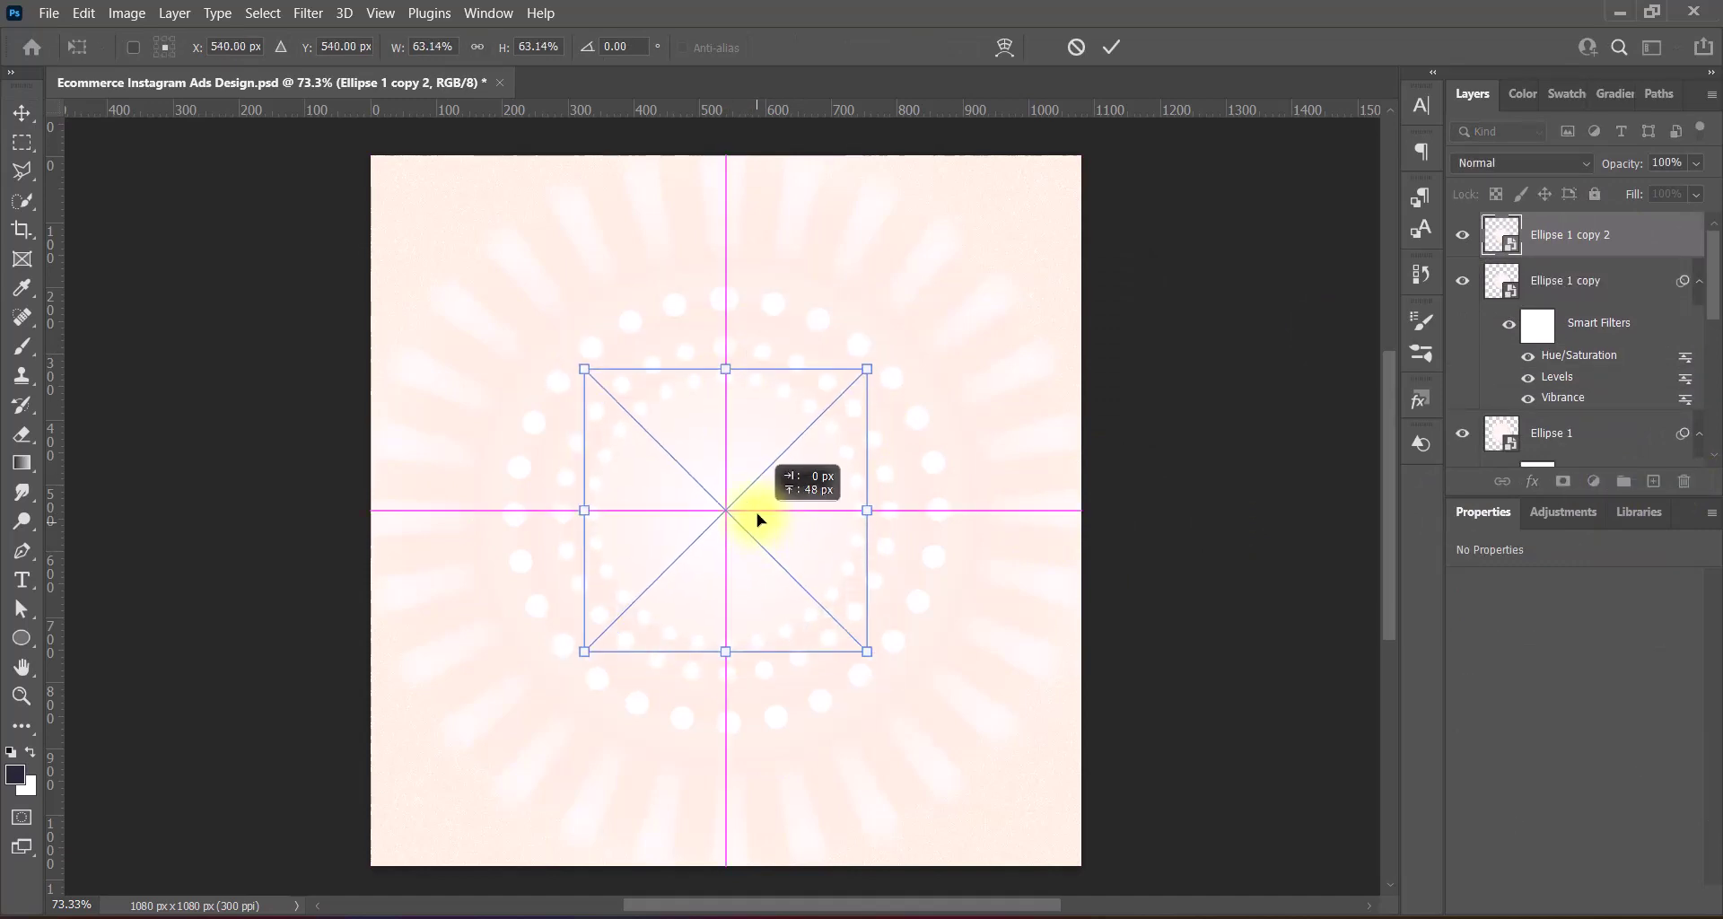
{"action": "left_click_drag", "start_coordinate": [728, 376], "coordinate": [729, 408]}
{"action": "left_click_drag", "start_coordinate": [754, 538], "coordinate": [744, 521]}
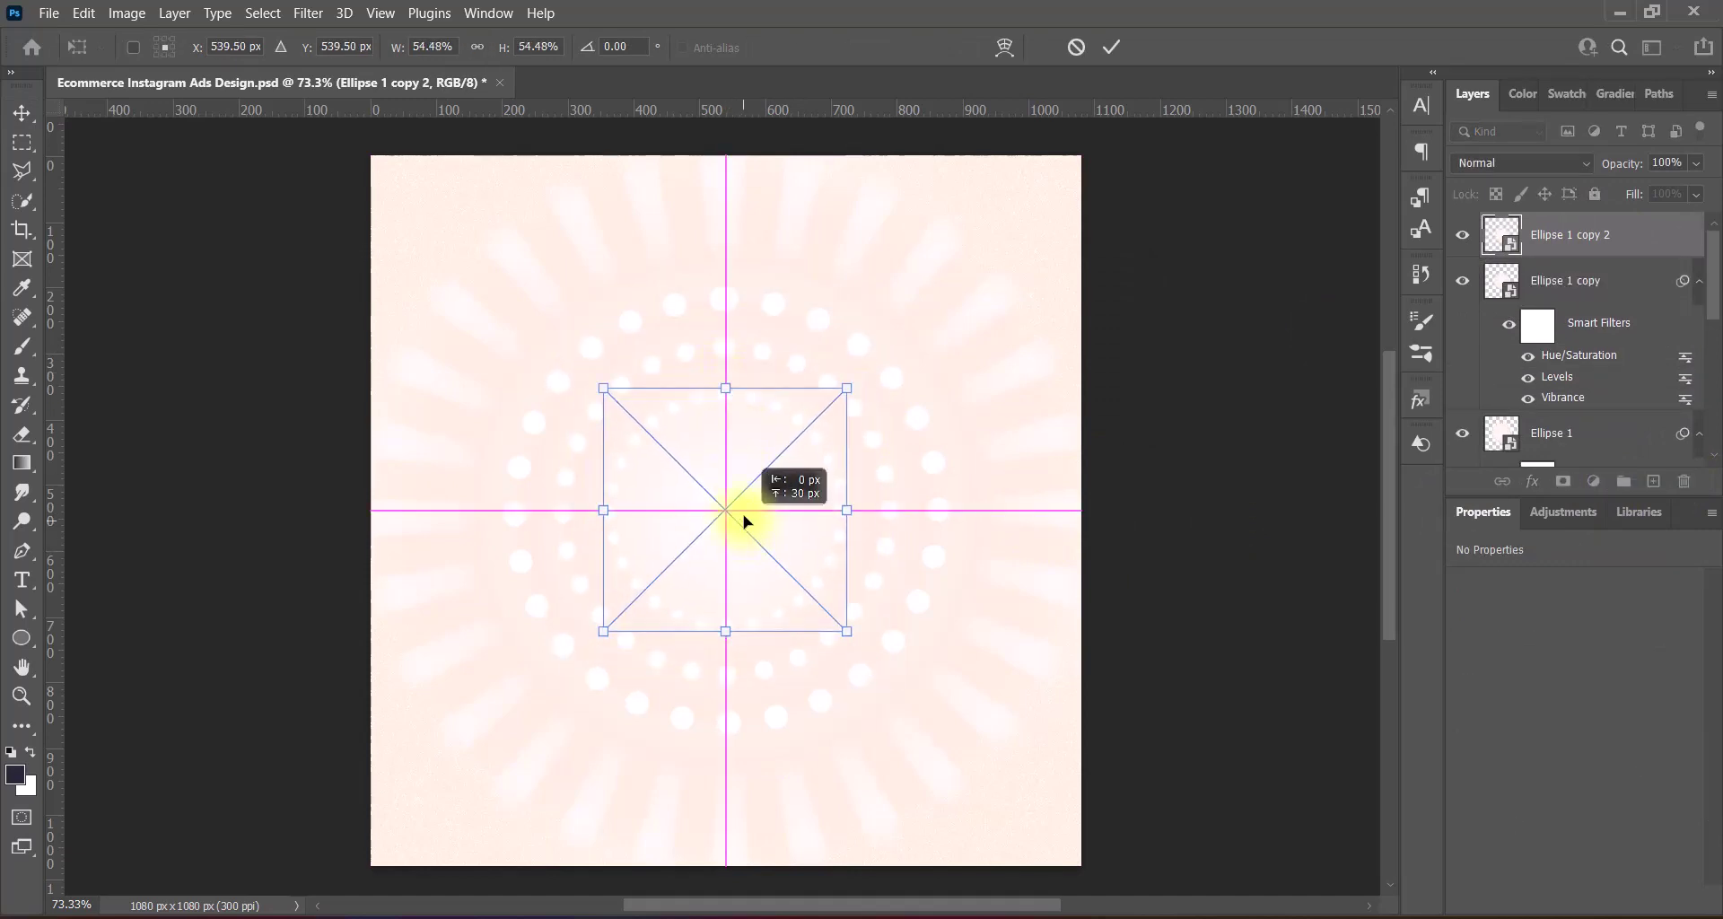
{"action": "key", "text": "Return"}
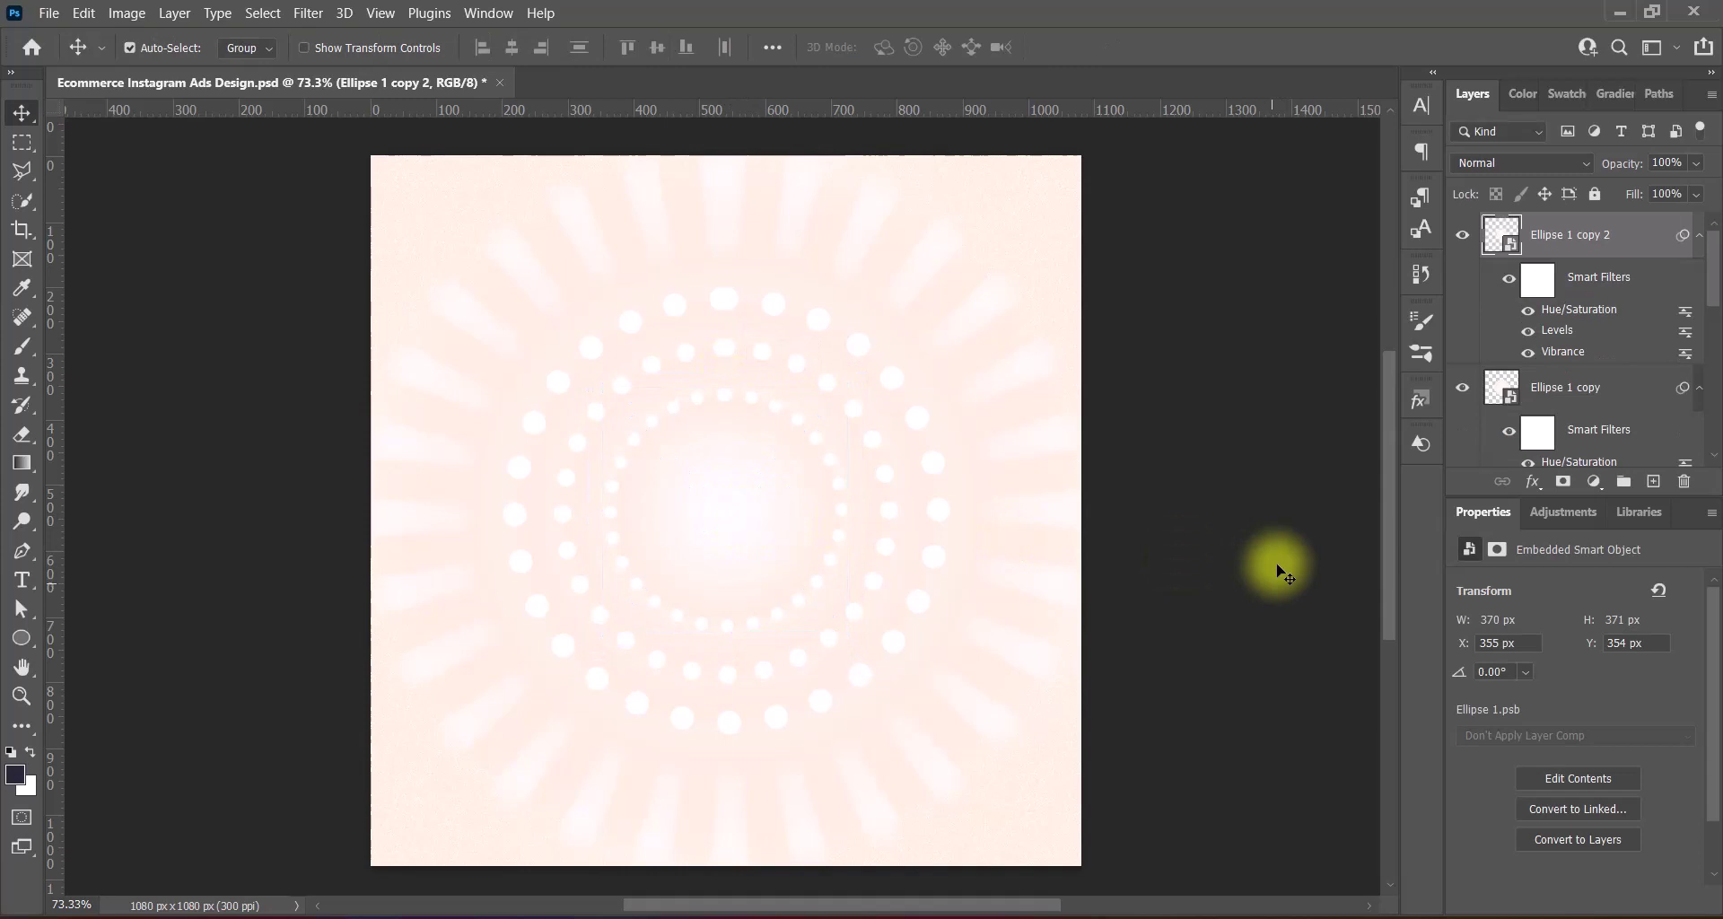
Compare blend modes on Ellipse 1 and keep it on Multiply
{"action": "left_click", "coordinate": [734, 306]}
{"action": "left_click", "coordinate": [1520, 162]}
{"action": "key", "text": "Down"}
{"action": "key", "text": "Down"}
{"action": "key", "text": "Down"}
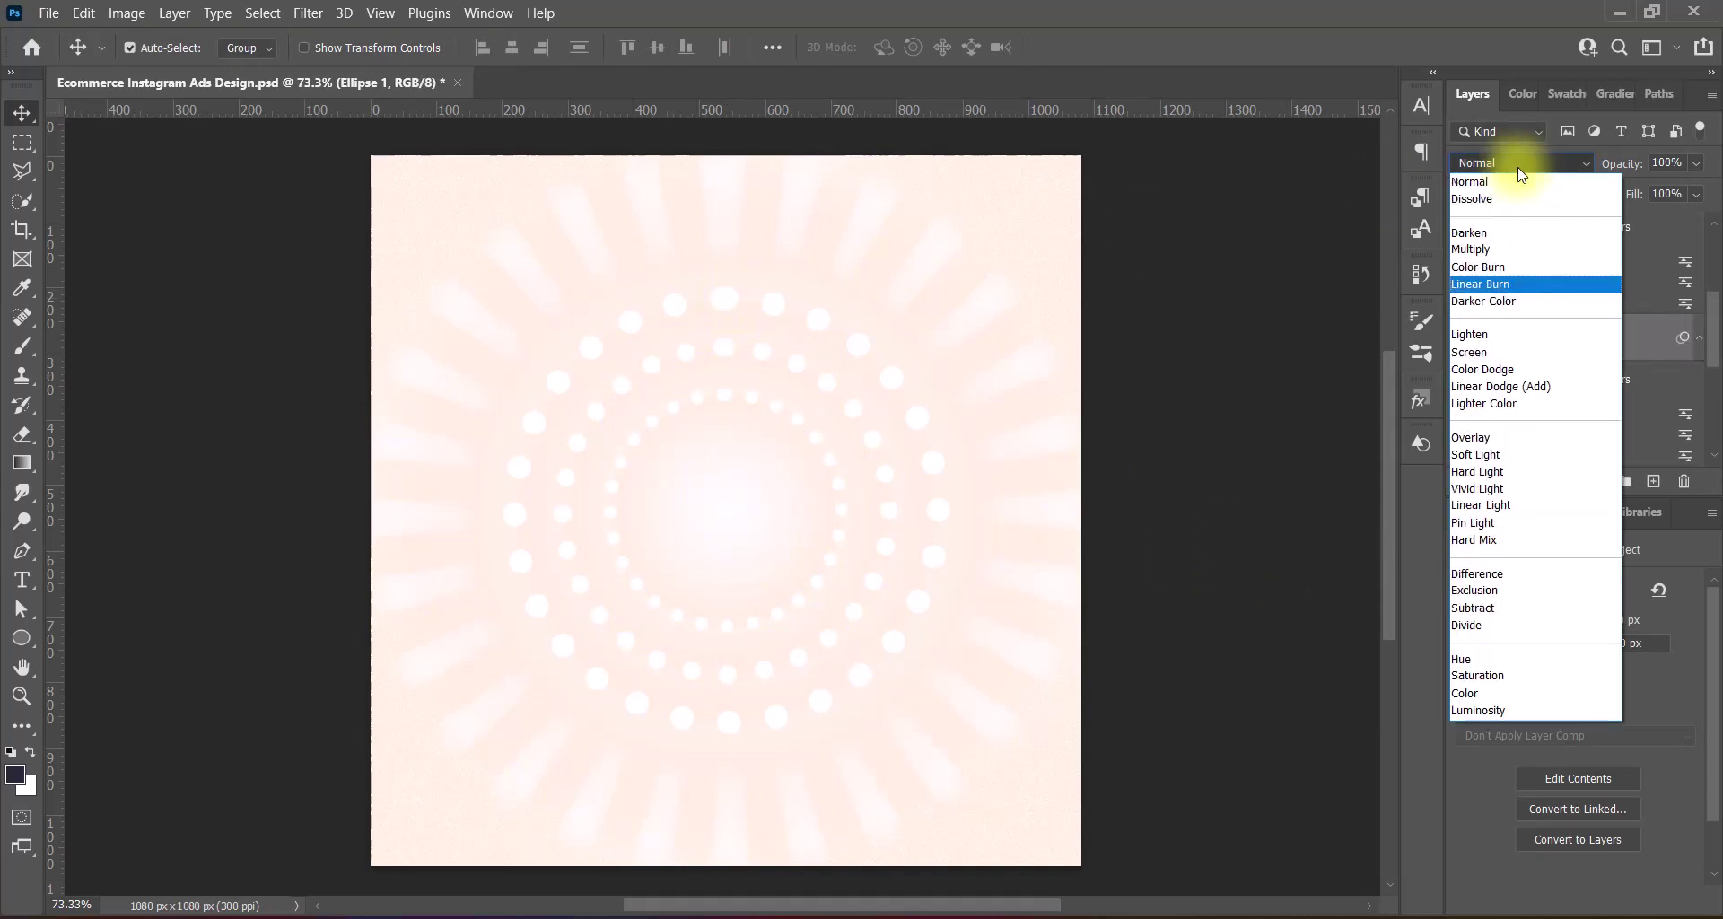
{"action": "key", "text": "Down"}
{"action": "key", "text": "Down"}
{"action": "key", "text": "Down"}
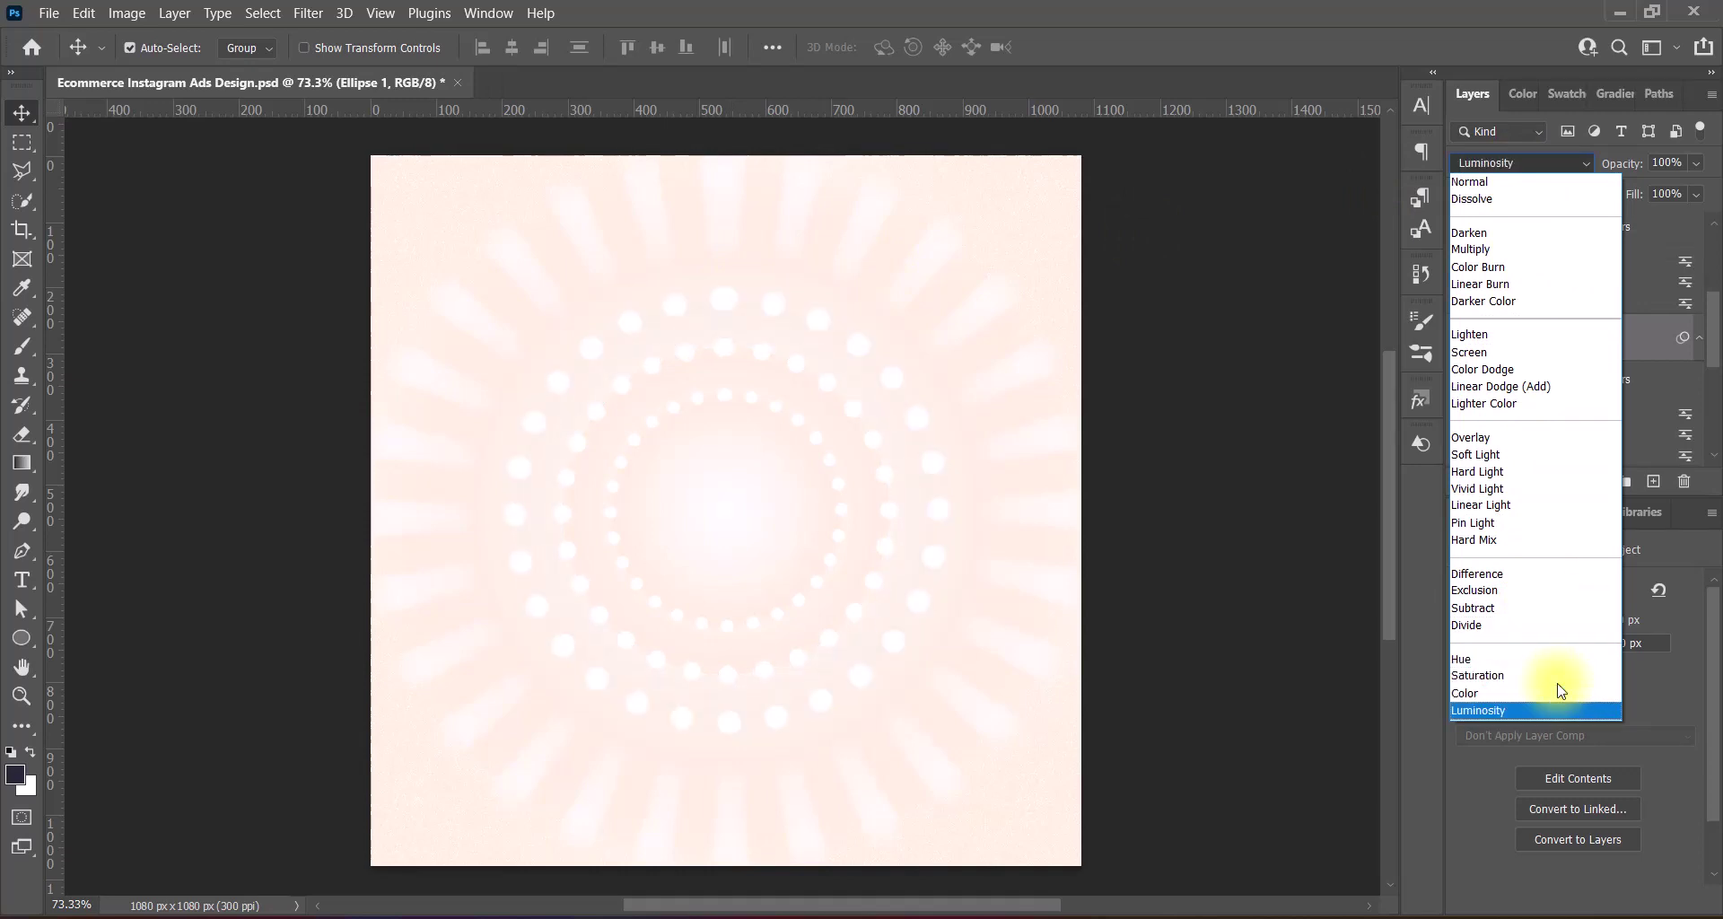
{"action": "key", "text": "Up"}
{"action": "key", "text": "Up"}
{"action": "key", "text": "Up"}
{"action": "key", "text": "Up"}
{"action": "key", "text": "Up"}
{"action": "key", "text": "Up"}
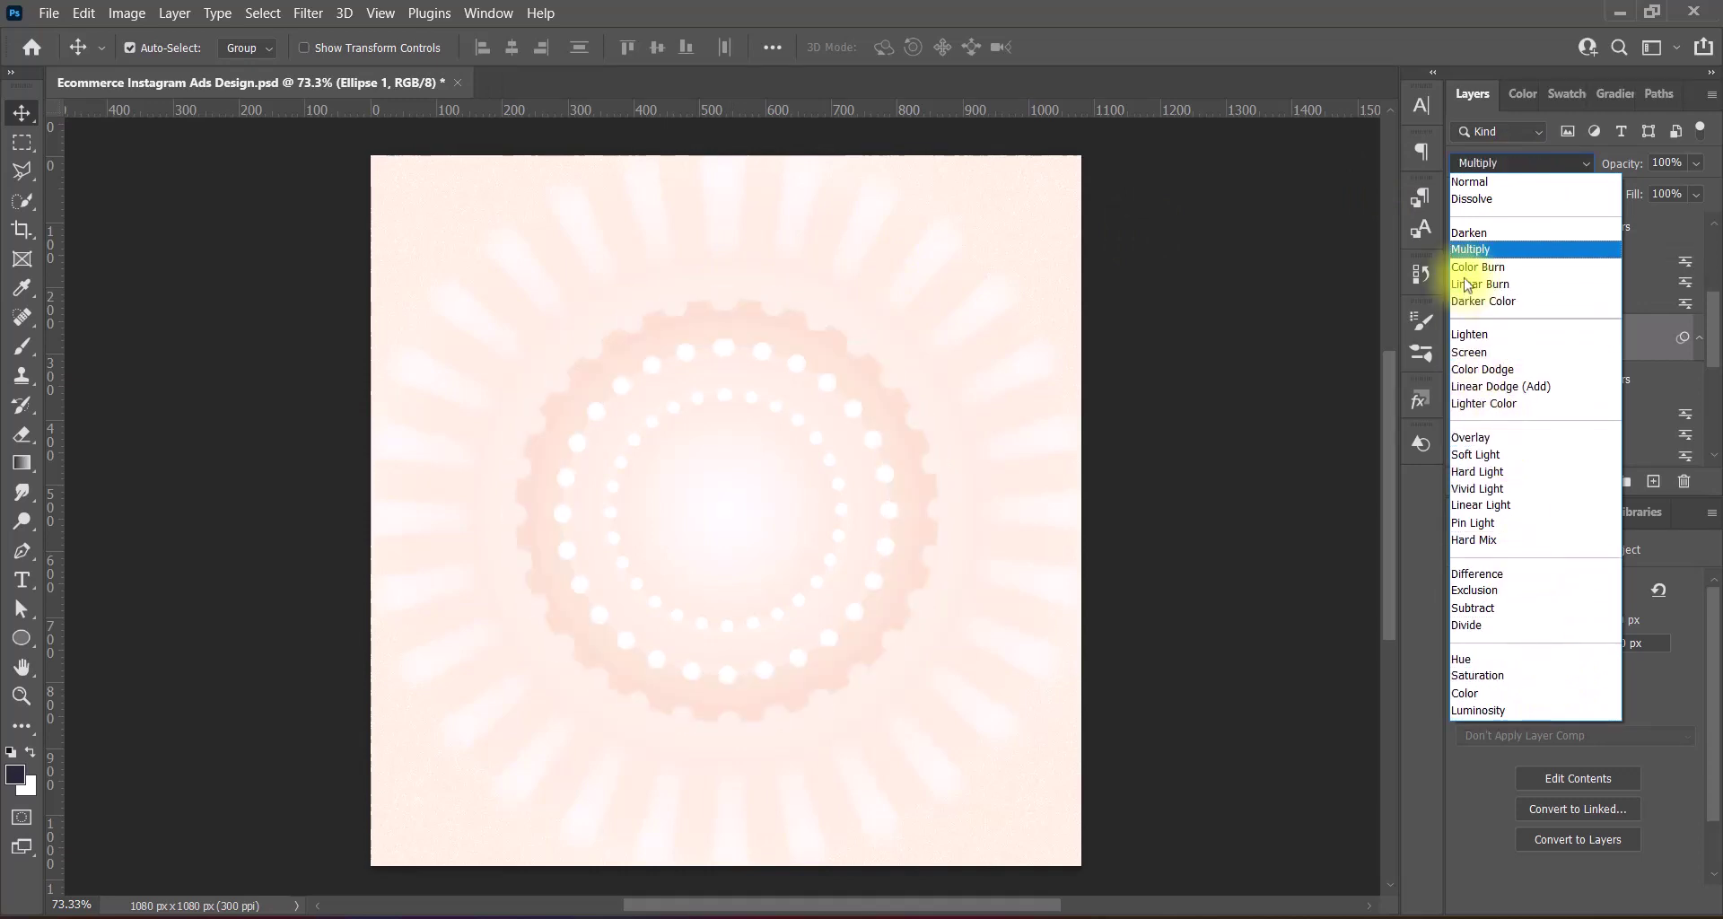
{"action": "key", "text": "Down"}
{"action": "key", "text": "Down"}
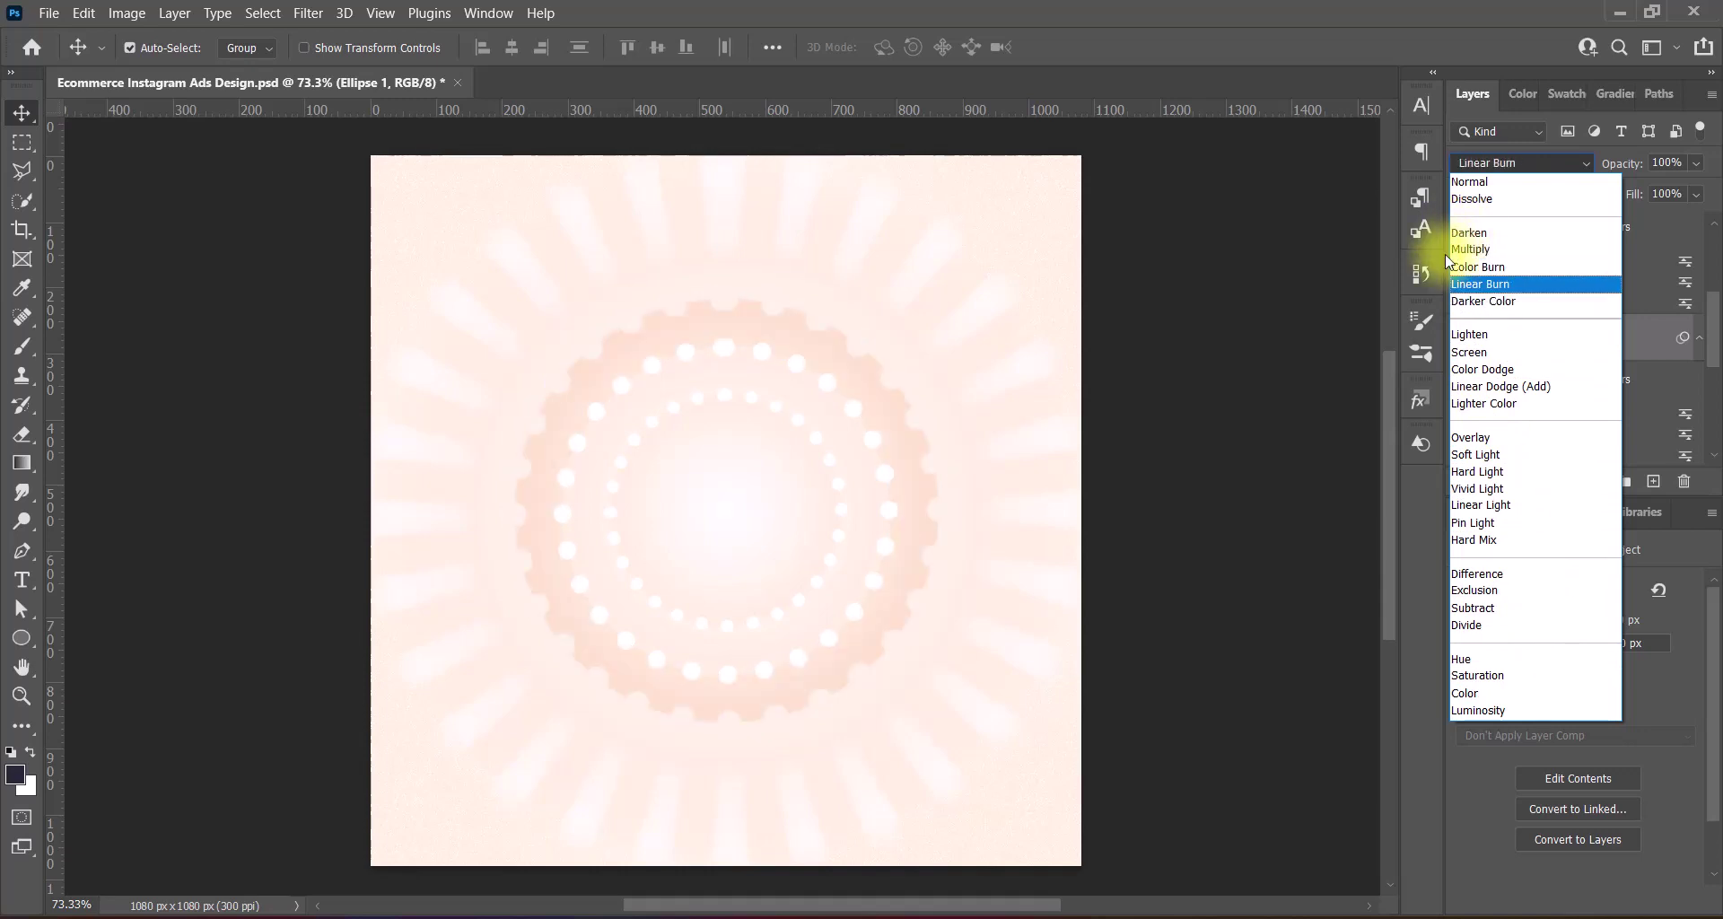
{"action": "left_click", "coordinate": [1449, 250]}
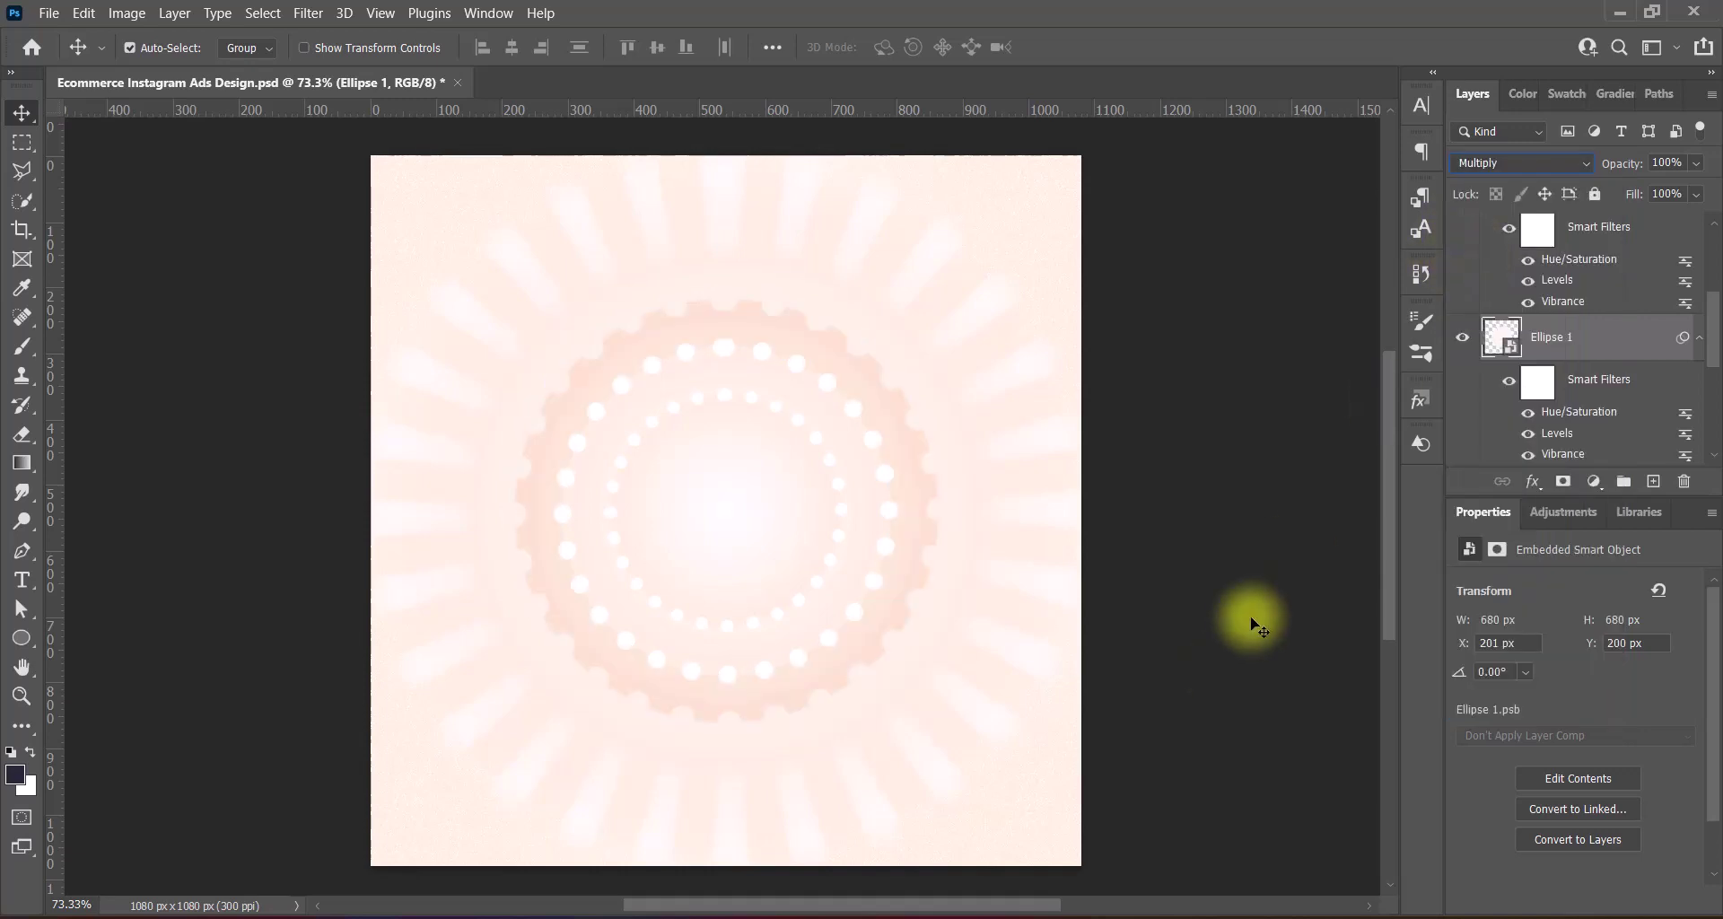
Apply the Increase Contrast 1 Levels preset to Ellipse 1 copy 2
{"action": "left_click", "coordinate": [717, 511]}
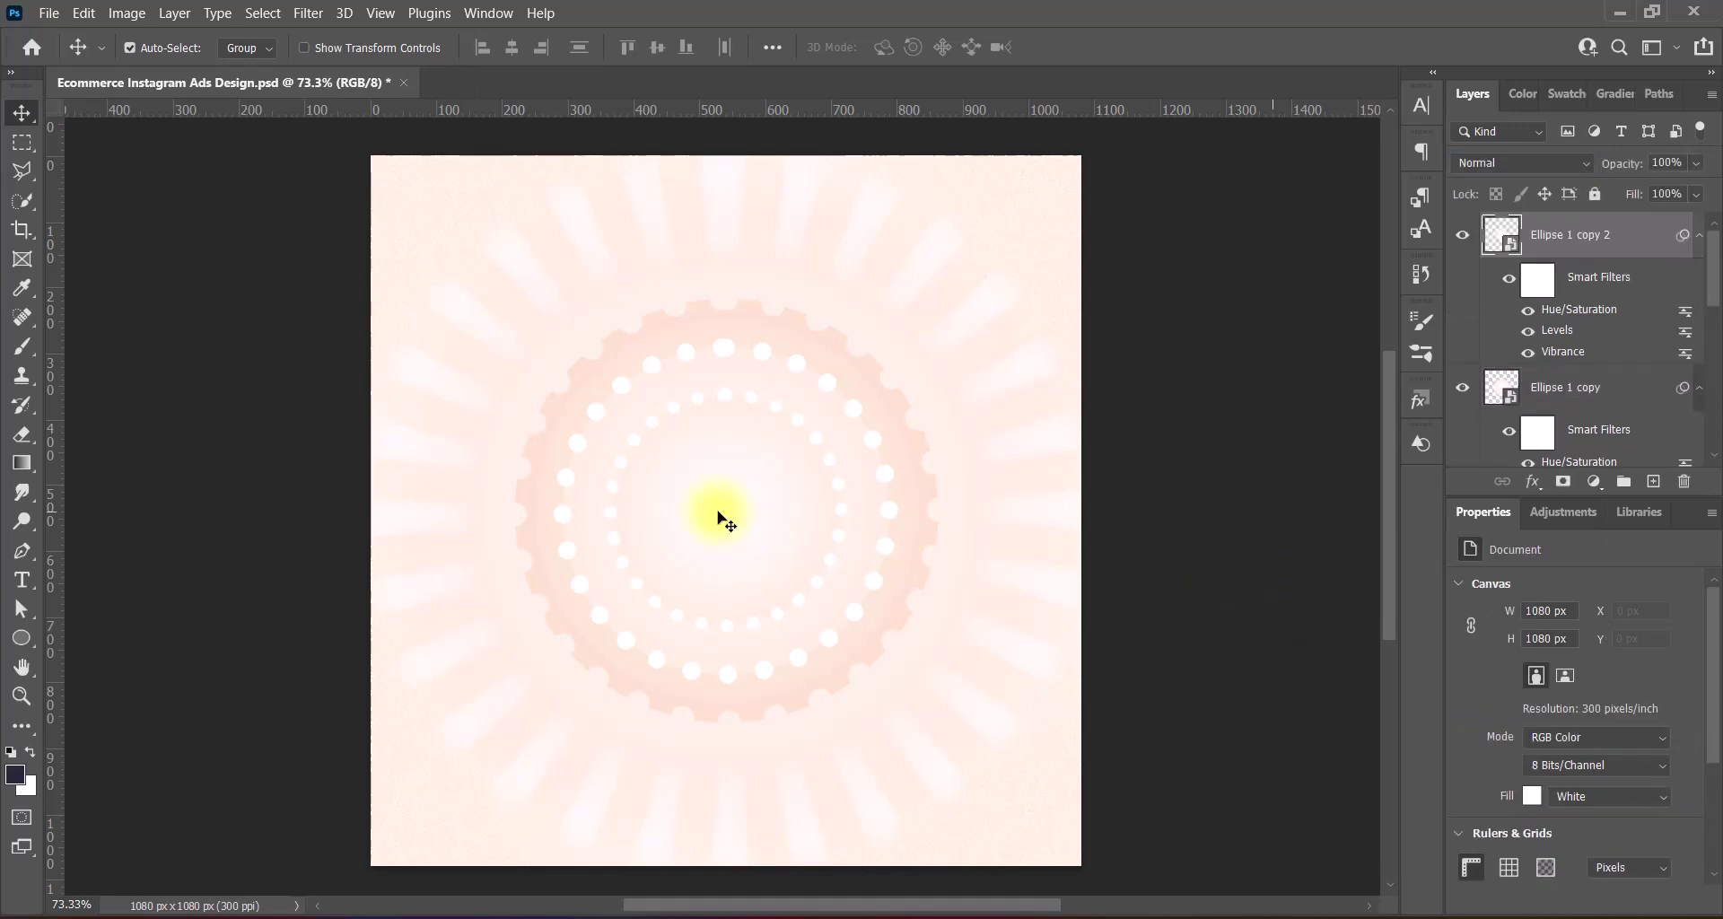
{"action": "left_click", "coordinate": [127, 12]}
{"action": "left_click", "coordinate": [366, 90]}
{"action": "left_click_drag", "start_coordinate": [917, 150], "coordinate": [1356, 144]}
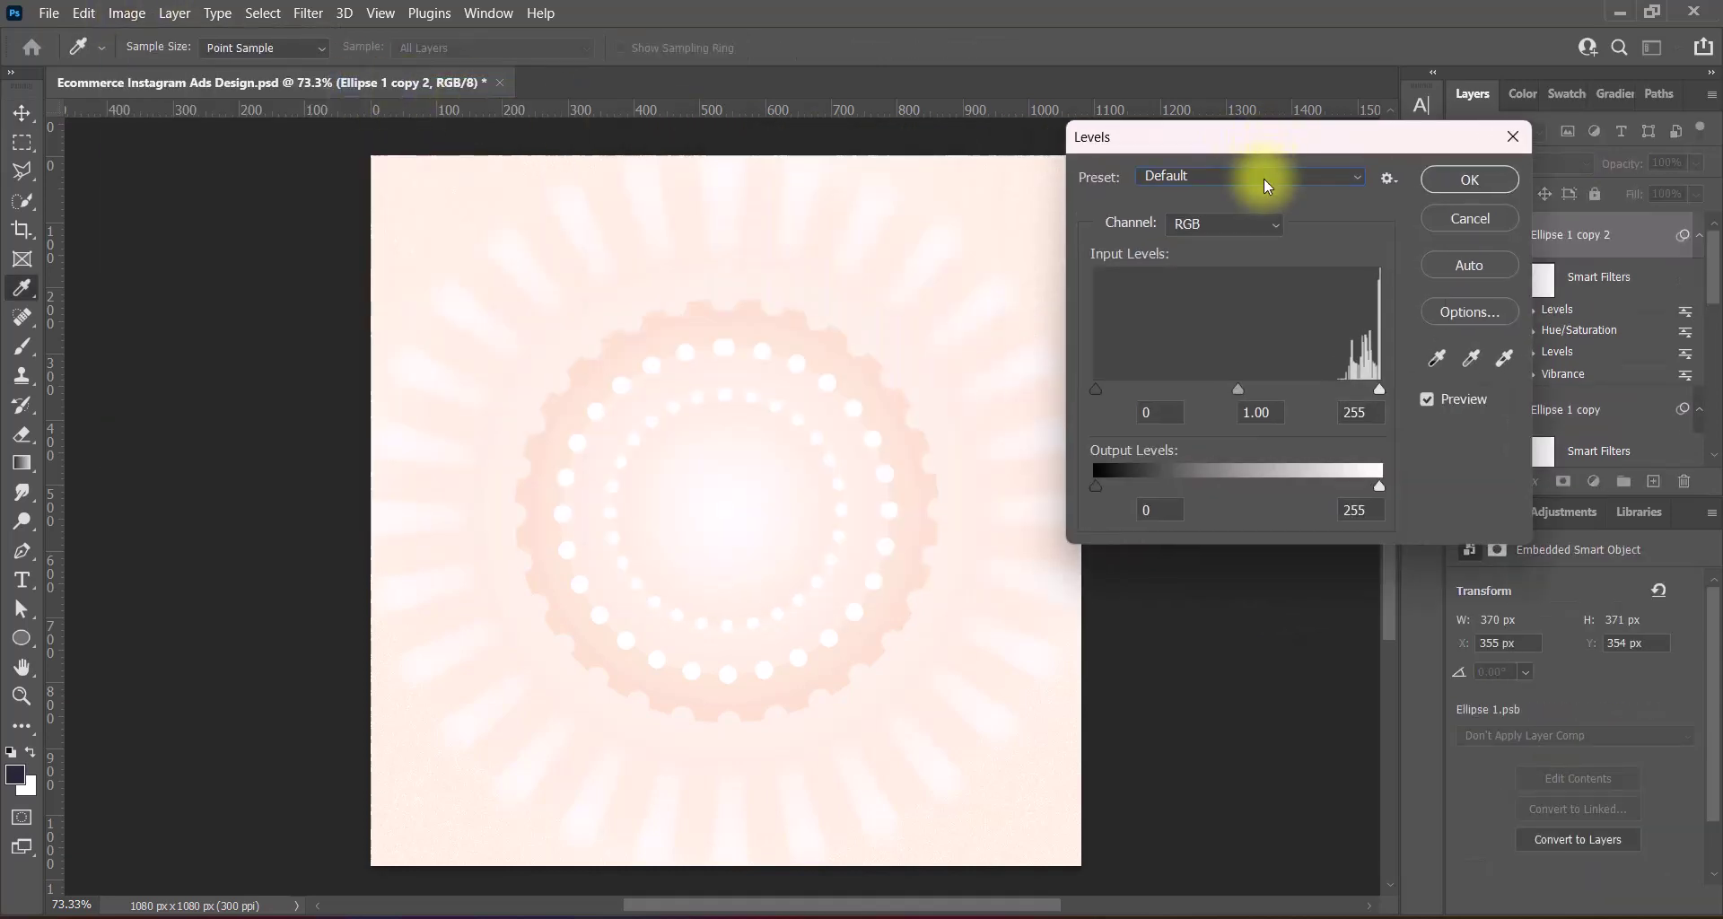
{"action": "left_click", "coordinate": [1262, 176]}
{"action": "left_click", "coordinate": [1236, 261]}
{"action": "left_click", "coordinate": [1247, 176]}
{"action": "left_click", "coordinate": [1235, 261]}
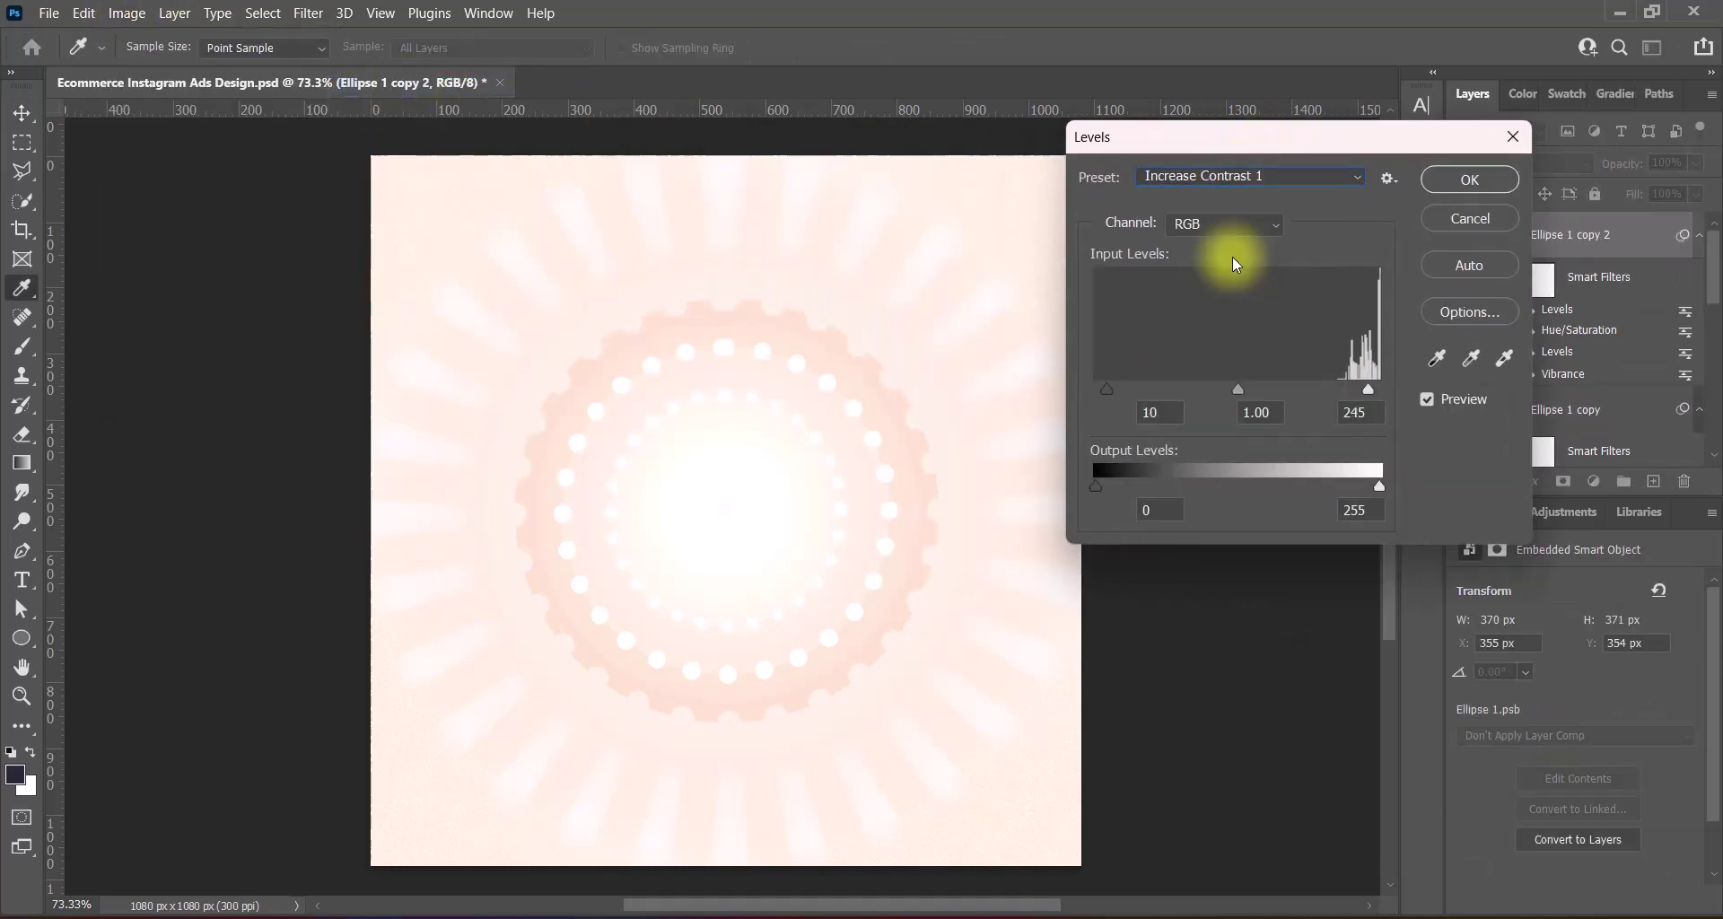
{"action": "left_click", "coordinate": [1476, 178]}
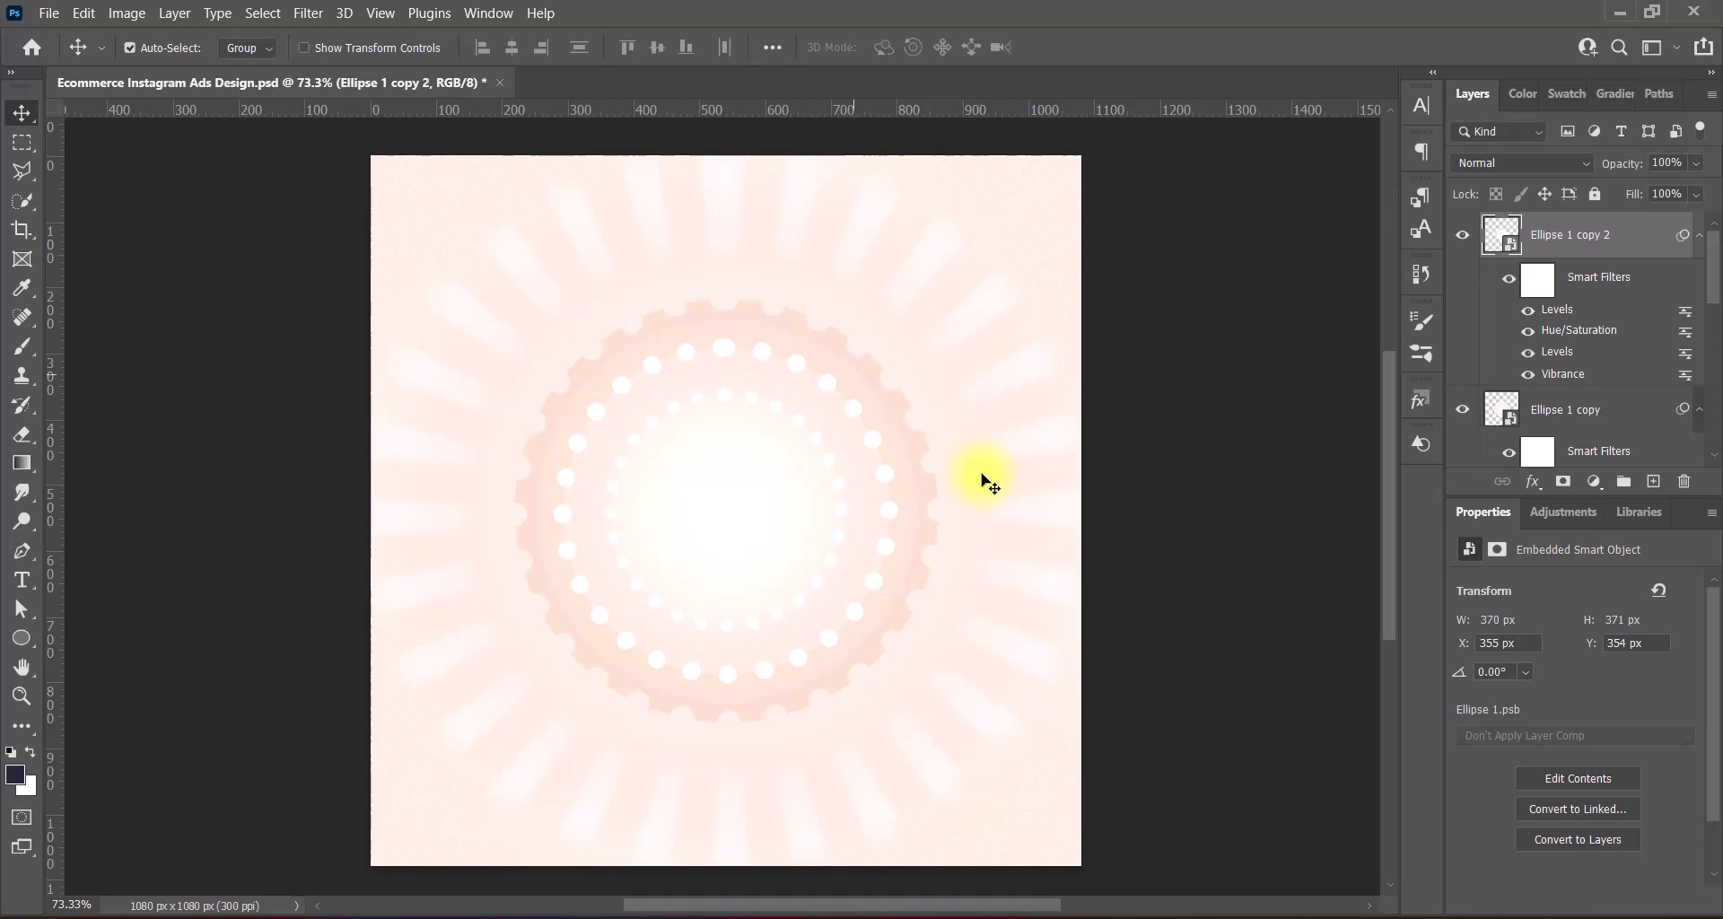
{"action": "scroll", "coordinate": [1499, 372], "scroll_direction": "down", "scroll_amount": 5}
Shrink the Group 1 copy rays layer to about 899 px, centred on the canvas
{"action": "left_click", "coordinate": [1501, 379]}
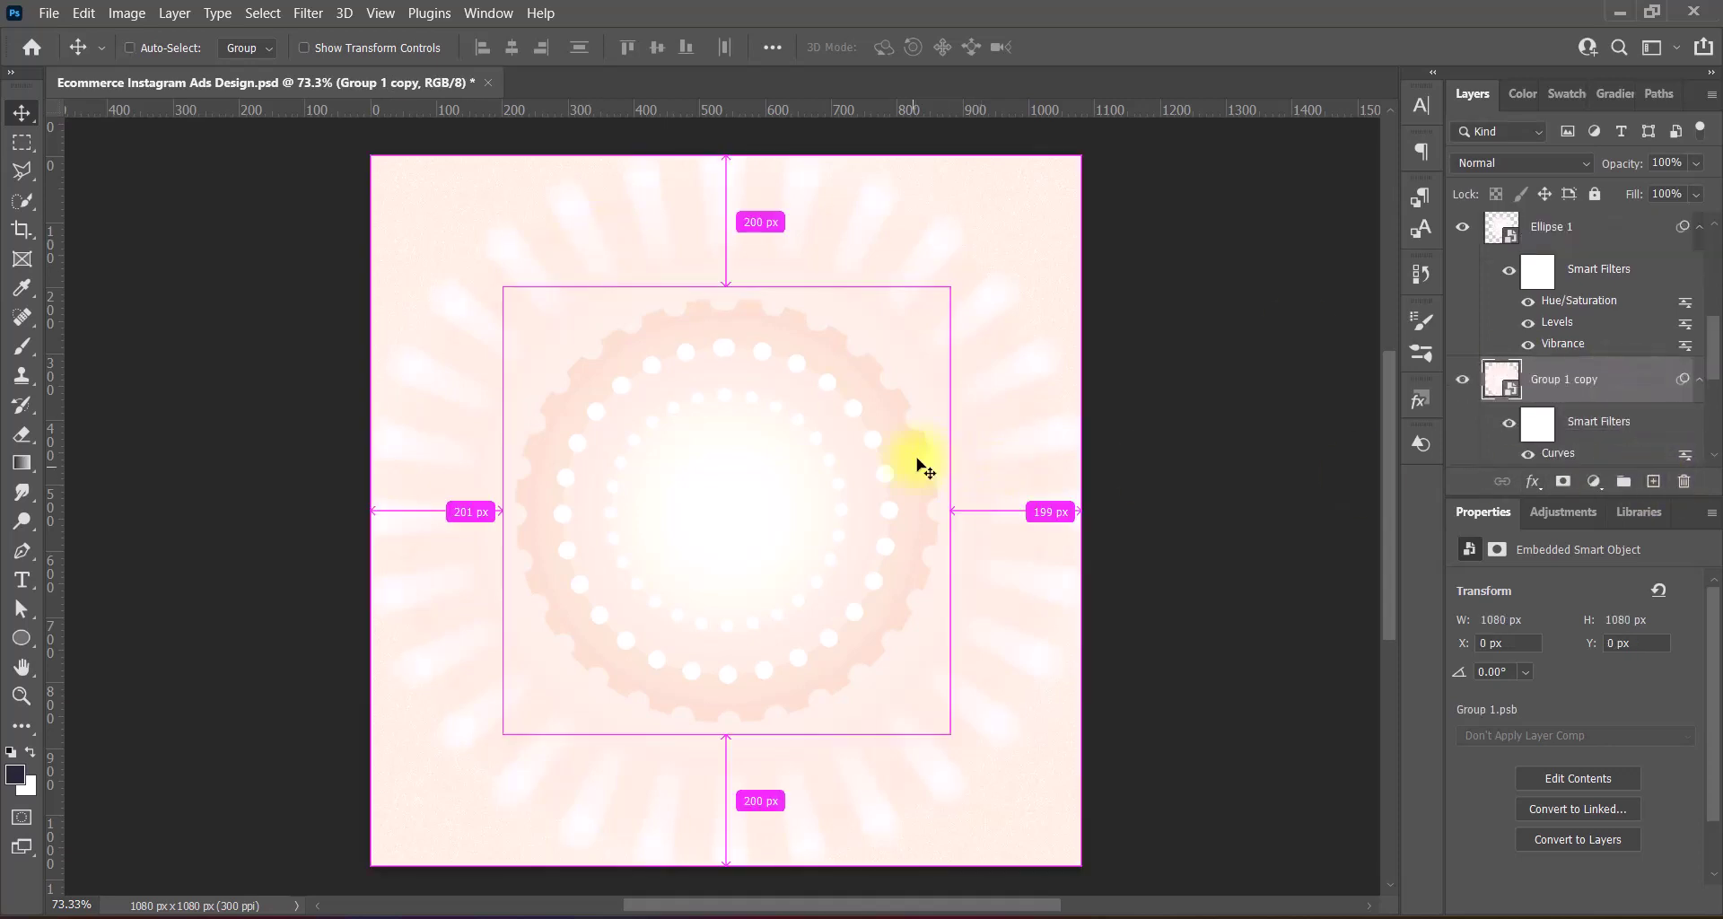
{"action": "key", "text": "ctrl+t"}
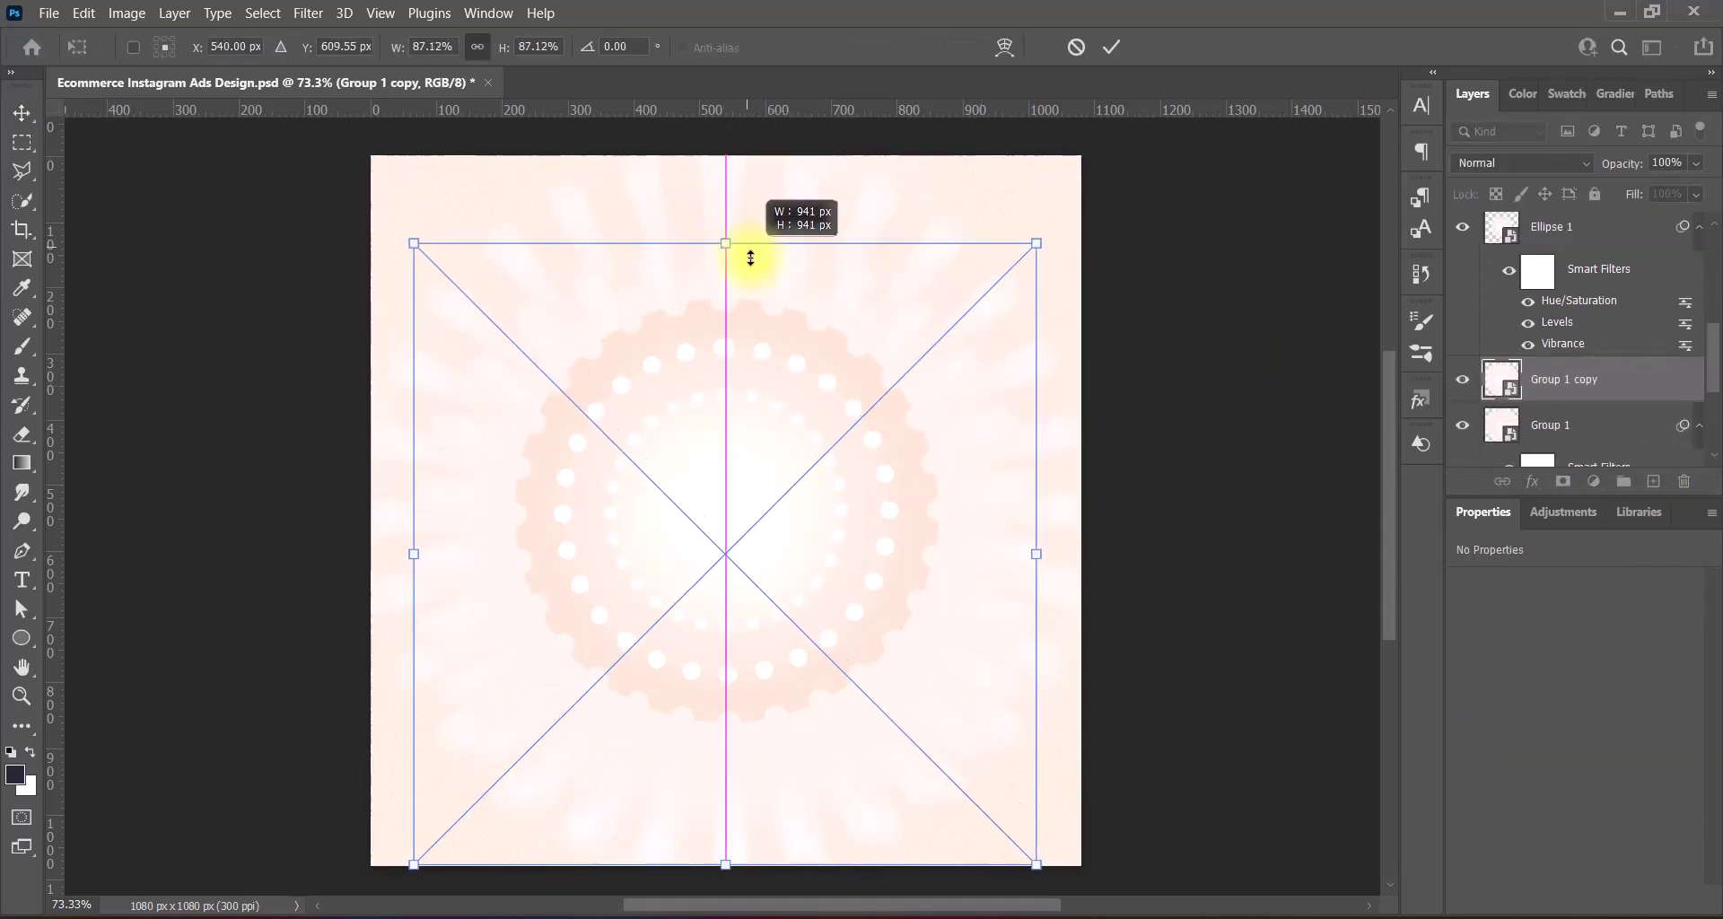
{"action": "left_click_drag", "start_coordinate": [737, 170], "coordinate": [747, 274]}
{"action": "left_click_drag", "start_coordinate": [796, 589], "coordinate": [780, 526]}
{"action": "key", "text": "Return"}
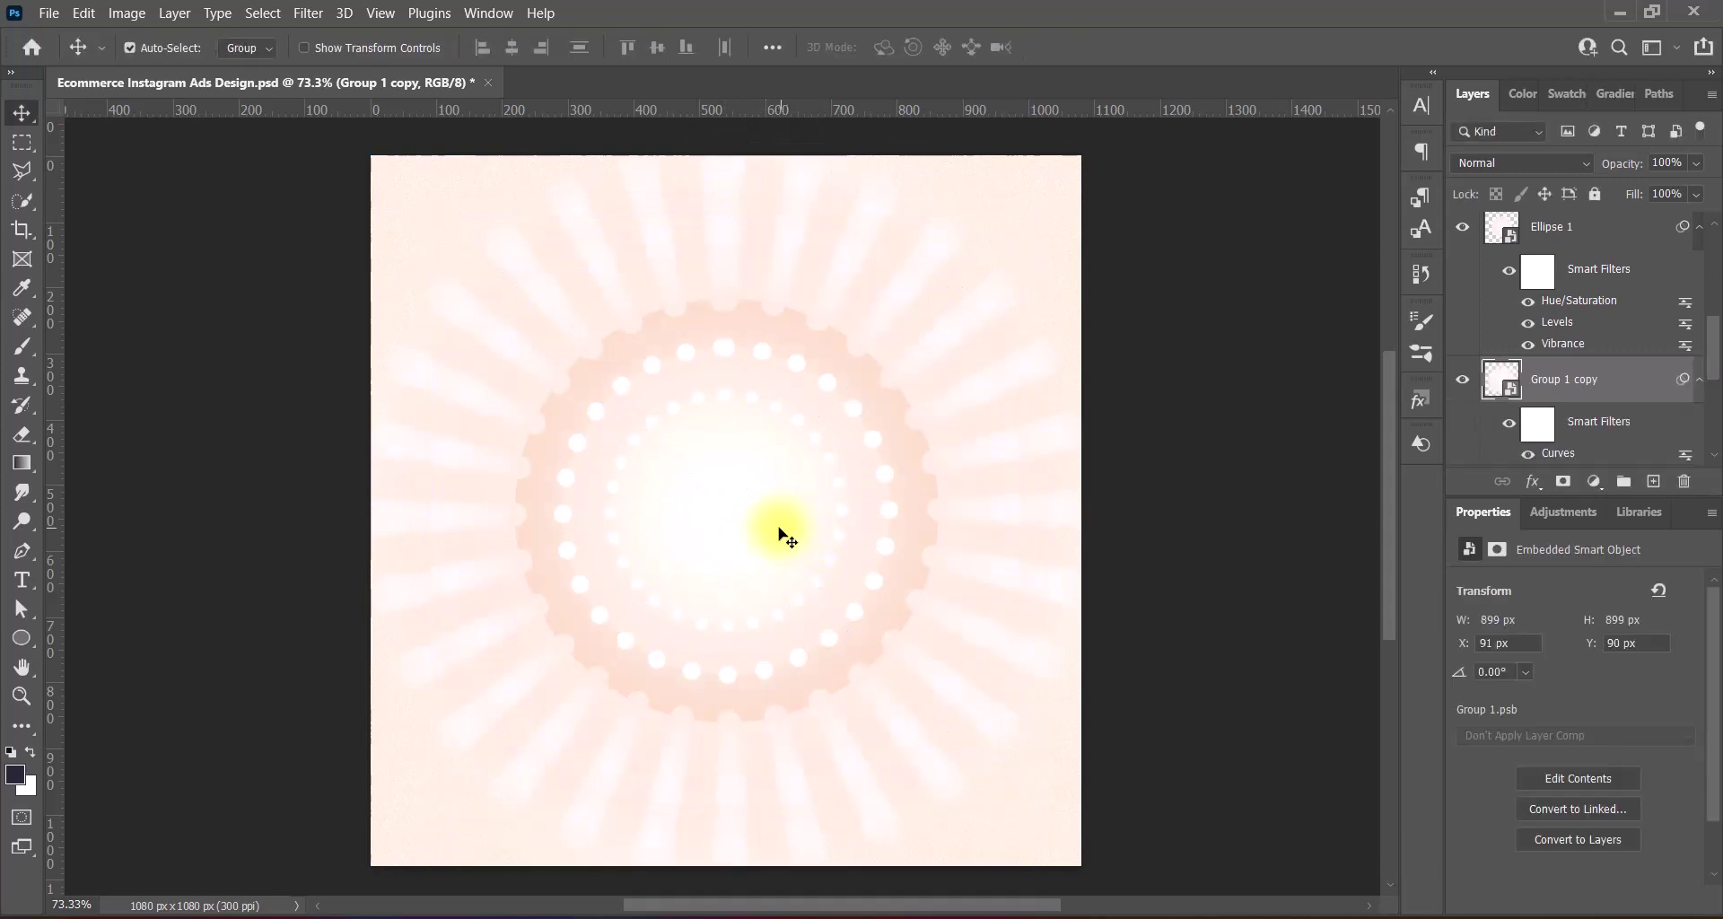
Set Group 1 copy to Multiply, compare with Ellipse 1 hidden, and disable layer auto-select
{"action": "left_click", "coordinate": [1522, 162]}
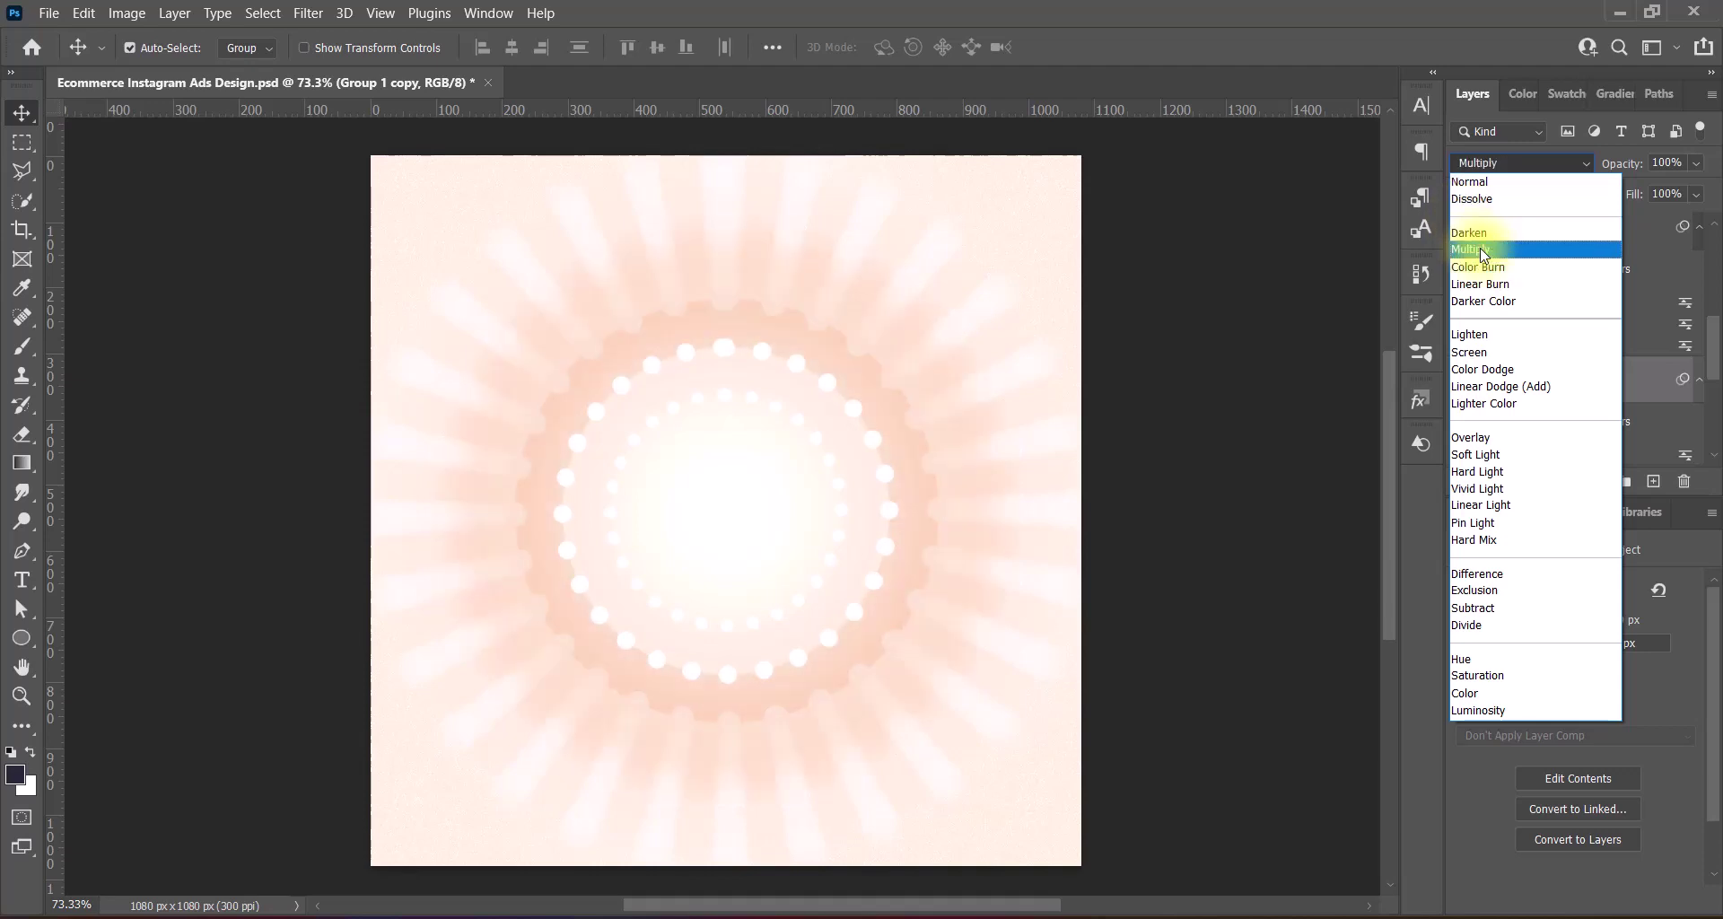
{"action": "left_click", "coordinate": [1479, 250]}
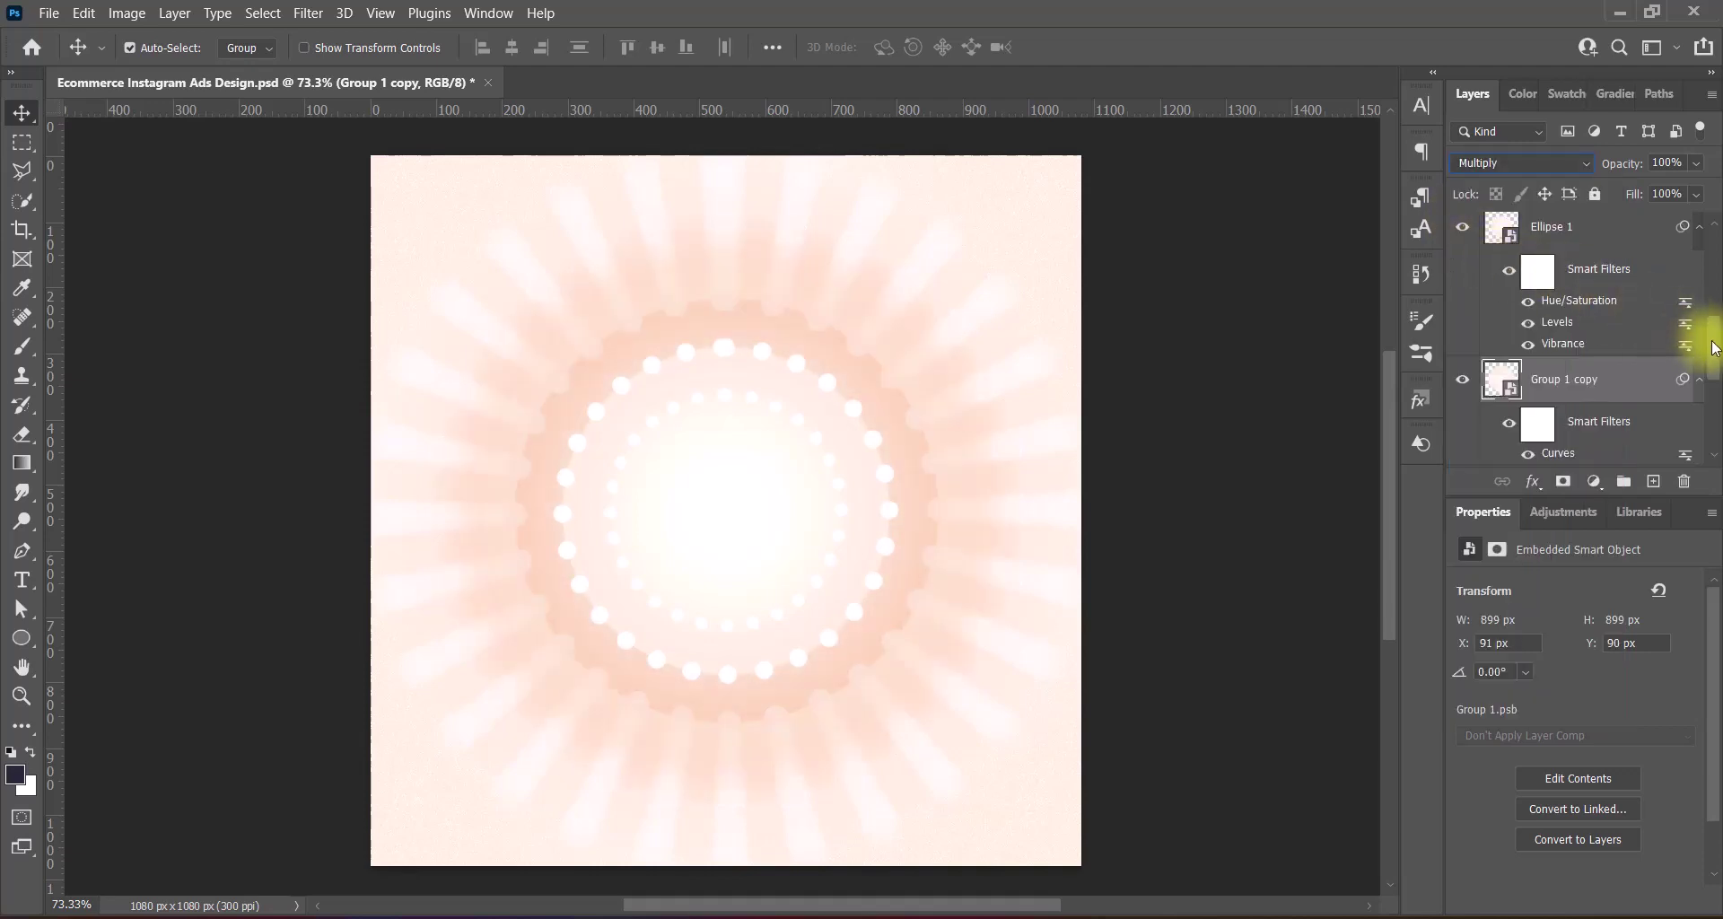
{"action": "scroll", "coordinate": [1696, 323], "scroll_direction": "up", "scroll_amount": 2}
{"action": "left_click", "coordinate": [1476, 376]}
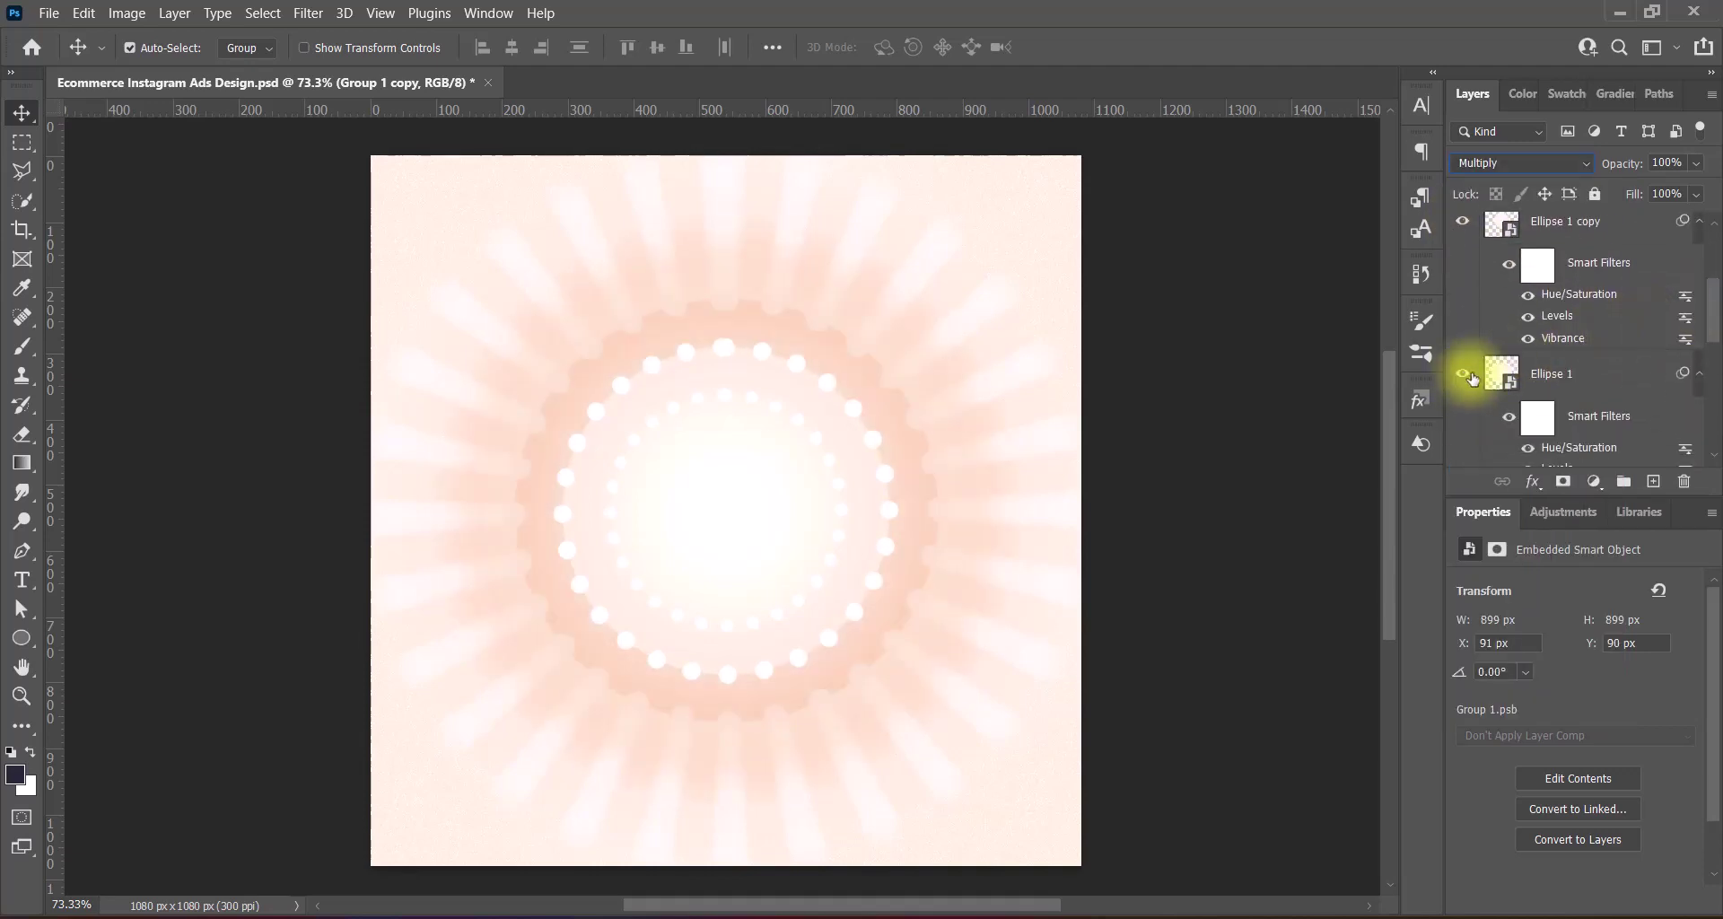
{"action": "scroll", "coordinate": [1687, 354], "scroll_direction": "down", "scroll_amount": 3}
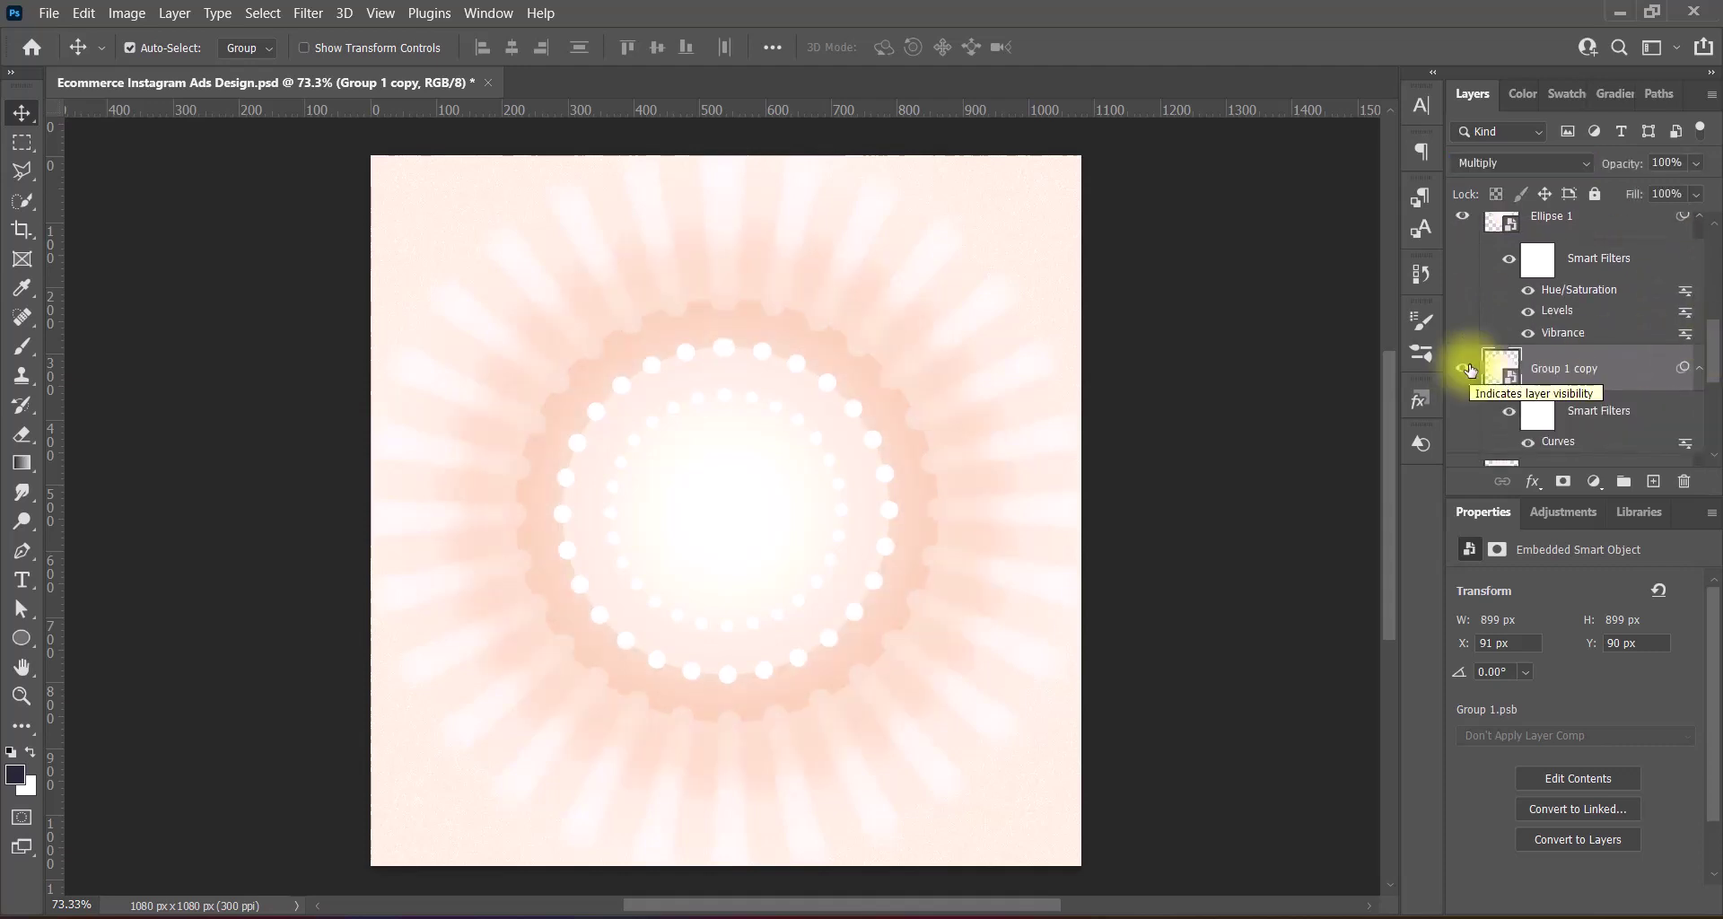
{"action": "scroll", "coordinate": [1566, 296], "scroll_direction": "down", "scroll_amount": 3}
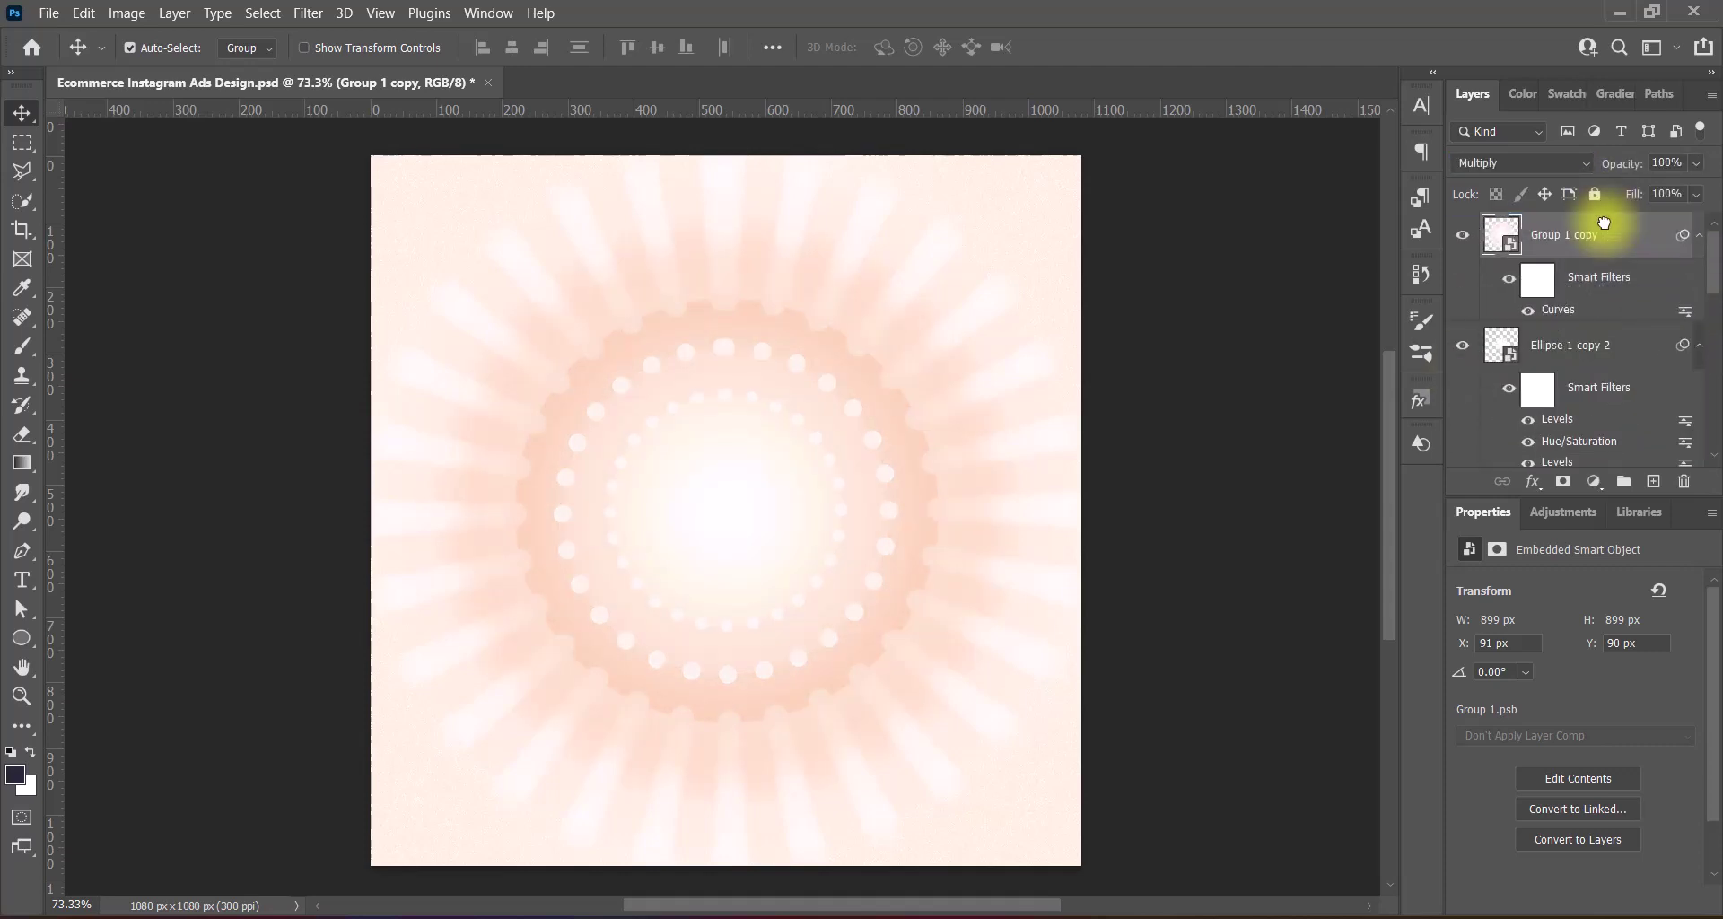
{"action": "left_click", "coordinate": [1196, 427], "text": "ctrl"}
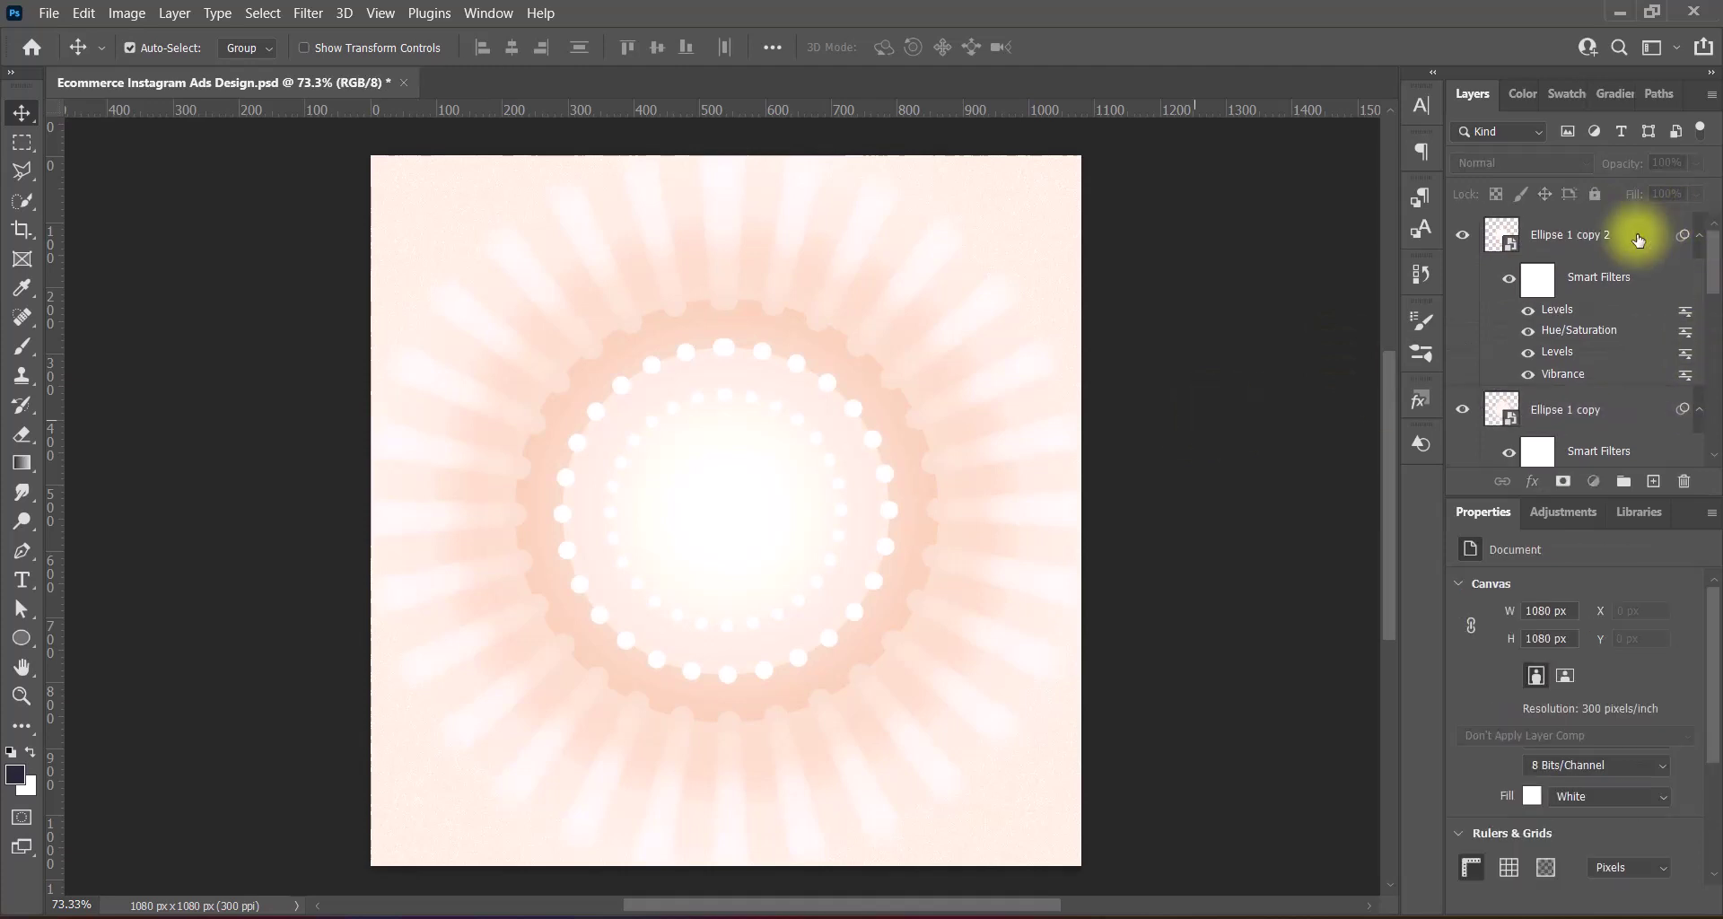
{"action": "scroll", "coordinate": [1700, 359], "scroll_direction": "down", "scroll_amount": 4}
Nudge the Group 1 rays layer back to the canvas centre
{"action": "left_click", "coordinate": [1606, 257]}
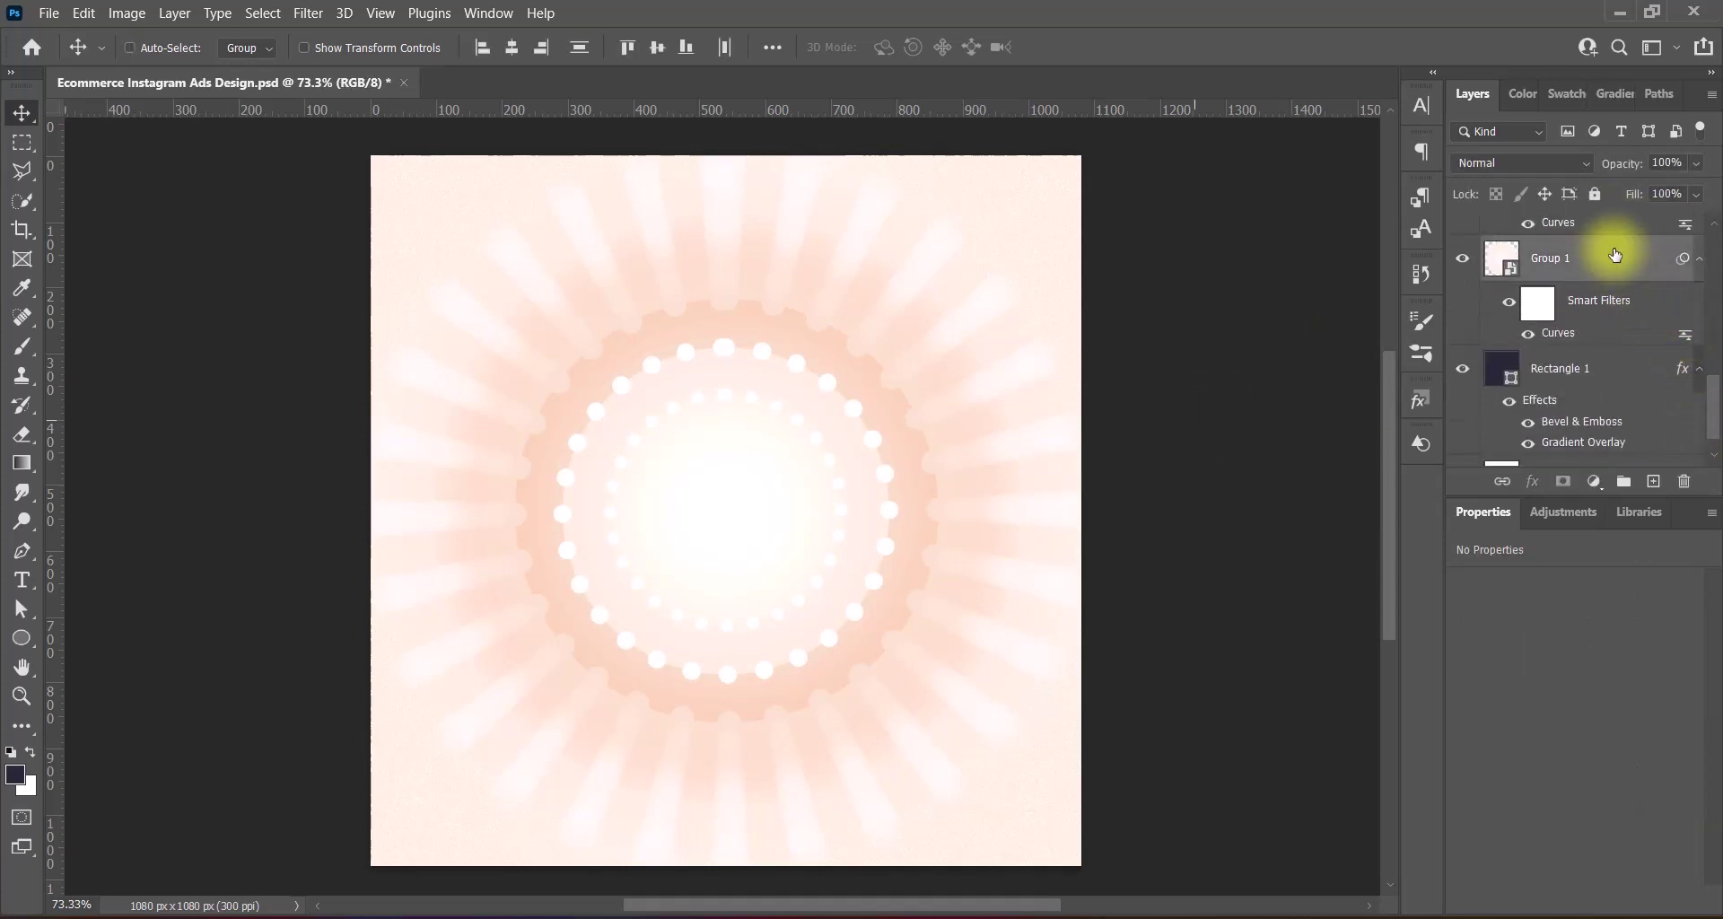
{"action": "key", "text": "ctrl+t"}
{"action": "left_click", "coordinate": [911, 485]}
{"action": "left_click_drag", "start_coordinate": [752, 539], "coordinate": [748, 536]}
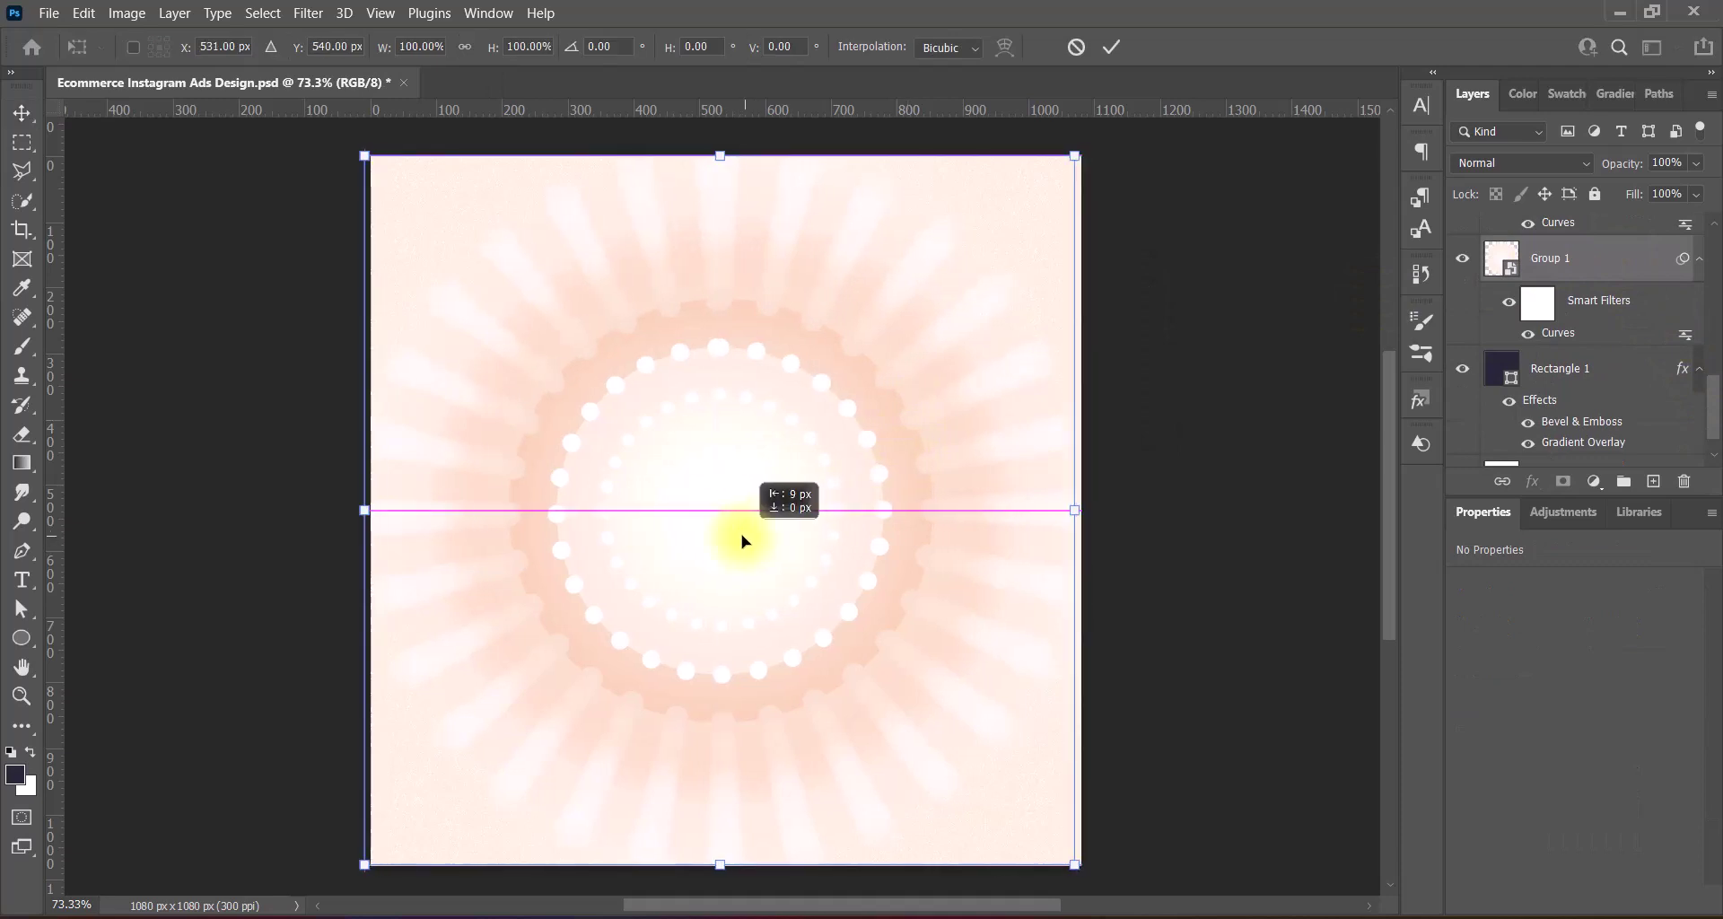
{"action": "key", "text": "Return"}
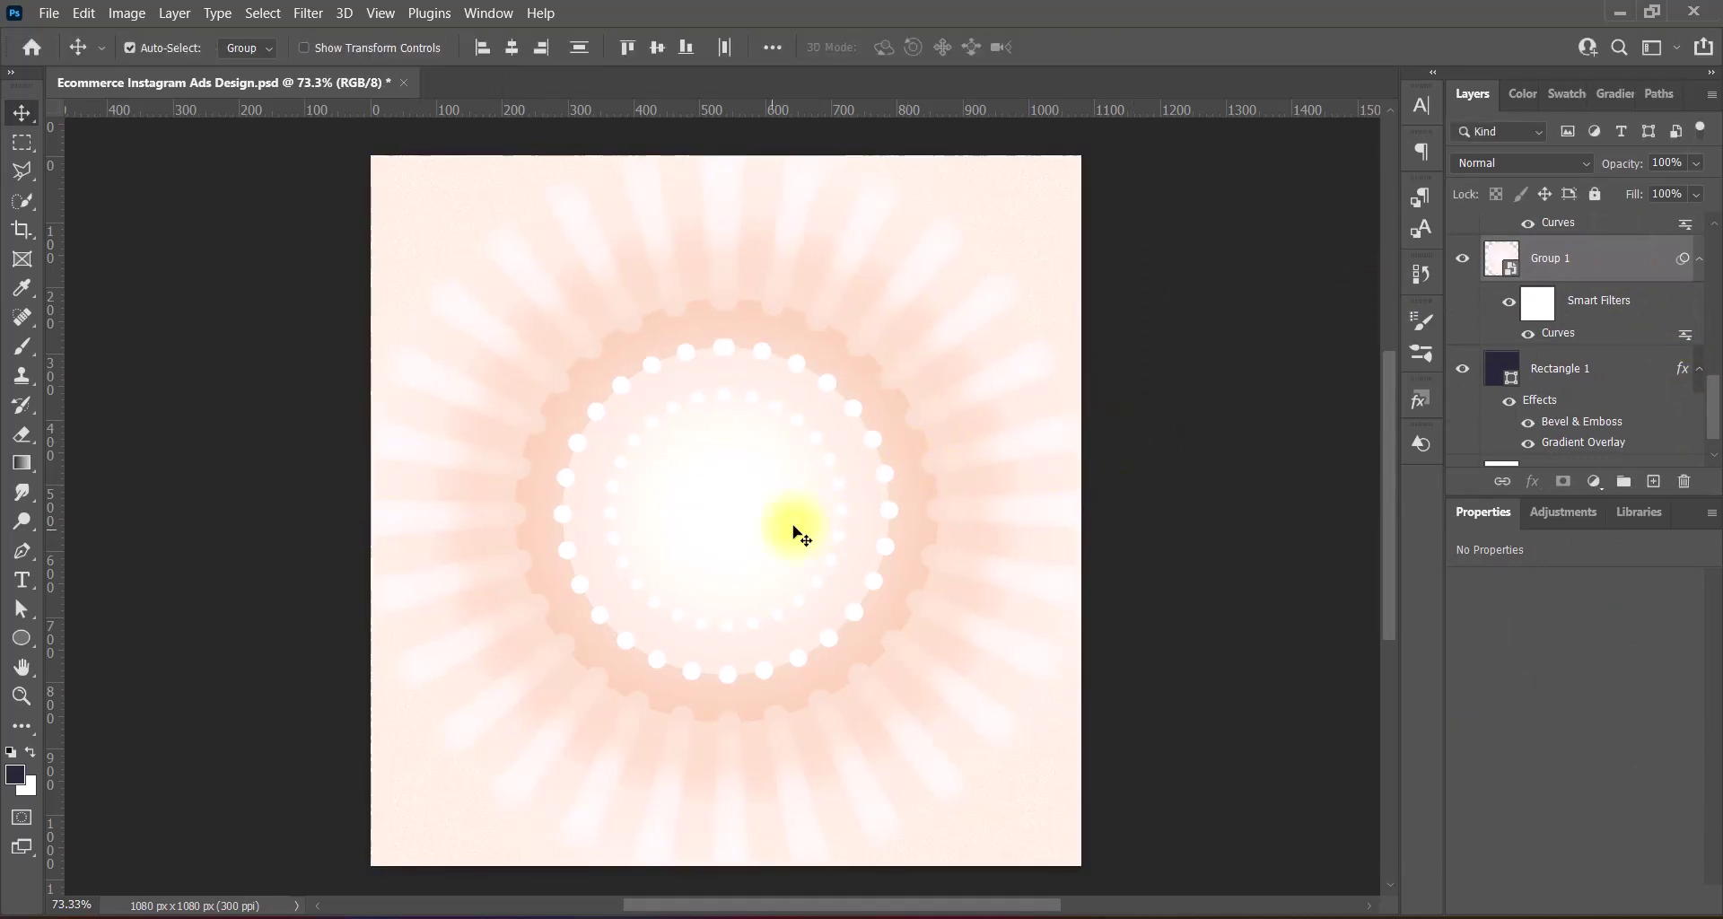
Scale the Group 1 rays to about 97% and paste in the cake photo
{"action": "key", "text": "ctrl+t"}
{"action": "left_click", "coordinate": [897, 384]}
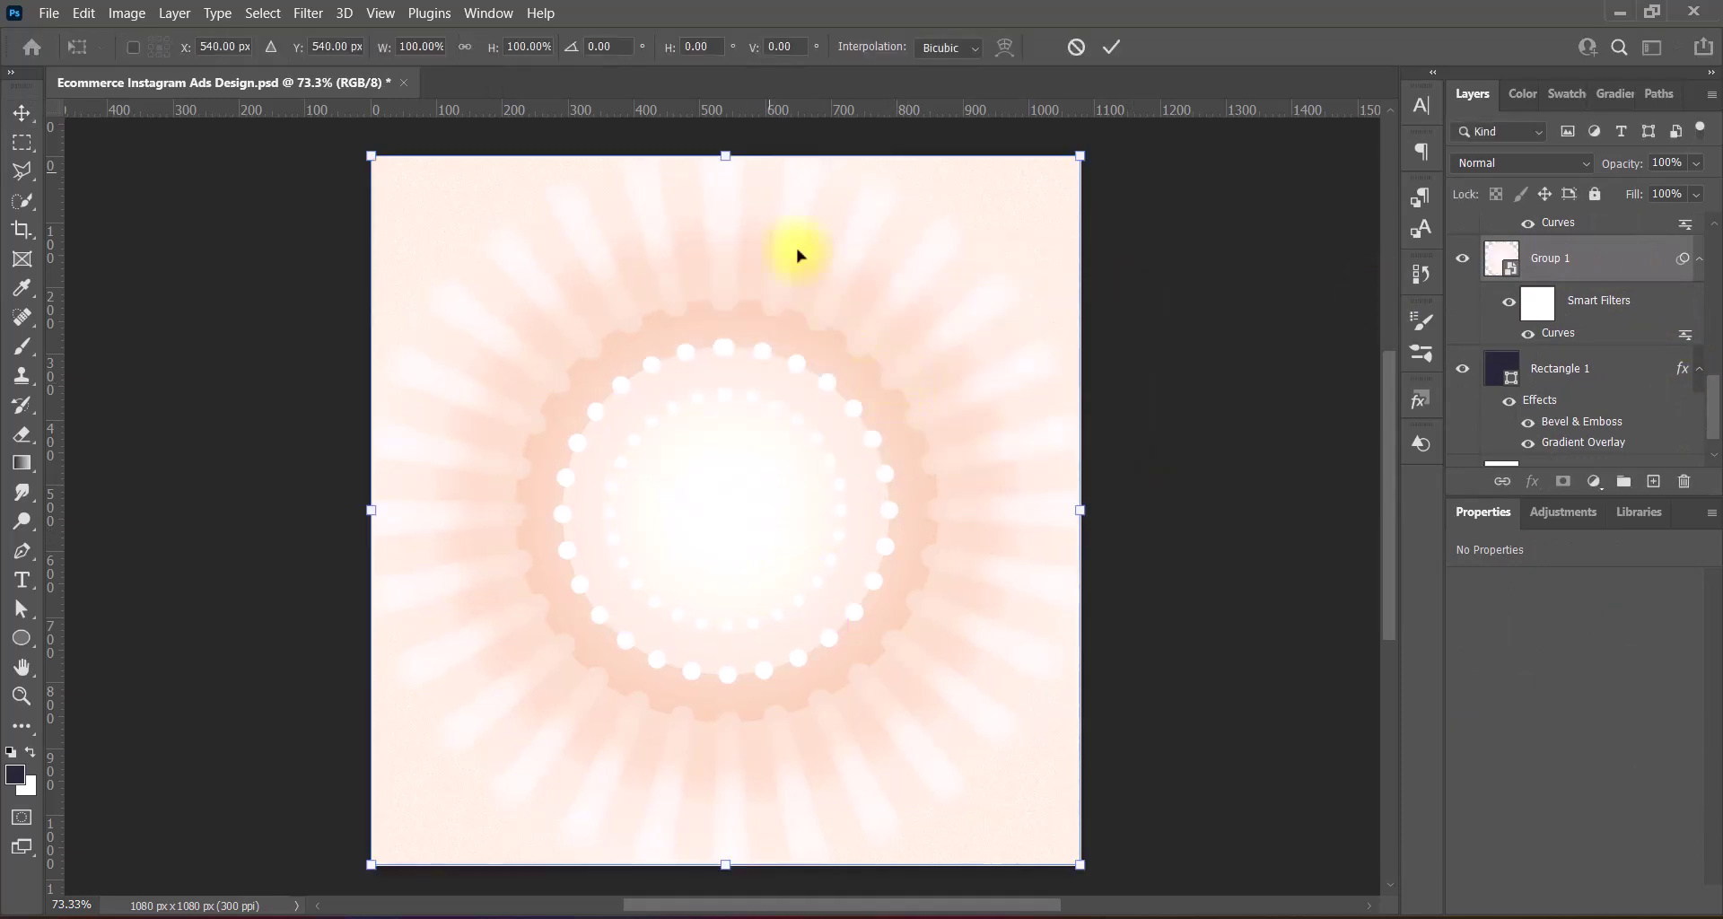
{"action": "left_click_drag", "start_coordinate": [725, 156], "coordinate": [731, 171]}
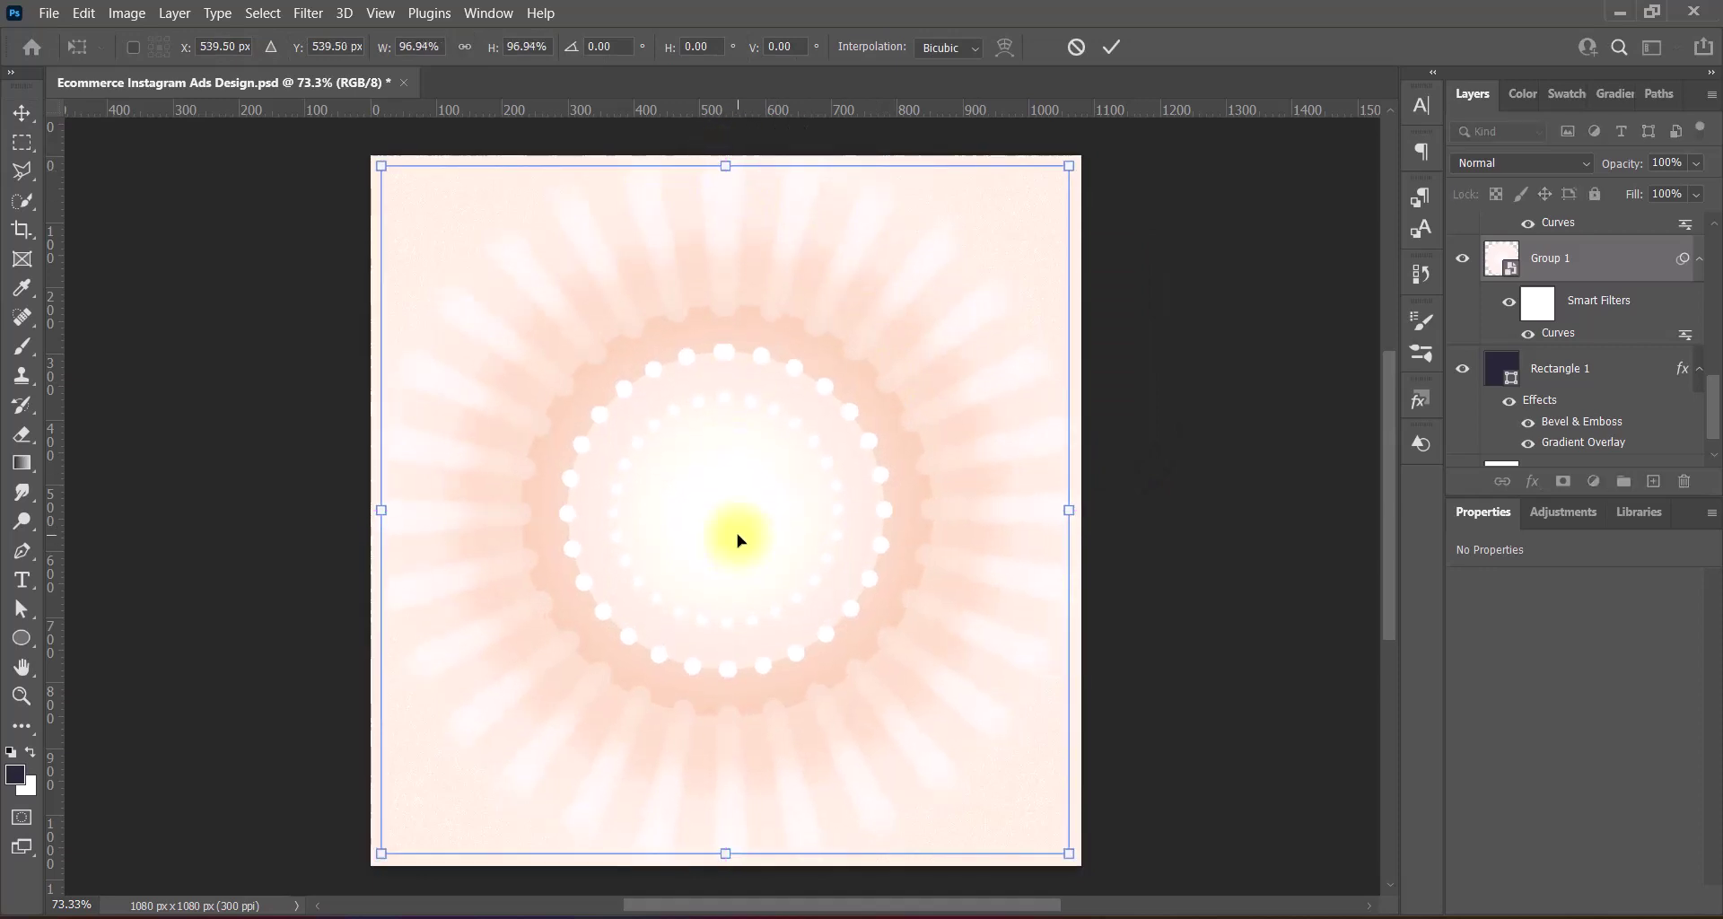
{"action": "key", "text": "Return"}
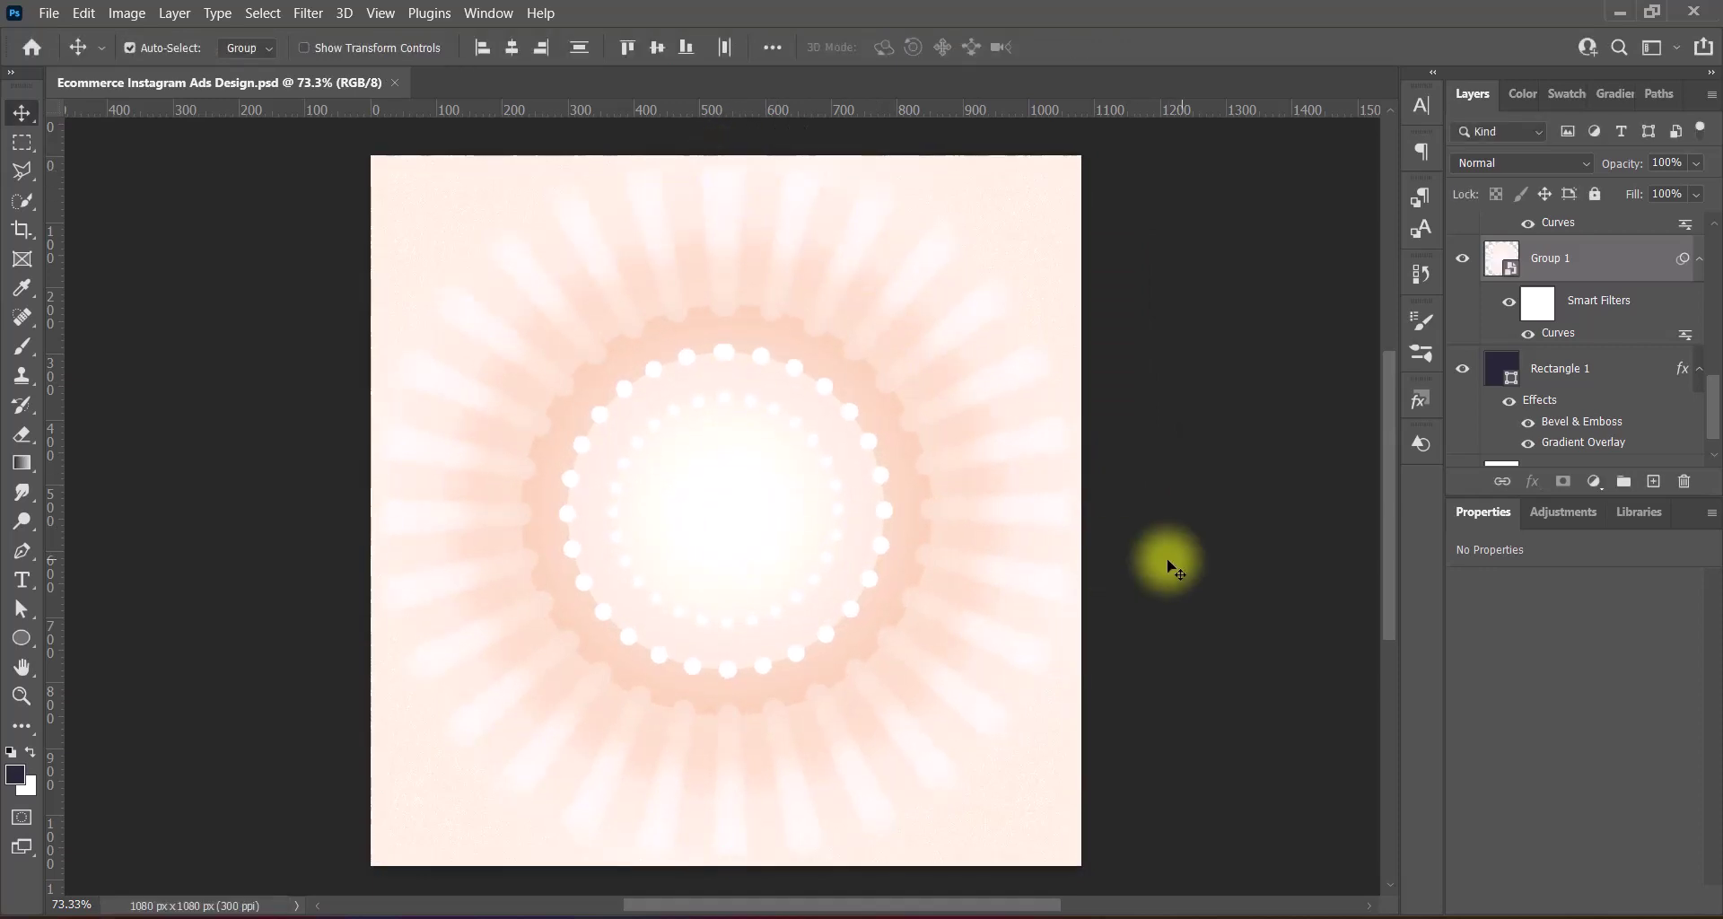
{"action": "key", "text": "ctrl+v"}
{"action": "key", "text": "ctrl+t"}
Scale the cake photo to about 76% (1519×759 px) and shift it right across the middle
{"action": "left_click_drag", "start_coordinate": [714, 206], "coordinate": [714, 388]}
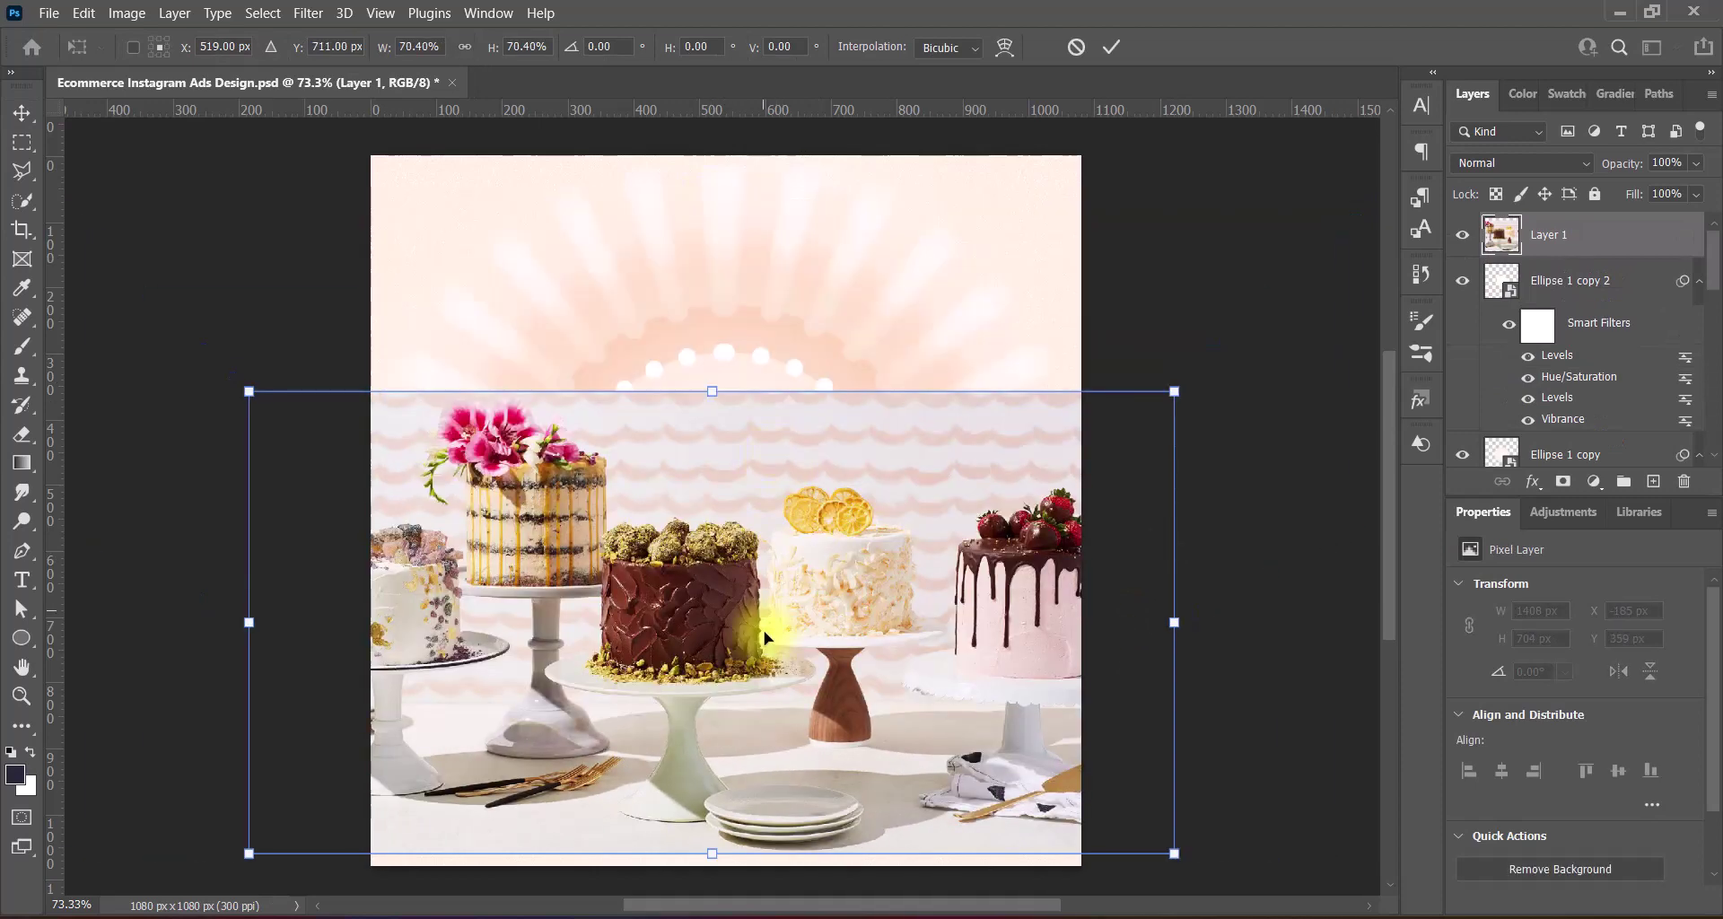
{"action": "mouse_move", "coordinate": [763, 632]}
{"action": "left_mouse_down"}
{"action": "mouse_move", "coordinate": [773, 504]}
{"action": "mouse_move", "coordinate": [779, 532]}
{"action": "left_mouse_up"}
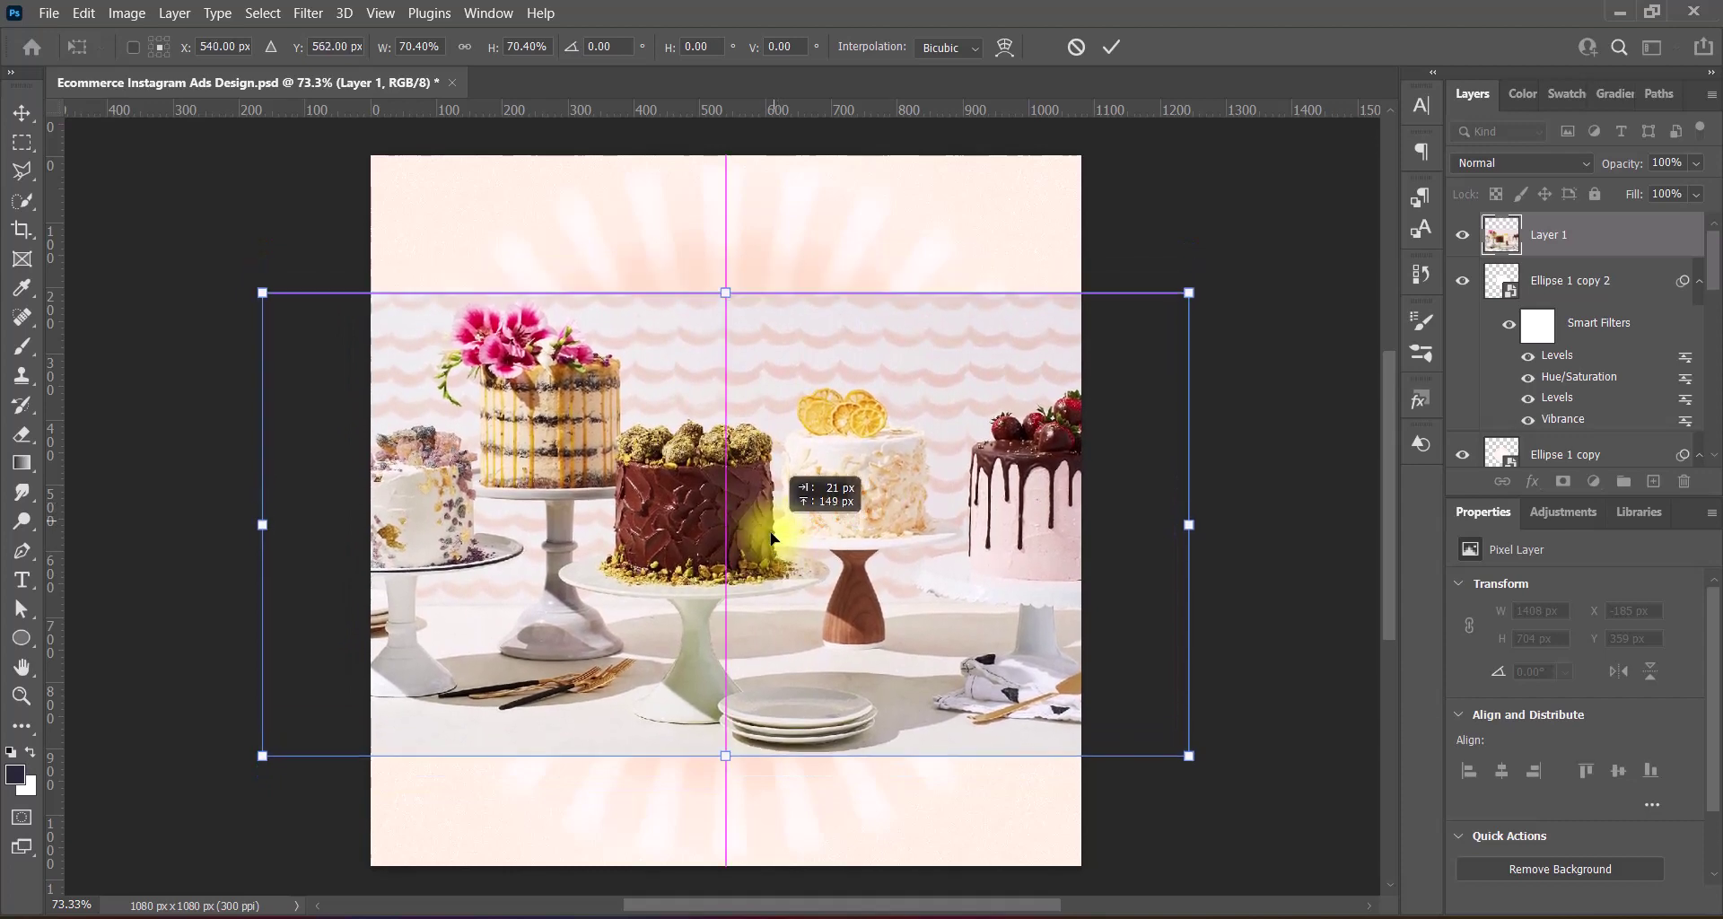
{"action": "left_click_drag", "start_coordinate": [779, 531], "coordinate": [775, 520]}
{"action": "left_click_drag", "start_coordinate": [286, 513], "coordinate": [340, 531]}
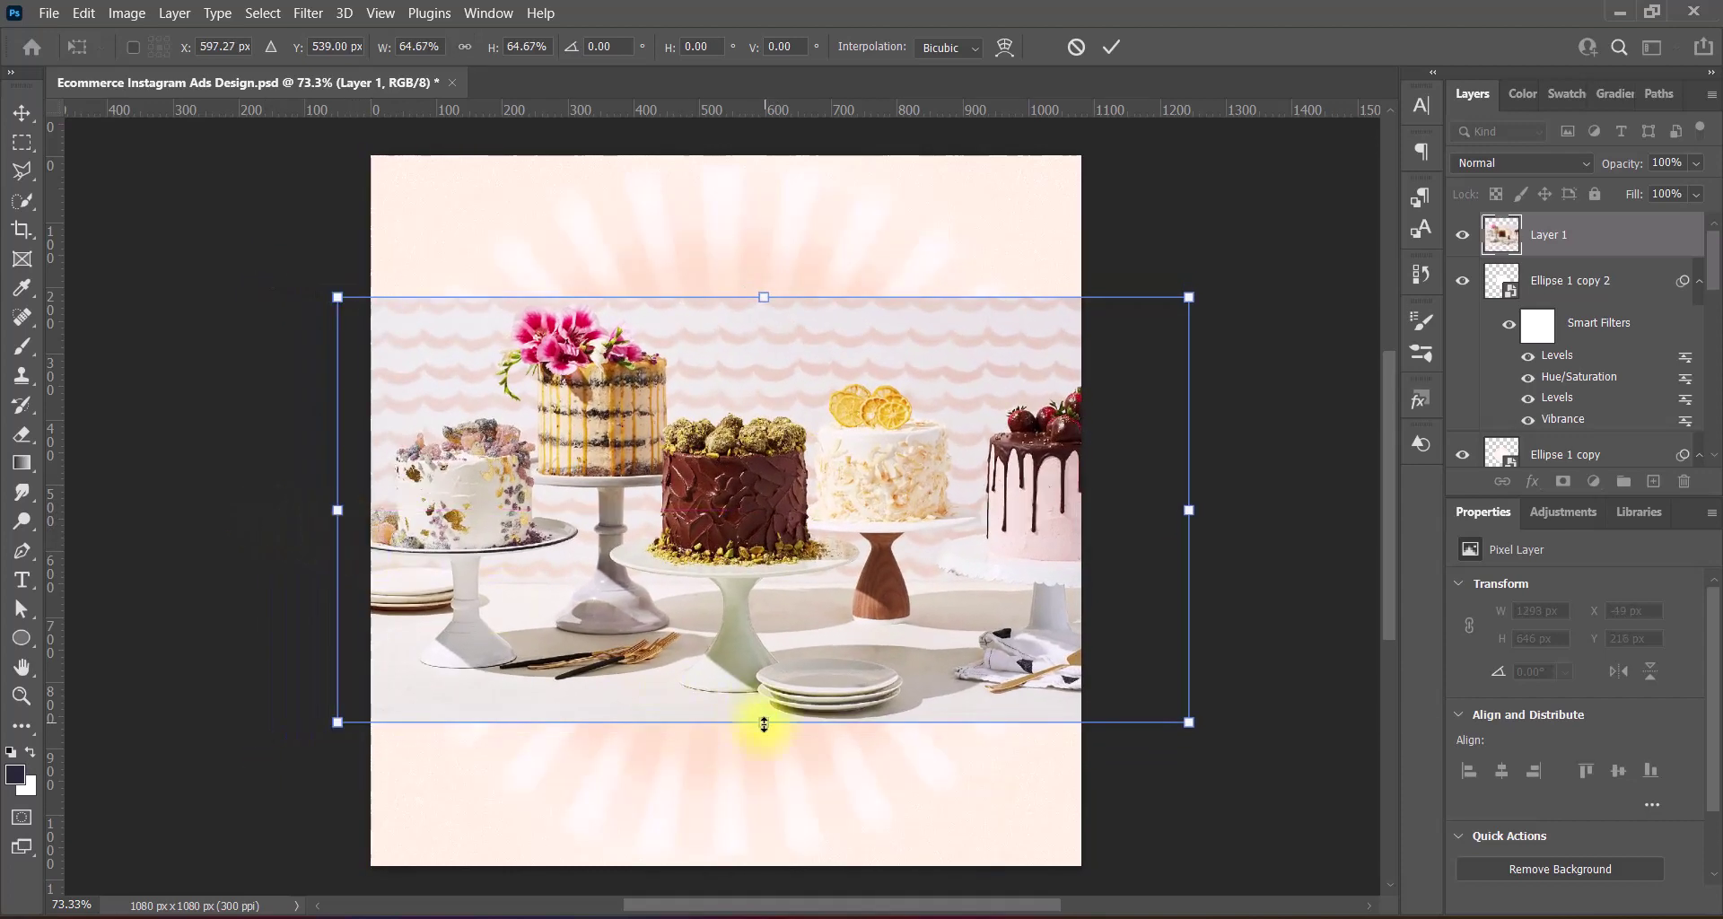
{"action": "left_click_drag", "start_coordinate": [764, 723], "coordinate": [764, 758]}
{"action": "mouse_move", "coordinate": [819, 633]}
{"action": "left_mouse_down"}
{"action": "mouse_move", "coordinate": [823, 599]}
{"action": "mouse_move", "coordinate": [749, 599]}
{"action": "mouse_move", "coordinate": [867, 612]}
{"action": "mouse_move", "coordinate": [865, 597]}
{"action": "left_mouse_up"}
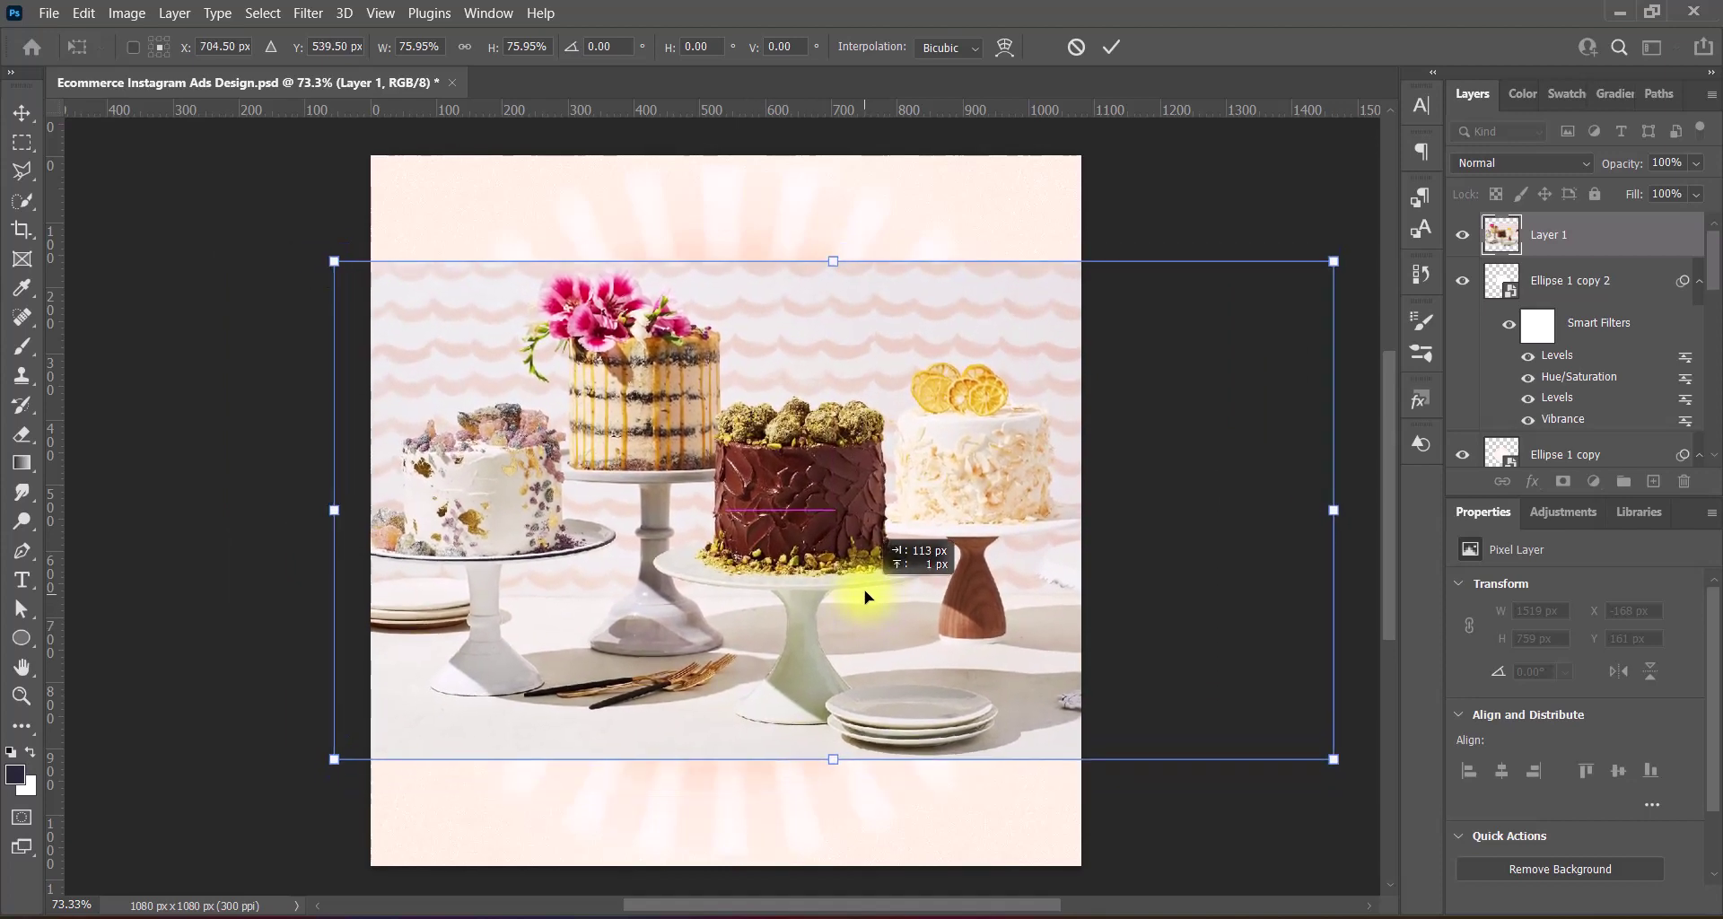
{"action": "key", "text": "Return"}
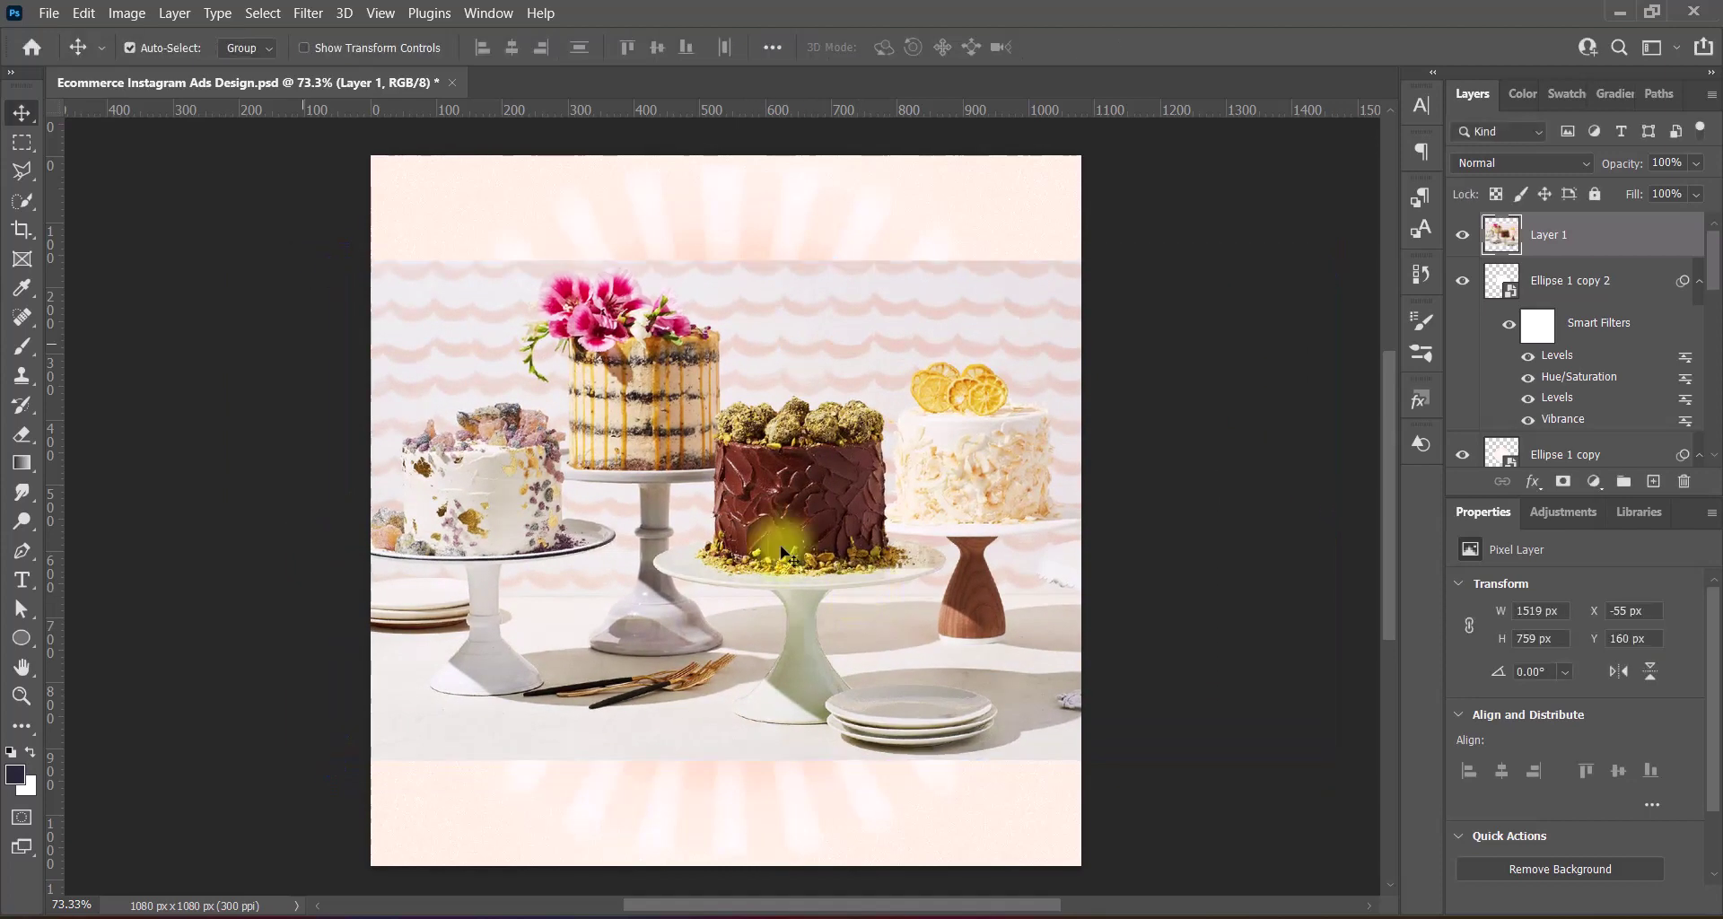
Boost the cake photo with the Hue/Saturation Increase Saturation preset
{"action": "left_click", "coordinate": [126, 12]}
{"action": "left_click", "coordinate": [449, 178]}
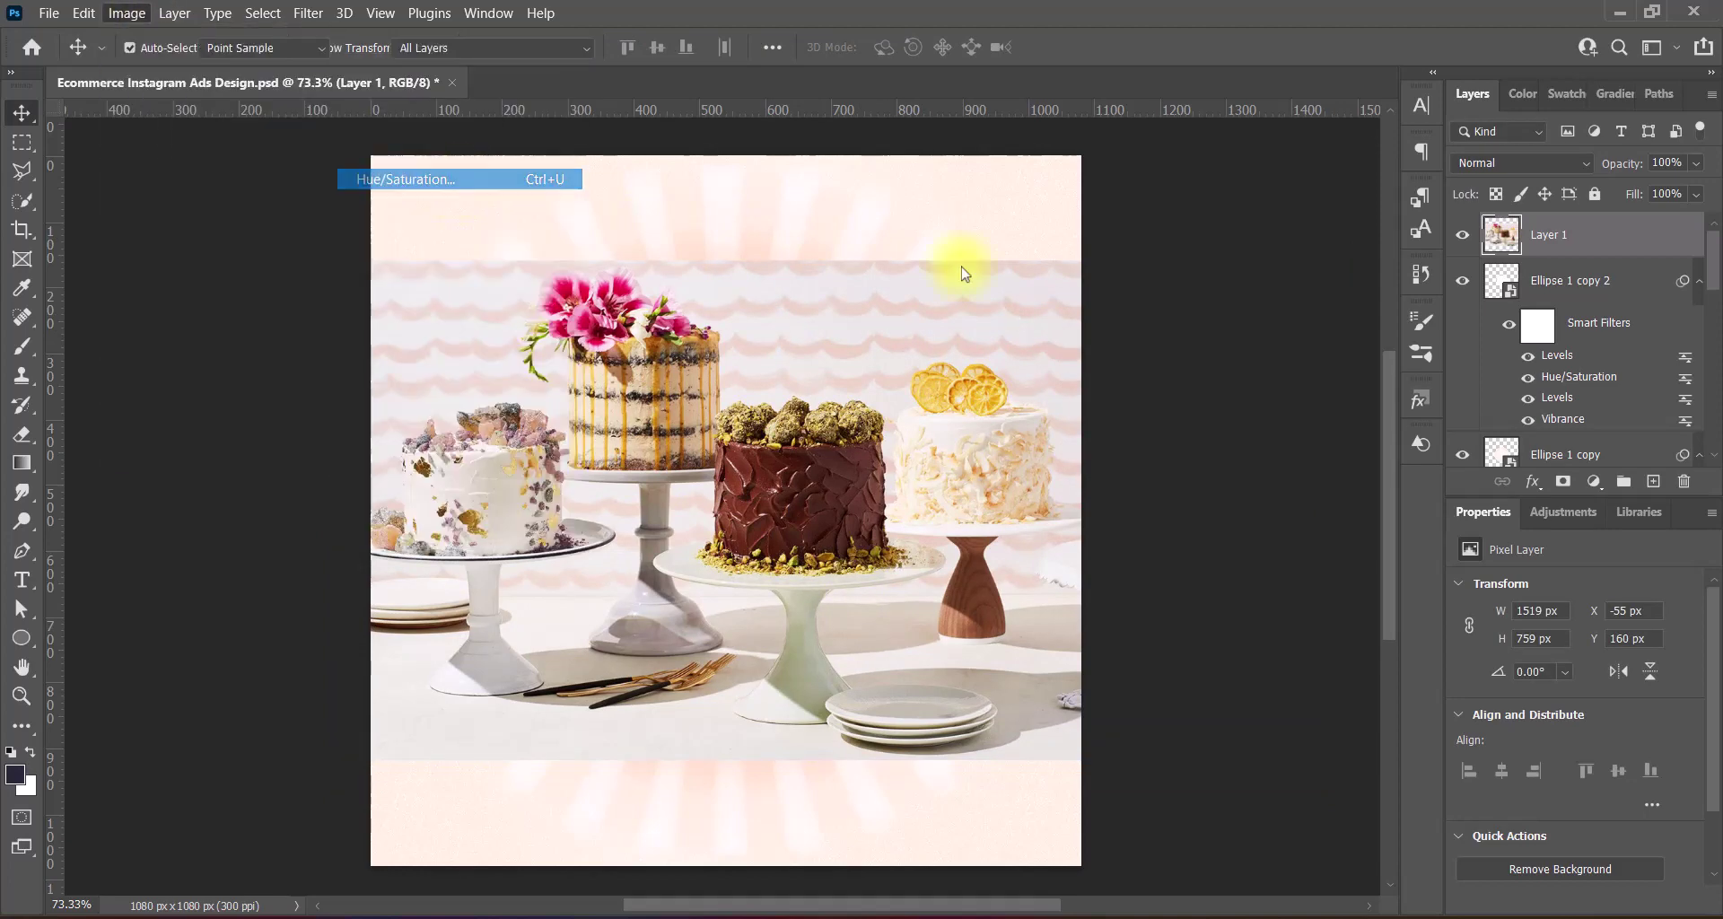
{"action": "left_click", "coordinate": [1274, 153]}
{"action": "left_click", "coordinate": [1249, 315]}
Raise the cake photo's vibrance to +100
{"action": "left_click", "coordinate": [1569, 120]}
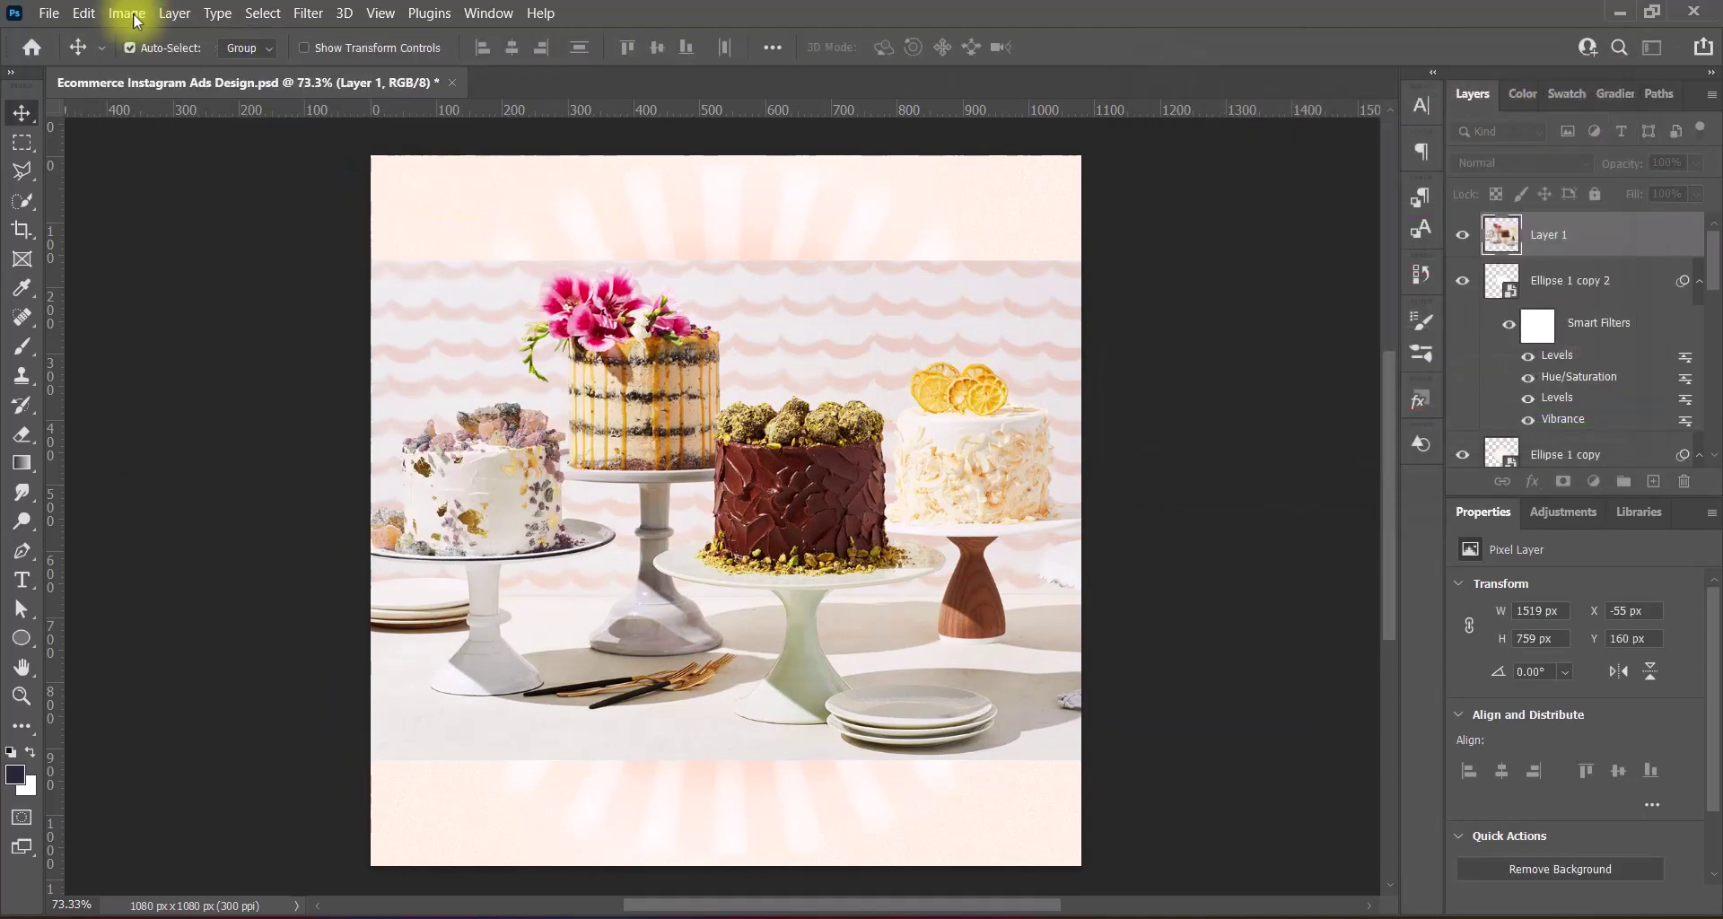
{"action": "left_click", "coordinate": [134, 19]}
{"action": "left_click", "coordinate": [449, 156]}
{"action": "left_click_drag", "start_coordinate": [1084, 229], "coordinate": [1311, 228]}
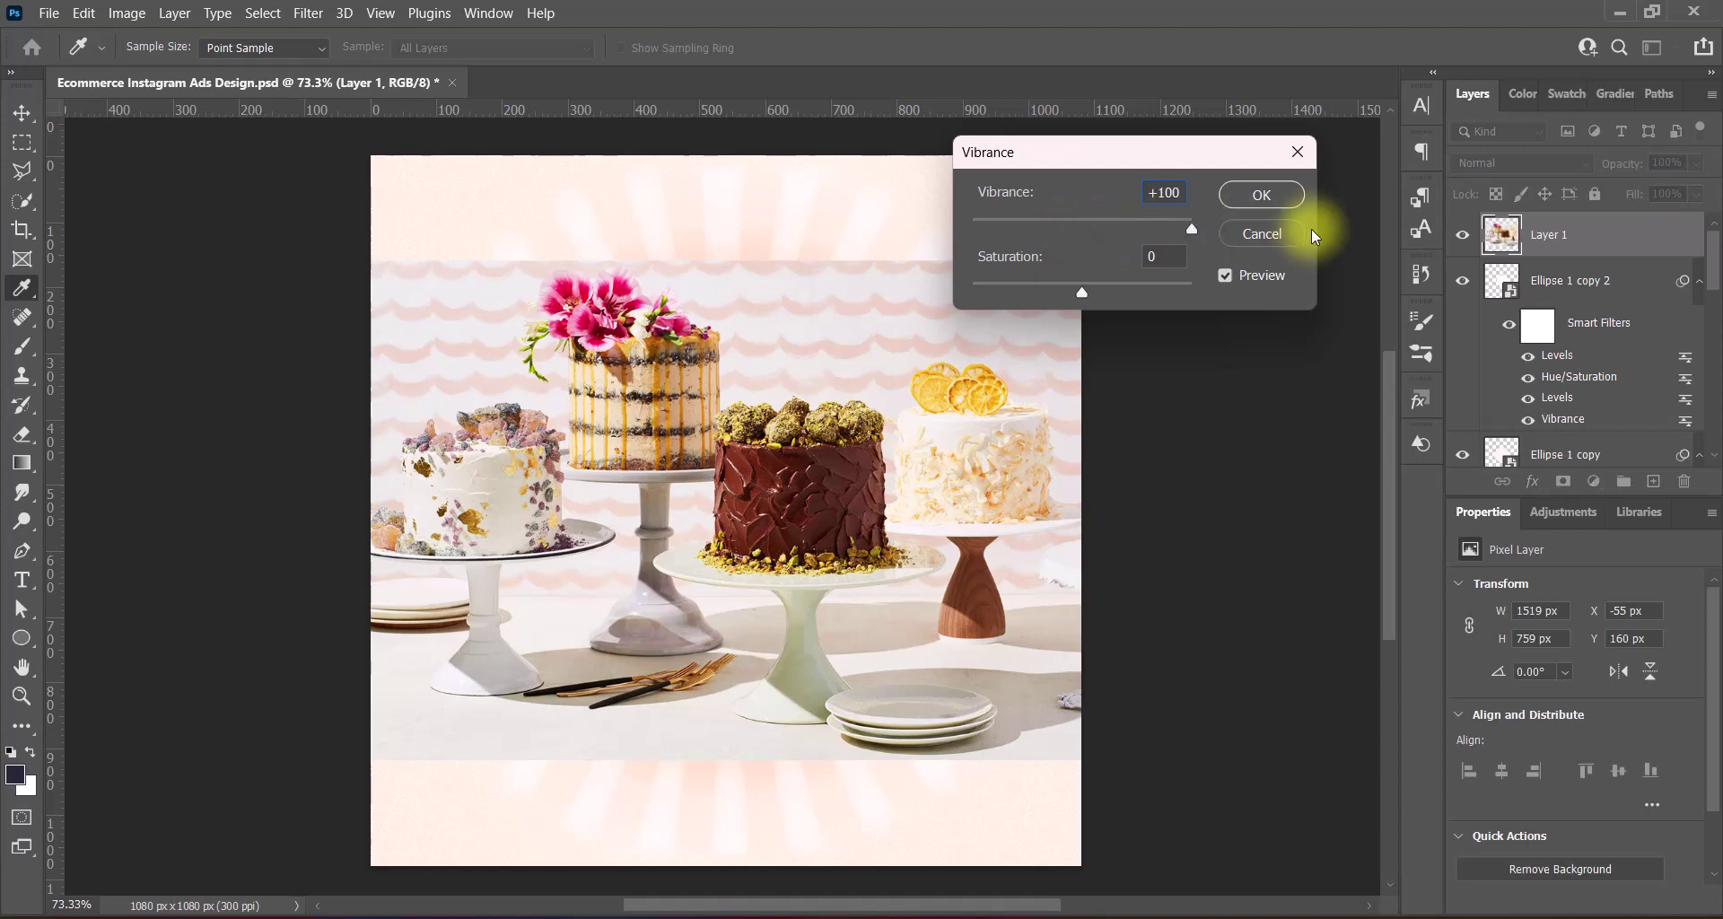
{"action": "left_click", "coordinate": [1240, 199]}
Apply the Increase Contrast 1 Levels preset to the cake photo
{"action": "left_click", "coordinate": [126, 14]}
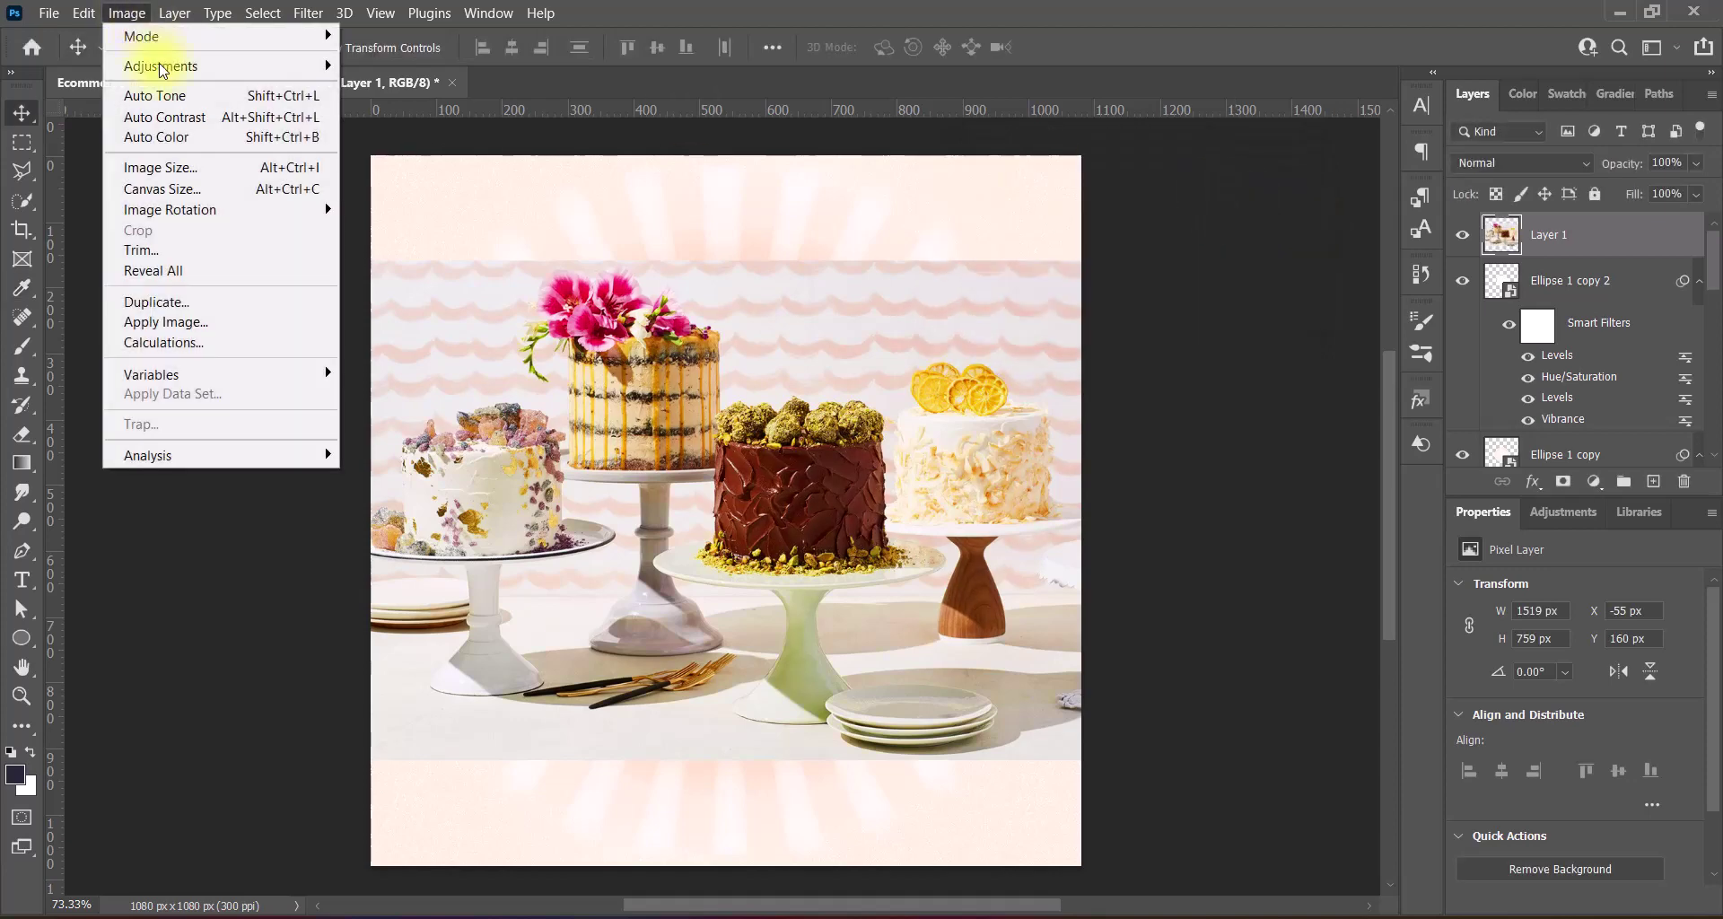
{"action": "left_click", "coordinate": [395, 83]}
{"action": "left_click", "coordinate": [1211, 153]}
{"action": "left_click", "coordinate": [1214, 239]}
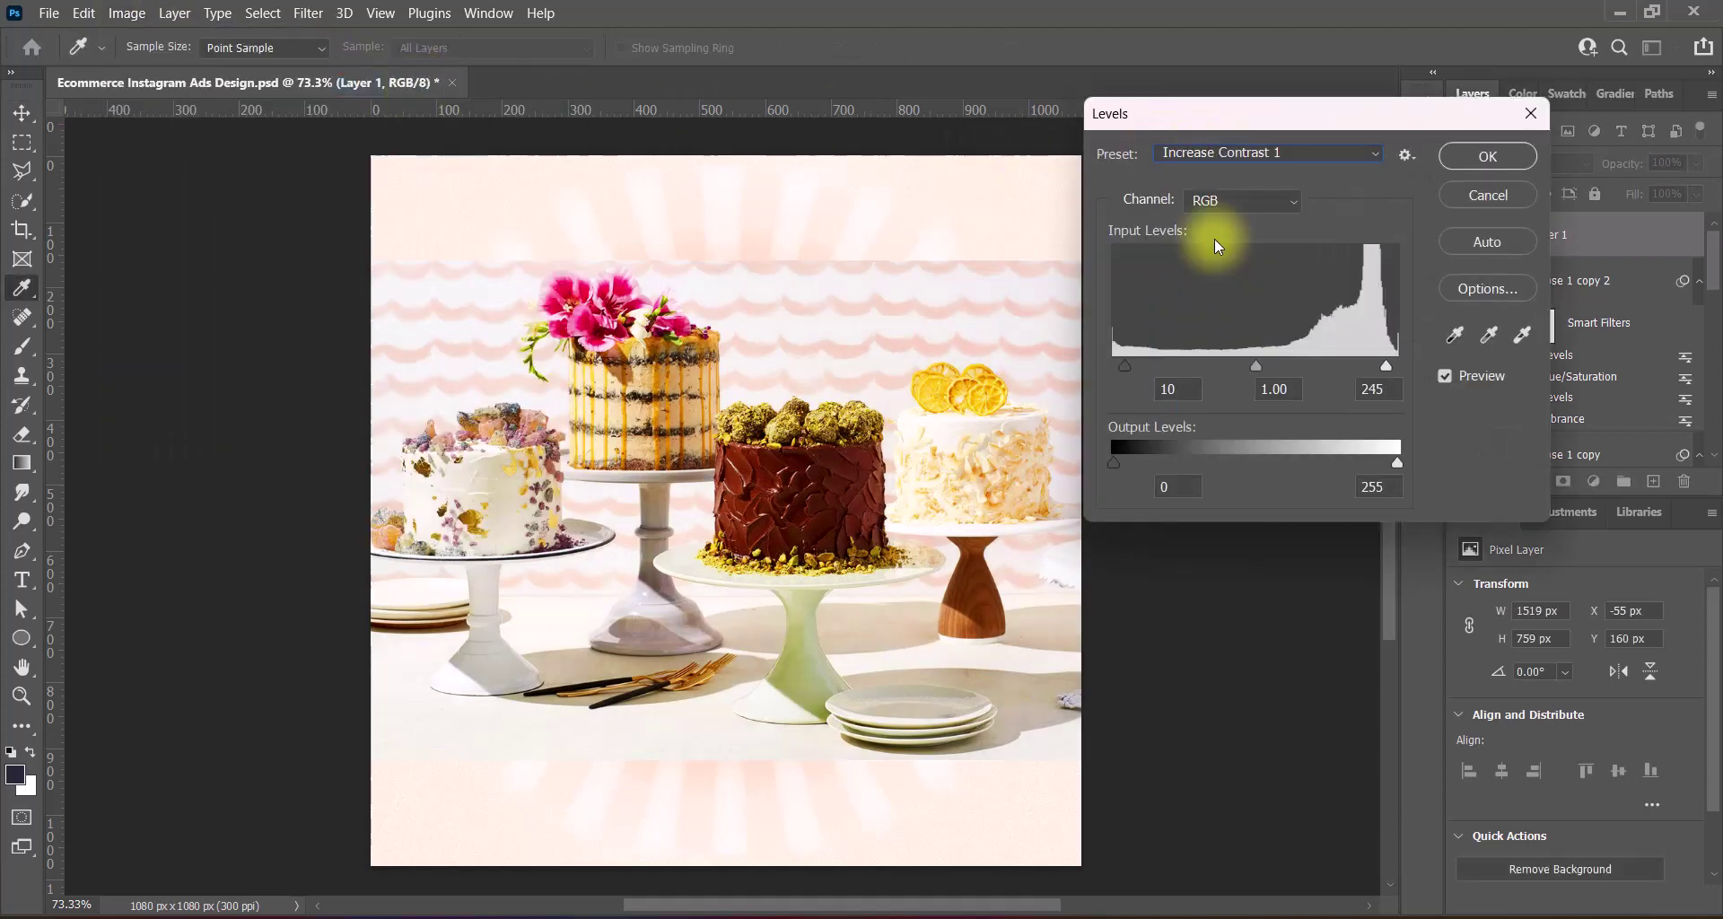
{"action": "left_click", "coordinate": [1454, 162]}
{"action": "left_click", "coordinate": [1568, 161]}
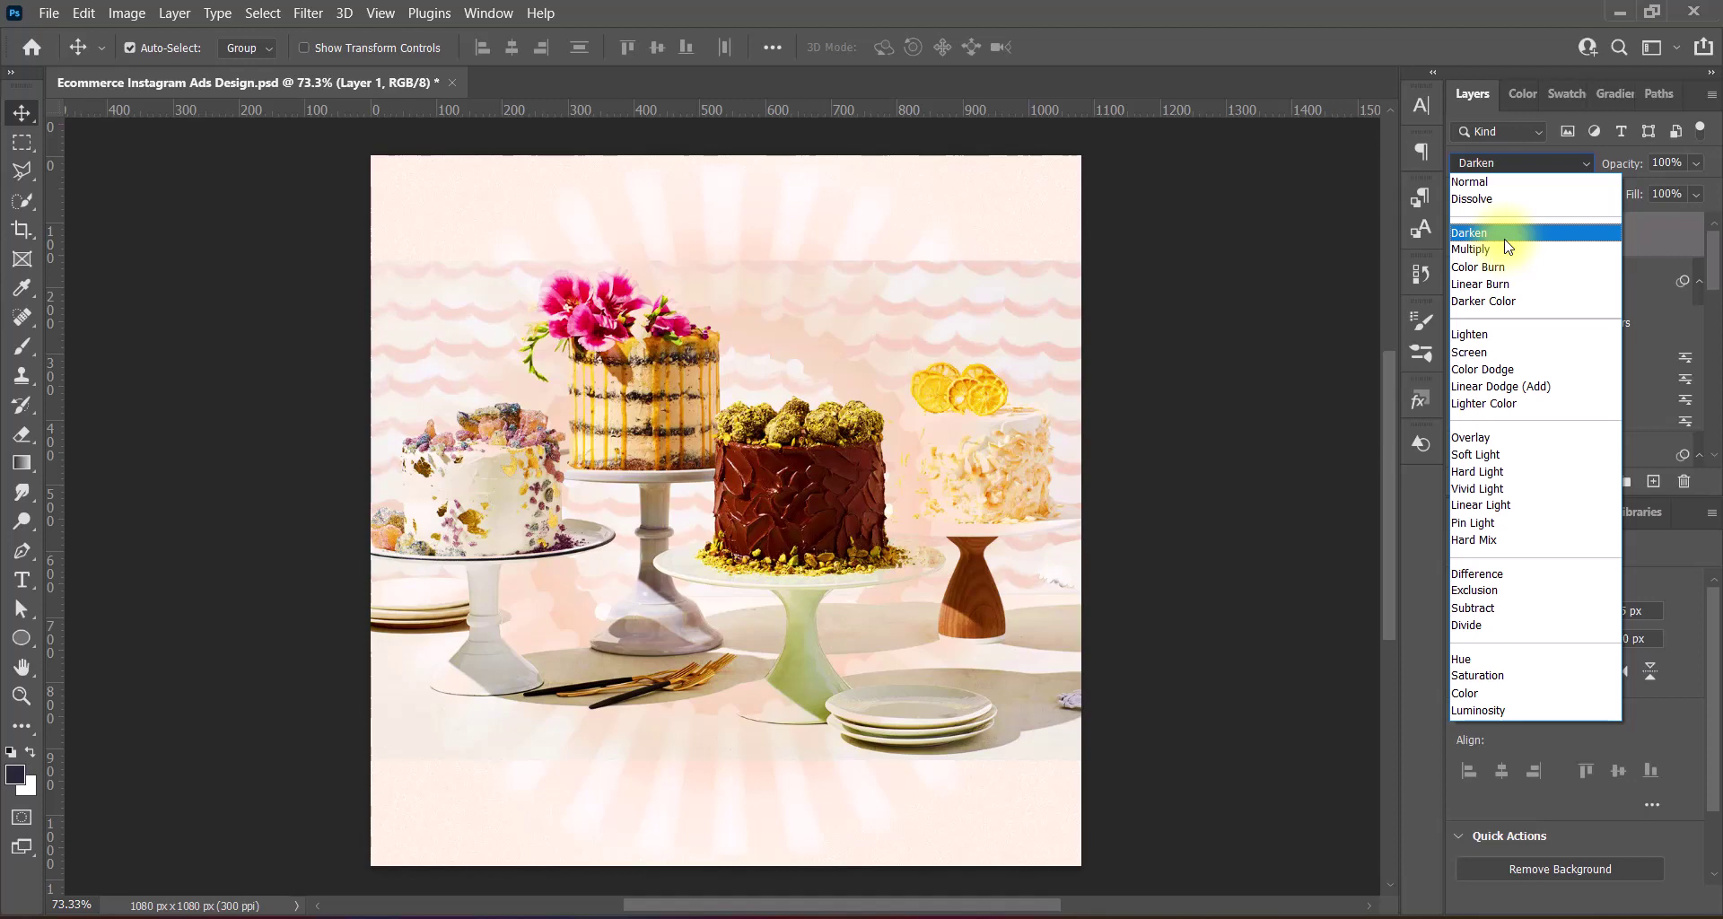
Set Layer 1 to Luminosity and enlarge it to about 113% (1715×857 px), moved up
{"action": "left_click", "coordinate": [1472, 711]}
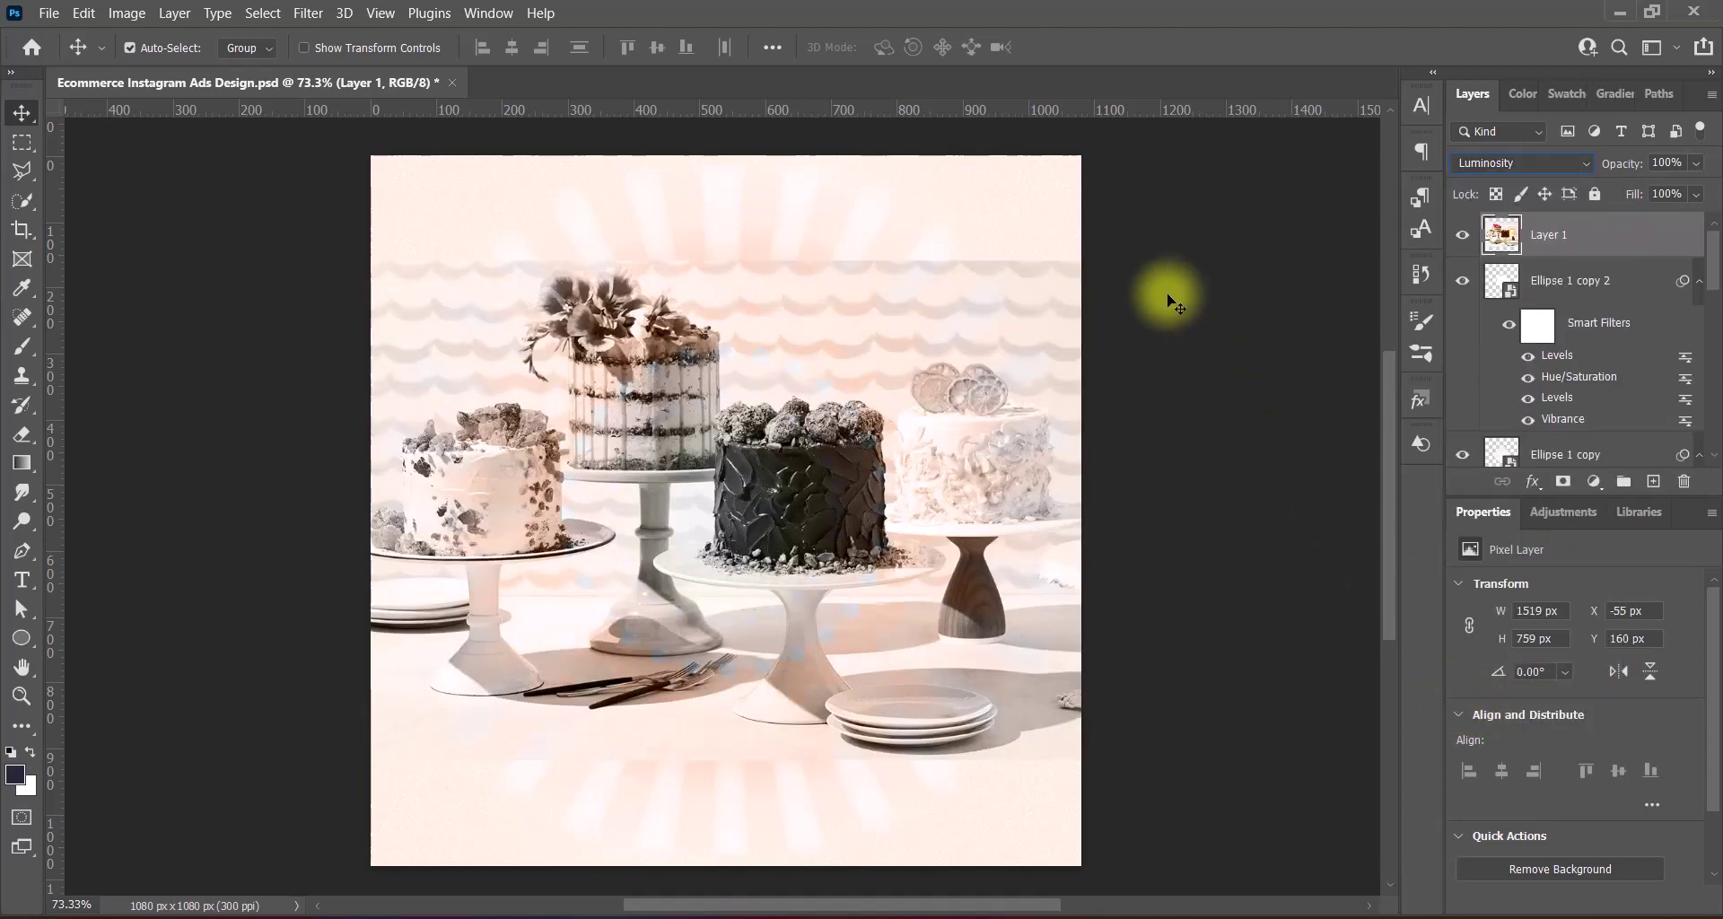
{"action": "key", "text": "ctrl+t"}
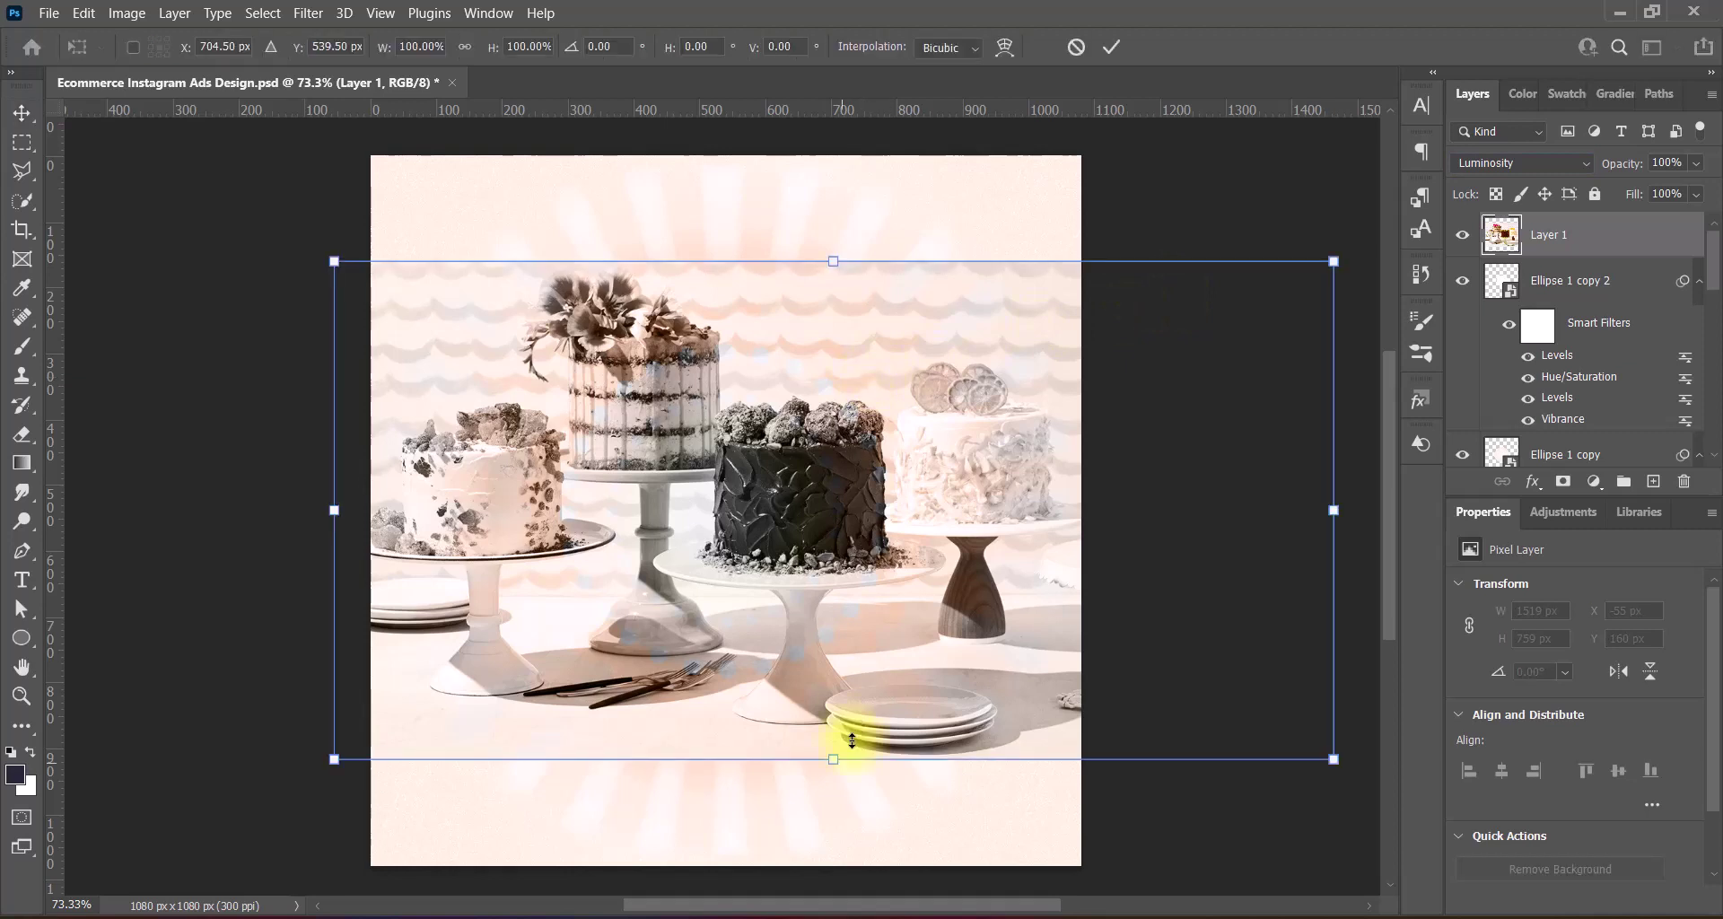
{"action": "left_click_drag", "start_coordinate": [835, 759], "coordinate": [846, 819]}
{"action": "left_click_drag", "start_coordinate": [802, 558], "coordinate": [822, 518]}
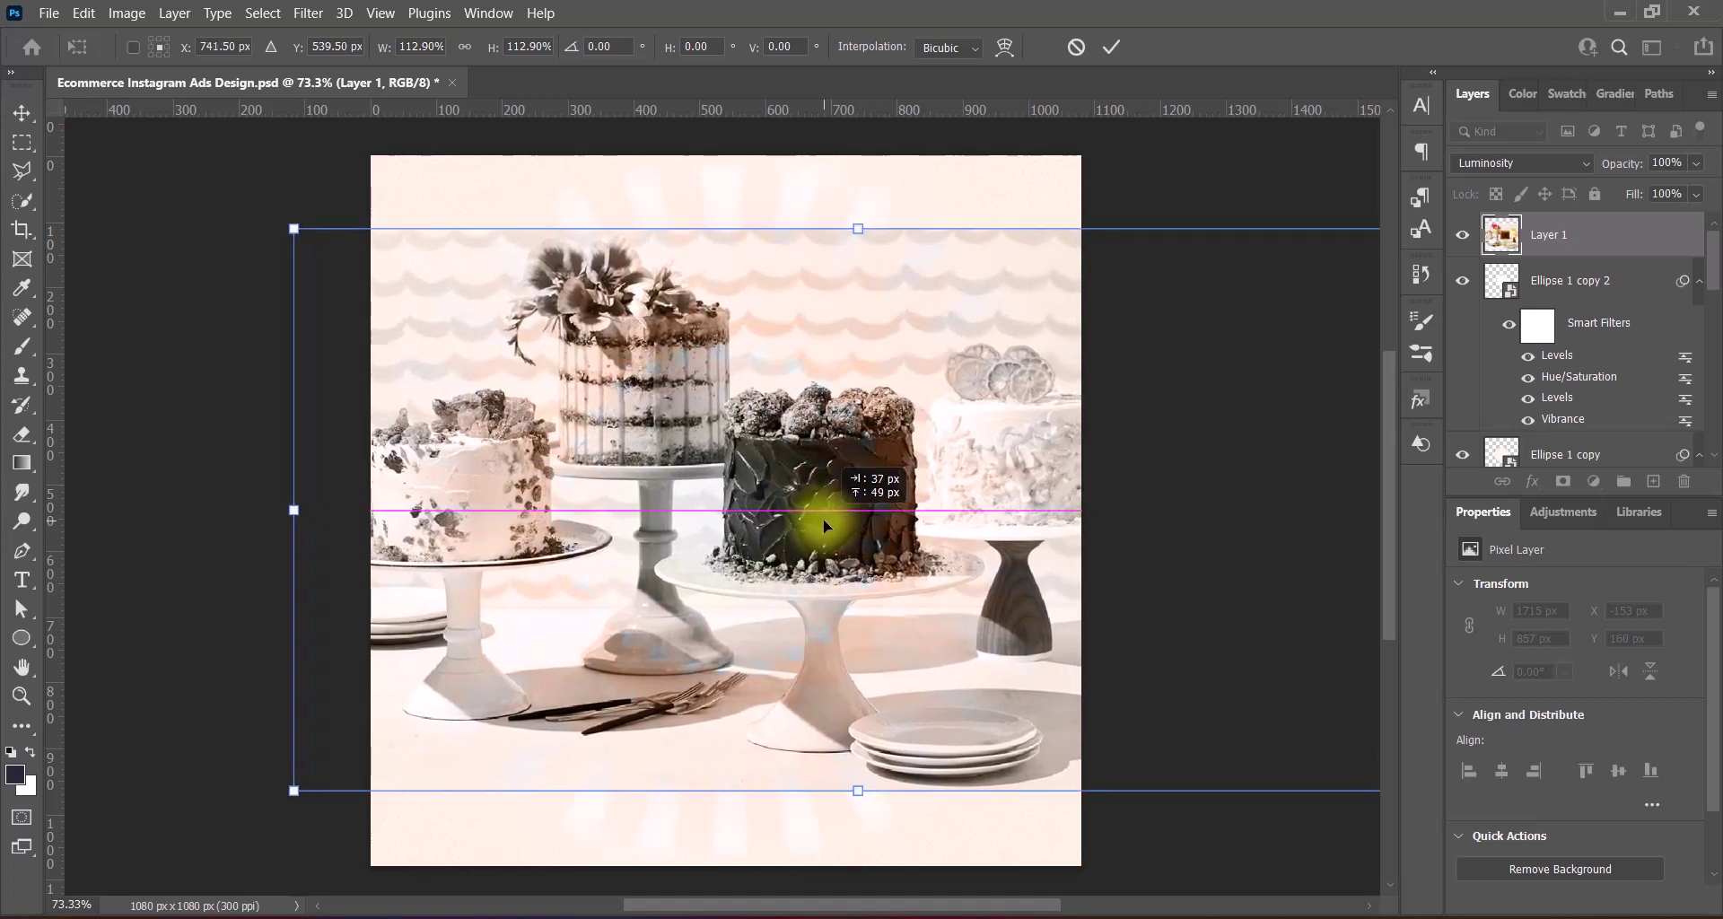
{"action": "key", "text": "Return"}
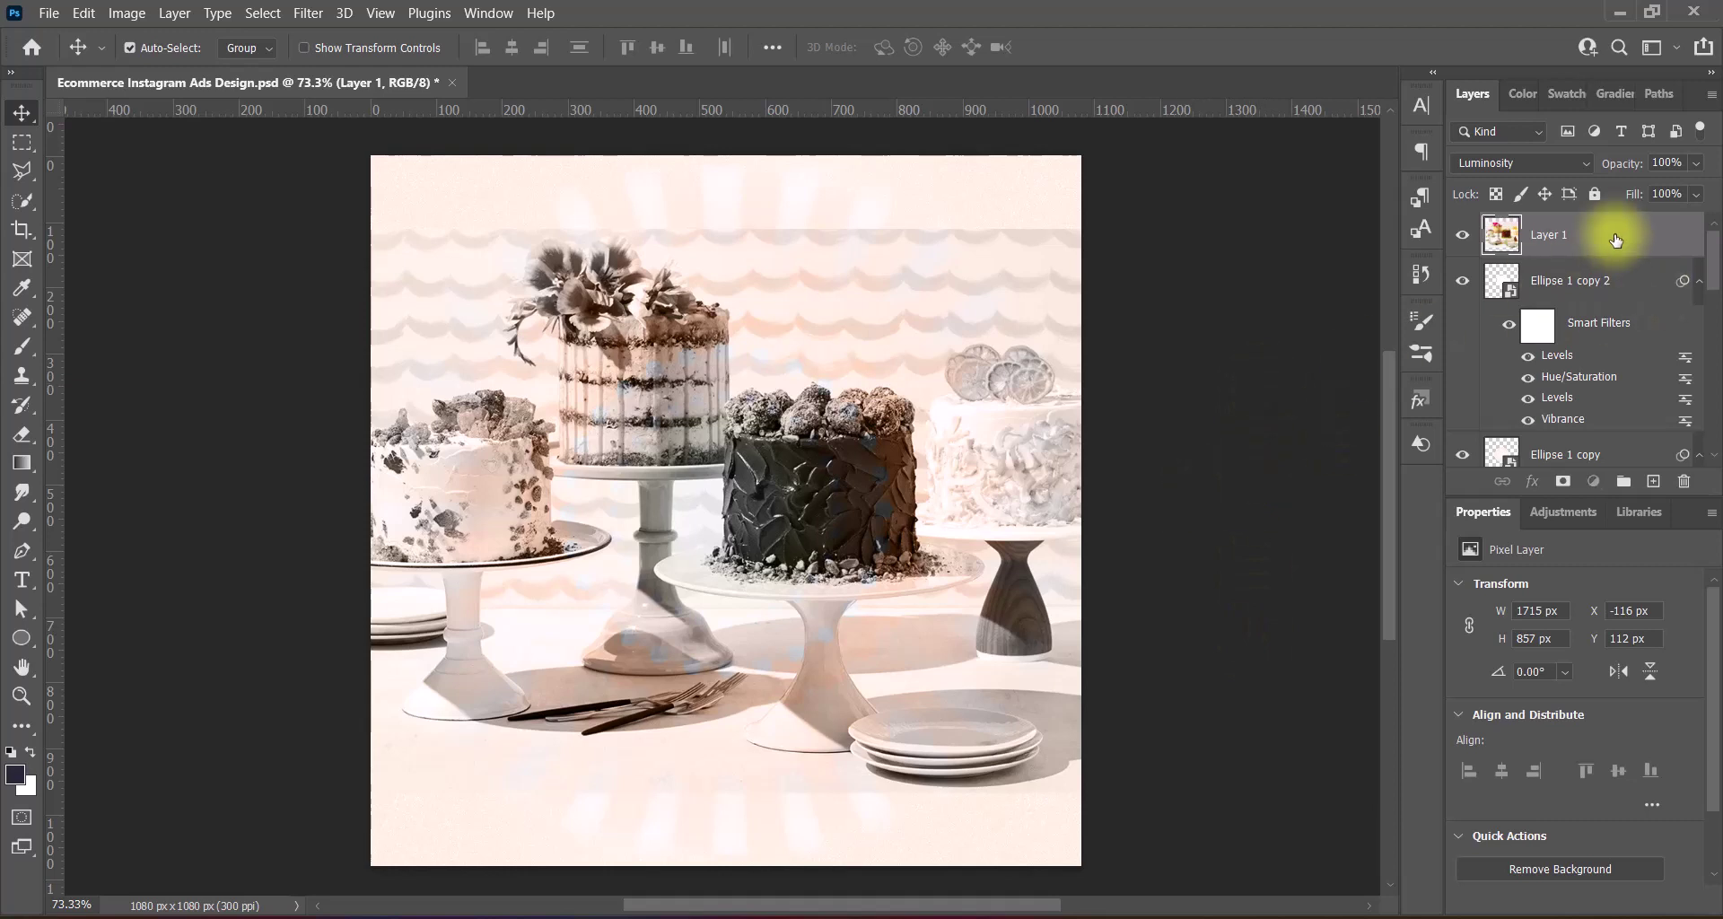
{"action": "left_click_drag", "start_coordinate": [1605, 243], "coordinate": [1569, 431]}
{"action": "scroll", "coordinate": [1661, 327], "scroll_direction": "down", "scroll_amount": 1}
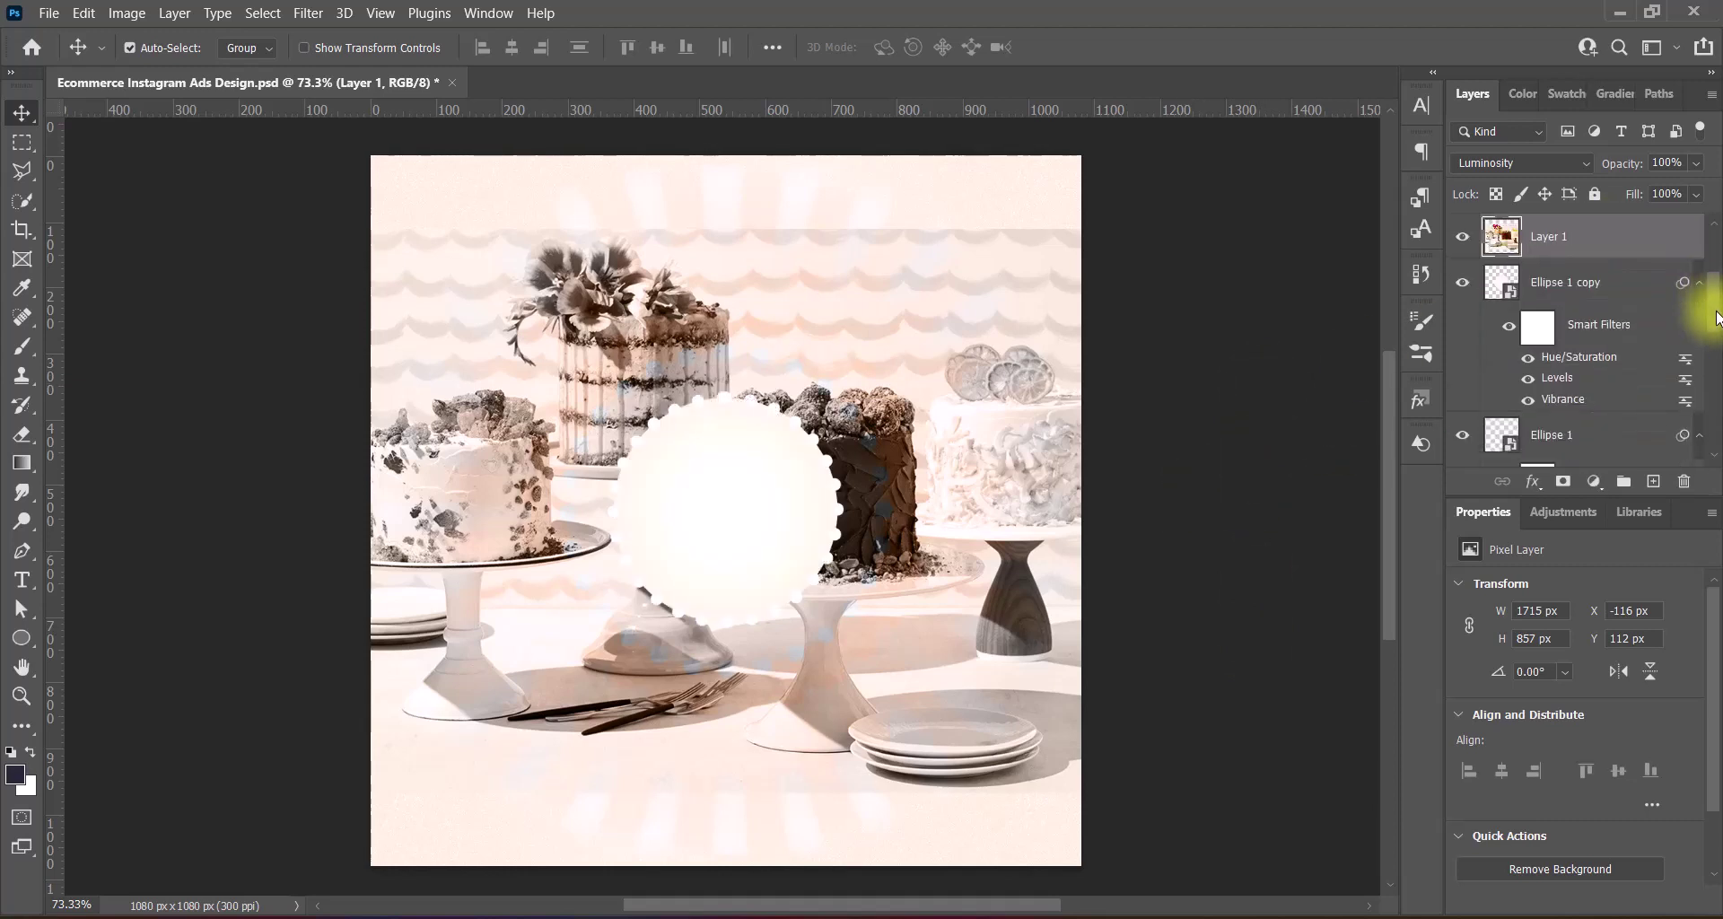
{"action": "scroll", "coordinate": [1715, 315], "scroll_direction": "up", "scroll_amount": 2}
{"action": "left_click_drag", "start_coordinate": [1551, 412], "coordinate": [1580, 234]}
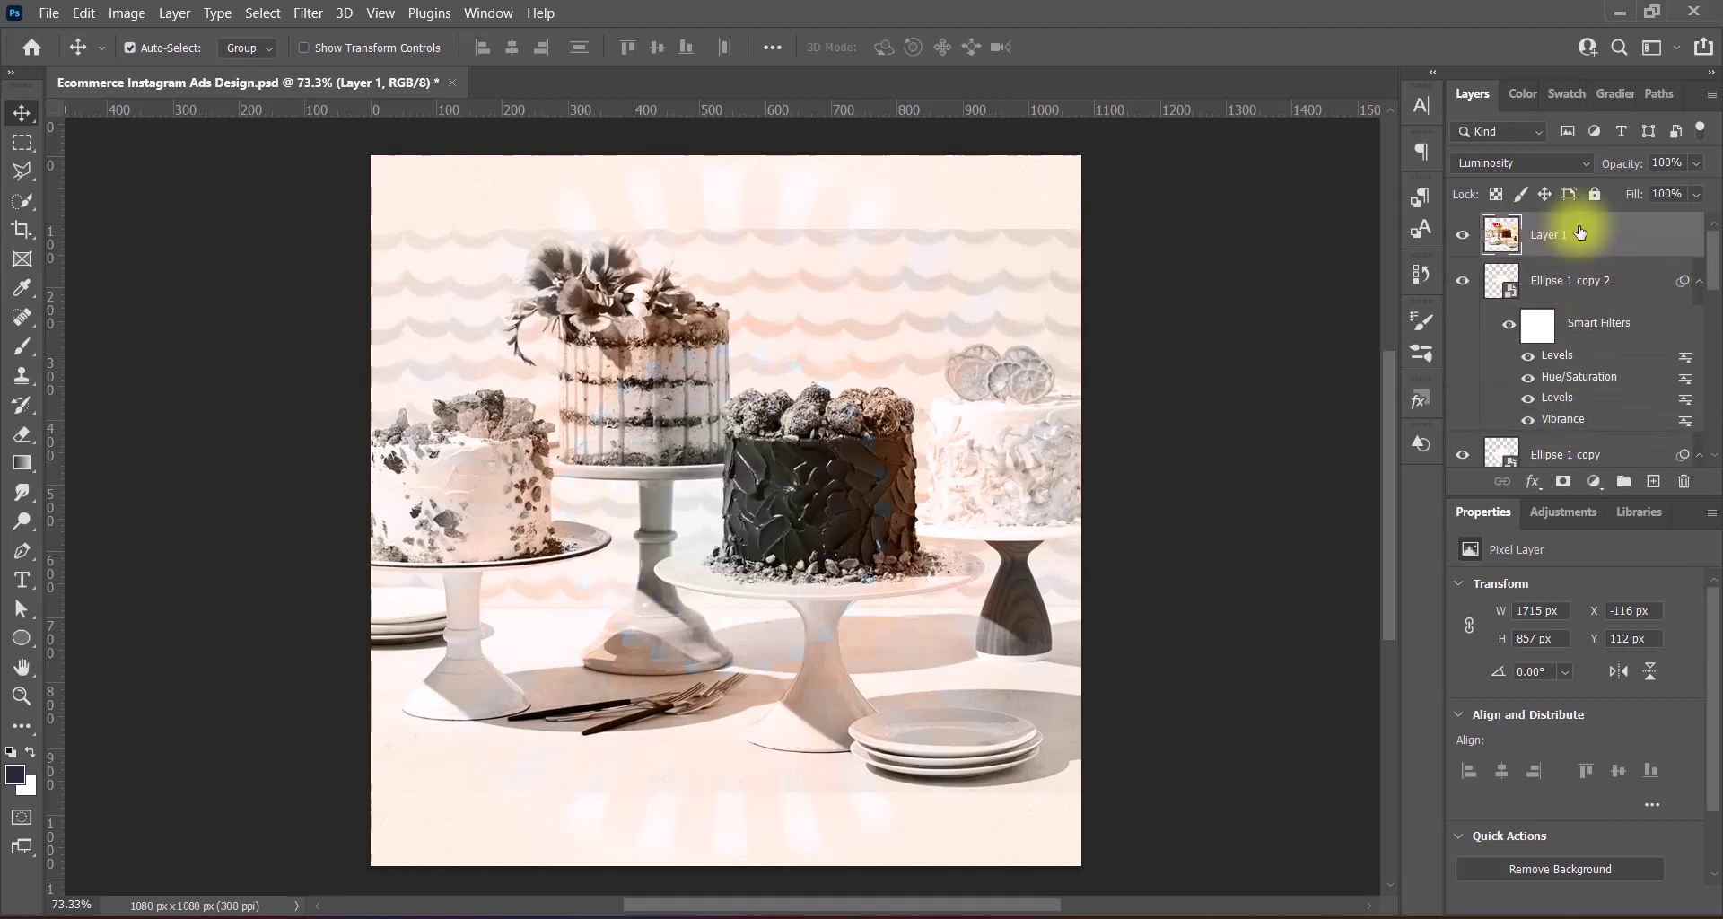
Erase the top and bottom of the cake photo with a 500 px eraser
{"action": "left_click", "coordinate": [22, 434]}
{"action": "left_click", "coordinate": [123, 433]}
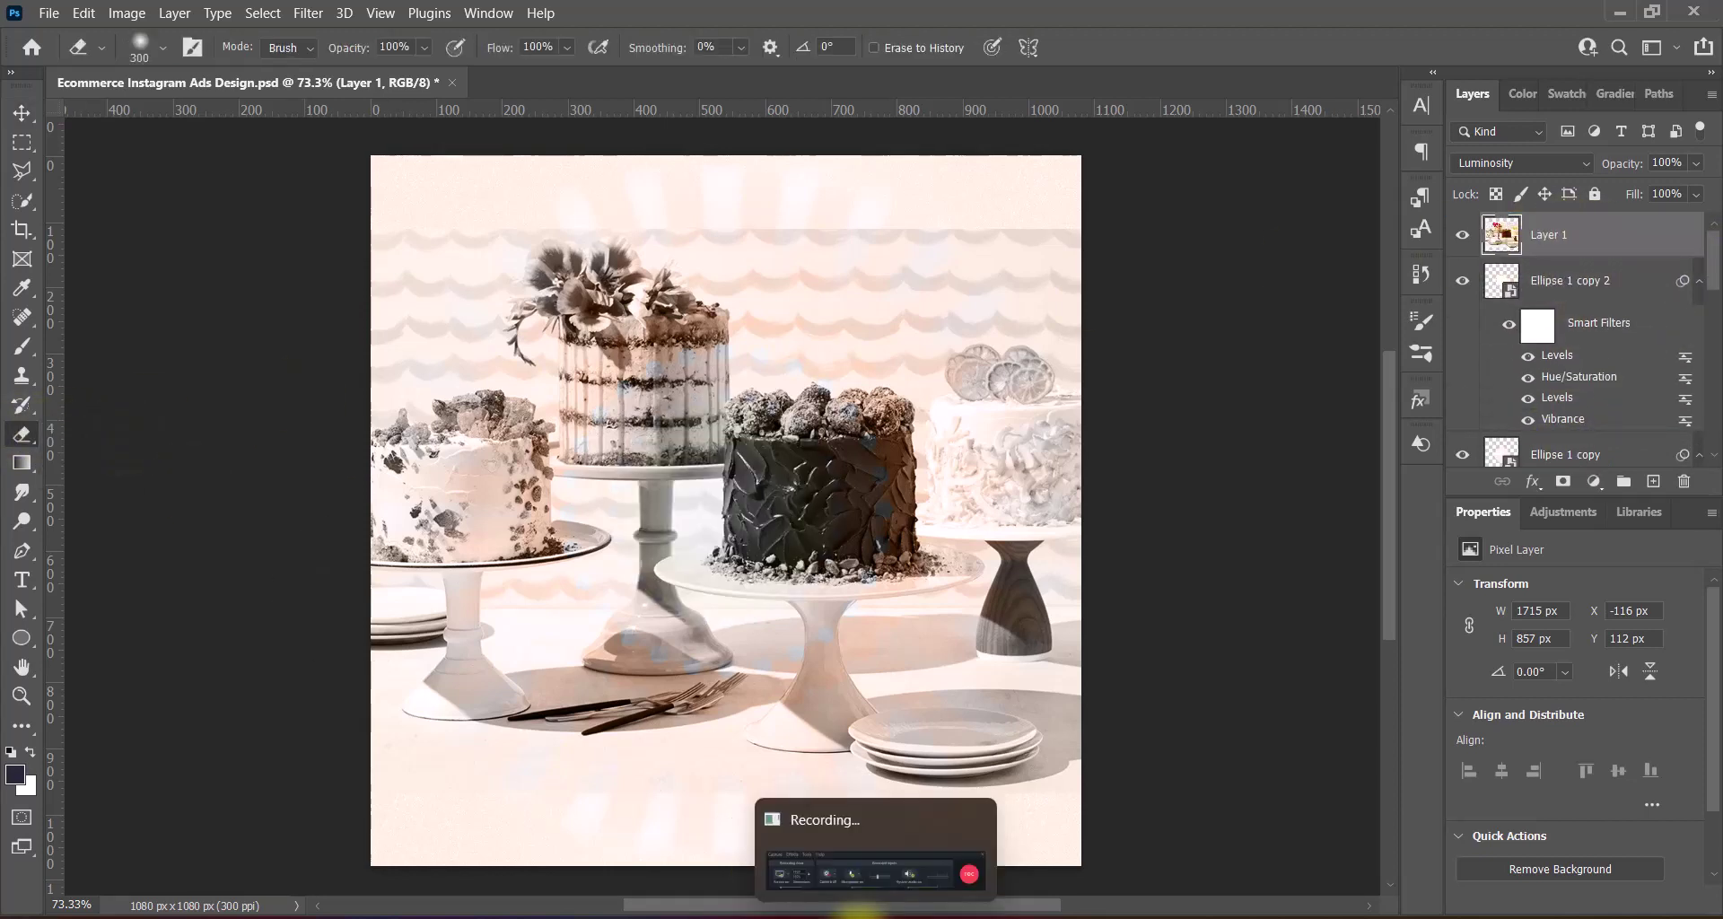
{"action": "scroll", "coordinate": [963, 399], "scroll_direction": "up", "scroll_amount": 1}
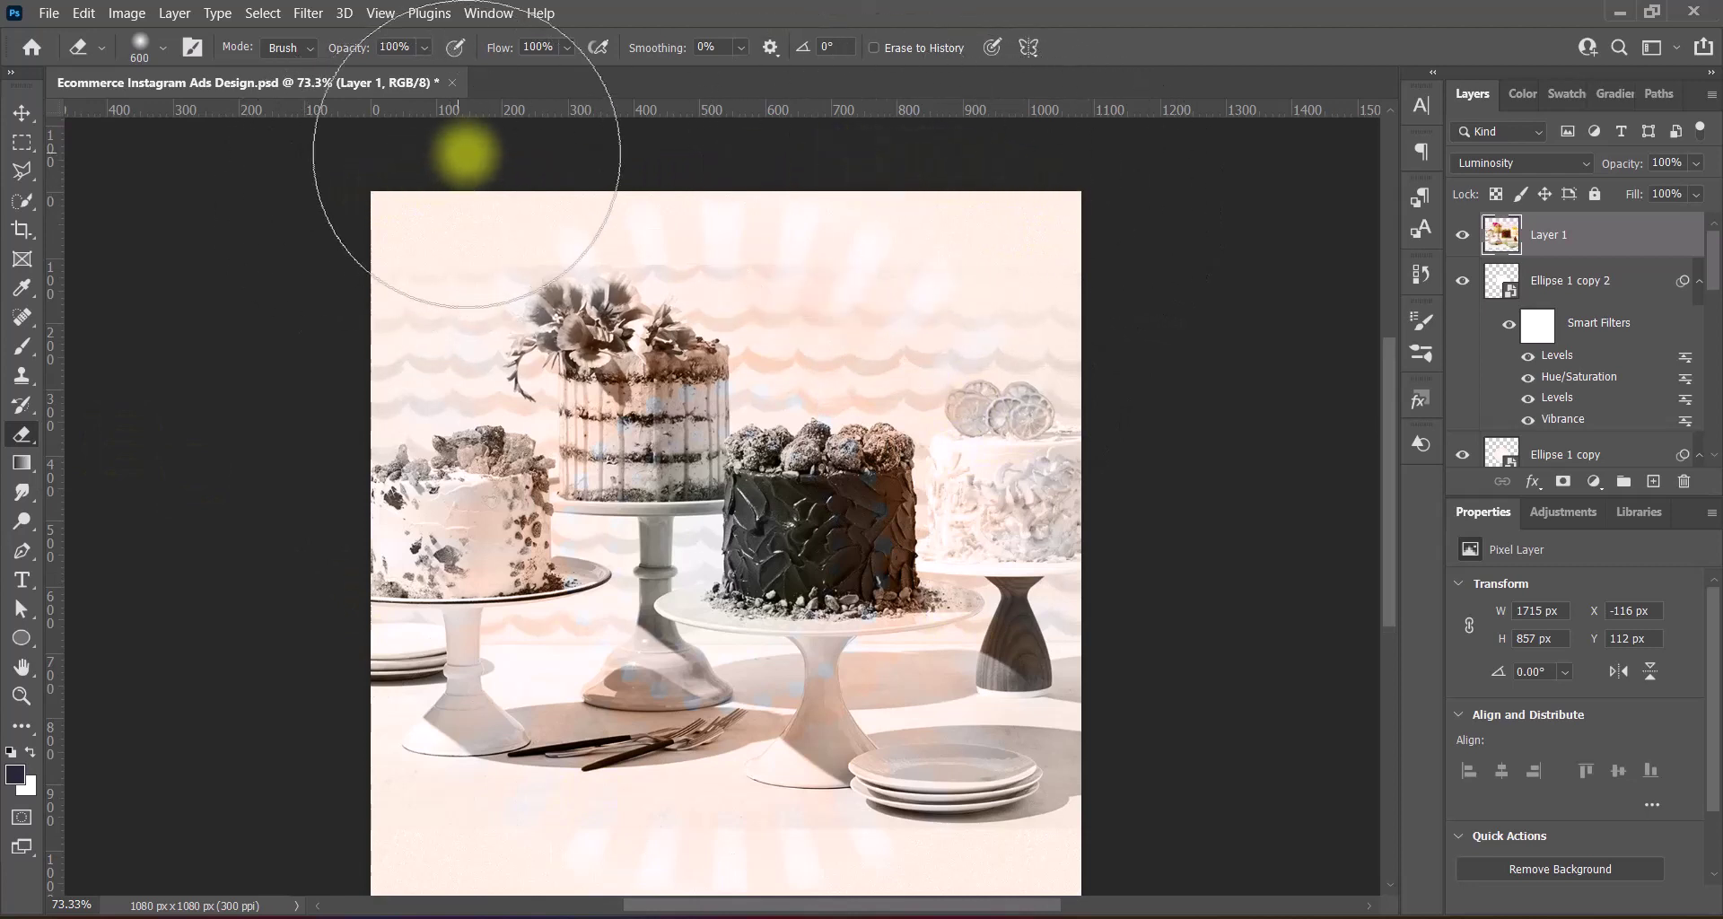
{"action": "key", "text": "bracketleft"}
{"action": "left_click_drag", "start_coordinate": [876, 188], "coordinate": [410, 287]}
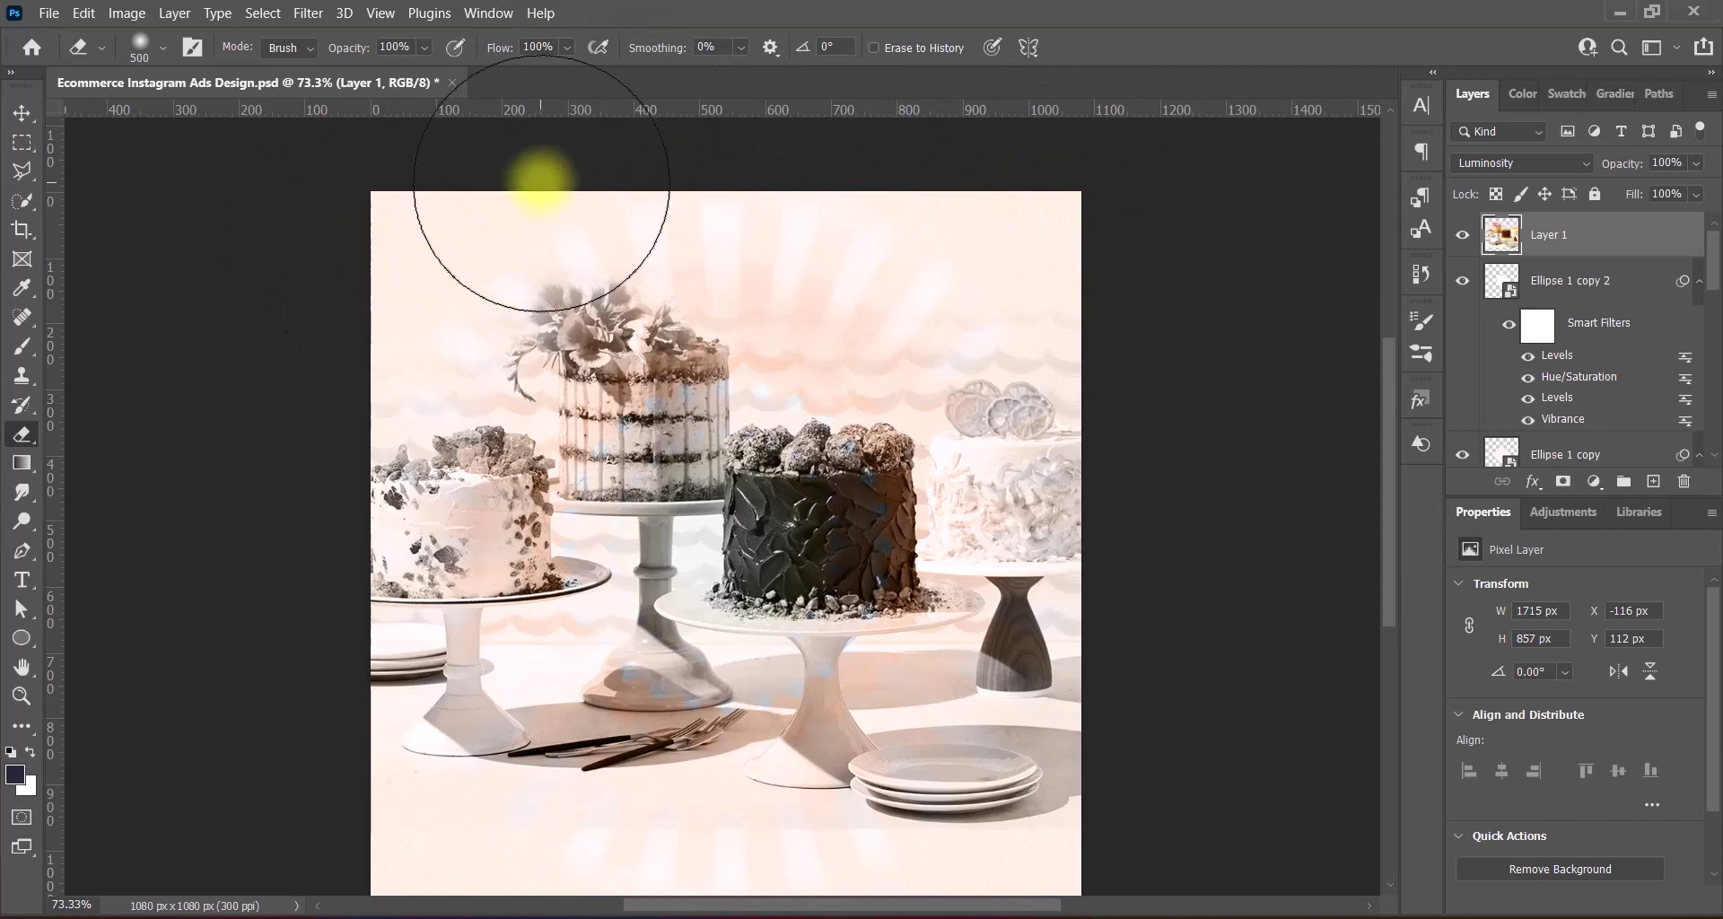
{"action": "scroll", "coordinate": [692, 780], "scroll_direction": "down", "scroll_amount": 2}
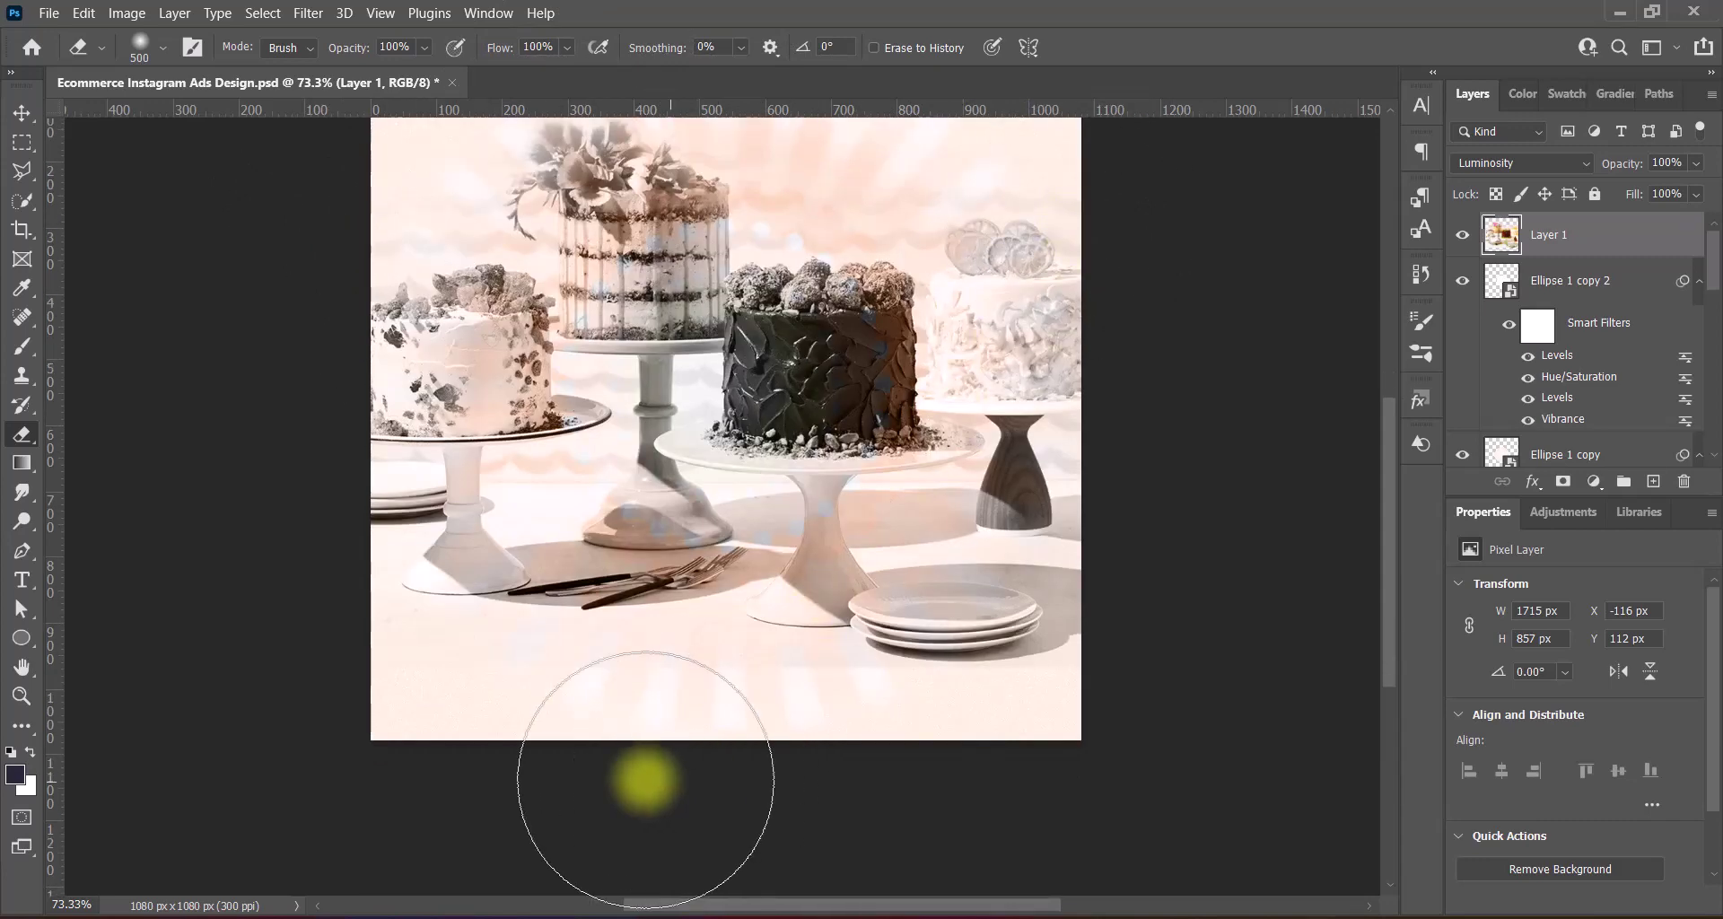
{"action": "mouse_move", "coordinate": [680, 778]}
{"action": "left_mouse_down"}
{"action": "mouse_move", "coordinate": [1039, 779]}
{"action": "mouse_move", "coordinate": [390, 763]}
{"action": "left_mouse_up"}
Erase the photo's centre with a 700–900 px soft eraser to reveal the glow
{"action": "scroll", "coordinate": [1233, 689], "scroll_direction": "up", "scroll_amount": 2}
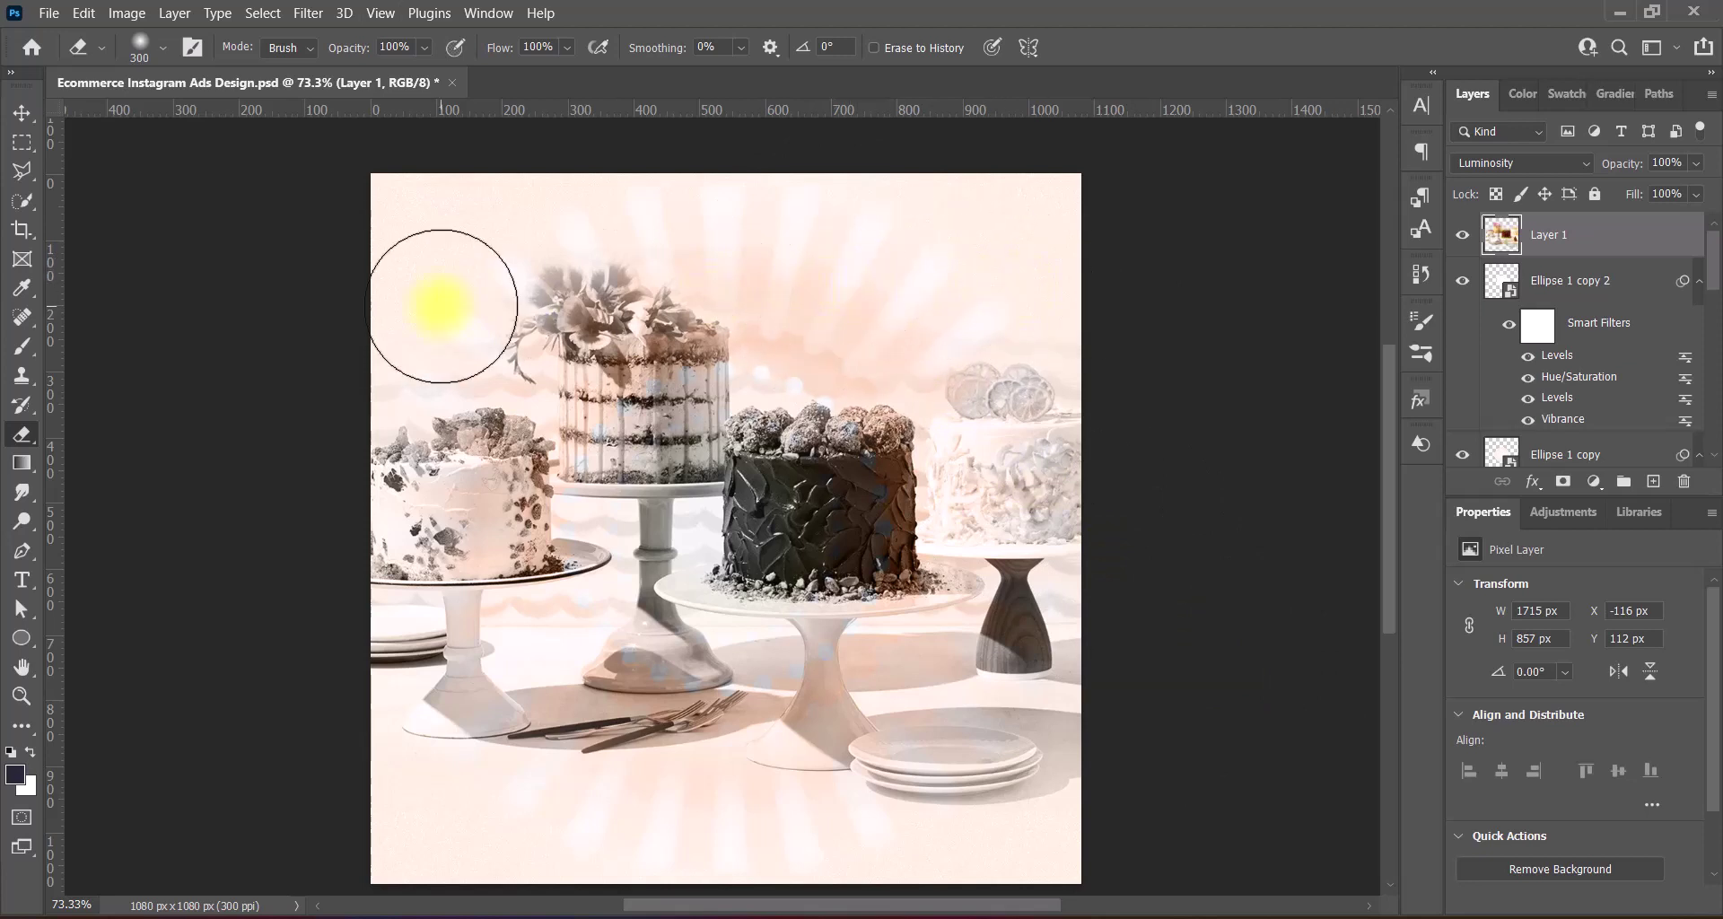
{"action": "scroll", "coordinate": [673, 742], "scroll_direction": "down", "scroll_amount": 5}
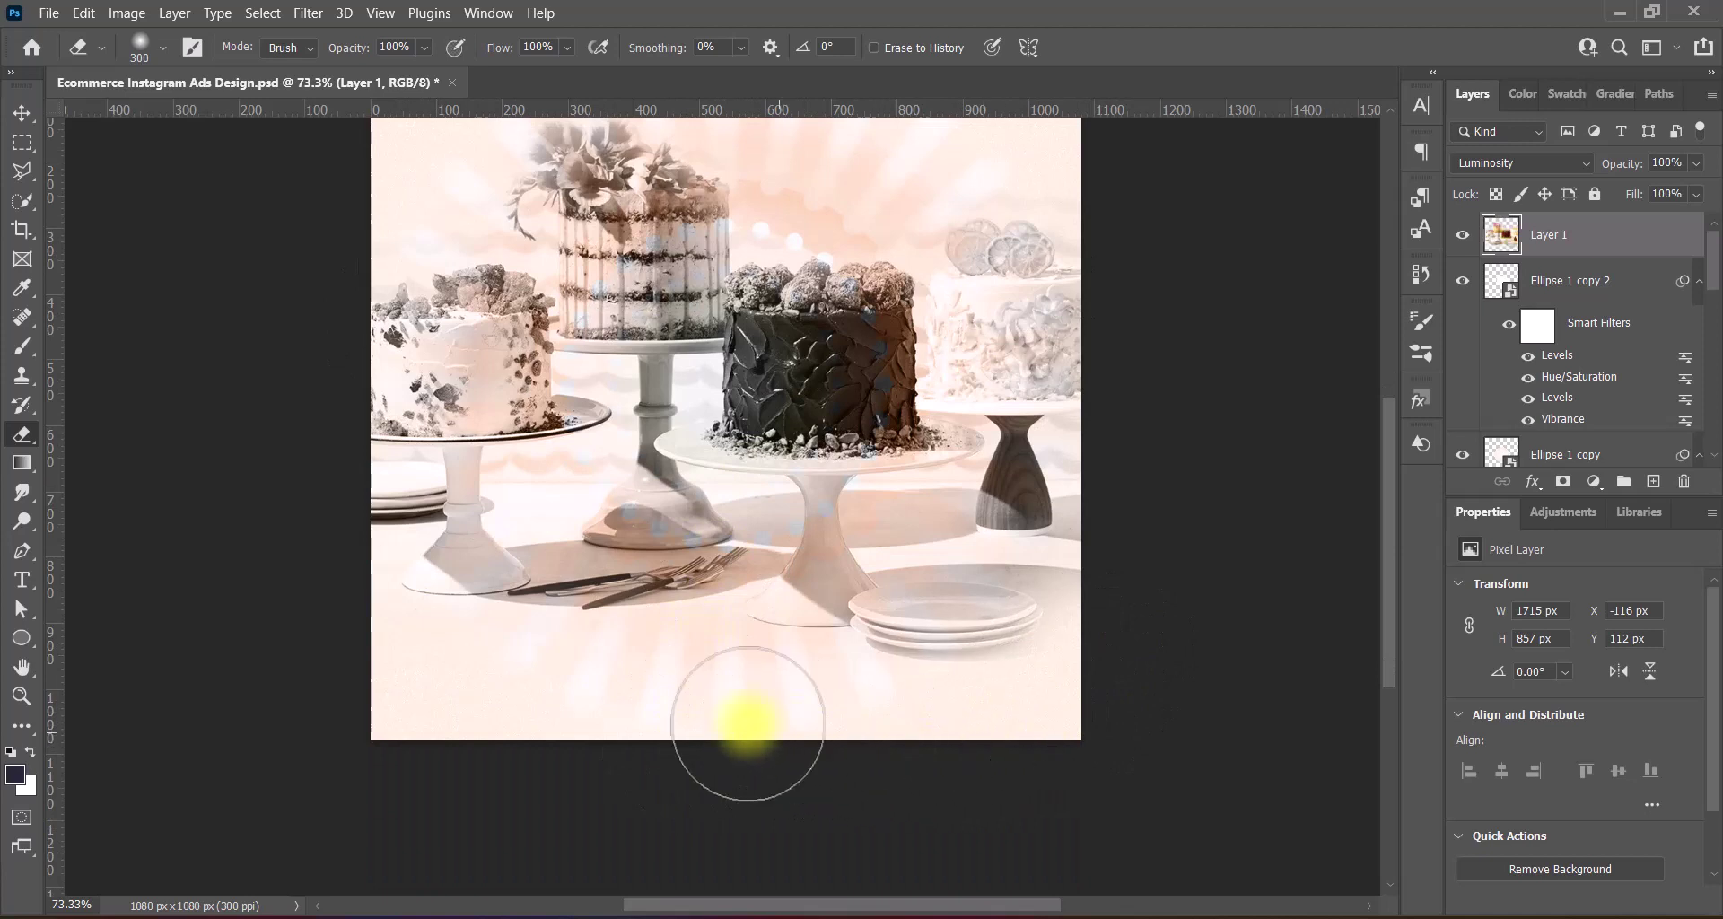
{"action": "scroll", "coordinate": [1085, 588], "scroll_direction": "up", "scroll_amount": 2}
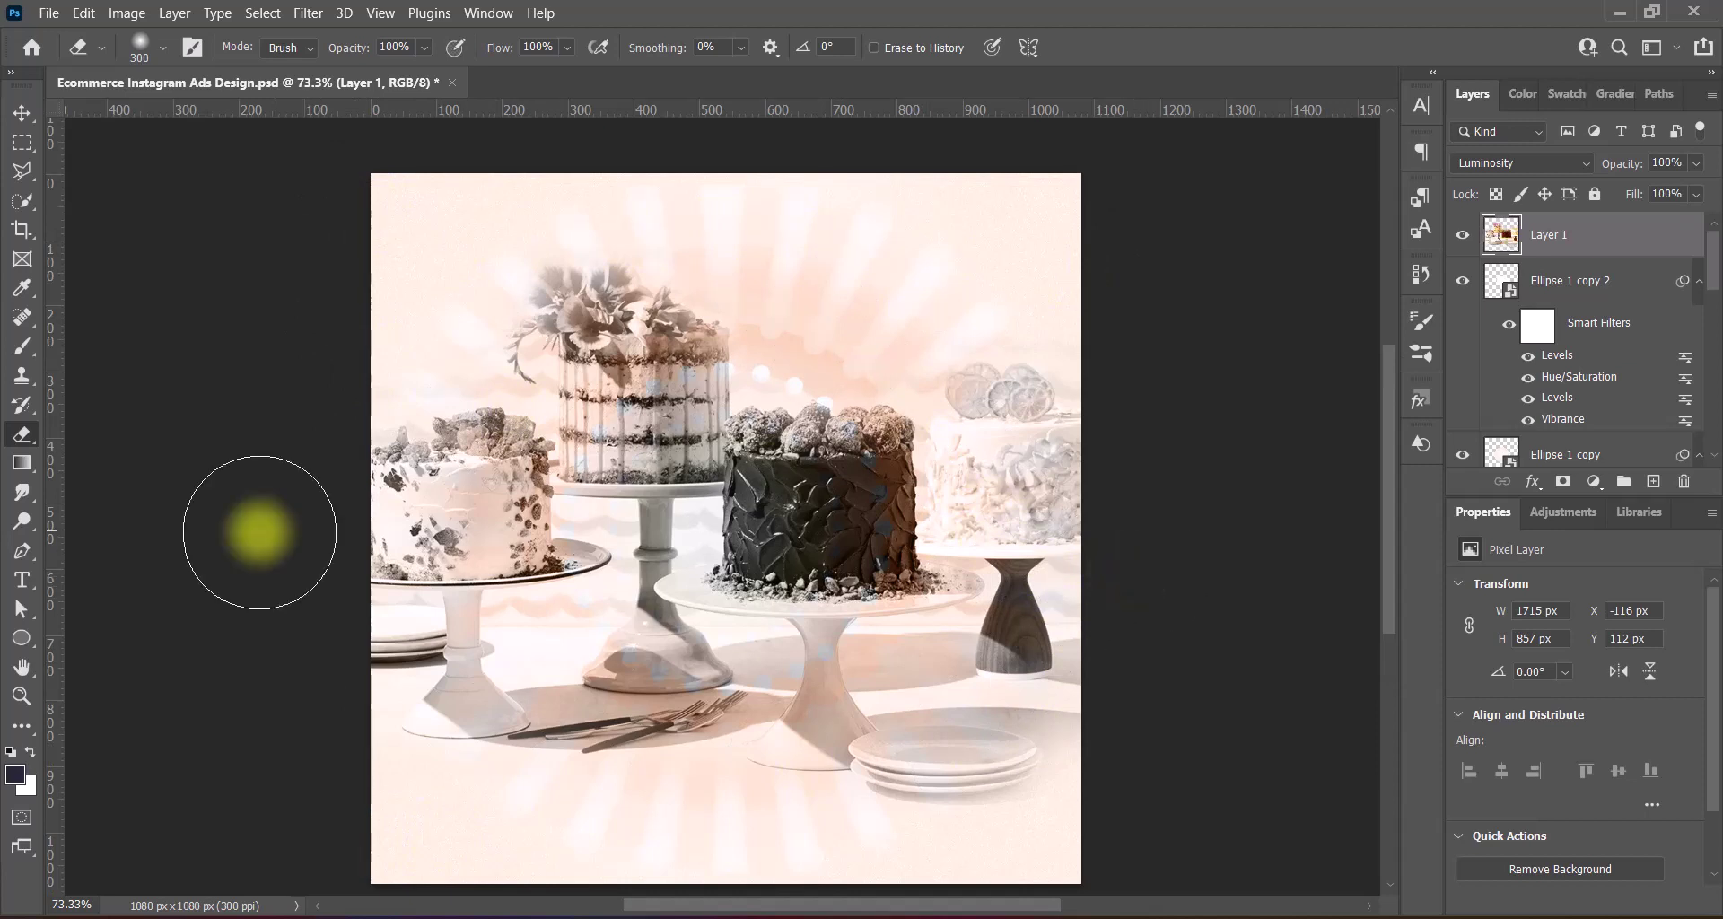
{"action": "key", "text": "bracketright"}
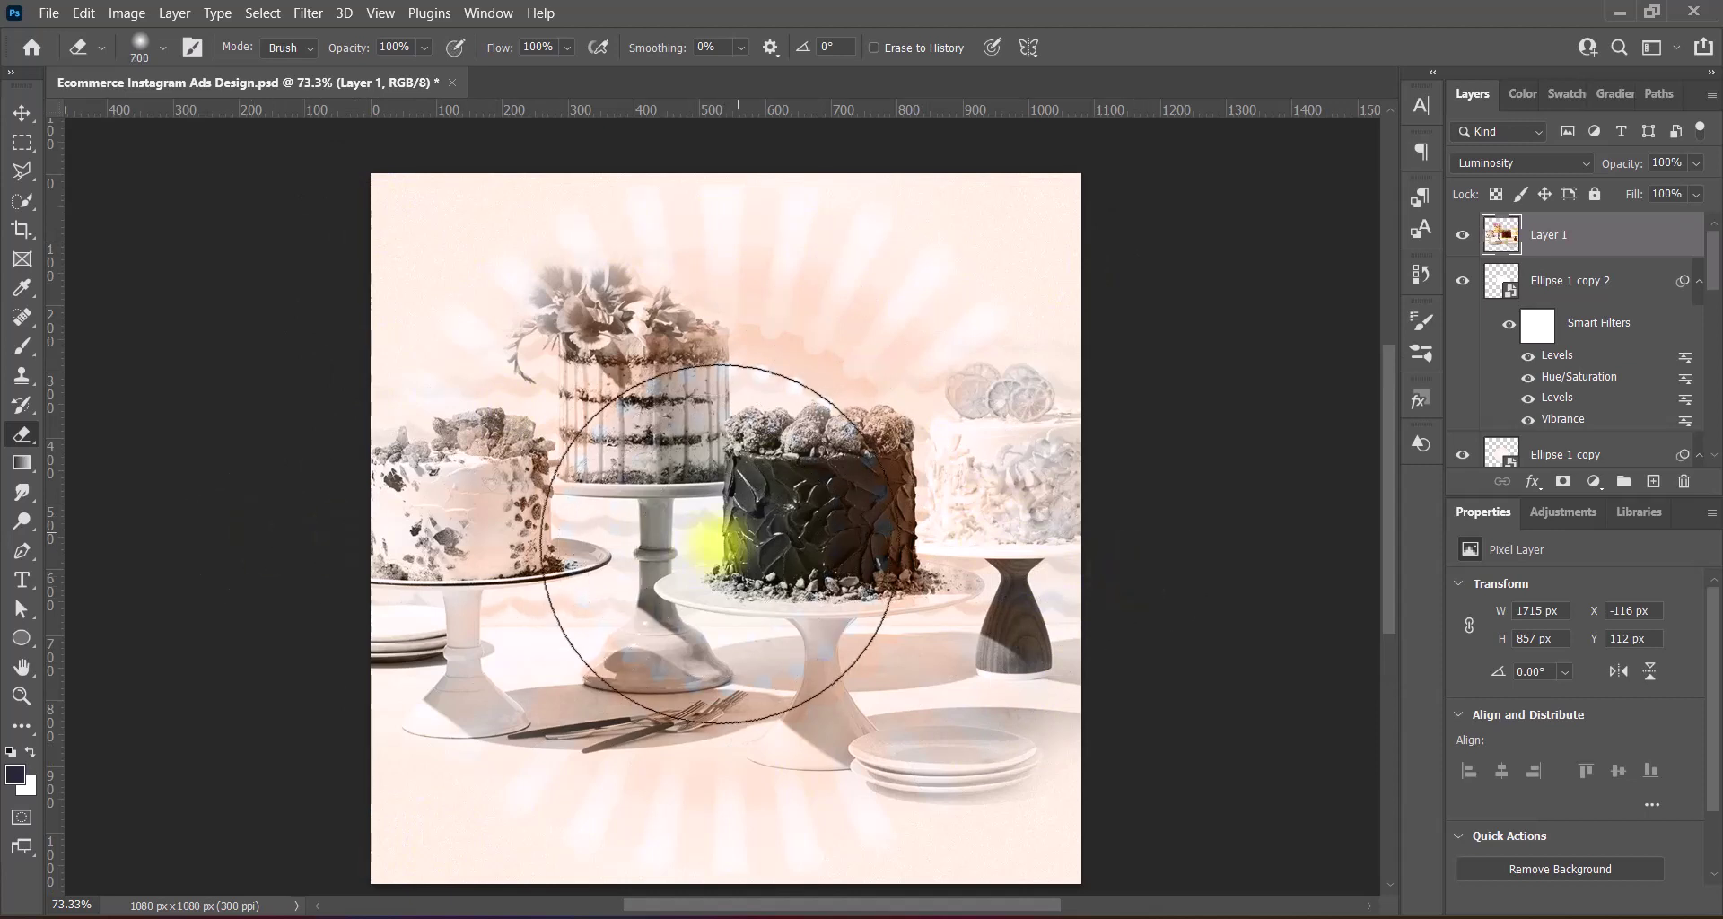
{"action": "left_click", "coordinate": [738, 532]}
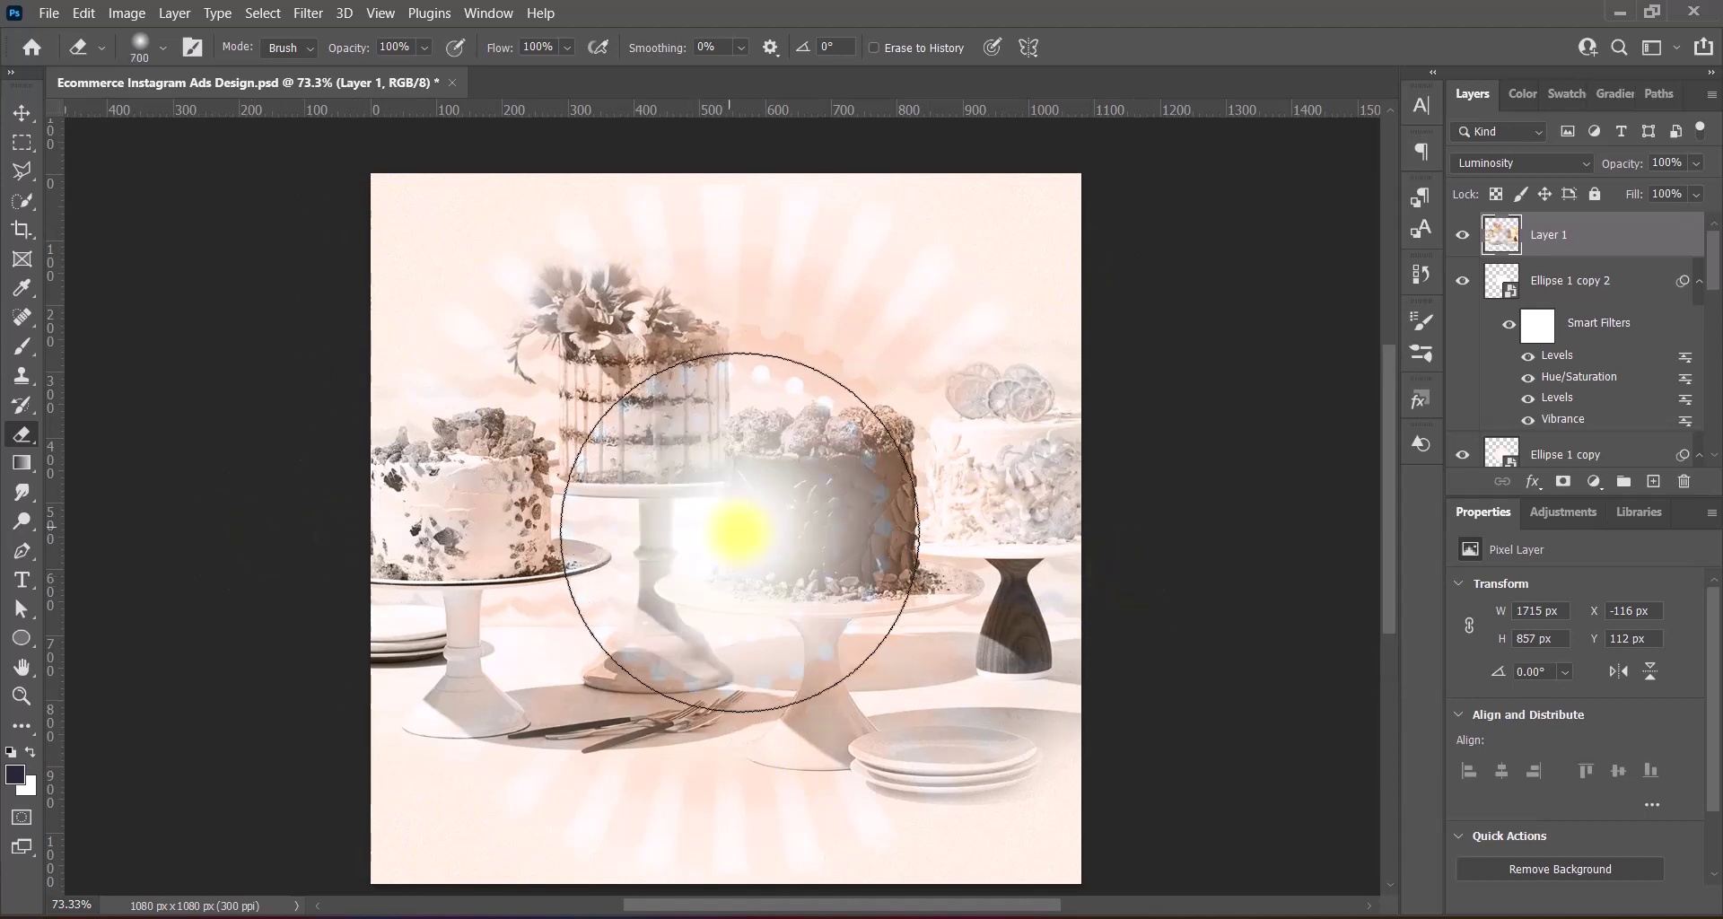
{"action": "key", "text": "bracketright"}
{"action": "key", "text": "bracketright"}
{"action": "left_click", "coordinate": [738, 532]}
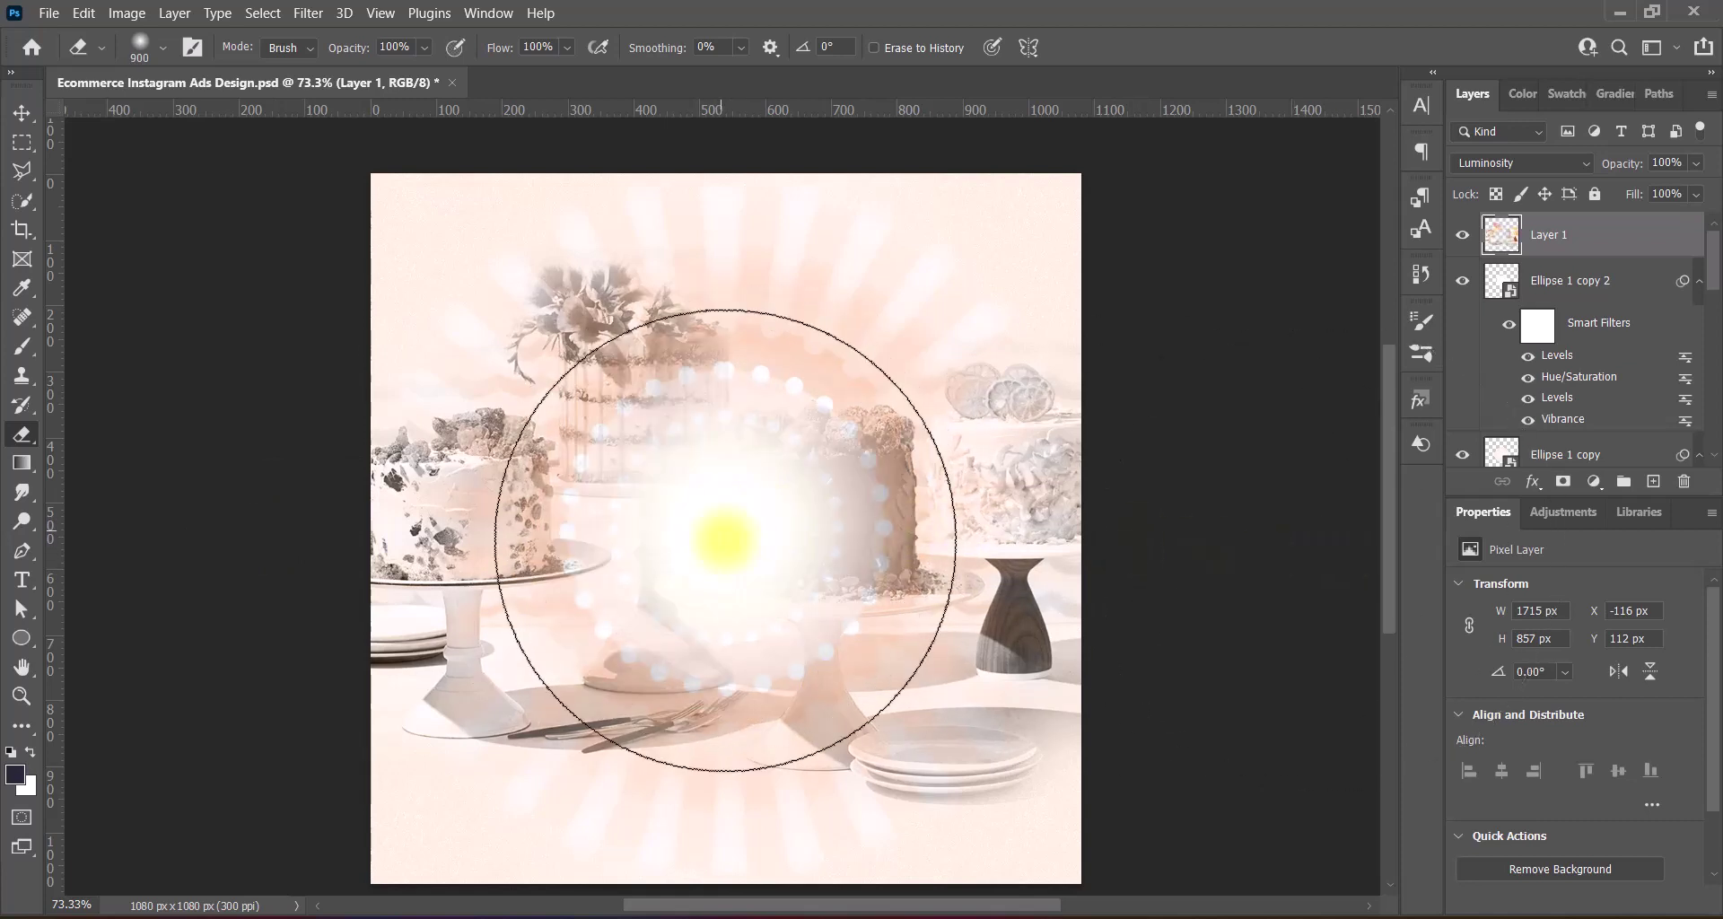
{"action": "left_click_drag", "start_coordinate": [725, 540], "coordinate": [708, 534]}
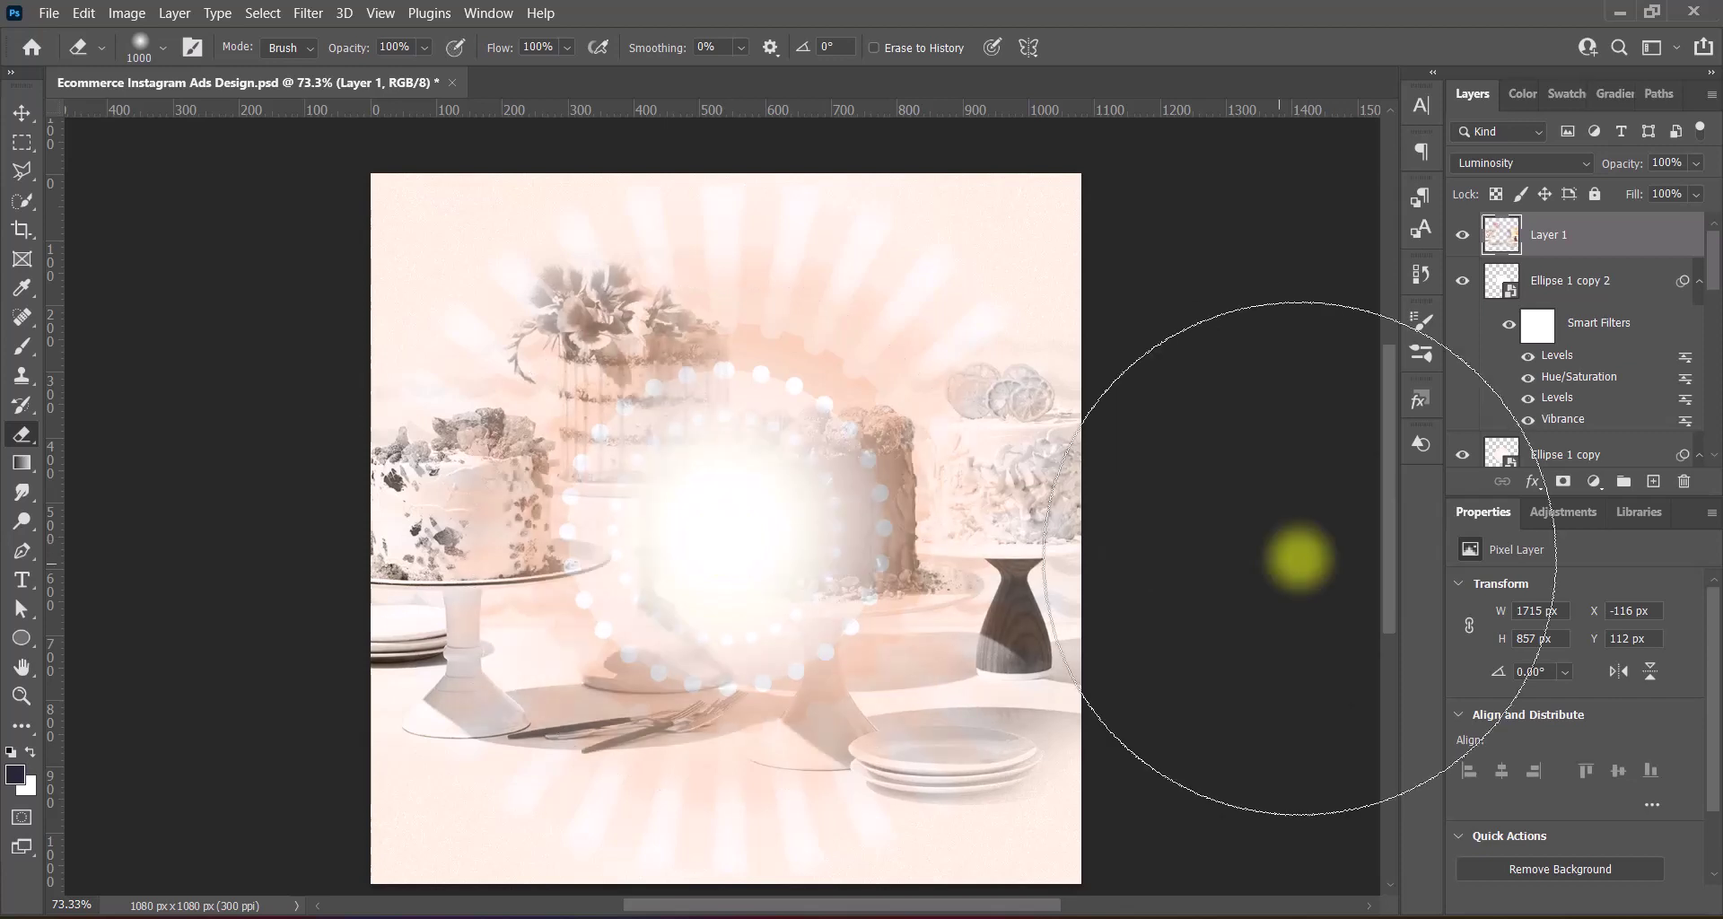
{"action": "left_click", "coordinate": [722, 529]}
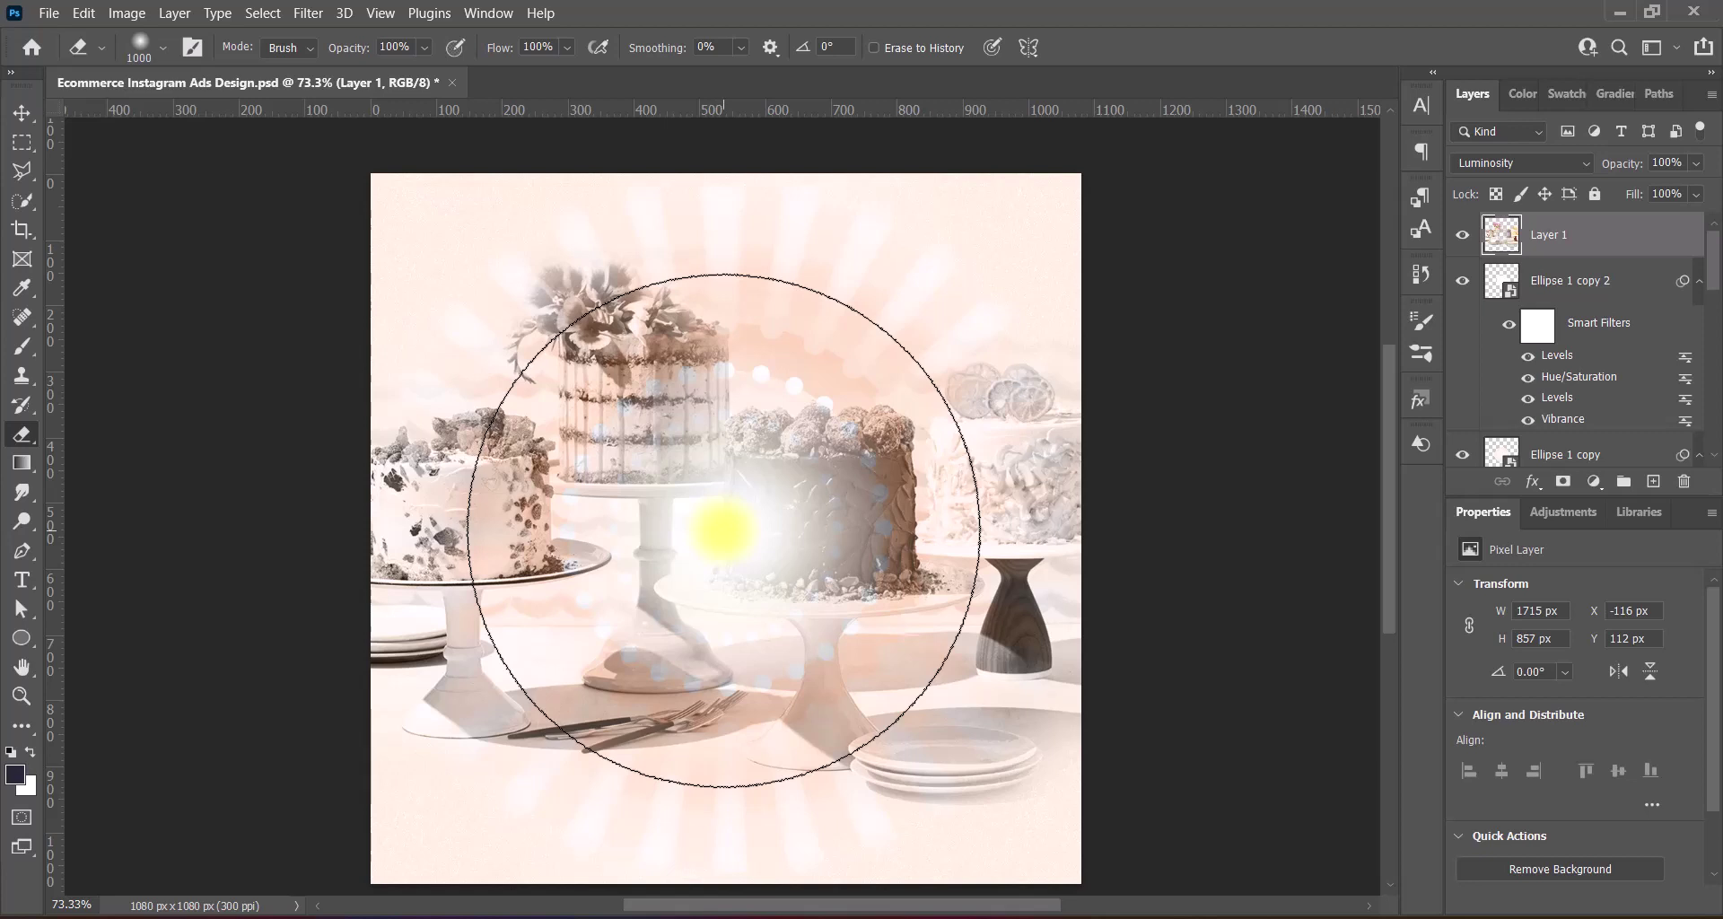
{"action": "key", "text": "ctrl+z"}
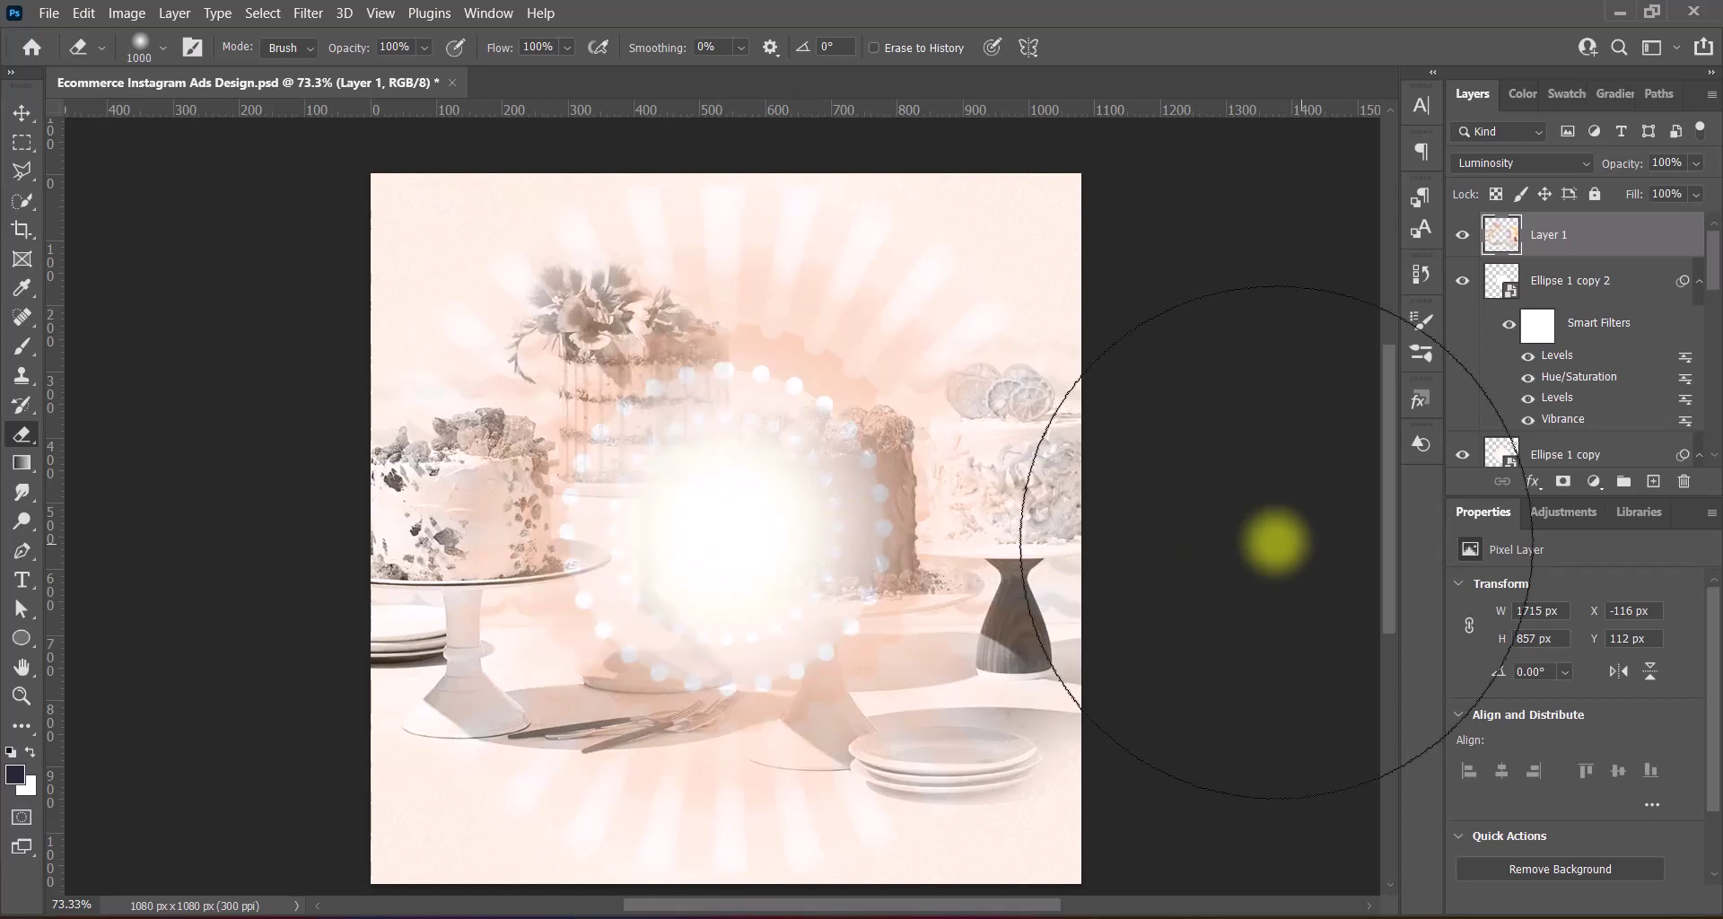
{"action": "key", "text": "ctrl+shift+z"}
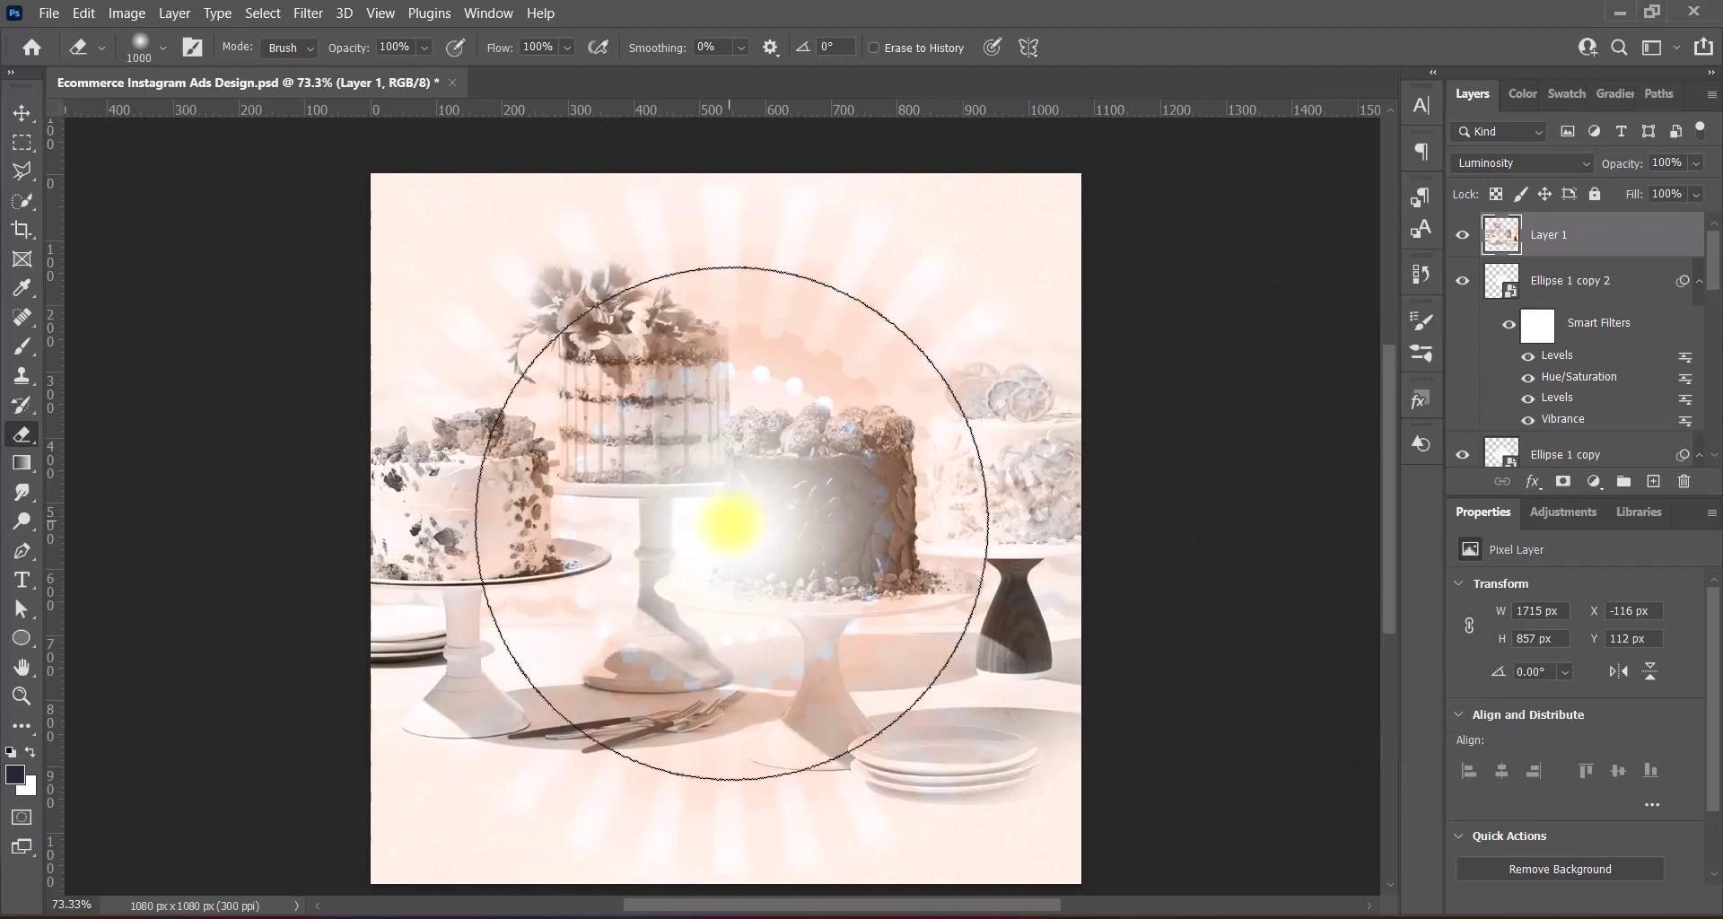
{"action": "key", "text": "bracketleft"}
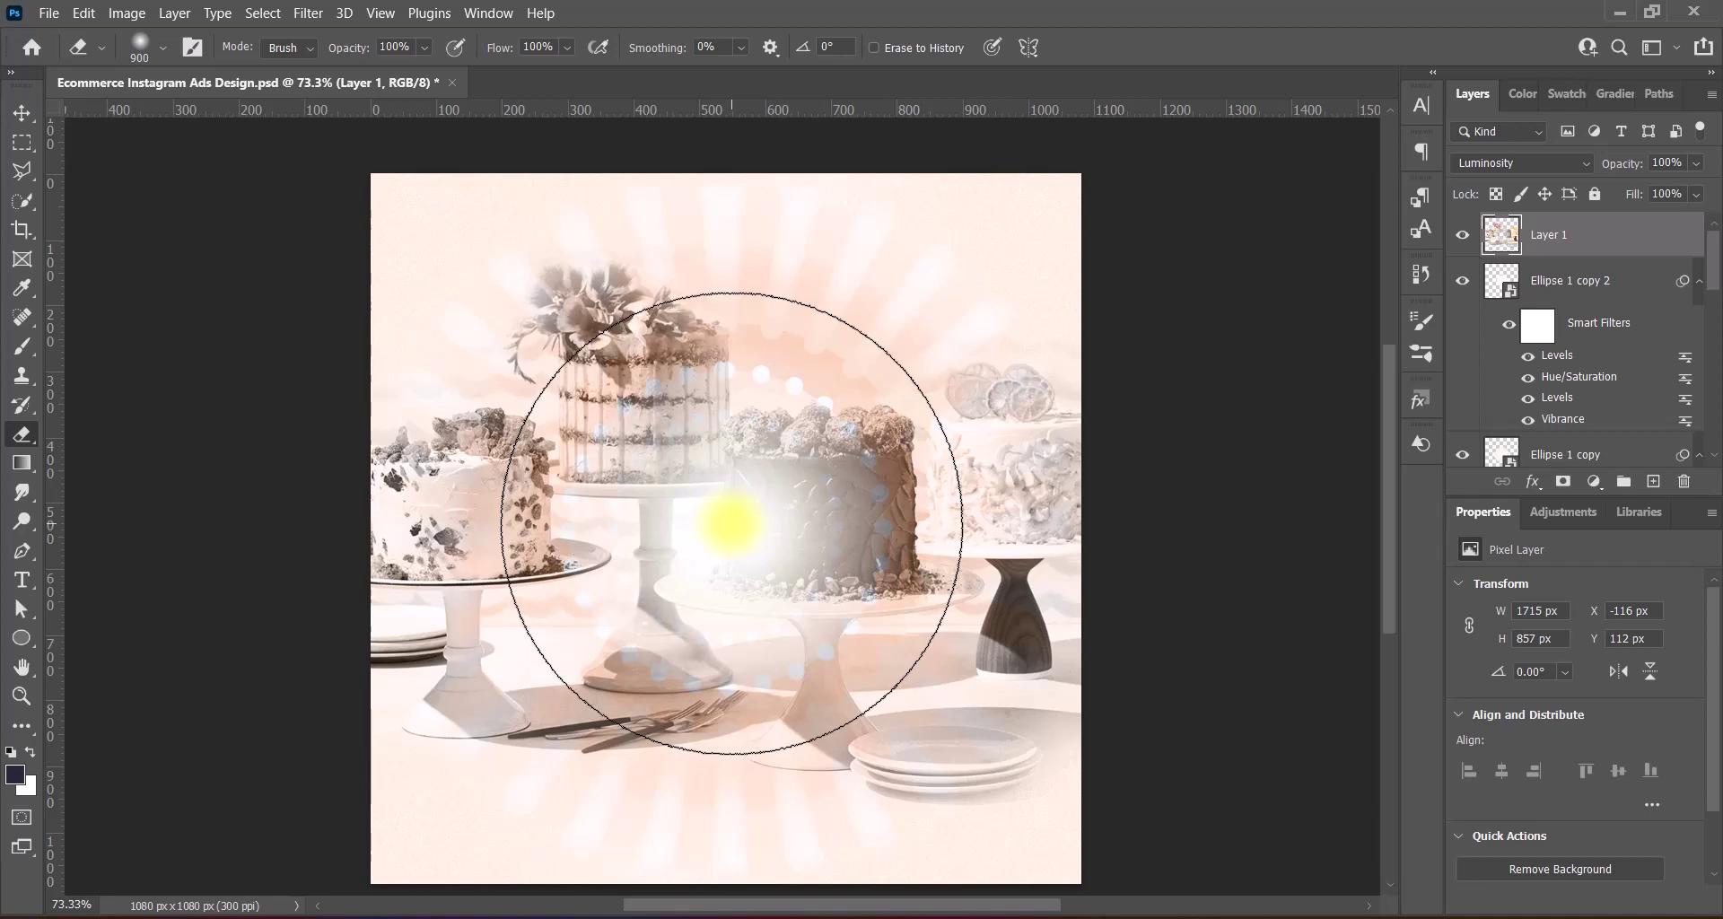
{"action": "left_click_drag", "start_coordinate": [731, 523], "coordinate": [1242, 549]}
Set the cake photo to Darken blending and reposition it
{"action": "left_click", "coordinate": [22, 113]}
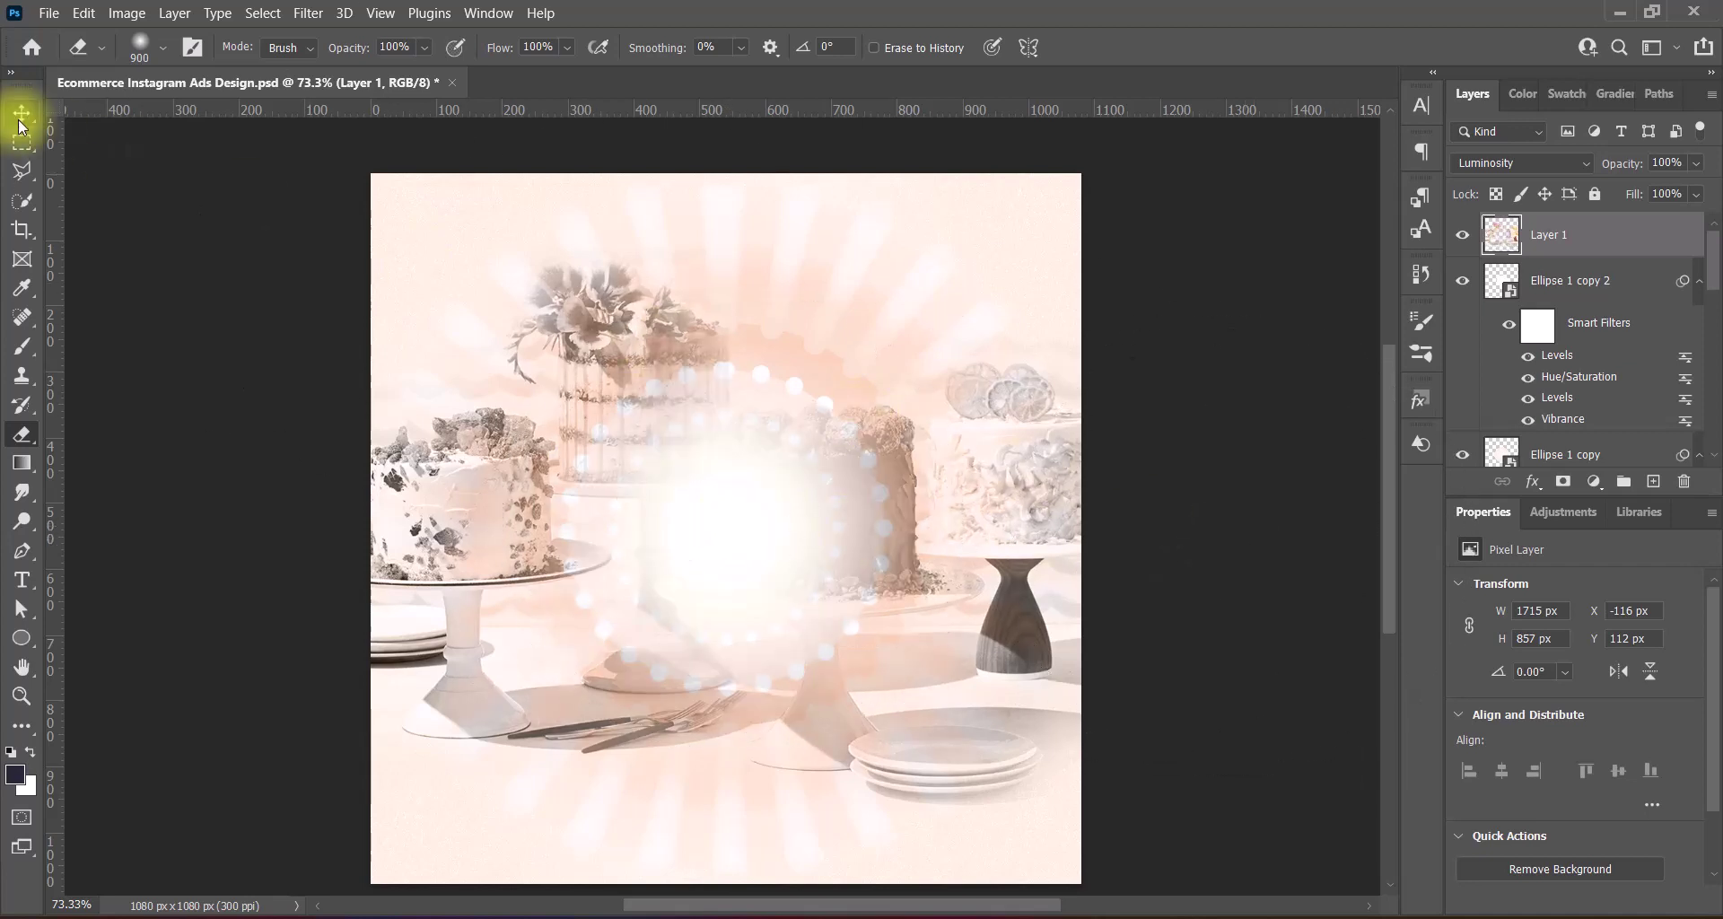
{"action": "left_click", "coordinate": [1541, 165]}
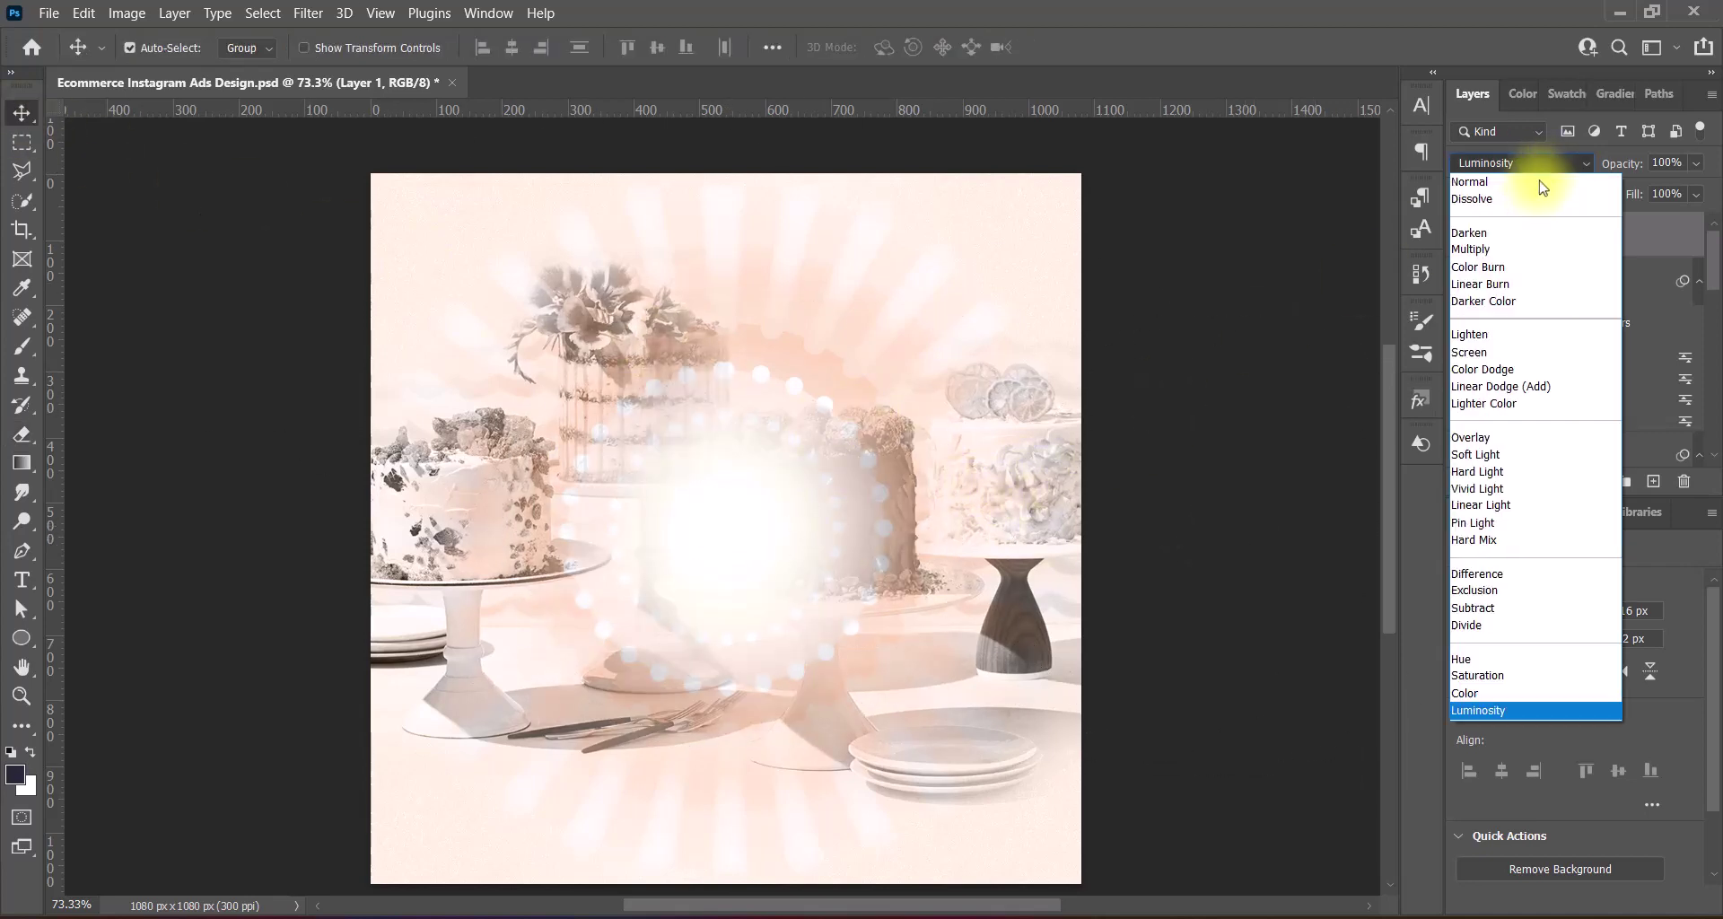
{"action": "left_click", "coordinate": [1525, 235]}
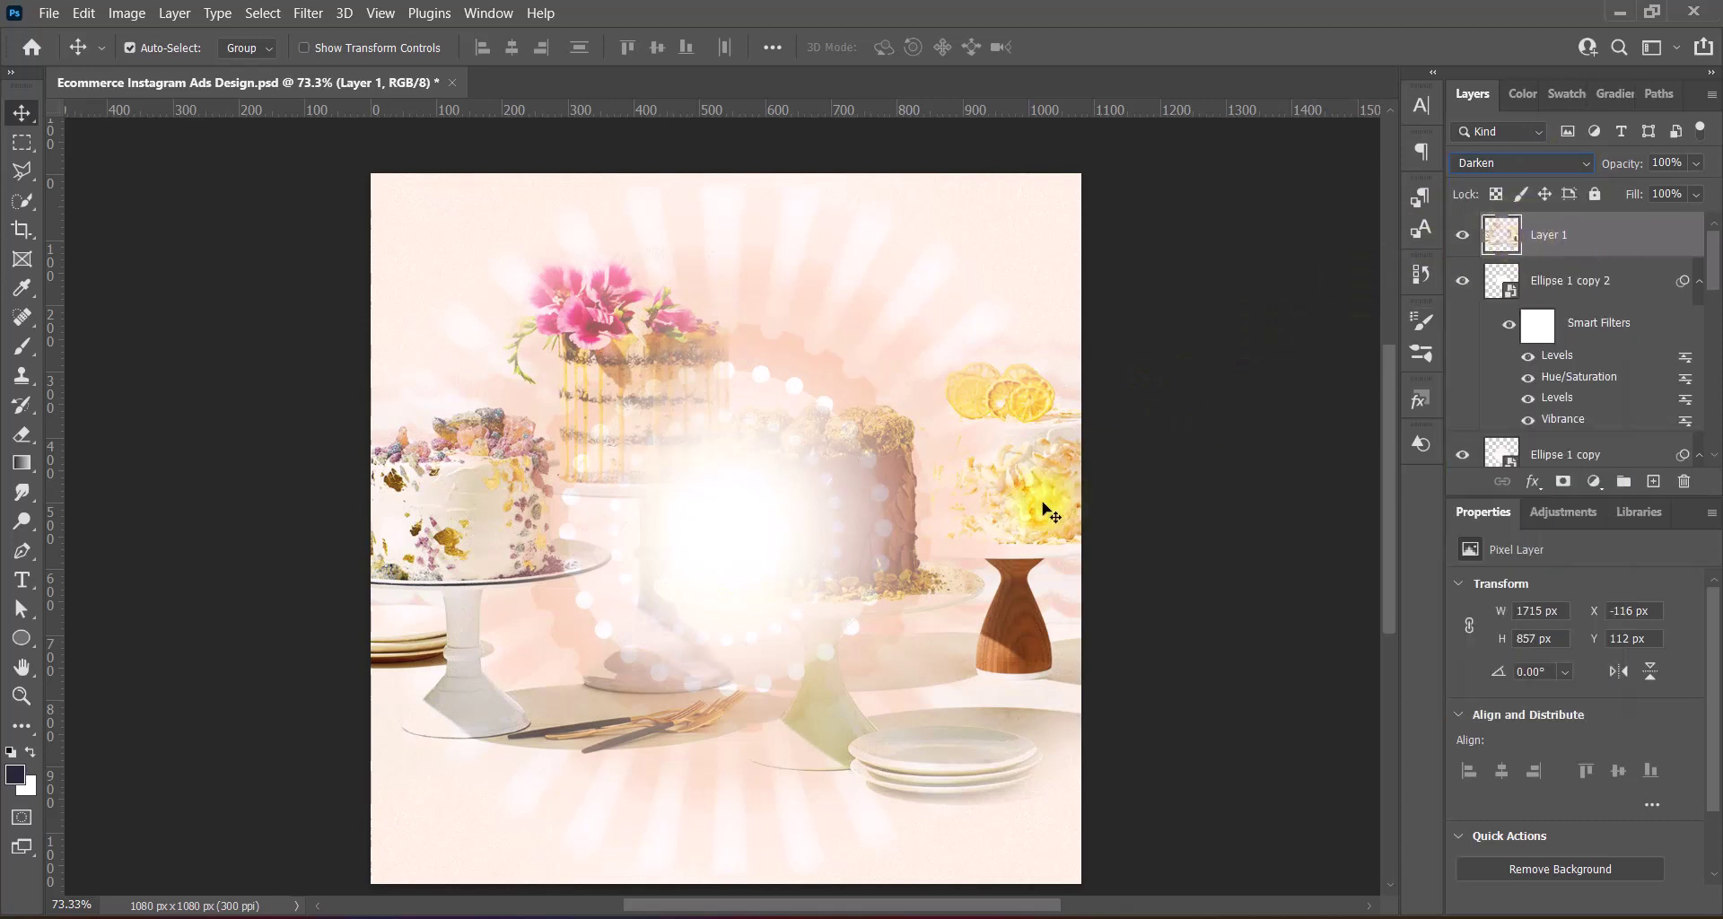
{"action": "left_click_drag", "start_coordinate": [1043, 509], "coordinate": [882, 518]}
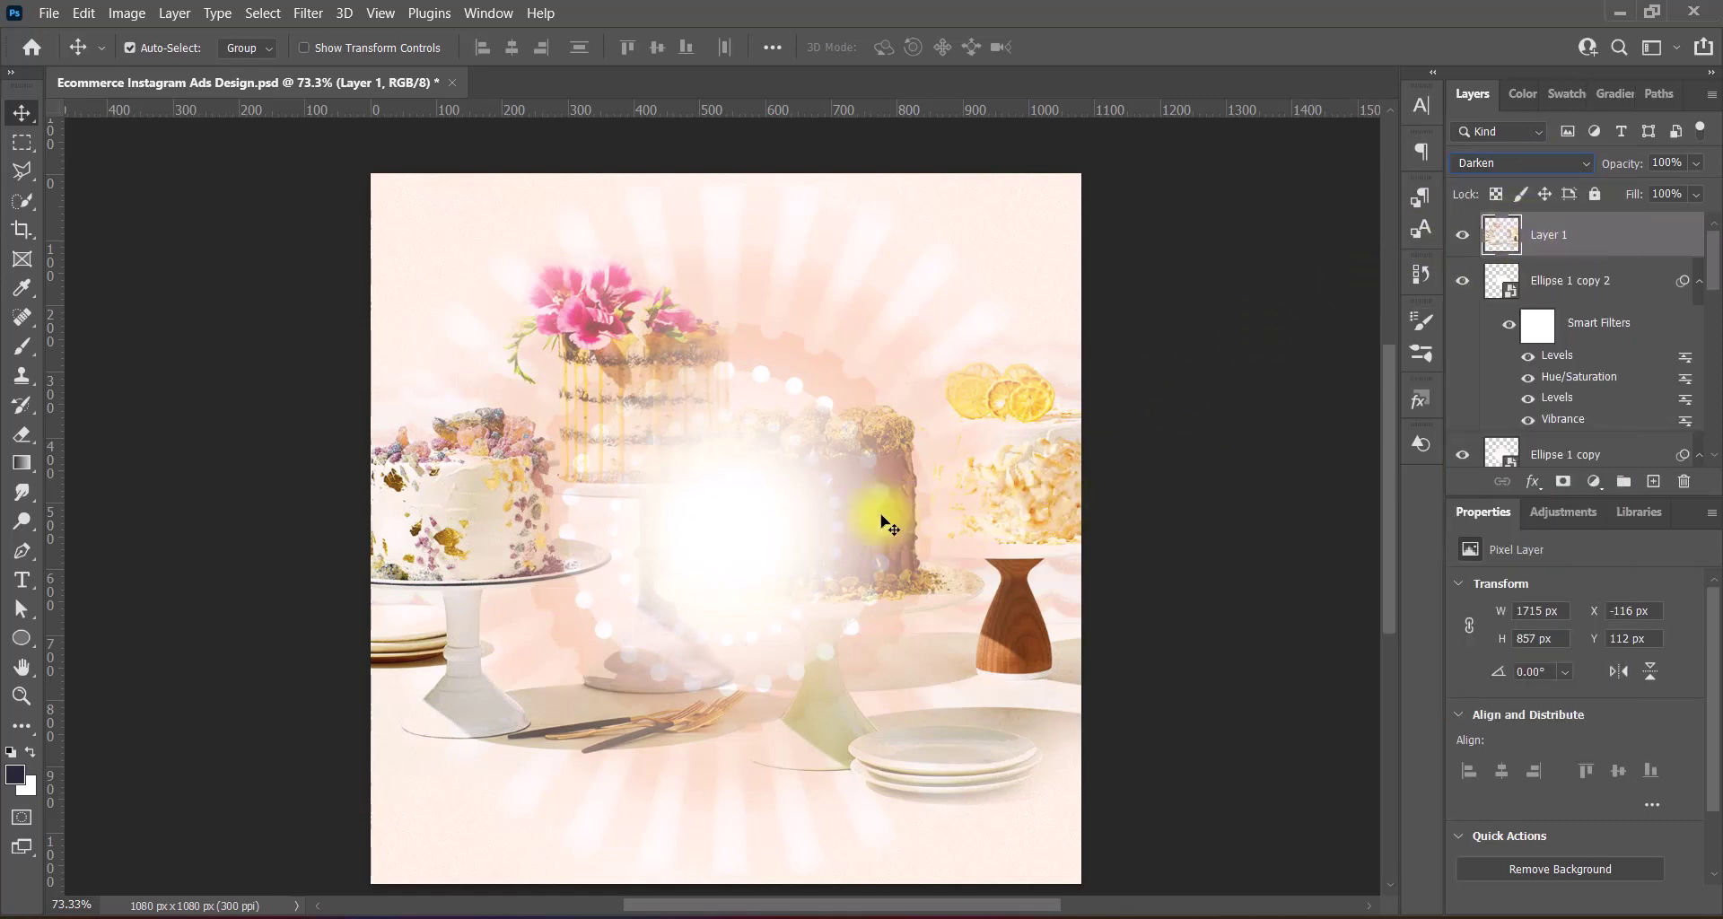
Enlarge the cake photo to 1761×880 px, nudge it slightly left, and save
{"action": "key", "text": "ctrl+t"}
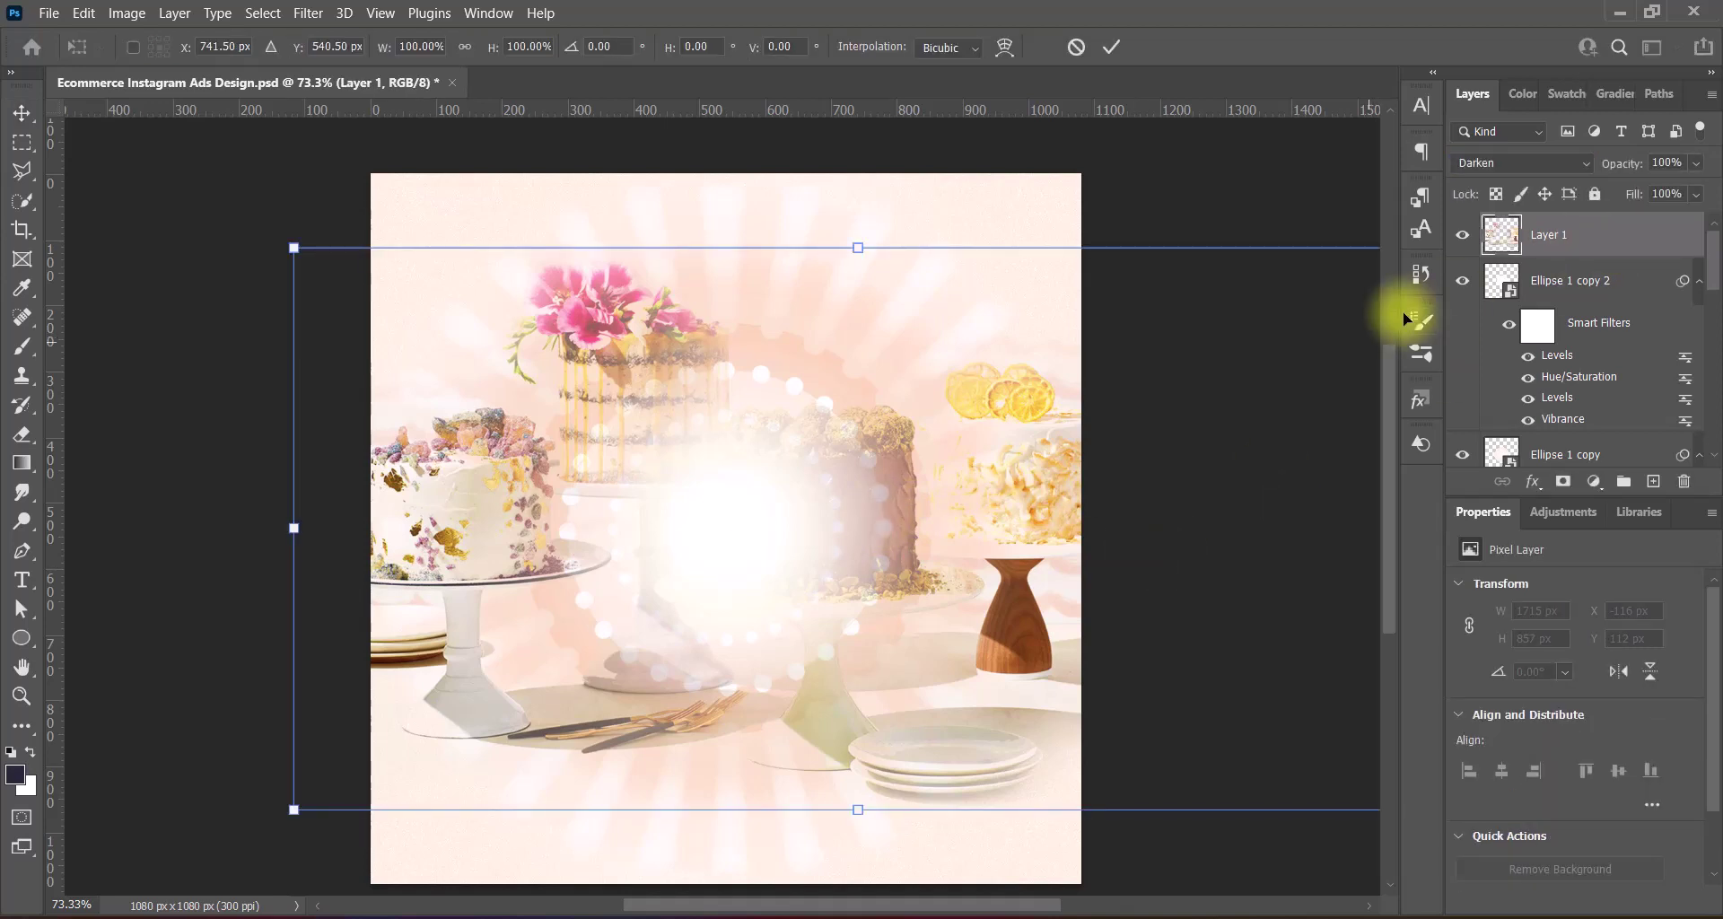
{"action": "key", "text": "Left"}
{"action": "key", "text": "Left"}
{"action": "key", "text": "Left"}
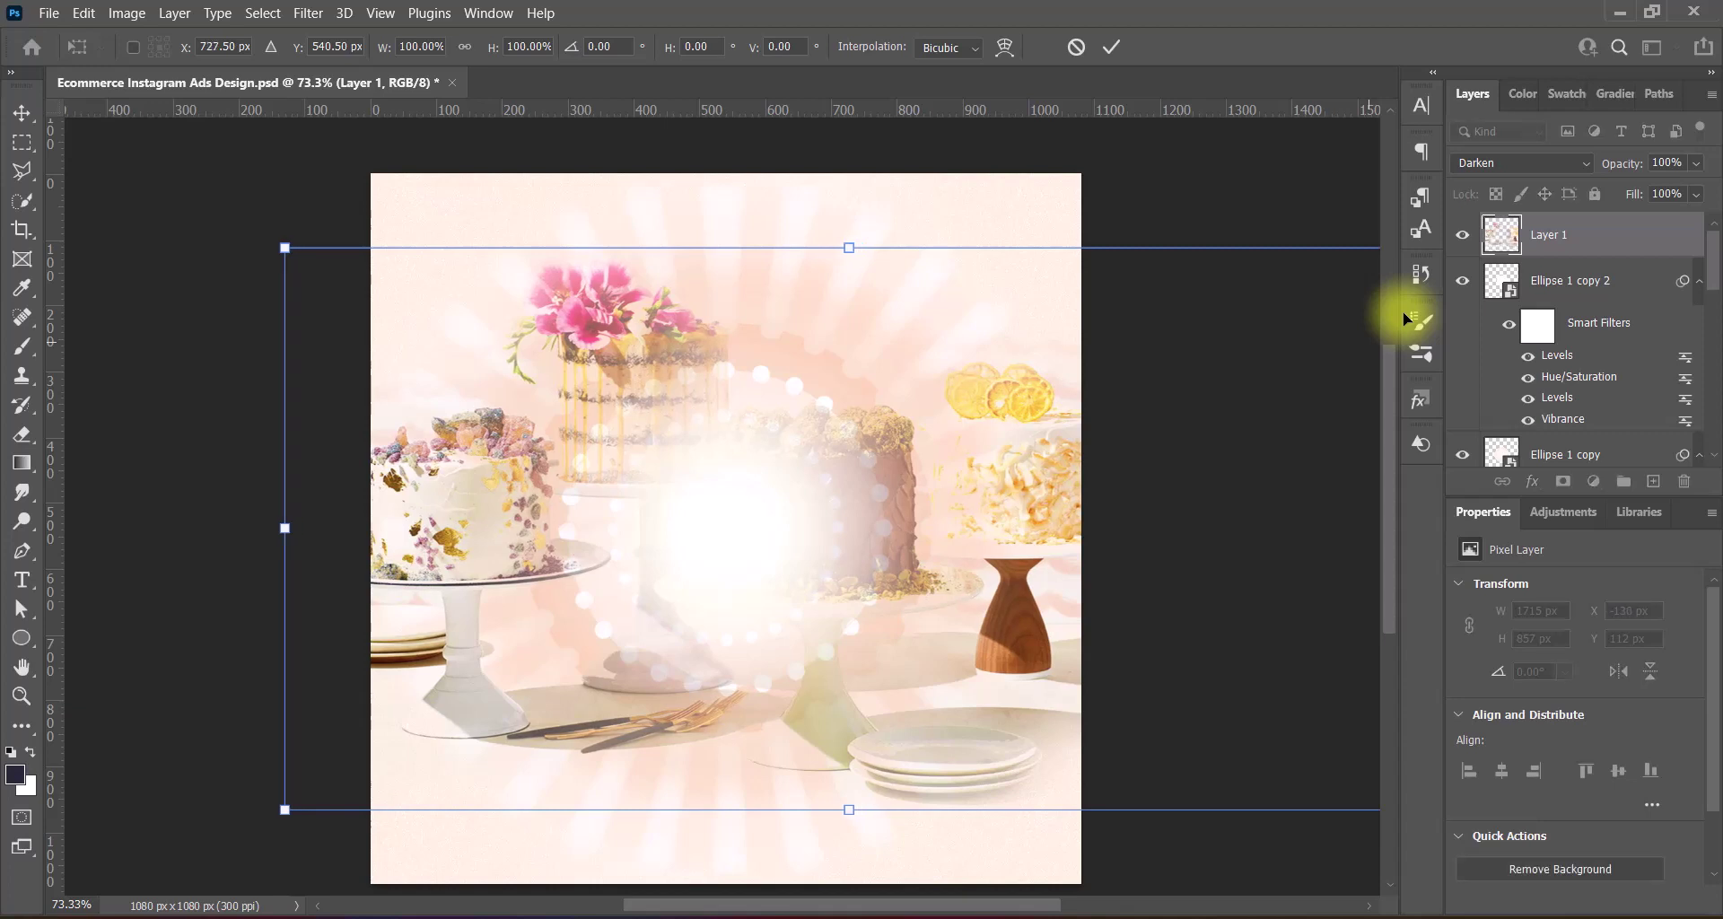
{"action": "key", "text": "ctrl+z"}
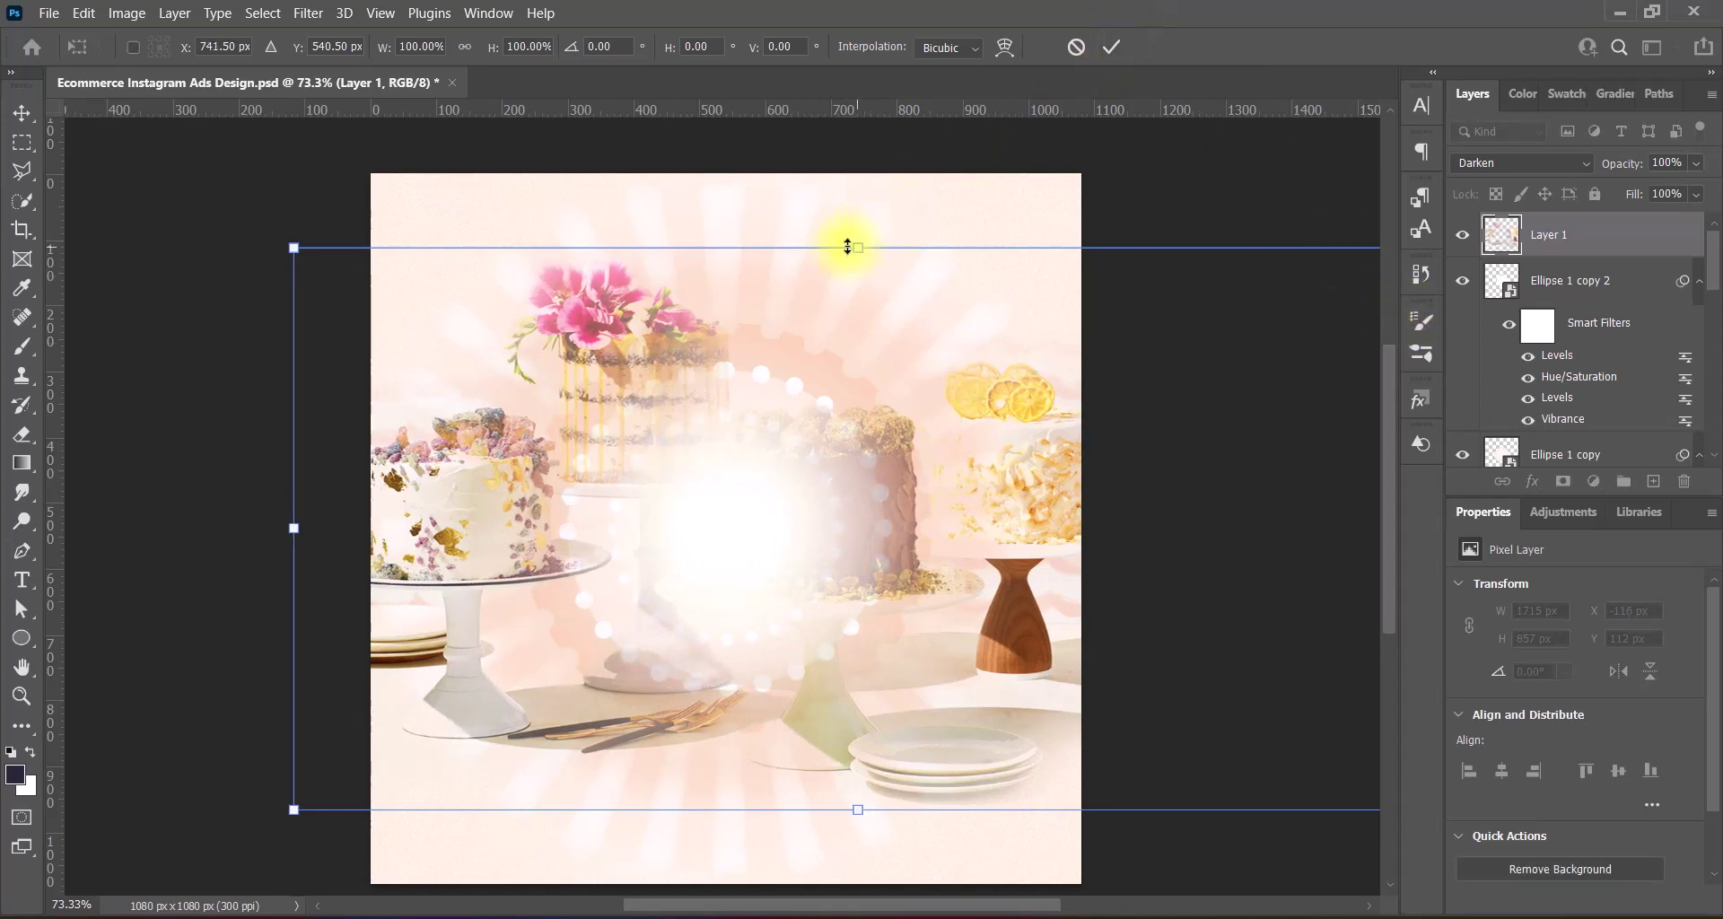
{"action": "left_click_drag", "start_coordinate": [848, 247], "coordinate": [854, 223]}
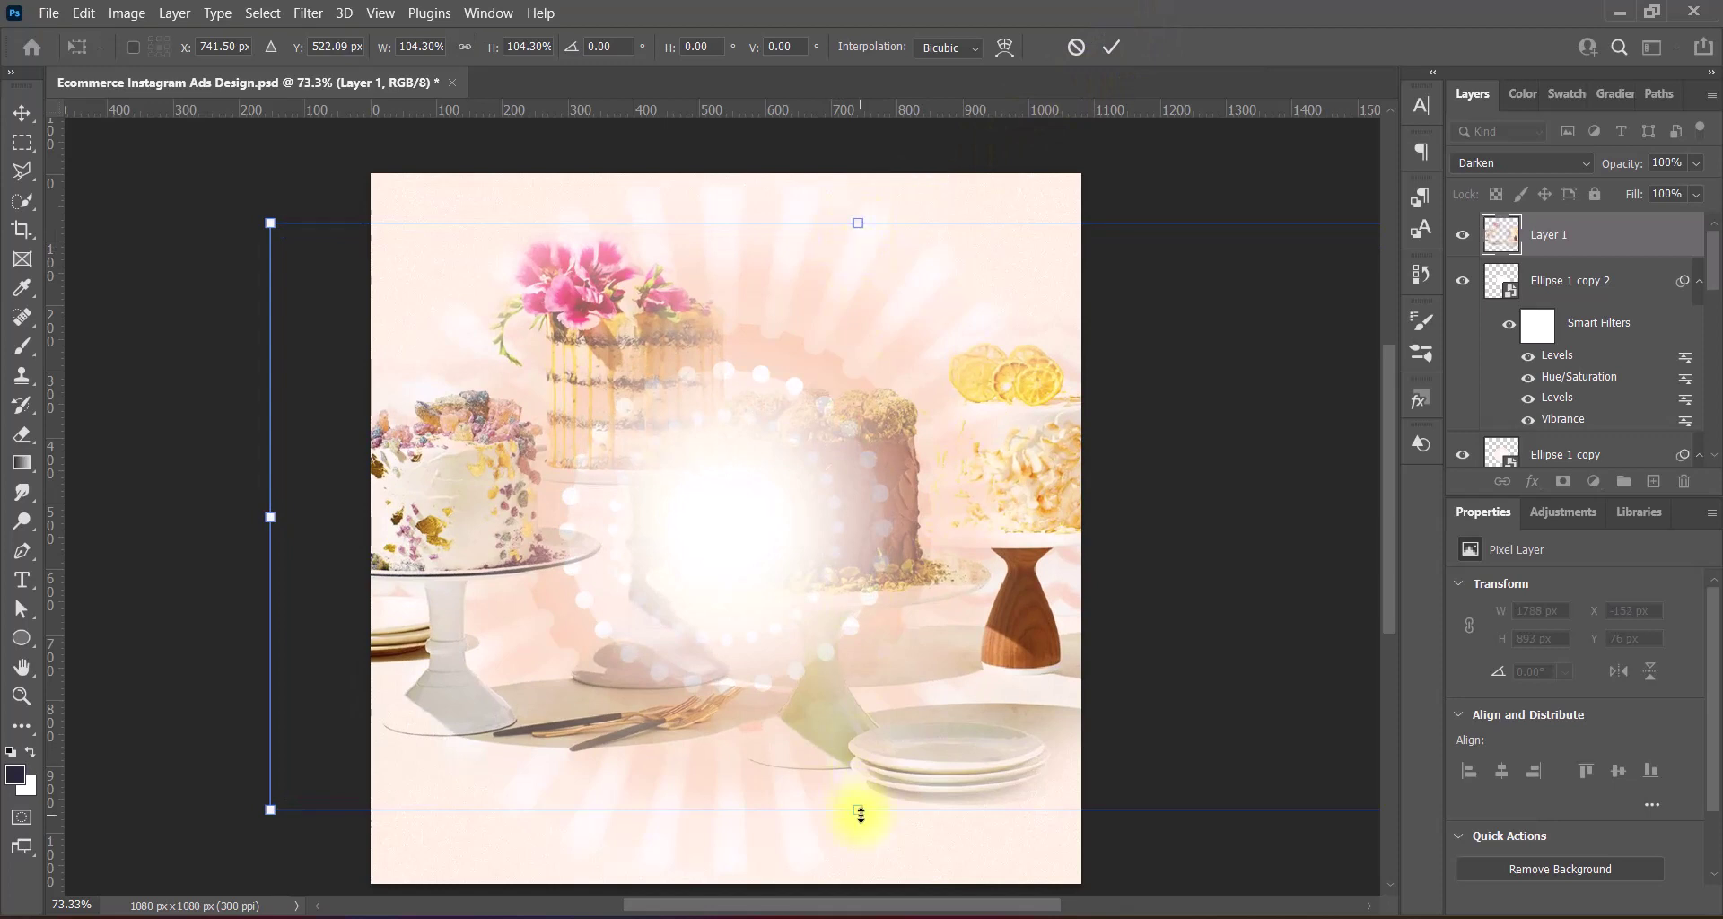
{"action": "left_click_drag", "start_coordinate": [860, 812], "coordinate": [863, 817]}
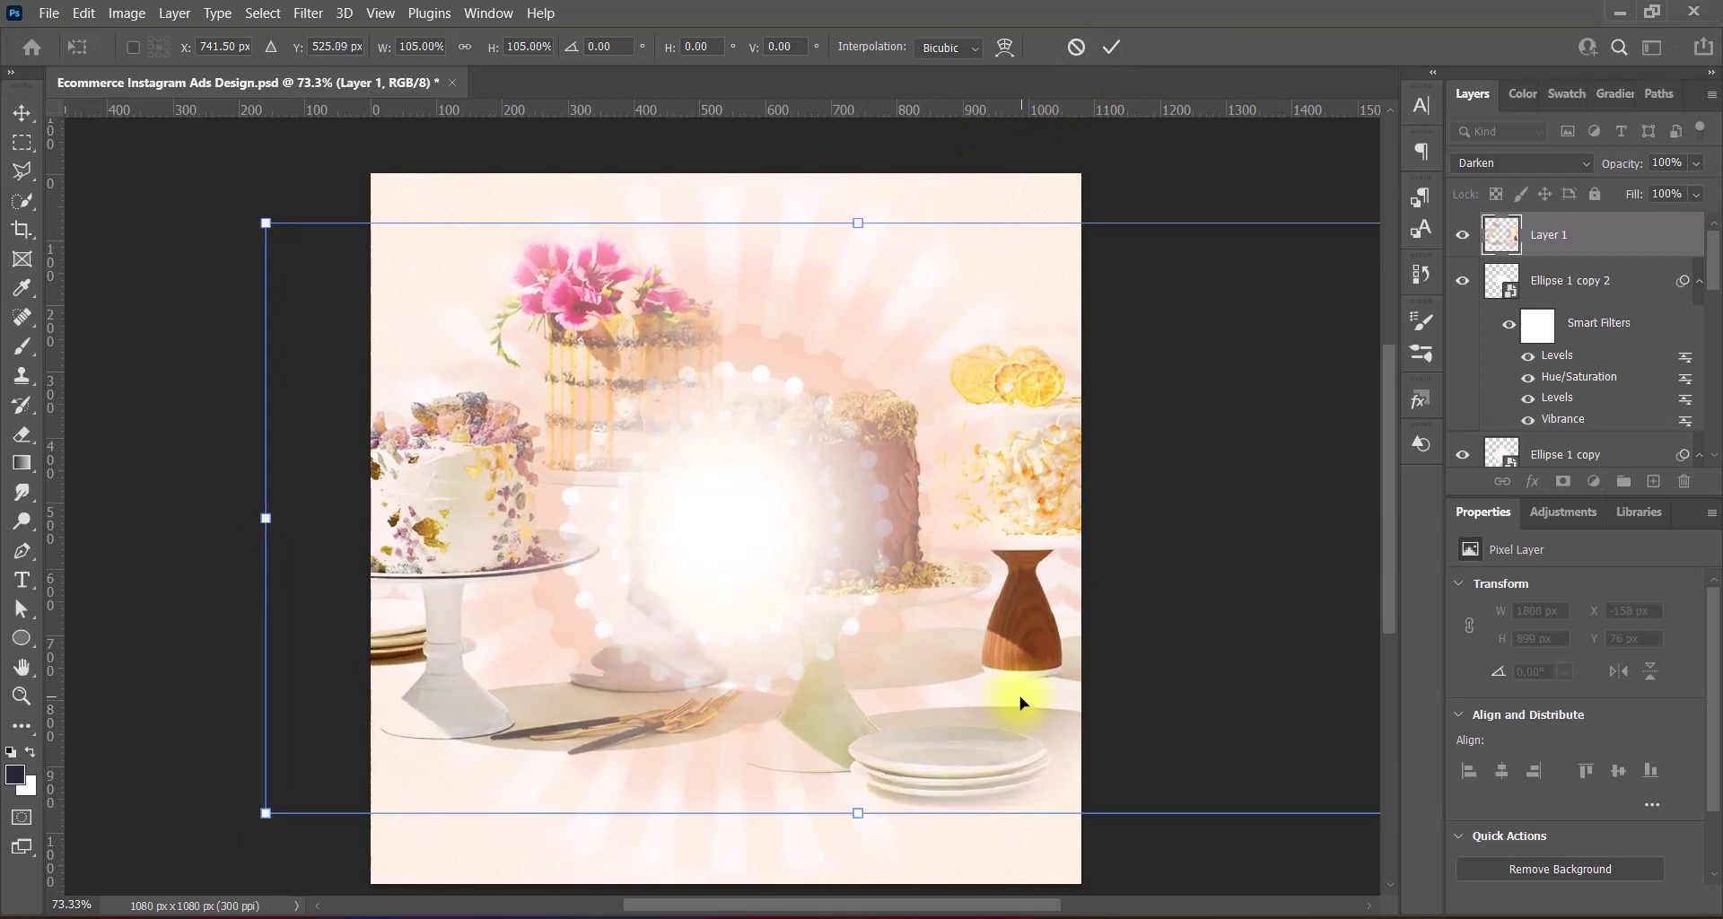
{"action": "key", "text": "shift+Right"}
{"action": "key", "text": "shift+Right"}
{"action": "key", "text": "shift+Right"}
{"action": "key", "text": "shift+Left"}
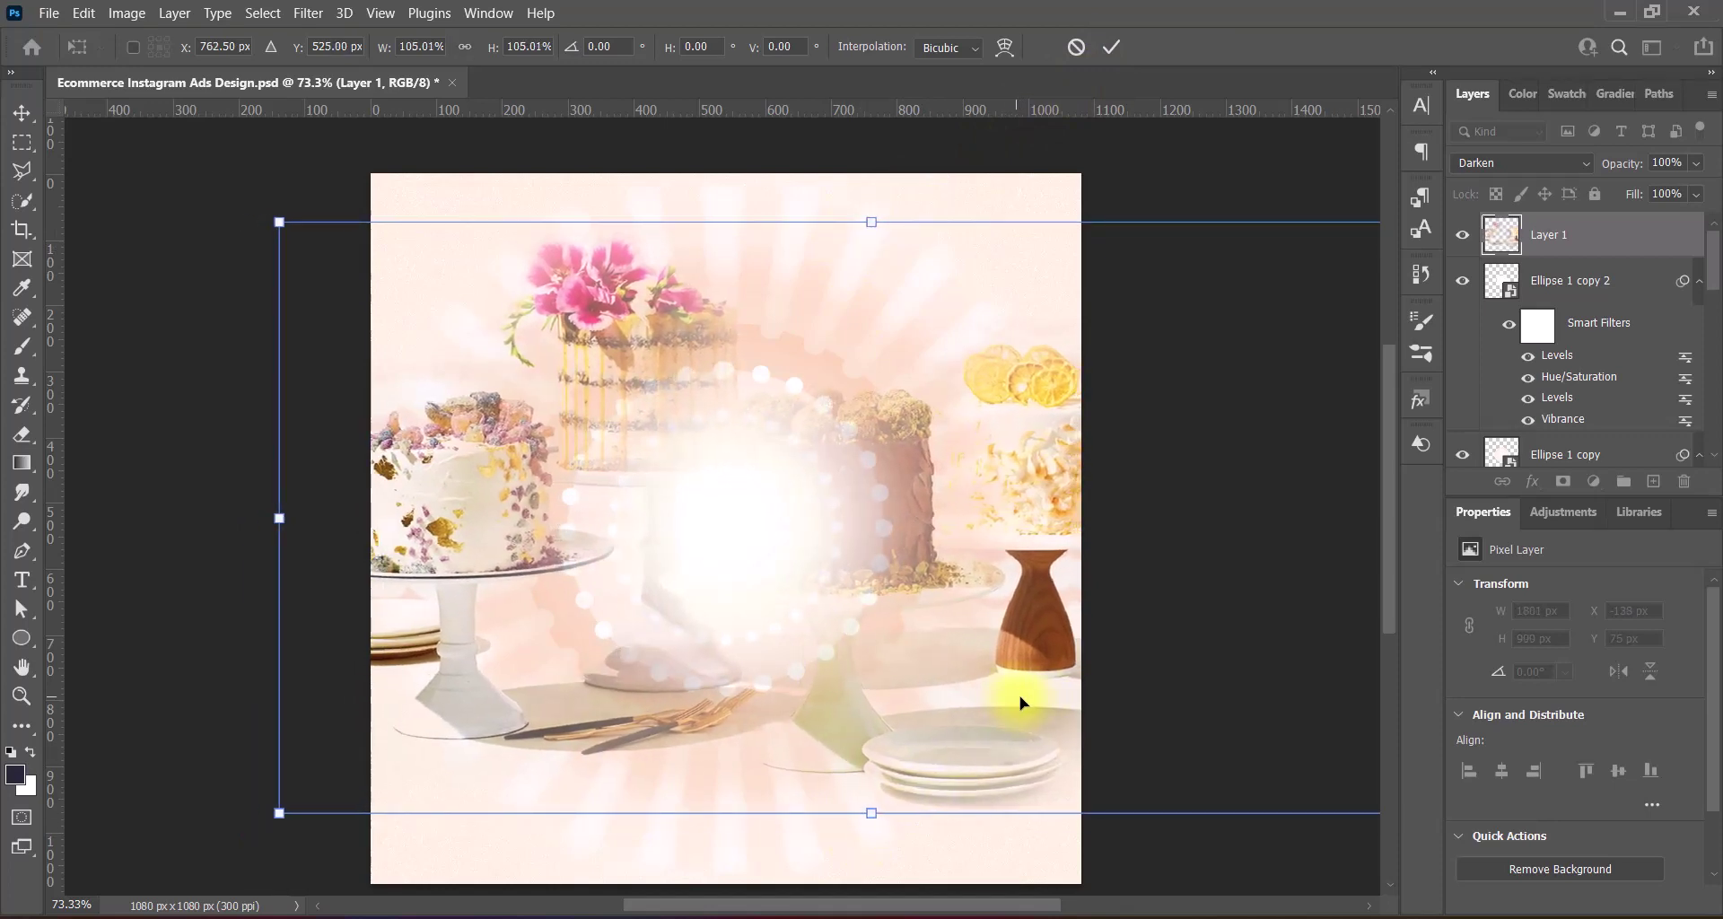
{"action": "key", "text": "Left"}
{"action": "key", "text": "Left"}
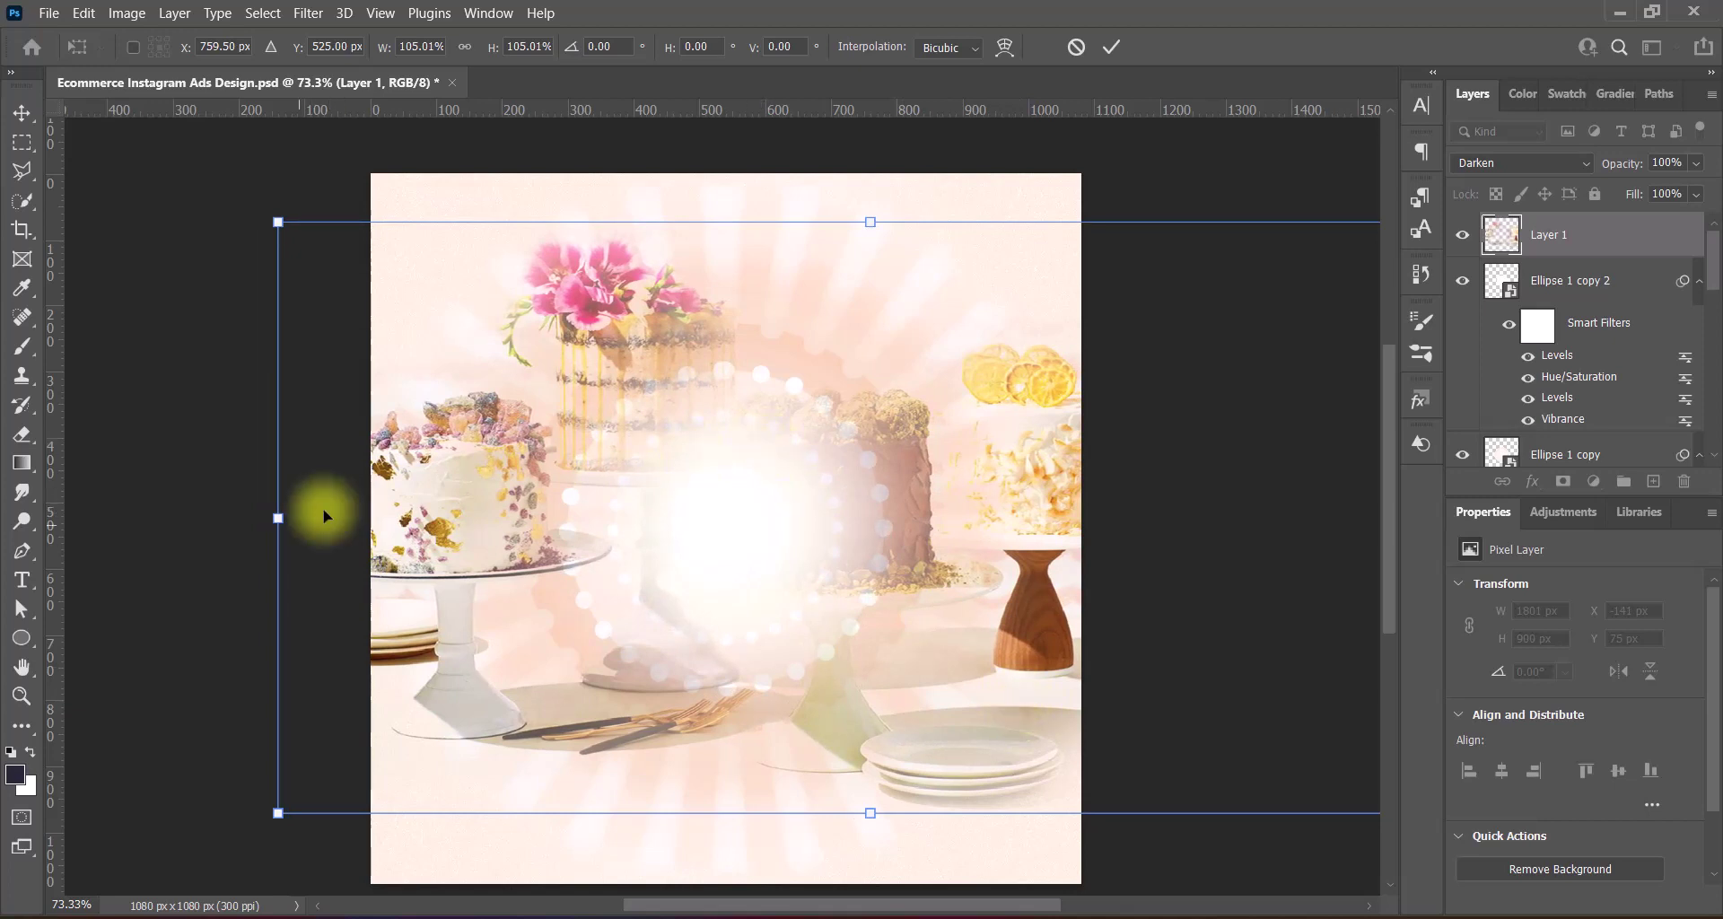
{"action": "left_click_drag", "start_coordinate": [278, 518], "coordinate": [290, 519]}
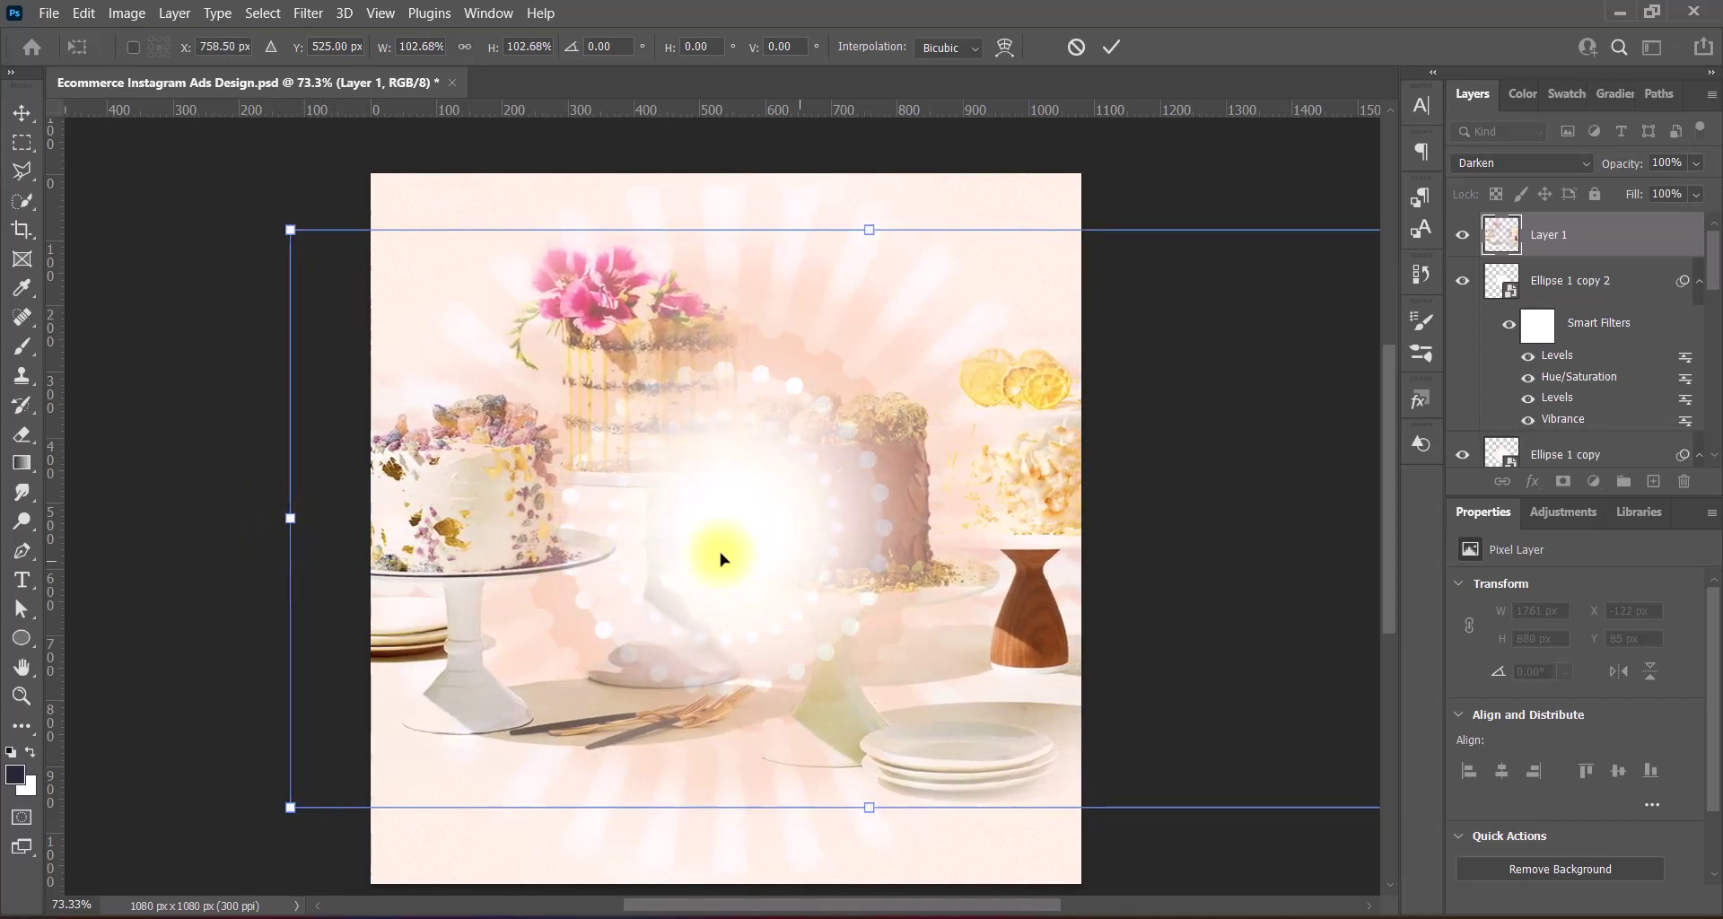
{"action": "key", "text": "Return"}
{"action": "key", "text": "Left"}
{"action": "key", "text": "Left"}
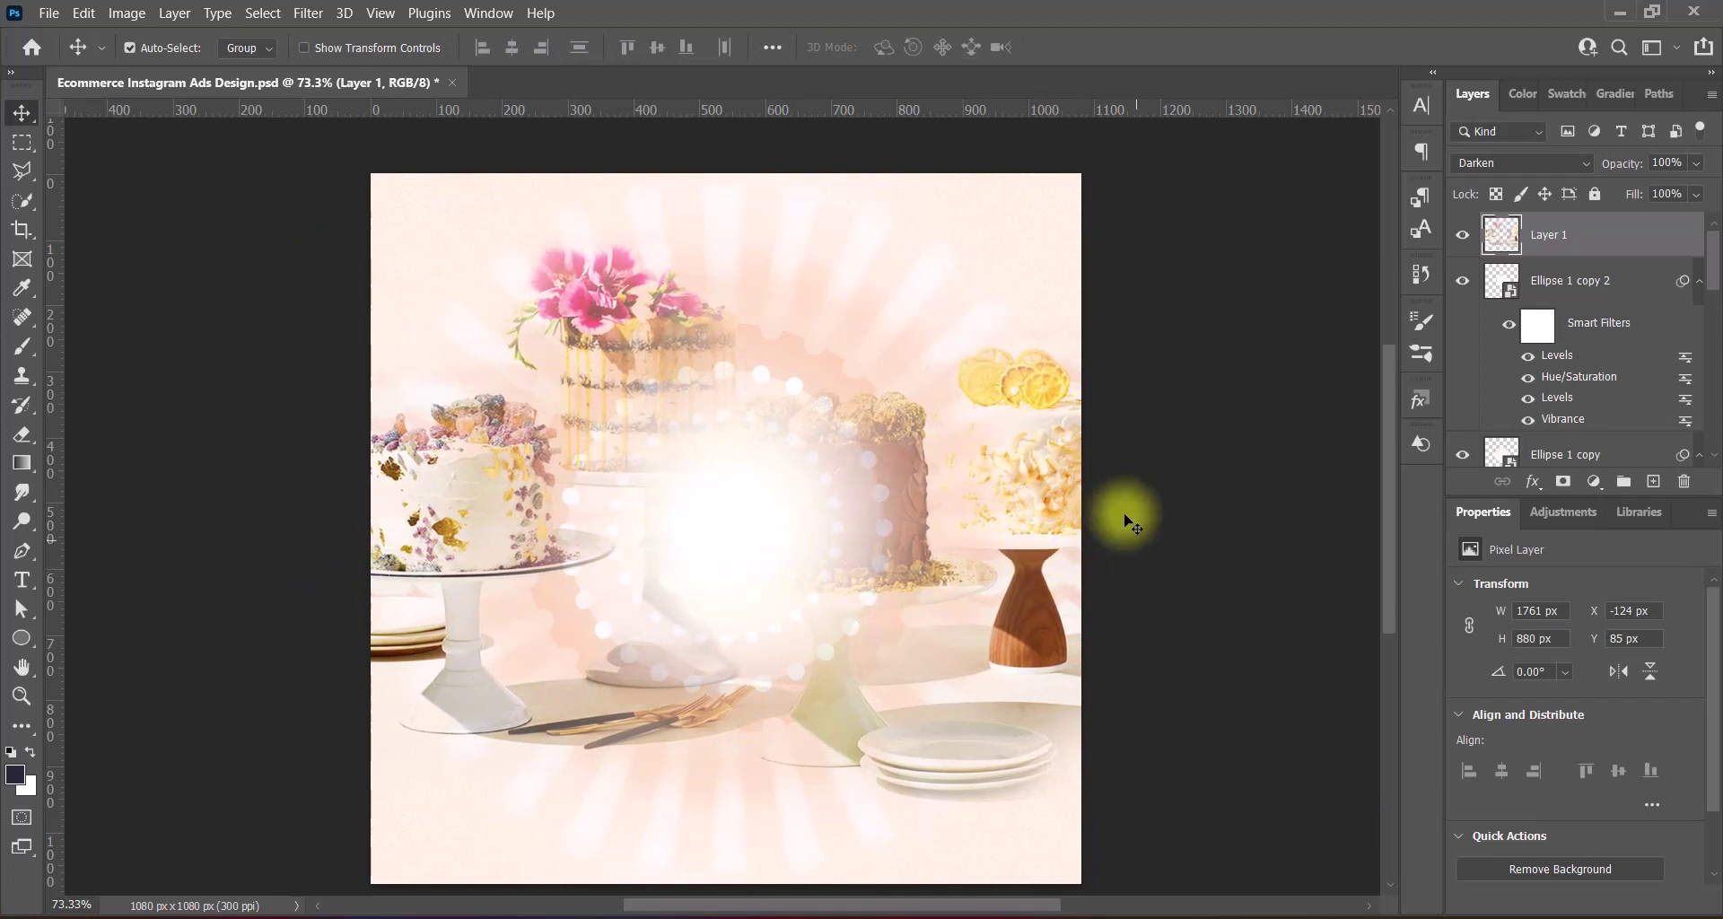
{"action": "key", "text": "ctrl+s"}
Apply a 2 px Gaussian Blur to the cake backdrop
{"action": "left_click", "coordinate": [307, 12]}
{"action": "left_click", "coordinate": [681, 360]}
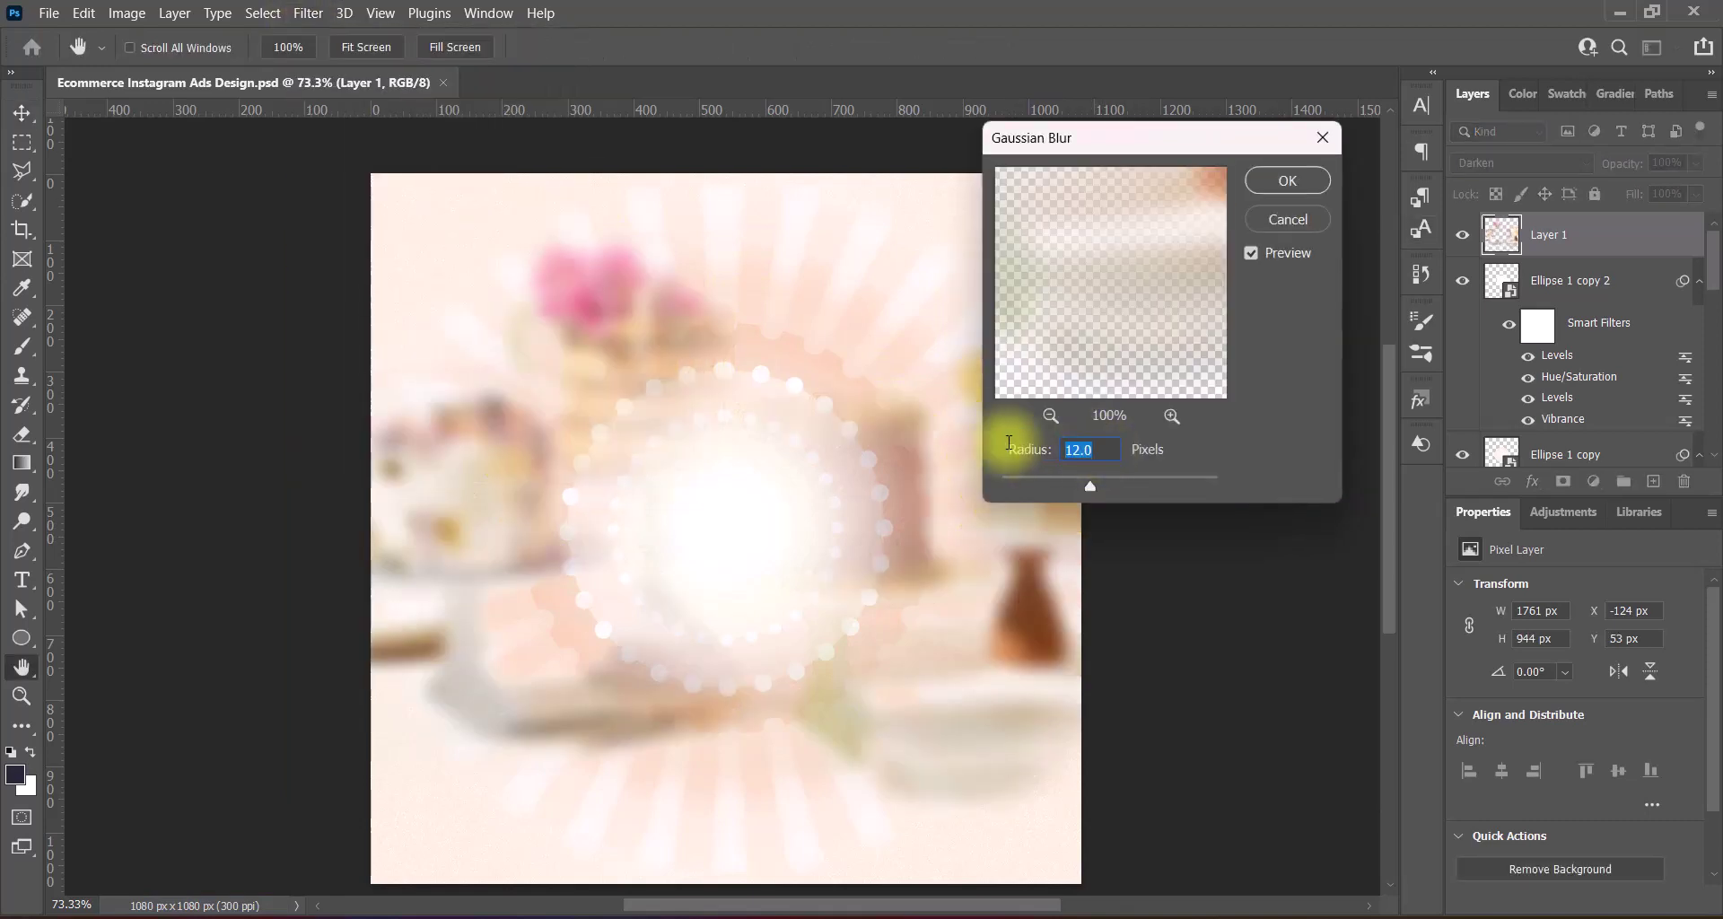
{"action": "type", "text": "3"}
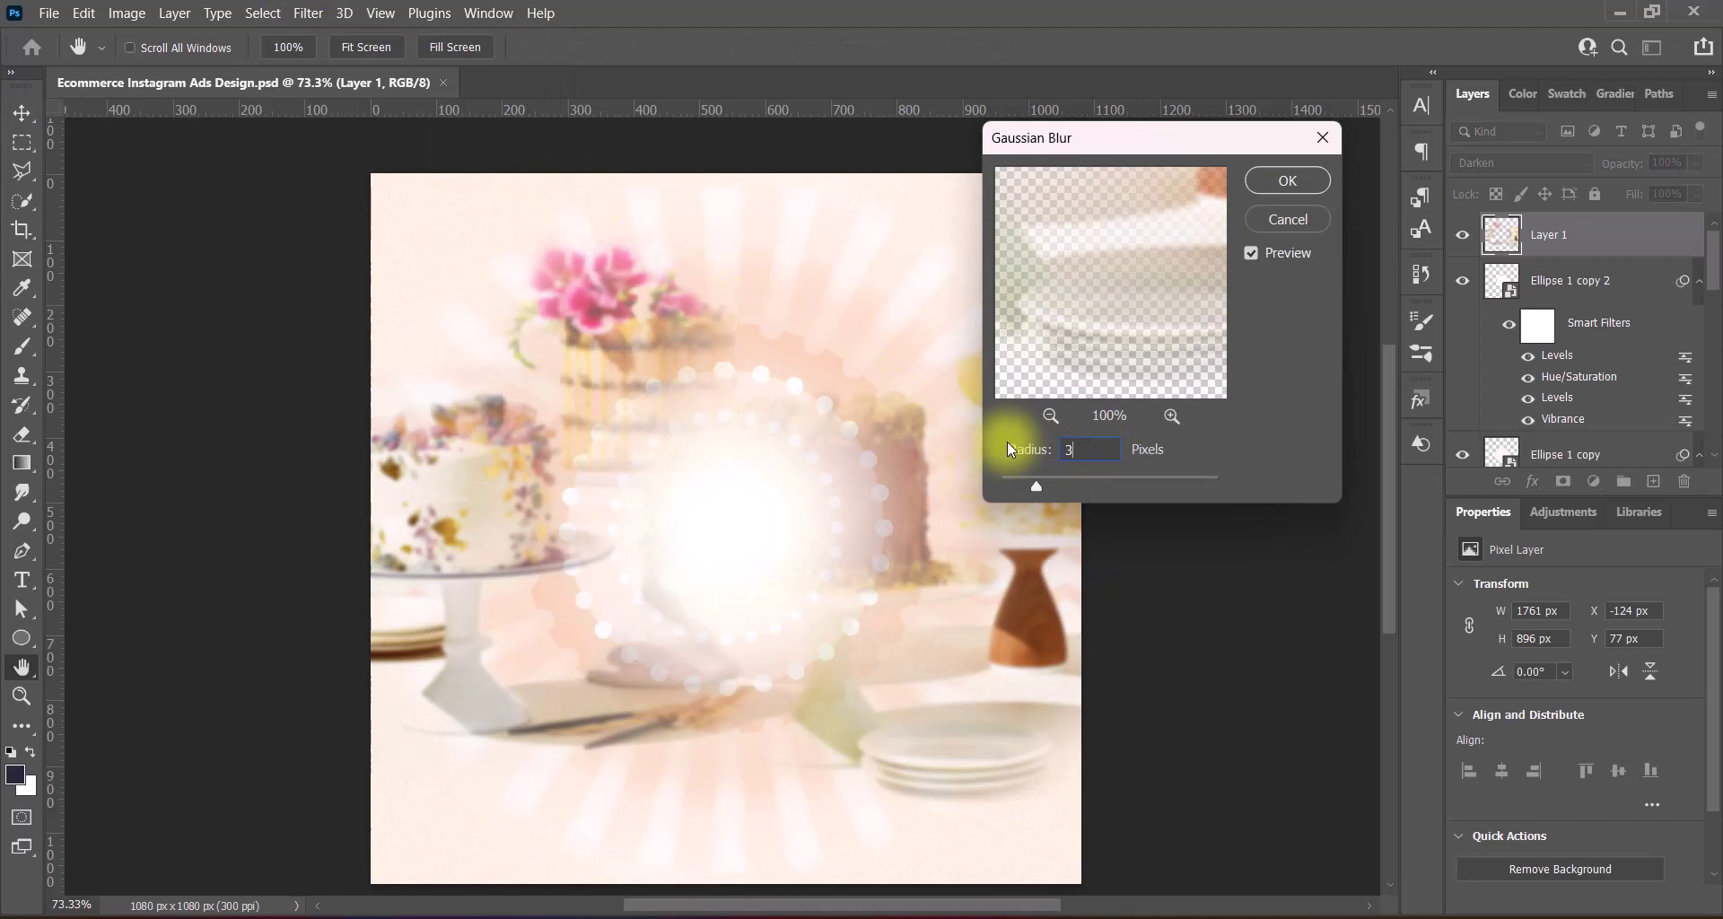
{"action": "key", "text": "BackSpace"}
{"action": "type", "text": "2"}
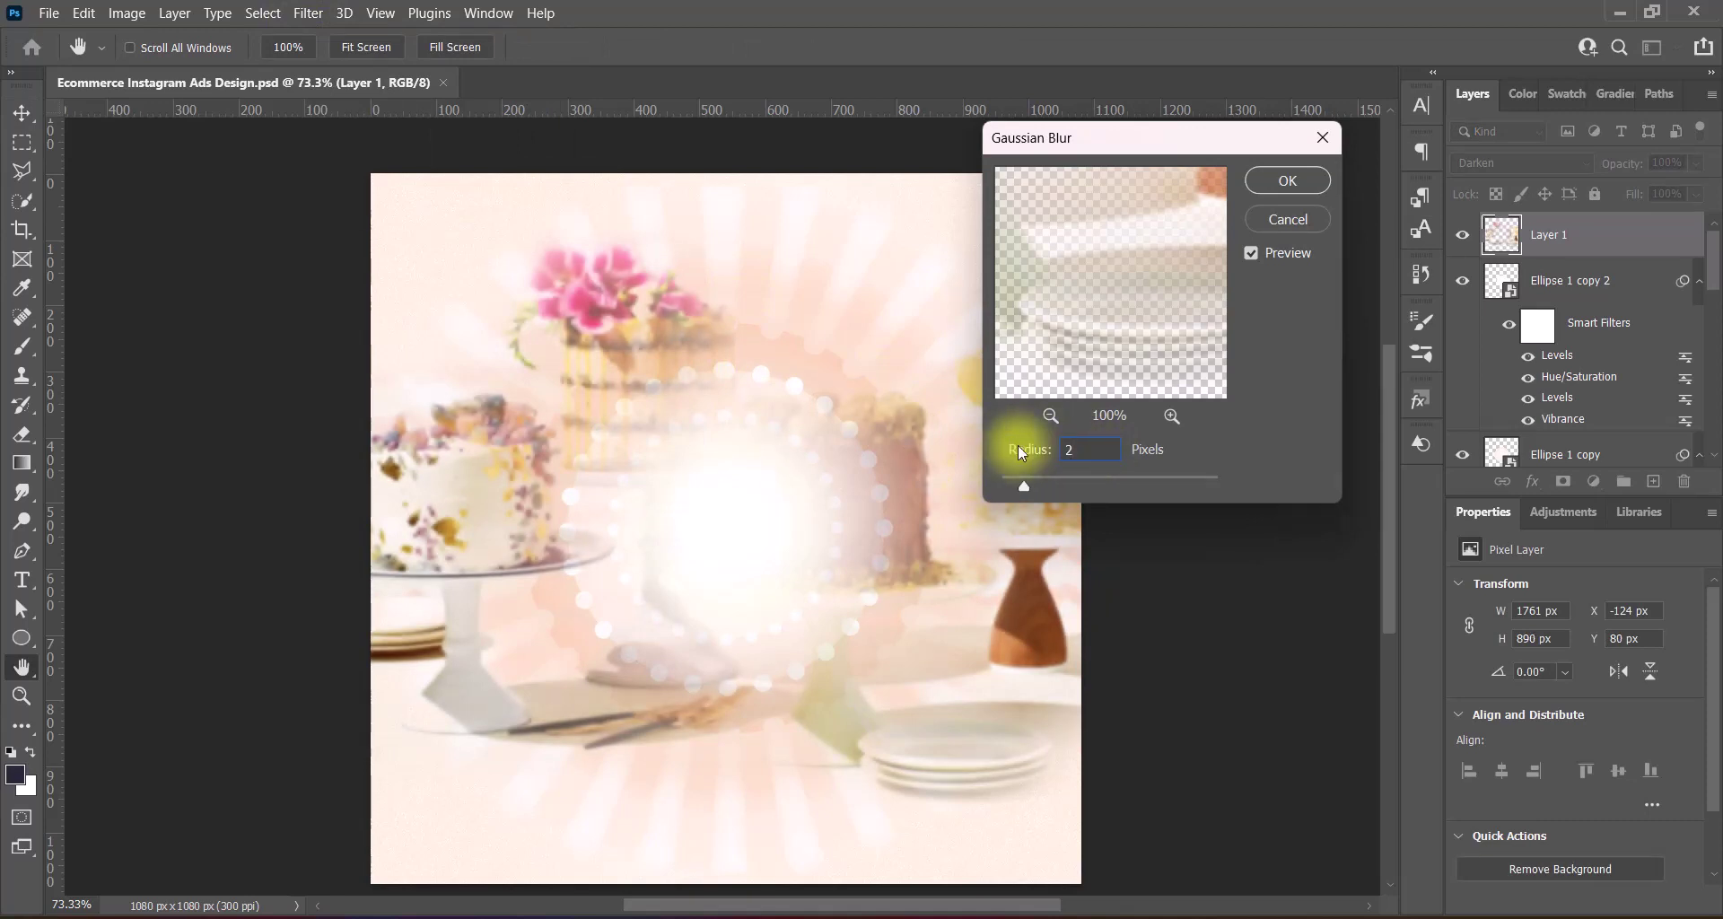
{"action": "key", "text": "Return"}
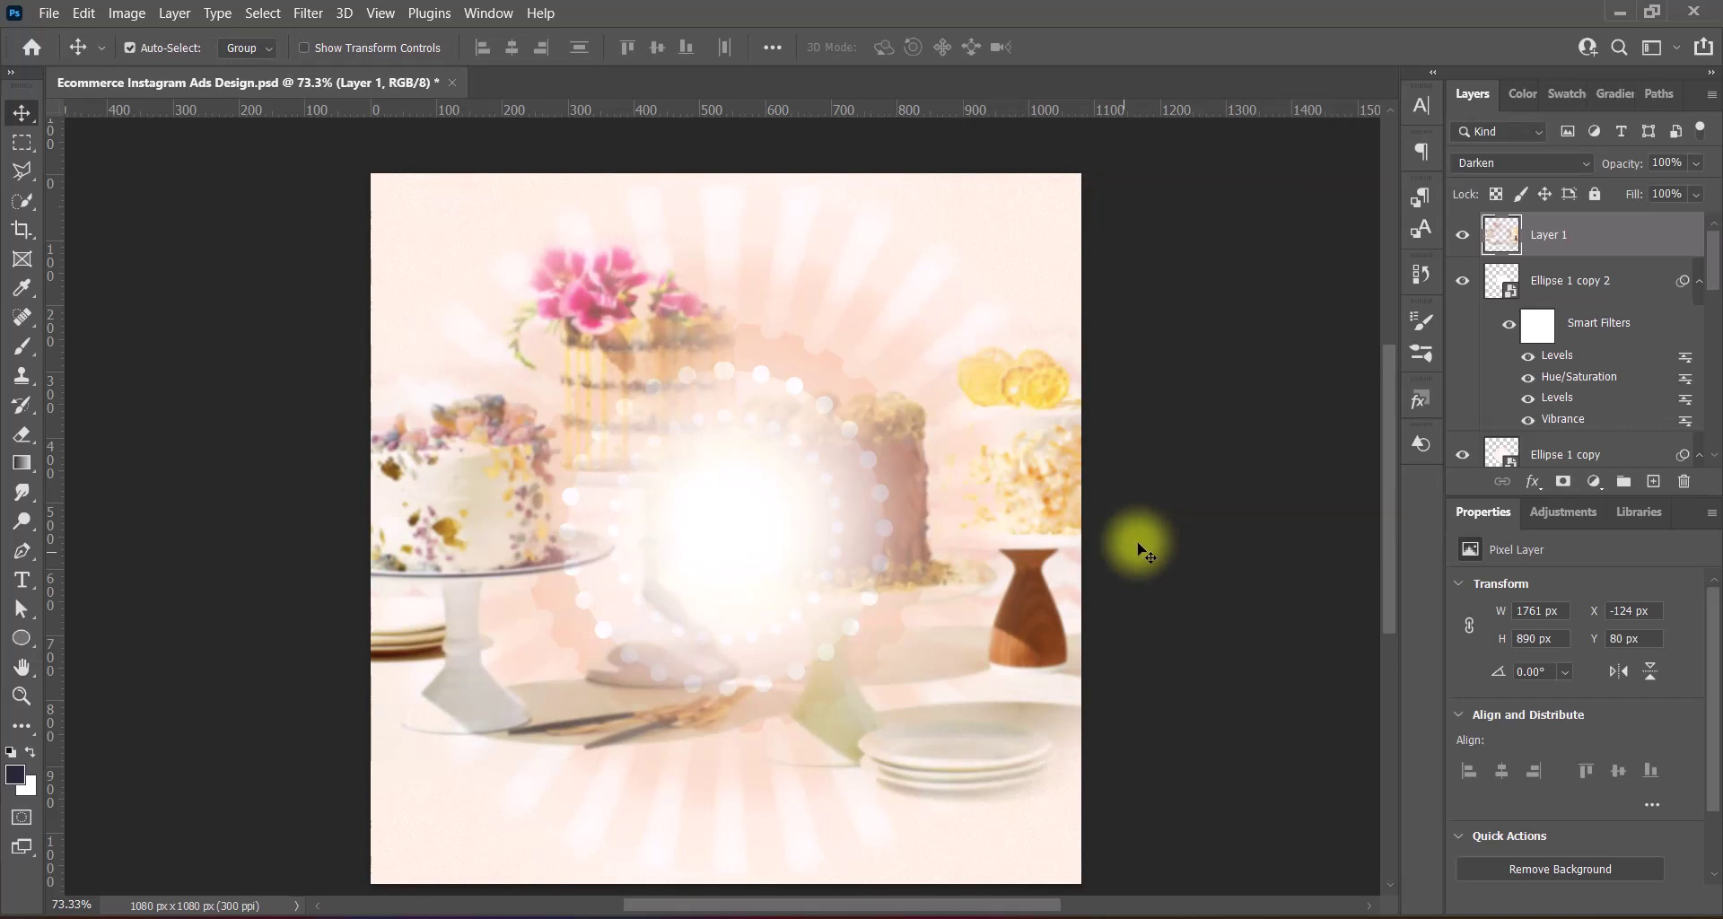
Shift the backdrop down 15 px, save, and paste the hand mixer image as Layer 2
{"action": "key", "text": "ctrl+t"}
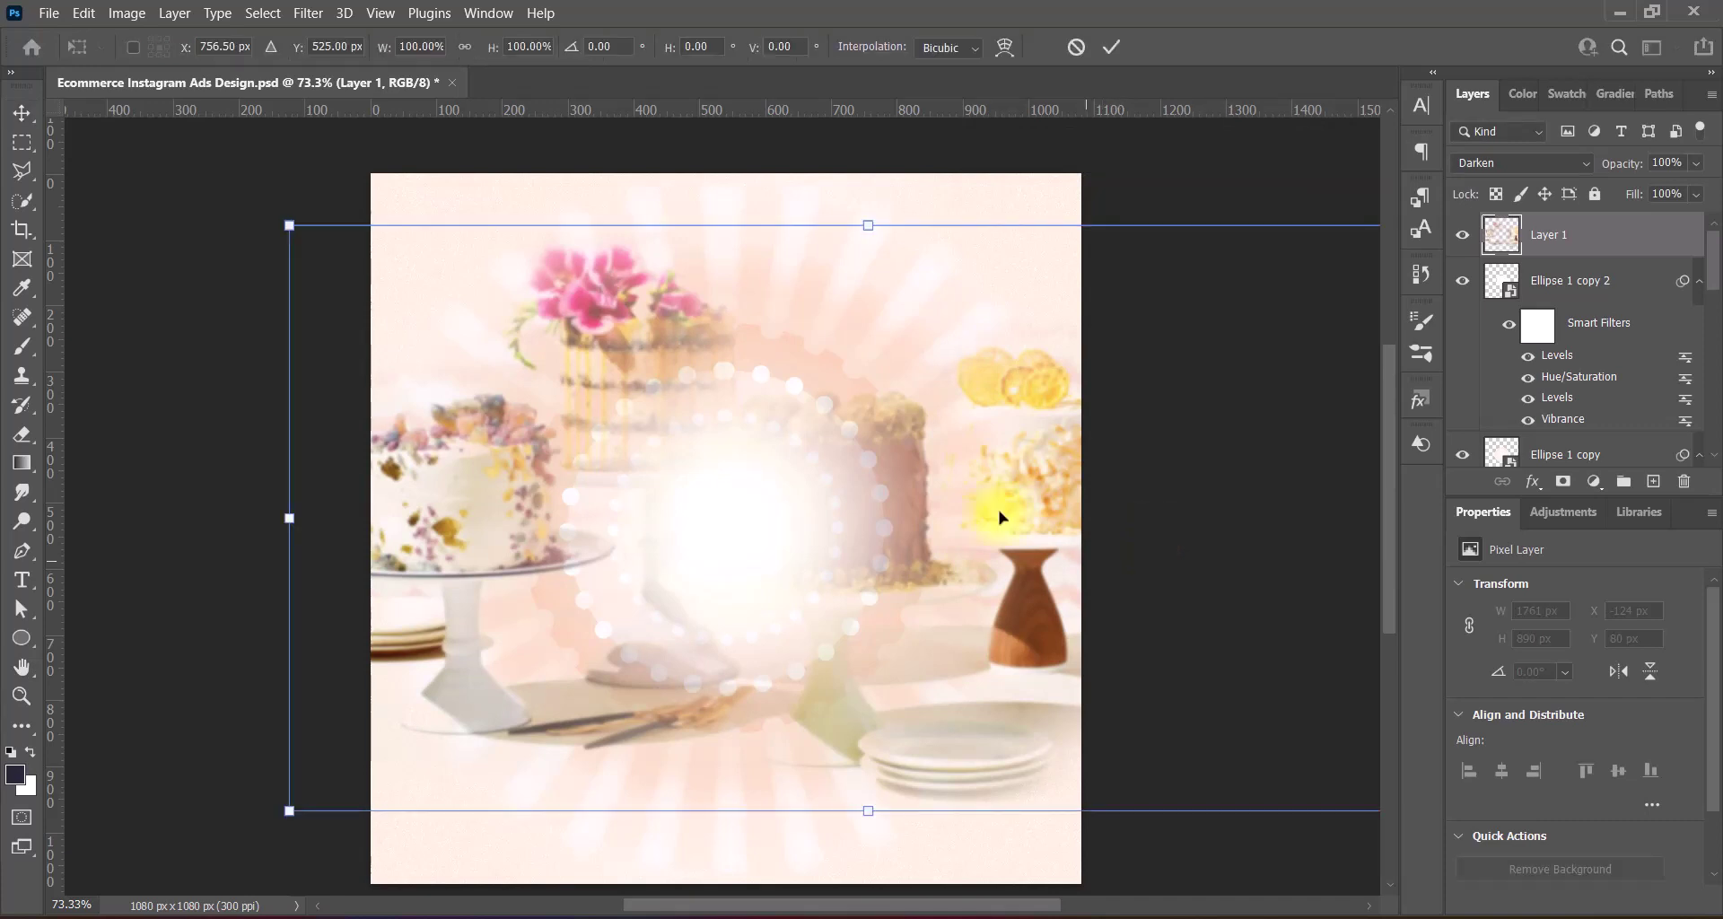
{"action": "left_click_drag", "start_coordinate": [841, 482], "coordinate": [840, 491]}
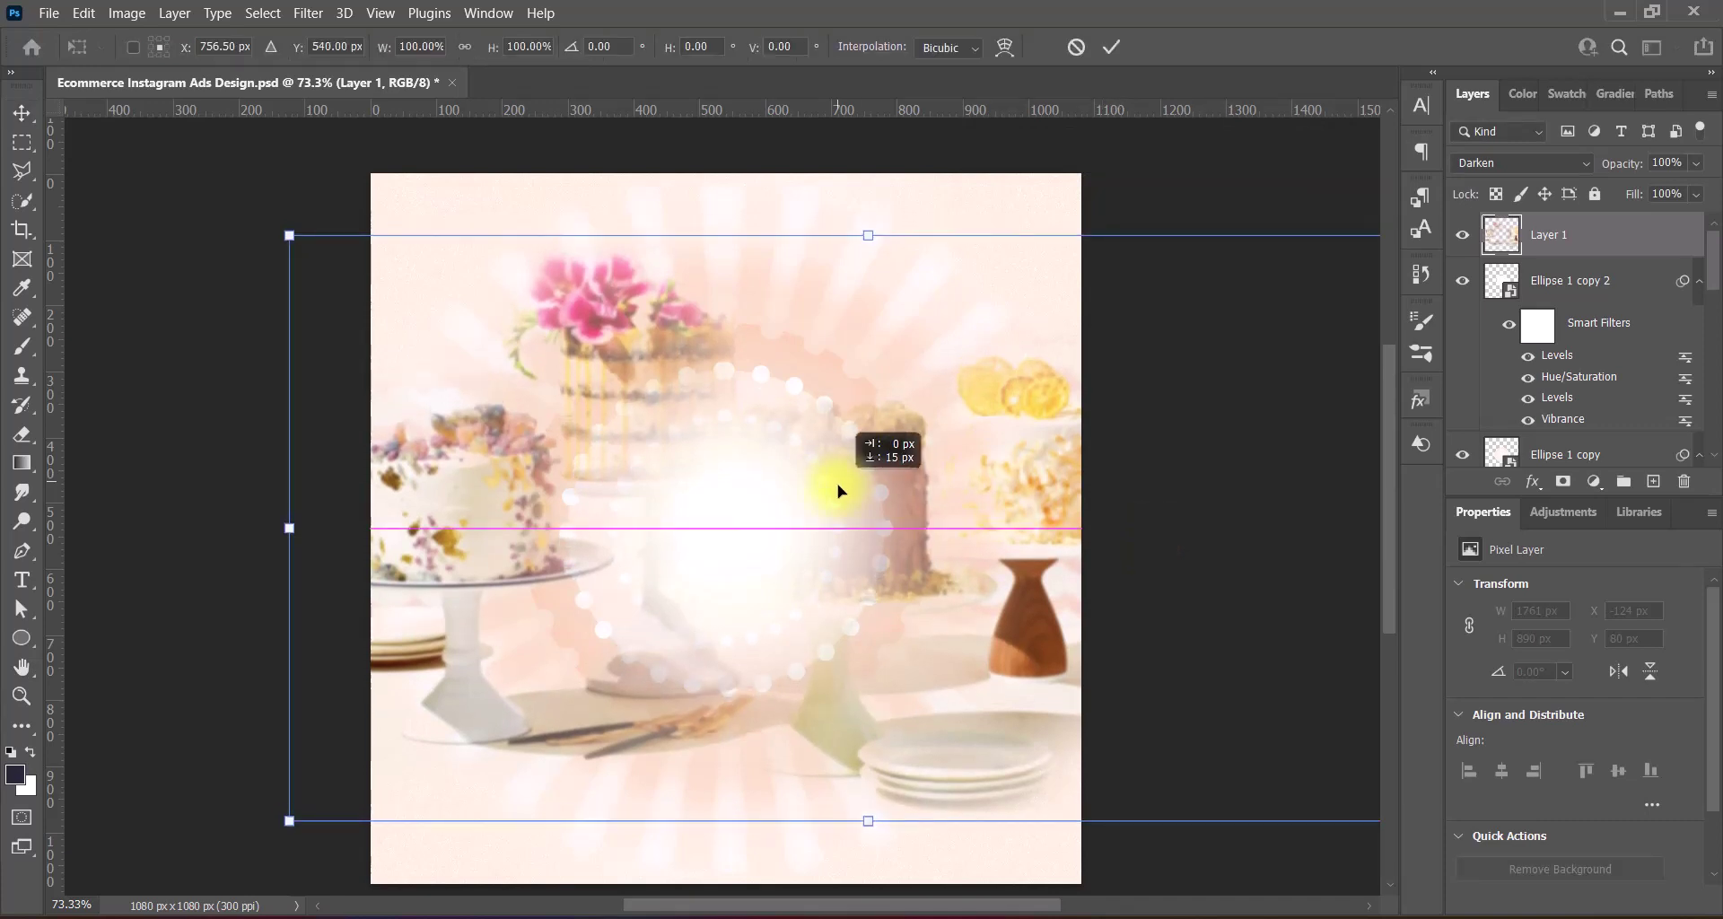
{"action": "key", "text": "Return"}
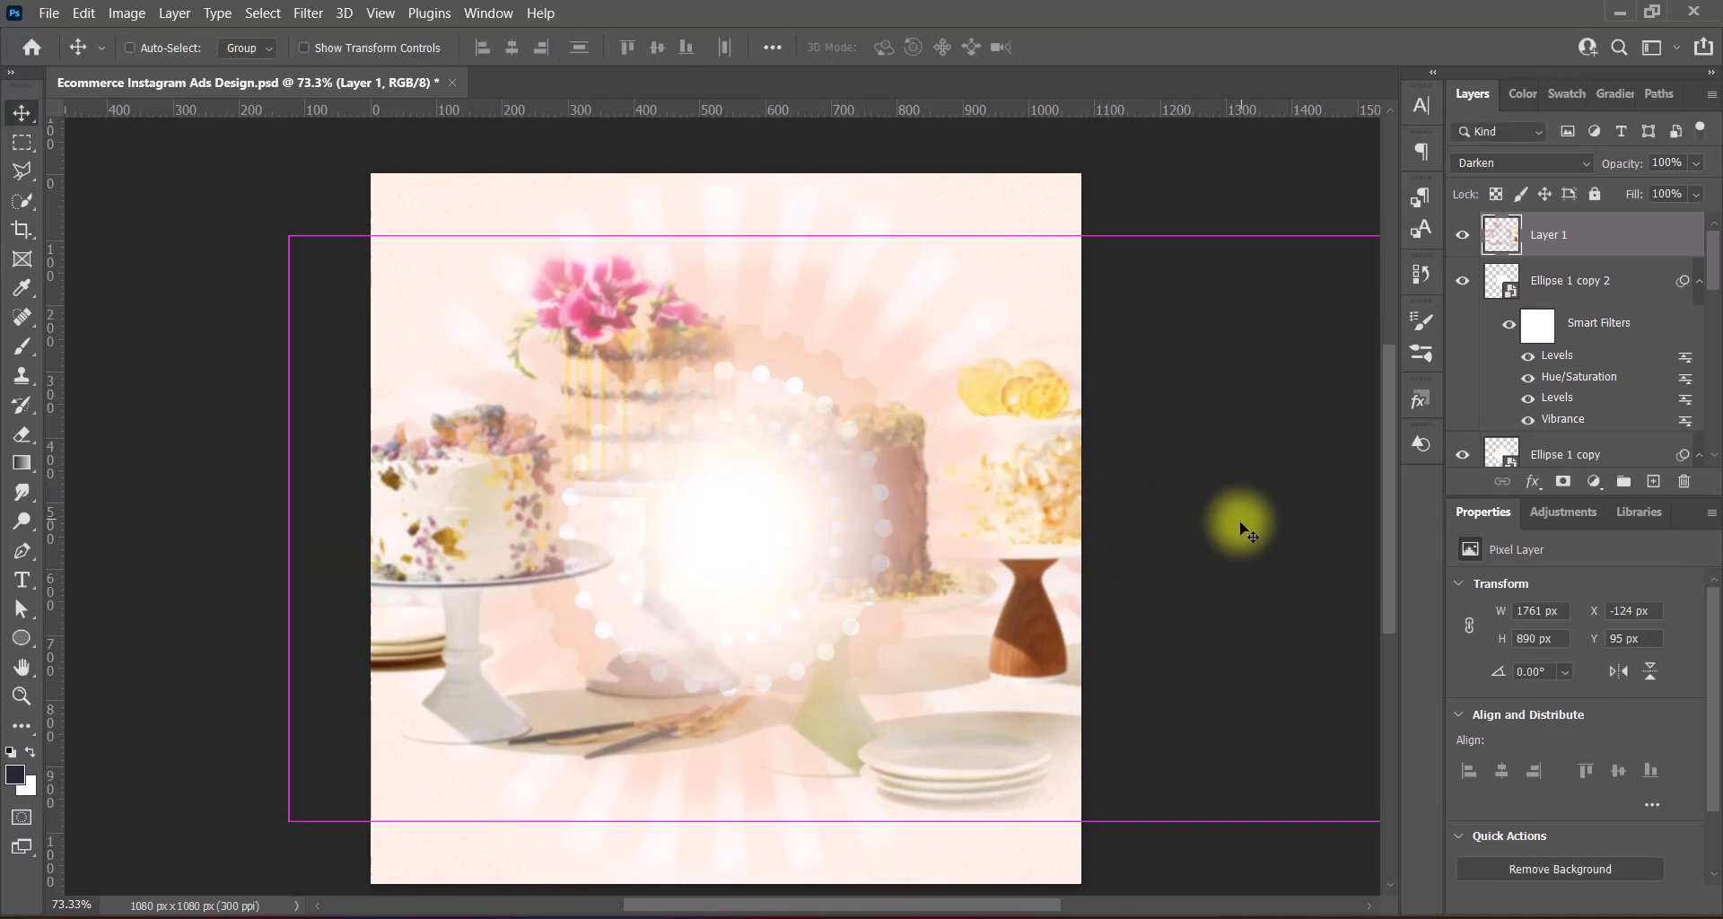
{"action": "key", "text": "ctrl+s"}
{"action": "key", "text": "ctrl+v"}
Move, enlarge and tilt the mixer clockwise, roughly 11° then 17°
{"action": "left_click_drag", "start_coordinate": [709, 653], "coordinate": [772, 645]}
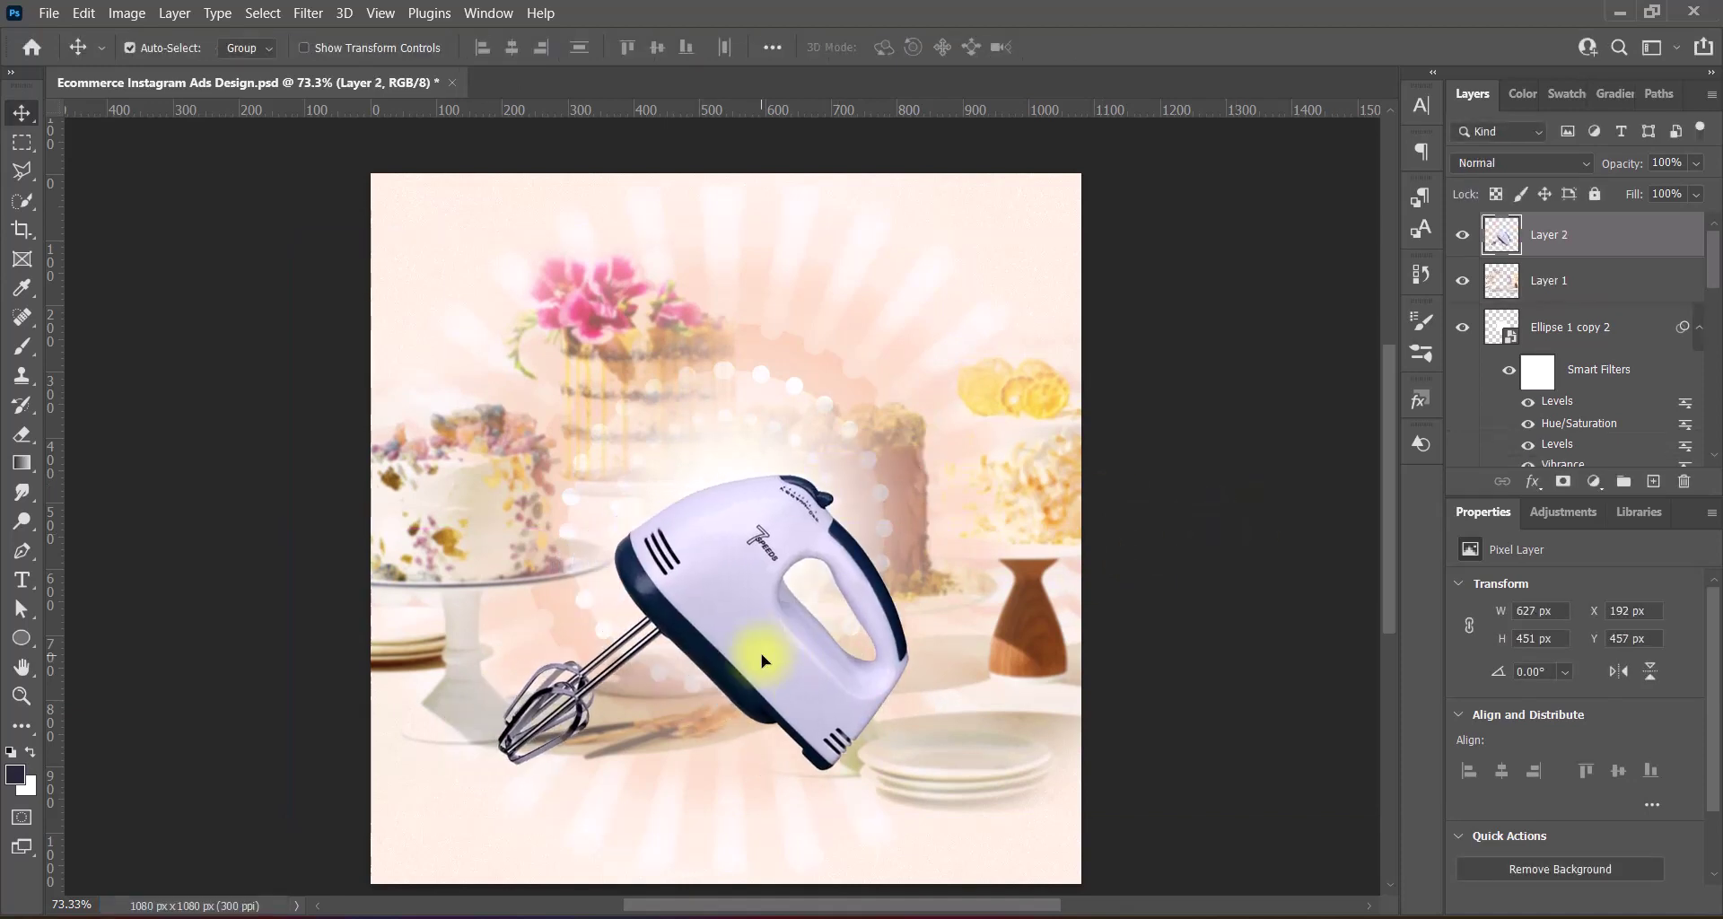
{"action": "key", "text": "ctrl+t"}
{"action": "mouse_move", "coordinate": [950, 453]}
{"action": "left_mouse_down"}
{"action": "mouse_move", "coordinate": [976, 503]}
{"action": "mouse_move", "coordinate": [969, 454]}
{"action": "left_mouse_up"}
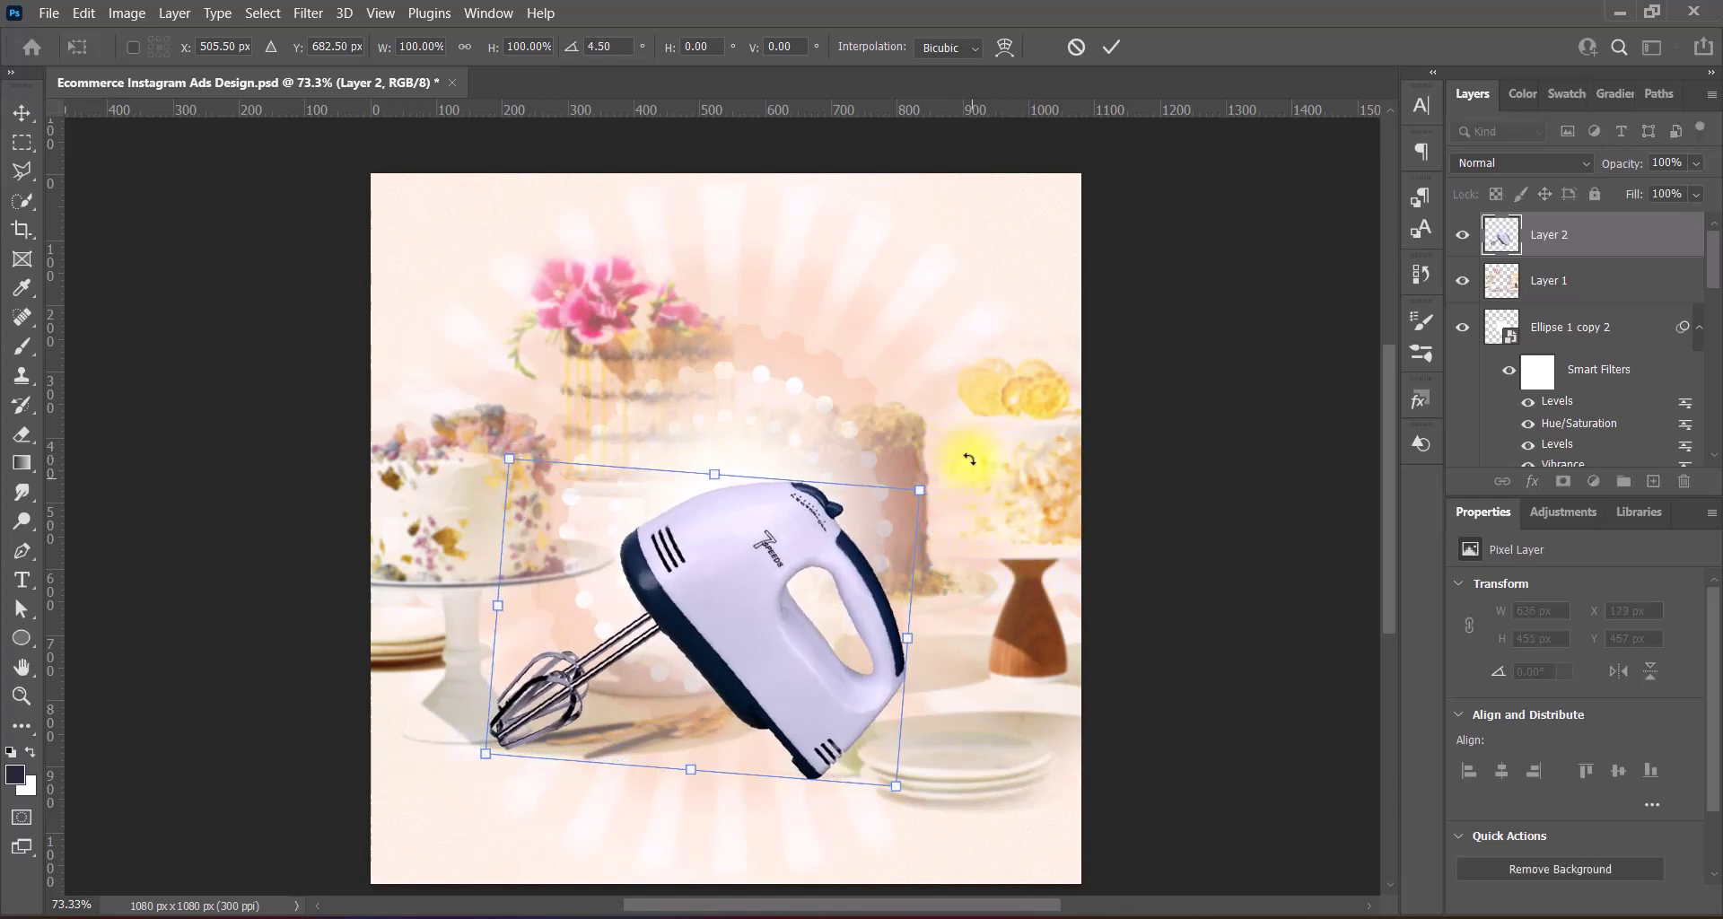
{"action": "left_click_drag", "start_coordinate": [718, 476], "coordinate": [711, 377]}
{"action": "key", "text": "Return"}
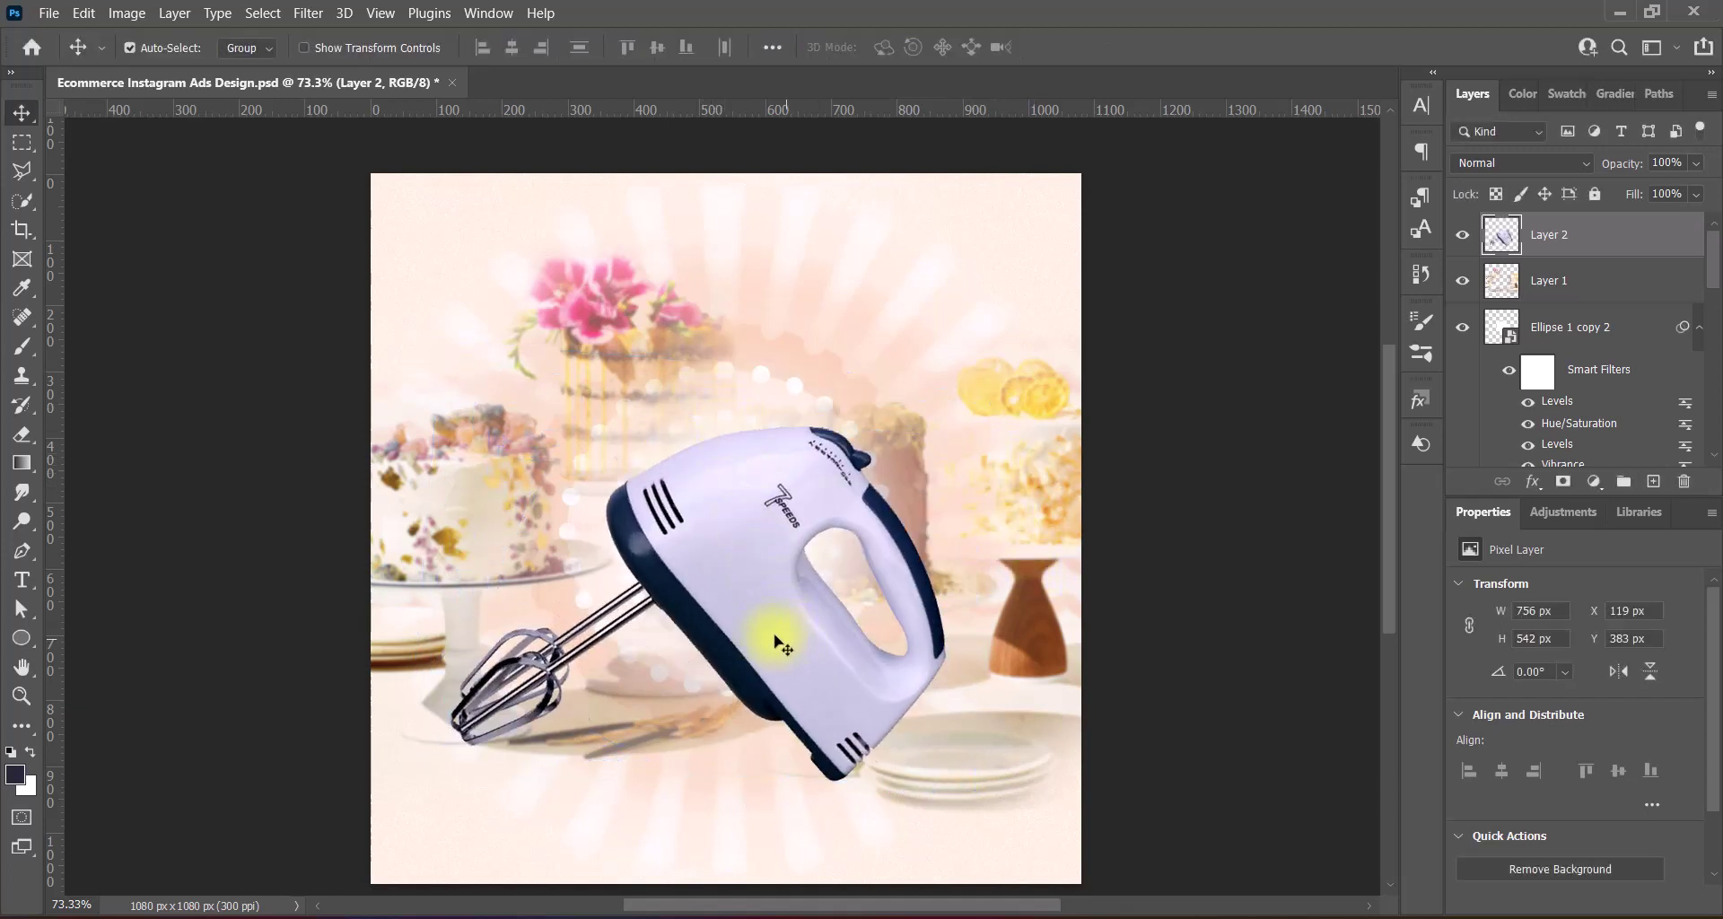
{"action": "key", "text": "ctrl+t"}
{"action": "left_click_drag", "start_coordinate": [768, 628], "coordinate": [788, 610]}
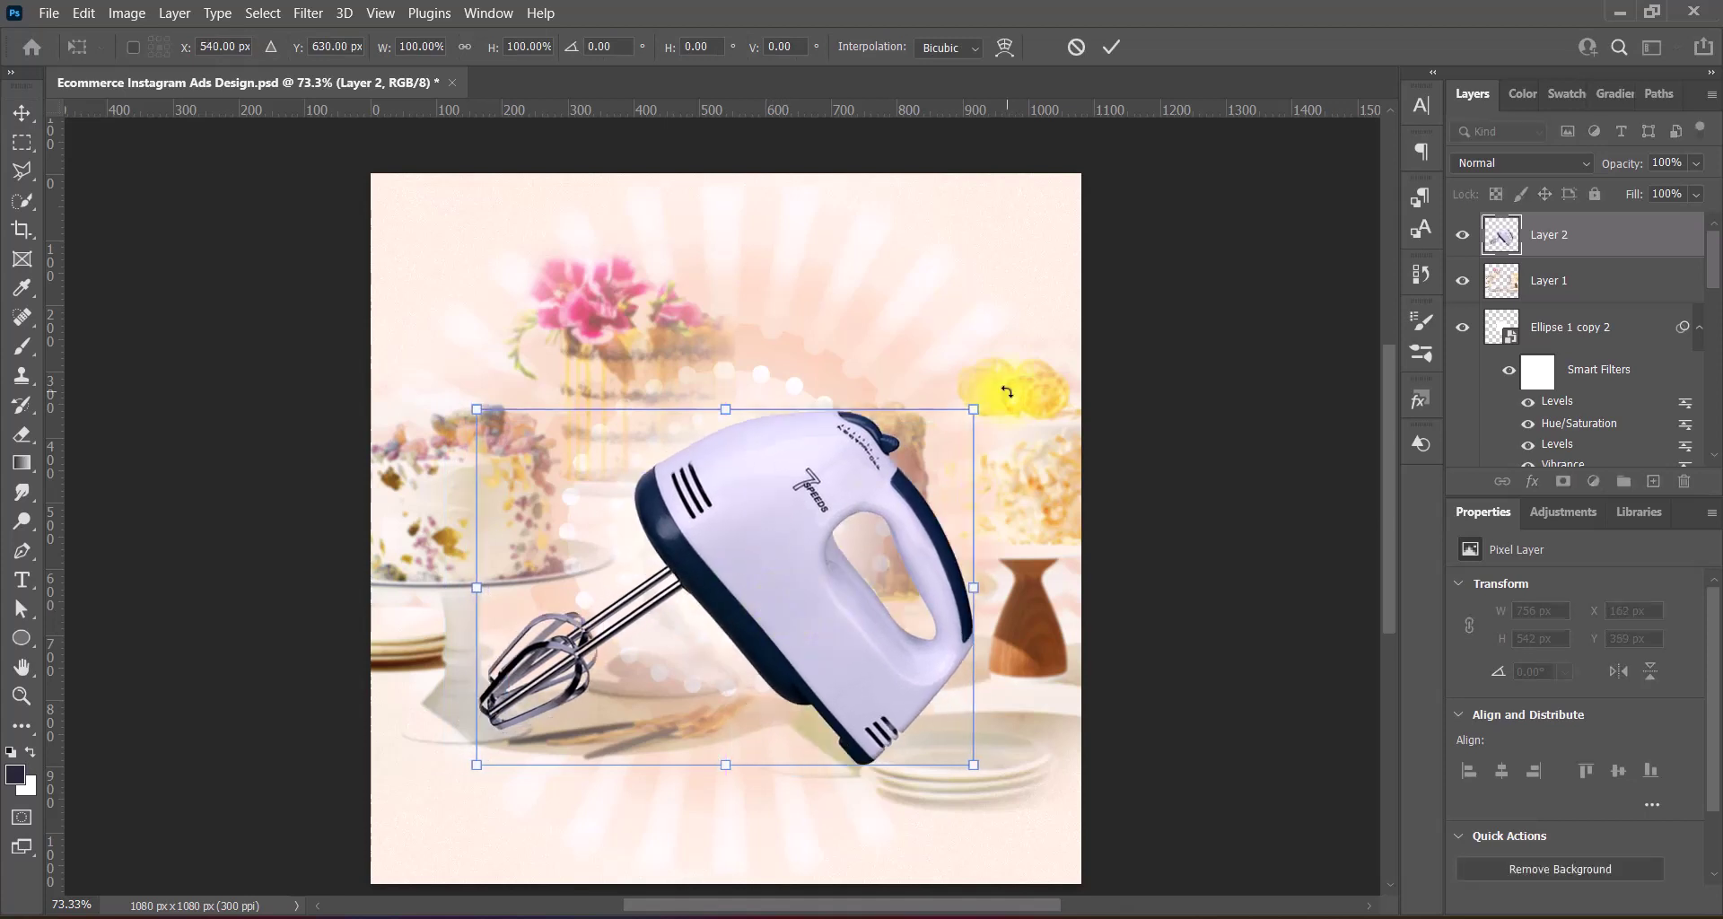
{"action": "left_click_drag", "start_coordinate": [1001, 386], "coordinate": [1046, 482]}
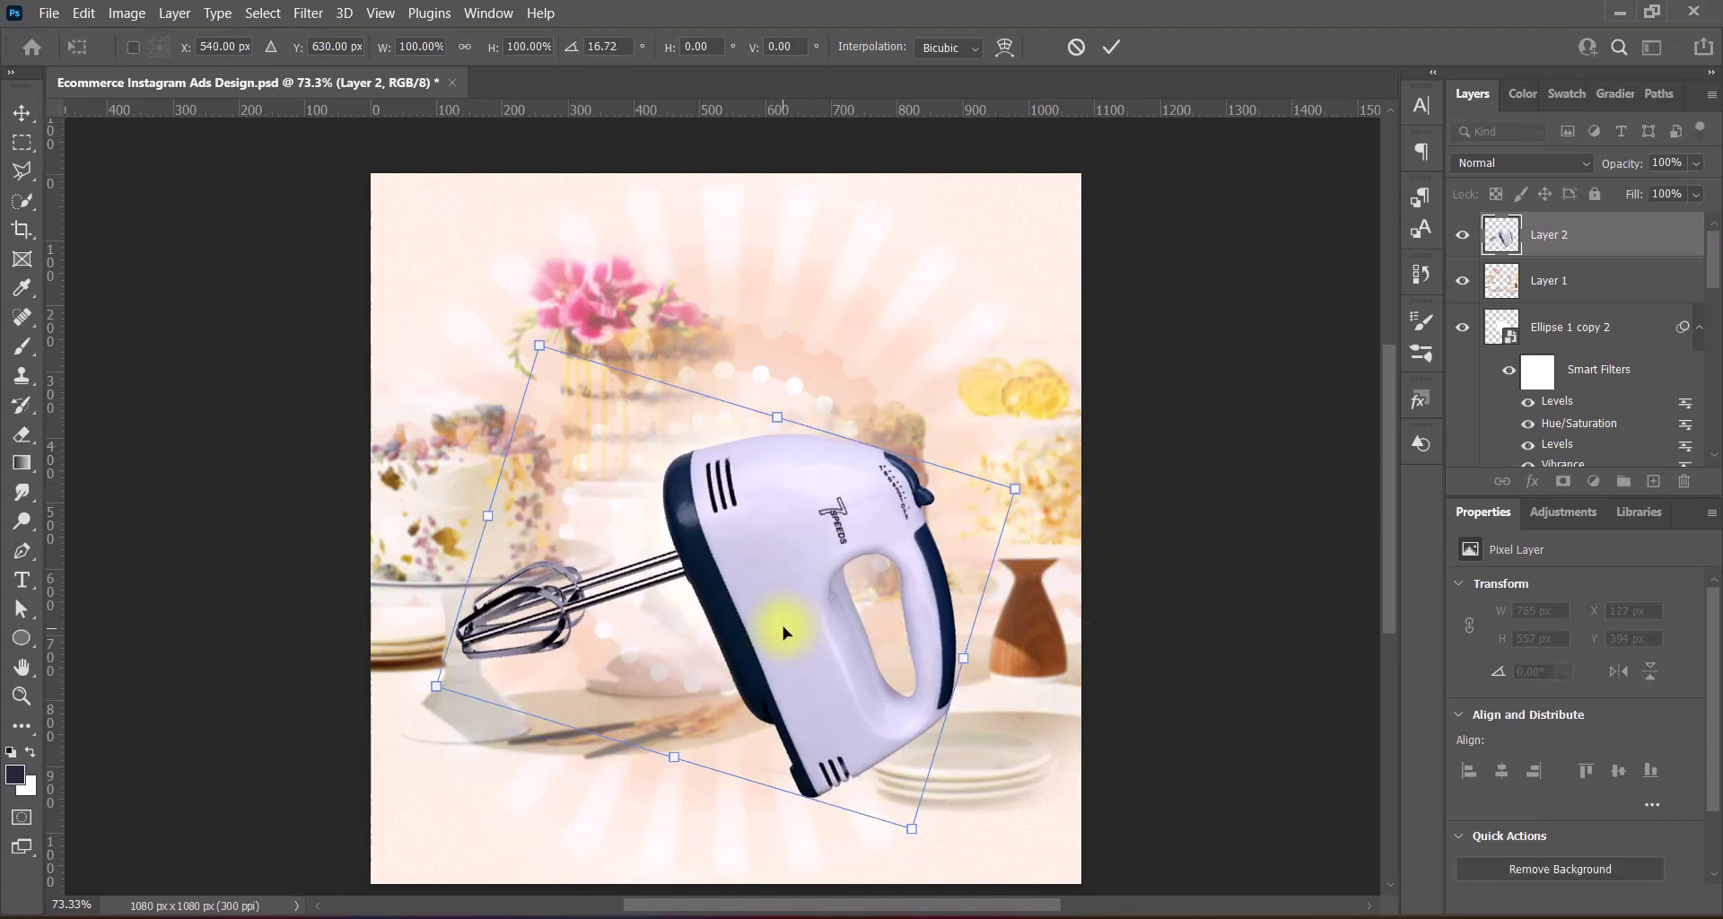
{"action": "key", "text": "Return"}
Revert the mixer's last tilt and reposition it up and to the right
{"action": "key", "text": "ctrl+t"}
{"action": "left_click_drag", "start_coordinate": [803, 610], "coordinate": [819, 627]}
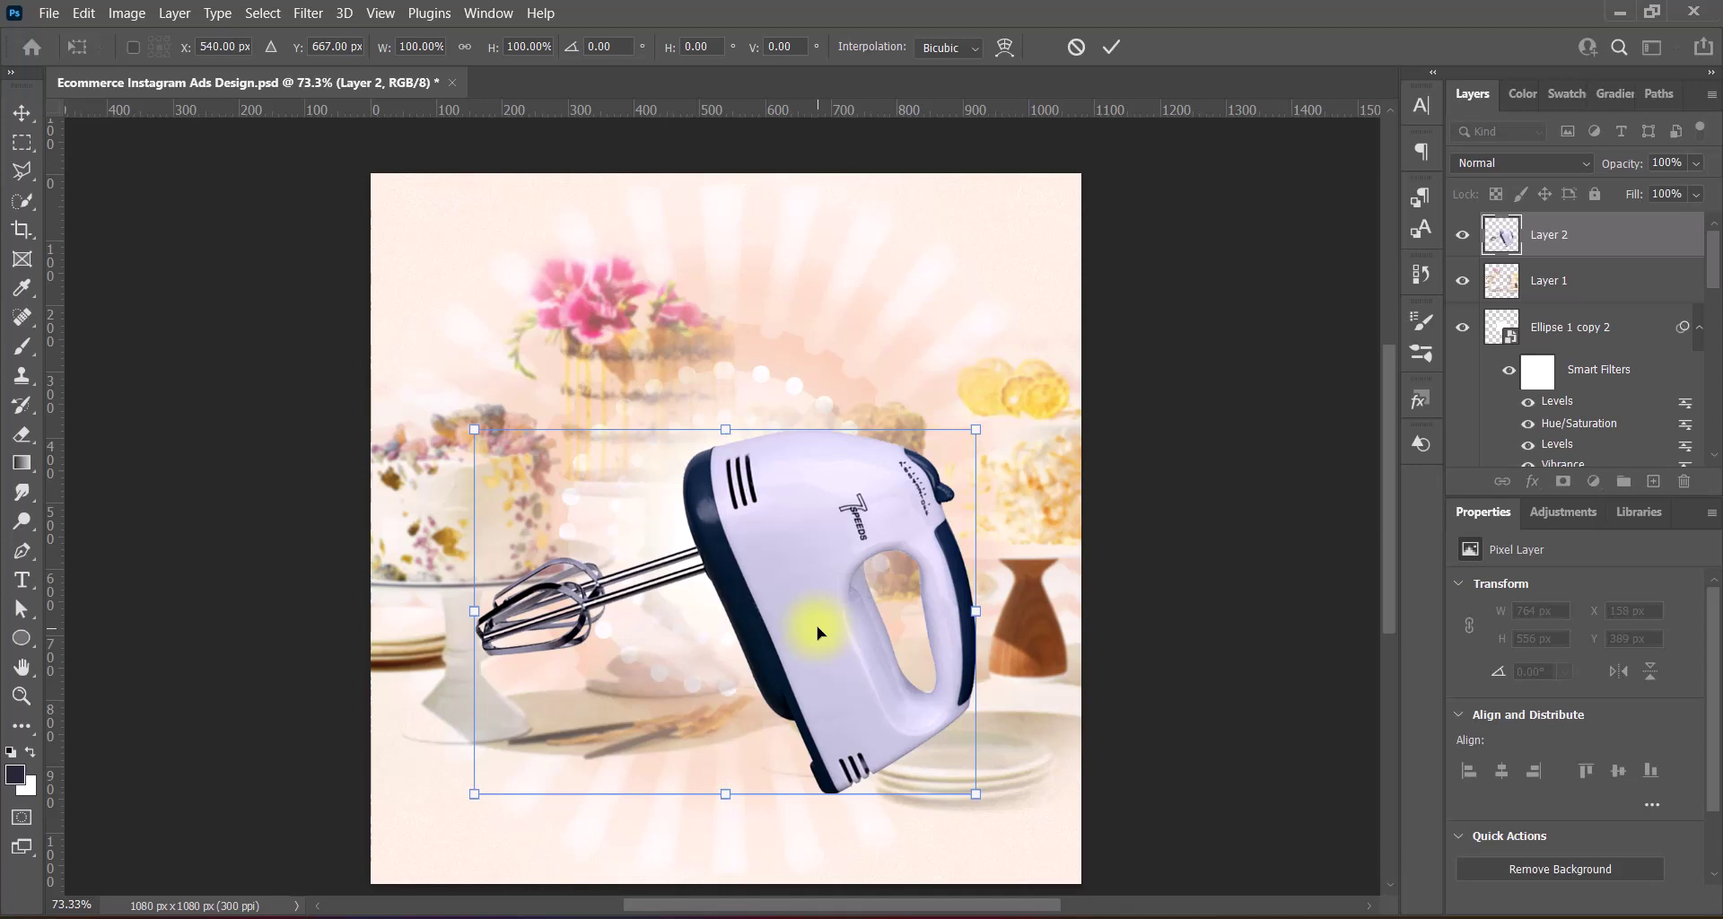
{"action": "left_click", "coordinate": [1076, 47]}
{"action": "key", "text": "ctrl+z"}
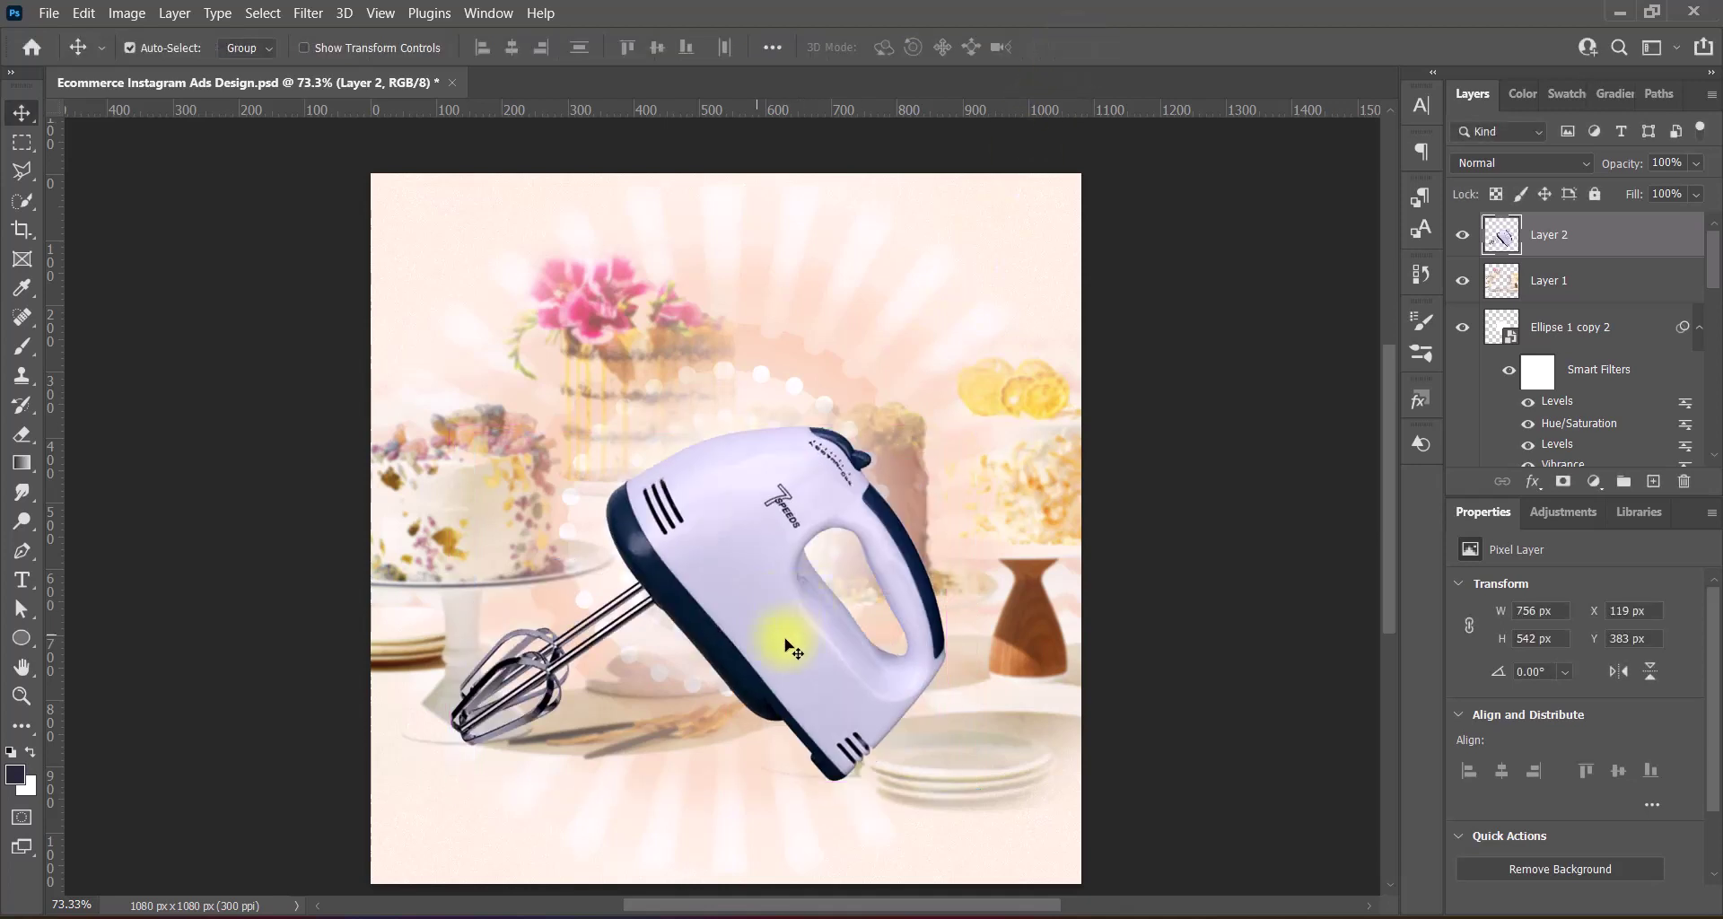
{"action": "key", "text": "ctrl+t"}
{"action": "left_click_drag", "start_coordinate": [751, 624], "coordinate": [773, 585]}
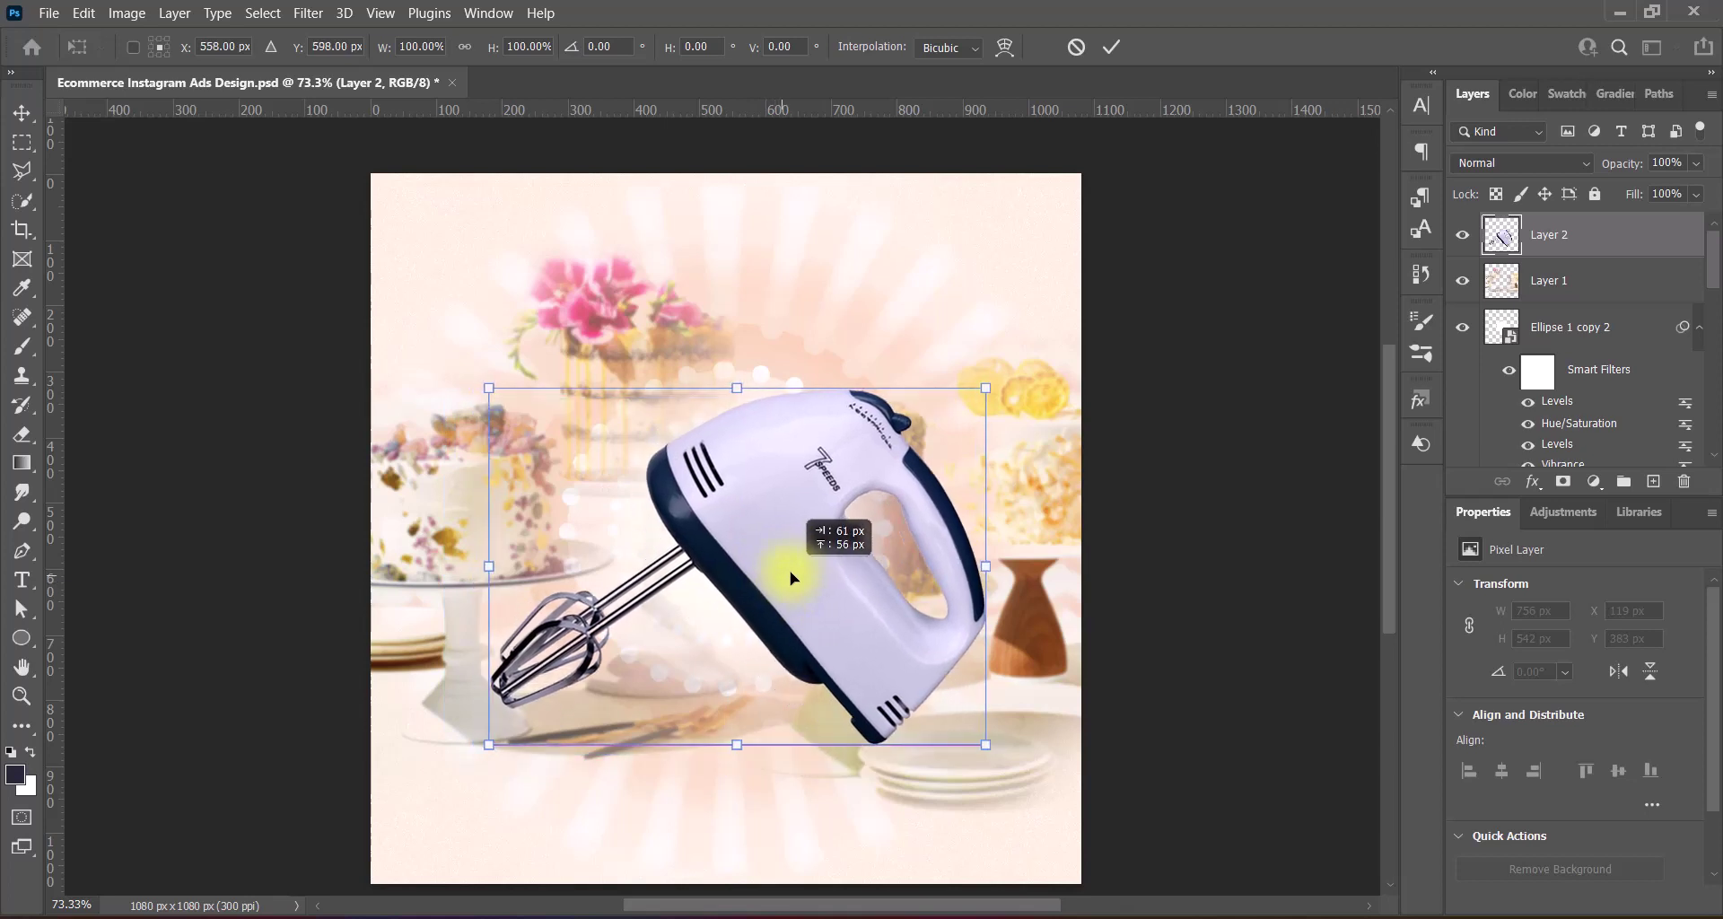
{"action": "left_click_drag", "start_coordinate": [776, 585], "coordinate": [835, 592]}
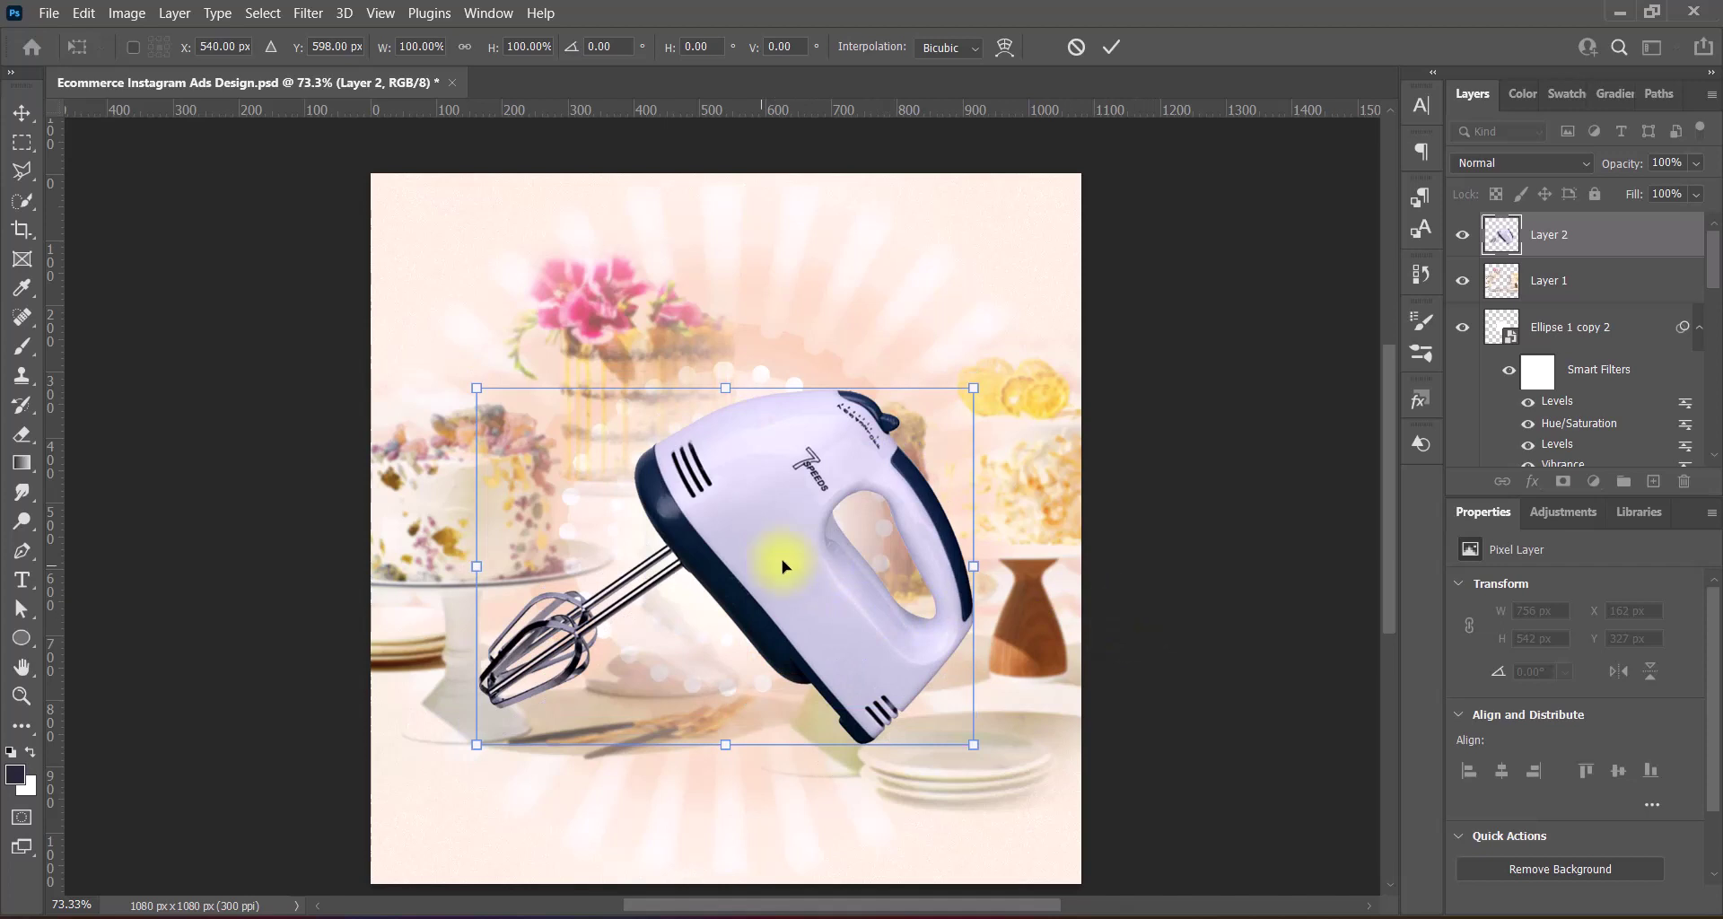
{"action": "key", "text": "Return"}
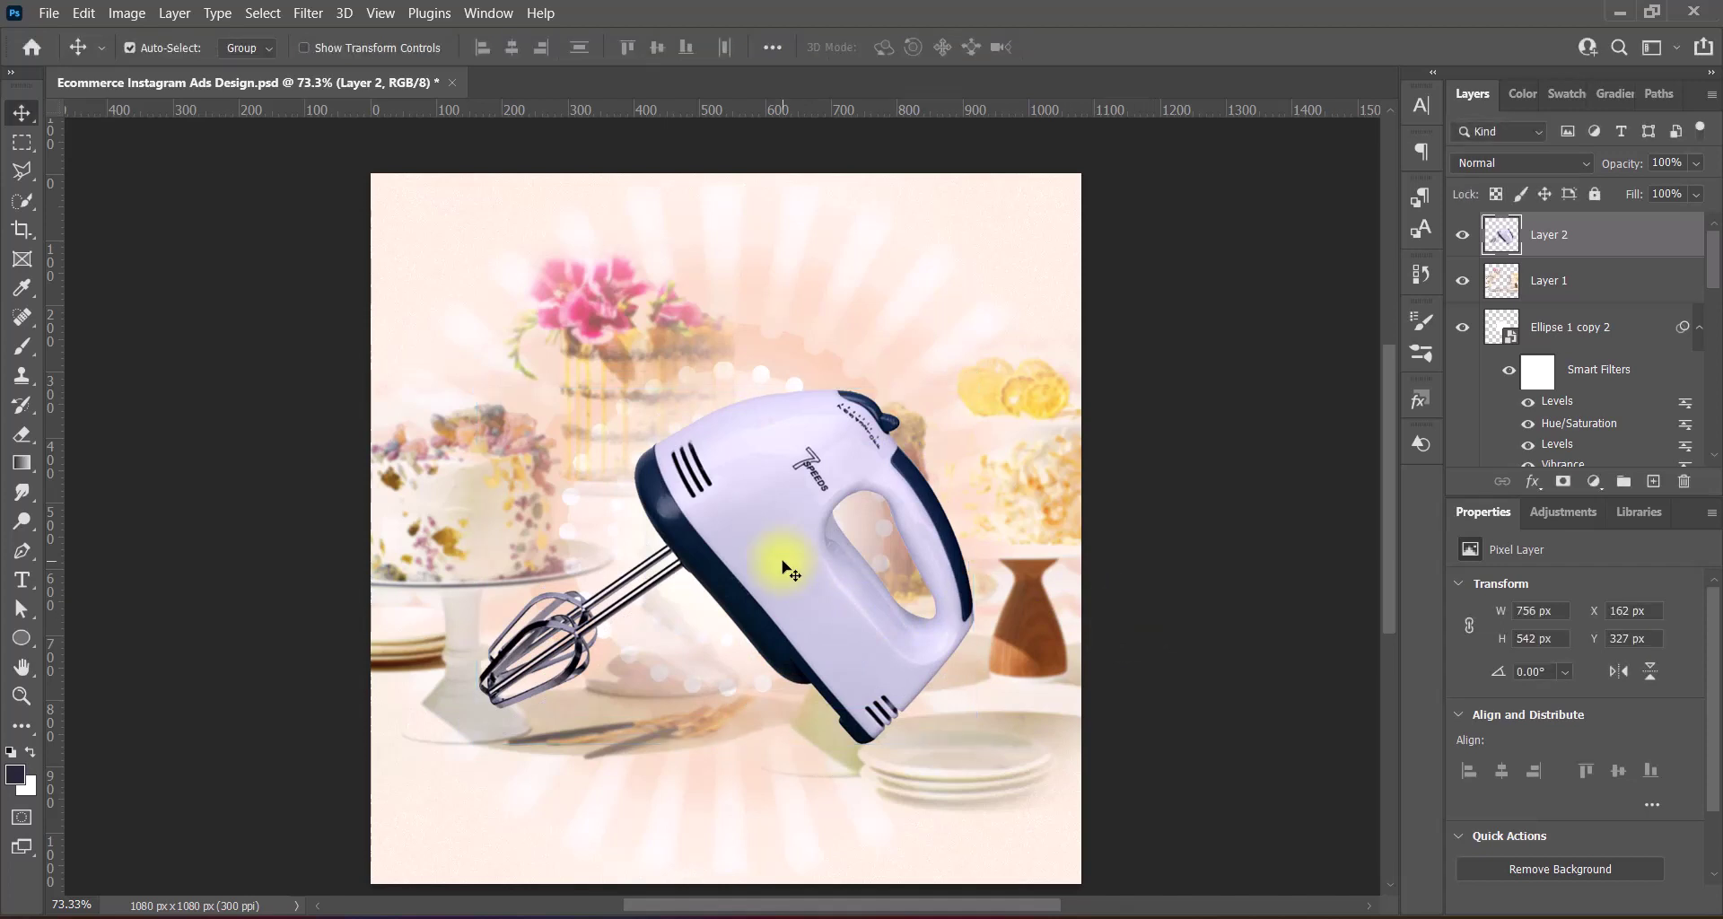
Lower the mixer about 22 px along the centre guide and commit the transform
{"action": "key", "text": "ctrl+t"}
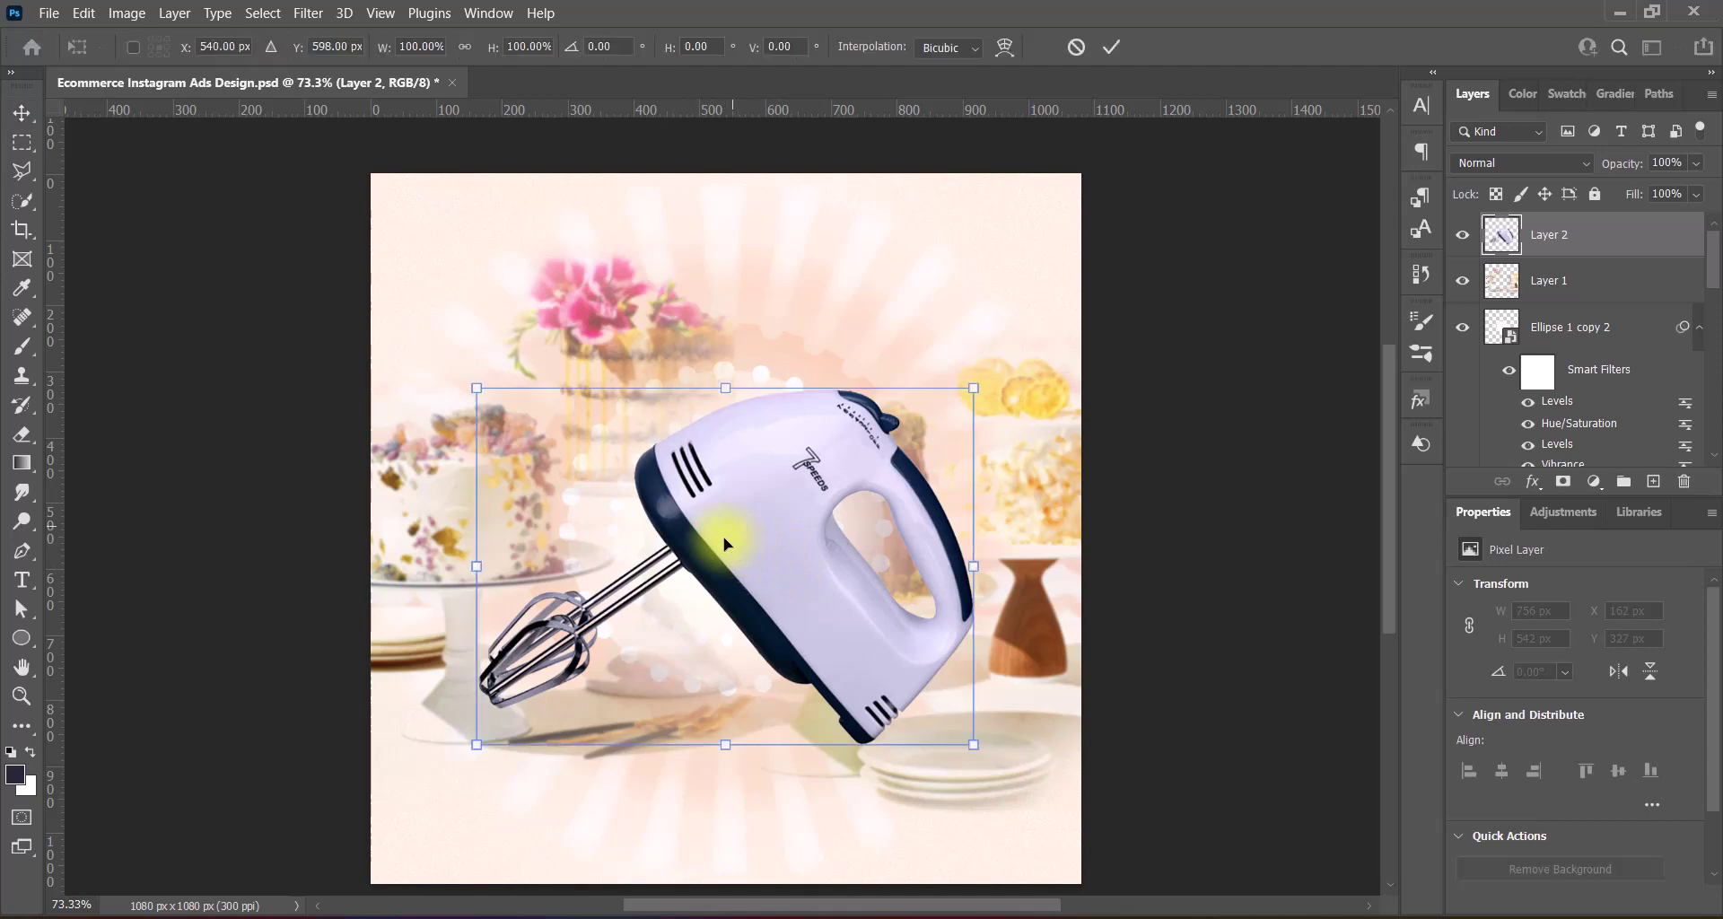
{"action": "left_click_drag", "start_coordinate": [991, 370], "coordinate": [934, 329]}
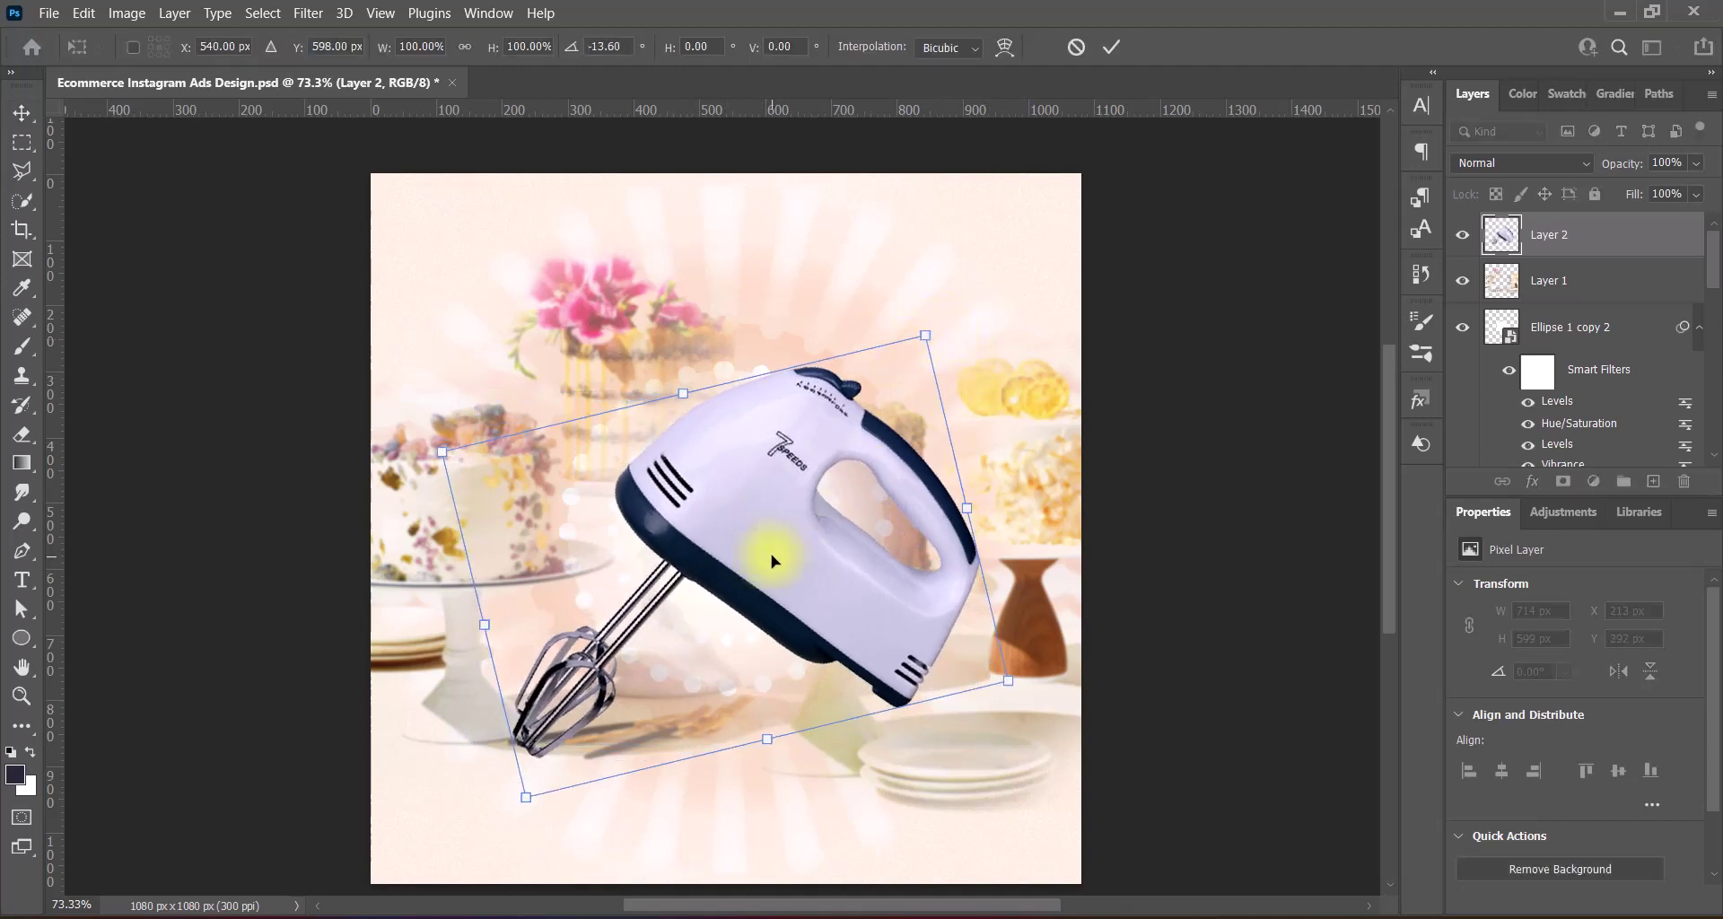
{"action": "key", "text": "ctrl+z"}
{"action": "mouse_move", "coordinate": [773, 561]}
{"action": "left_mouse_down"}
{"action": "mouse_move", "coordinate": [747, 565]}
{"action": "mouse_move", "coordinate": [753, 581]}
{"action": "mouse_move", "coordinate": [754, 567]}
{"action": "left_mouse_up"}
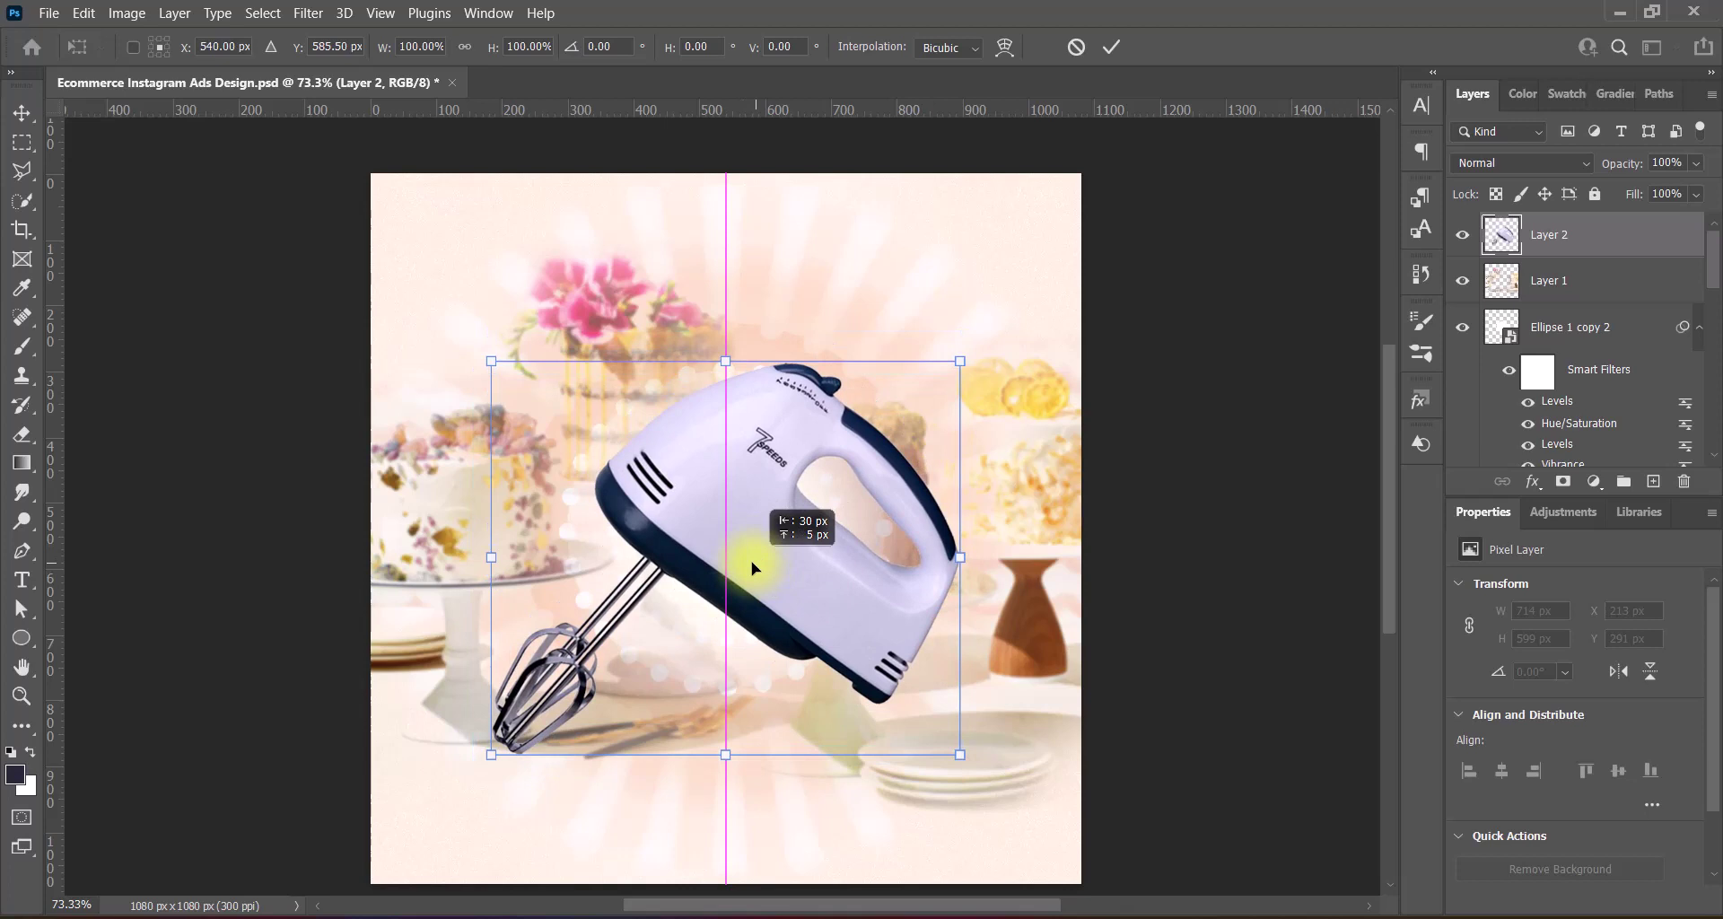
{"action": "left_click_drag", "start_coordinate": [752, 567], "coordinate": [752, 583]}
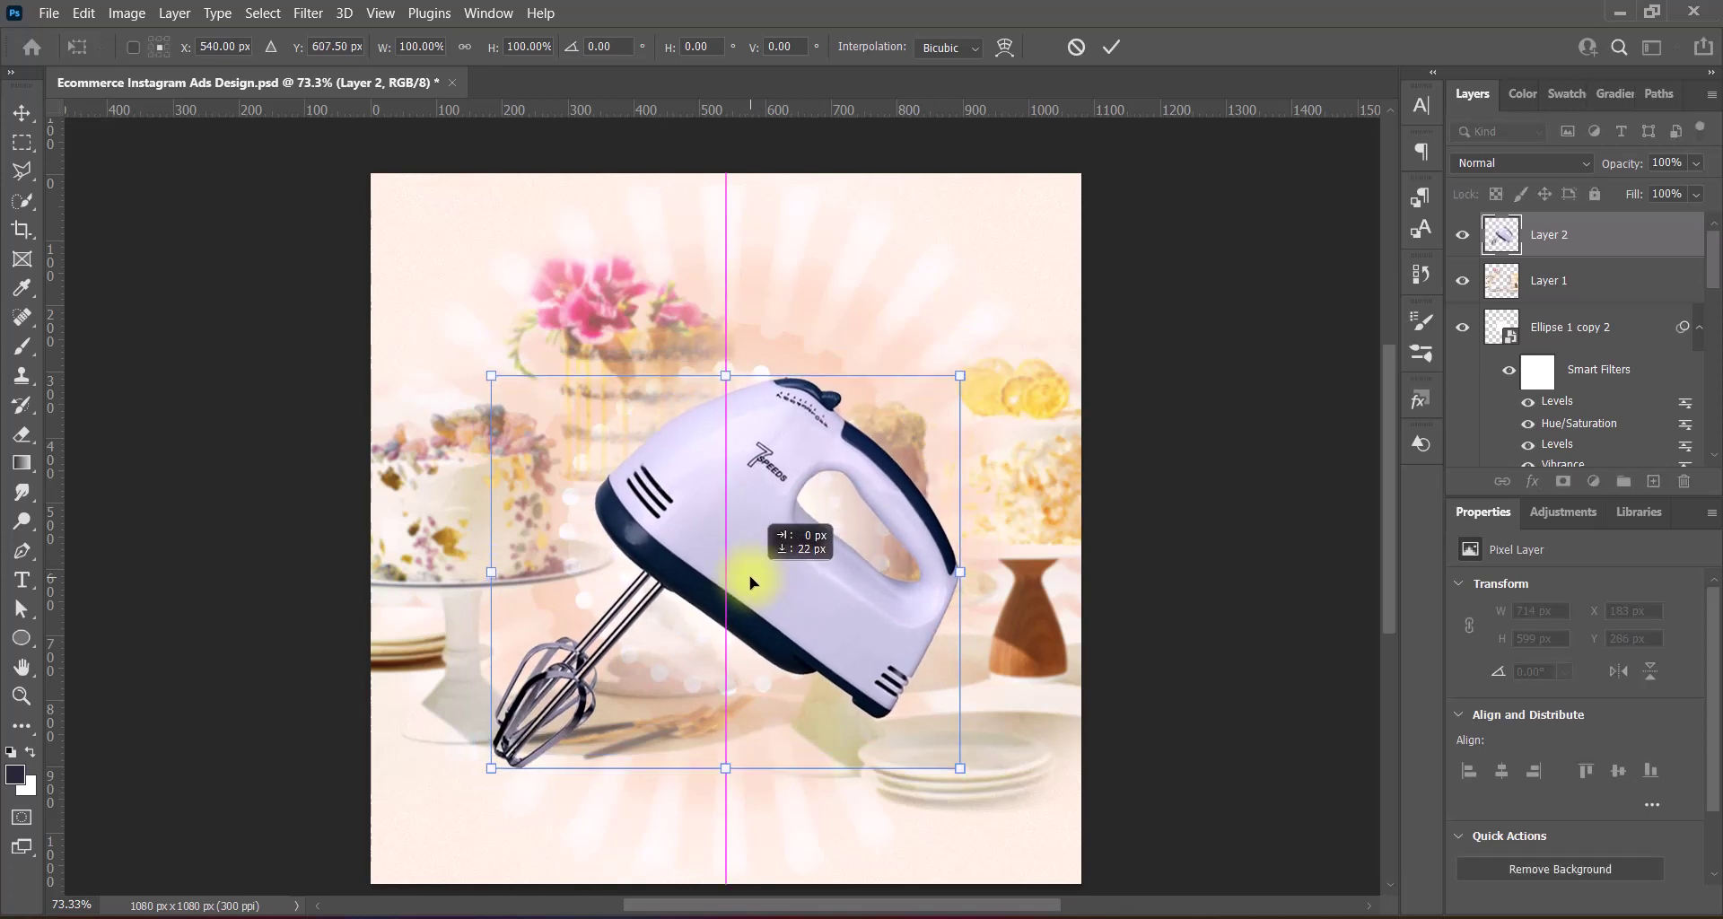
{"action": "key", "text": "Return"}
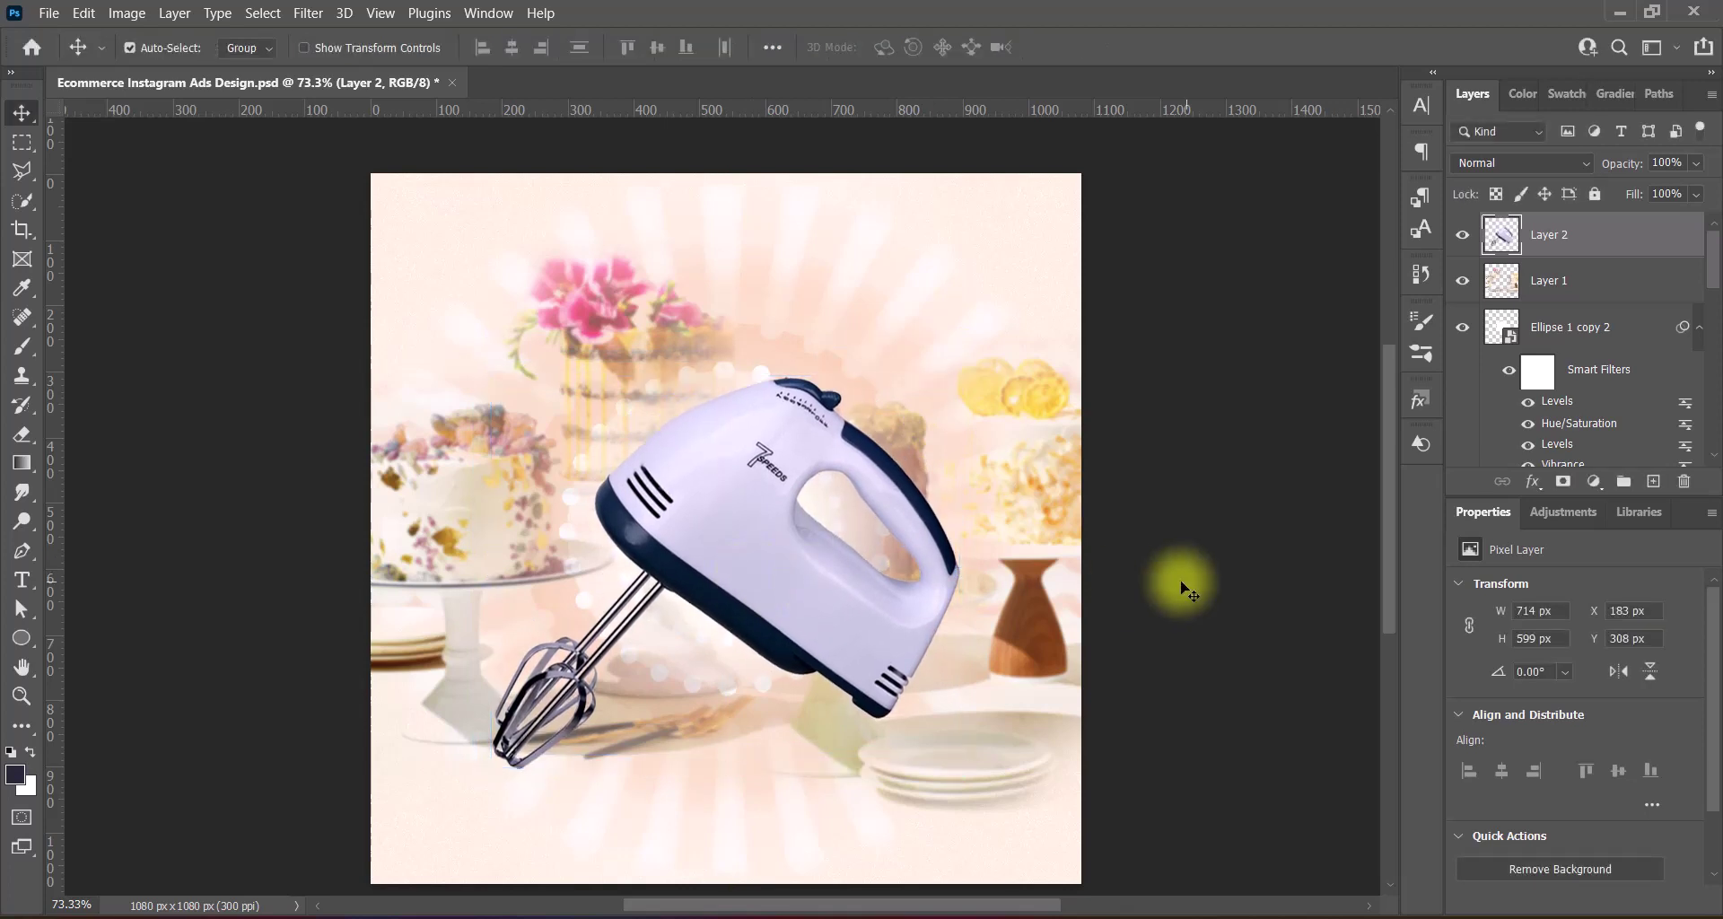
Save the file and lower the mixer's vibrance to -5
{"action": "key", "text": "ctrl+s"}
{"action": "left_click", "coordinate": [127, 13]}
{"action": "left_click", "coordinate": [386, 166]}
{"action": "left_click_drag", "start_coordinate": [1077, 228], "coordinate": [1086, 229]}
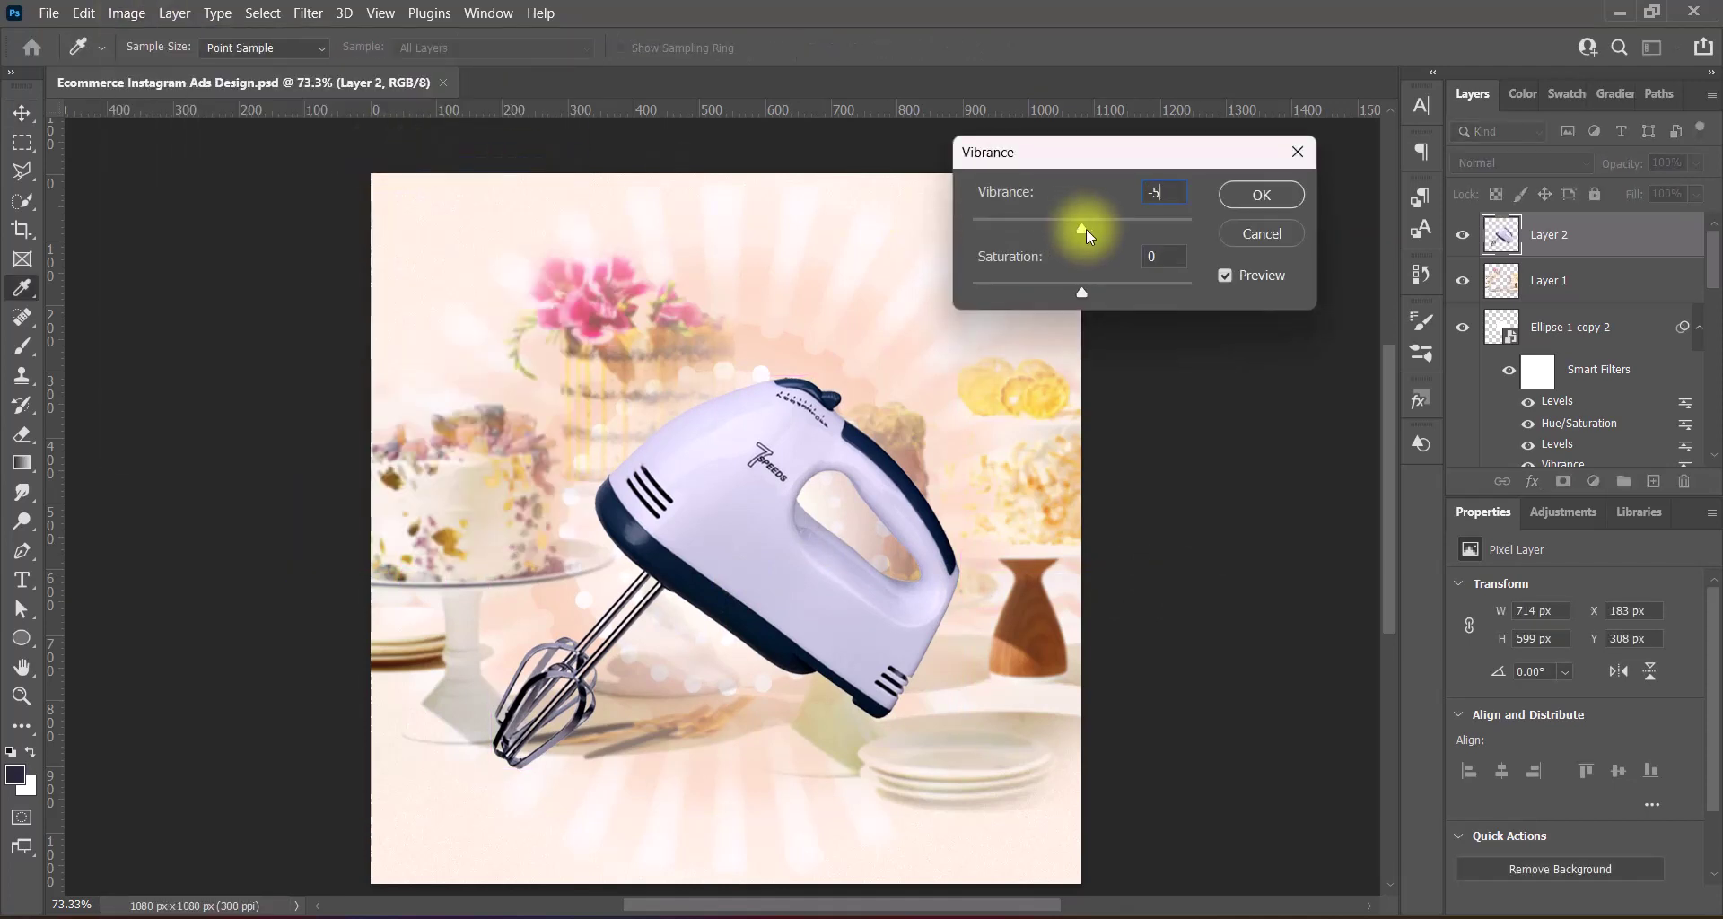
{"action": "left_click", "coordinate": [1263, 194]}
Apply the Increase Contrast 2 Levels preset (20, 1.00, 235) to the mixer
{"action": "left_click", "coordinate": [126, 13]}
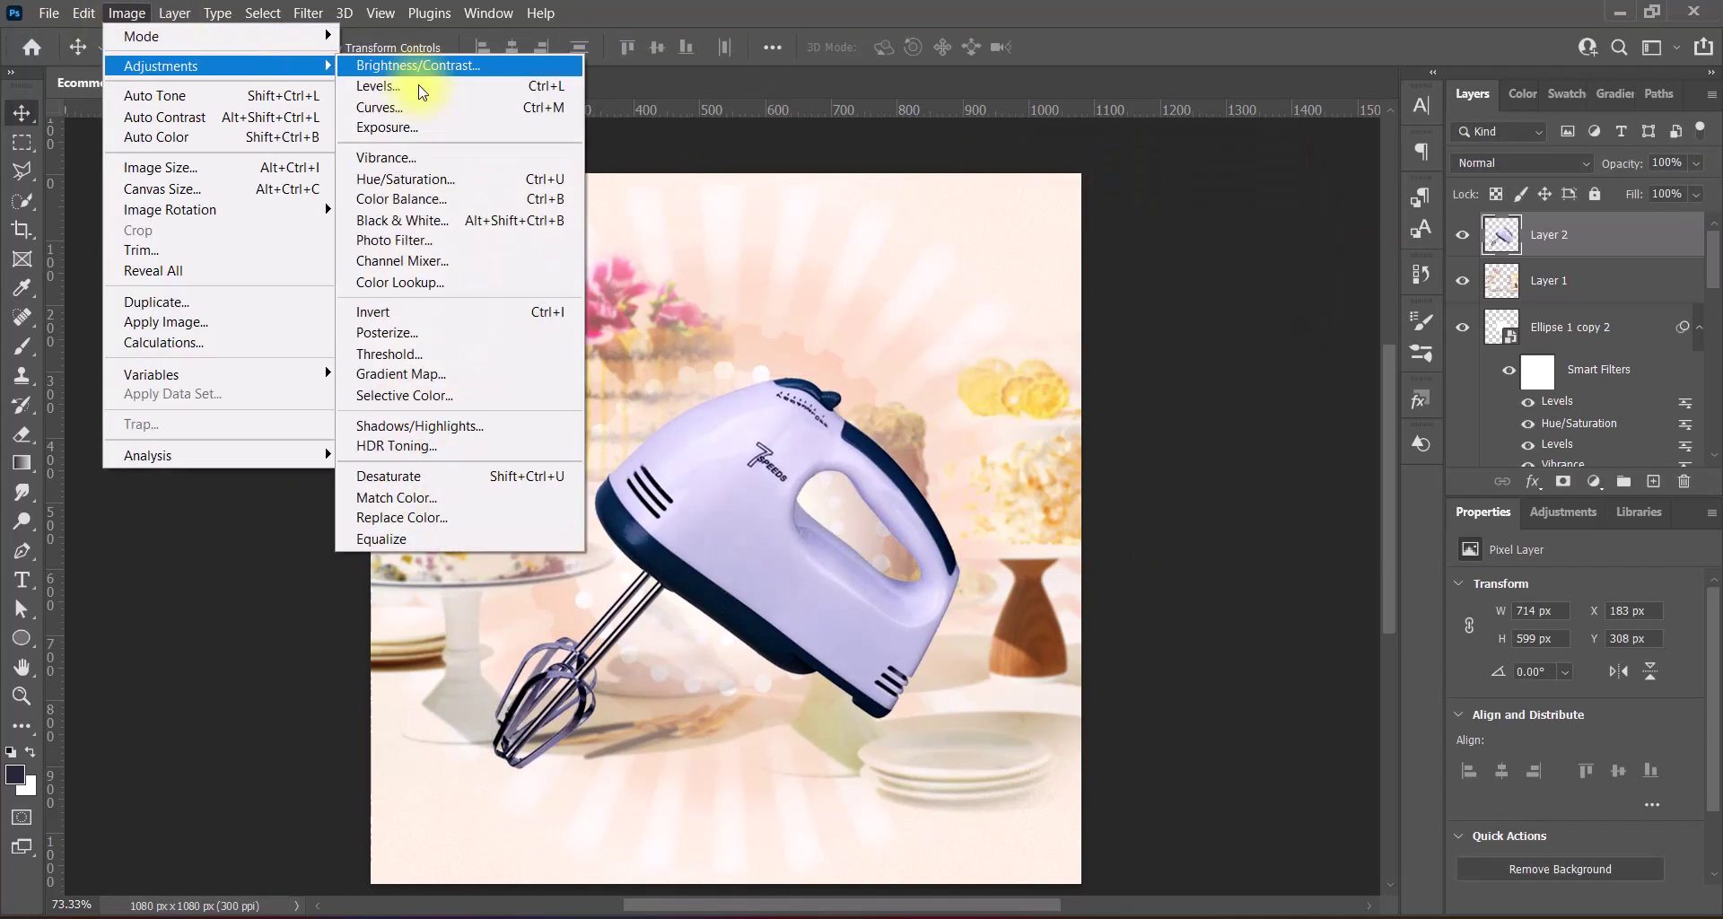
{"action": "left_click", "coordinate": [421, 86]}
{"action": "left_click", "coordinate": [1202, 154]}
{"action": "left_click", "coordinate": [1208, 233]}
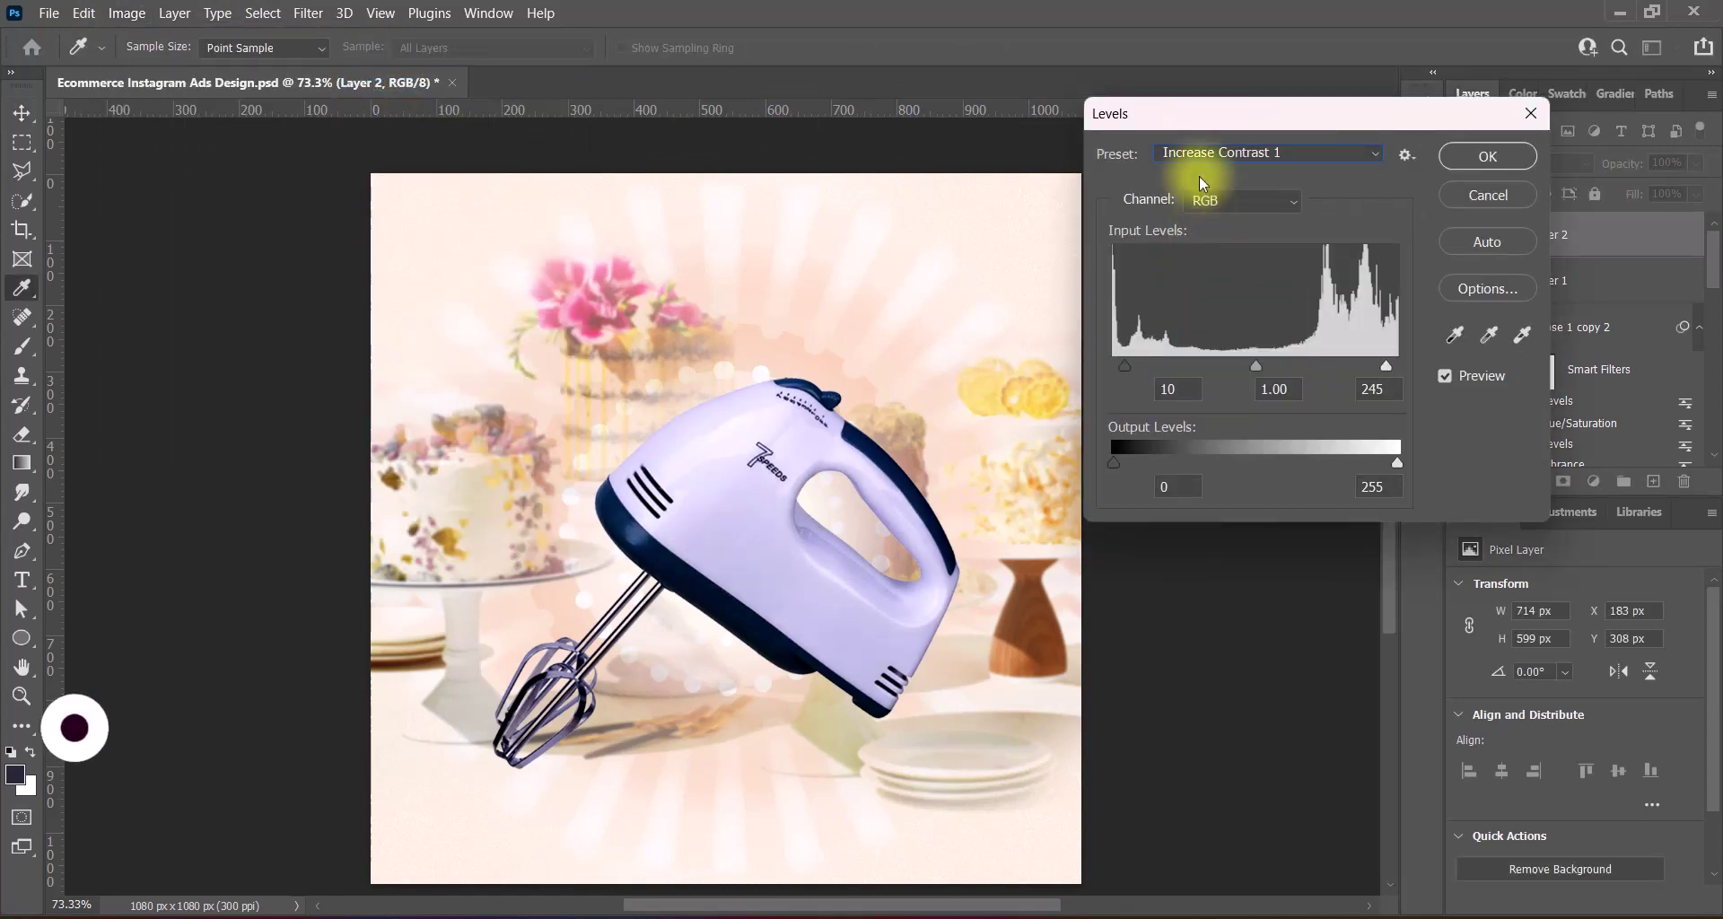
{"action": "left_click", "coordinate": [1202, 153]}
{"action": "left_click", "coordinate": [1203, 253]}
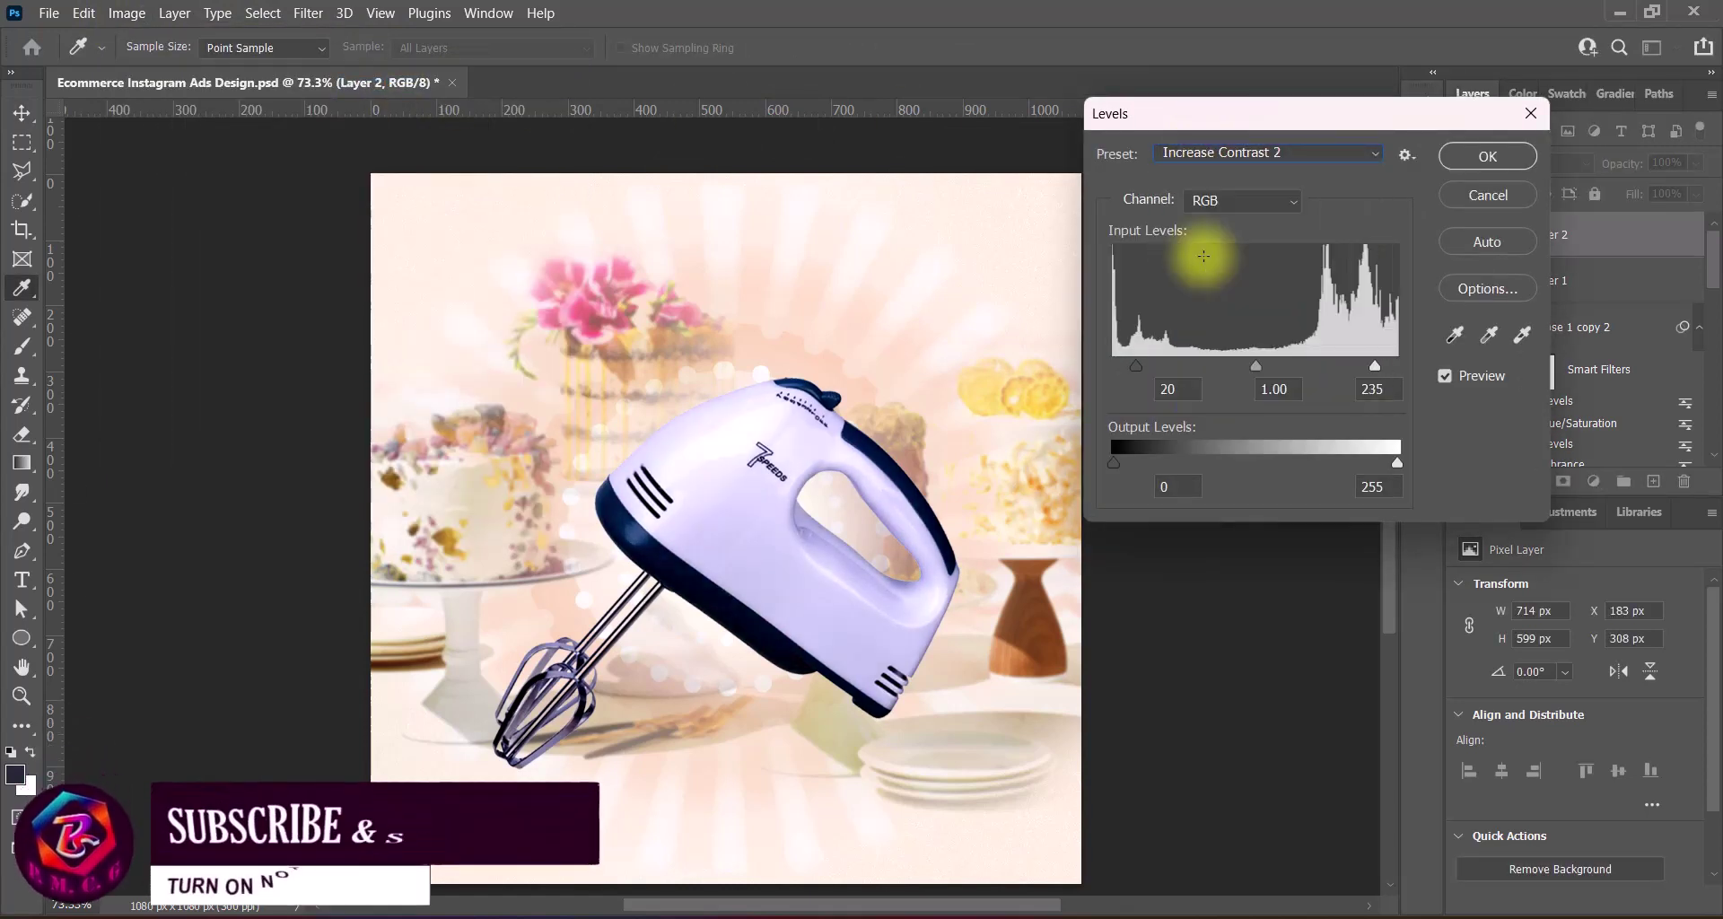
{"action": "left_click", "coordinate": [1481, 154]}
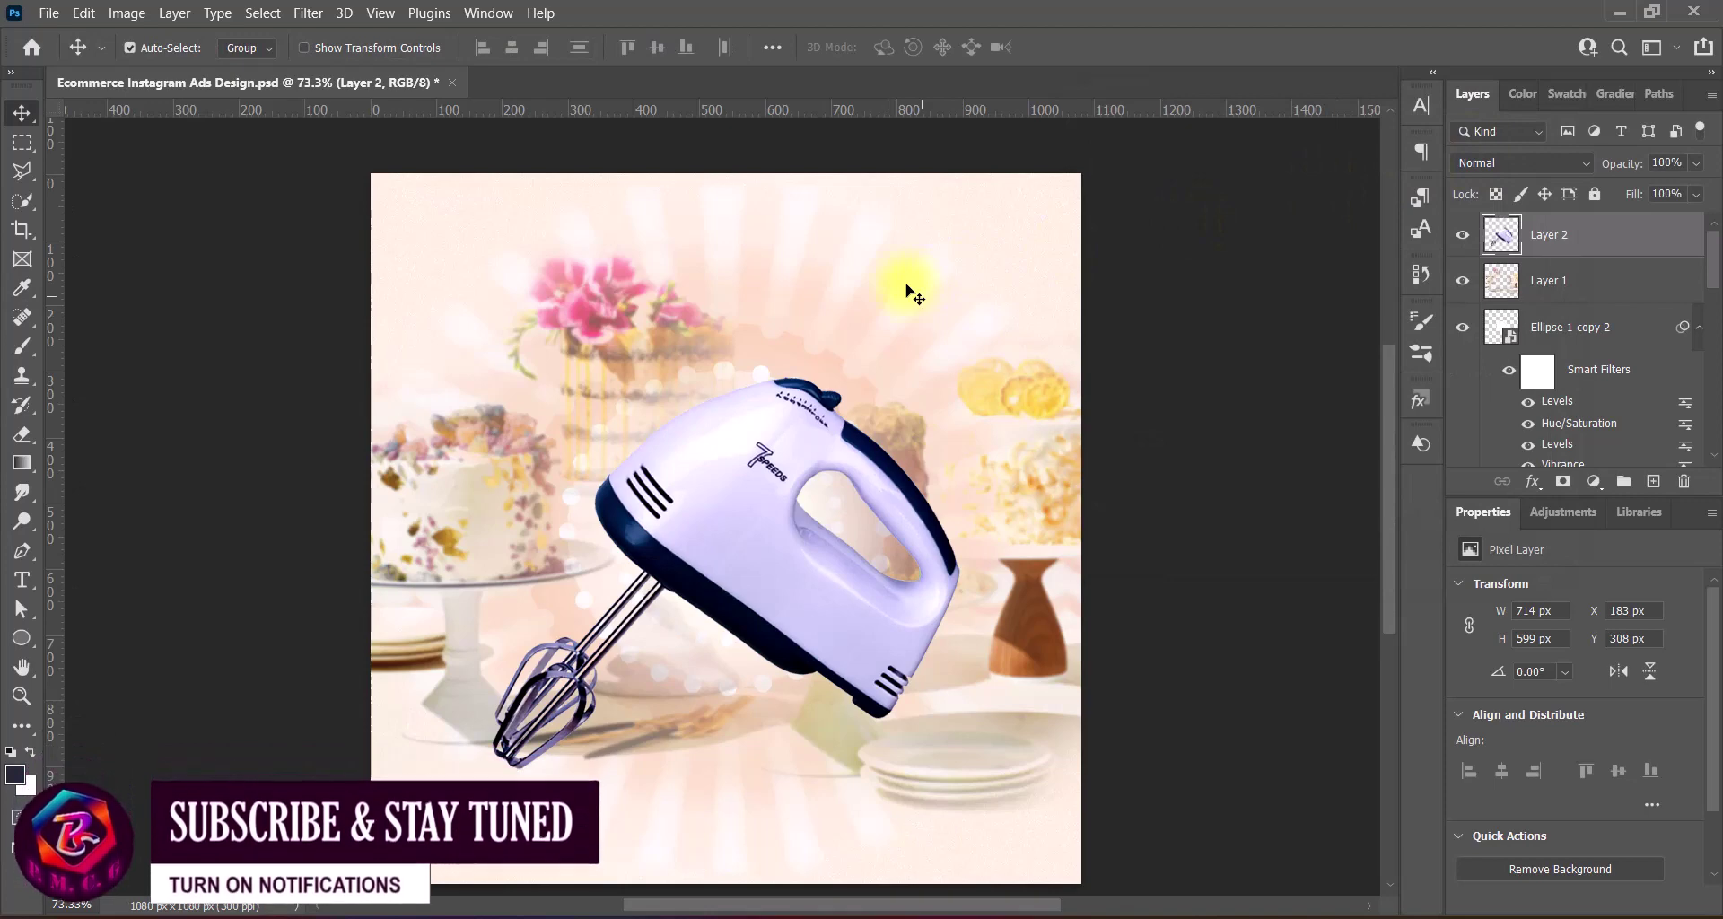
Give Layer 2 a white Outer Glow with range 100, opacity 15% and size 100 px
{"action": "double_click", "coordinate": [1511, 231]}
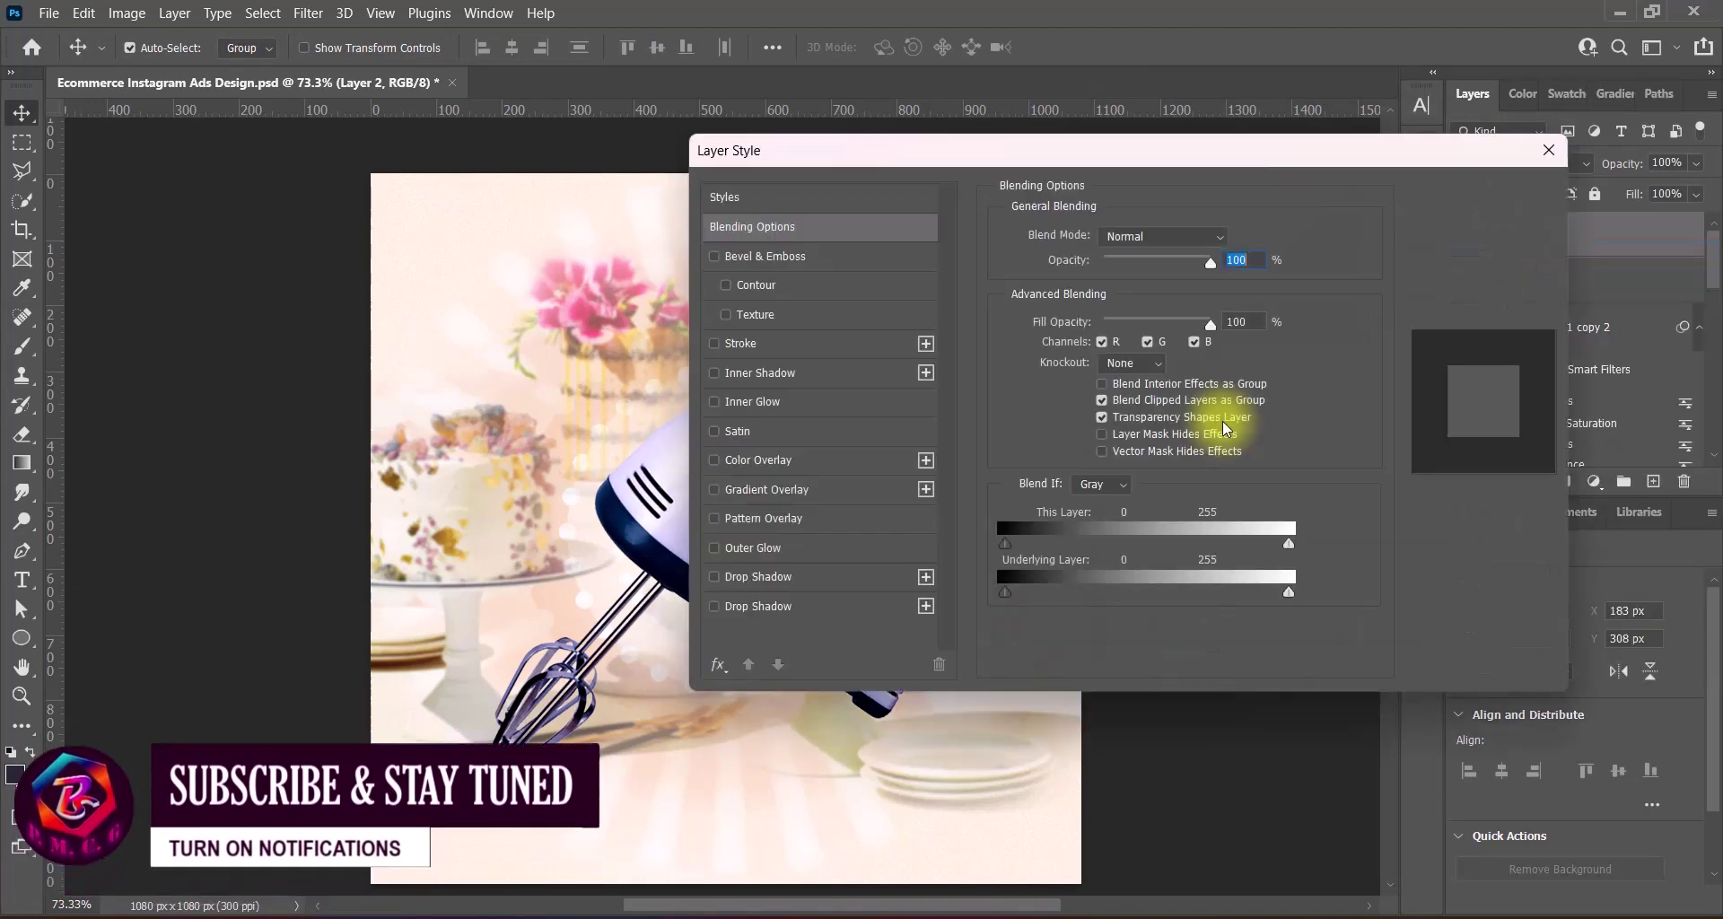
{"action": "left_click_drag", "start_coordinate": [997, 154], "coordinate": [1297, 131]}
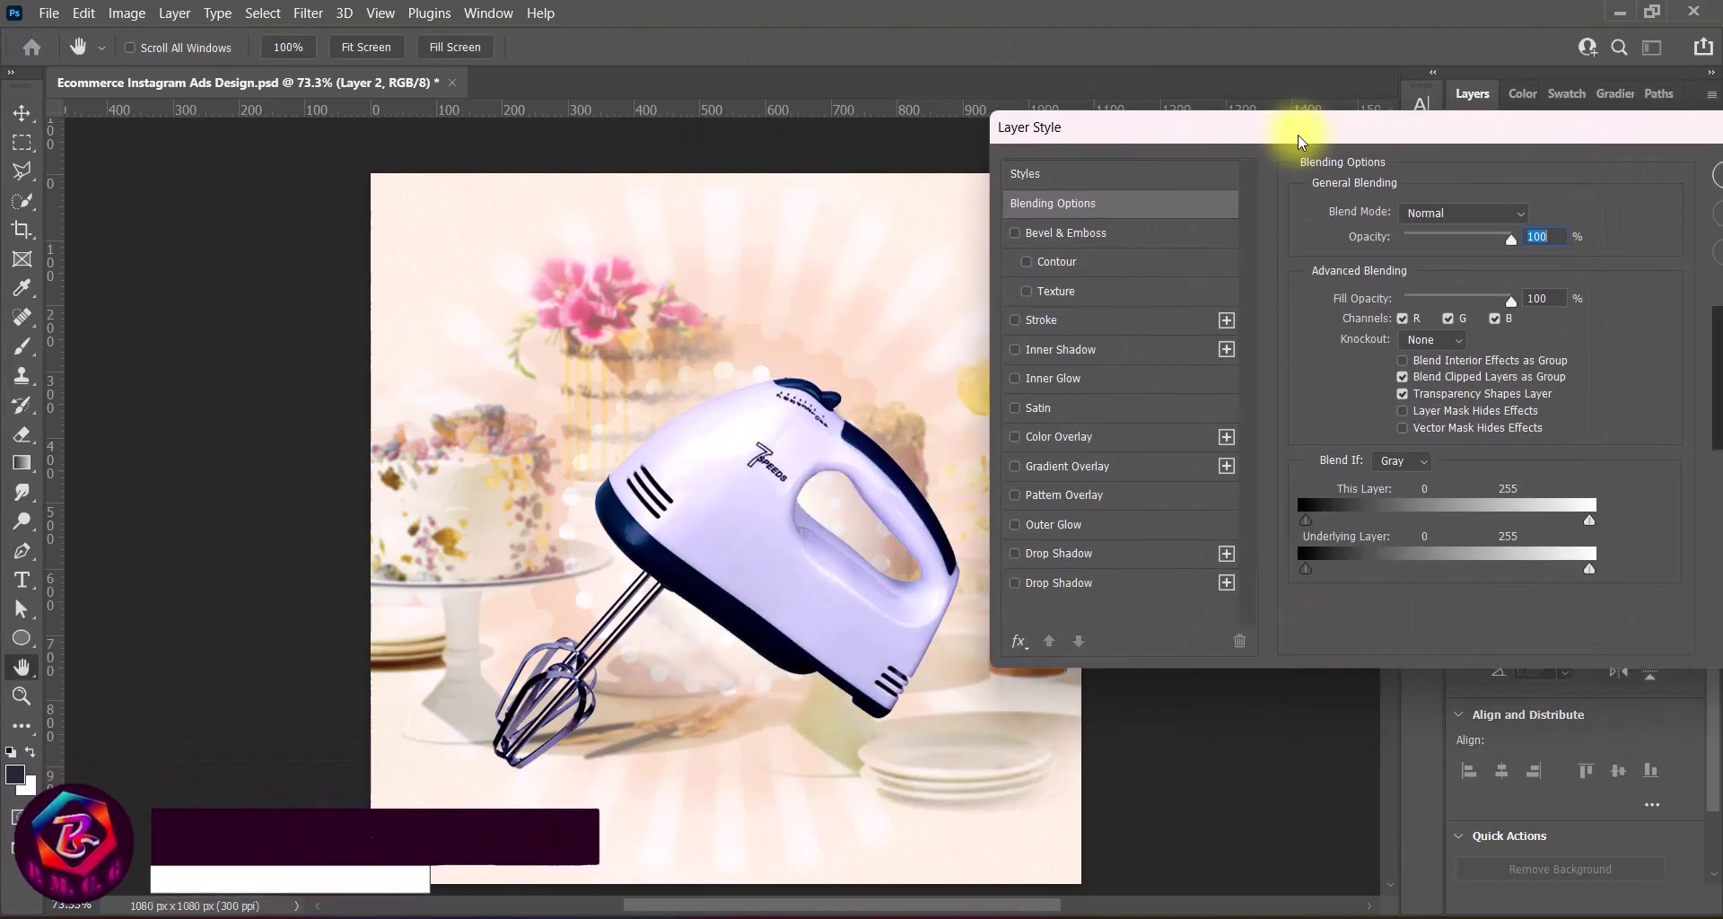
{"action": "left_click", "coordinate": [1036, 524]}
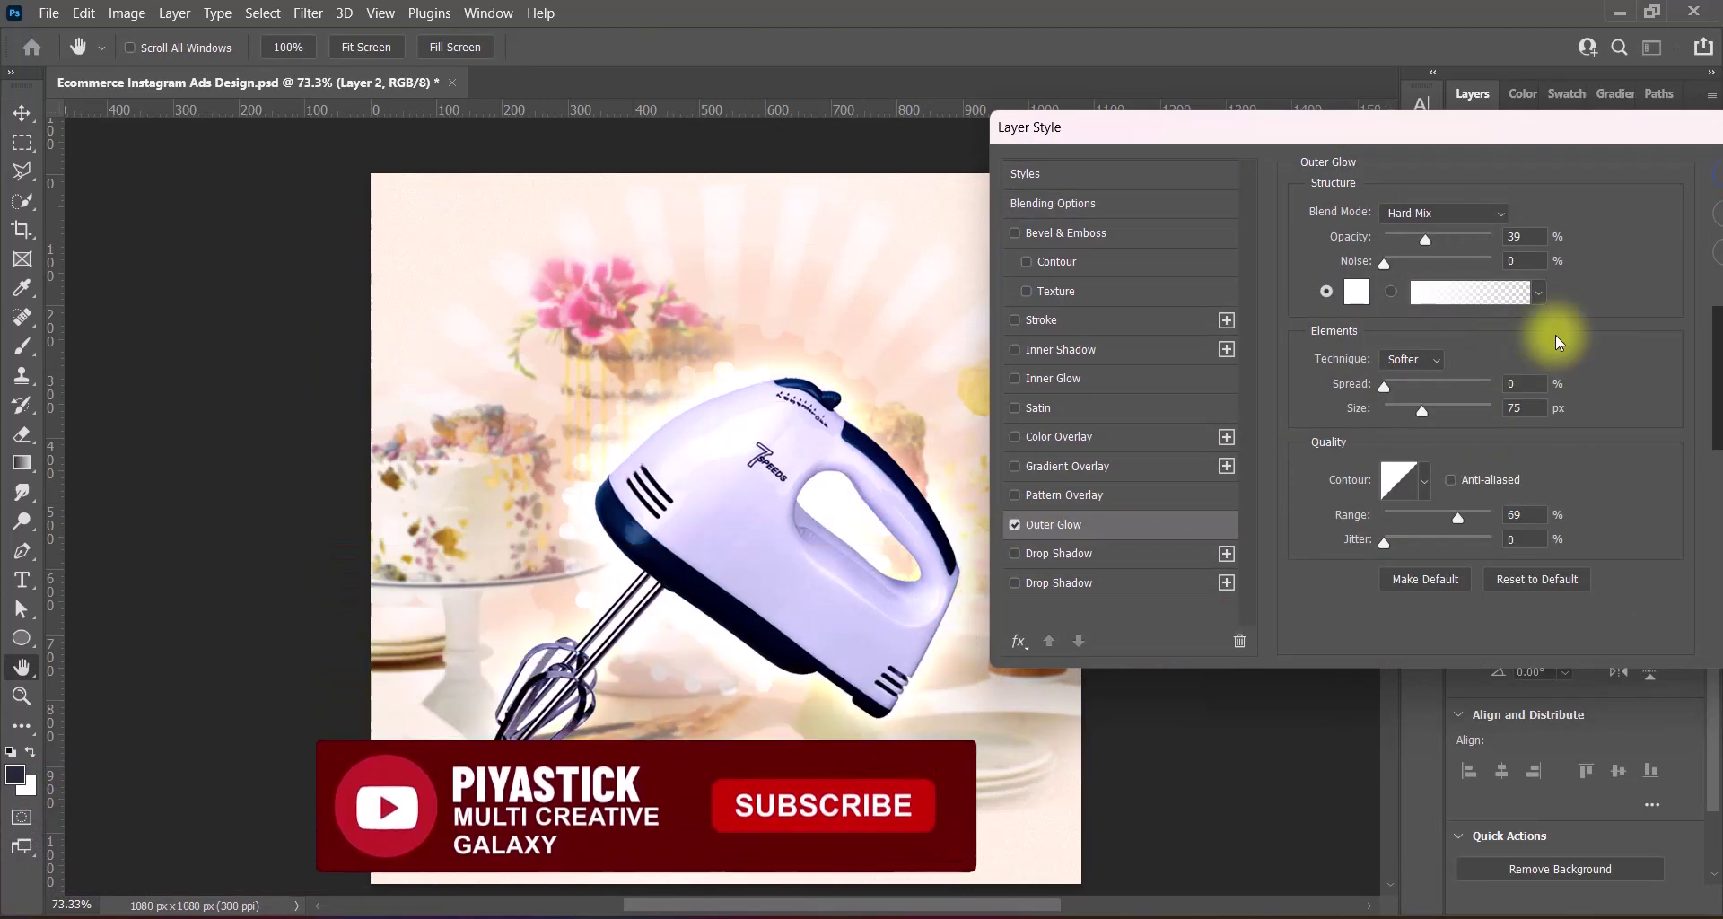
{"action": "left_click_drag", "start_coordinate": [1458, 518], "coordinate": [1540, 513]}
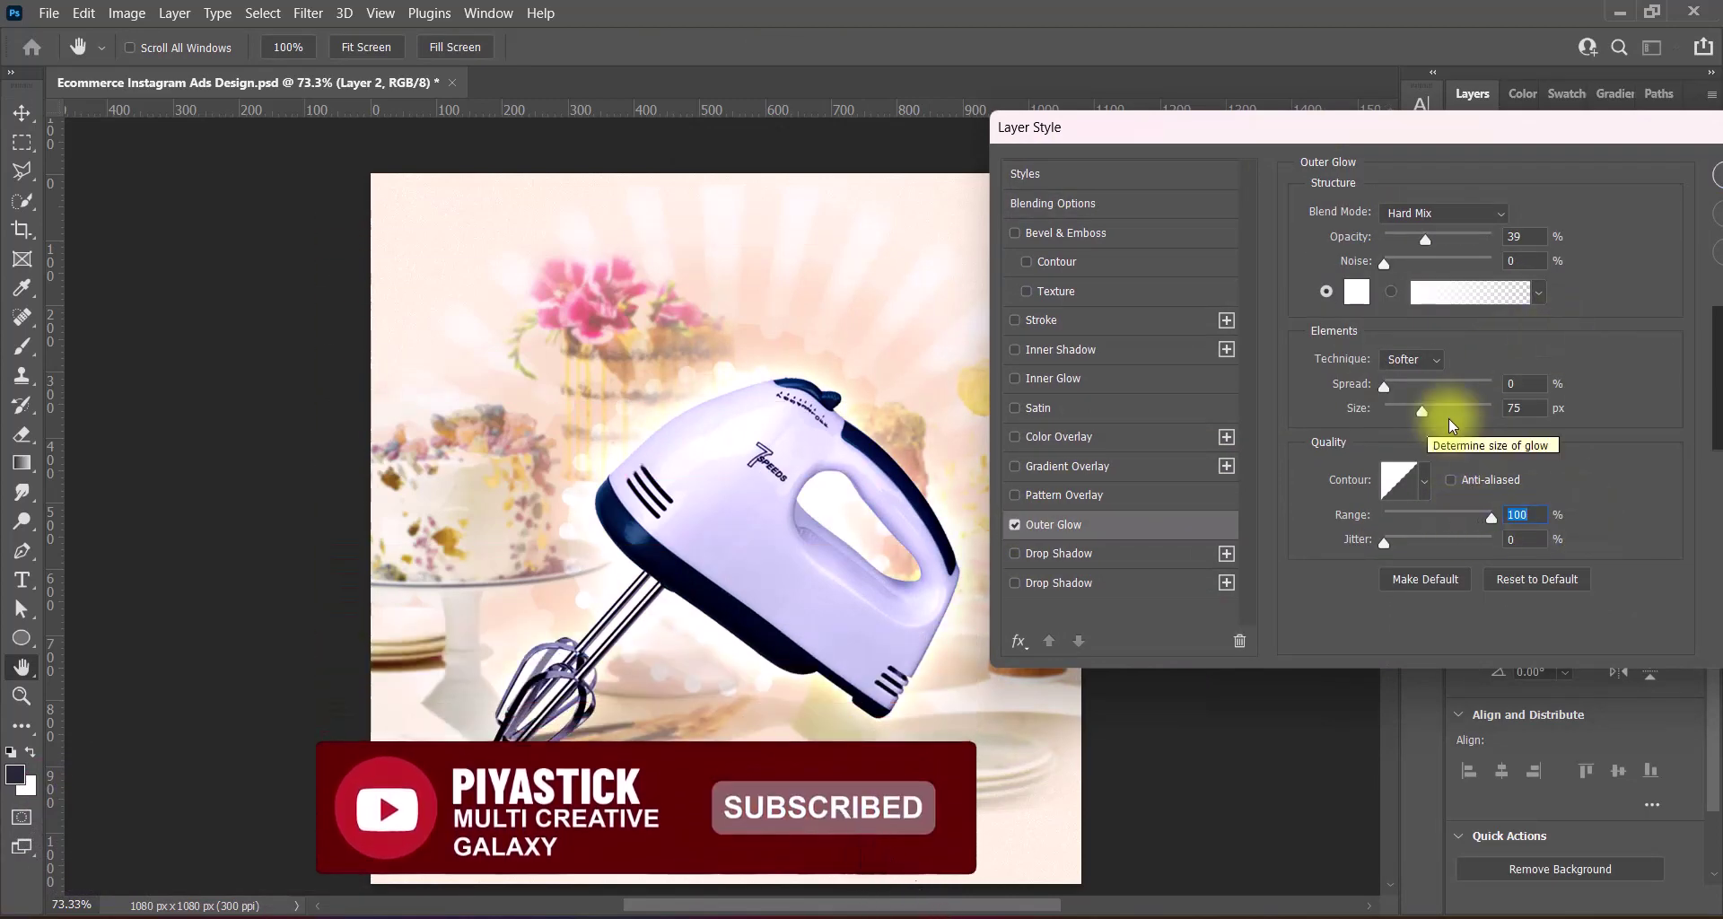
{"action": "double_click", "coordinate": [1523, 236]}
{"action": "type", "text": "21"}
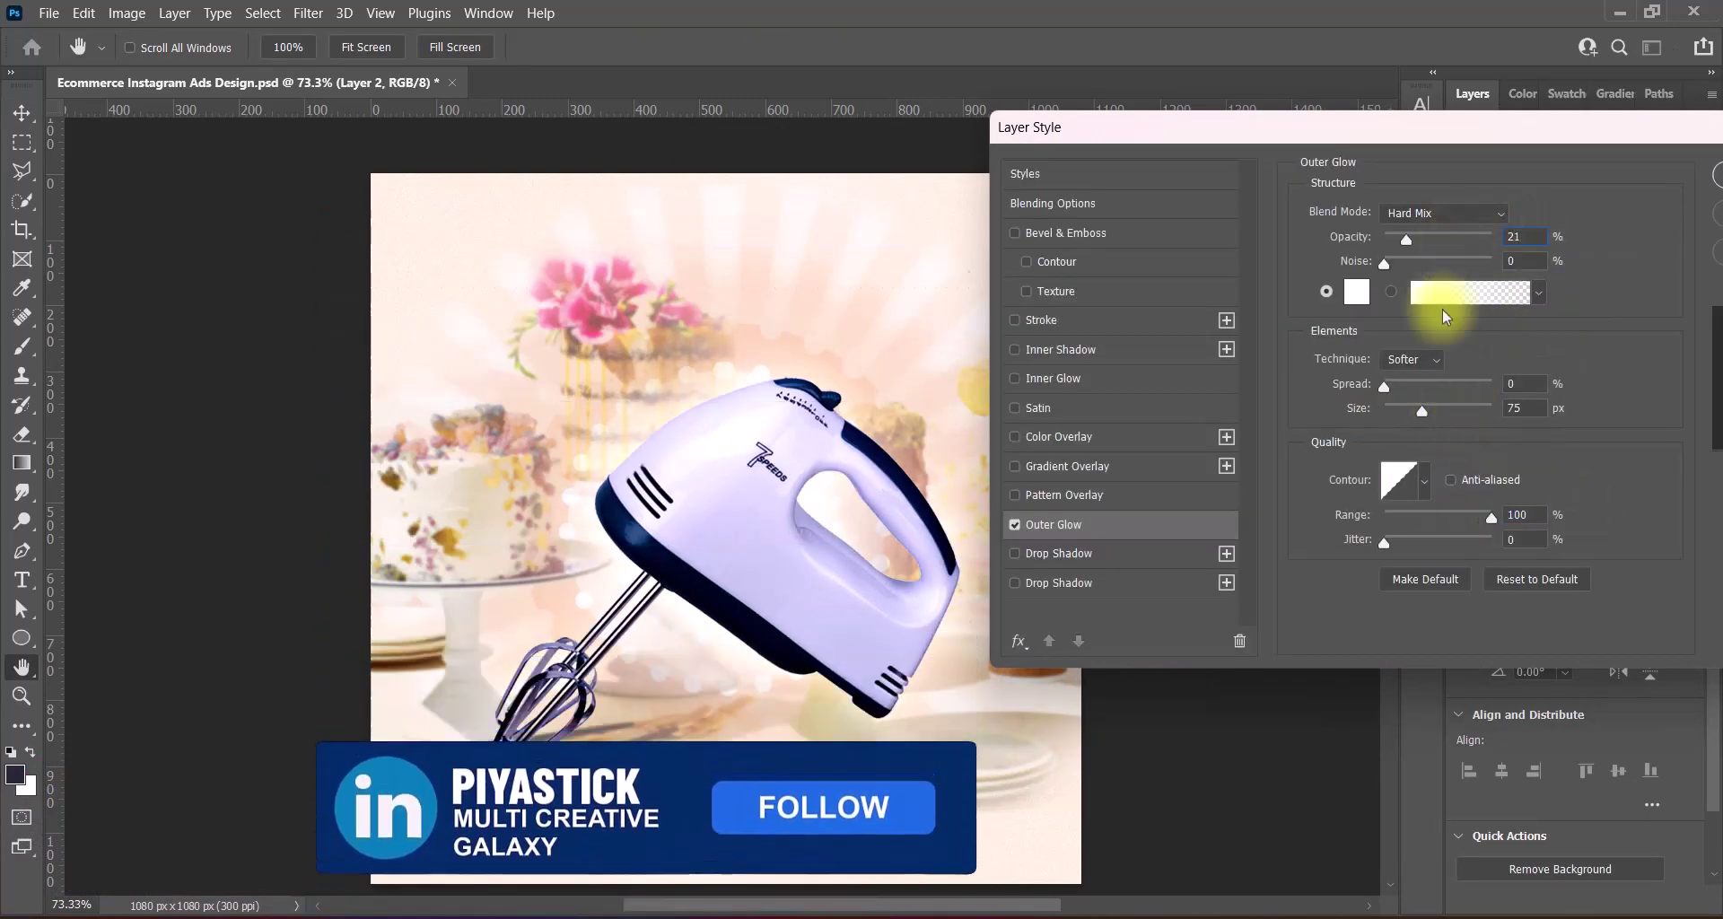
{"action": "mouse_move", "coordinate": [1472, 411]}
{"action": "left_mouse_down"}
{"action": "mouse_move", "coordinate": [1435, 414]}
{"action": "mouse_move", "coordinate": [1477, 413]}
{"action": "left_mouse_up"}
{"action": "type", "text": "120"}
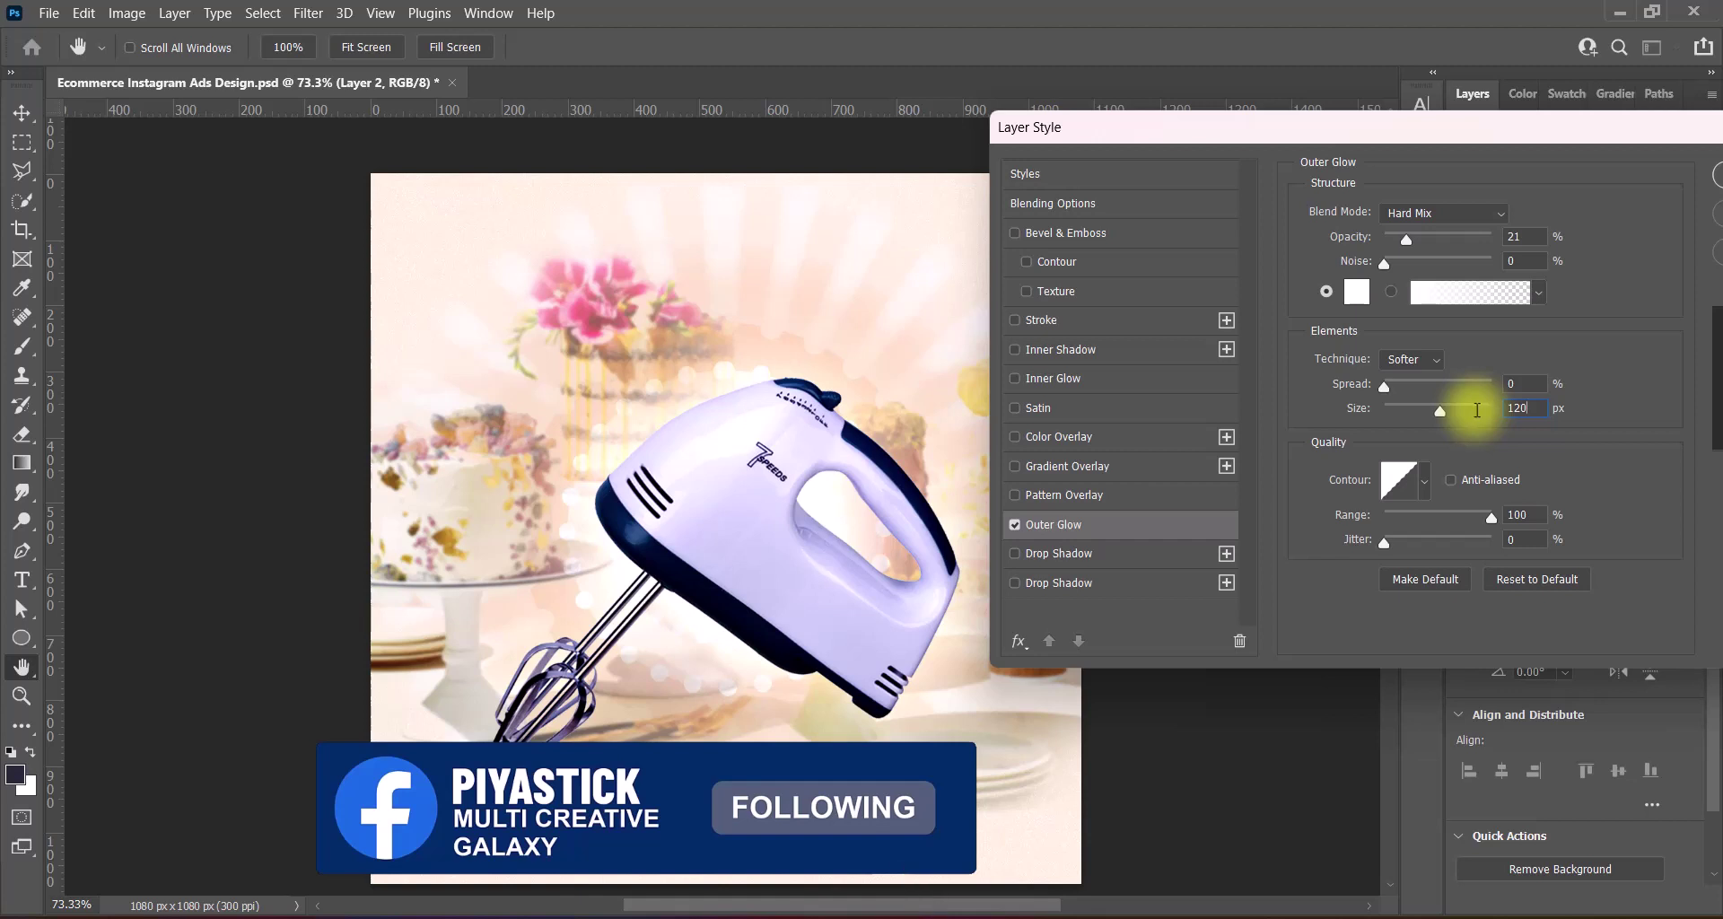
{"action": "double_click", "coordinate": [1520, 409]}
{"action": "type", "text": "100"}
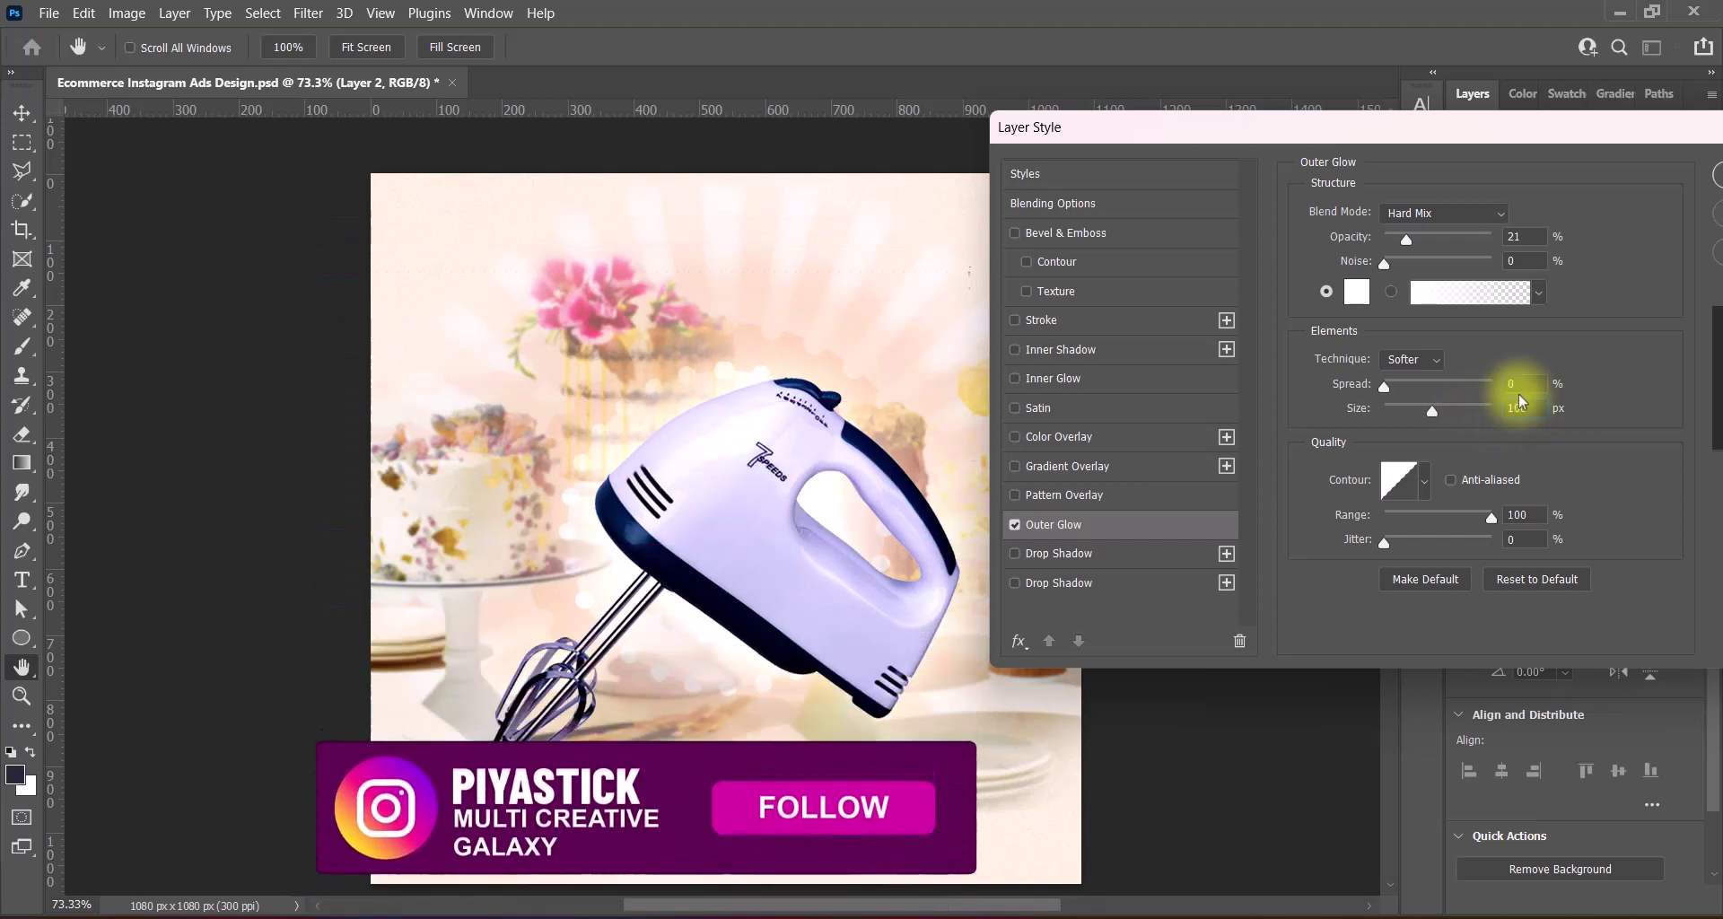
{"action": "double_click", "coordinate": [1523, 236]}
{"action": "type", "text": "15"}
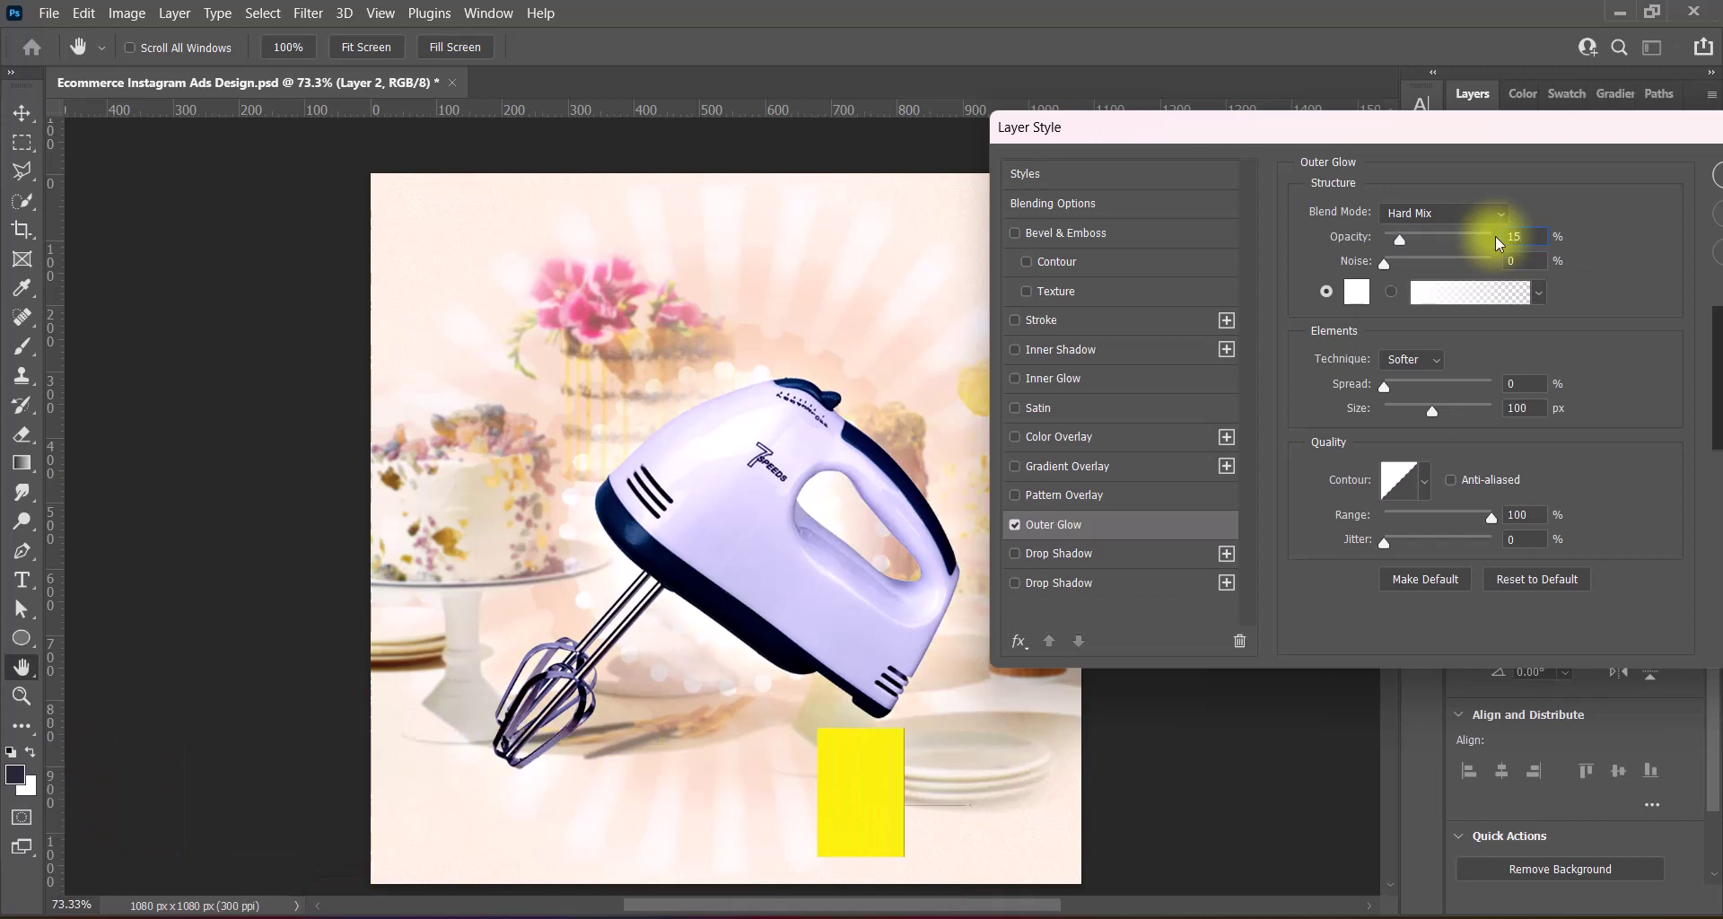
{"action": "left_click_drag", "start_coordinate": [1531, 135], "coordinate": [1251, 136]}
{"action": "left_click", "coordinate": [1468, 196]}
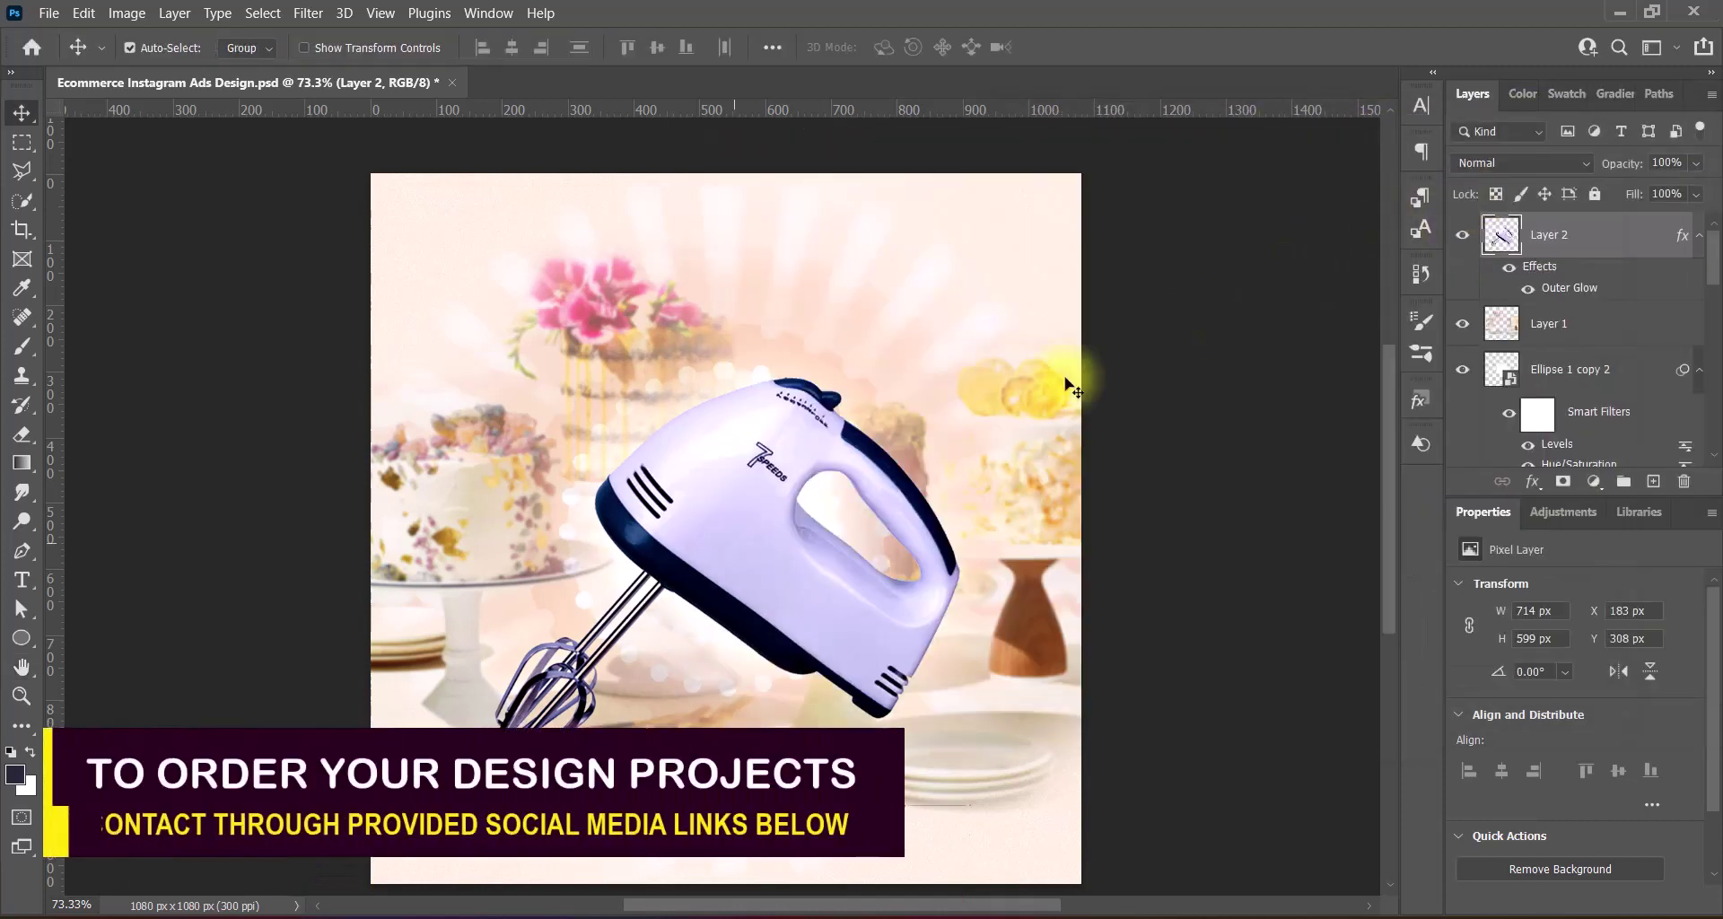
Scale the mixer up slightly around the centre and save
{"action": "key", "text": "ctrl+t"}
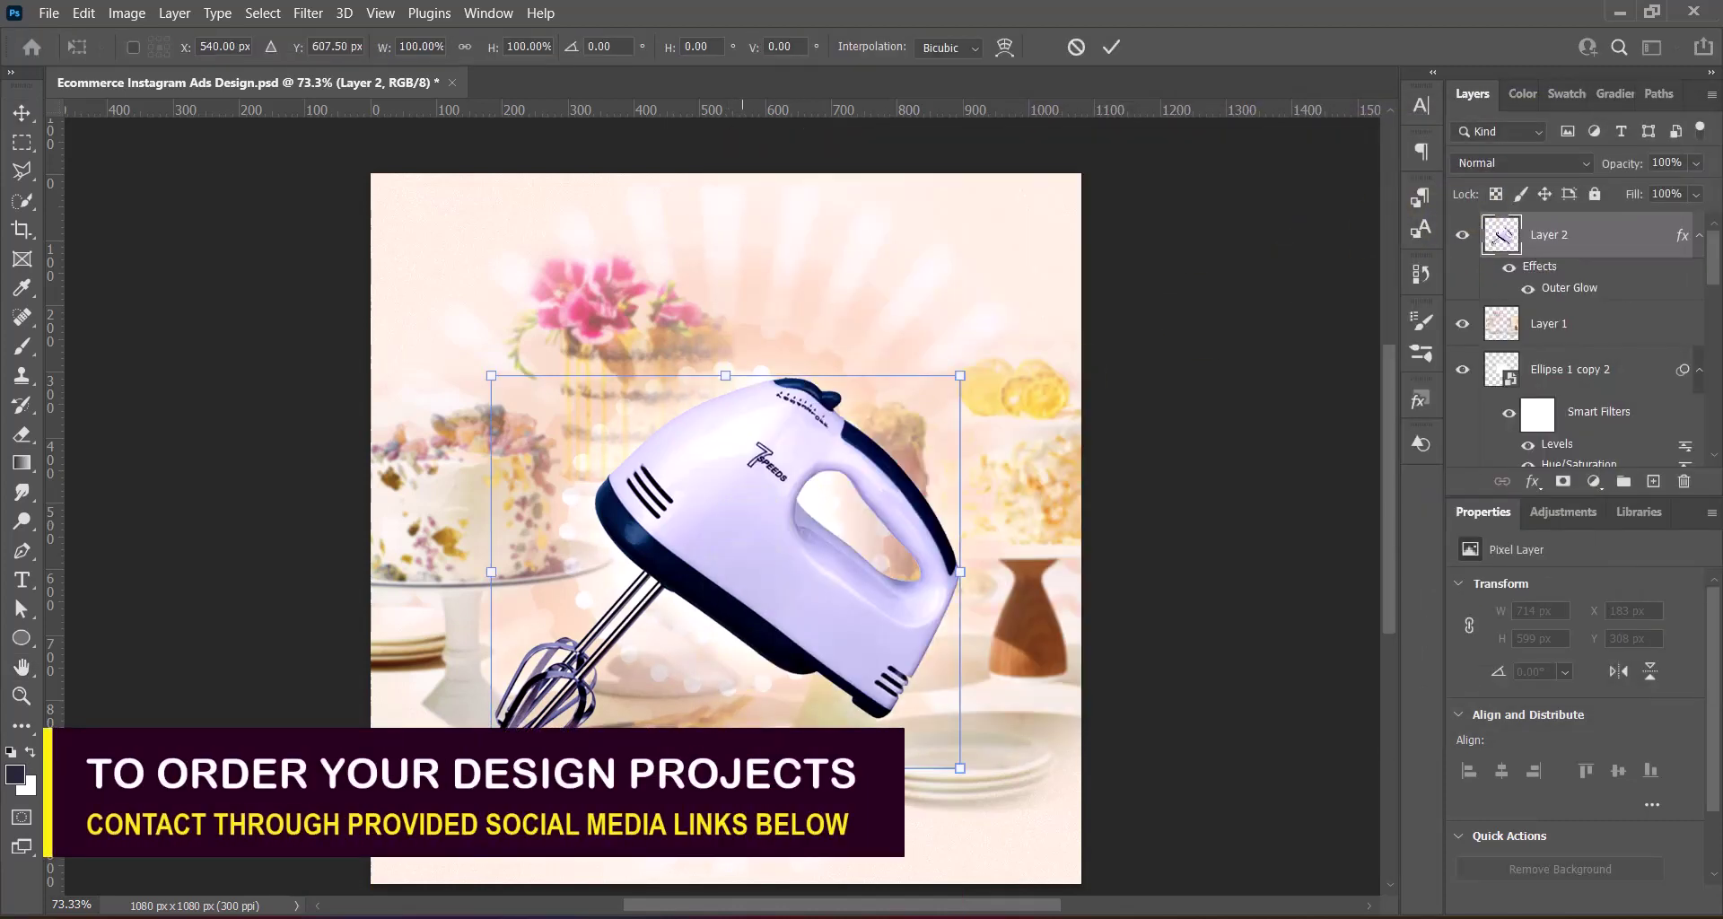
{"action": "left_click_drag", "start_coordinate": [752, 530], "coordinate": [752, 562]}
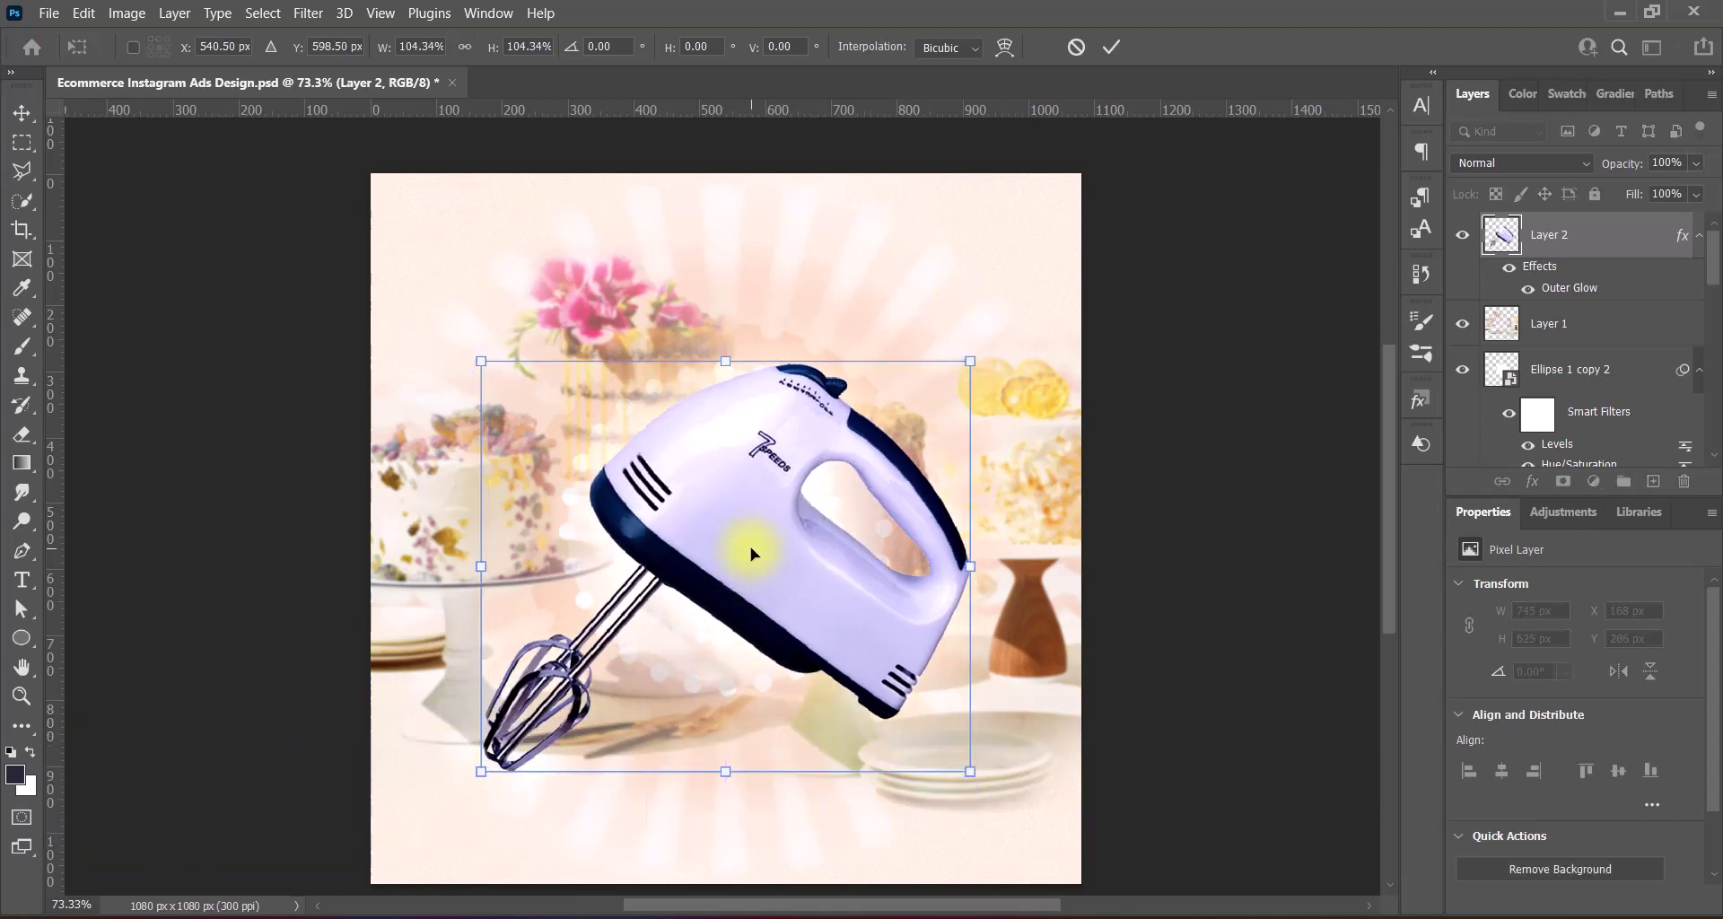
{"action": "key", "text": "Return"}
{"action": "key", "text": "ctrl+s"}
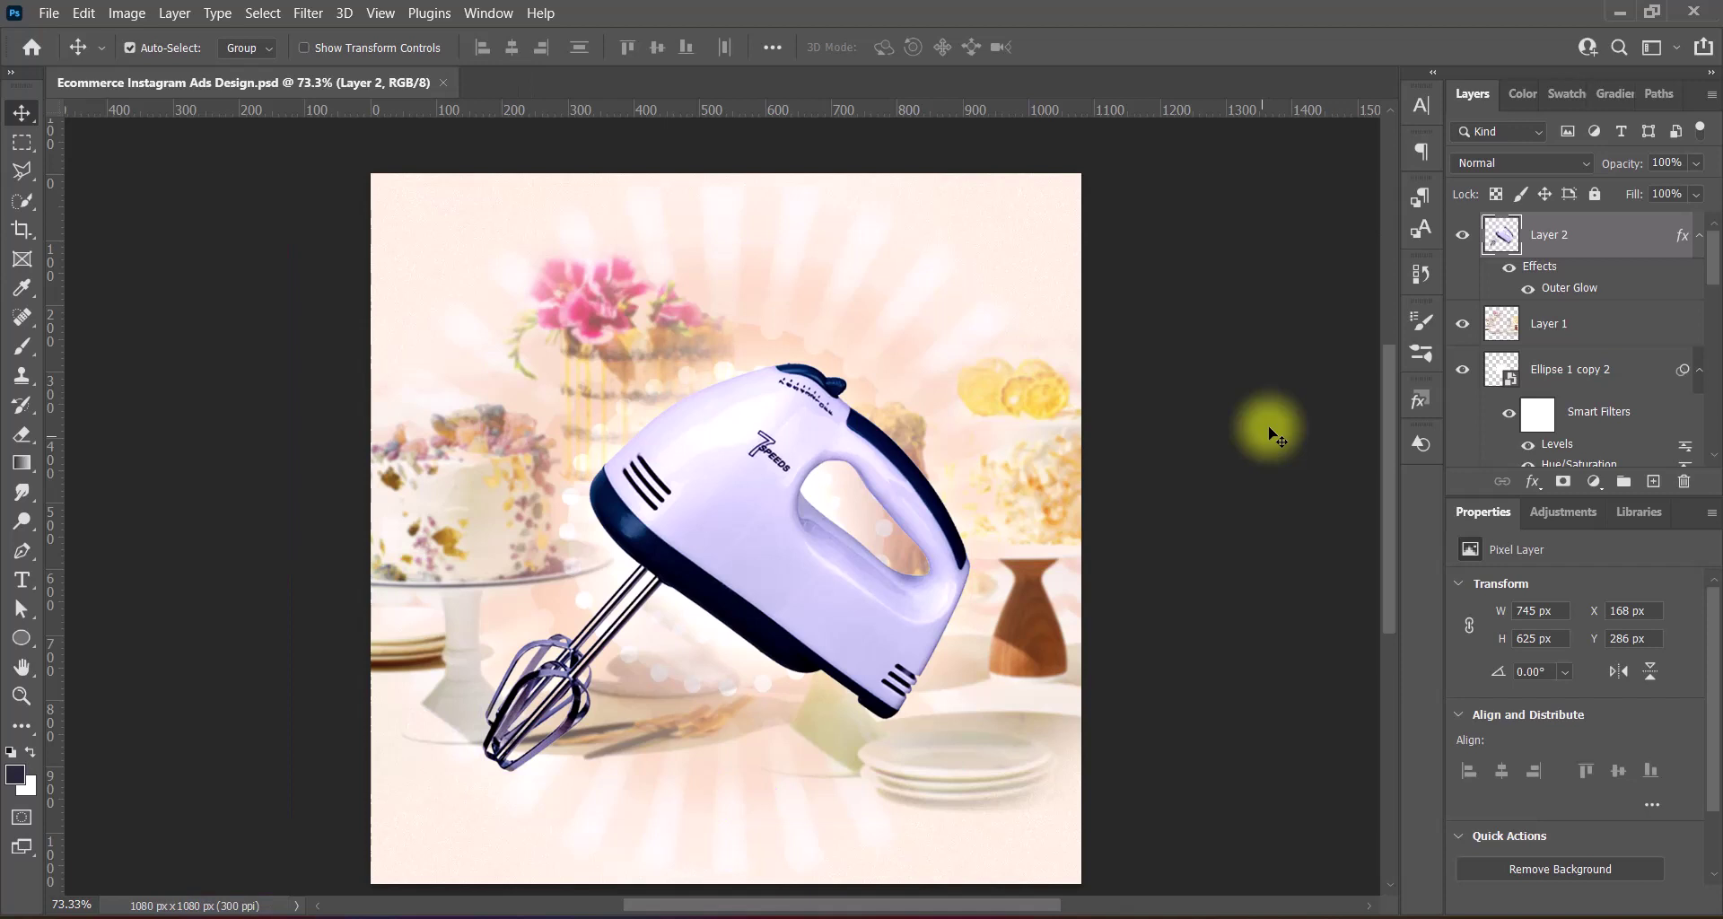
Add a new layer above Layer 1 and brush a dark soft blob under the beaters
{"action": "left_click", "coordinate": [1551, 325]}
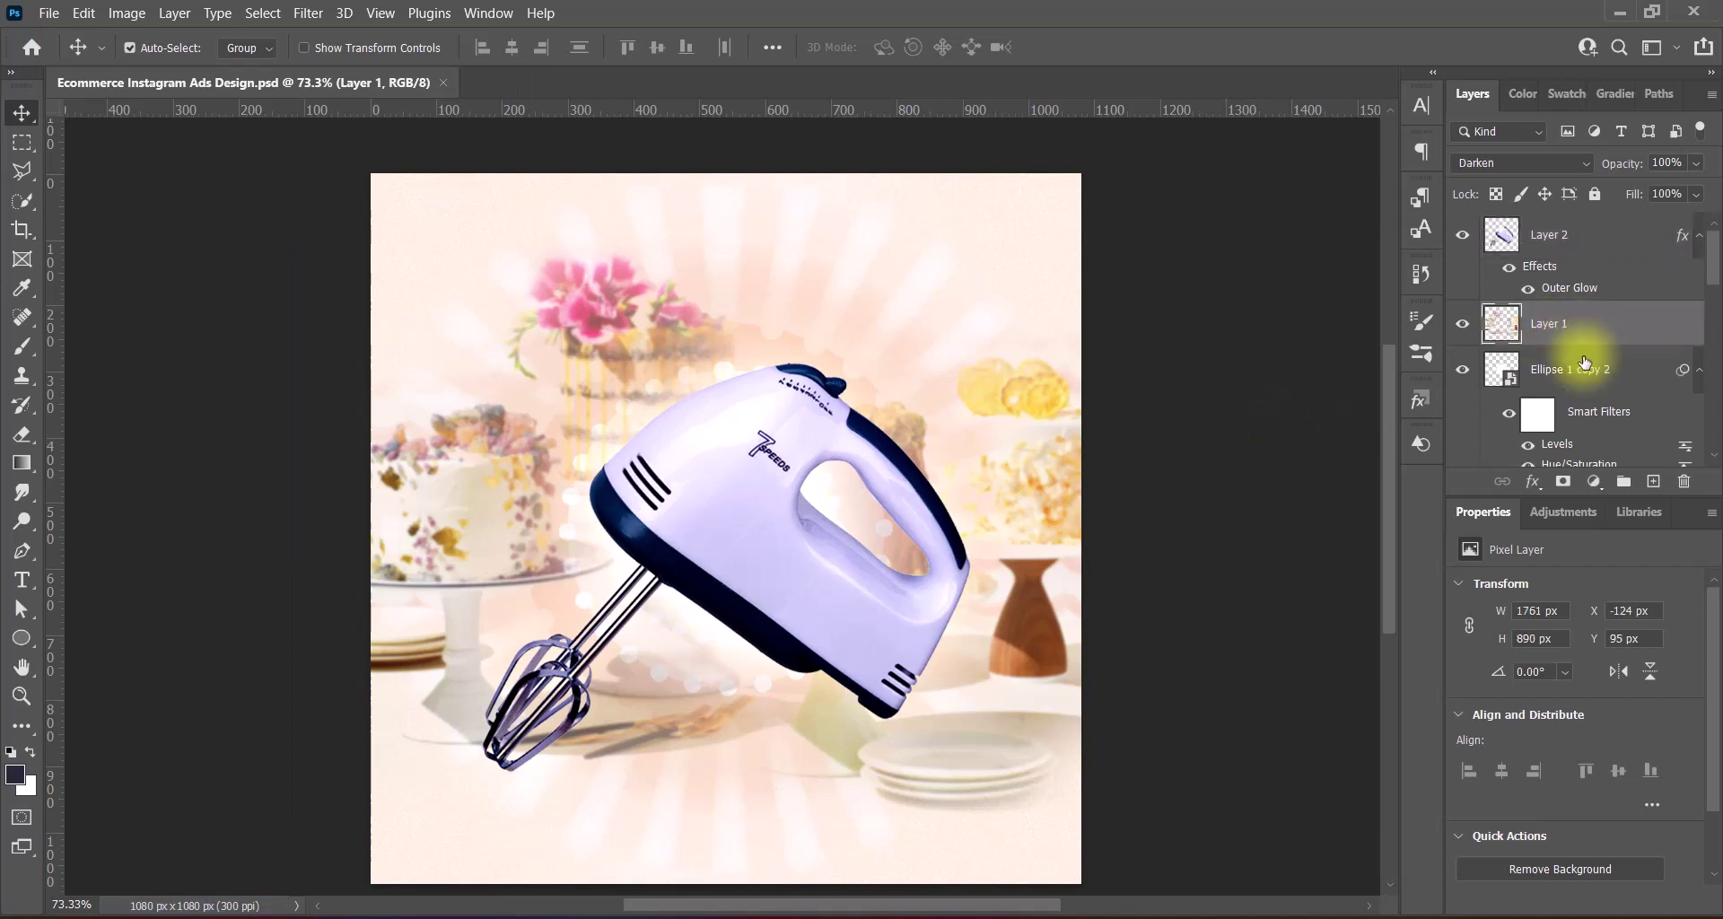
{"action": "left_click", "coordinate": [1653, 482]}
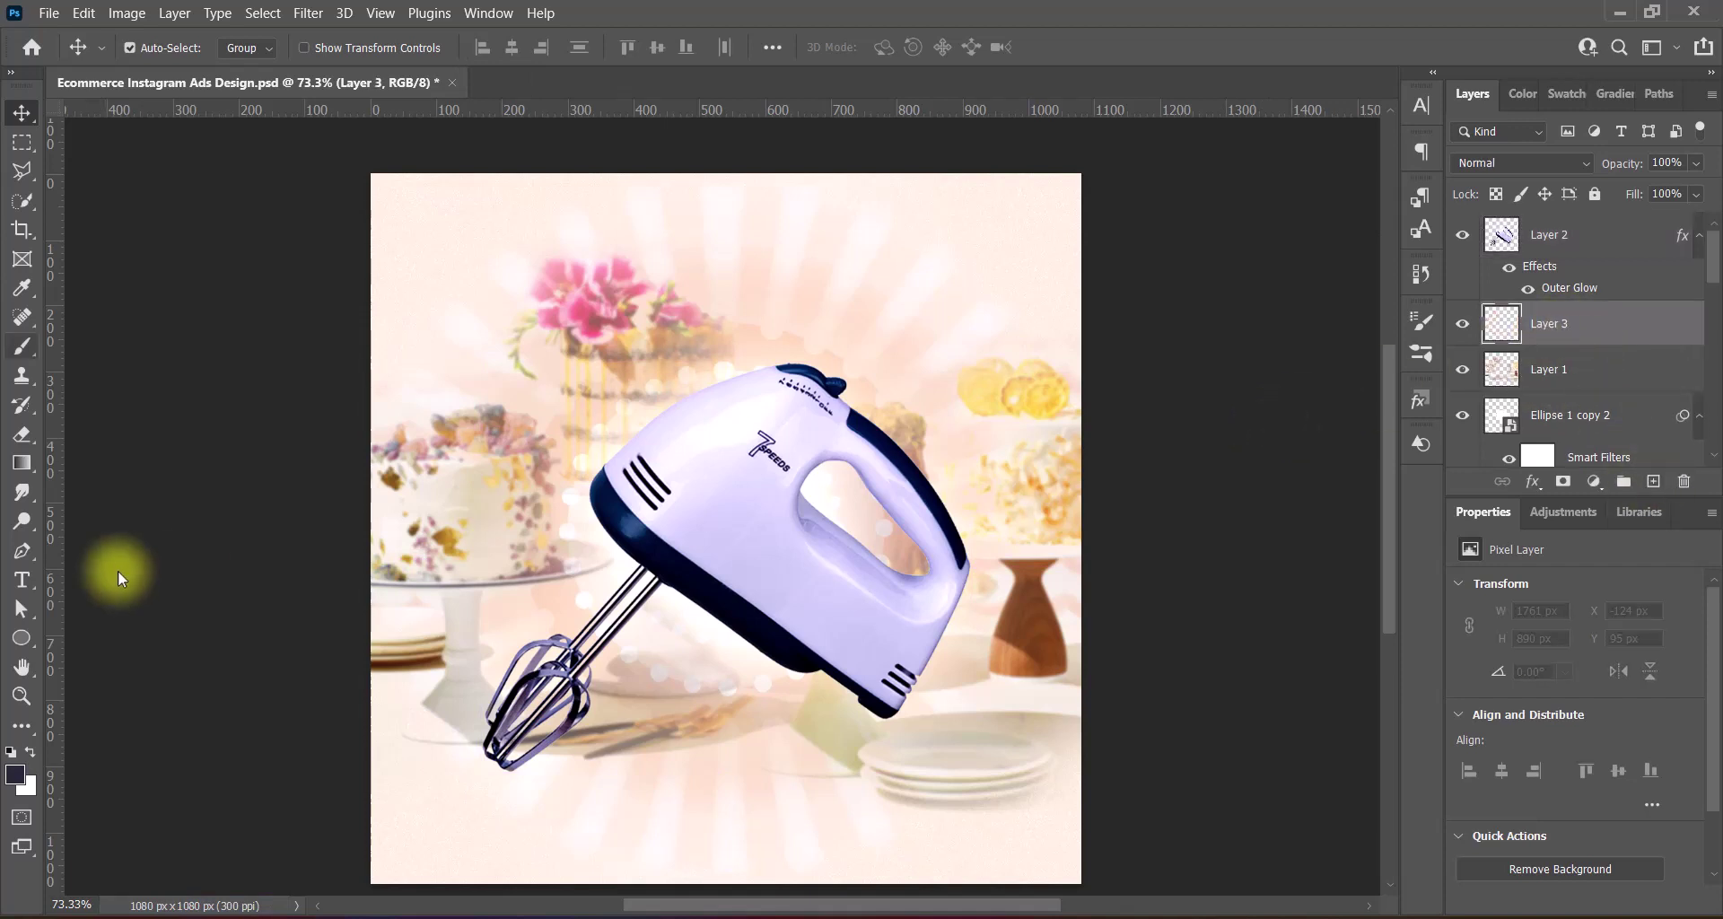
{"action": "left_click", "coordinate": [21, 356]}
{"action": "left_click", "coordinate": [646, 633]}
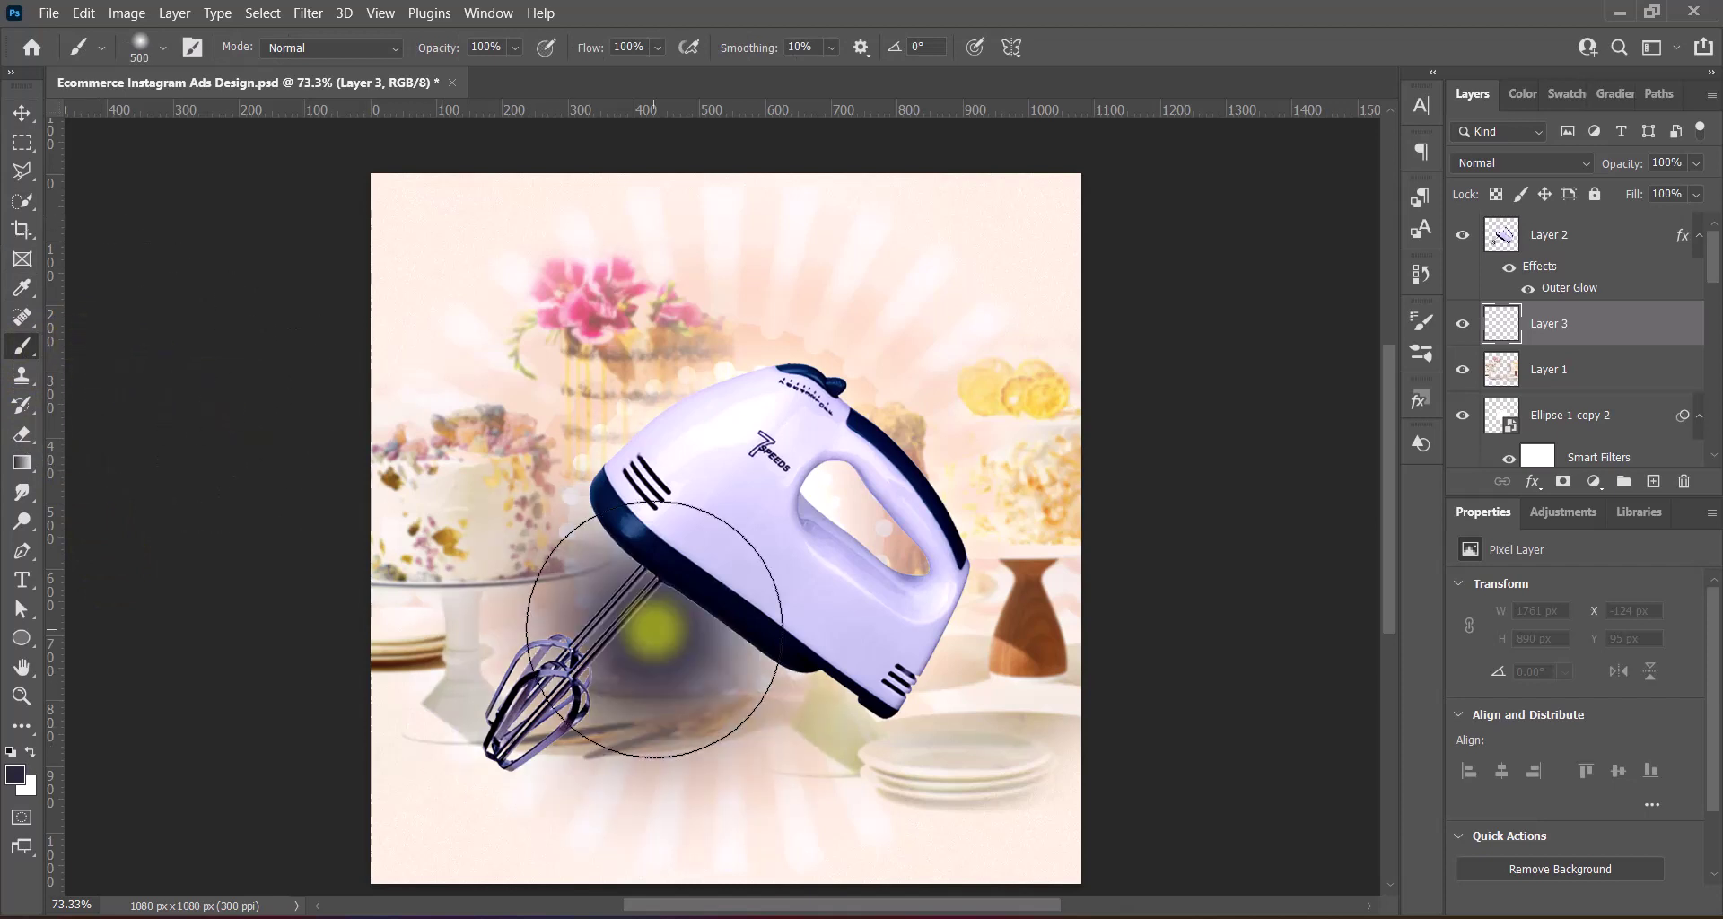
{"action": "left_click", "coordinate": [22, 113]}
Flatten the blob into a shadow strip under the beater tips at 63% opacity
{"action": "key", "text": "ctrl+t"}
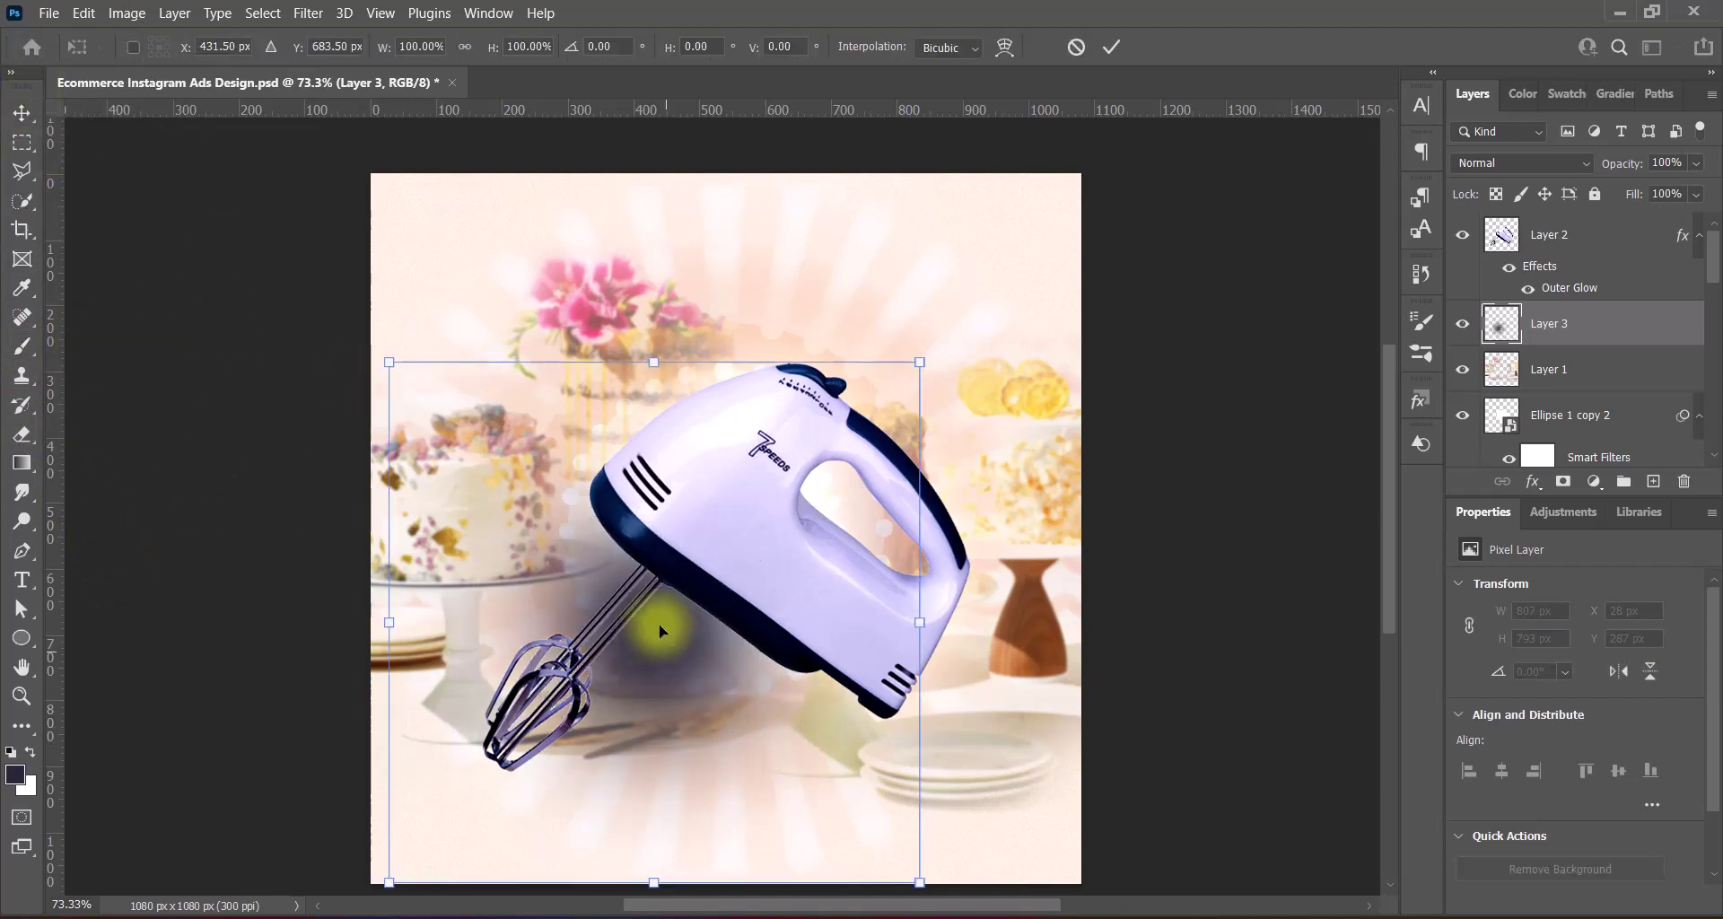
{"action": "left_click_drag", "start_coordinate": [653, 363], "coordinate": [653, 716]}
{"action": "mouse_move", "coordinate": [658, 771]}
{"action": "left_mouse_down"}
{"action": "mouse_move", "coordinate": [512, 772]}
{"action": "mouse_move", "coordinate": [509, 745]}
{"action": "mouse_move", "coordinate": [508, 792]}
{"action": "left_mouse_up"}
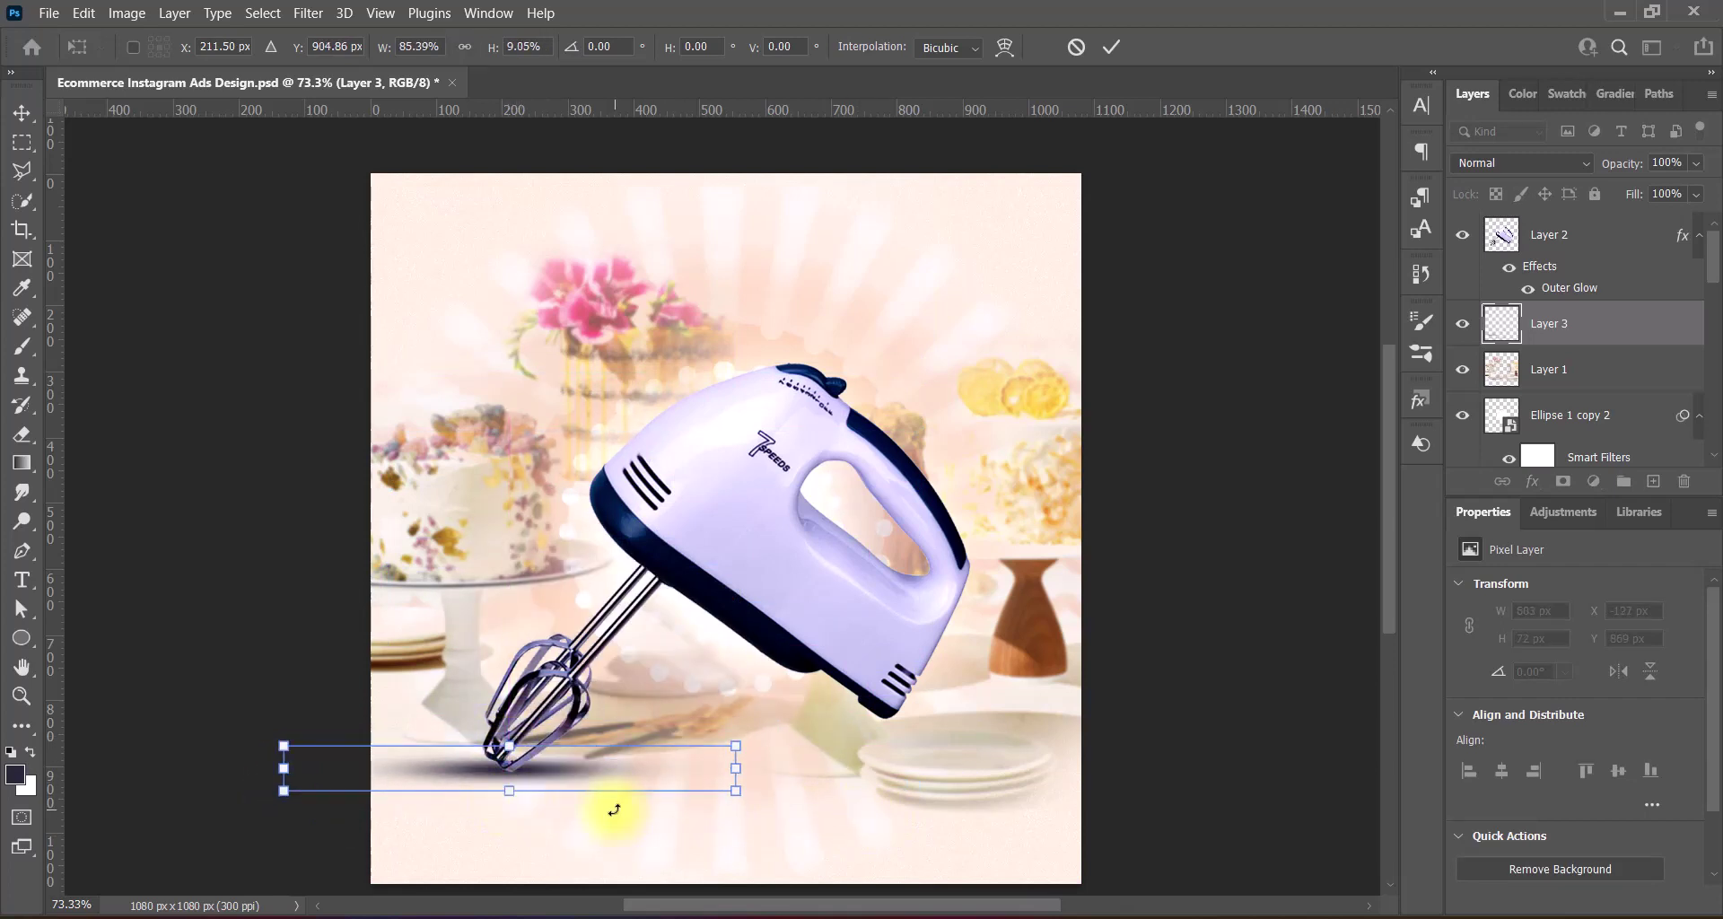
{"action": "key", "text": "Return"}
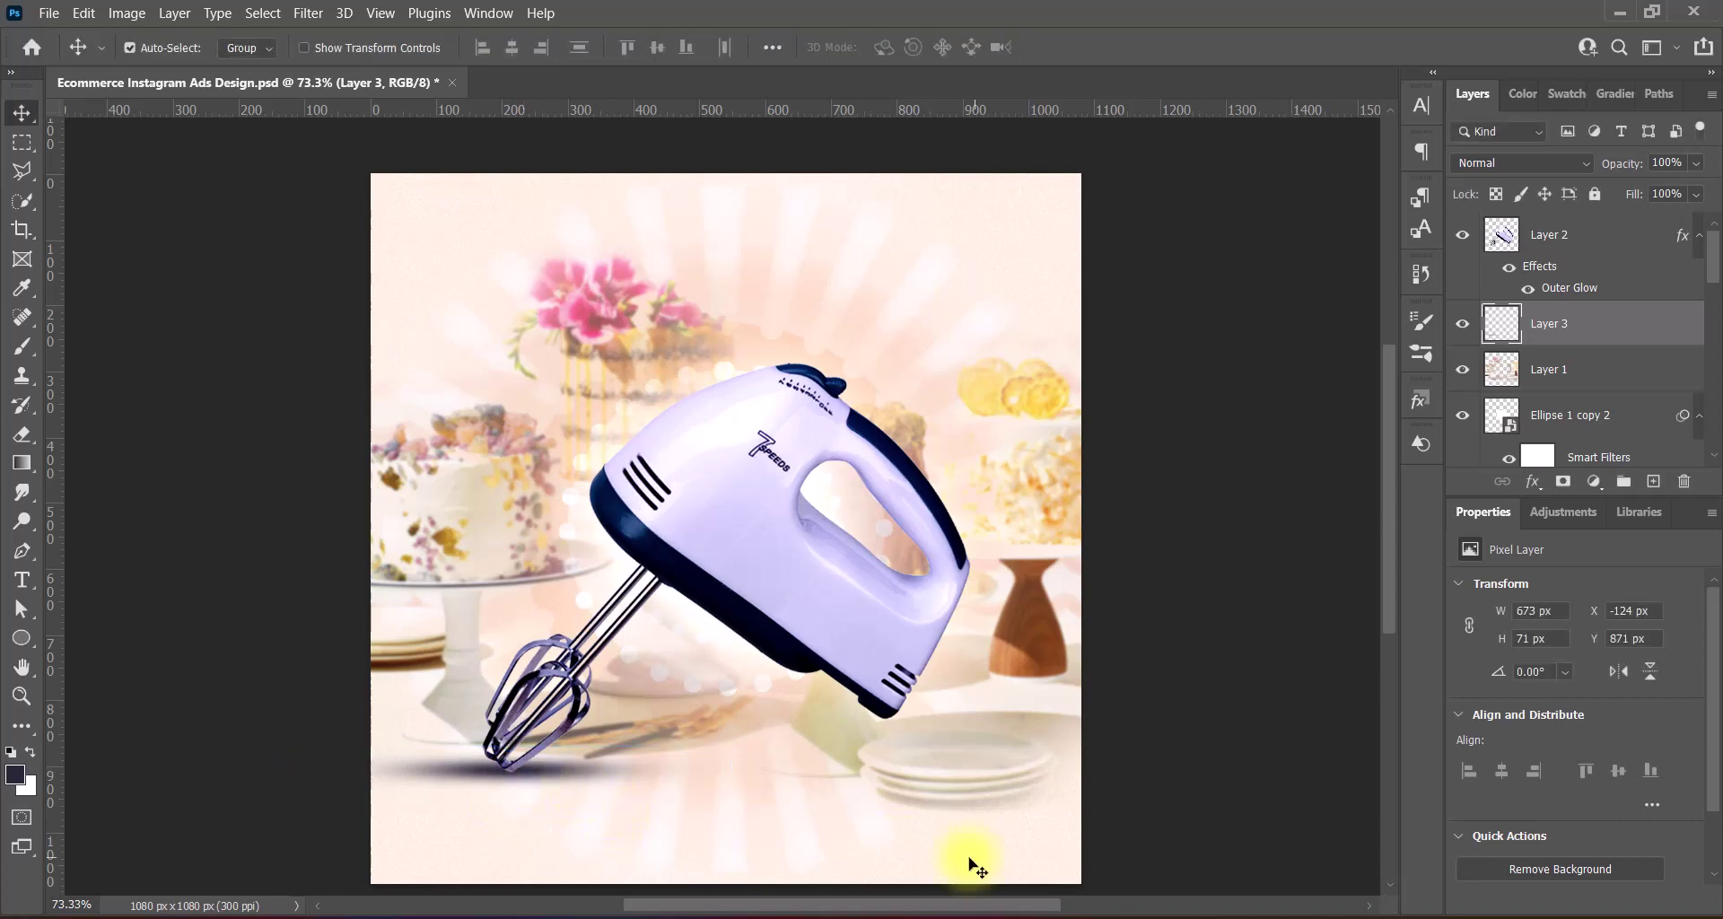
{"action": "left_click", "coordinate": [1669, 162]}
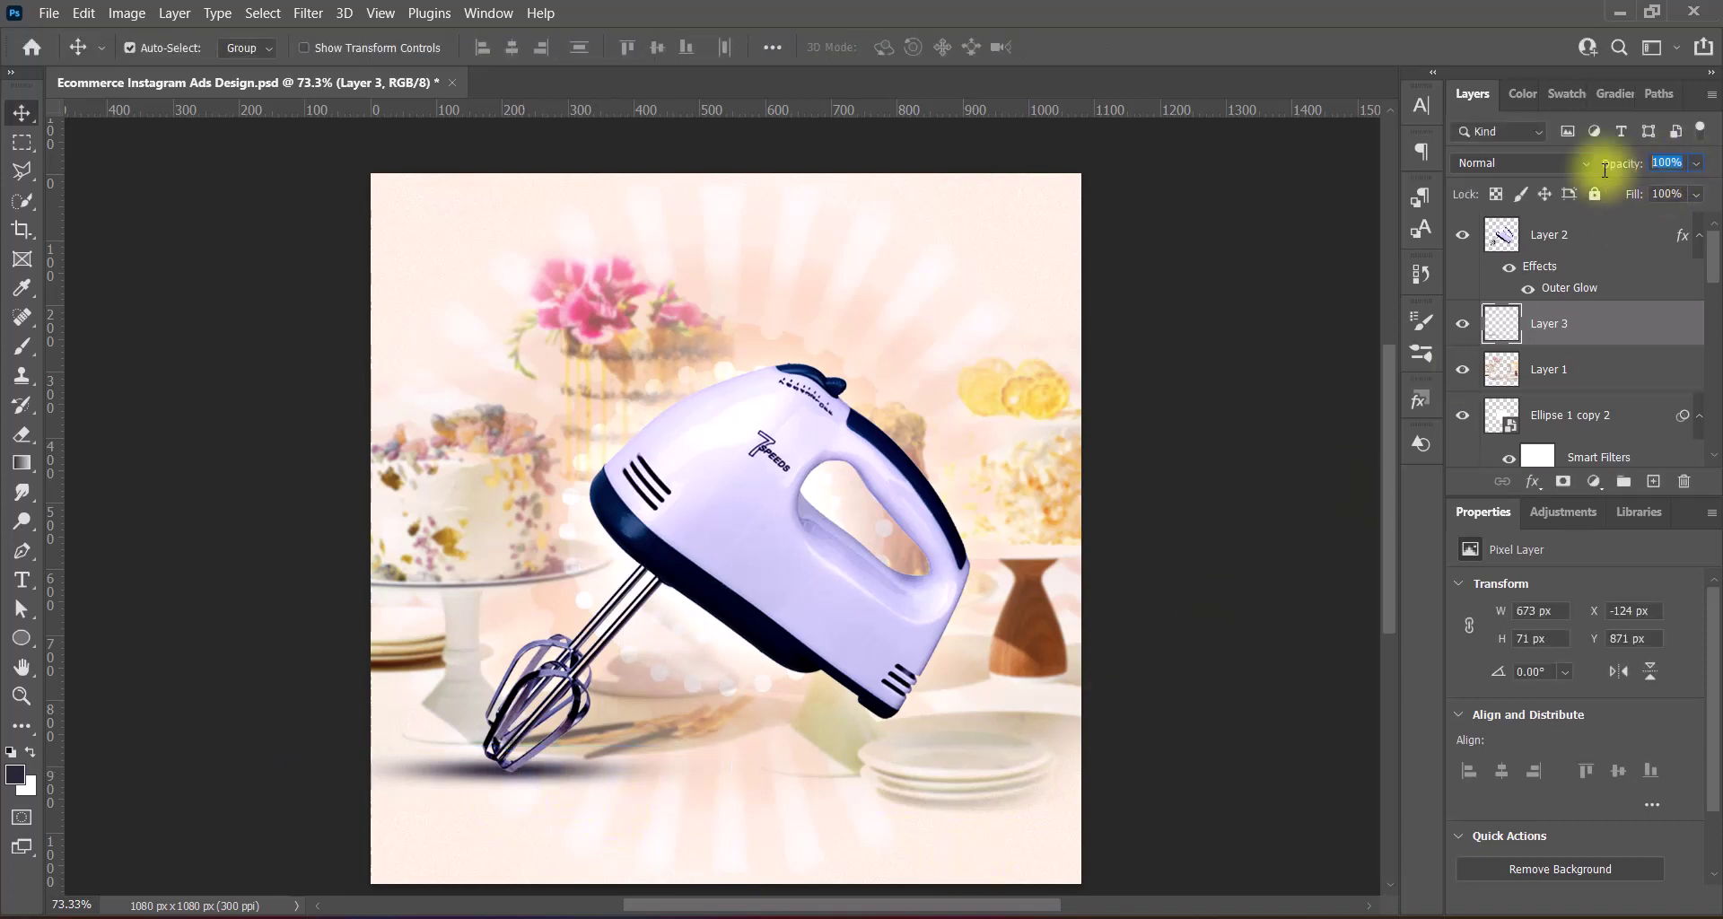
{"action": "type", "text": "75"}
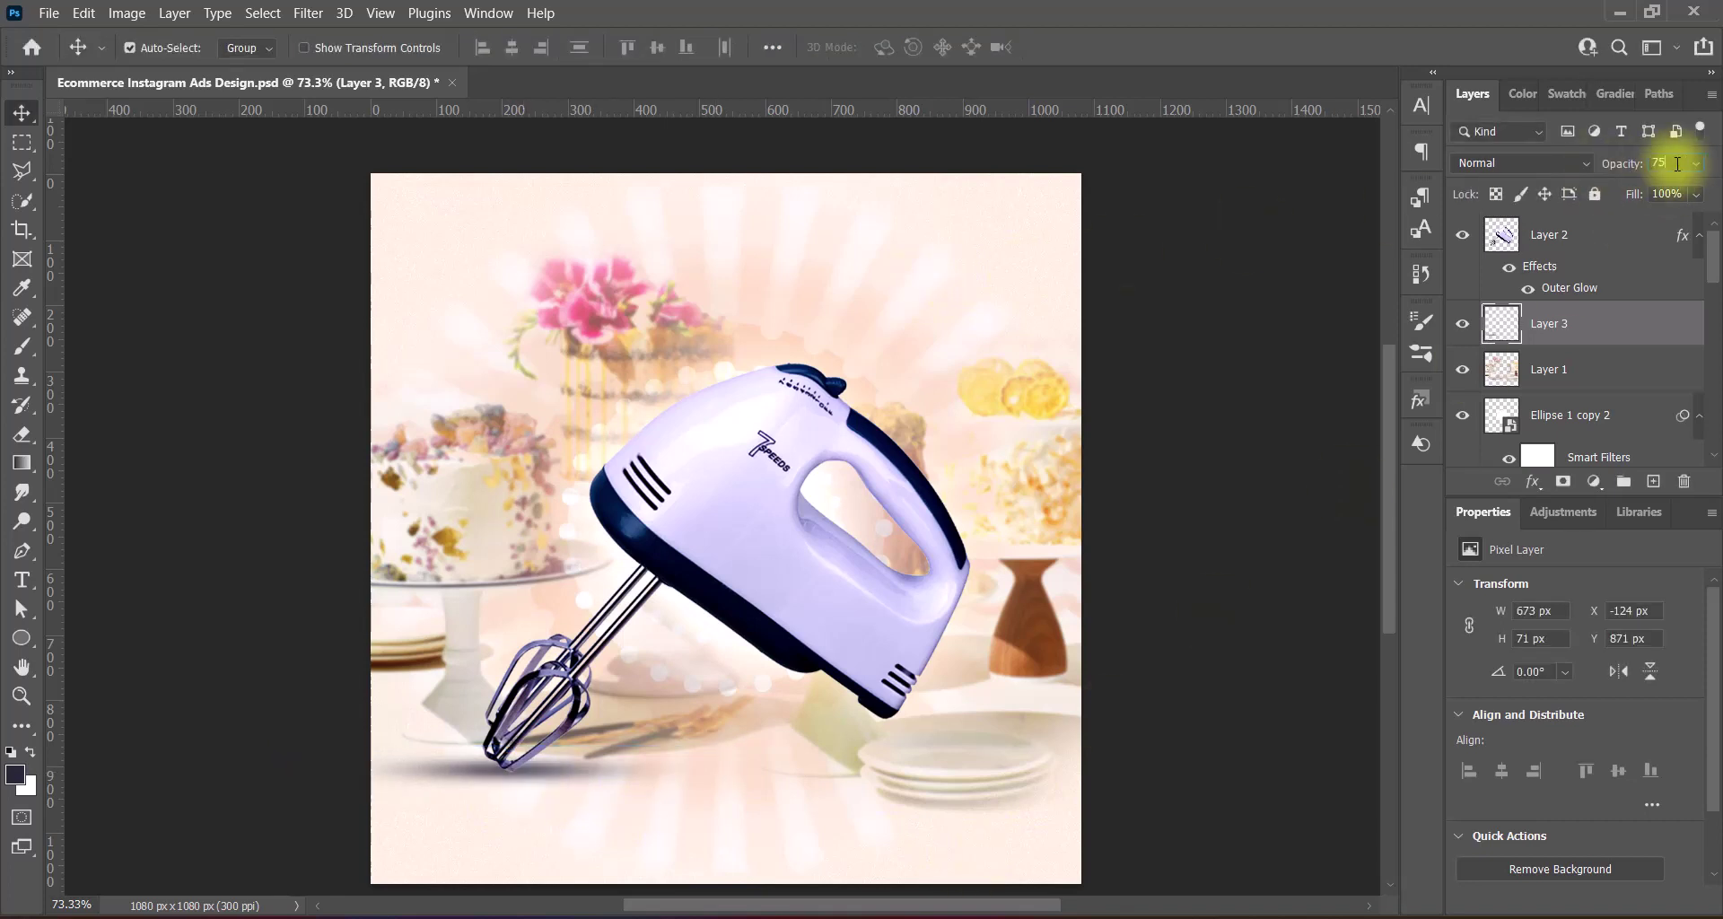
{"action": "type", "text": "63"}
{"action": "key", "text": "Return"}
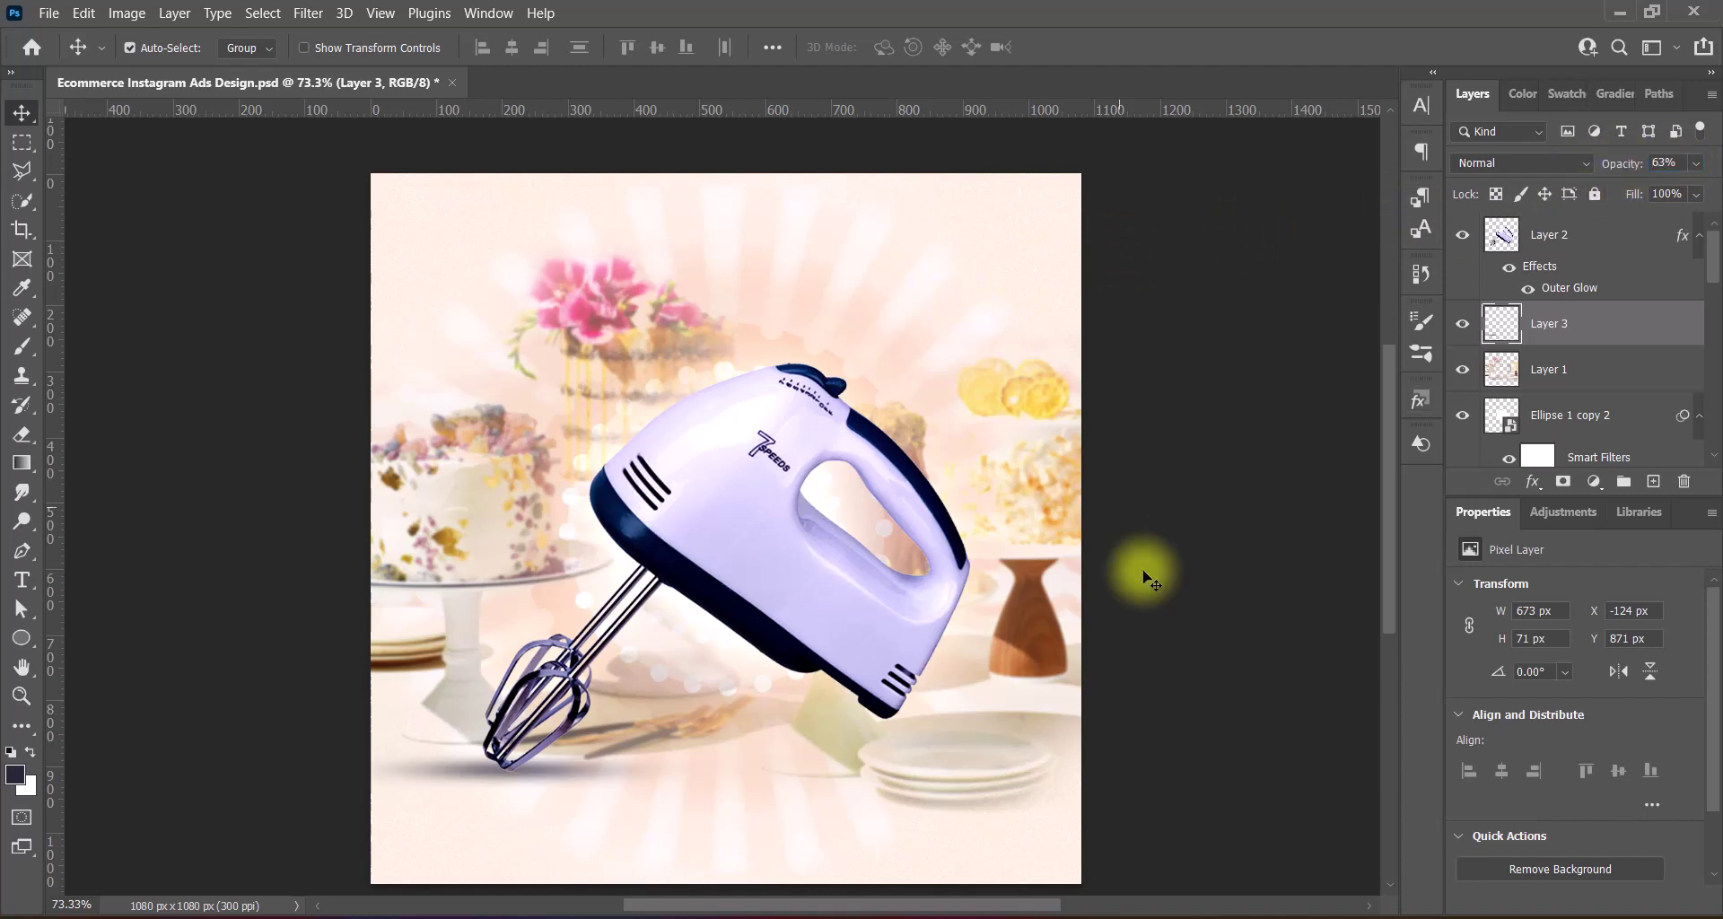
{"action": "scroll", "coordinate": [740, 529], "scroll_direction": "down", "scroll_amount": 1}
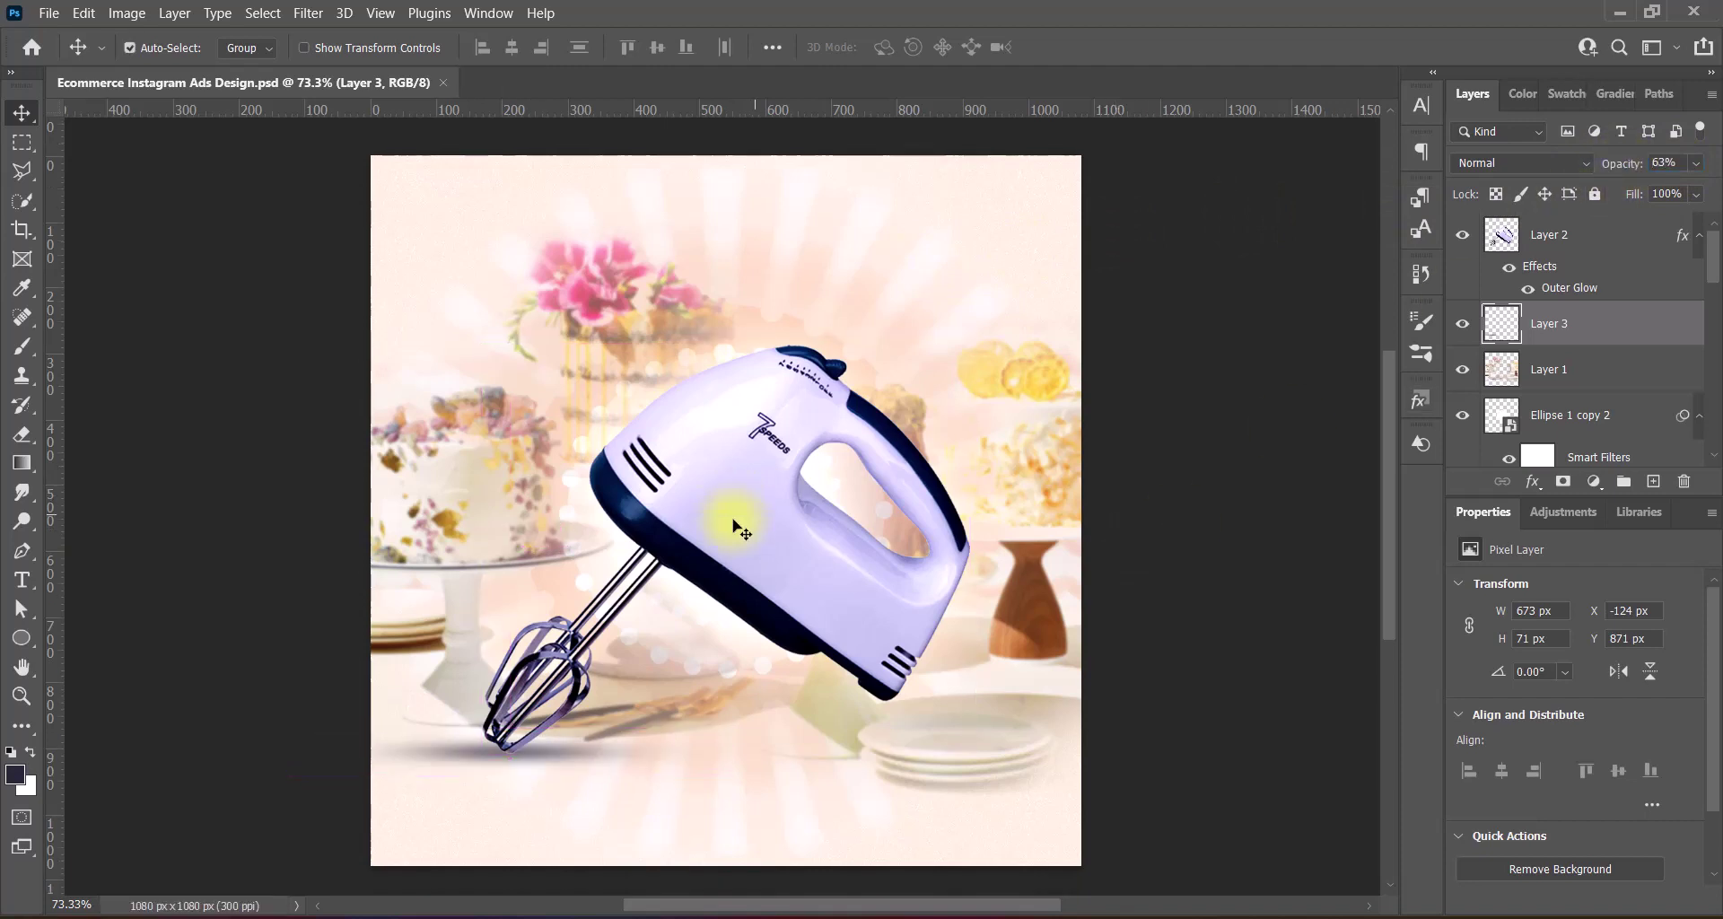
Show Group 1, lower its contrast to about 32 with Brightness/Contrast, and save
{"action": "left_click", "coordinate": [807, 197], "text": "ctrl"}
{"action": "left_click", "coordinate": [1461, 382]}
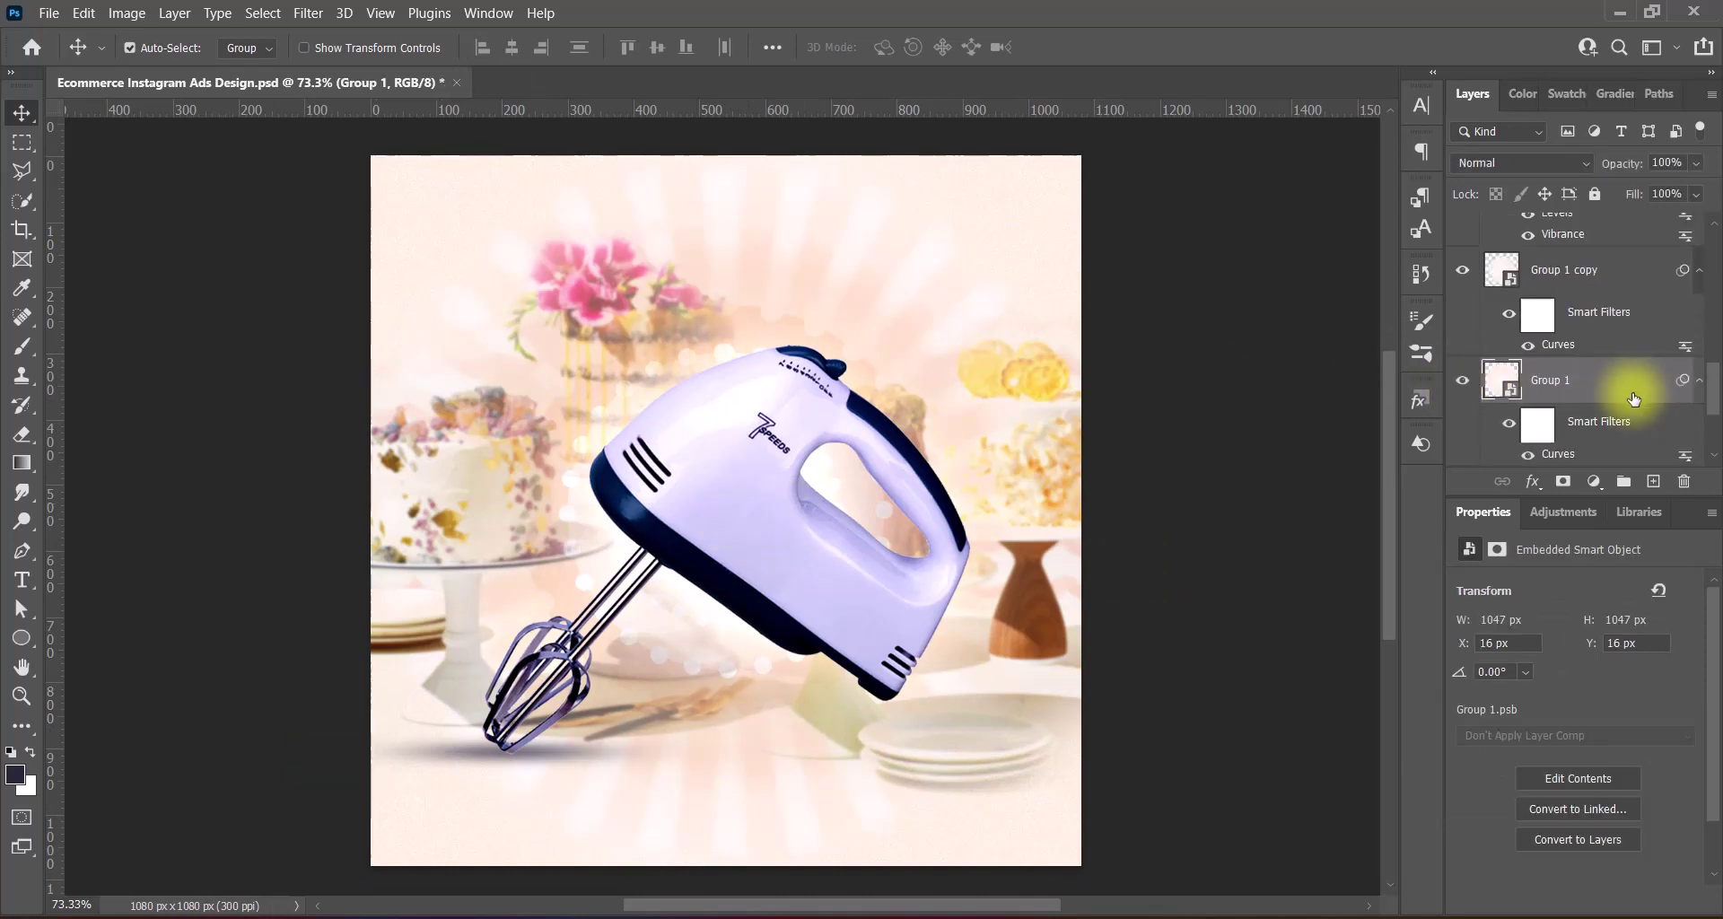
{"action": "left_click", "coordinate": [126, 12]}
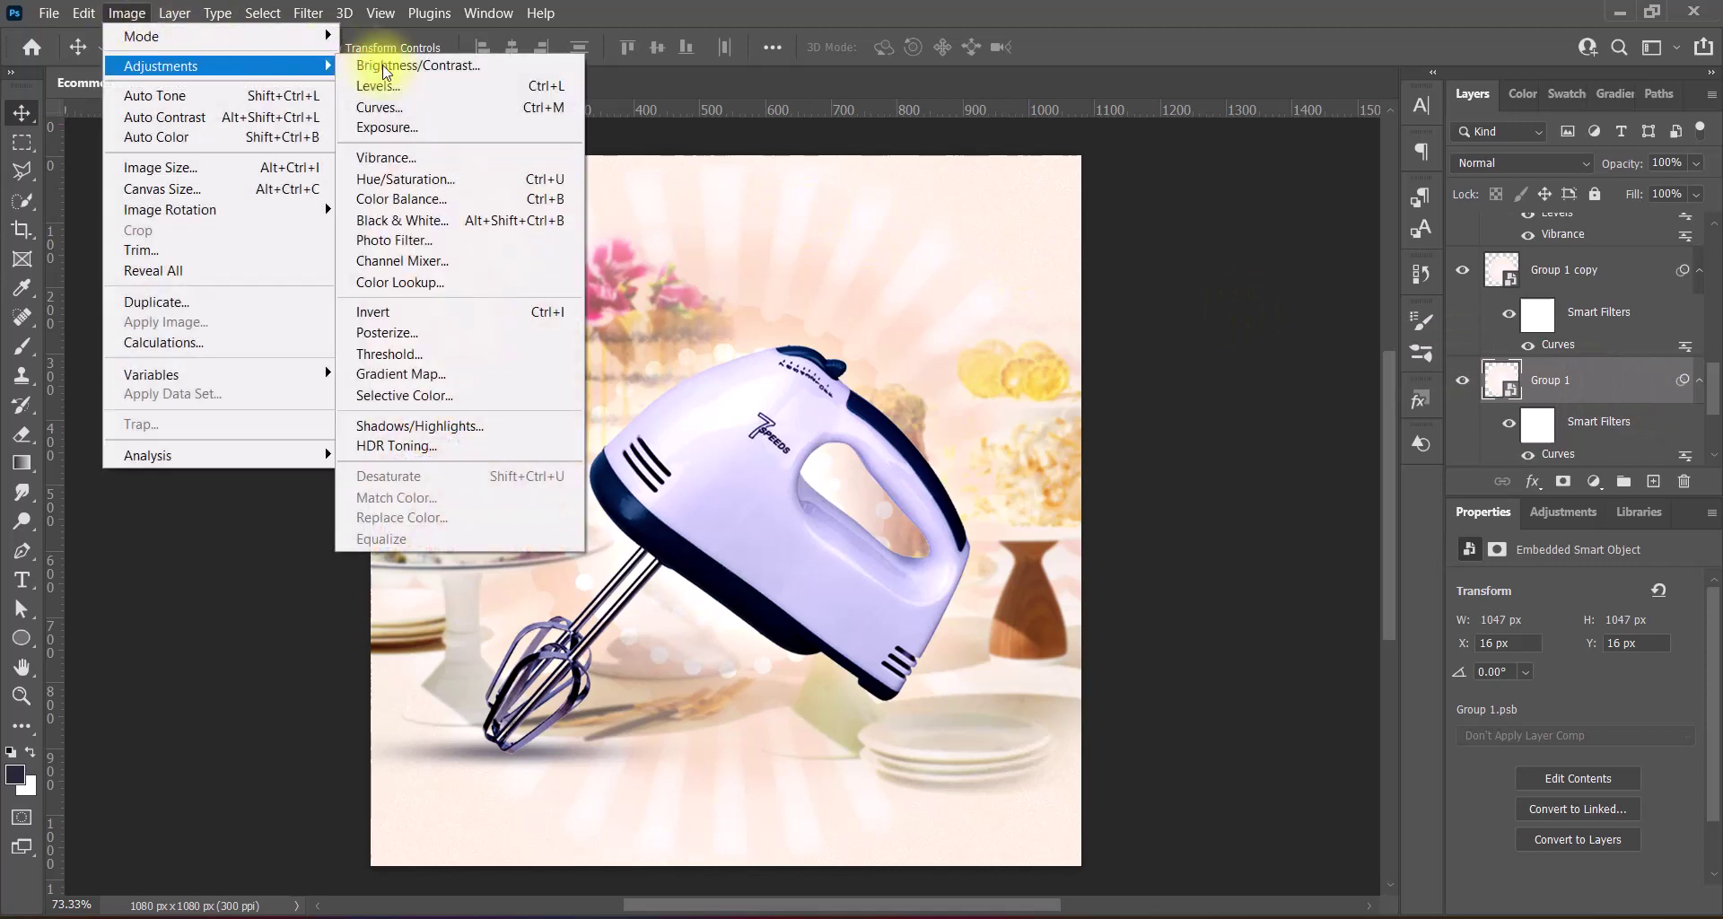
{"action": "left_click", "coordinate": [440, 66]}
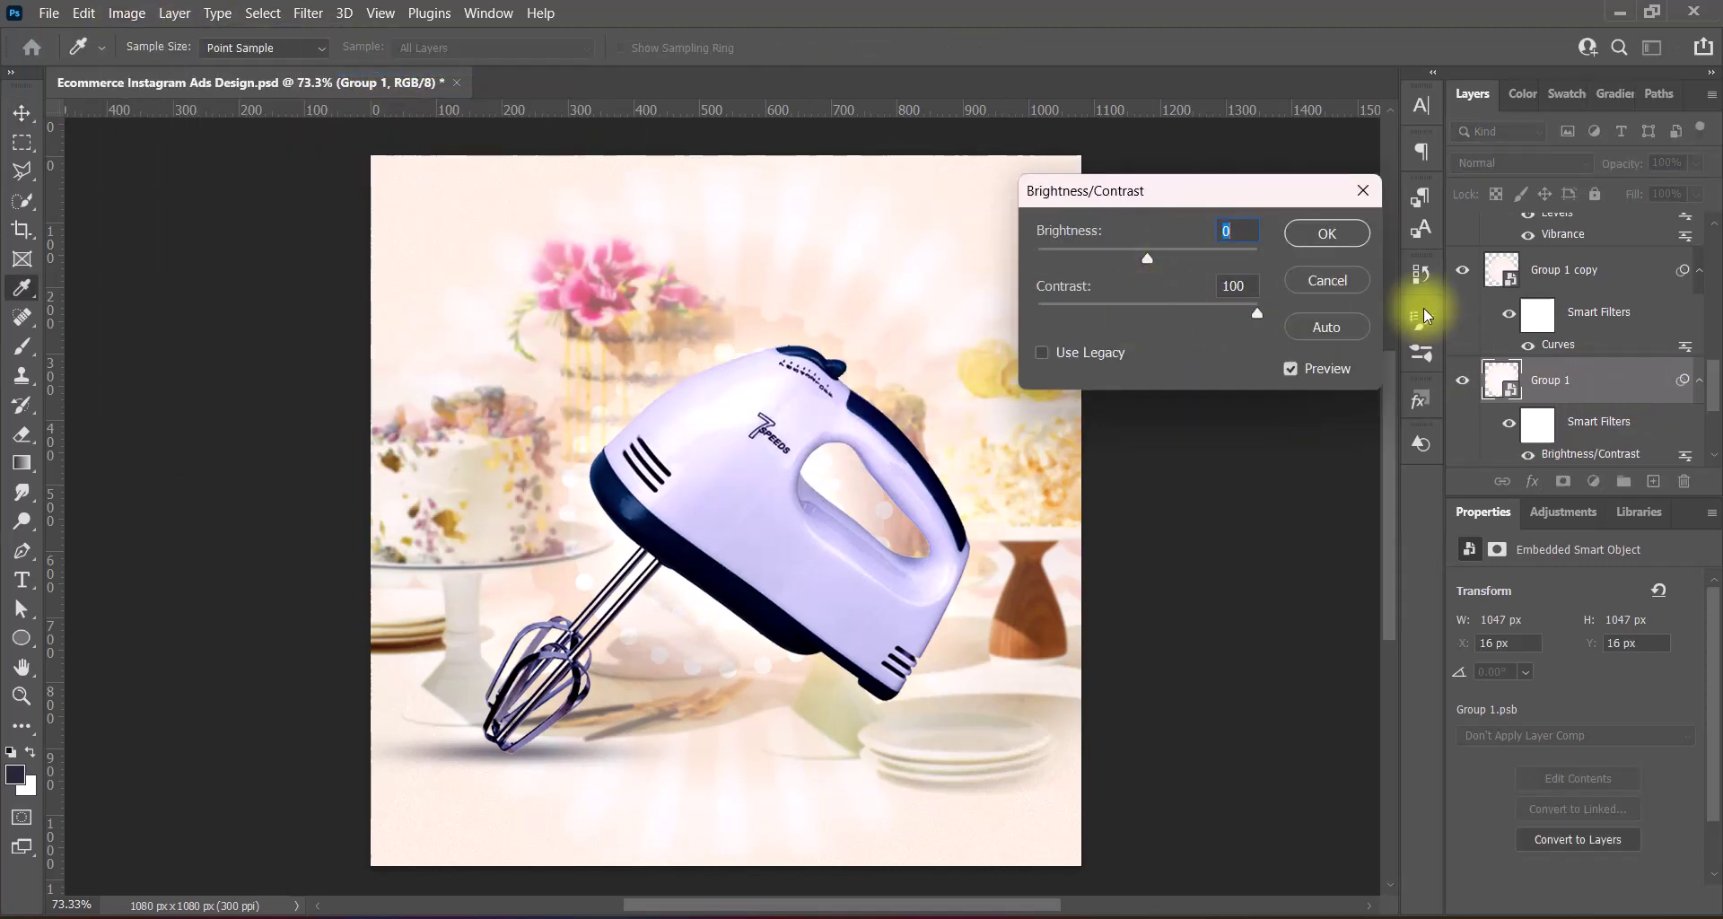
{"action": "left_click_drag", "start_coordinate": [1257, 313], "coordinate": [1183, 315]}
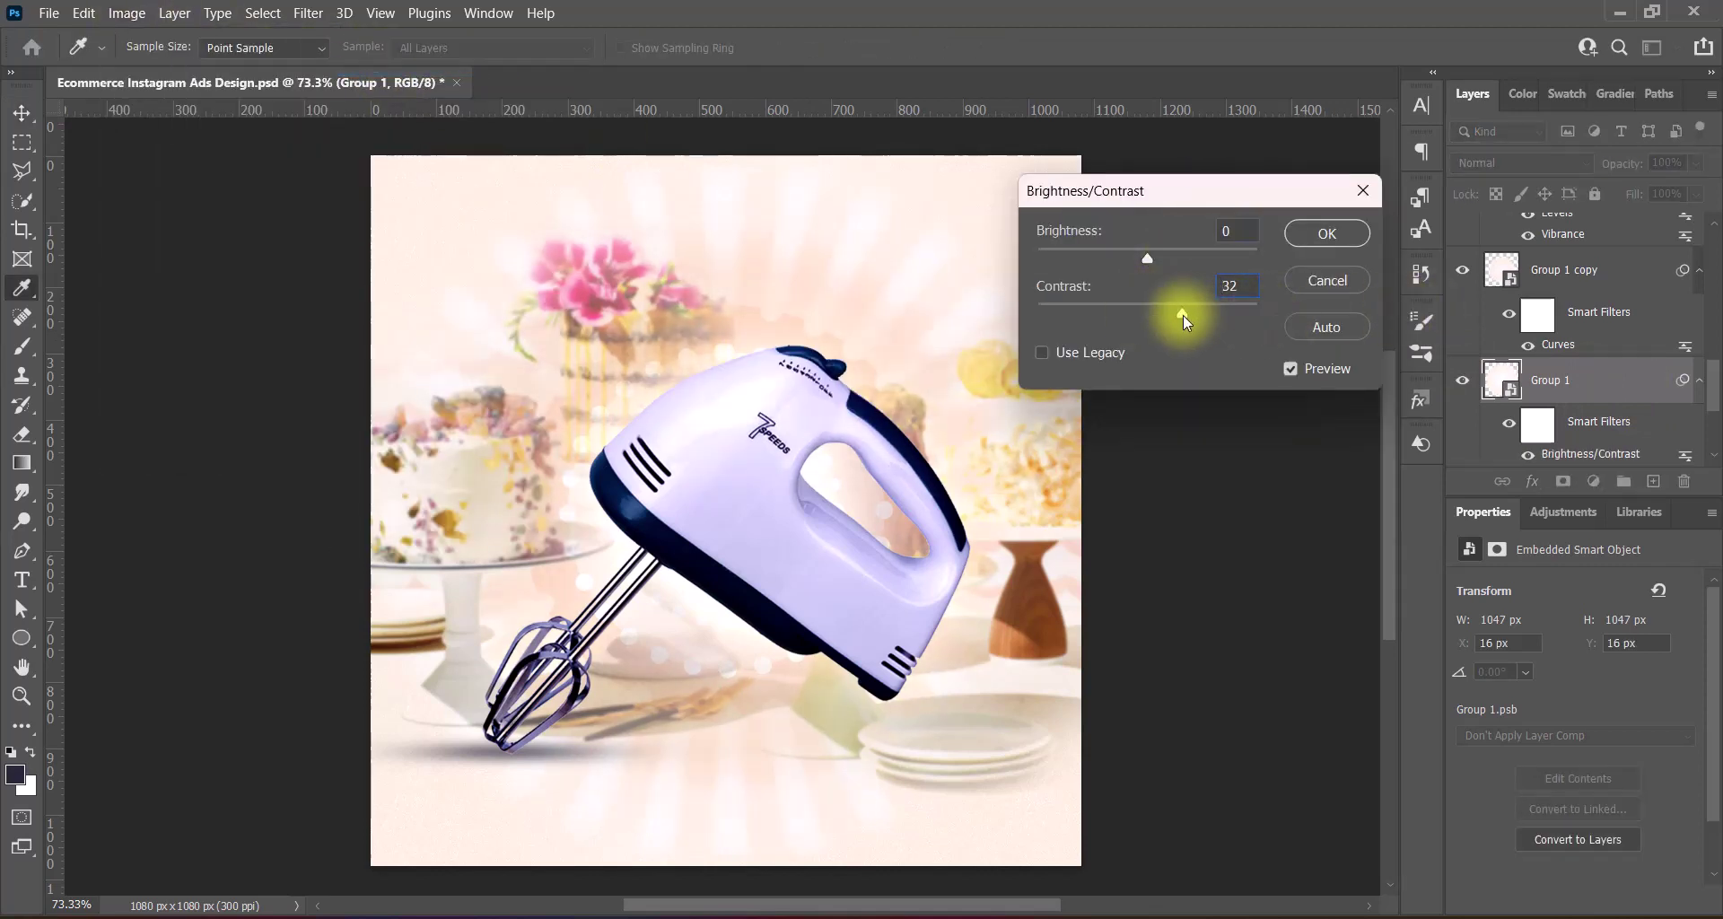
{"action": "left_click", "coordinate": [1231, 289]}
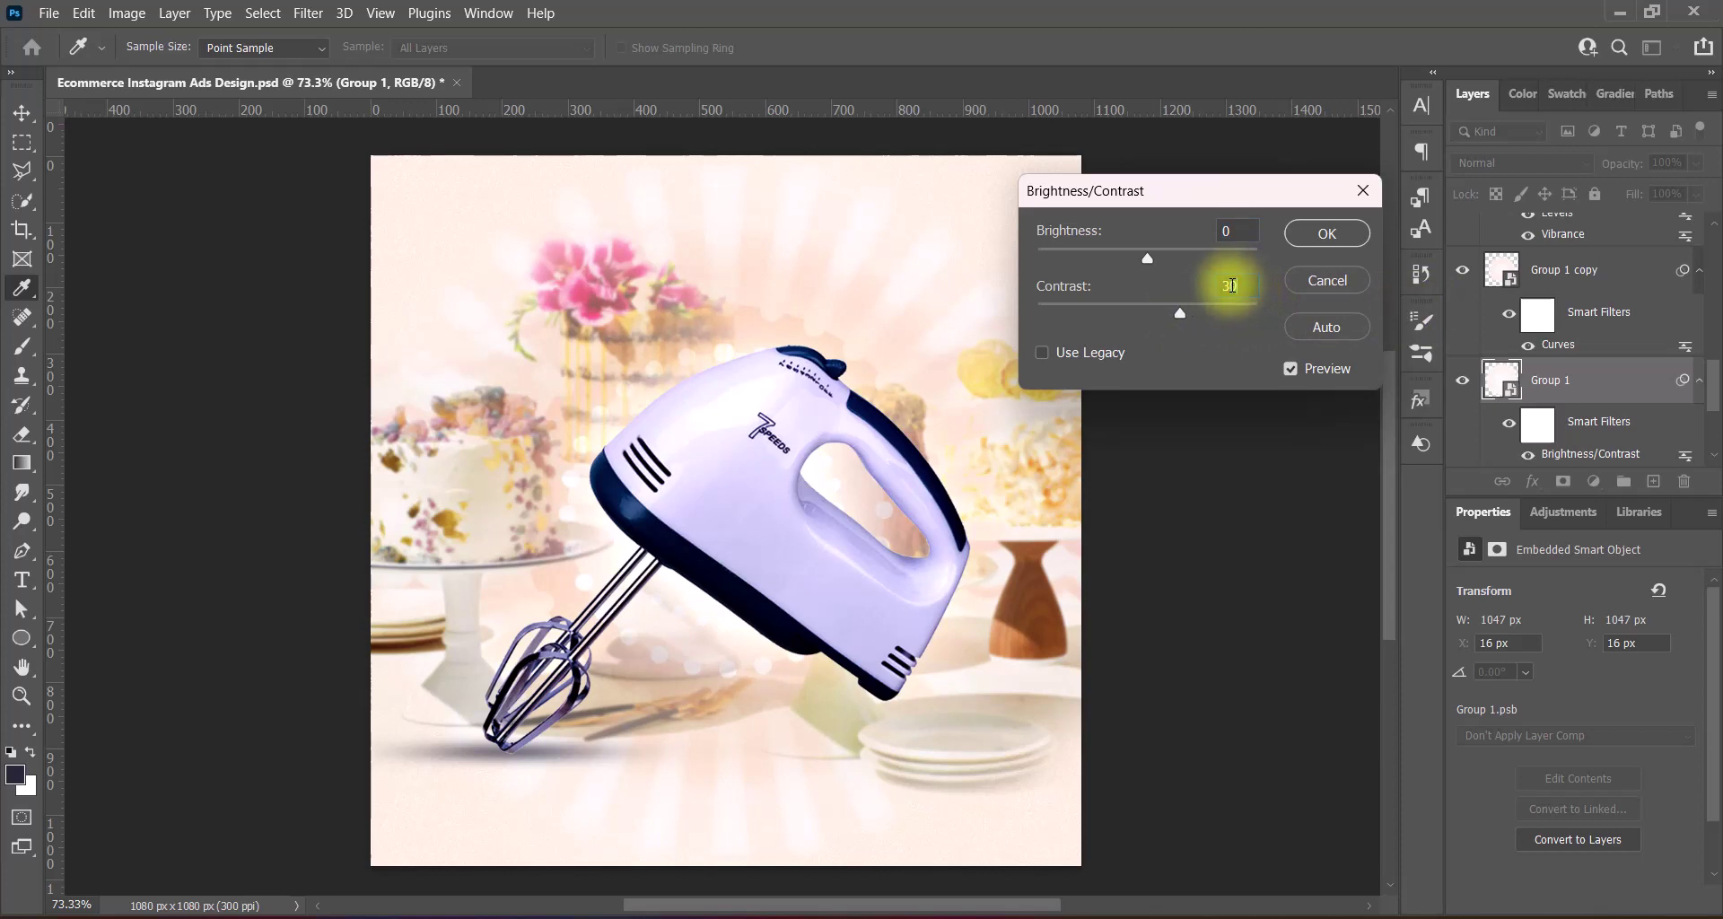
{"action": "left_click", "coordinate": [1327, 232]}
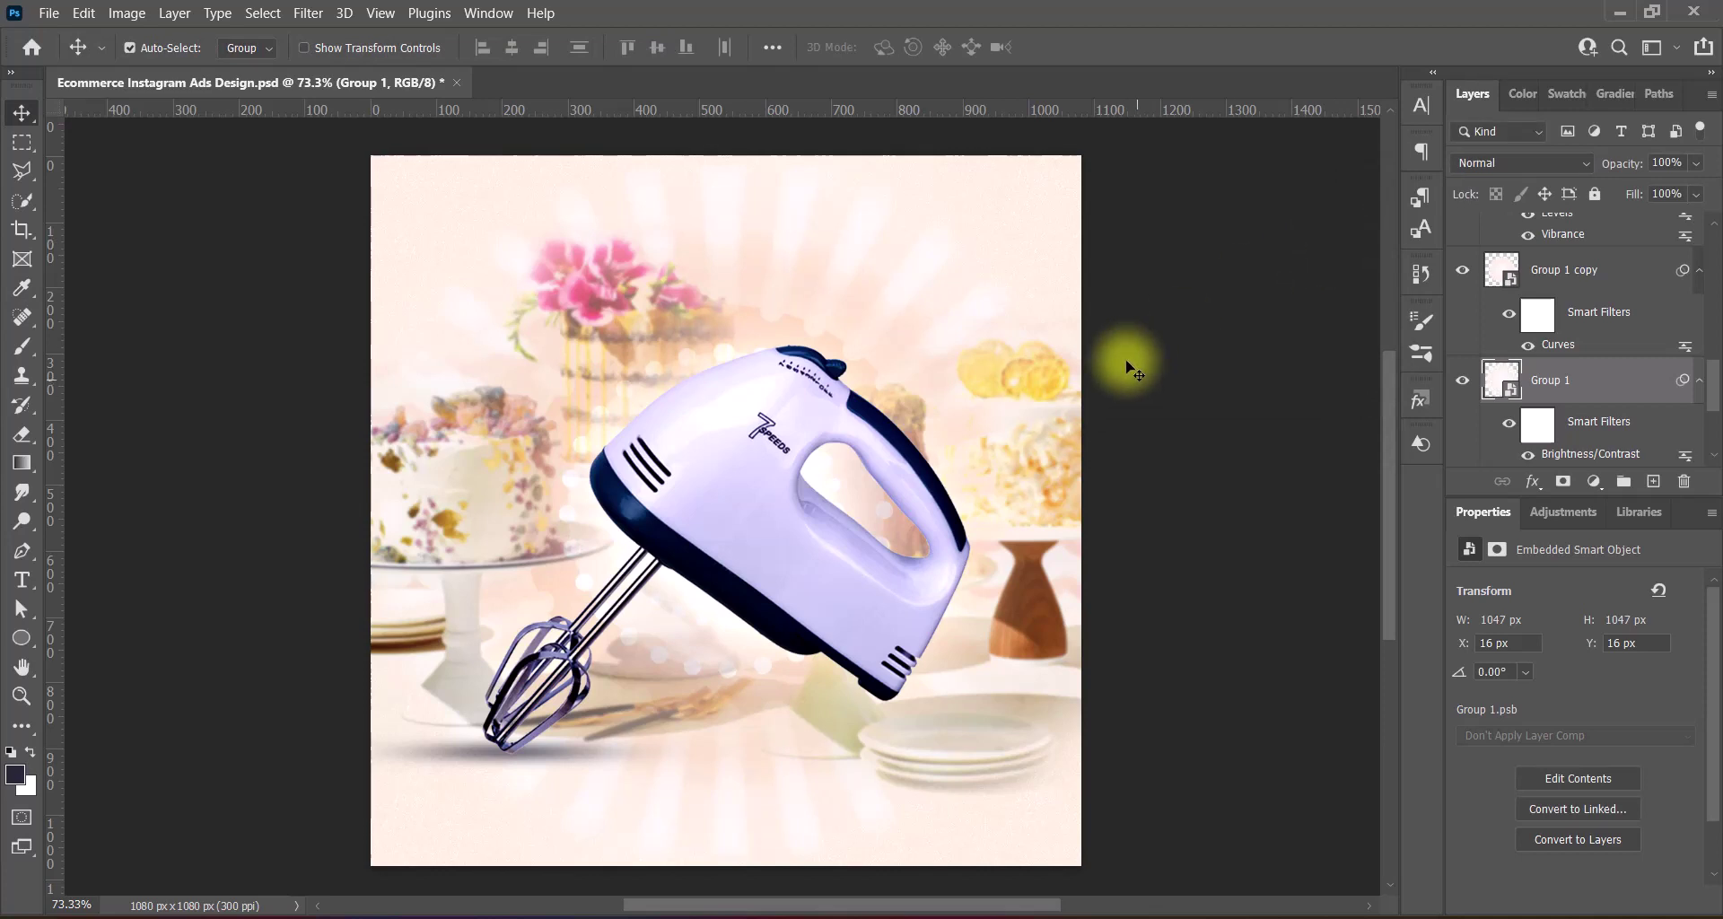
{"action": "key", "text": "ctrl+s"}
Duplicate Group 1 and select the resulting Group 1 copy 2 layer
{"action": "left_click_drag", "start_coordinate": [1579, 380], "coordinate": [1652, 483]}
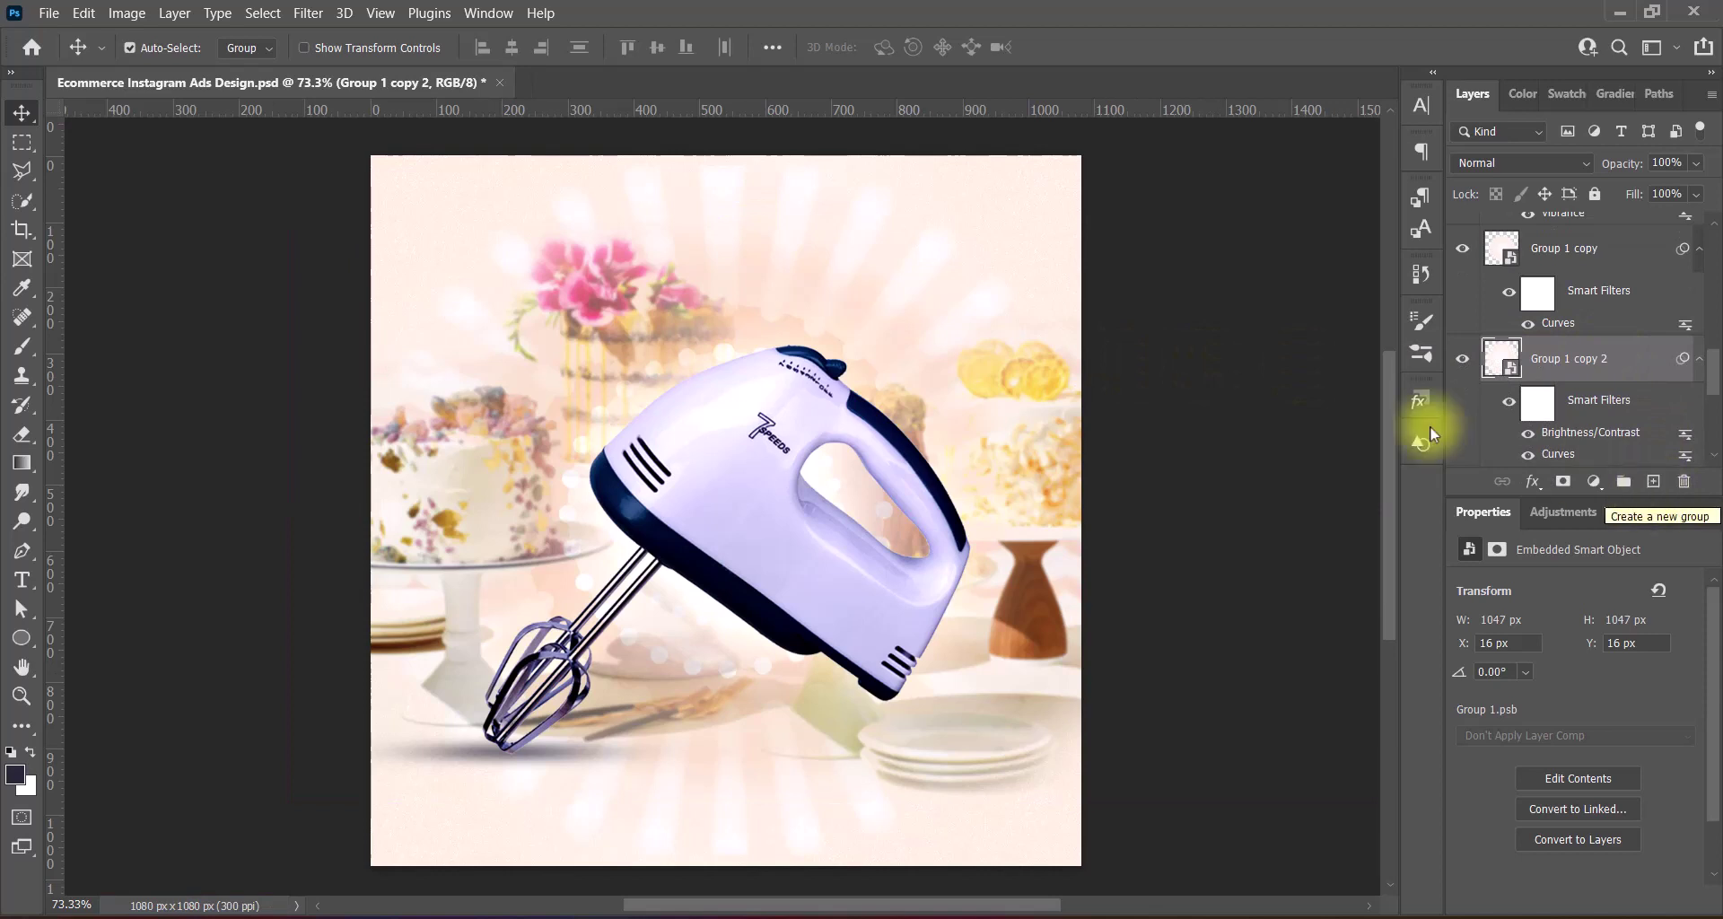
{"action": "left_click", "coordinate": [1606, 249]}
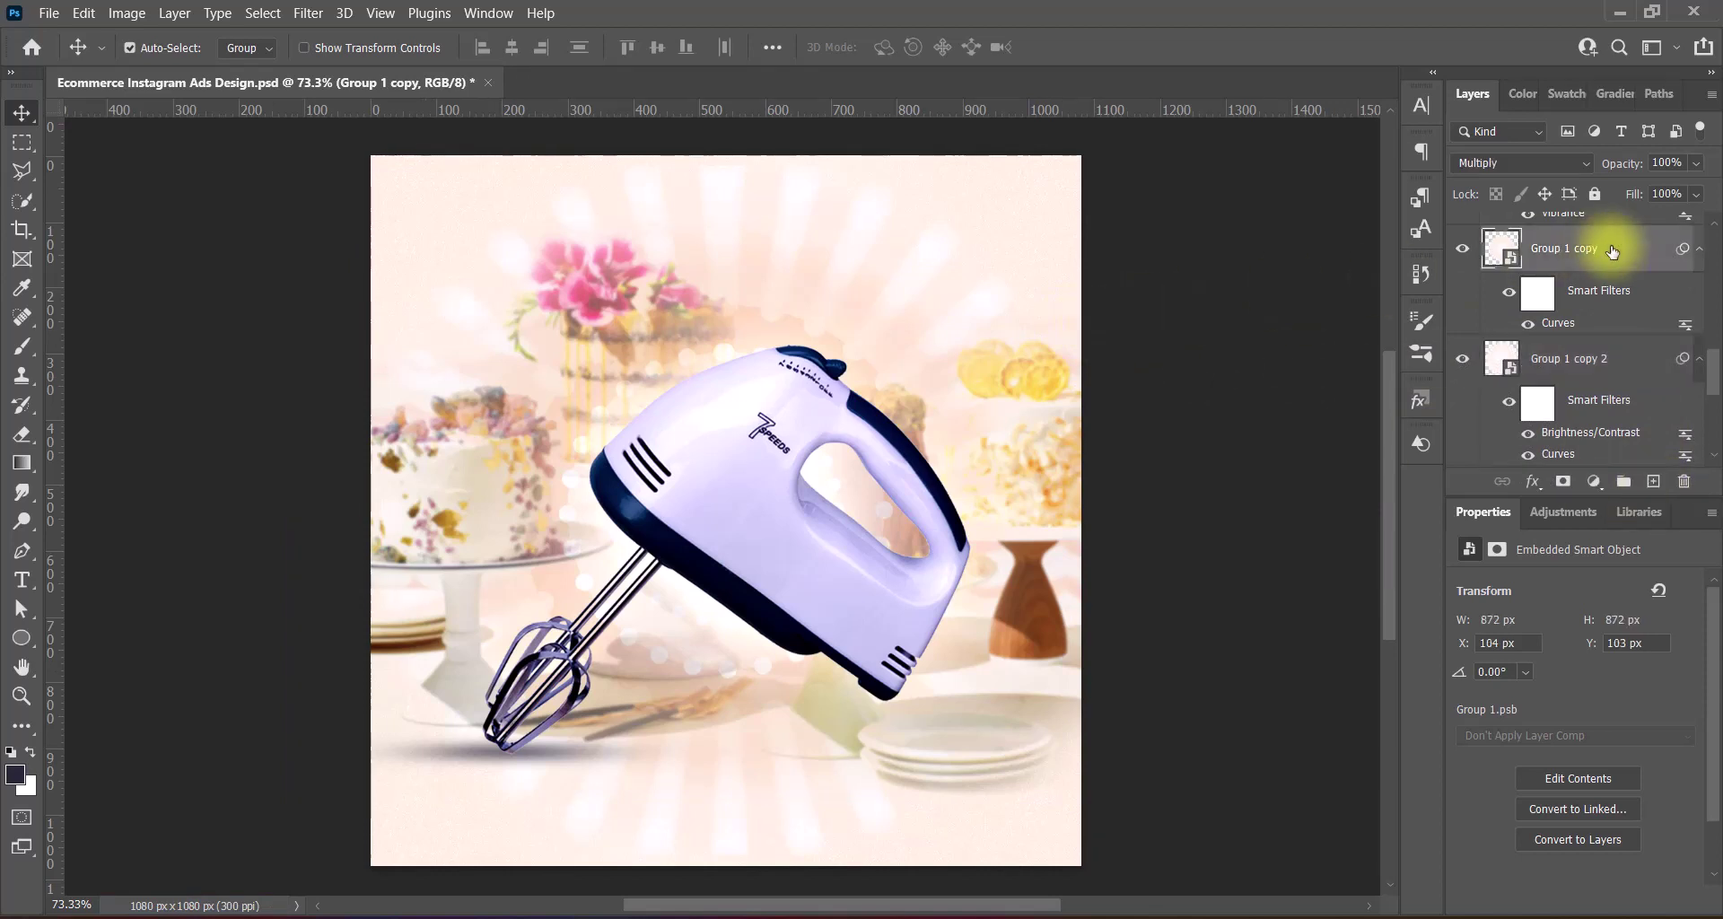
{"action": "left_click", "coordinate": [1611, 359]}
{"action": "scroll", "coordinate": [1615, 359], "scroll_direction": "down", "scroll_amount": 2}
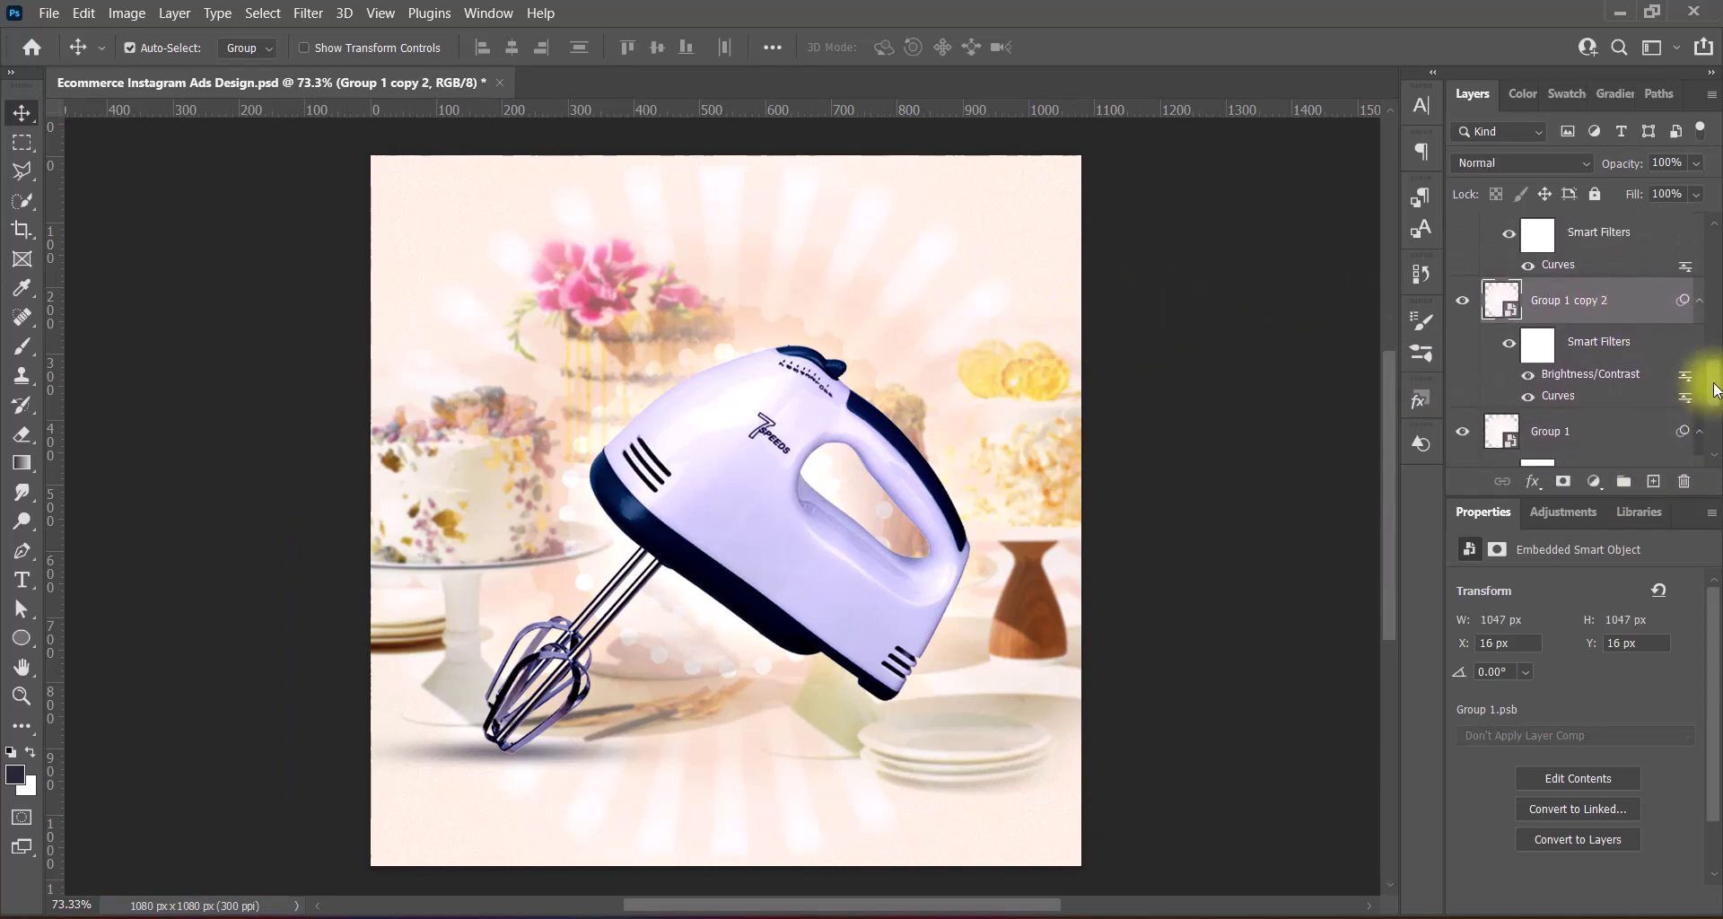
Apply a Radial Blur to Group 1 copy 2, then locate the Ellipse 1 copy 2 layer
{"action": "left_click", "coordinate": [308, 13]}
{"action": "left_click", "coordinate": [628, 415]}
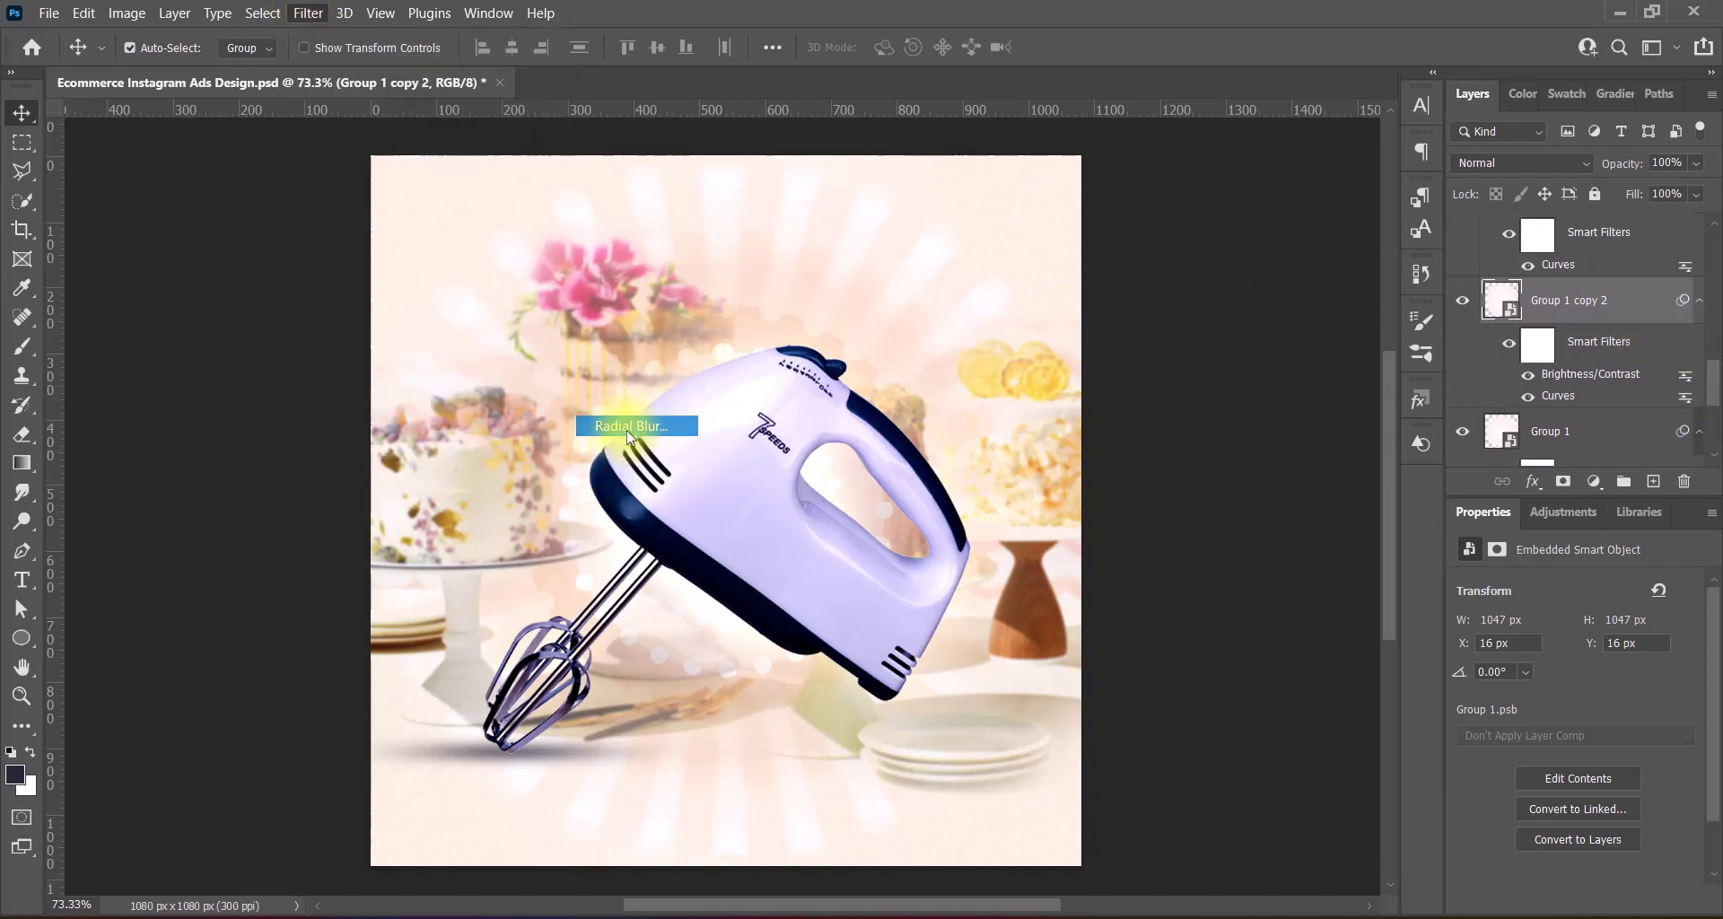
{"action": "left_click", "coordinate": [1322, 217]}
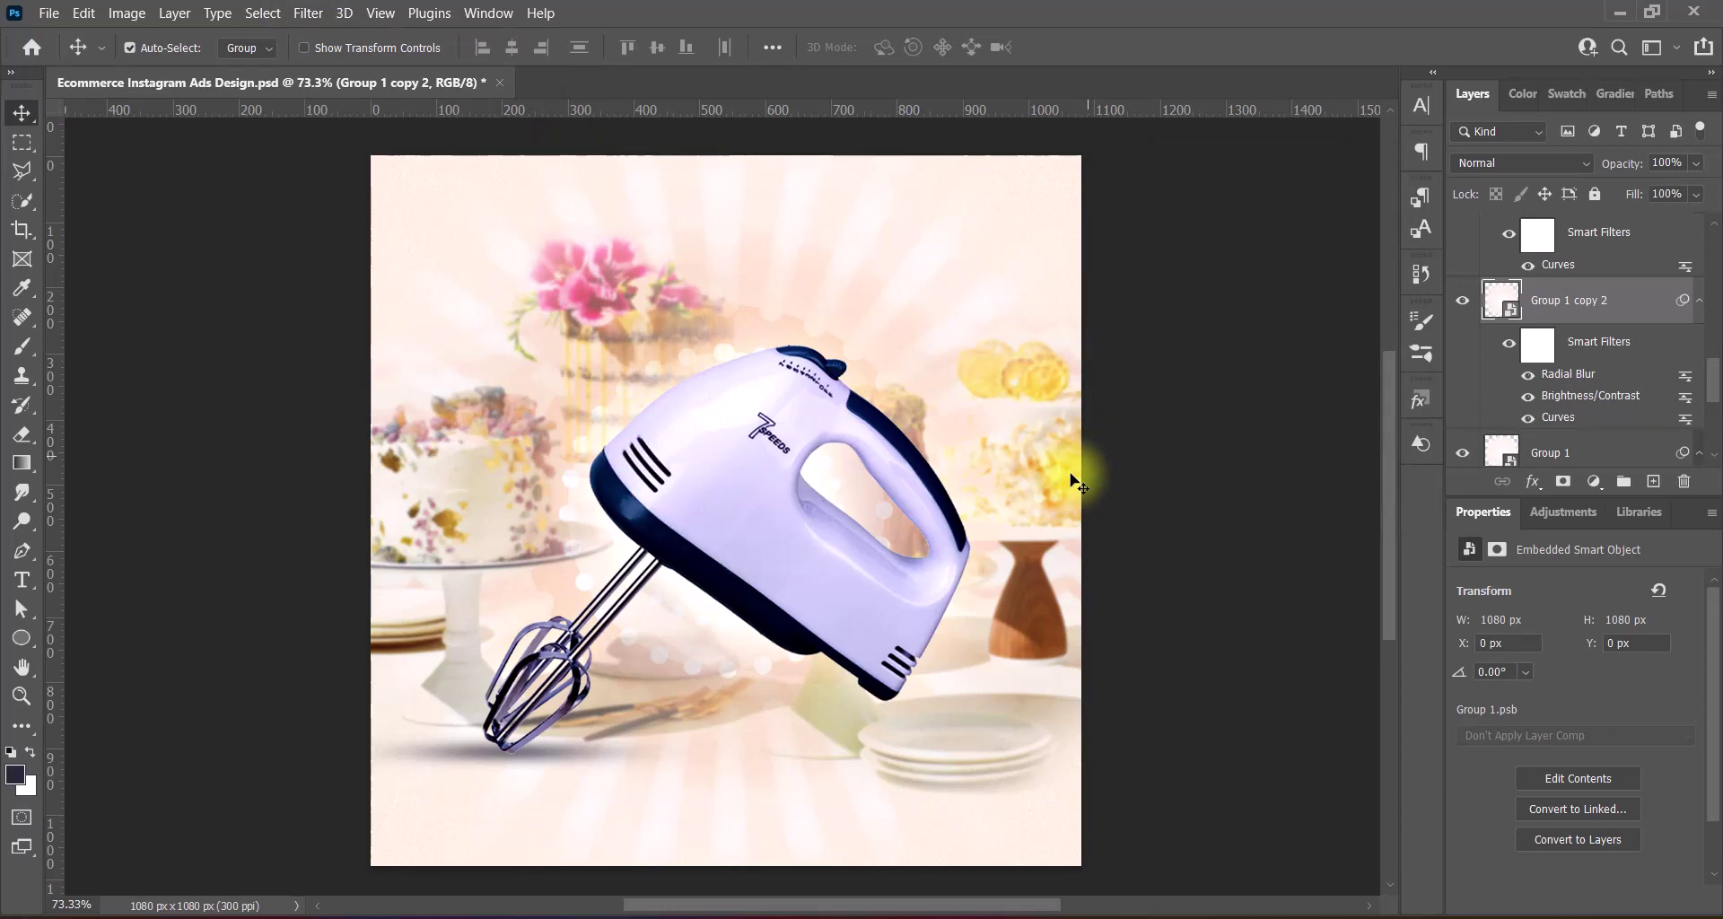
{"action": "mouse_move", "coordinate": [1712, 373]}
{"action": "left_mouse_down"}
{"action": "mouse_move", "coordinate": [1716, 298]}
{"action": "mouse_move", "coordinate": [1642, 346]}
{"action": "left_mouse_up"}
{"action": "left_click", "coordinate": [1579, 332]}
{"action": "left_click", "coordinate": [1634, 365]}
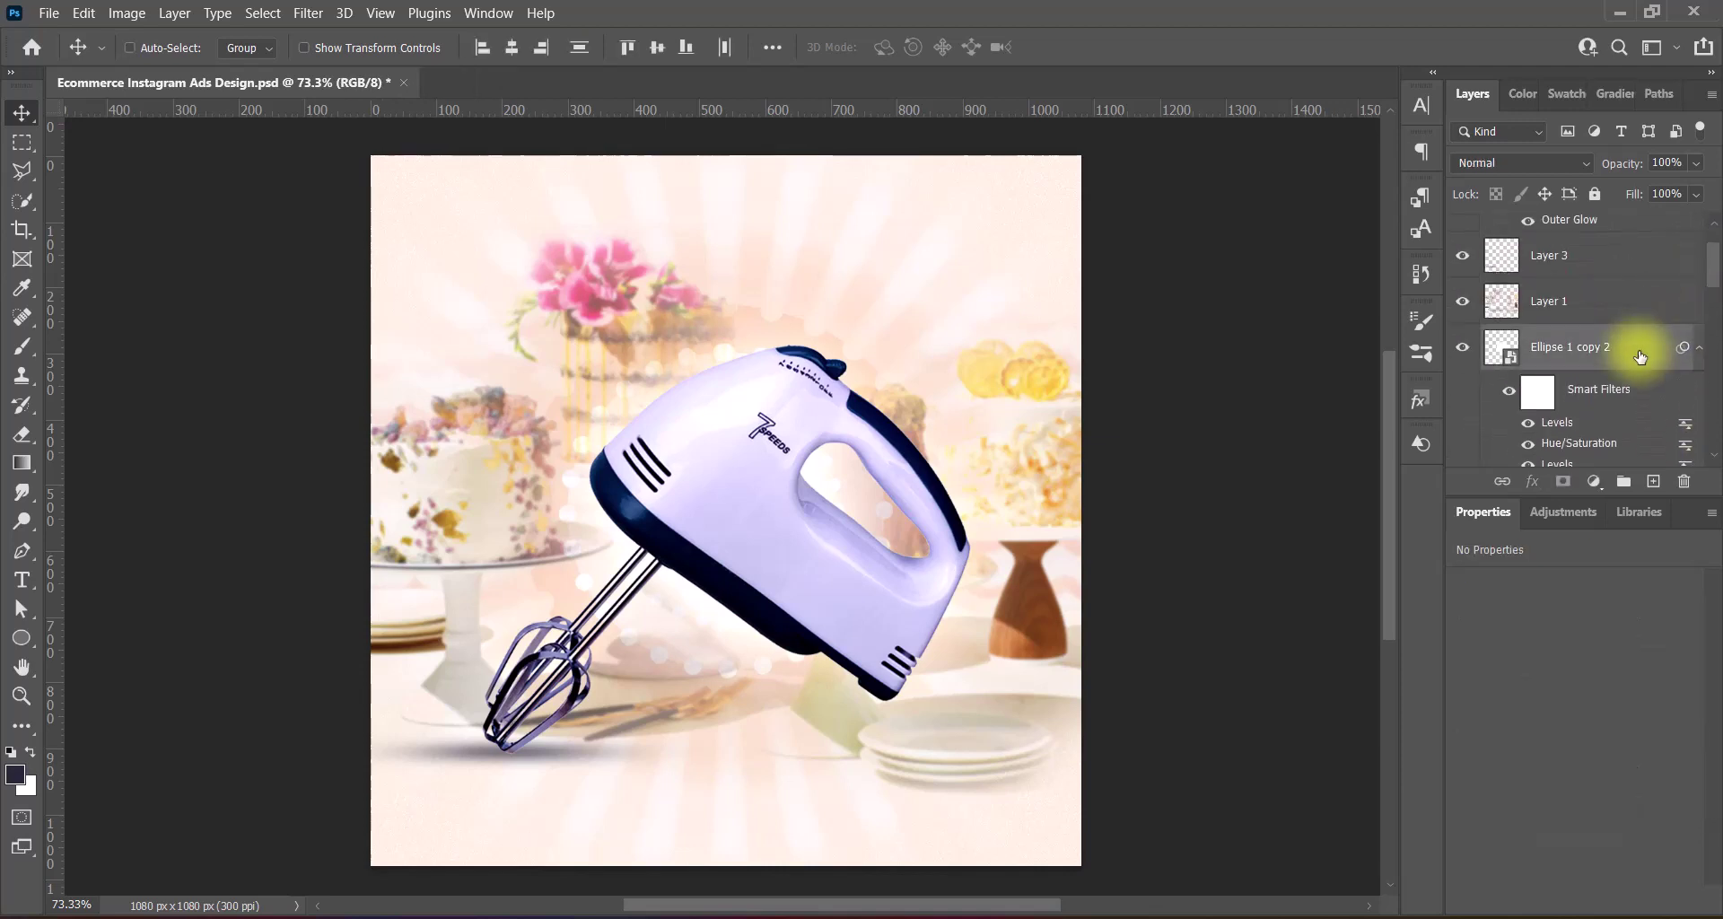
Scale the Ellipse 1 copy 2 glow to about 120.8% (≈796 px wide) and save
{"action": "left_click", "coordinate": [1640, 357]}
{"action": "key", "text": "ctrl+t"}
{"action": "left_click", "coordinate": [938, 488]}
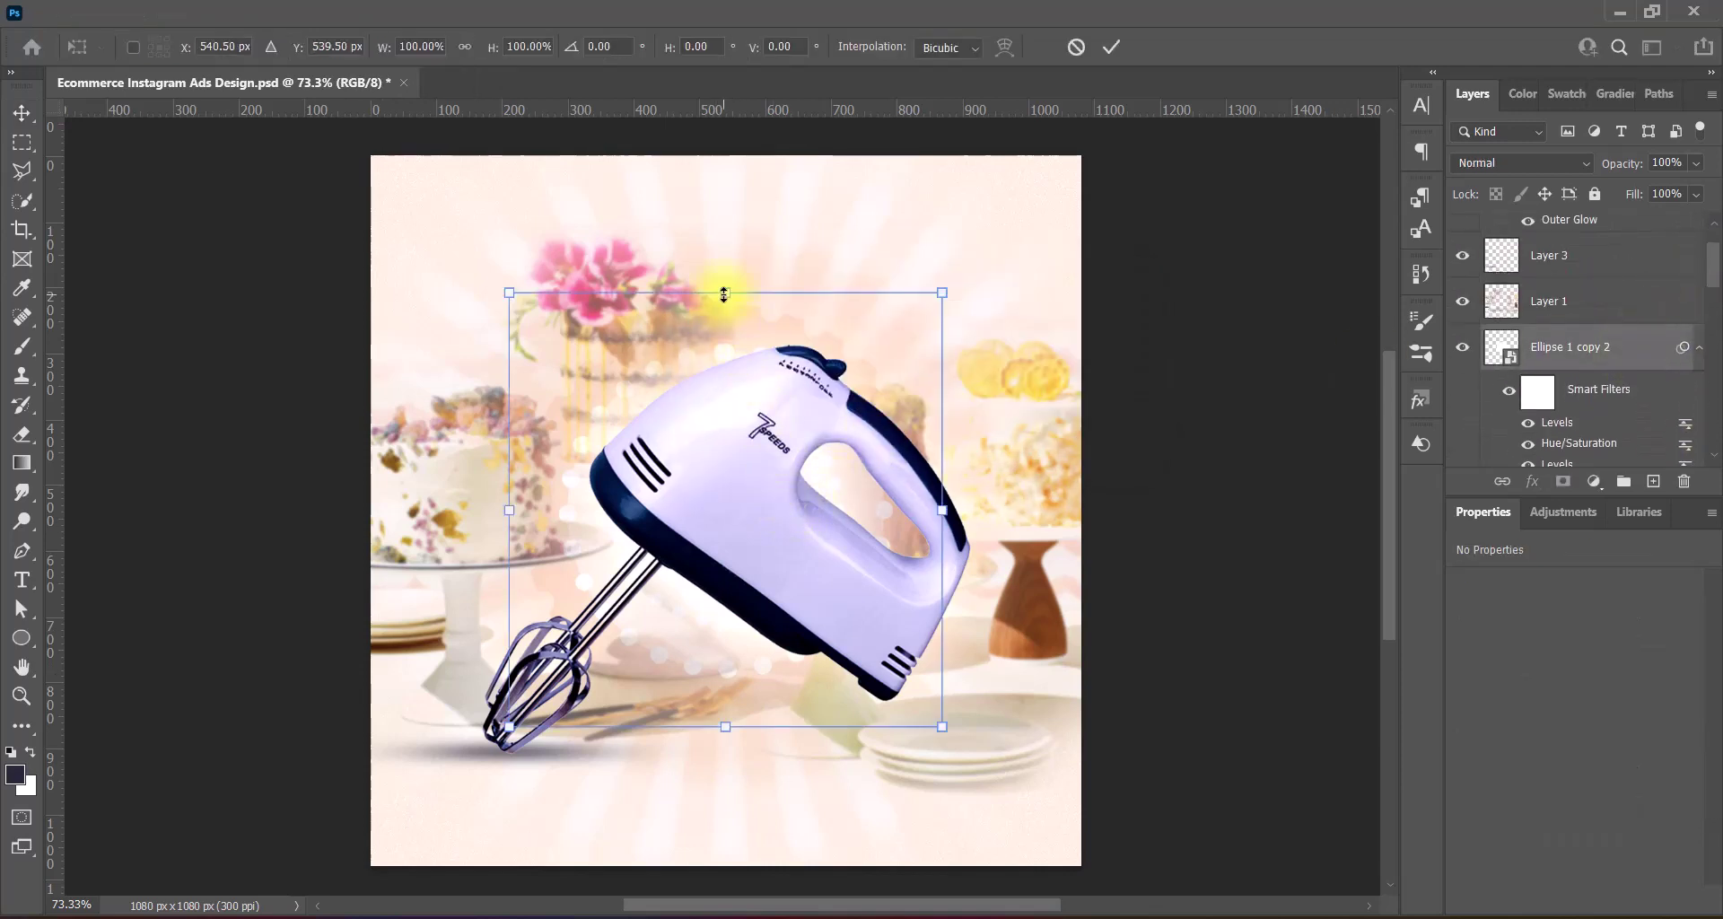
{"action": "left_click_drag", "start_coordinate": [724, 295], "coordinate": [718, 252]}
{"action": "left_click_drag", "start_coordinate": [725, 727], "coordinate": [723, 771]}
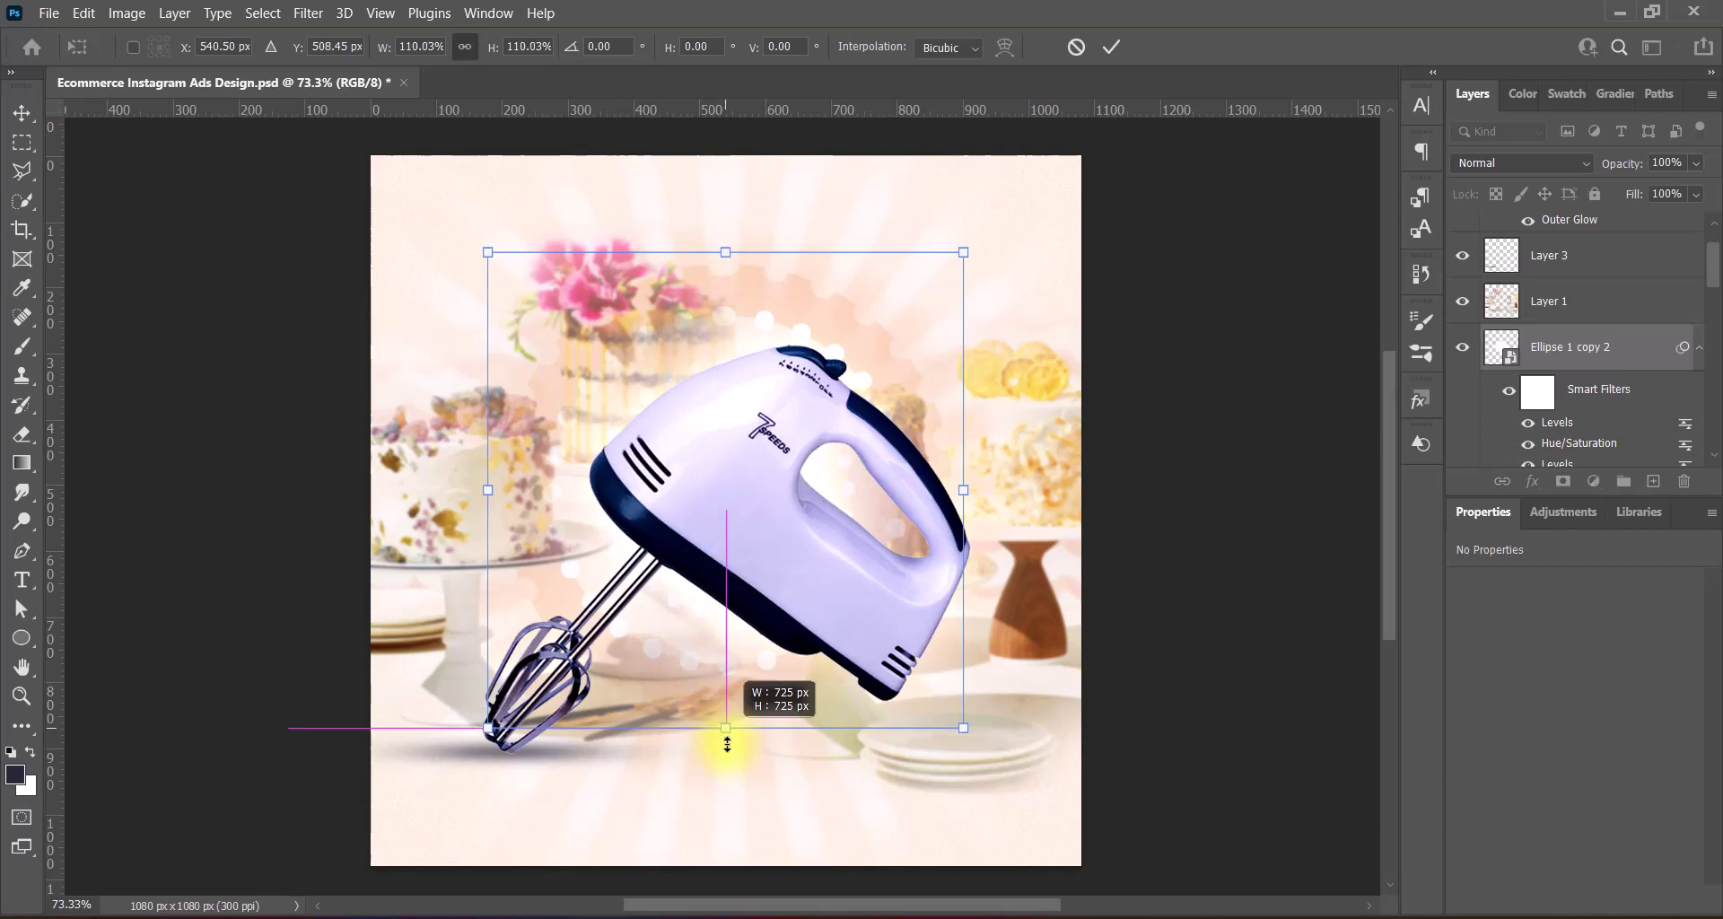
{"action": "double_click", "coordinate": [743, 498]}
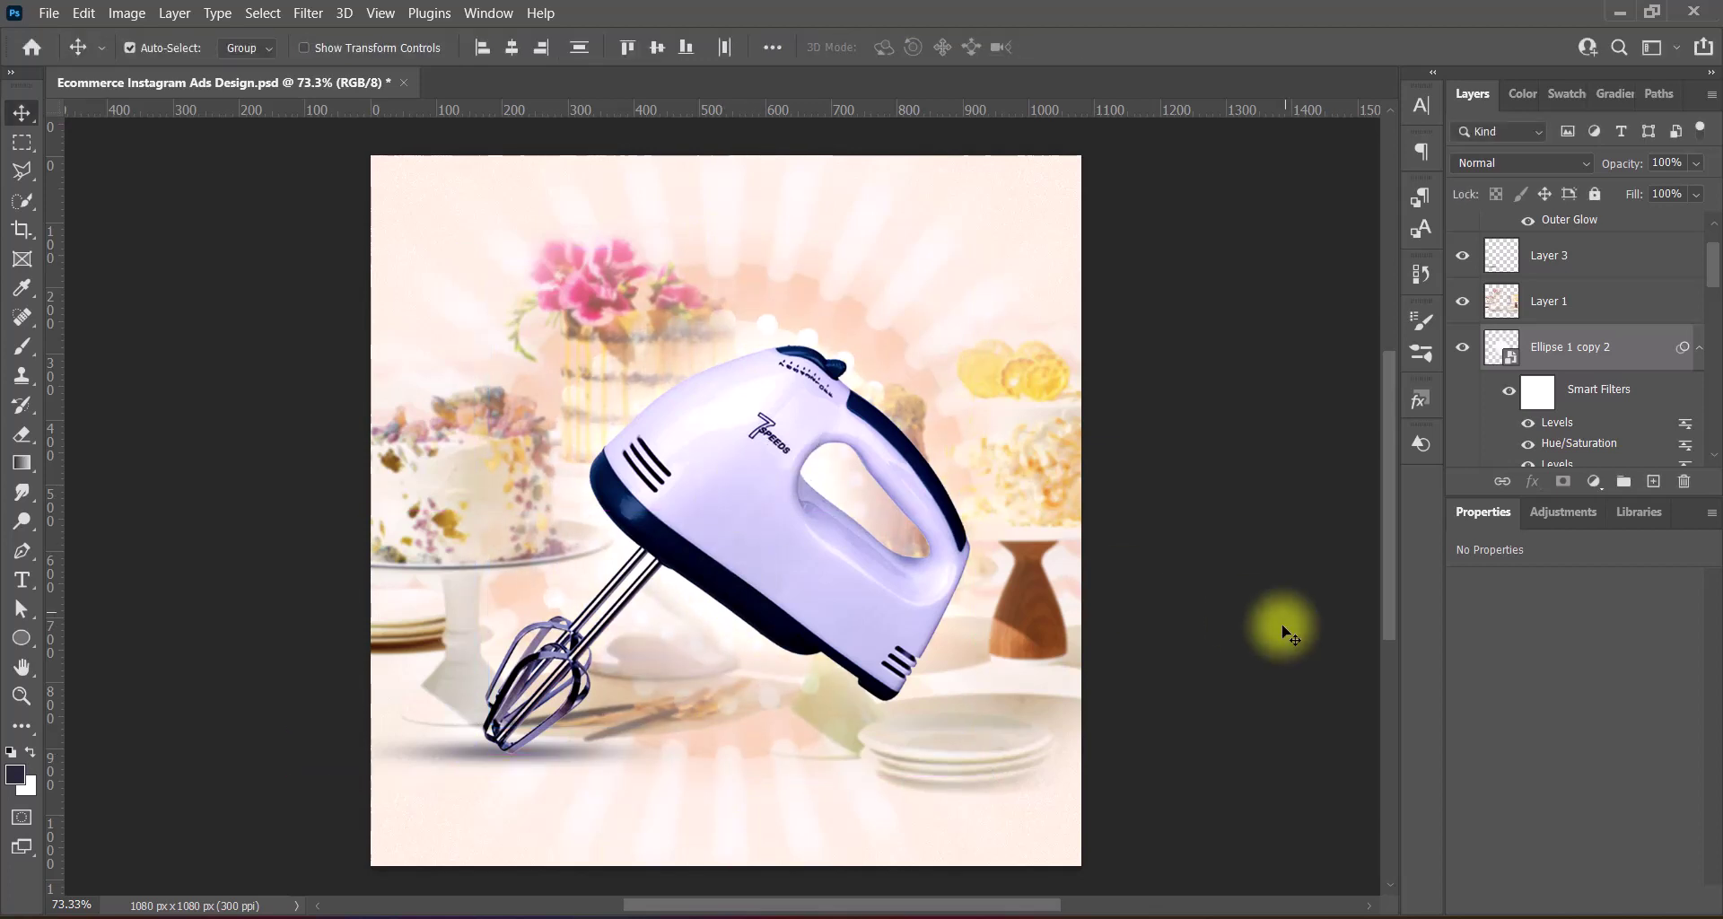
{"action": "key", "text": "ctrl+s"}
Paste the chocolate cake as Layer 4, shrink it and set it below the beaters
{"action": "key", "text": "ctrl+v"}
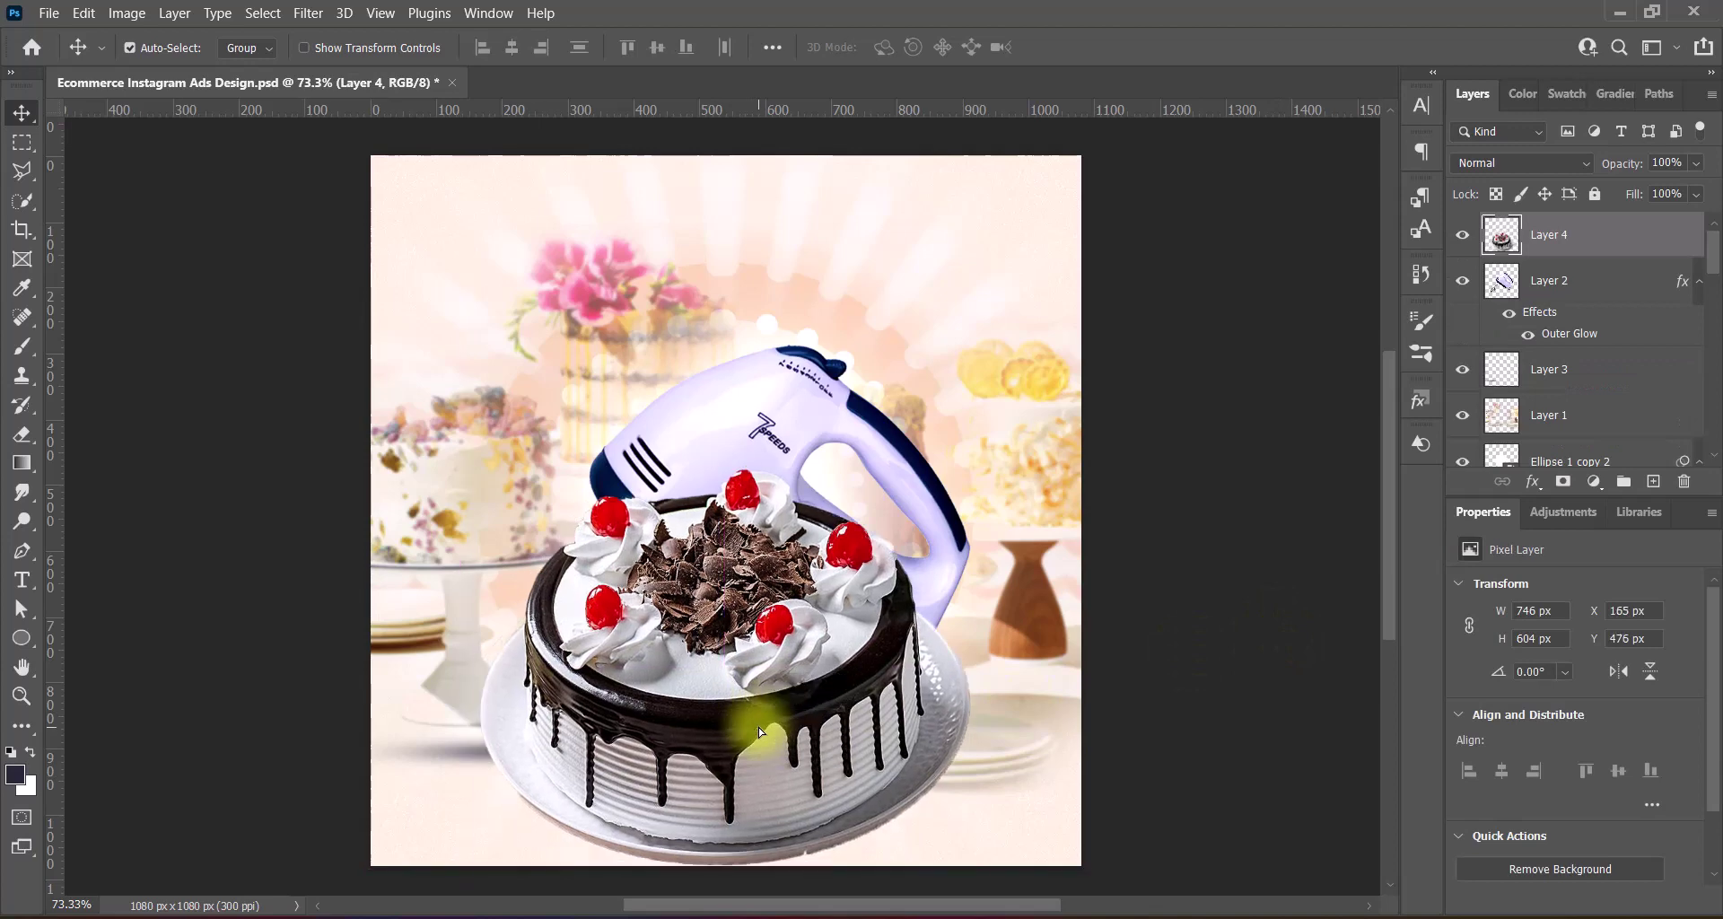
{"action": "key", "text": "ctrl+t"}
{"action": "left_click_drag", "start_coordinate": [738, 484], "coordinate": [727, 745]}
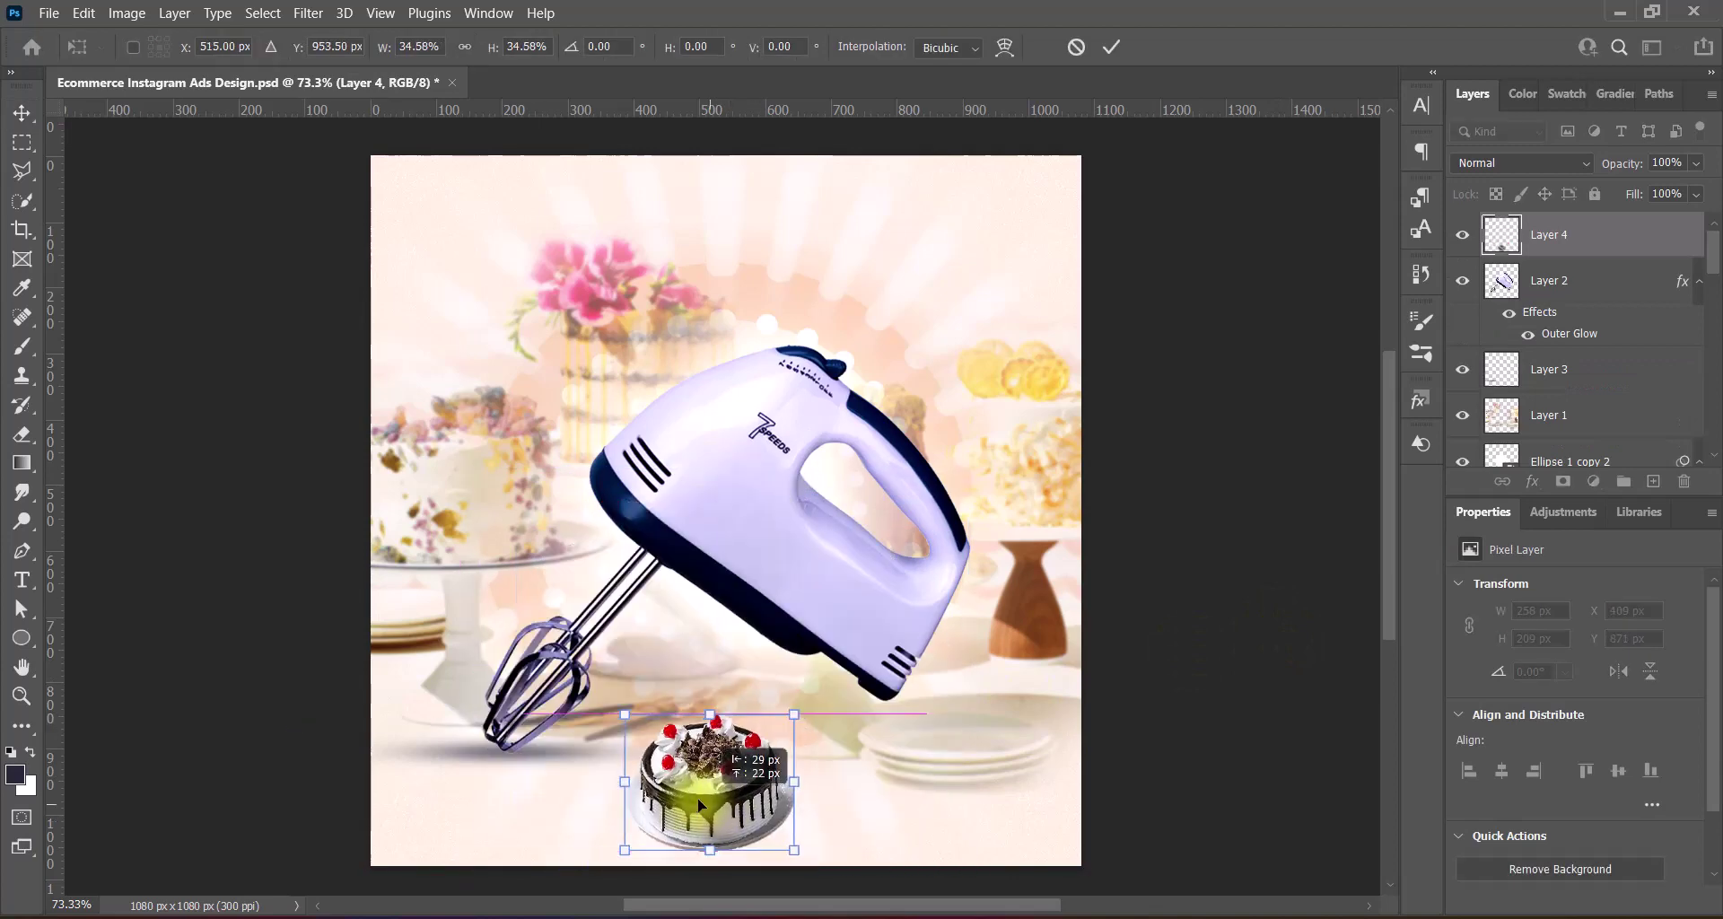
{"action": "mouse_move", "coordinate": [697, 798]}
{"action": "left_mouse_down"}
{"action": "mouse_move", "coordinate": [662, 790]}
{"action": "mouse_move", "coordinate": [707, 798]}
{"action": "mouse_move", "coordinate": [664, 747]}
{"action": "left_mouse_up"}
{"action": "key", "text": "Return"}
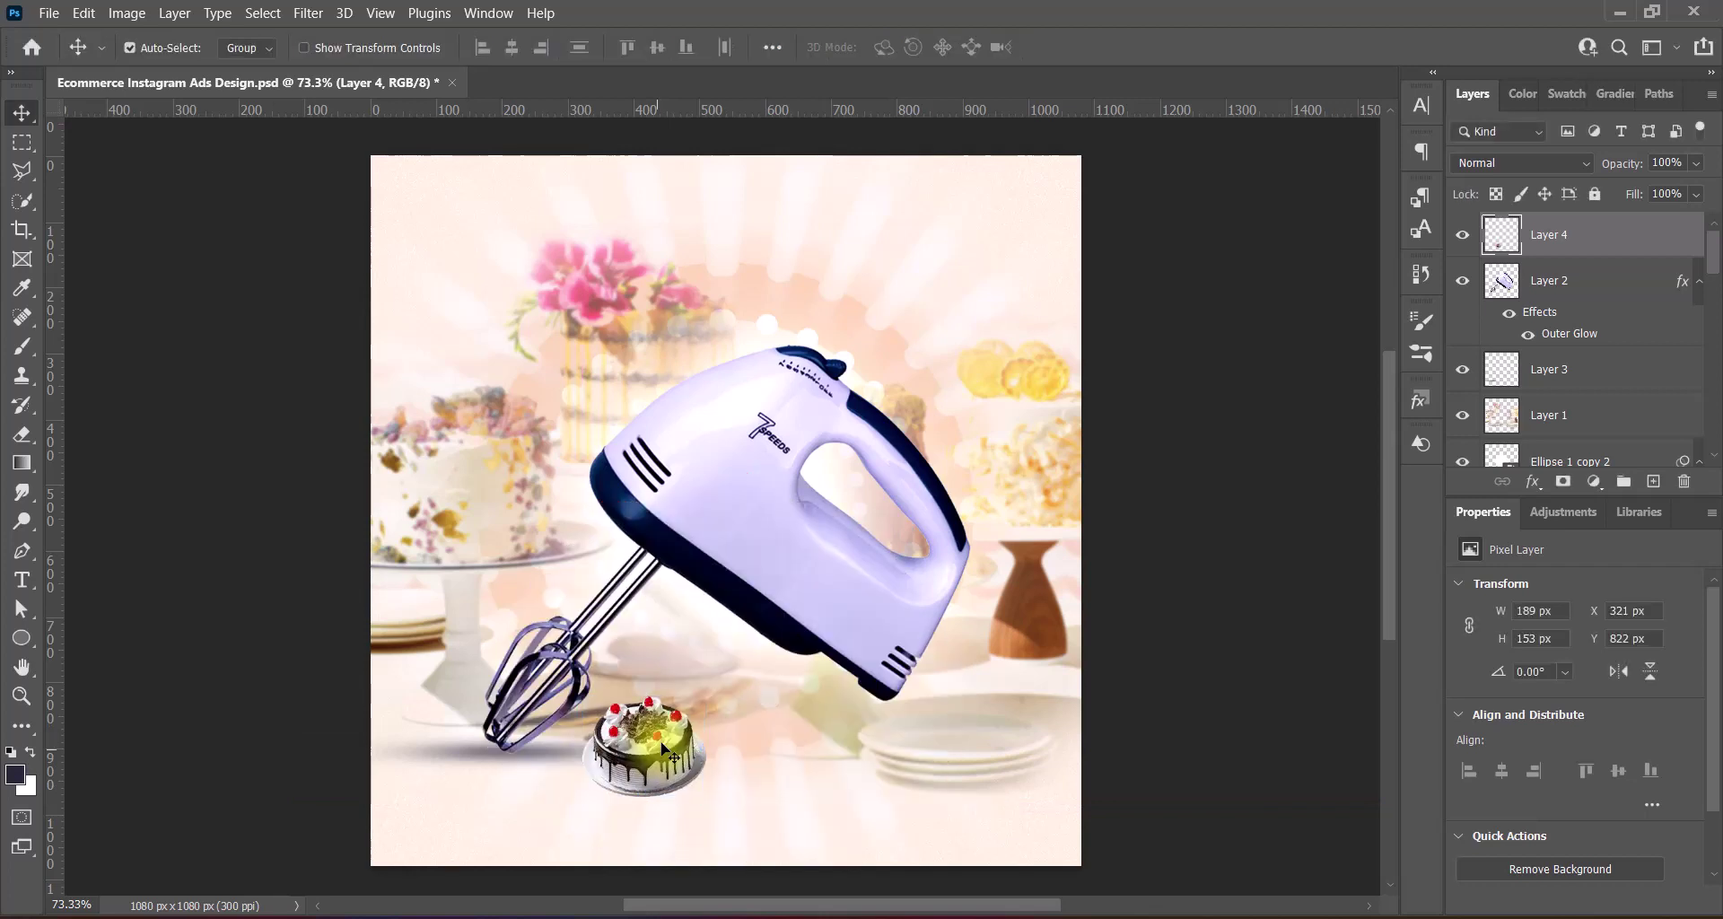
Enlarge the cake slightly to about 235 × 191 px in front of the shadow
{"action": "key", "text": "ctrl+t"}
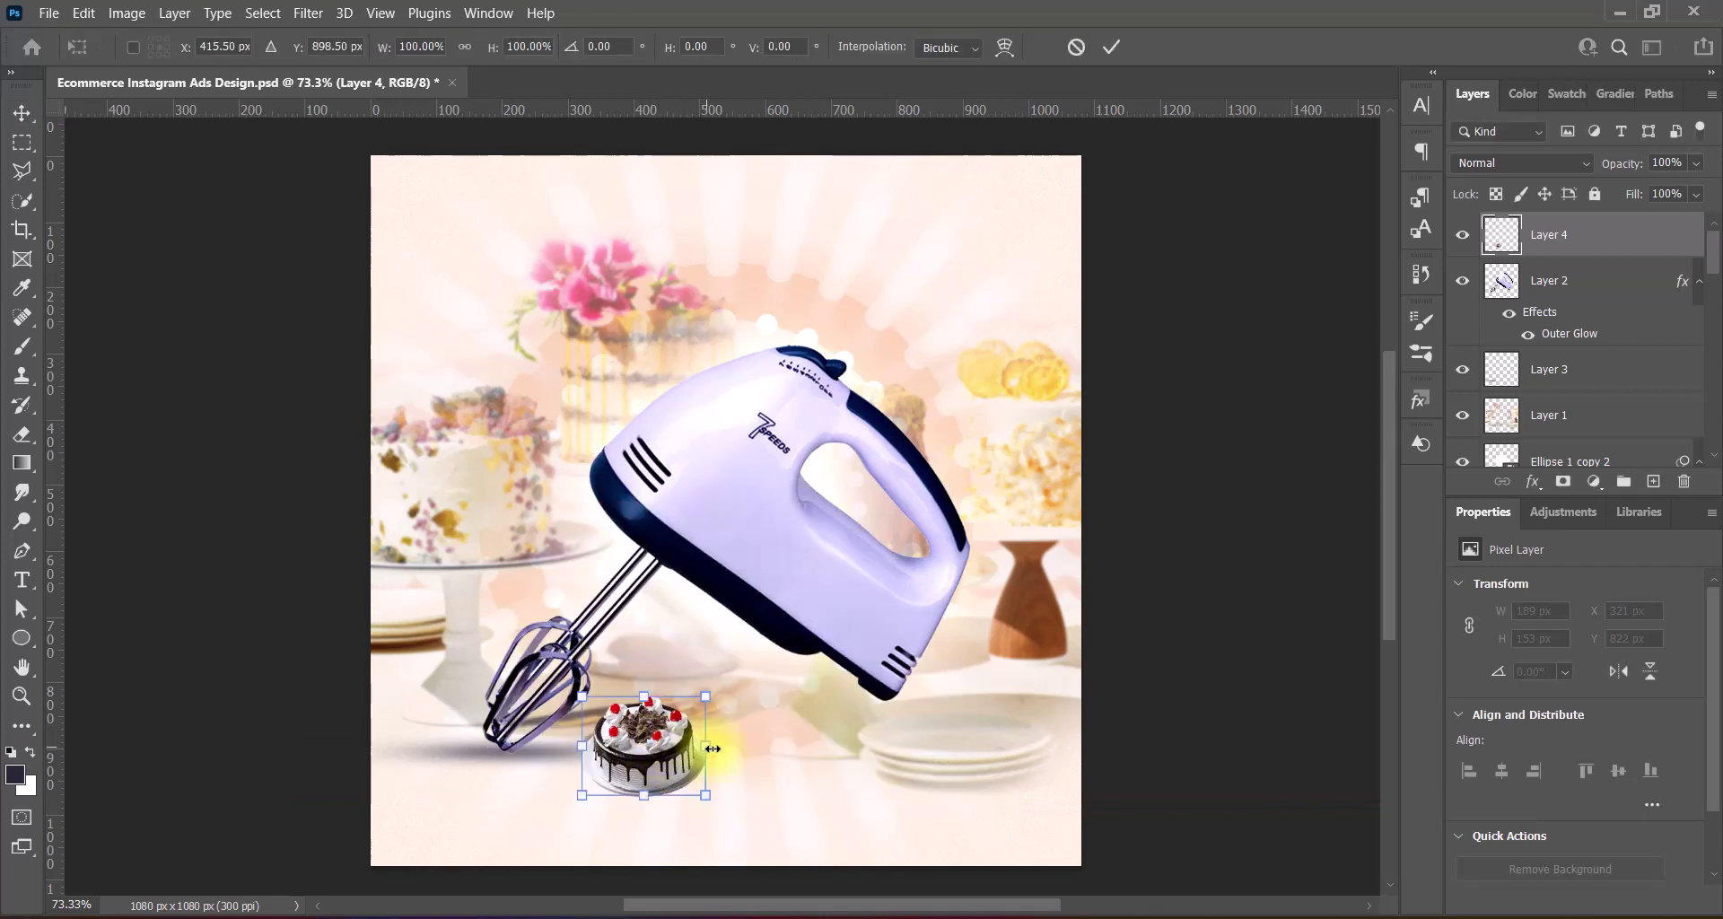
{"action": "left_click_drag", "start_coordinate": [705, 795], "coordinate": [723, 812]}
{"action": "left_click_drag", "start_coordinate": [669, 753], "coordinate": [672, 738]}
{"action": "left_click", "coordinate": [1182, 767]}
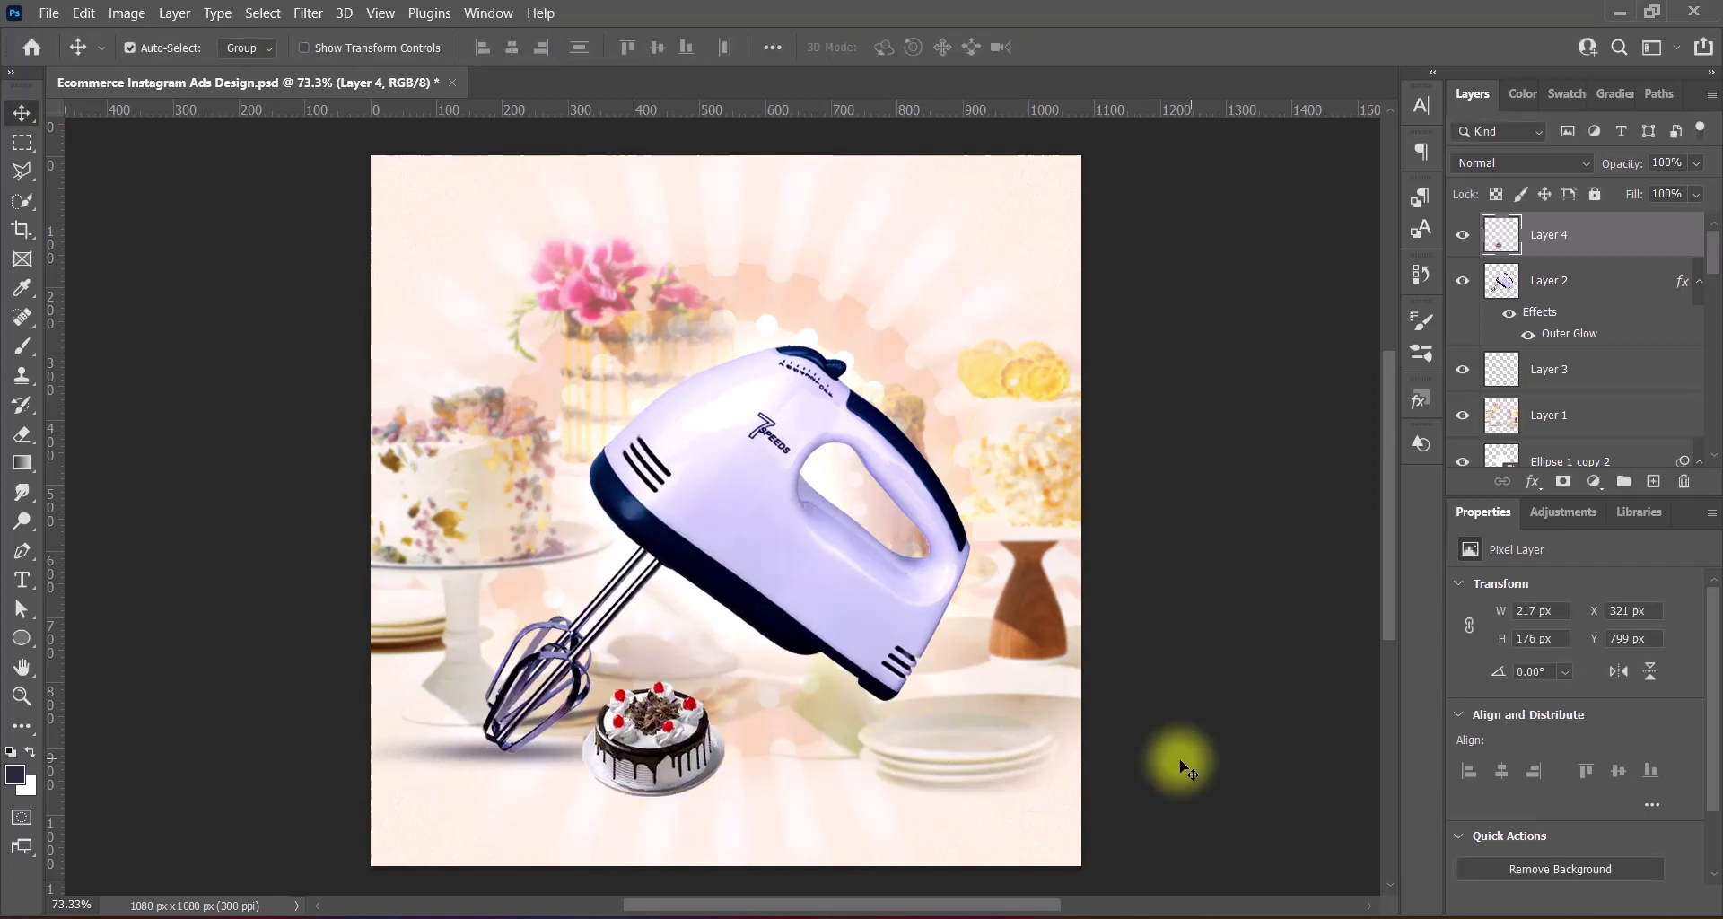
{"action": "left_click", "coordinate": [676, 761]}
{"action": "key", "text": "ctrl+t"}
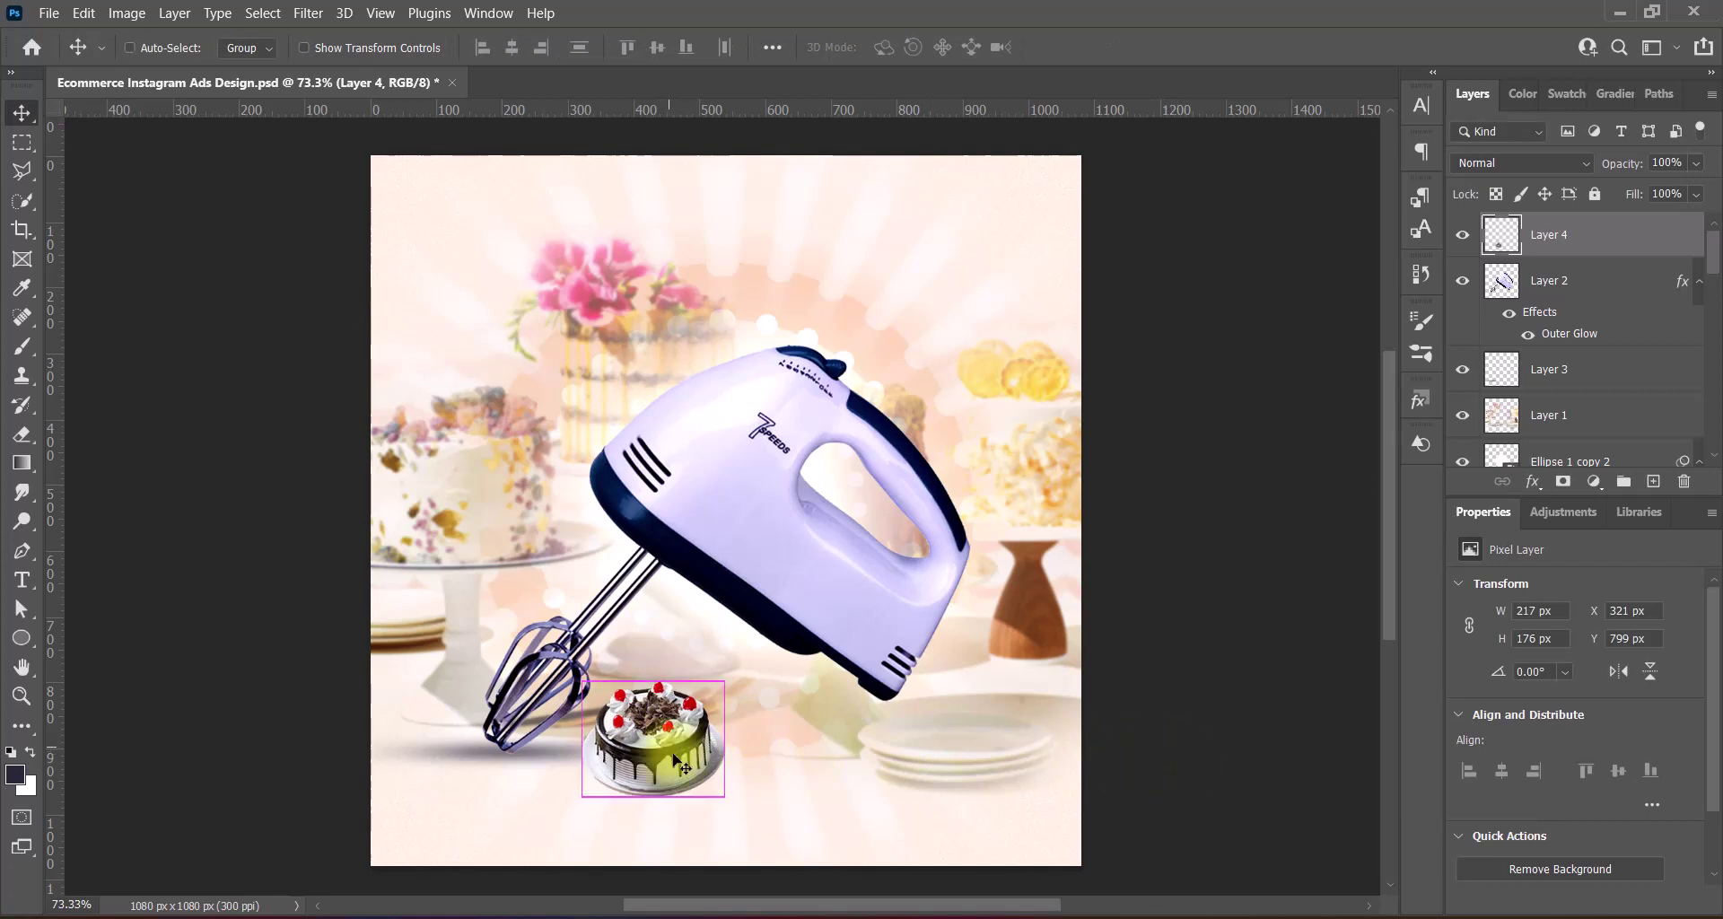
{"action": "left_click_drag", "start_coordinate": [654, 683], "coordinate": [654, 671]}
{"action": "left_click", "coordinate": [910, 749]}
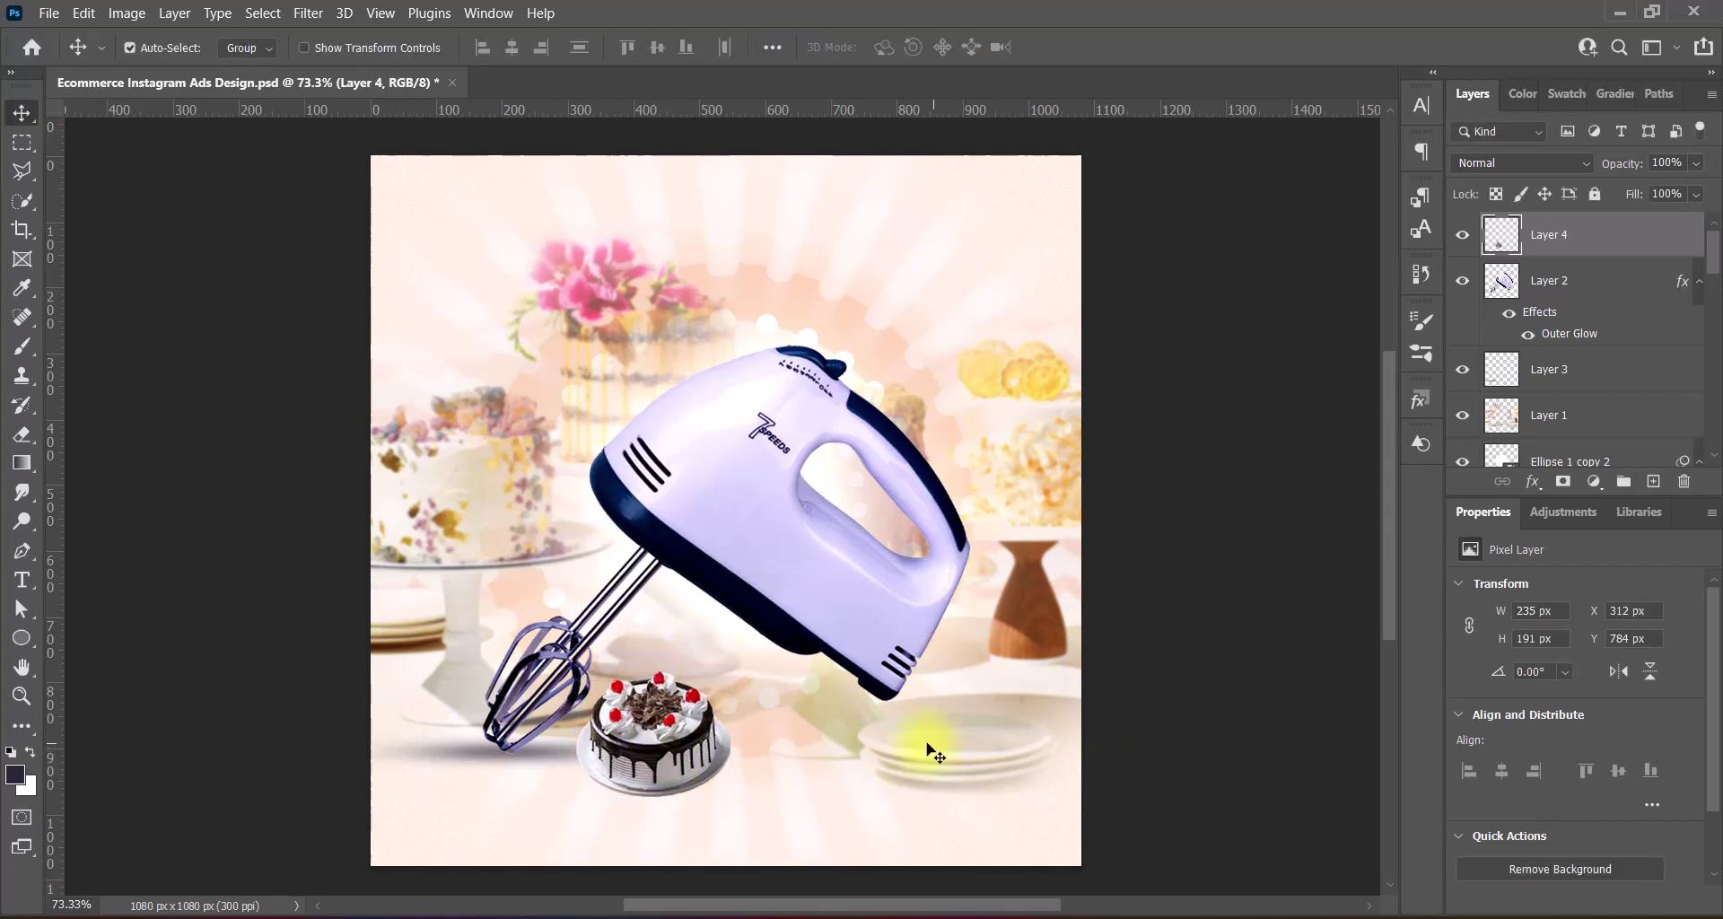
Boost the cake with the Increase Saturation More preset and vibrance +100
{"action": "left_click", "coordinate": [126, 13]}
{"action": "left_click", "coordinate": [577, 169]}
{"action": "left_click", "coordinate": [1243, 110]}
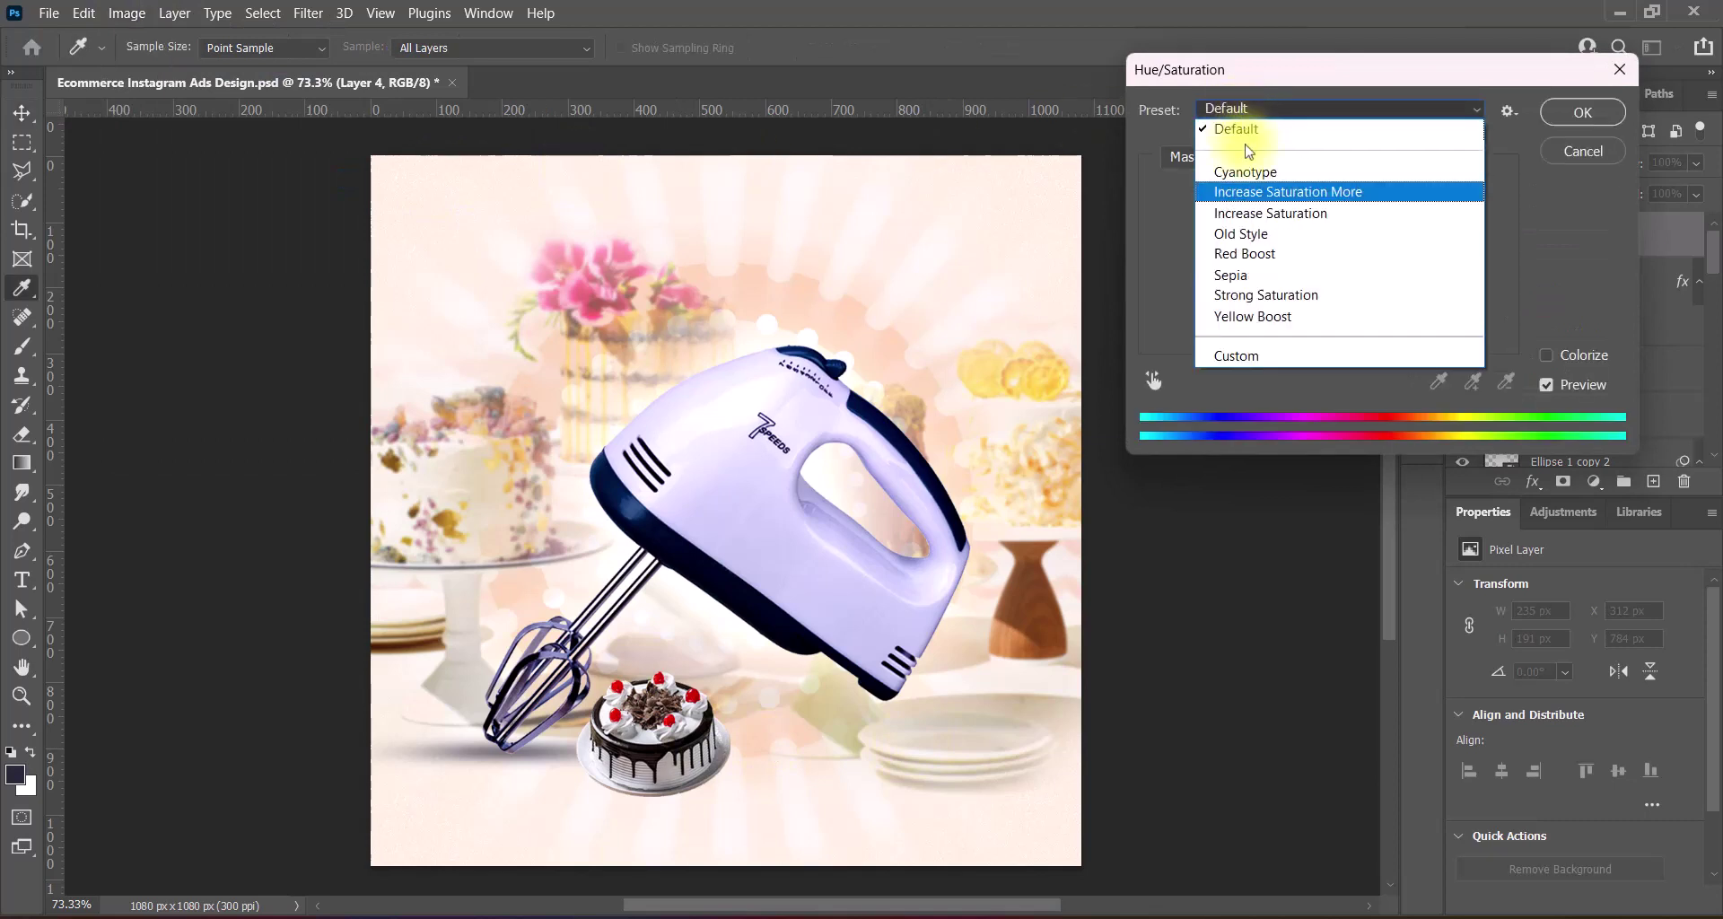
{"action": "left_click", "coordinate": [1288, 191]}
{"action": "key", "text": "Return"}
{"action": "left_click", "coordinate": [126, 12]}
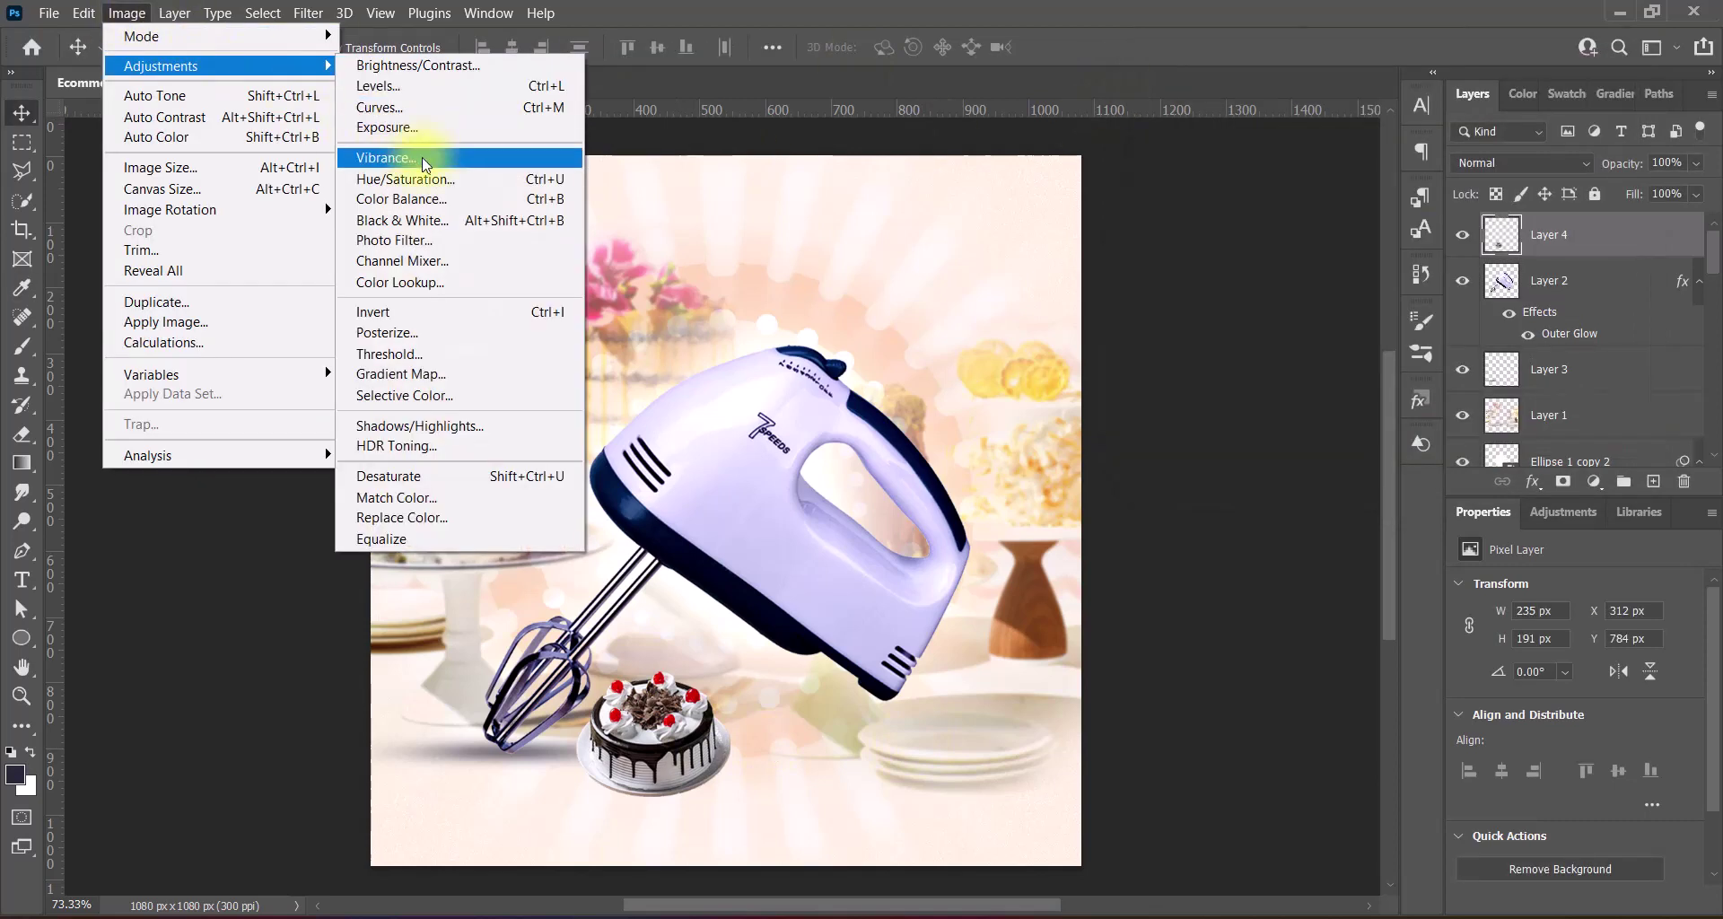
{"action": "left_click", "coordinate": [425, 158]}
{"action": "left_click_drag", "start_coordinate": [988, 219], "coordinate": [1326, 226]}
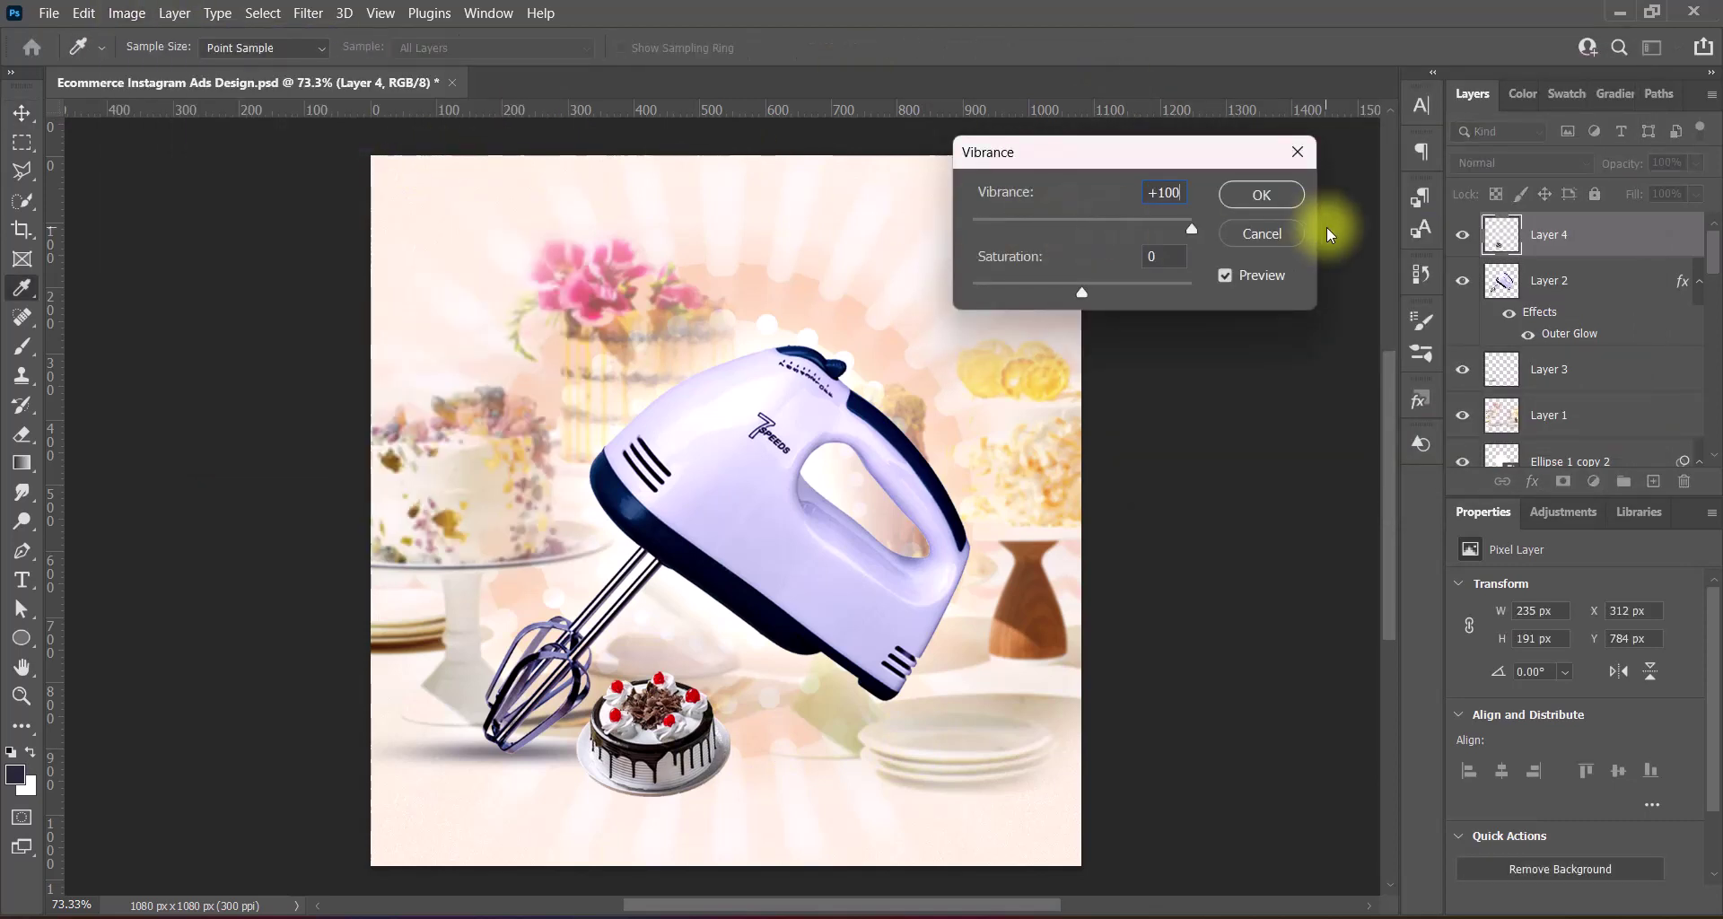
{"action": "left_click", "coordinate": [1274, 203]}
Apply the Increase Contrast 1 Levels preset to the cake
{"action": "left_click", "coordinate": [127, 13]}
{"action": "left_click", "coordinate": [284, 85]}
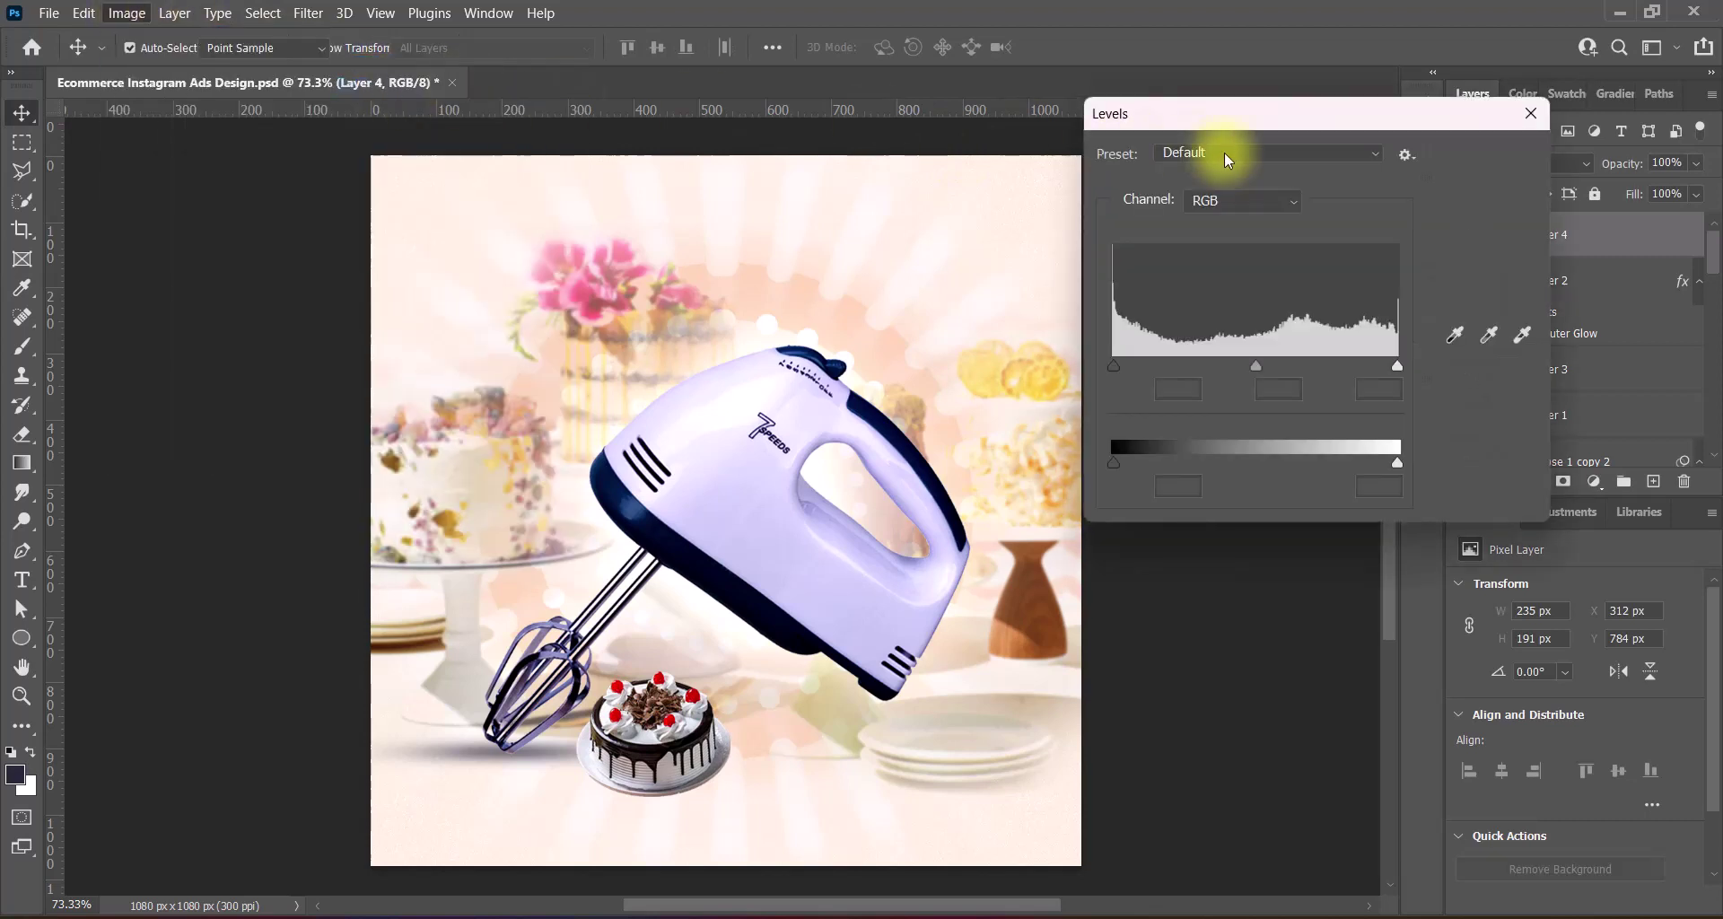
{"action": "left_click", "coordinate": [1228, 154]}
{"action": "left_click", "coordinate": [1231, 230]}
{"action": "left_click", "coordinate": [1476, 159]}
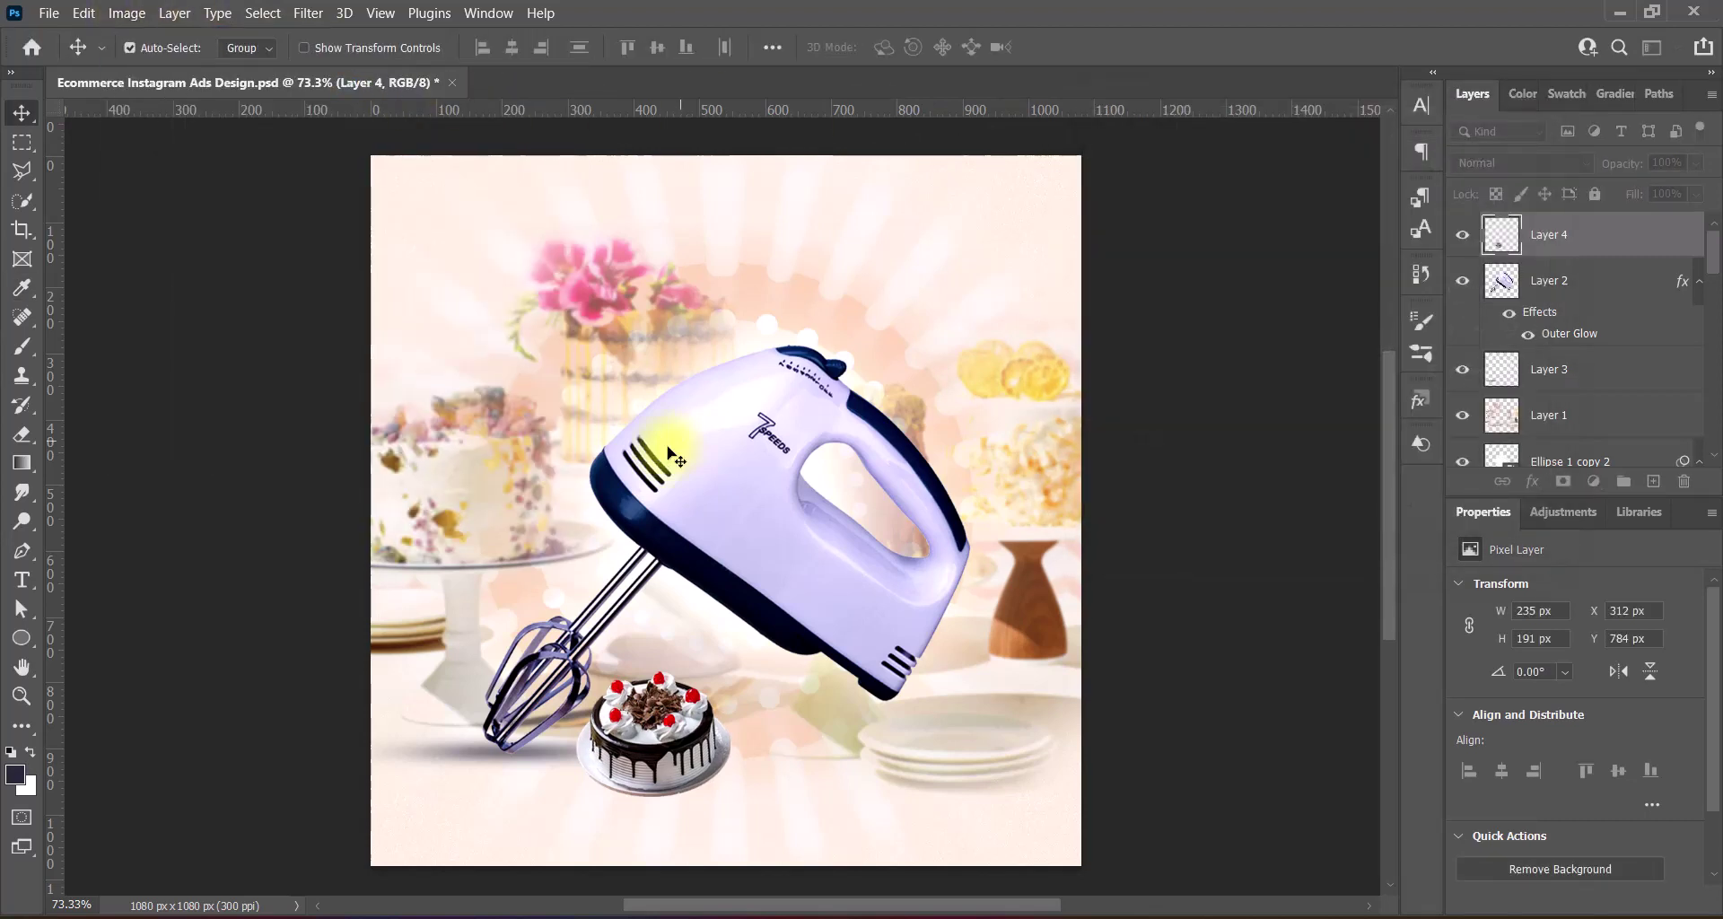
Add a drop shadow to the chocolate cake with opacity 60 and distance 9
{"action": "double_click", "coordinate": [1508, 235]}
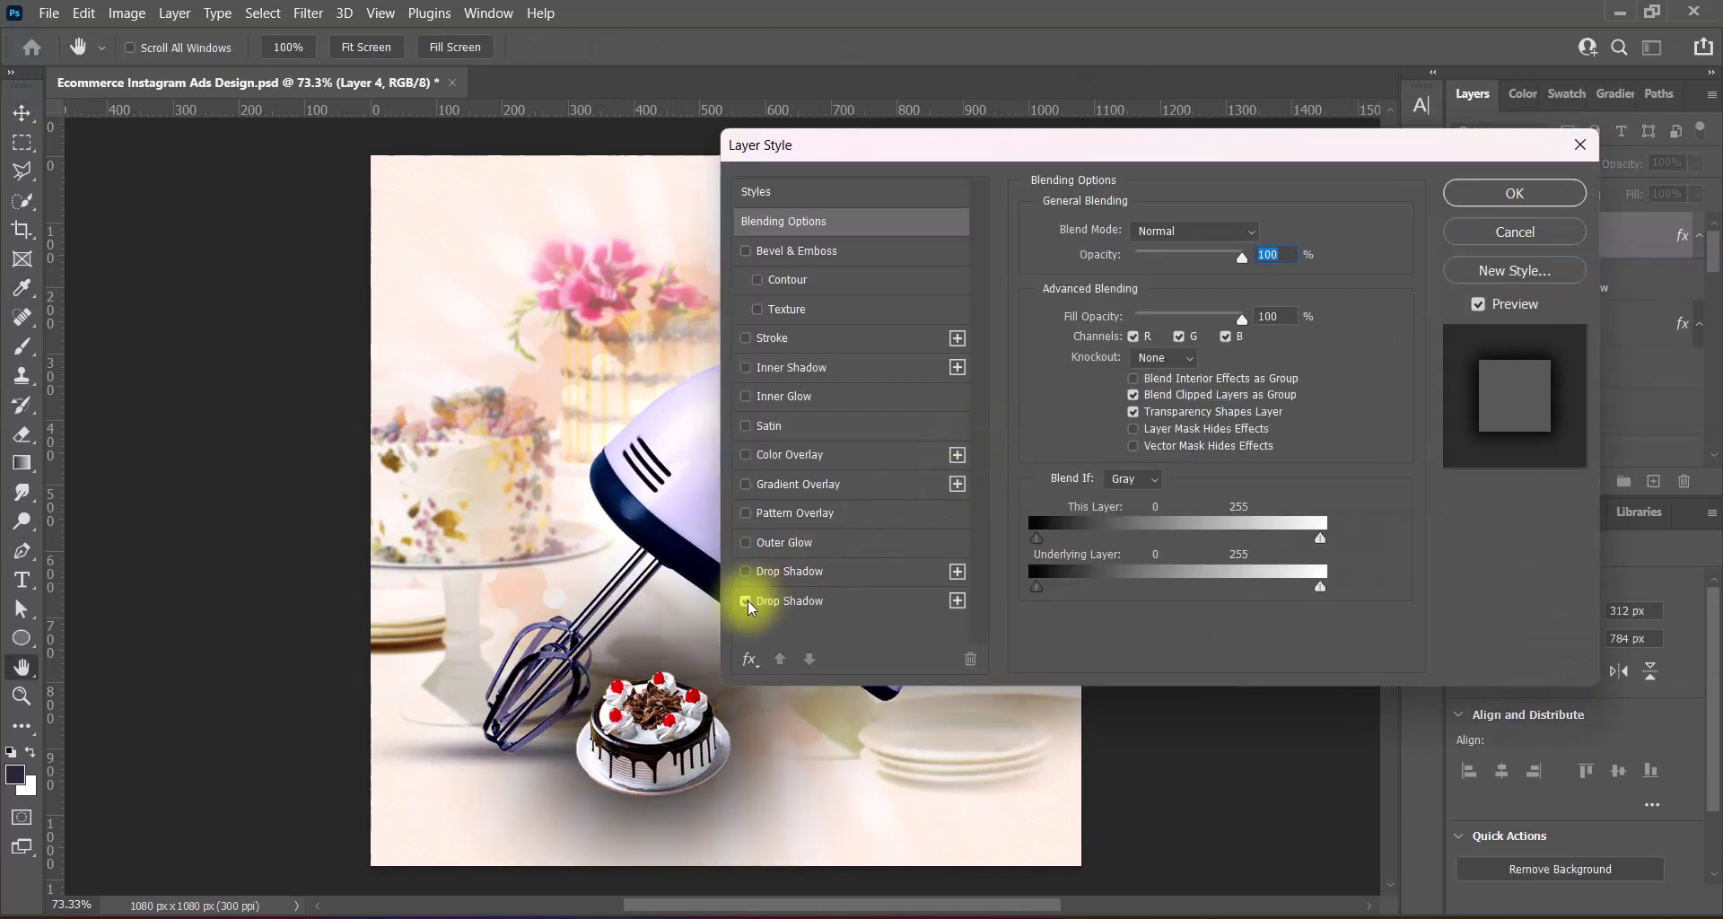
{"action": "left_click", "coordinate": [773, 572]}
{"action": "double_click", "coordinate": [1257, 260]}
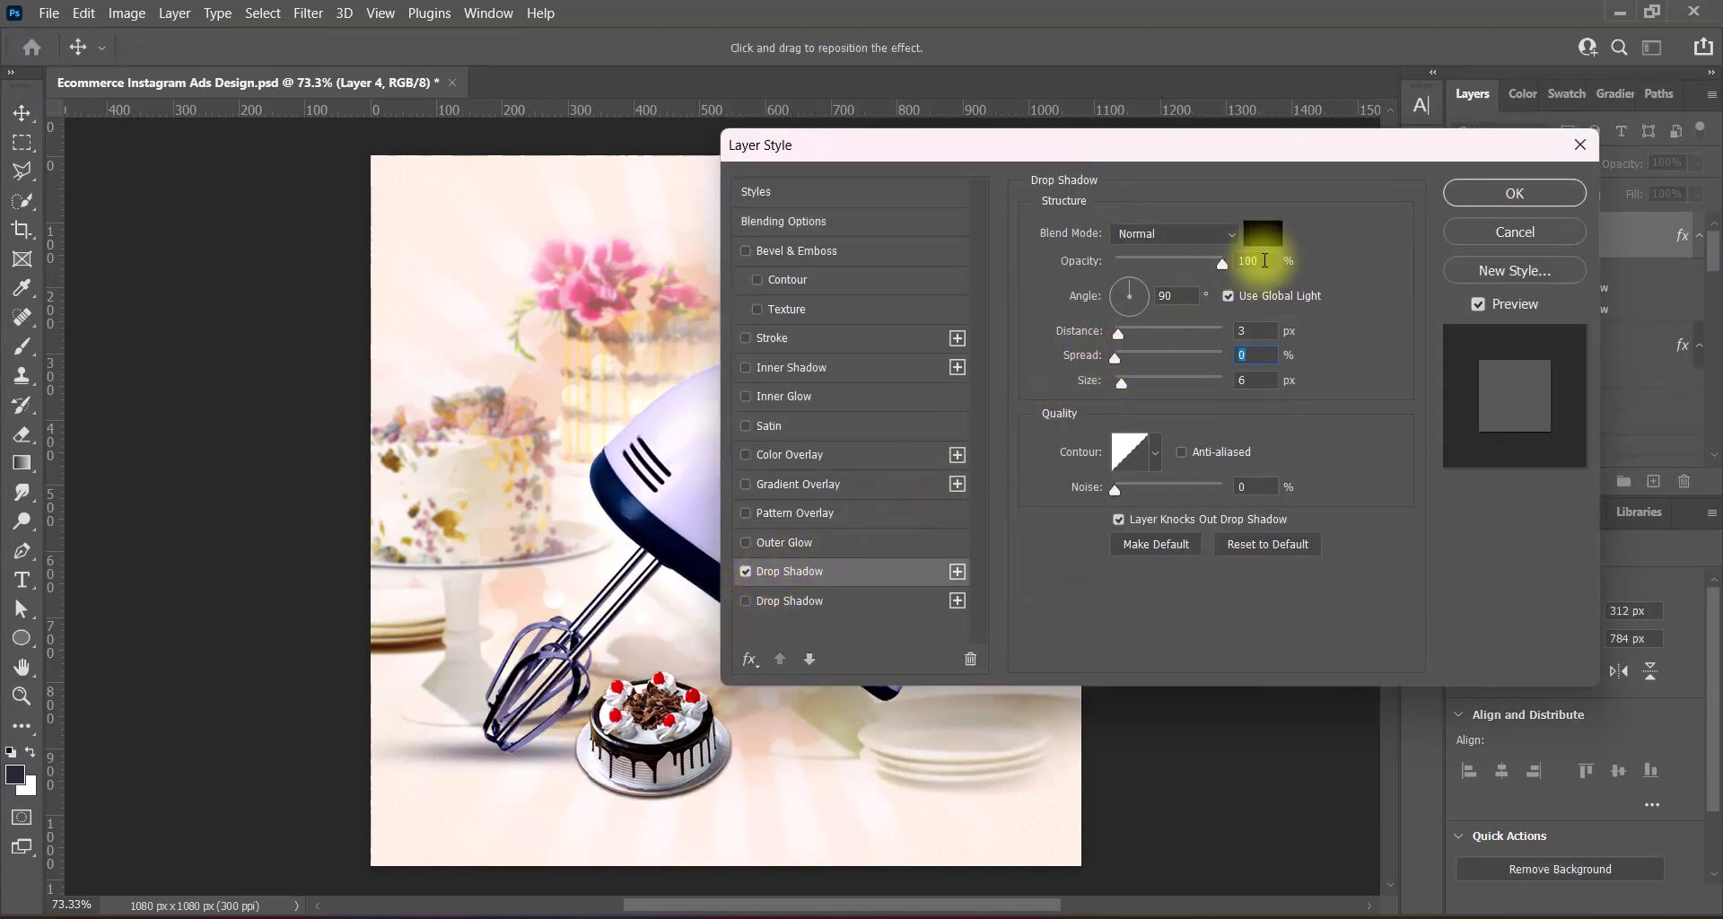
{"action": "type", "text": "60"}
{"action": "double_click", "coordinate": [1250, 330]}
{"action": "type", "text": "9"}
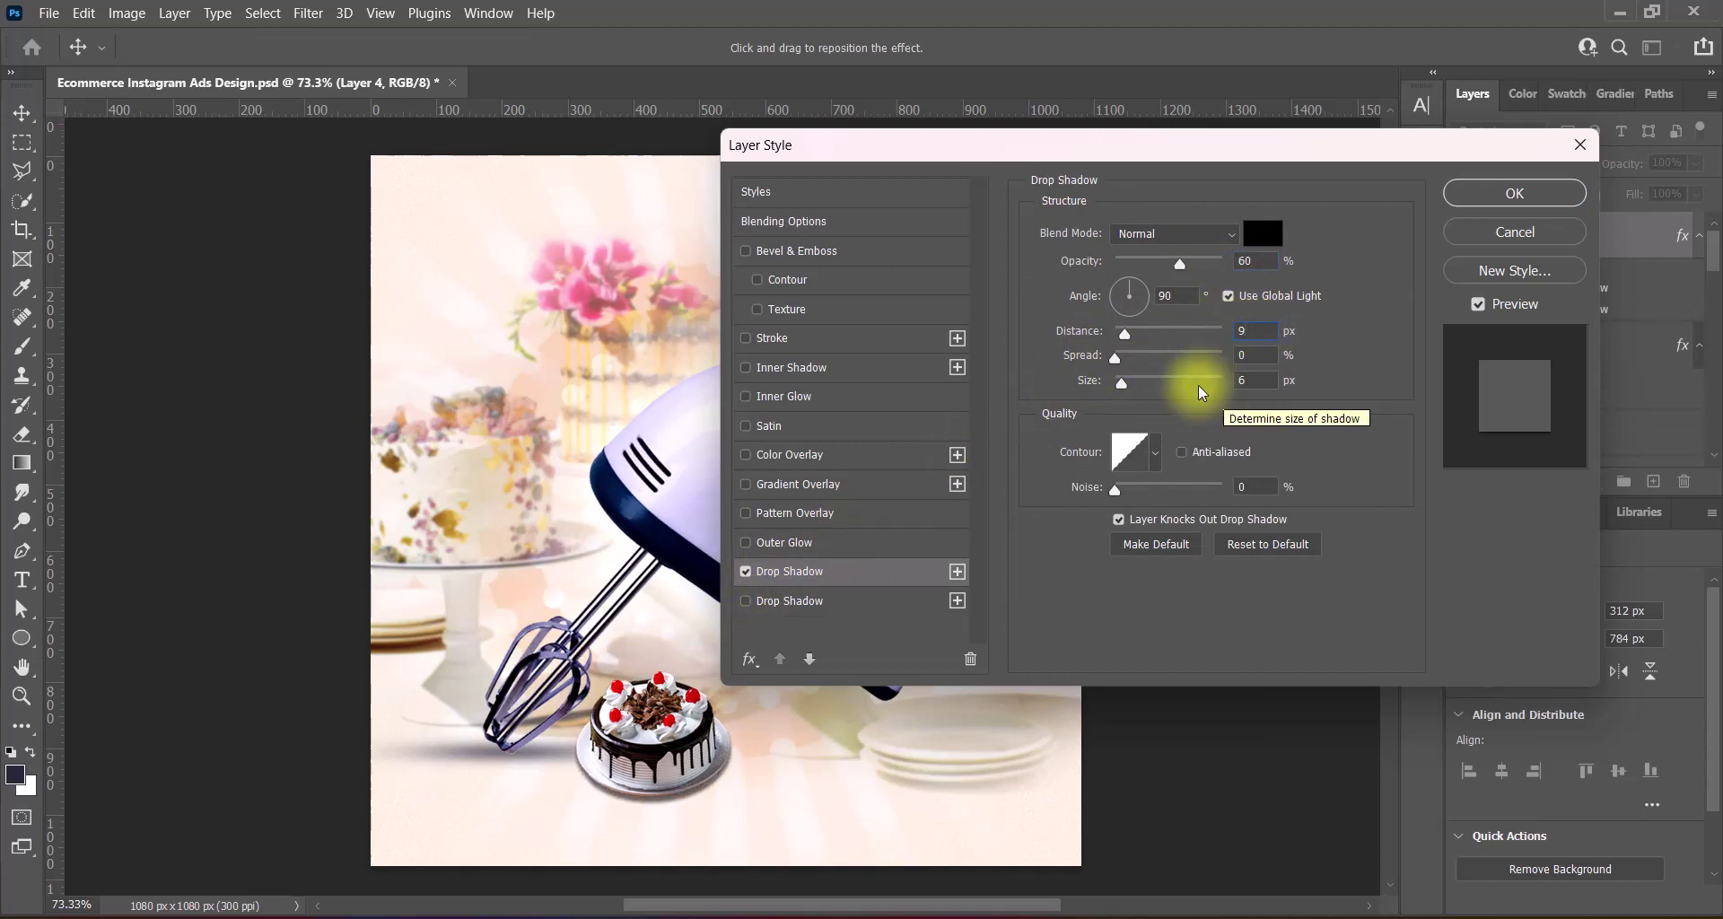
Set the drop shadow size to 12 and distance to 7, then apply it
{"action": "double_click", "coordinate": [1250, 377]}
{"action": "type", "text": "15"}
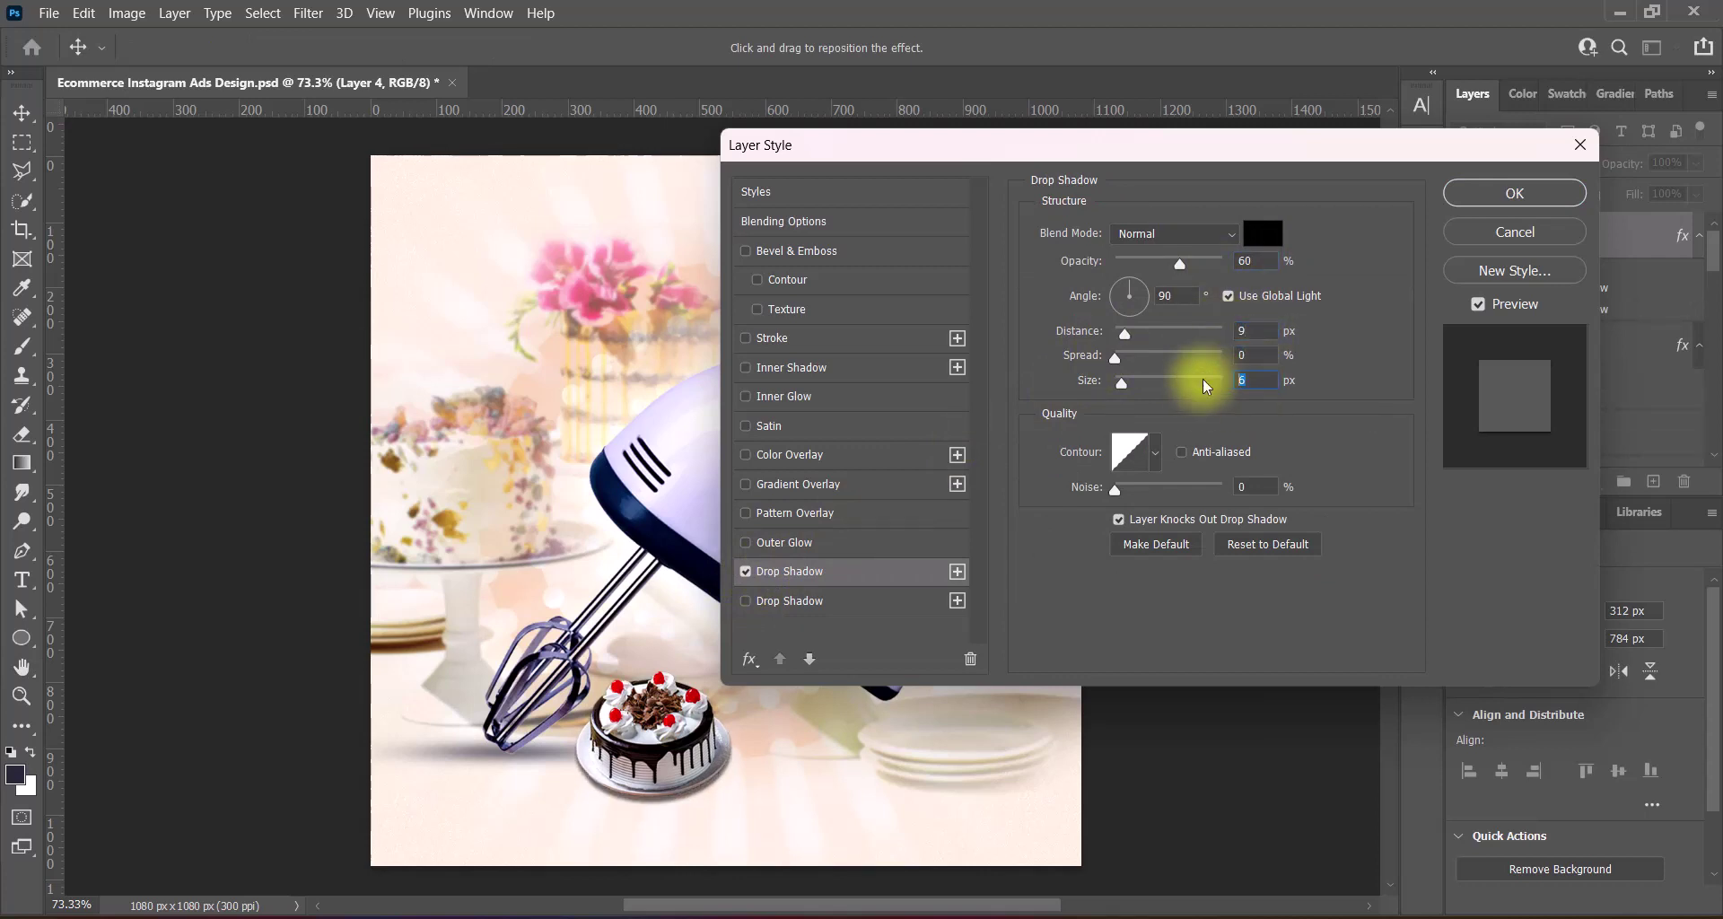
{"action": "double_click", "coordinate": [1248, 380]}
{"action": "type", "text": "12"}
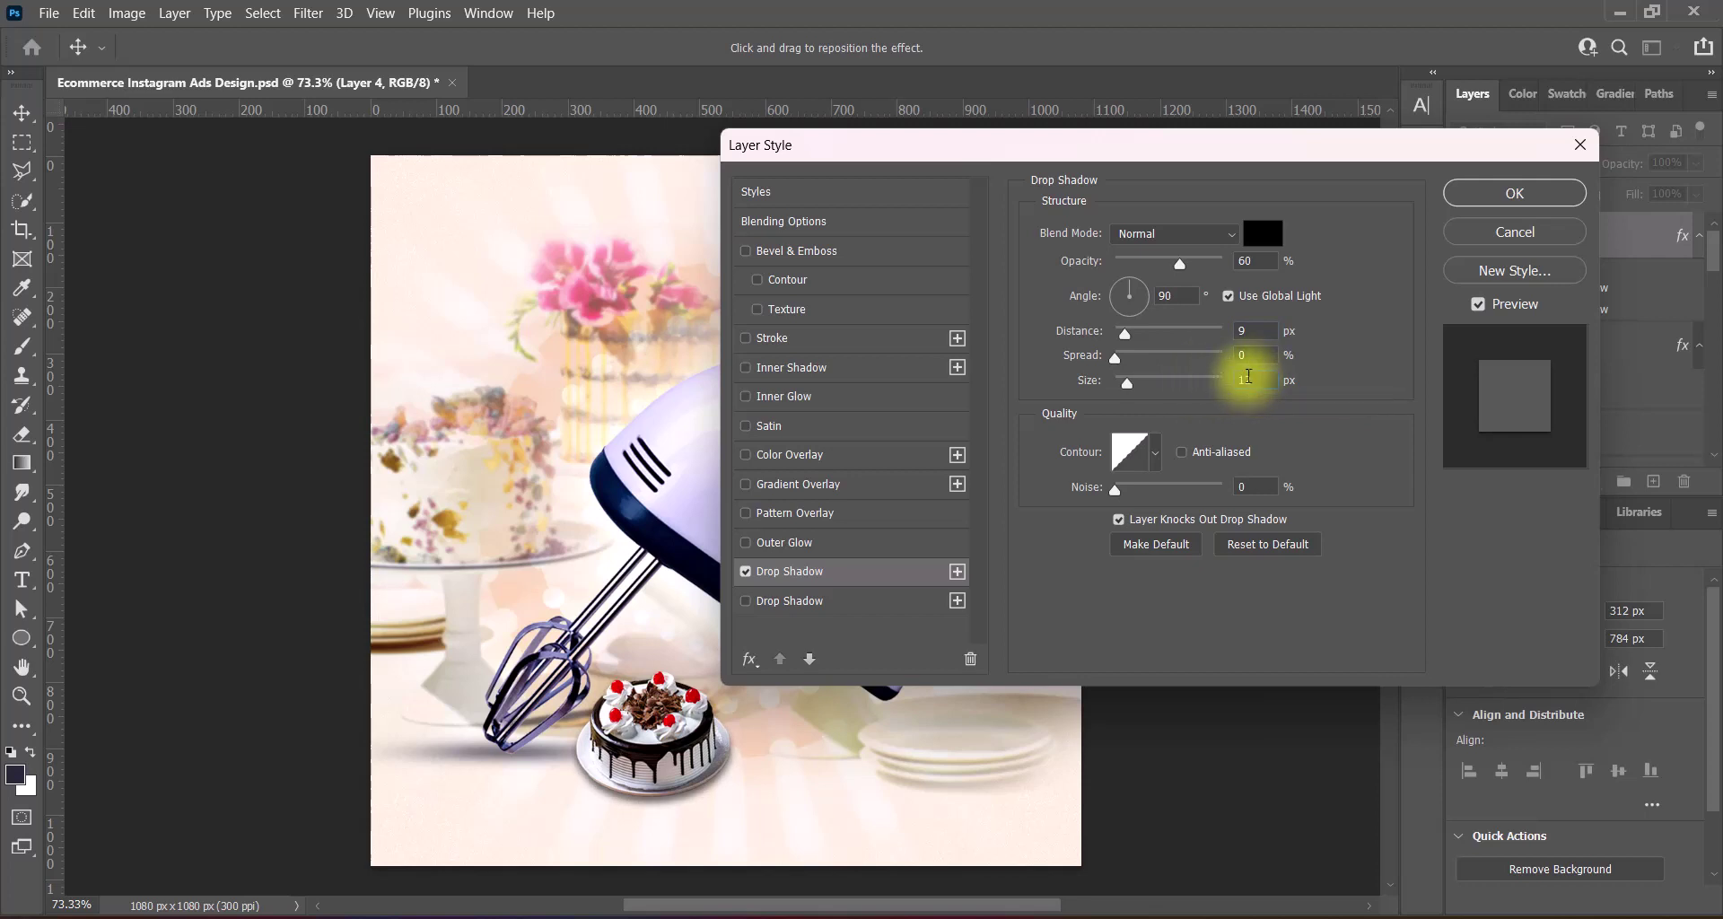
{"action": "double_click", "coordinate": [1243, 331]}
{"action": "type", "text": "7"}
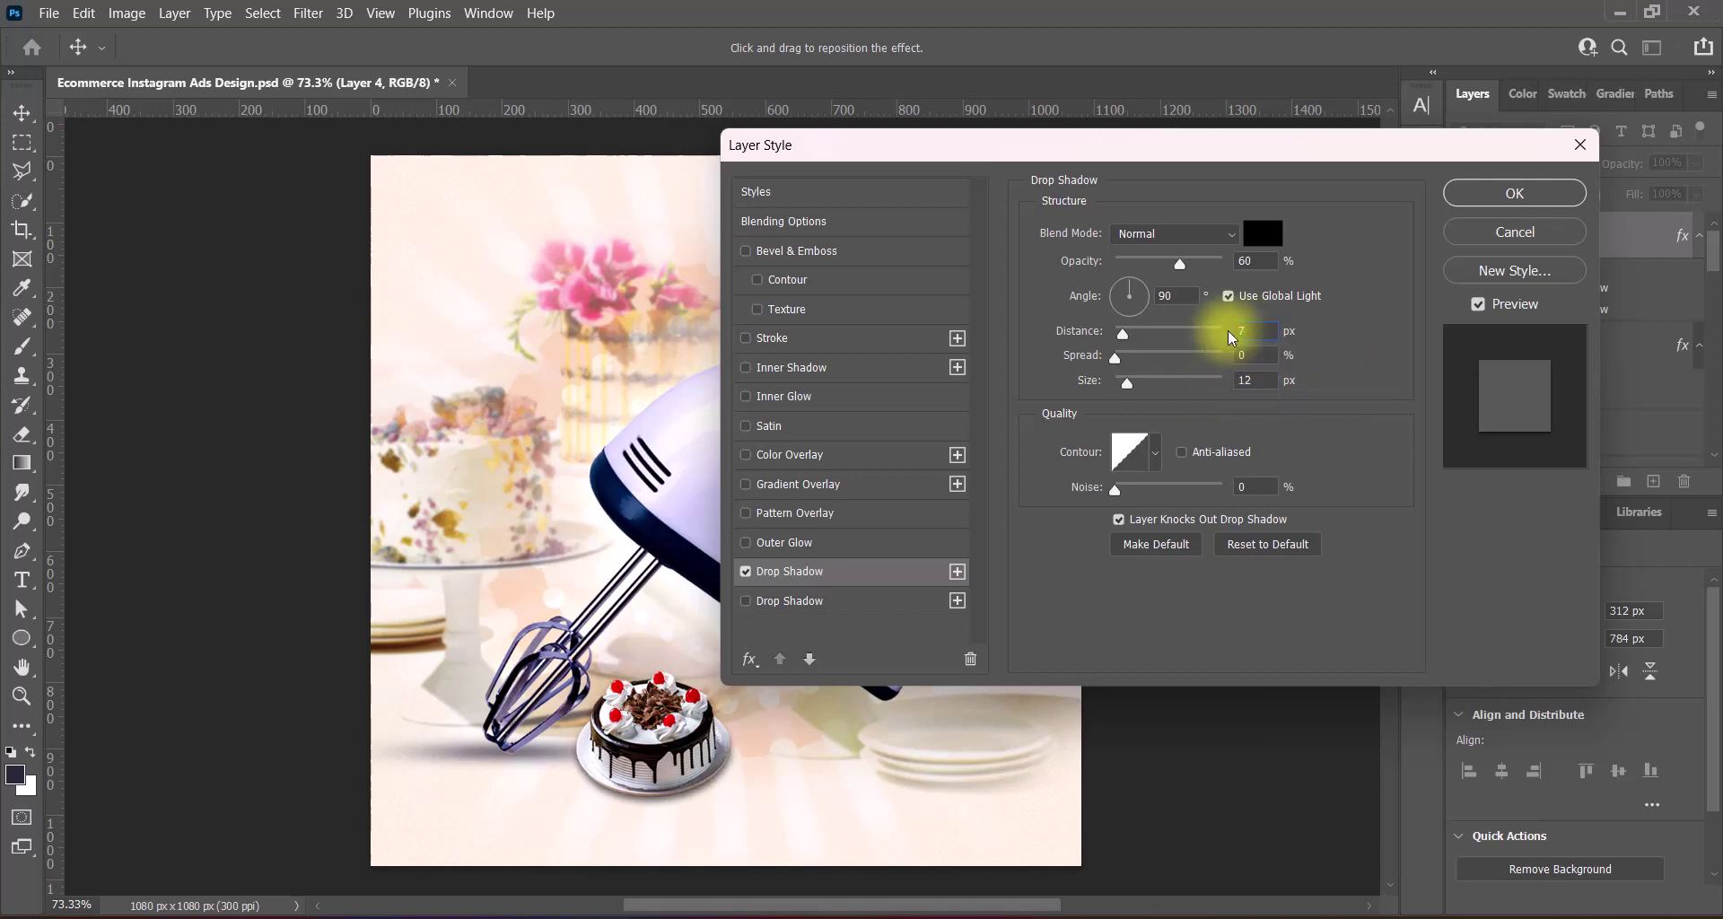
{"action": "double_click", "coordinate": [1249, 261]}
{"action": "left_click", "coordinate": [1516, 193]}
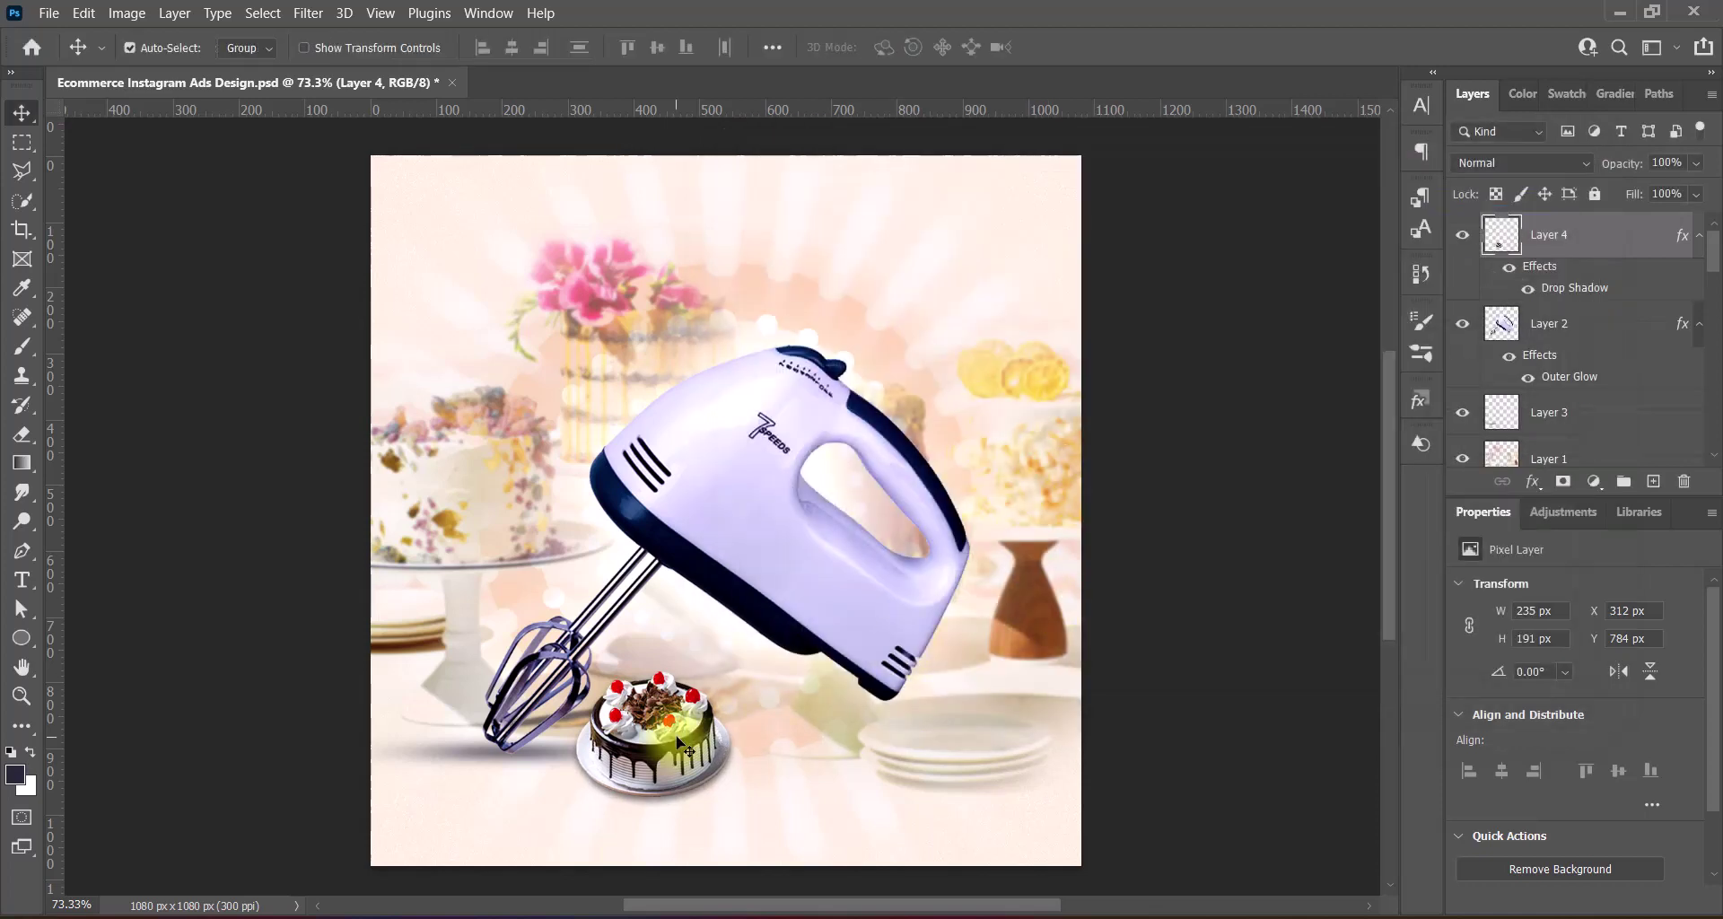
Shrink the chocolate cake slightly, re-tune its drop shadow, and save the file
{"action": "key", "text": "ctrl+t"}
{"action": "left_click_drag", "start_coordinate": [653, 672], "coordinate": [653, 679]}
{"action": "key", "text": "Return"}
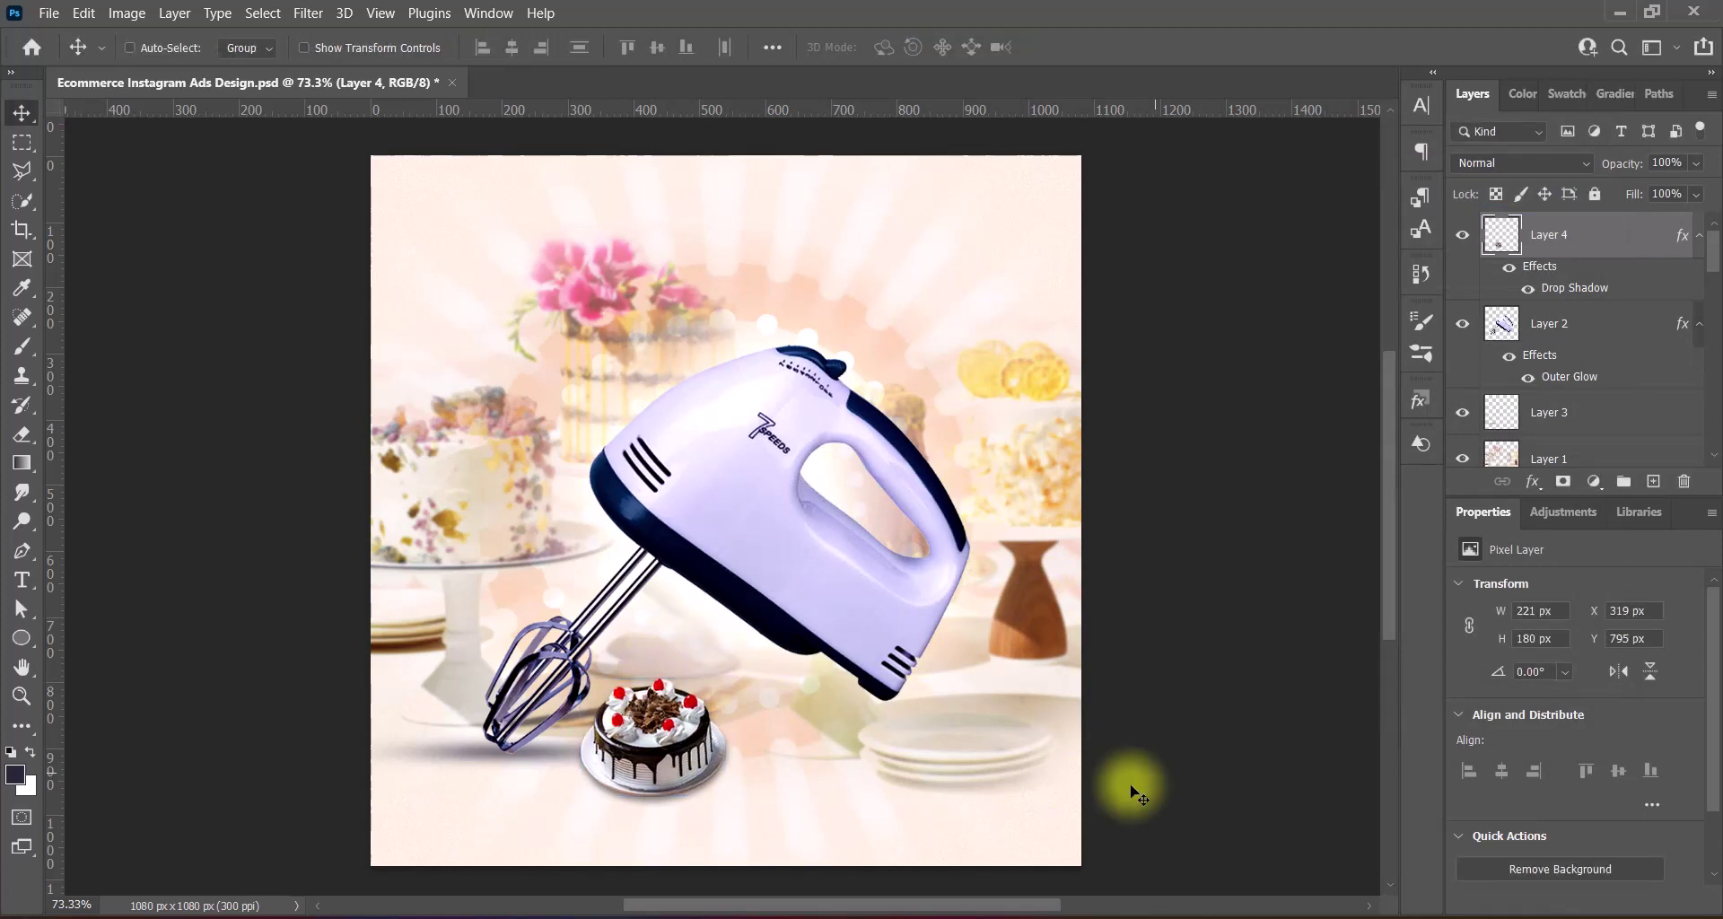
{"action": "double_click", "coordinate": [1575, 287]}
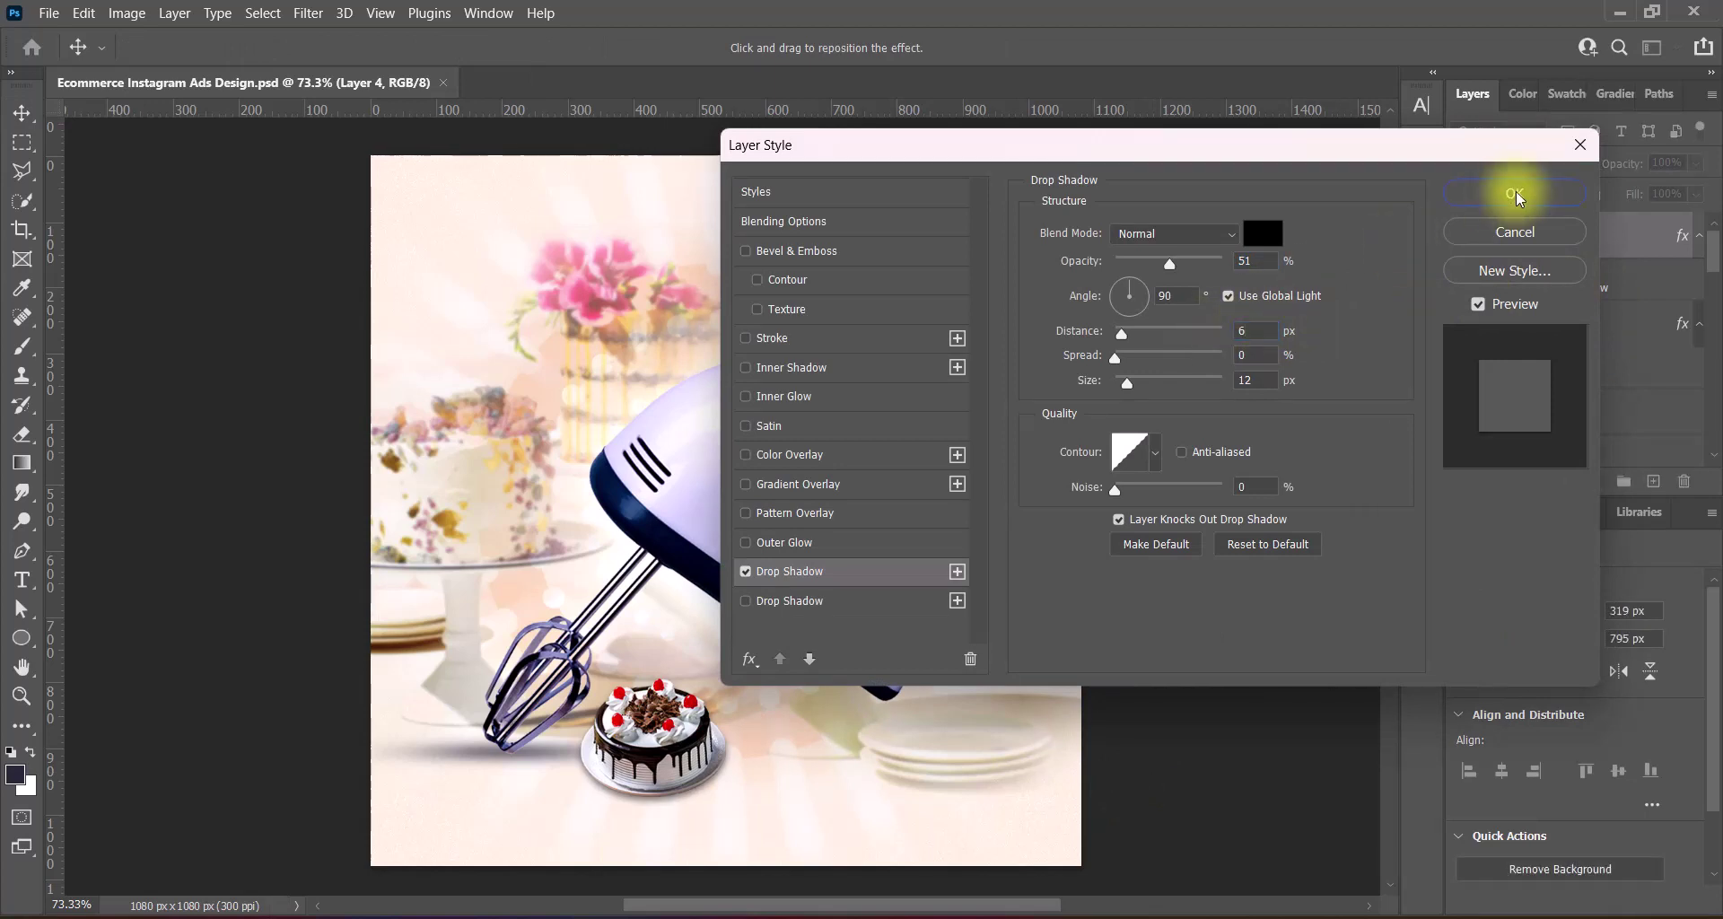
{"action": "left_click", "coordinate": [1515, 192]}
{"action": "key", "text": "ctrl+s"}
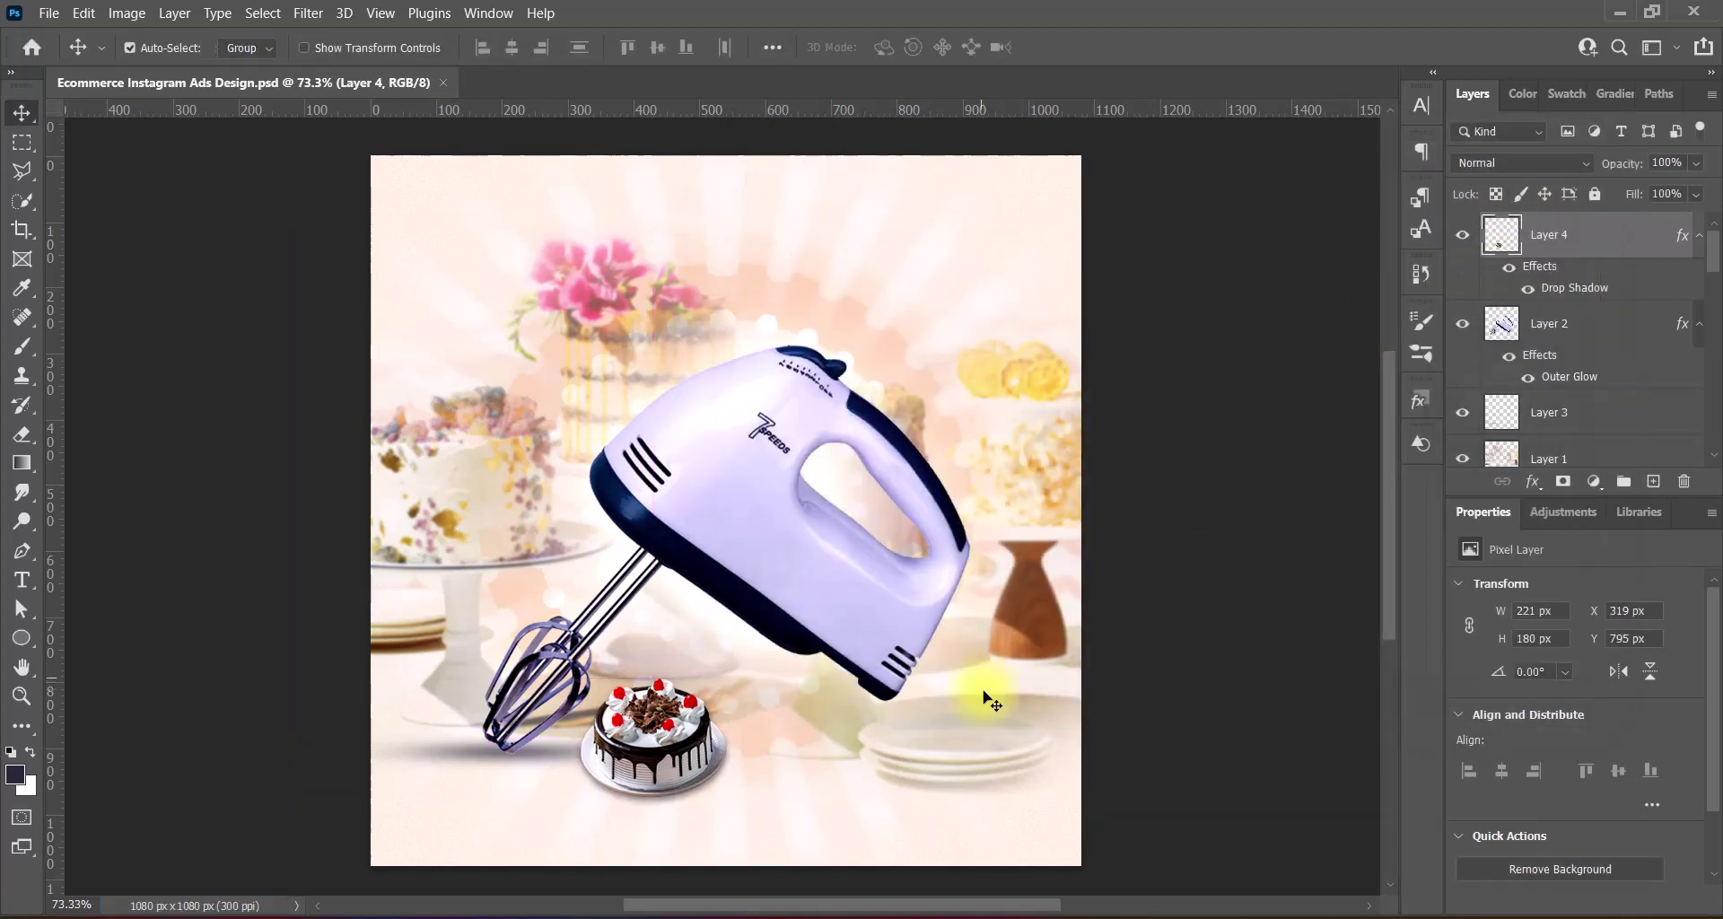
Move the hand mixer and its glow layer slightly higher above the chocolate cake
{"action": "left_click", "coordinate": [718, 502]}
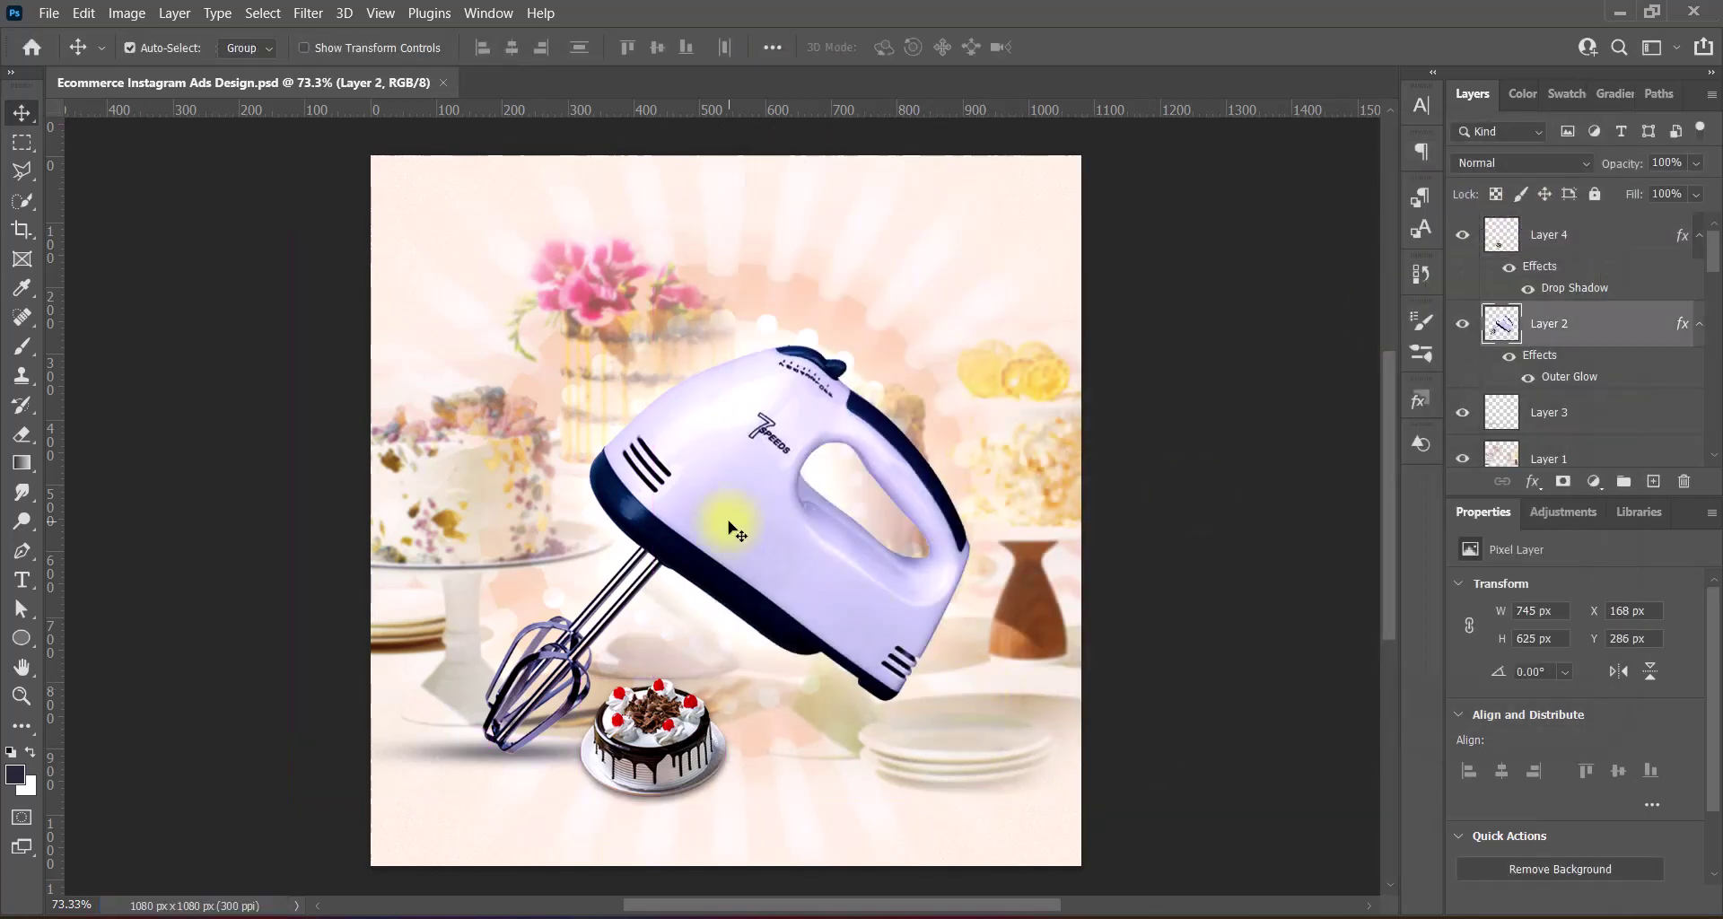
{"action": "left_click", "coordinate": [516, 763], "text": "shift"}
{"action": "left_click_drag", "start_coordinate": [516, 763], "coordinate": [679, 788]}
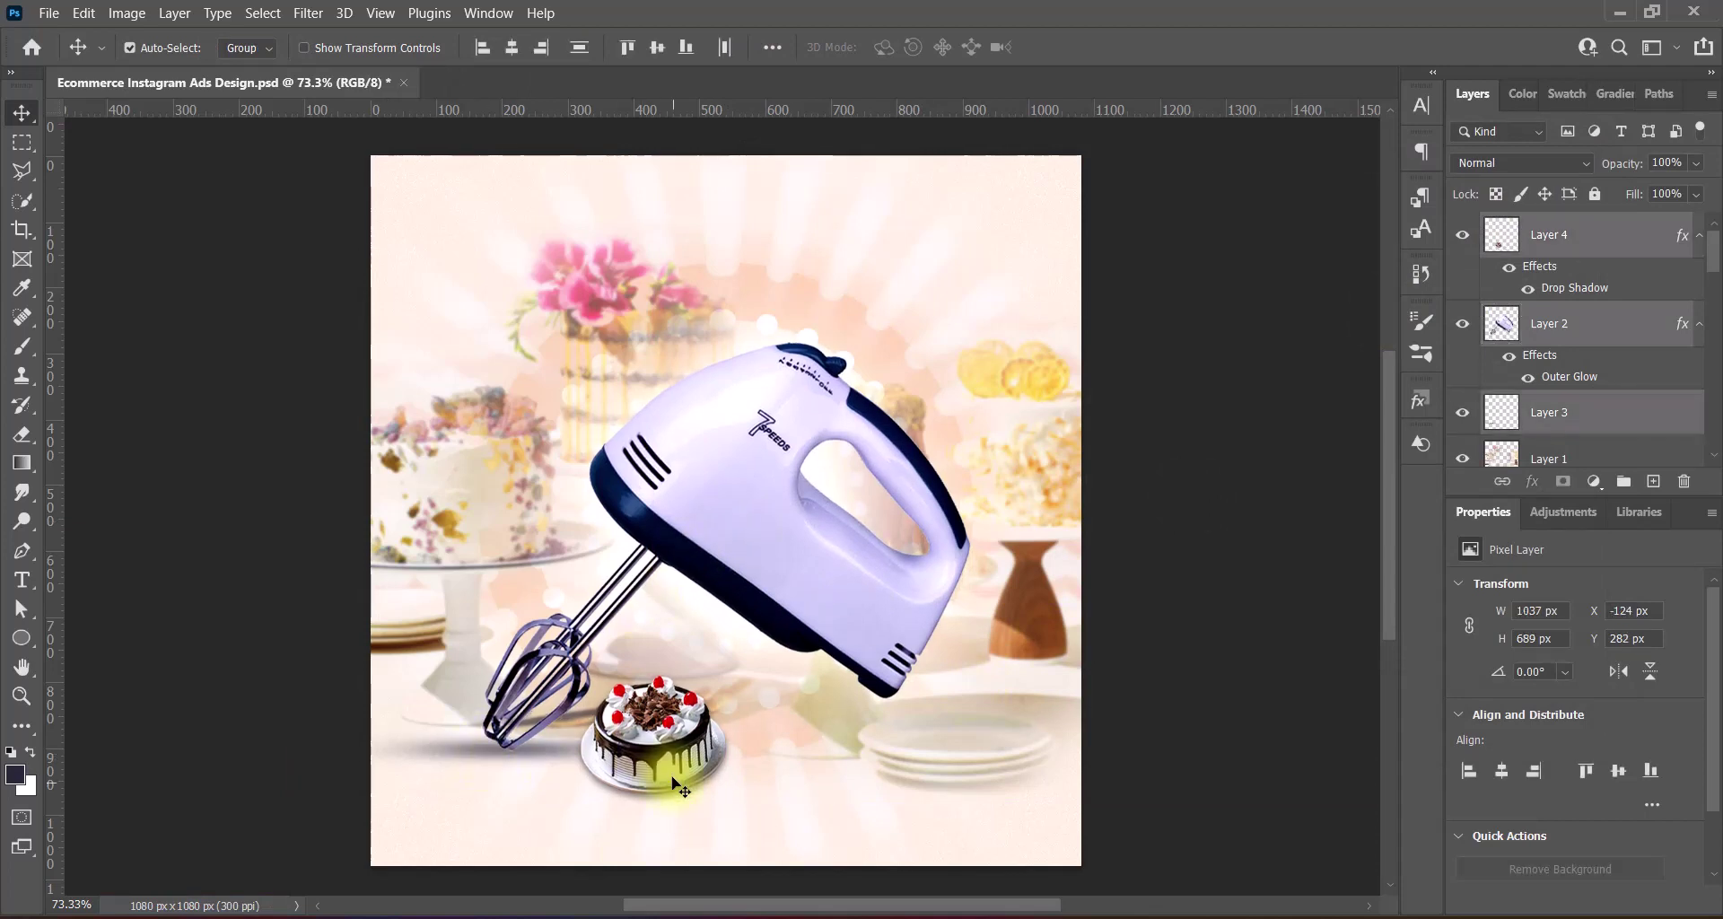
{"action": "key", "text": "Up"}
{"action": "key", "text": "Up"}
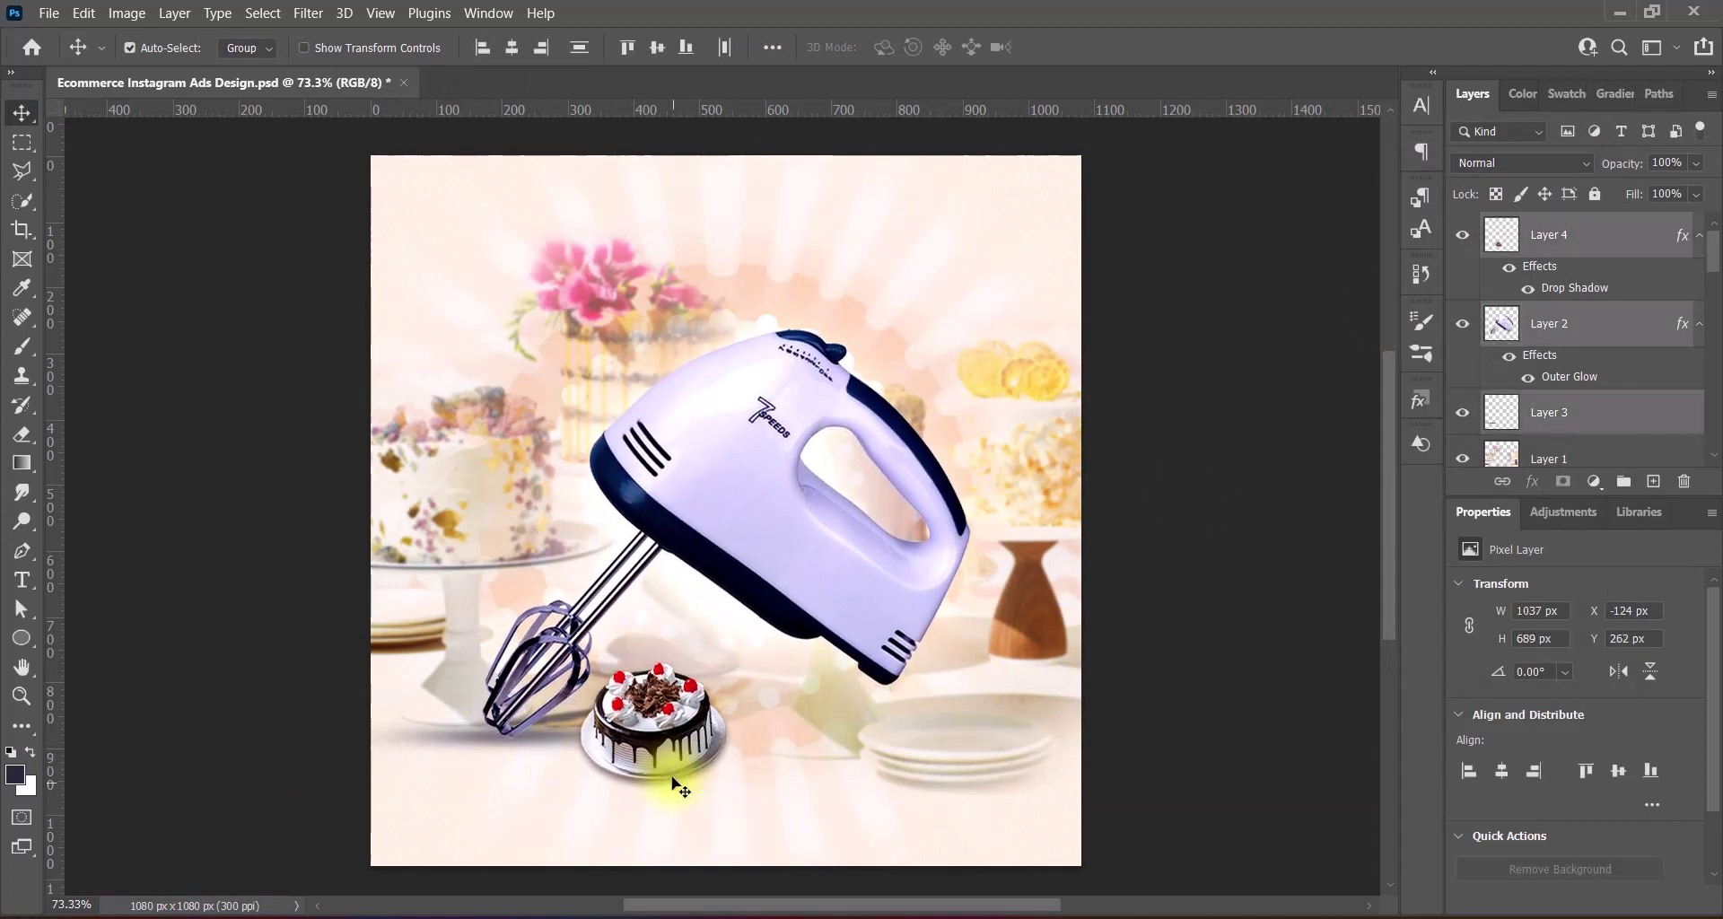
{"action": "key", "text": "Up"}
{"action": "key", "text": "Up"}
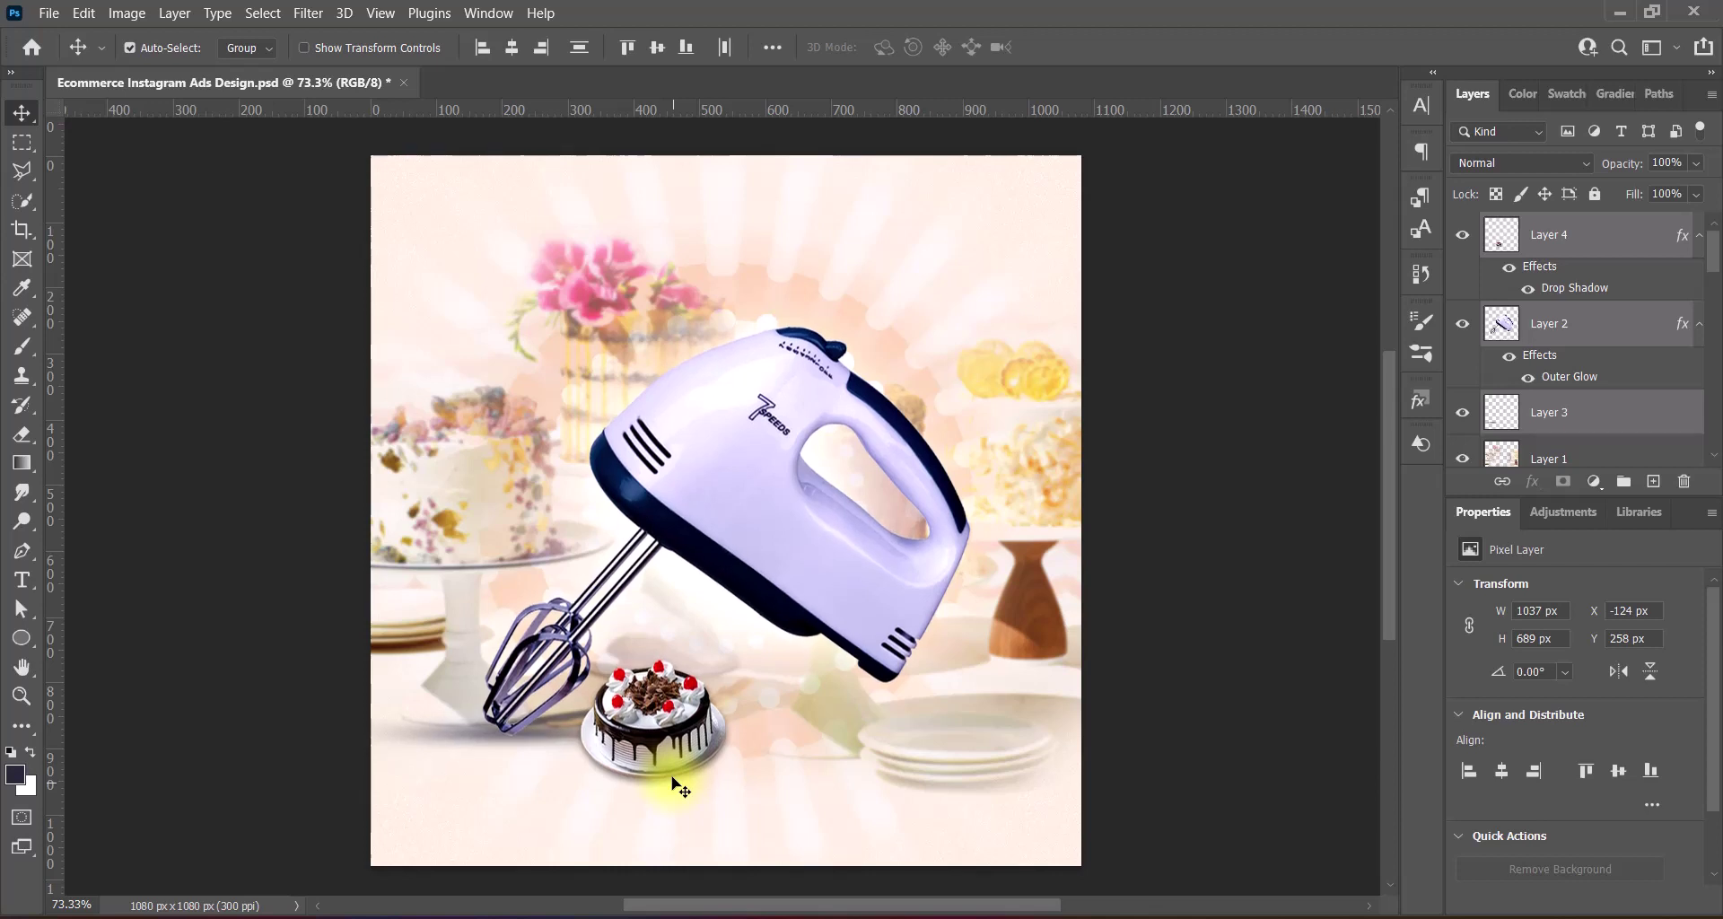
{"action": "key", "text": "Up"}
Deselect the mixer layers and paste in the tiered cake image
{"action": "left_click", "coordinate": [1194, 675]}
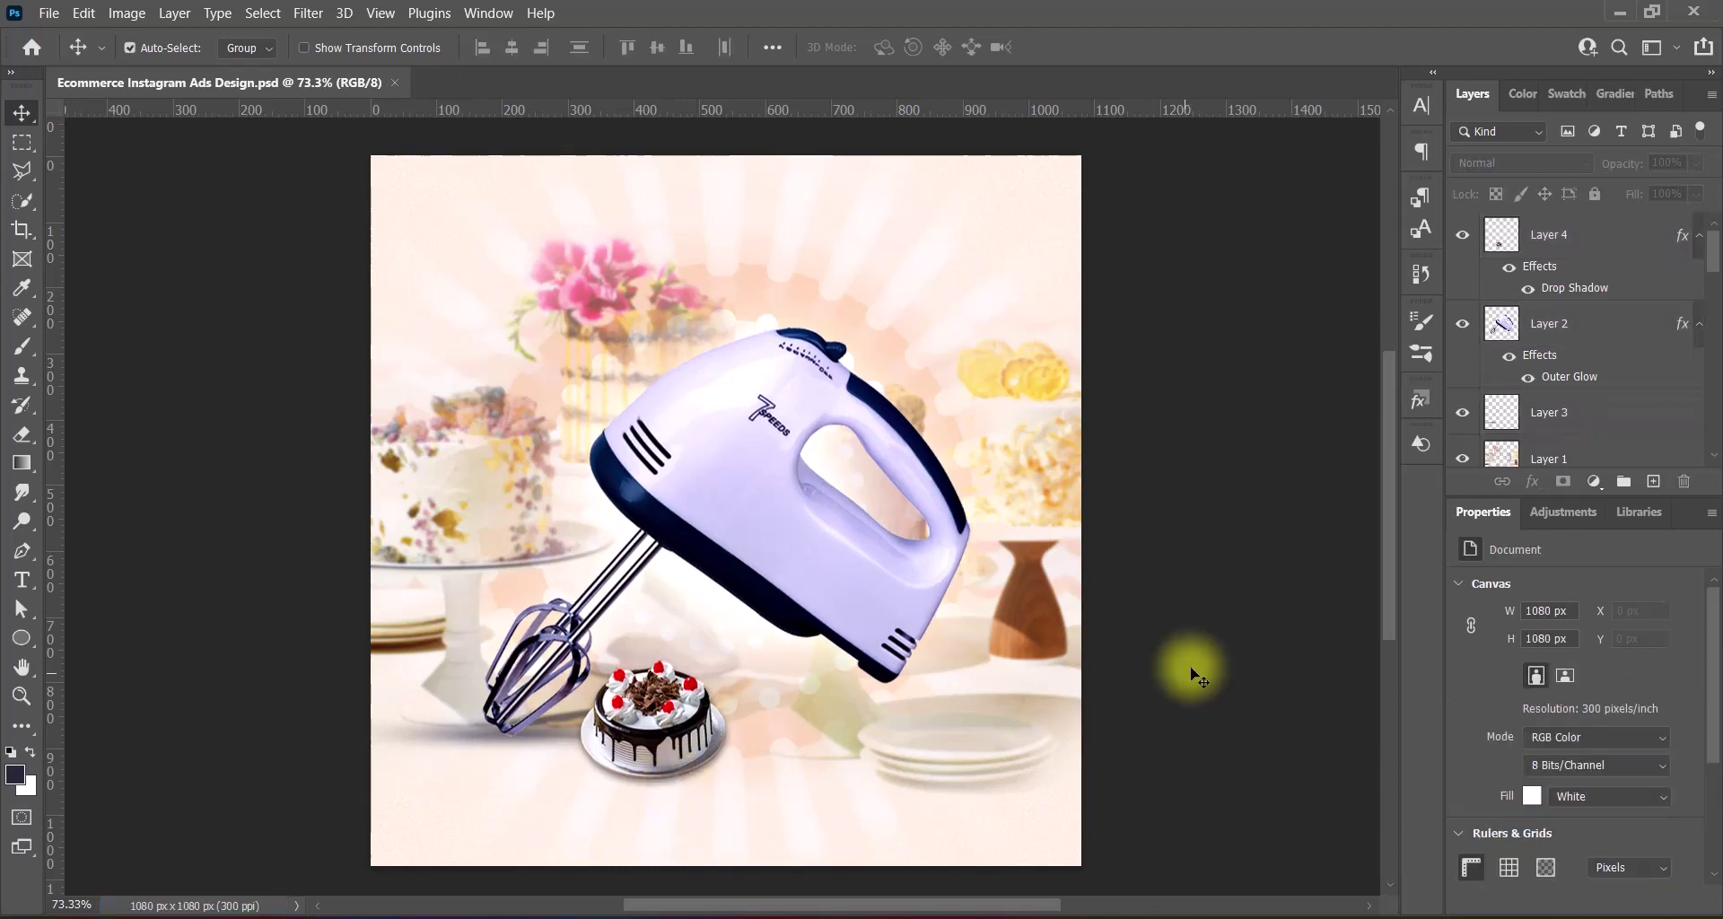
{"action": "key", "text": "ctrl+v"}
{"action": "key", "text": "ctrl+t"}
Scale the tiered cake down beside the chocolate cake and lower the chocolate cake slightly
{"action": "left_click_drag", "start_coordinate": [969, 212], "coordinate": [808, 664]}
{"action": "left_click_drag", "start_coordinate": [794, 734], "coordinate": [784, 720]}
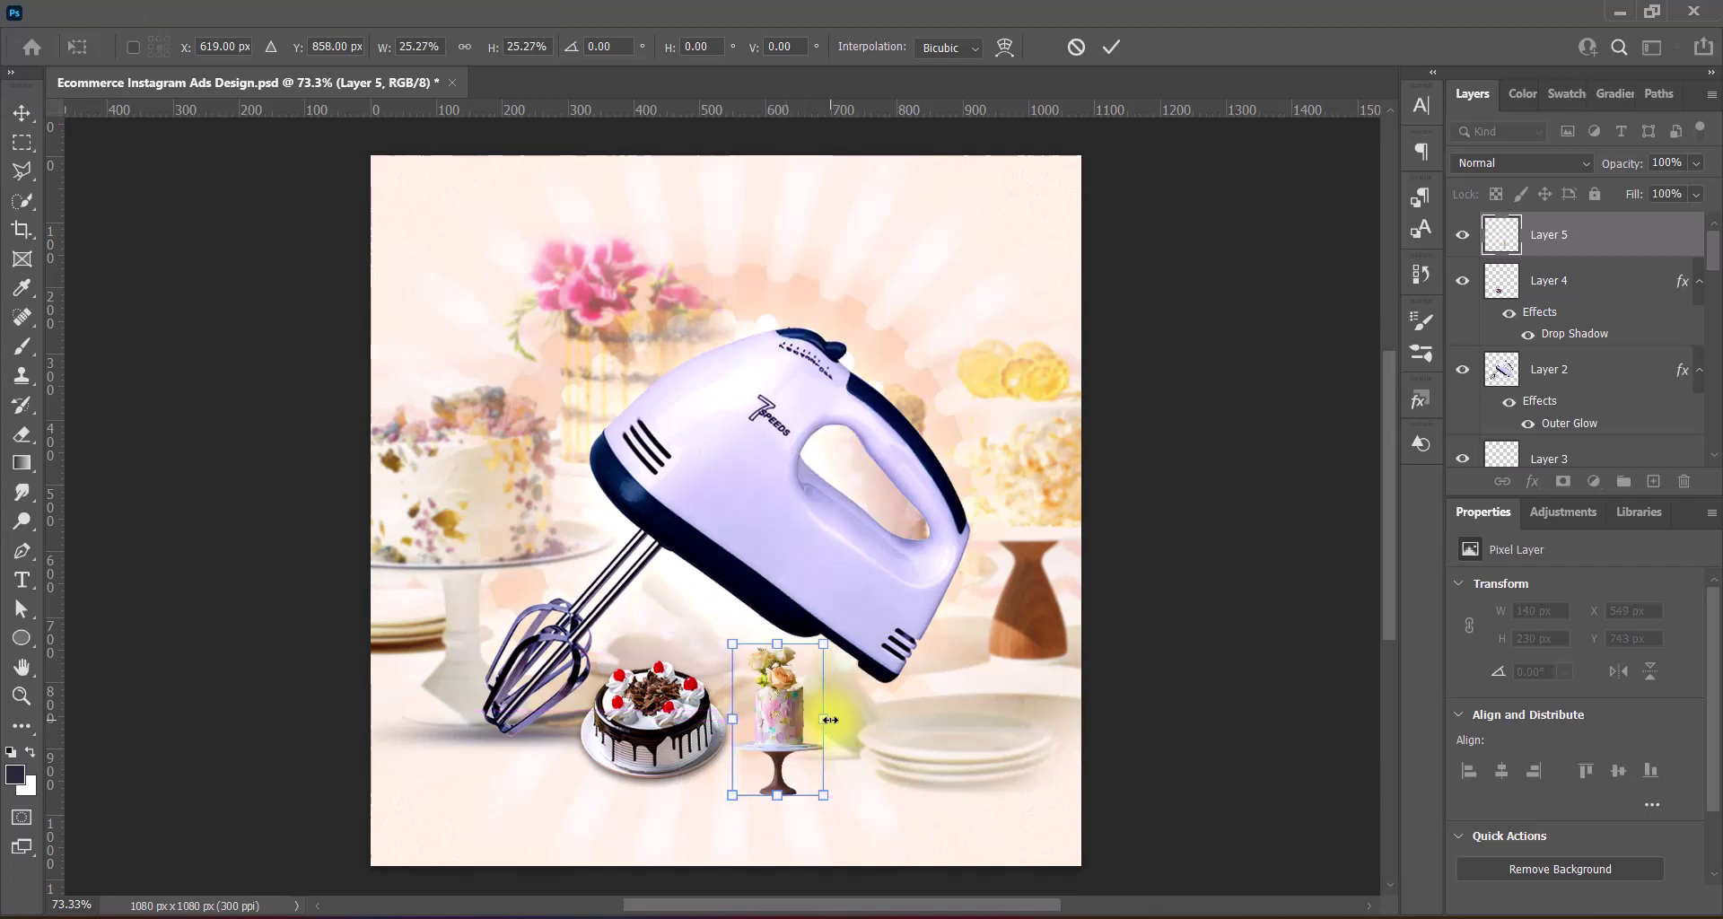
{"action": "key", "text": "Return"}
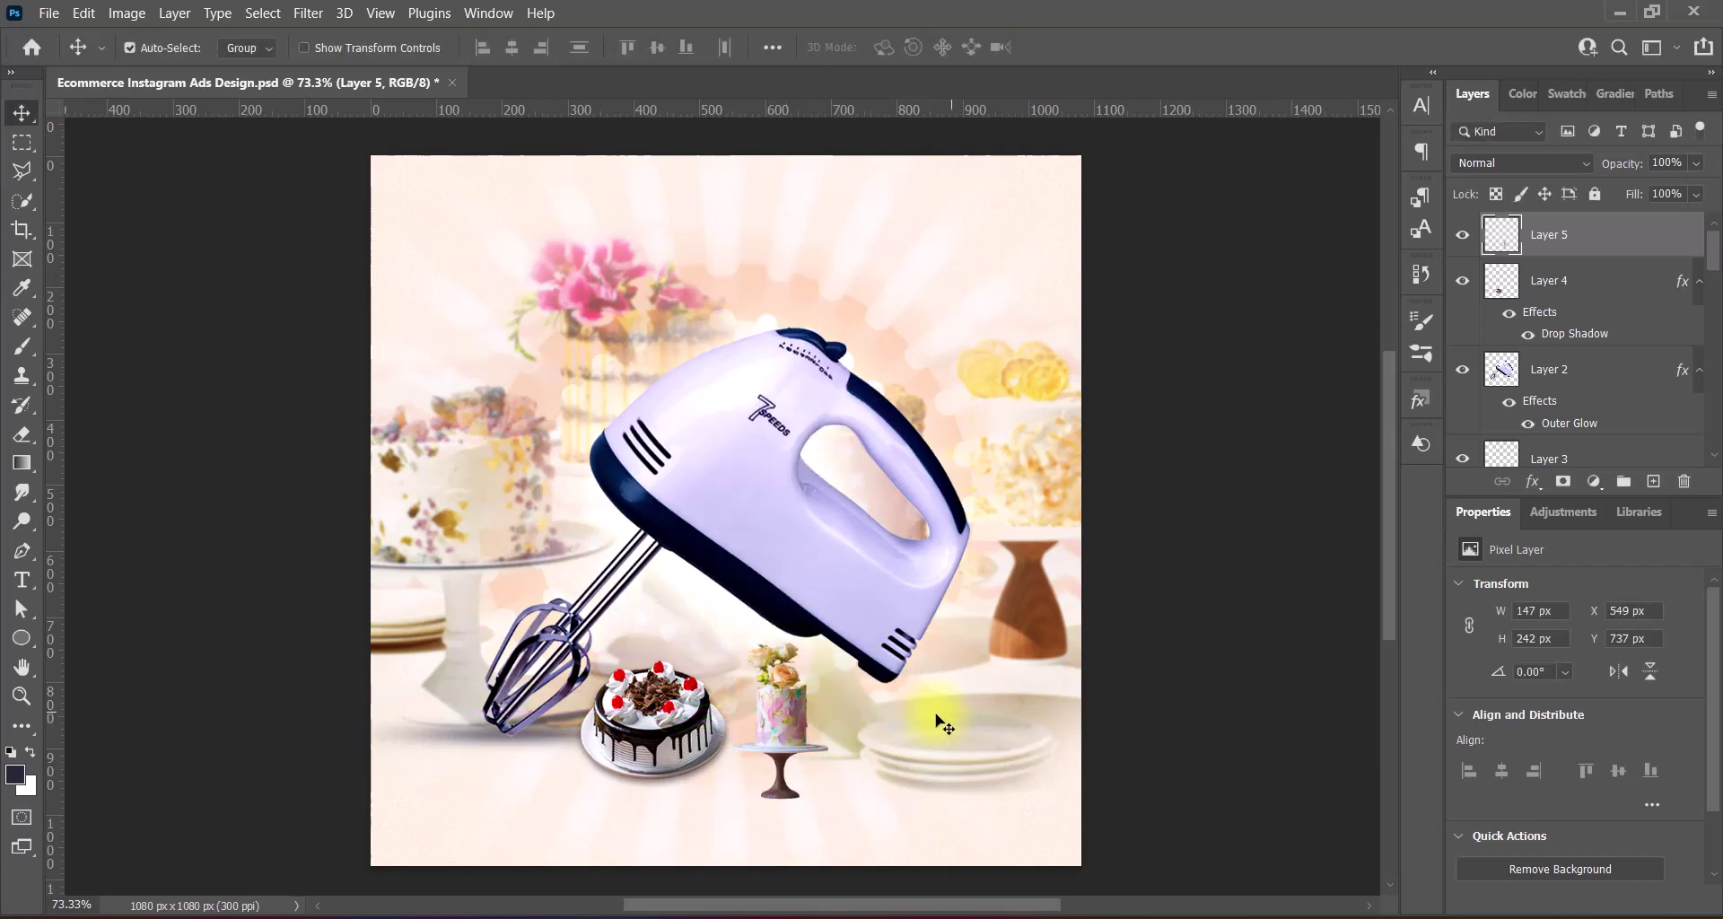
{"action": "left_click", "coordinate": [664, 752]}
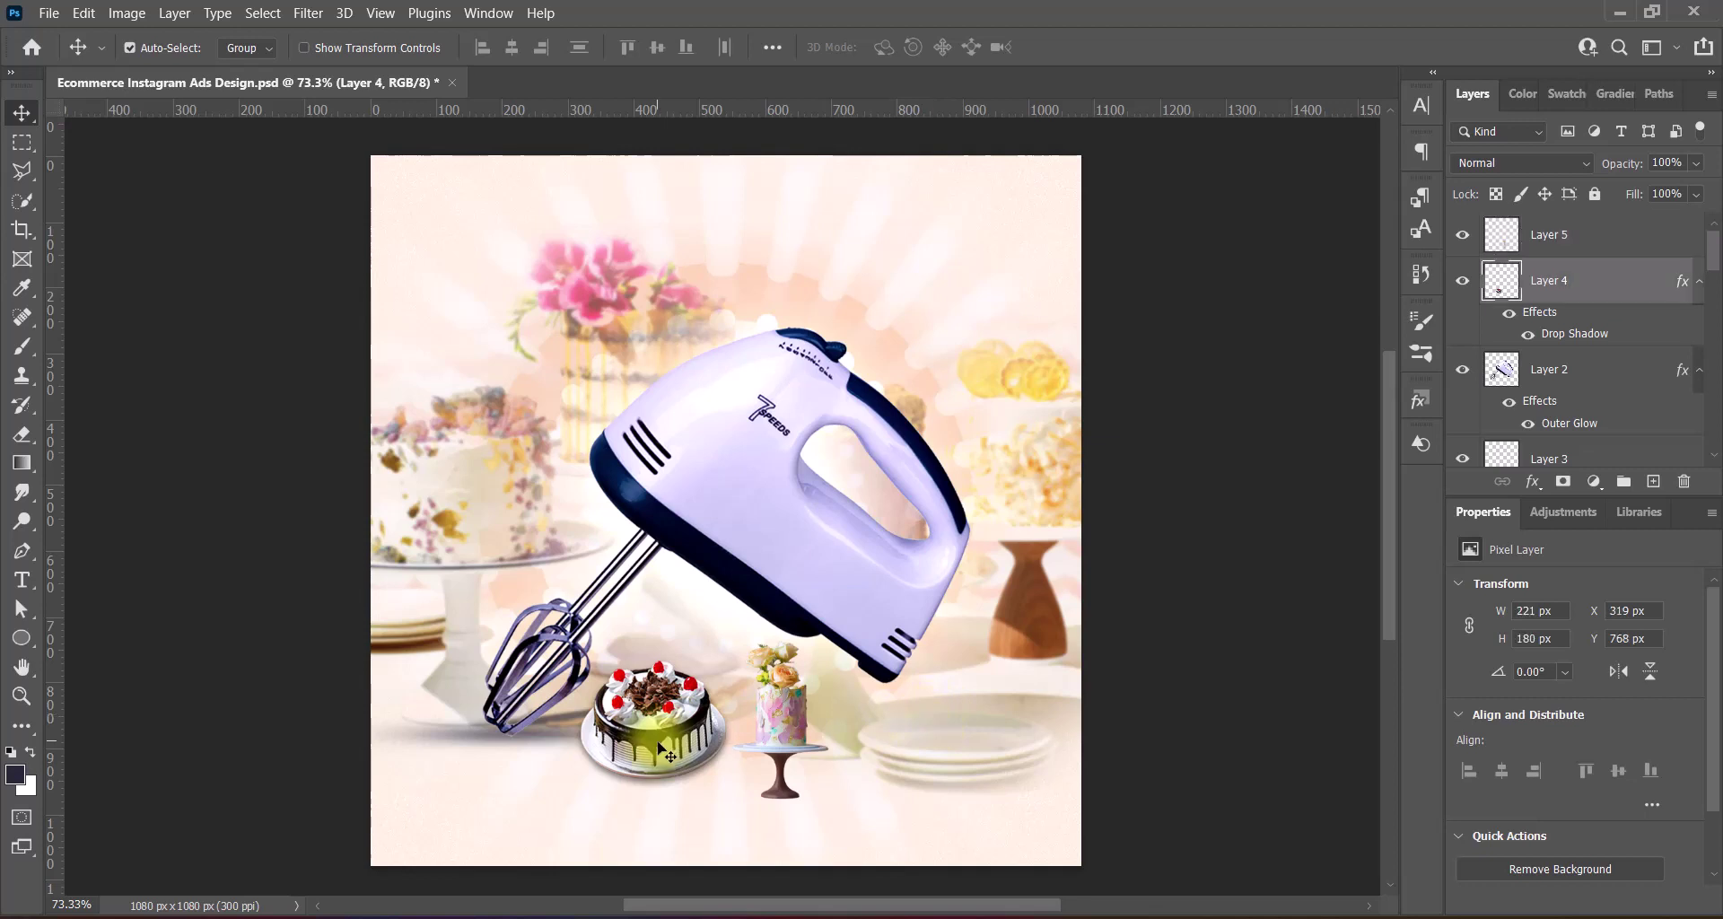
{"action": "left_click_drag", "start_coordinate": [664, 752], "coordinate": [663, 770]}
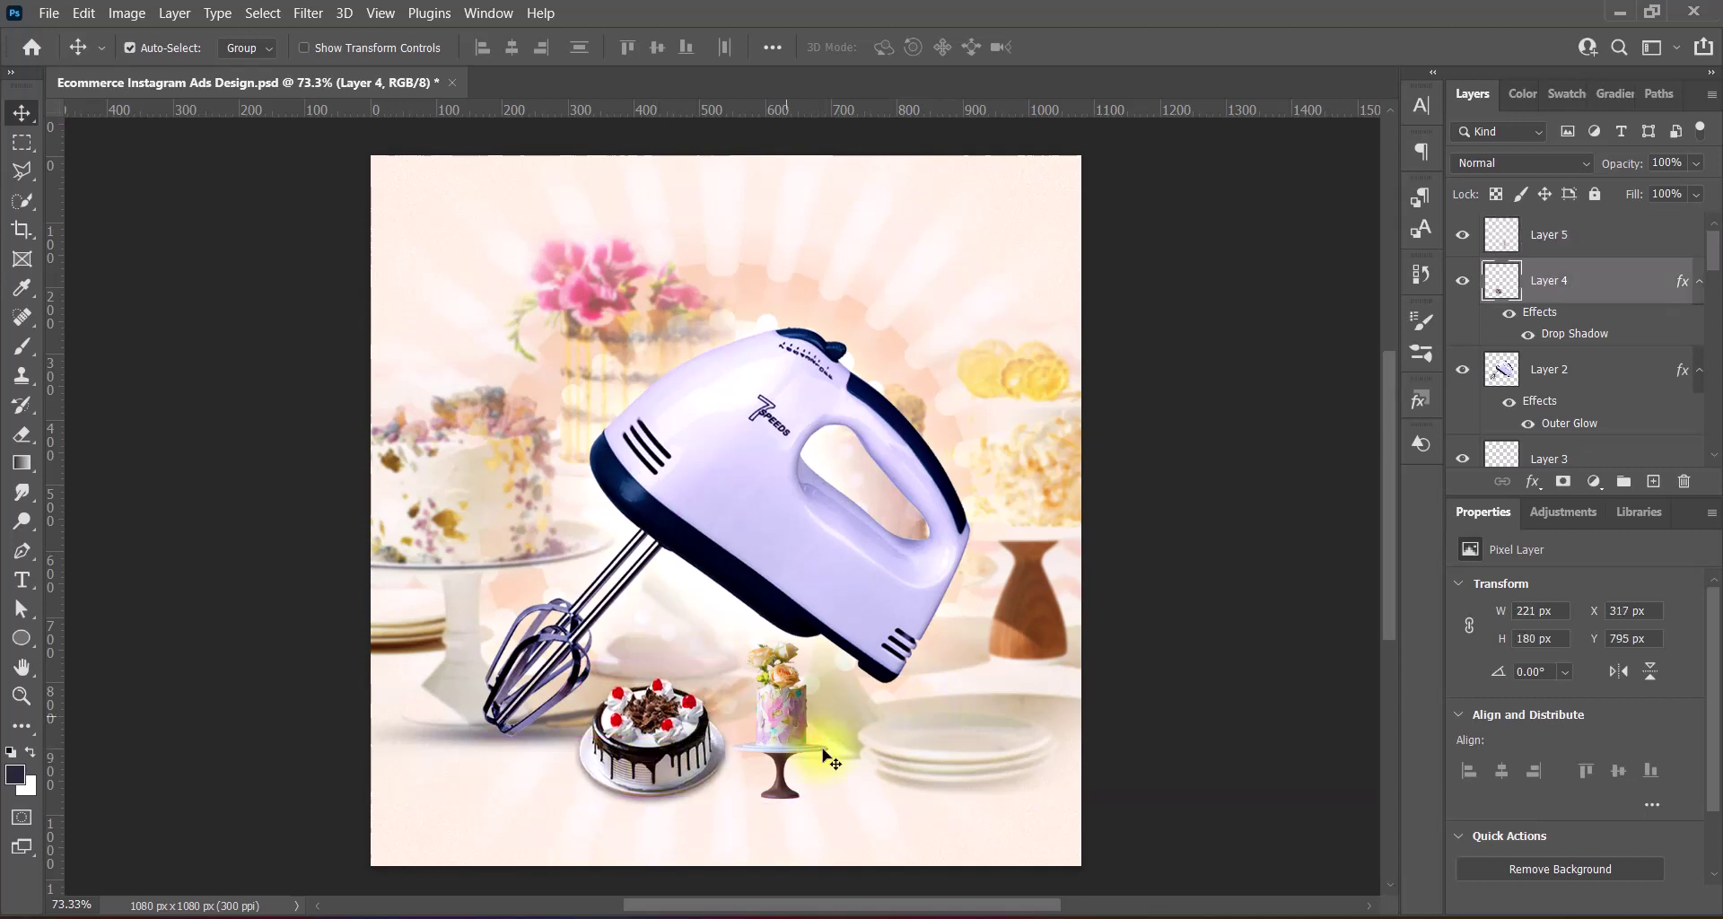
{"action": "left_click_drag", "start_coordinate": [782, 721], "coordinate": [787, 720]}
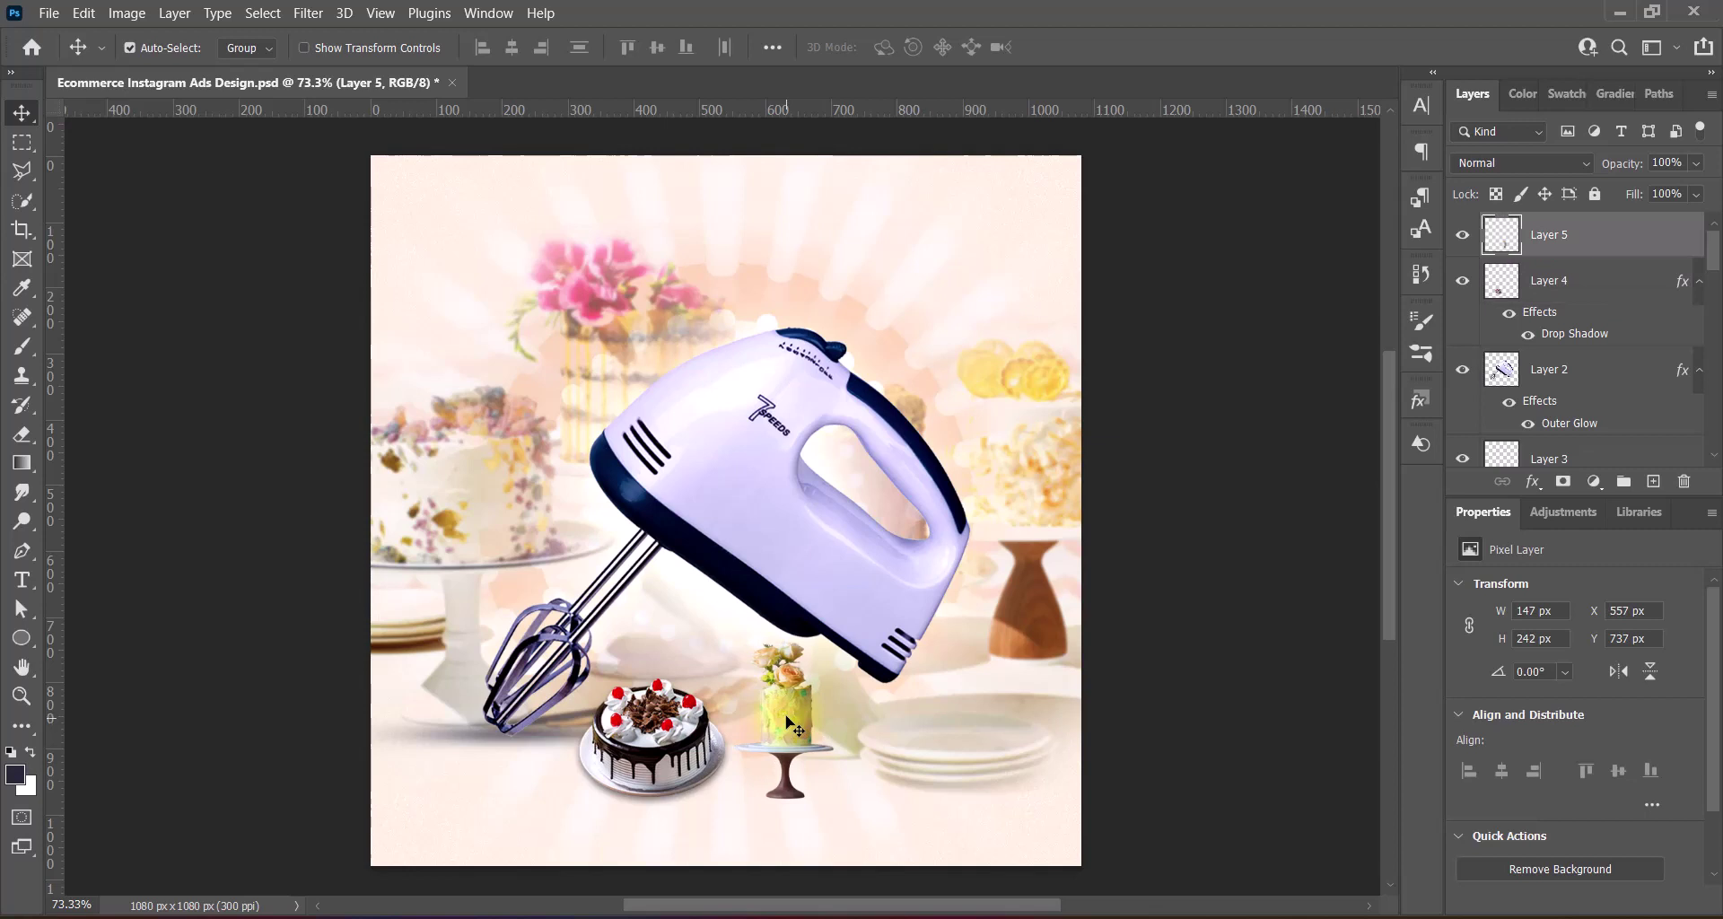
Apply Levels with the Increase Contrast 2 preset
{"action": "left_click", "coordinate": [126, 13]}
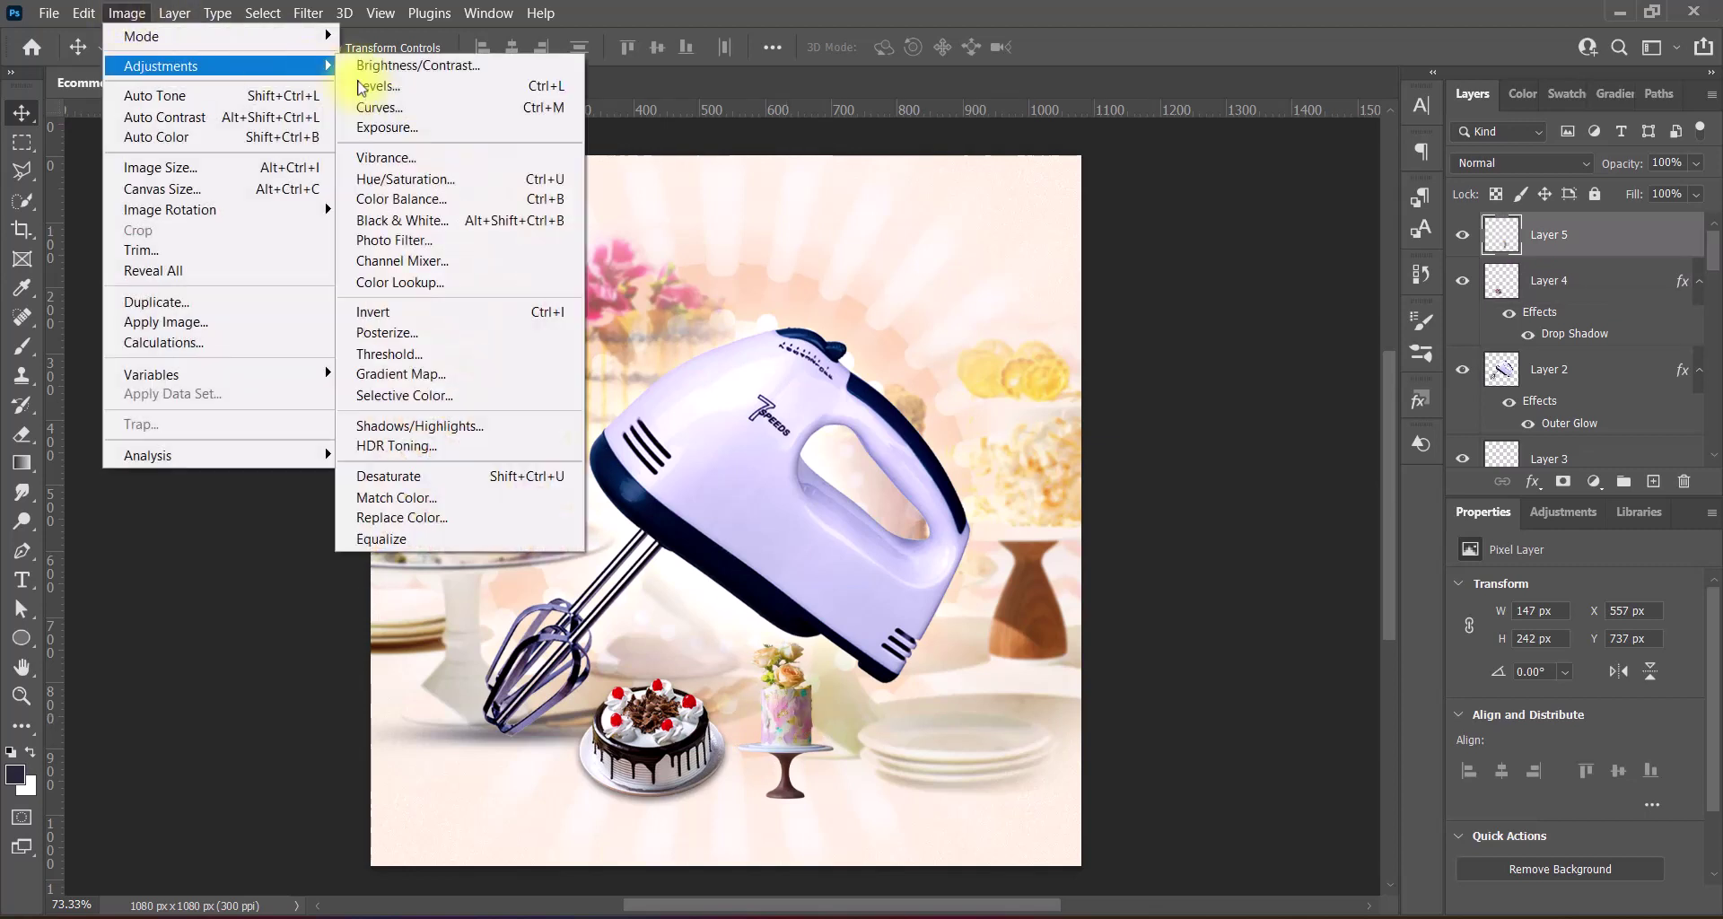
{"action": "left_click", "coordinate": [628, 96]}
{"action": "left_click", "coordinate": [1193, 153]}
{"action": "left_click", "coordinate": [1231, 261]}
{"action": "left_click", "coordinate": [1488, 156]}
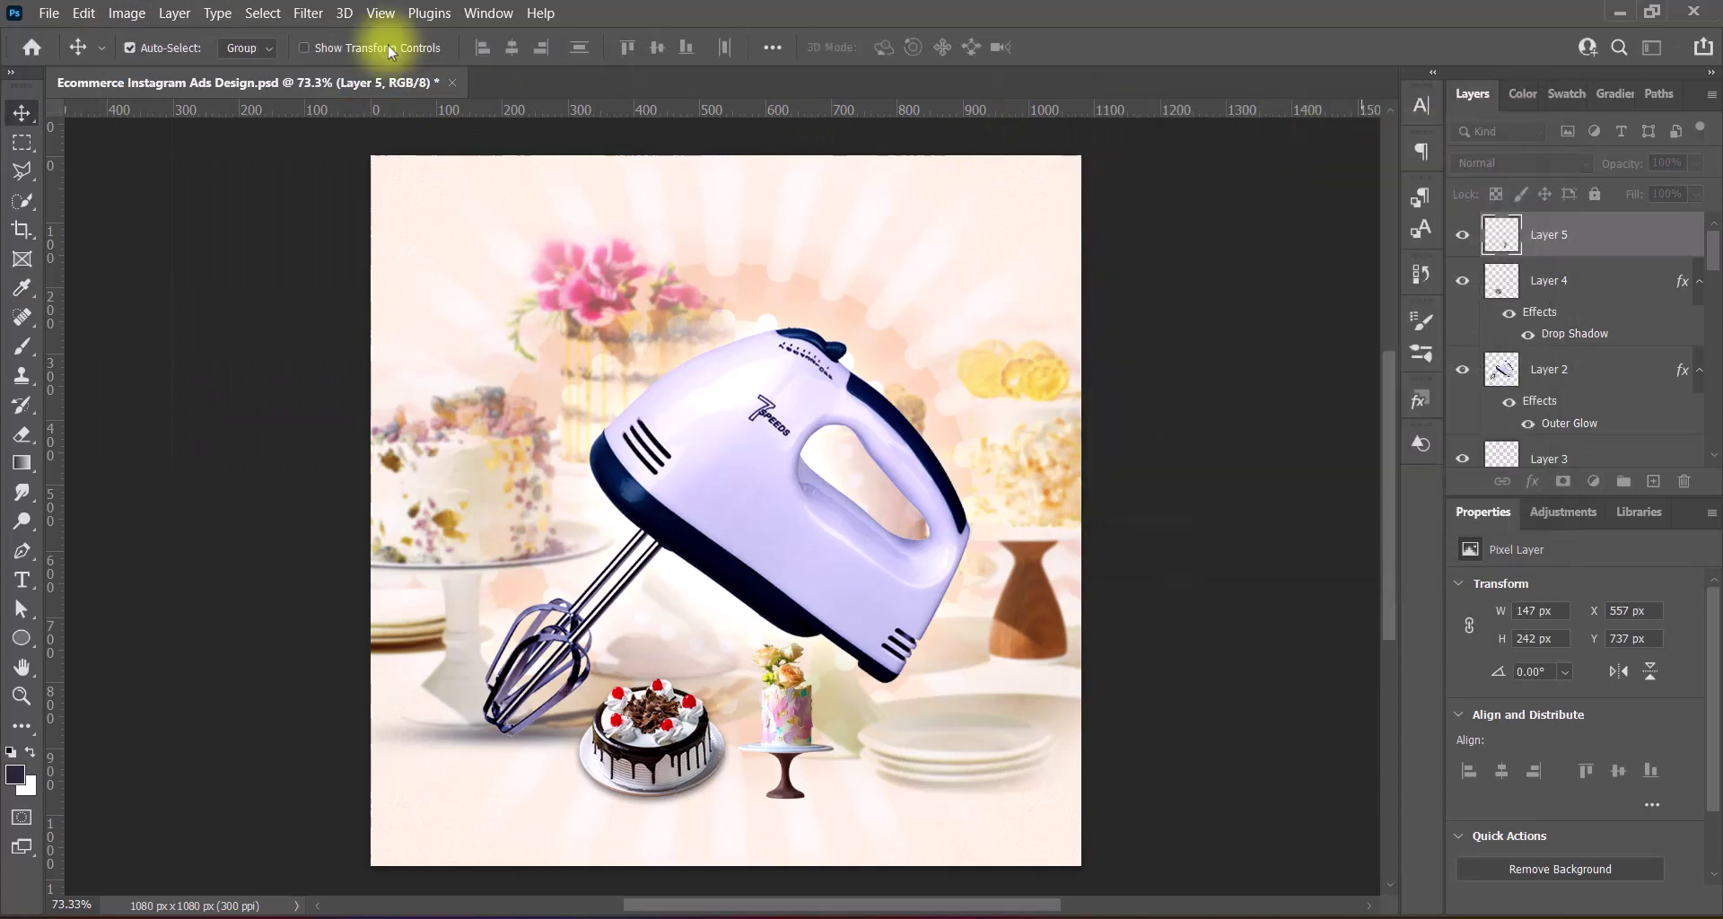
Apply the Red Boost Hue/Saturation preset and move the soft shadow toward the tiered cake
{"action": "left_click", "coordinate": [127, 13]}
{"action": "left_click", "coordinate": [426, 182]}
{"action": "left_click", "coordinate": [1224, 110]}
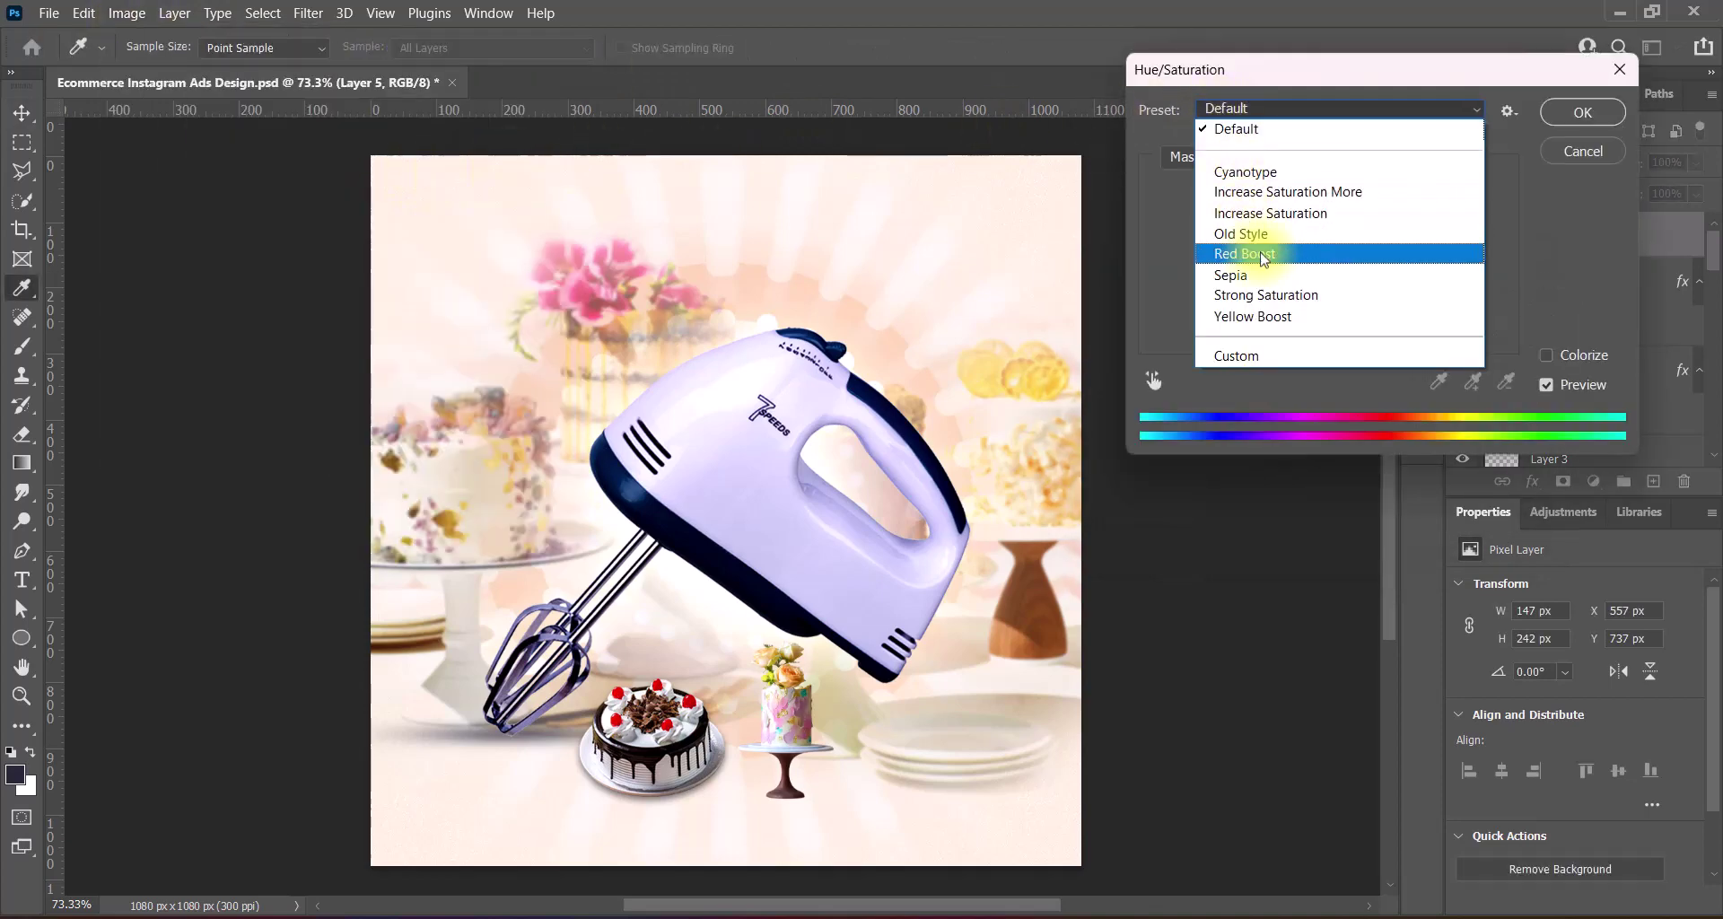
{"action": "left_click", "coordinate": [1256, 254]}
{"action": "left_click", "coordinate": [1563, 112]}
{"action": "key", "text": "v"}
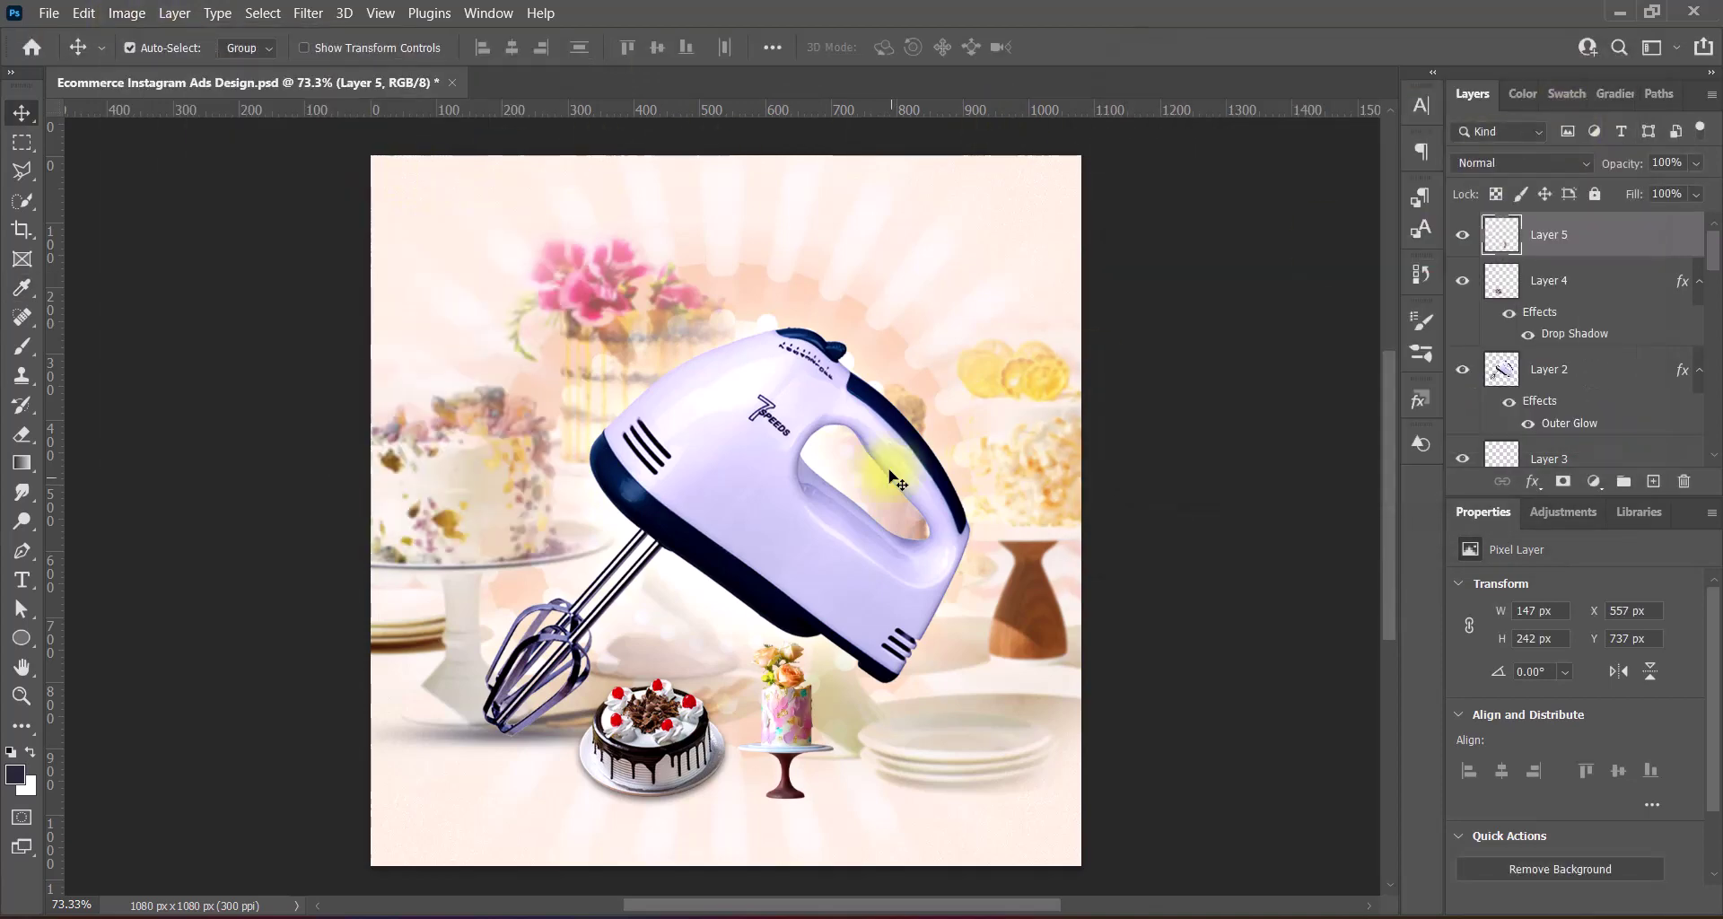
{"action": "mouse_move", "coordinate": [484, 722]}
{"action": "left_mouse_down"}
{"action": "mouse_move", "coordinate": [691, 813]}
{"action": "mouse_move", "coordinate": [769, 796]}
{"action": "left_mouse_up"}
Duplicate the soft shadow and shrink the copy beneath the tiered cake's stand
{"action": "key", "text": "ctrl+j"}
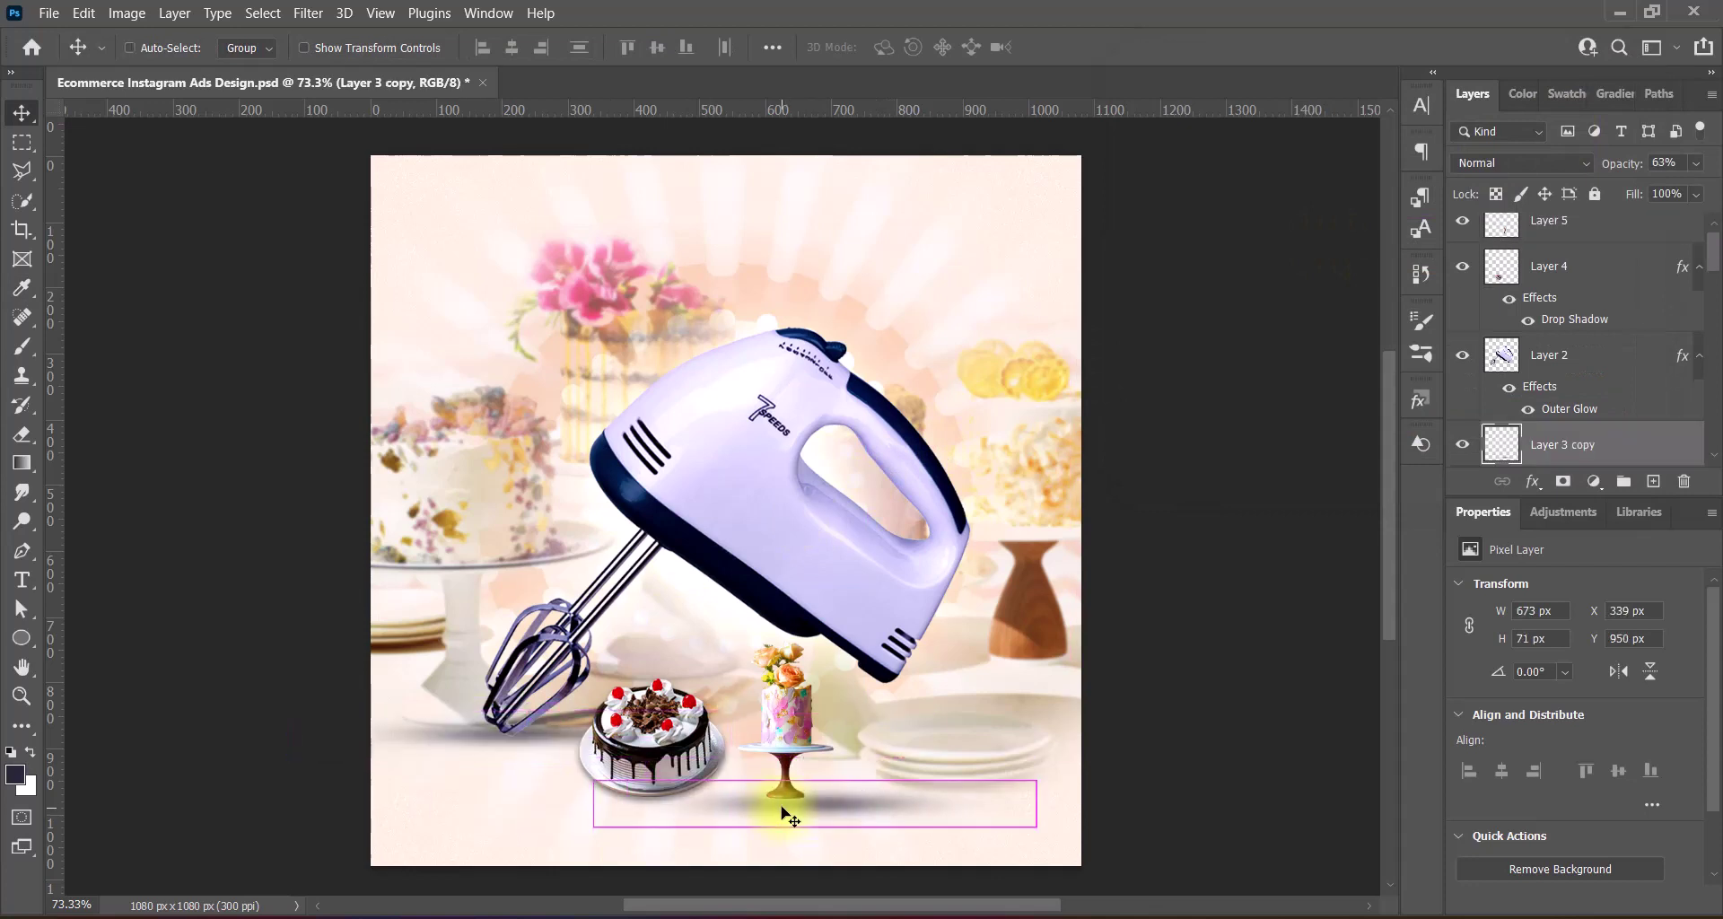
{"action": "key", "text": "ctrl+t"}
{"action": "left_click_drag", "start_coordinate": [1036, 803], "coordinate": [831, 787]}
{"action": "left_click_drag", "start_coordinate": [720, 796], "coordinate": [795, 798]}
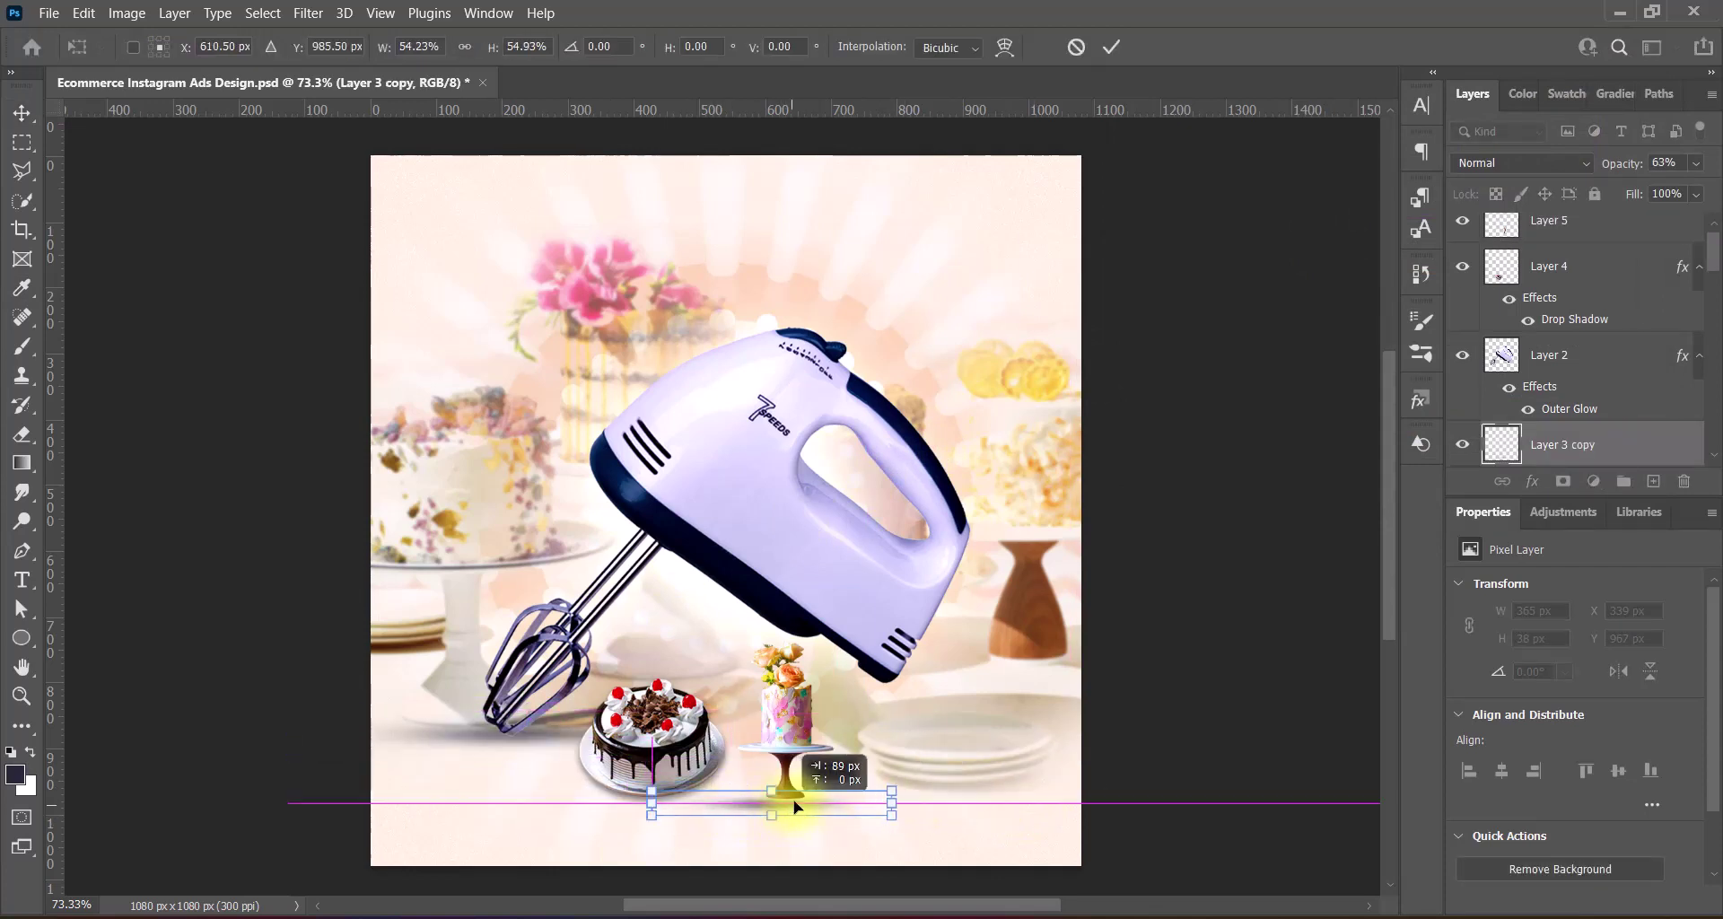
{"action": "key", "text": "Return"}
{"action": "key", "text": "Up"}
{"action": "key", "text": "Up"}
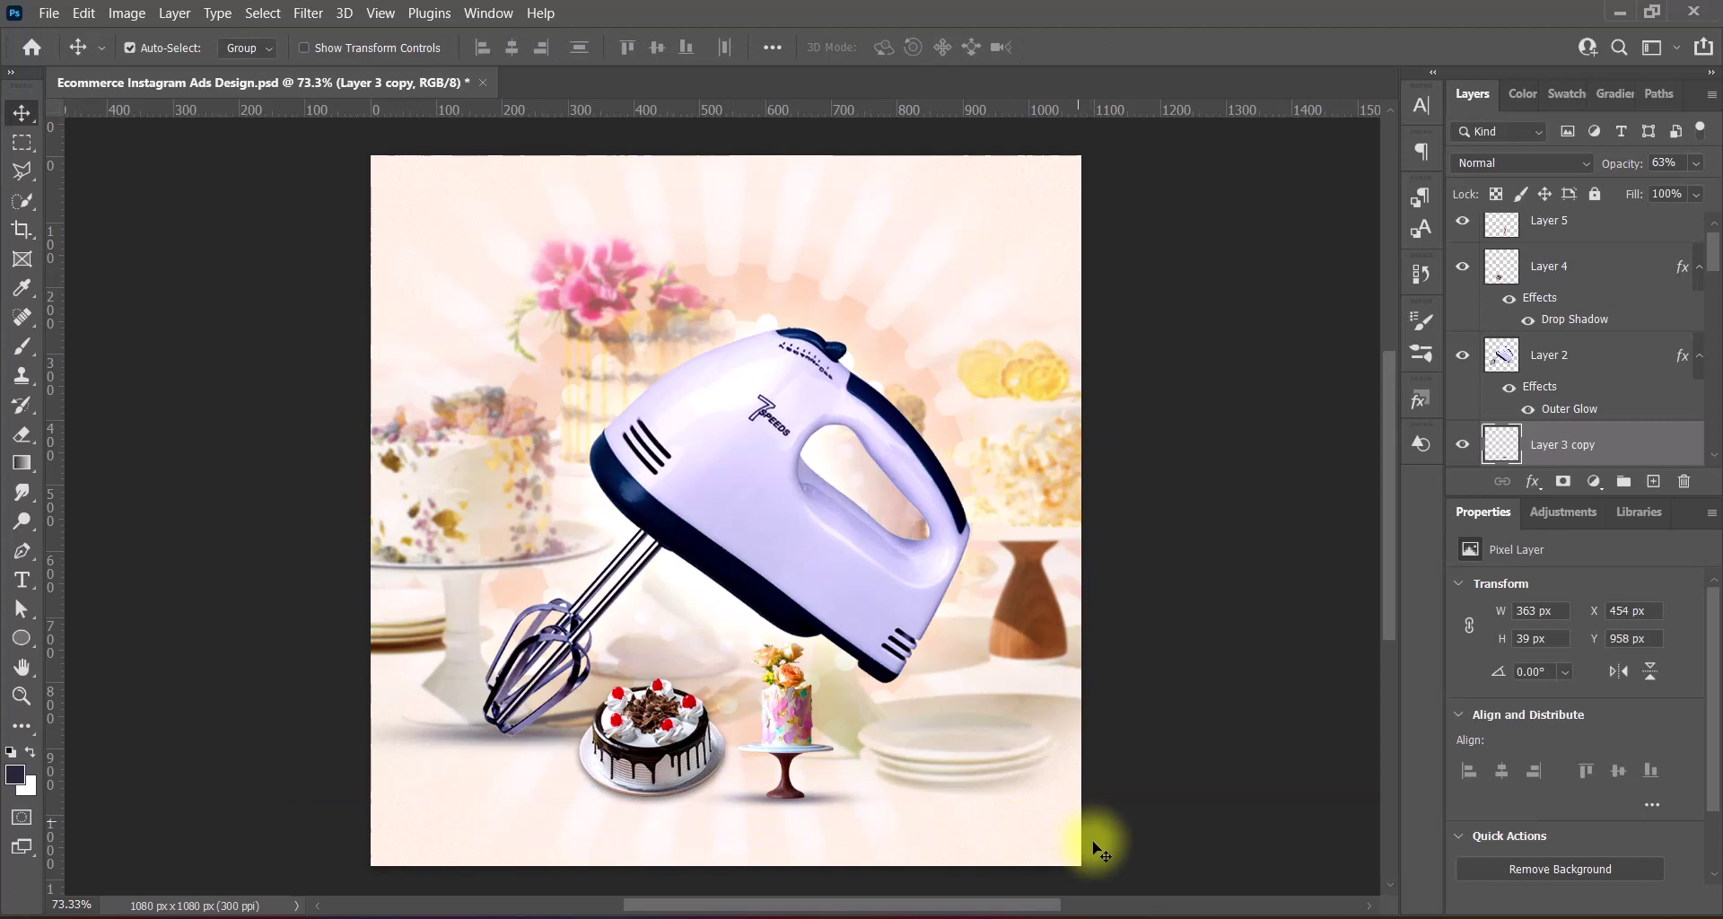
{"action": "key", "text": "Up"}
{"action": "key", "text": "Up"}
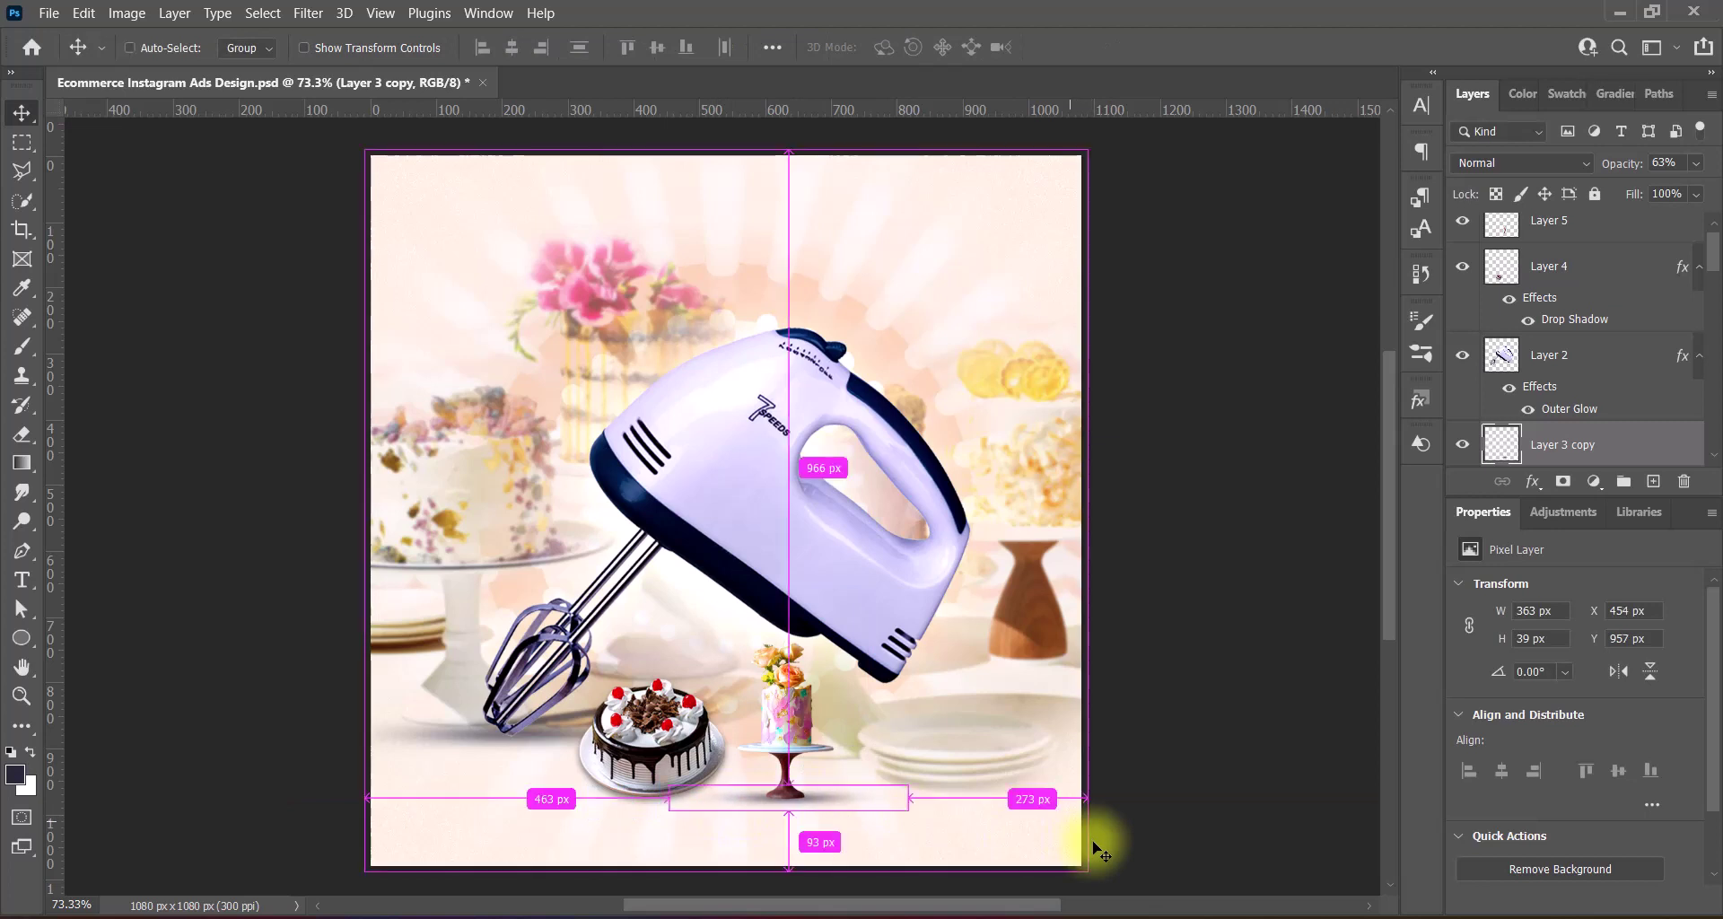
Narrow the shadow copy to 320 px wide under the cake stand
{"action": "key", "text": "ctrl+t"}
{"action": "left_click_drag", "start_coordinate": [667, 797], "coordinate": [680, 796]}
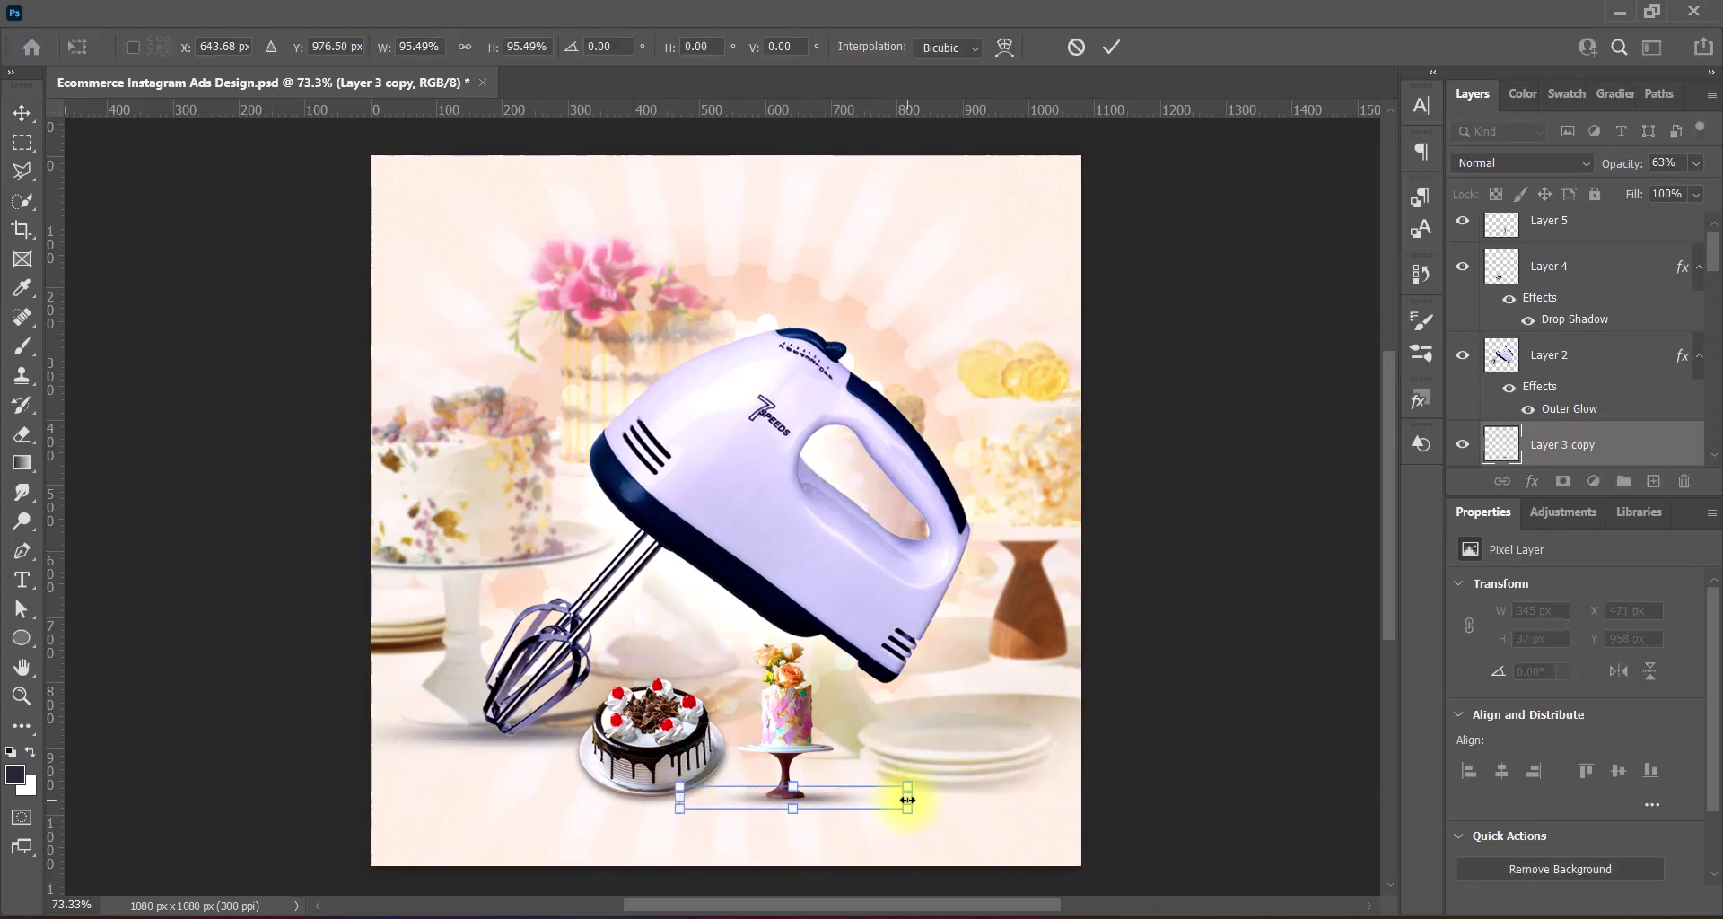
{"action": "left_click_drag", "start_coordinate": [907, 797], "coordinate": [889, 795]}
{"action": "double_click", "coordinate": [807, 796]}
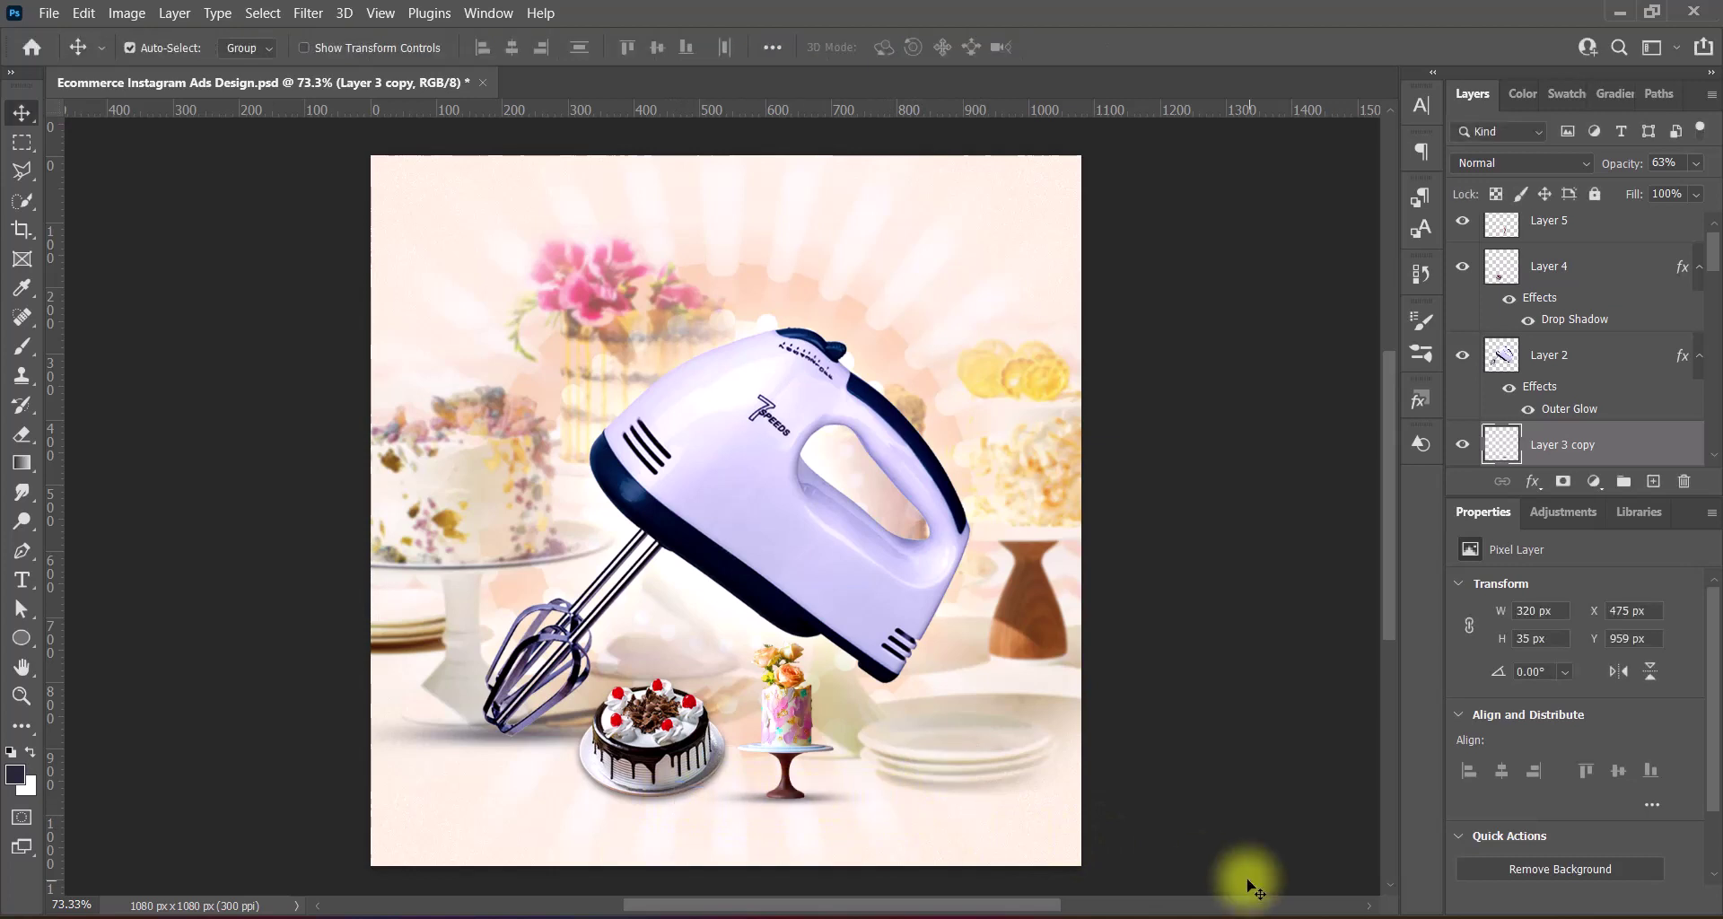
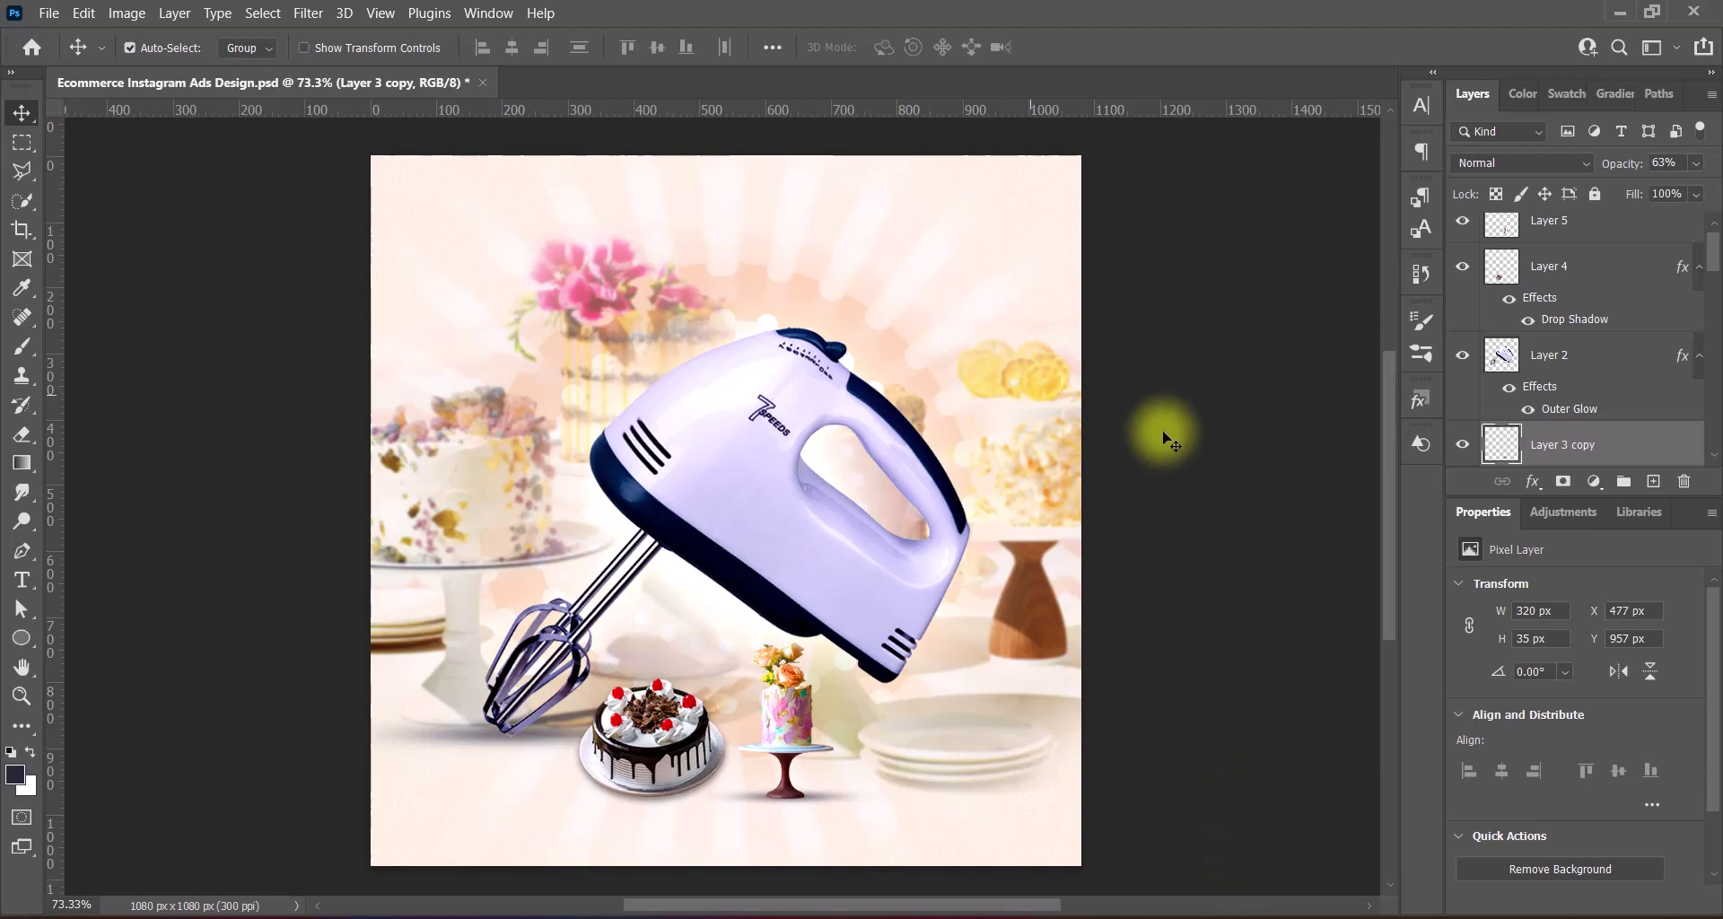
Scale the hand mixer layer up slightly, to about 101.5%
{"action": "key", "text": "ctrl+s"}
{"action": "left_click", "coordinate": [853, 431]}
{"action": "key", "text": "ctrl+t"}
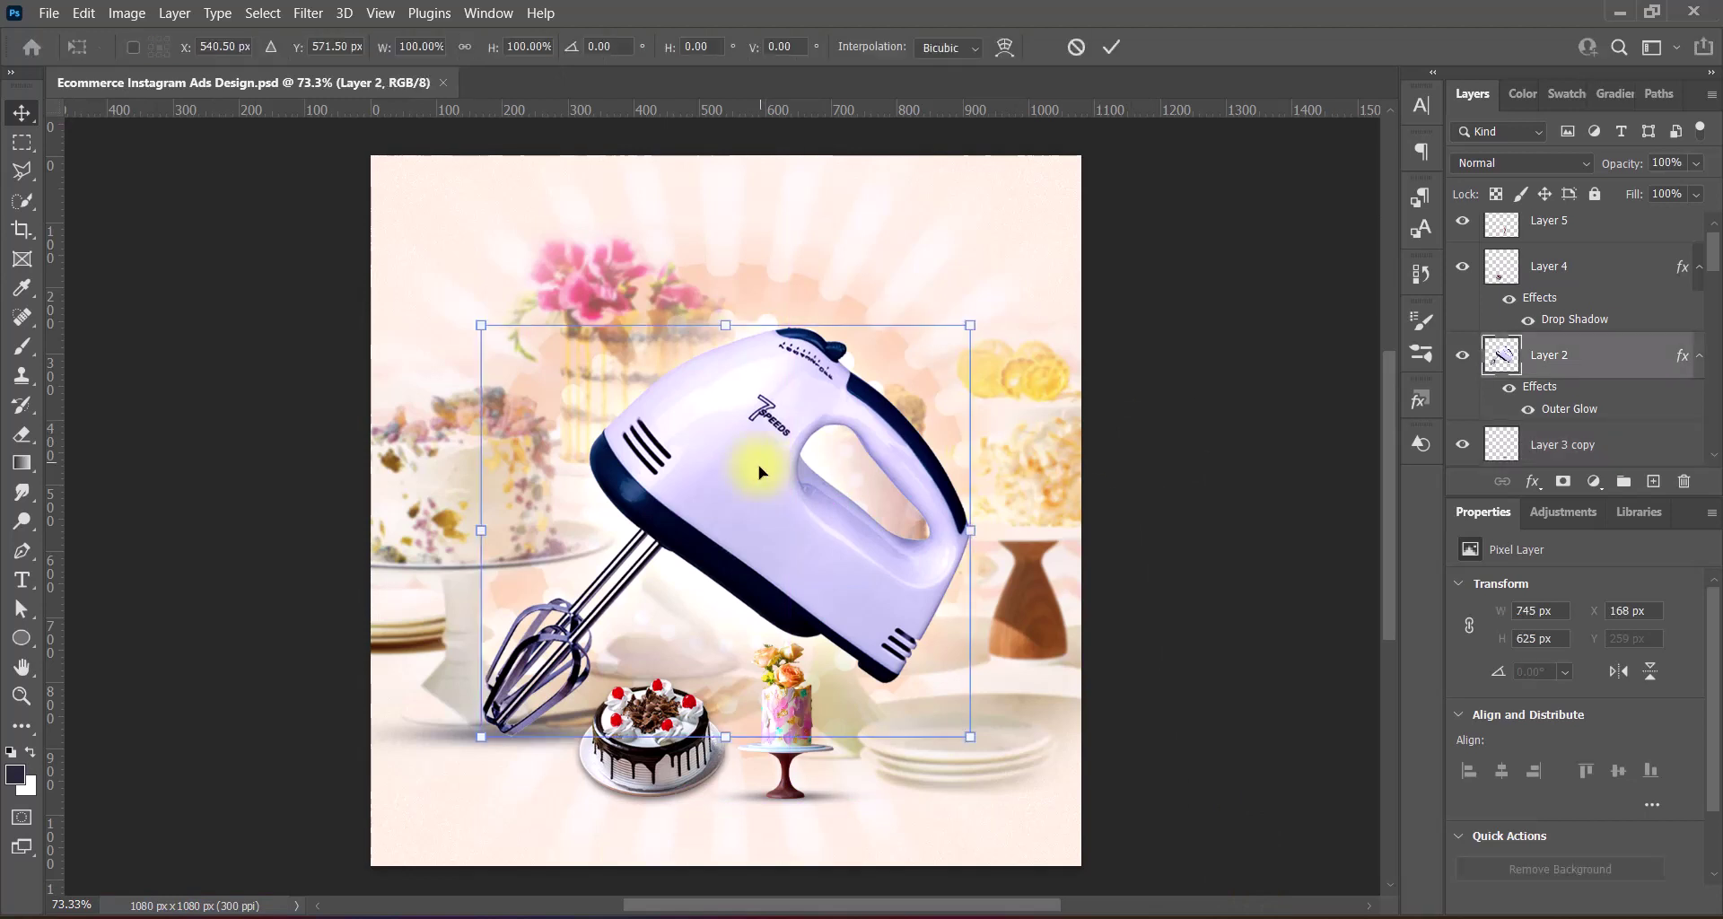
{"action": "left_click_drag", "start_coordinate": [720, 320], "coordinate": [721, 324]}
{"action": "key", "text": "Return"}
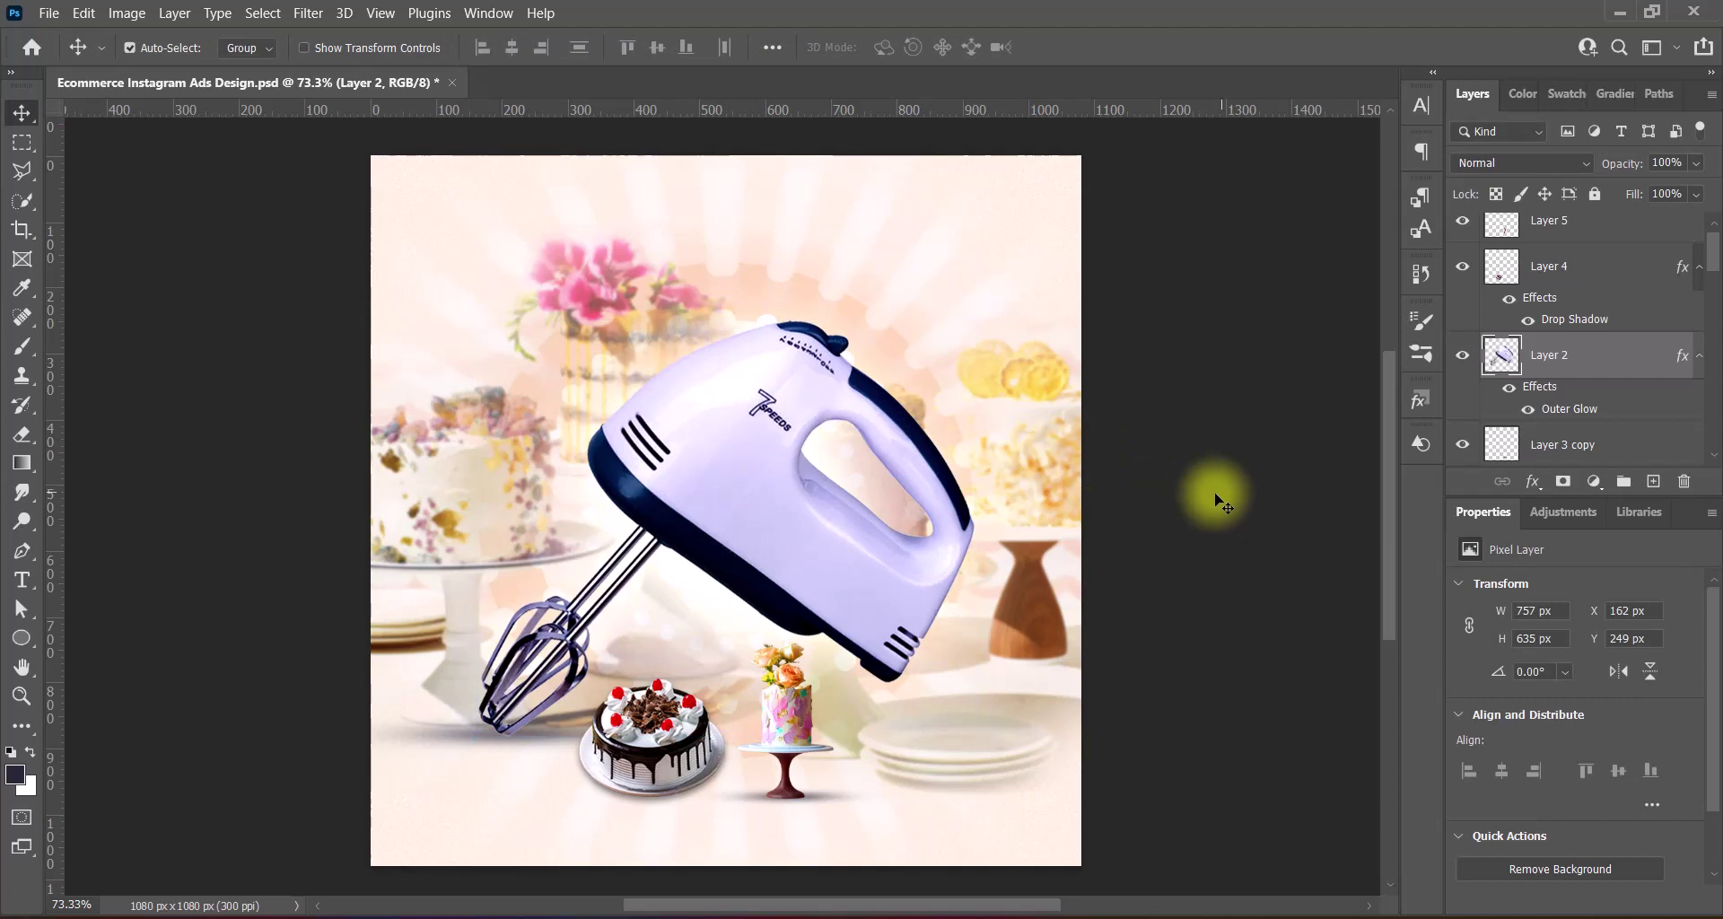
Nudge the mixer down one pixel, save, and add an empty layer on top
{"action": "key", "text": "ctrl+s"}
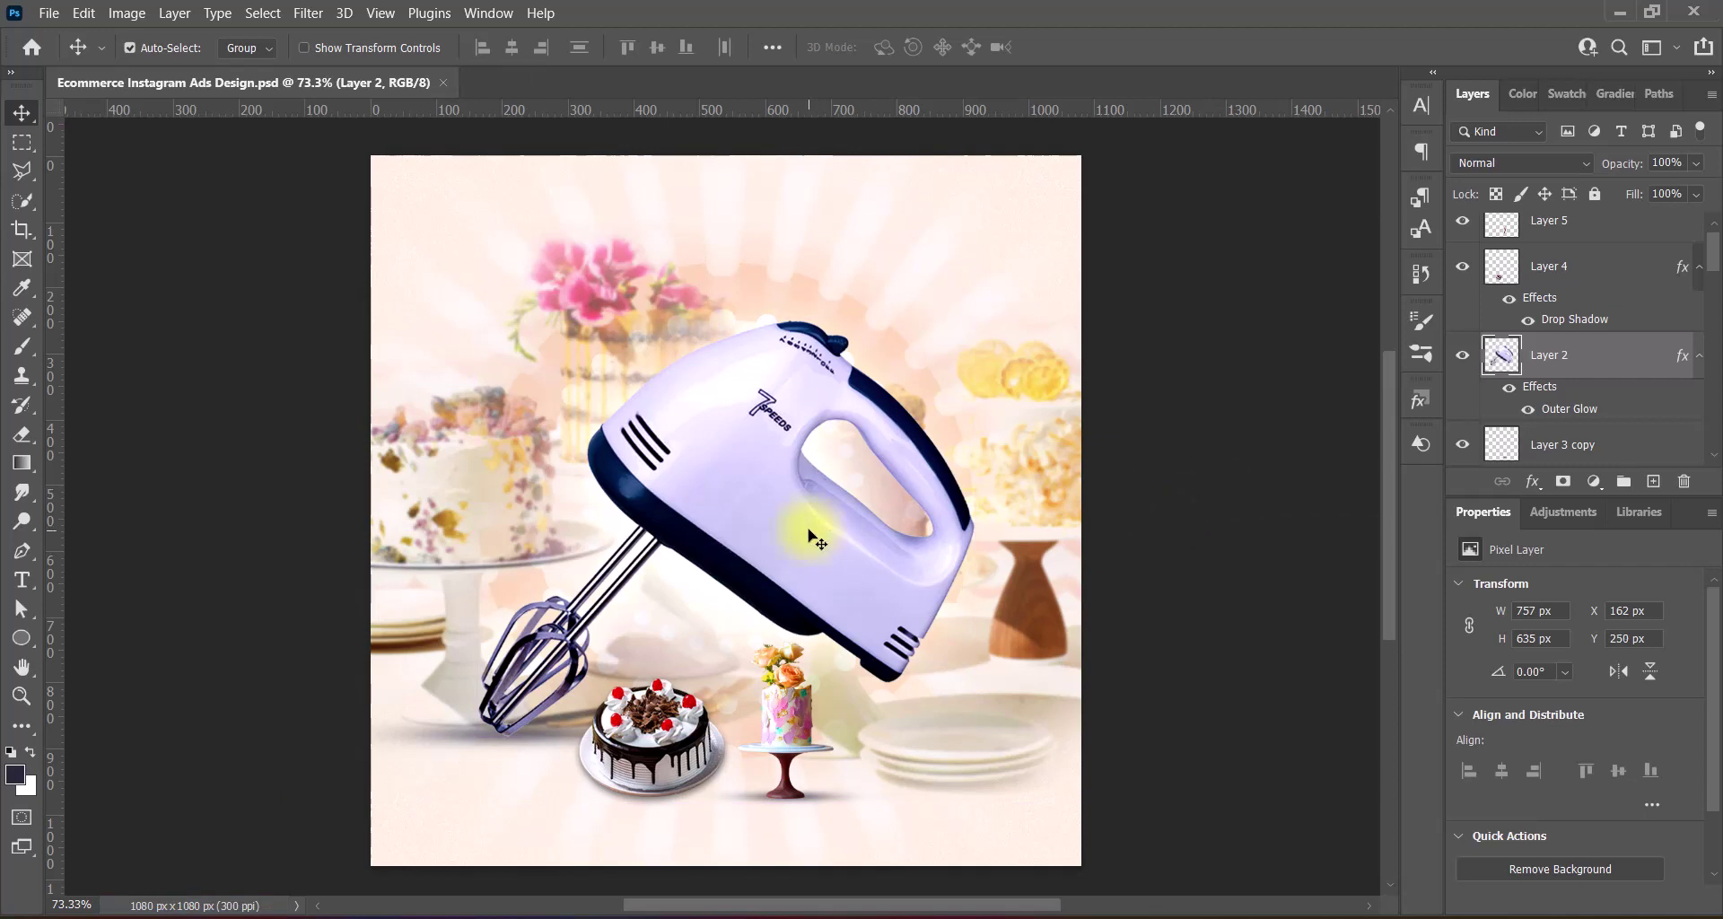
{"action": "key", "text": "Down"}
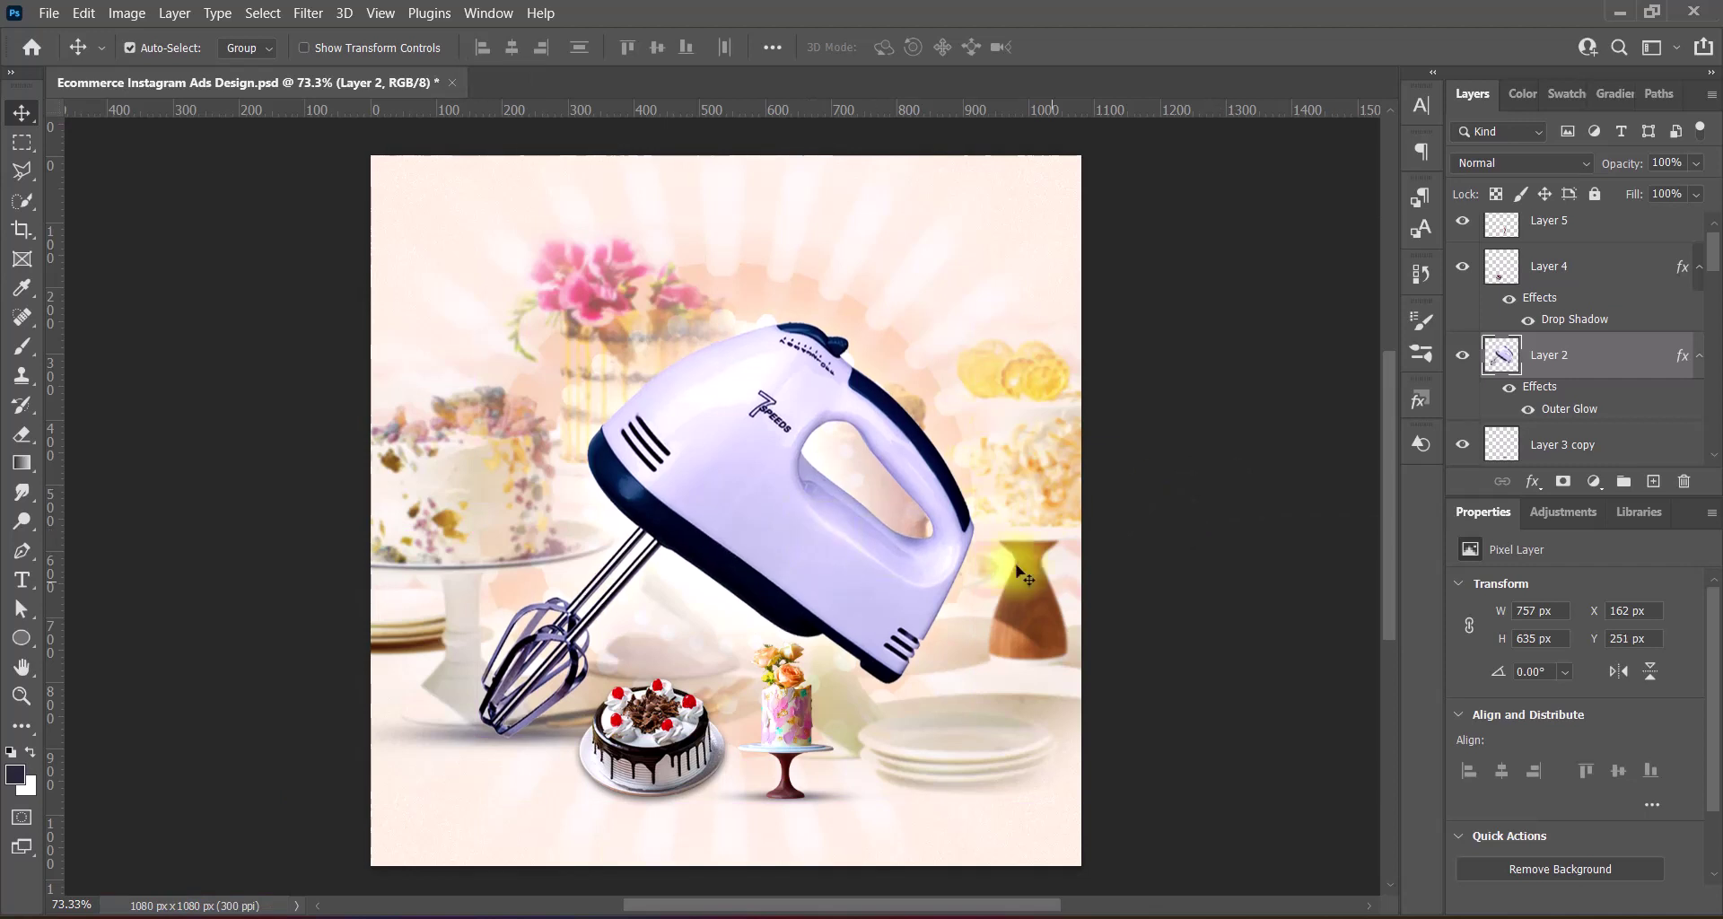
{"action": "left_click", "coordinate": [1166, 588]}
{"action": "key", "text": "ctrl+s"}
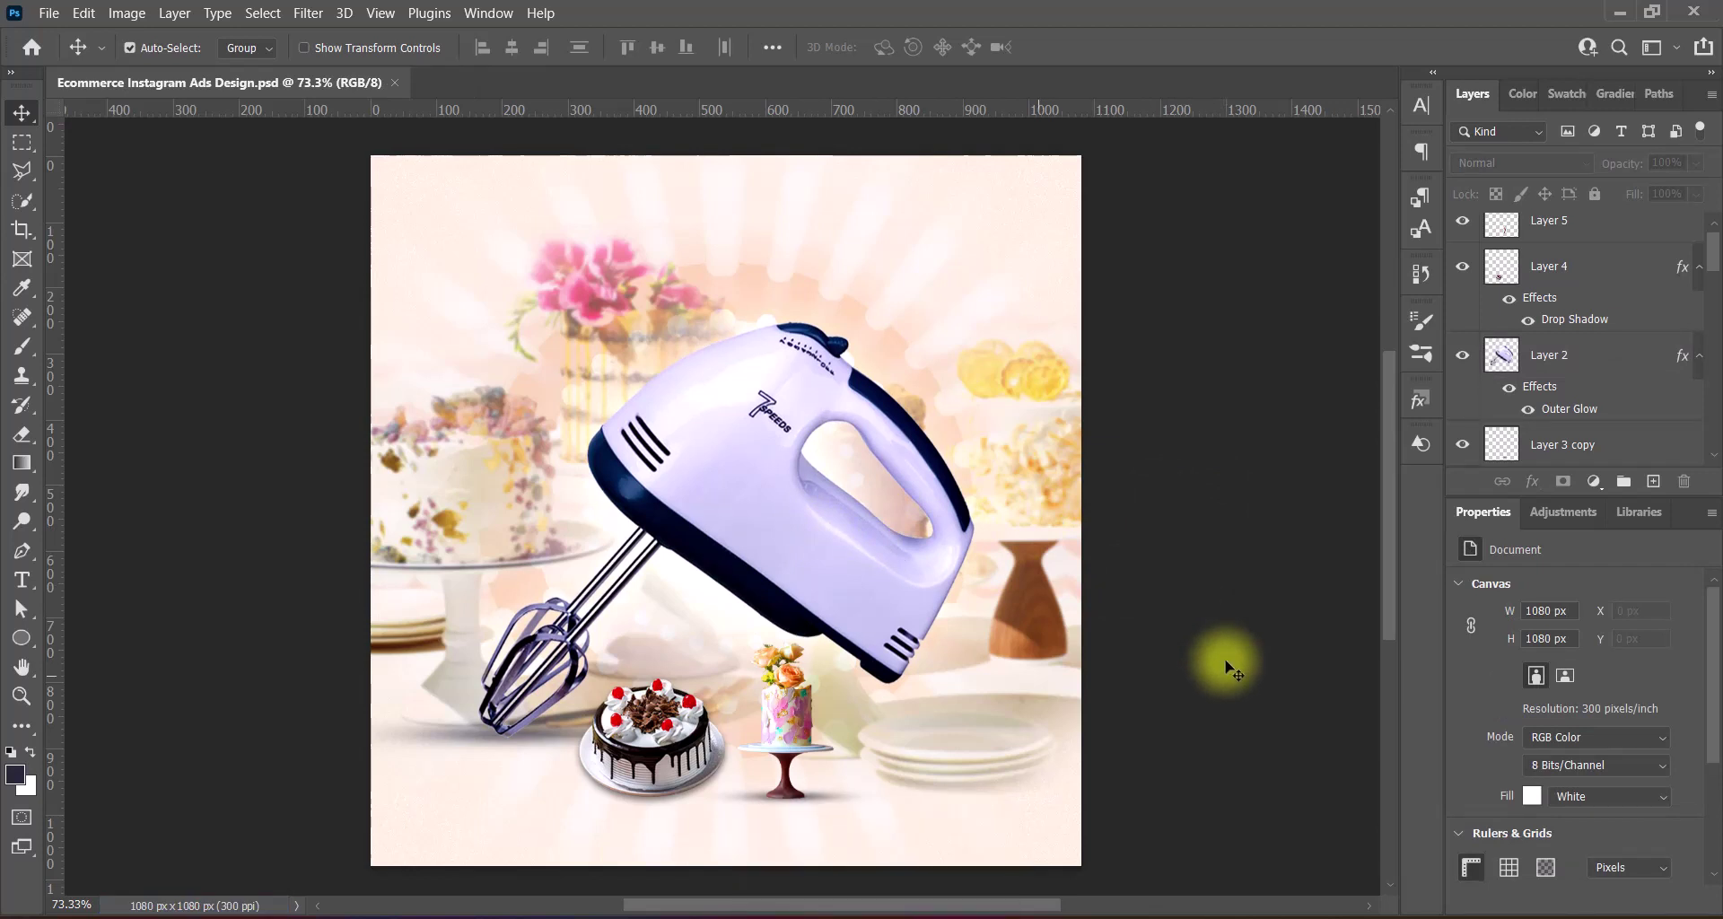
{"action": "left_click", "coordinate": [1588, 223]}
Add the faux-bold headline 'Bake Like a Pro, Effortlessly!' at 12 pt
{"action": "left_click", "coordinate": [1653, 481]}
{"action": "left_click", "coordinate": [22, 579]}
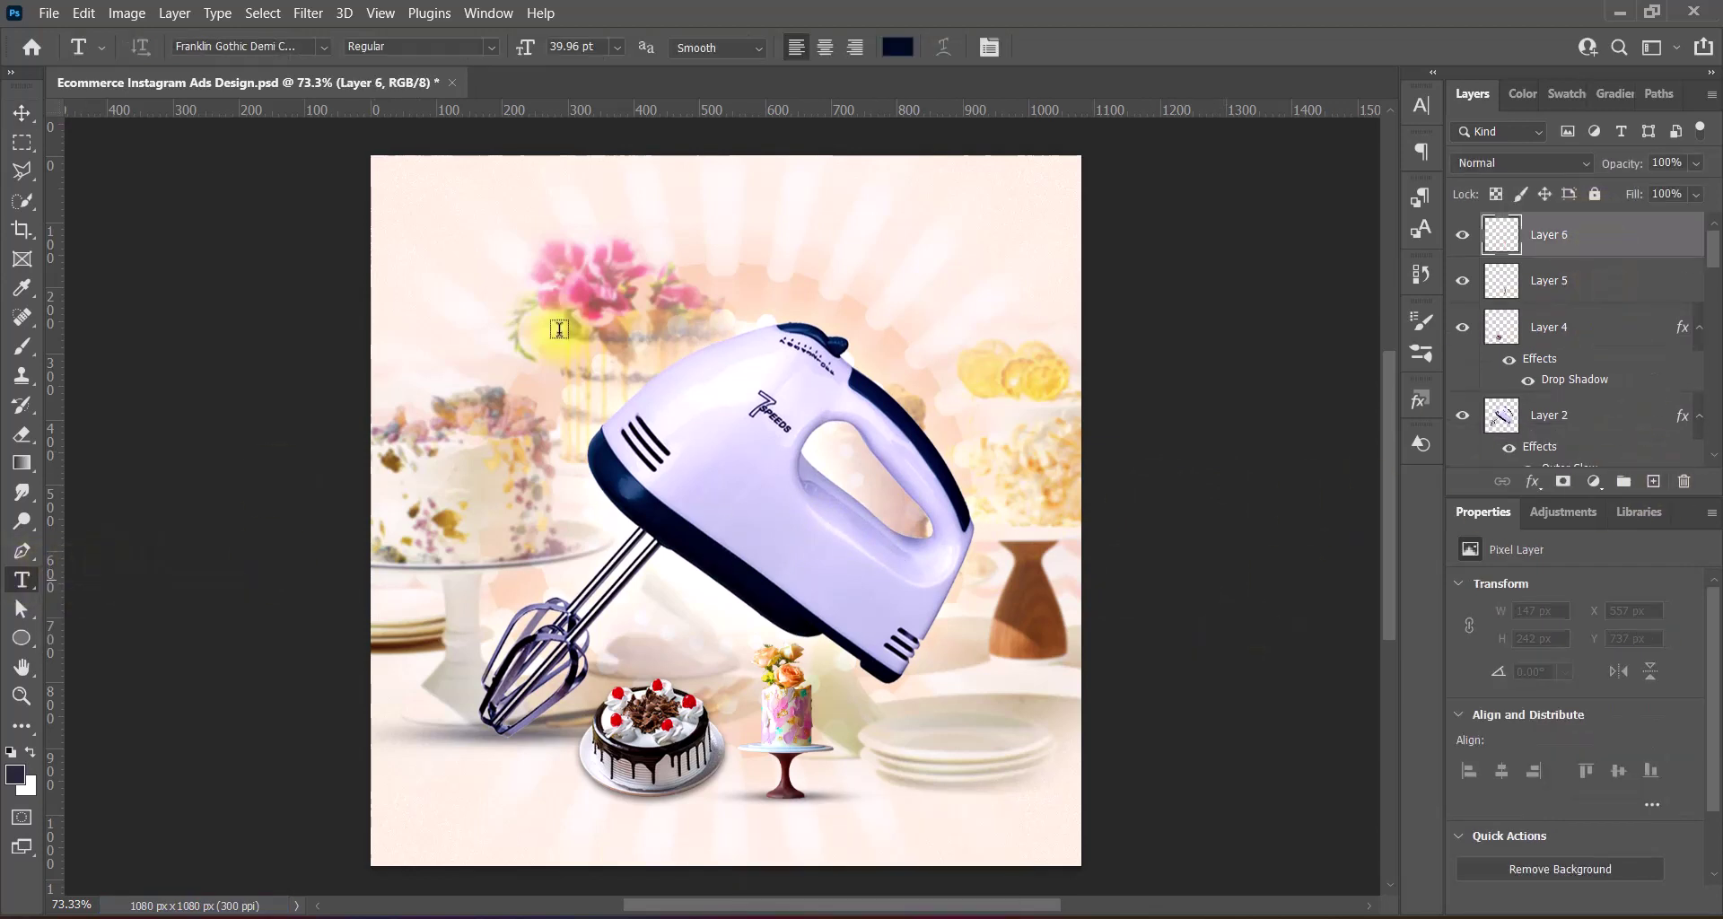
{"action": "left_click", "coordinate": [859, 218]}
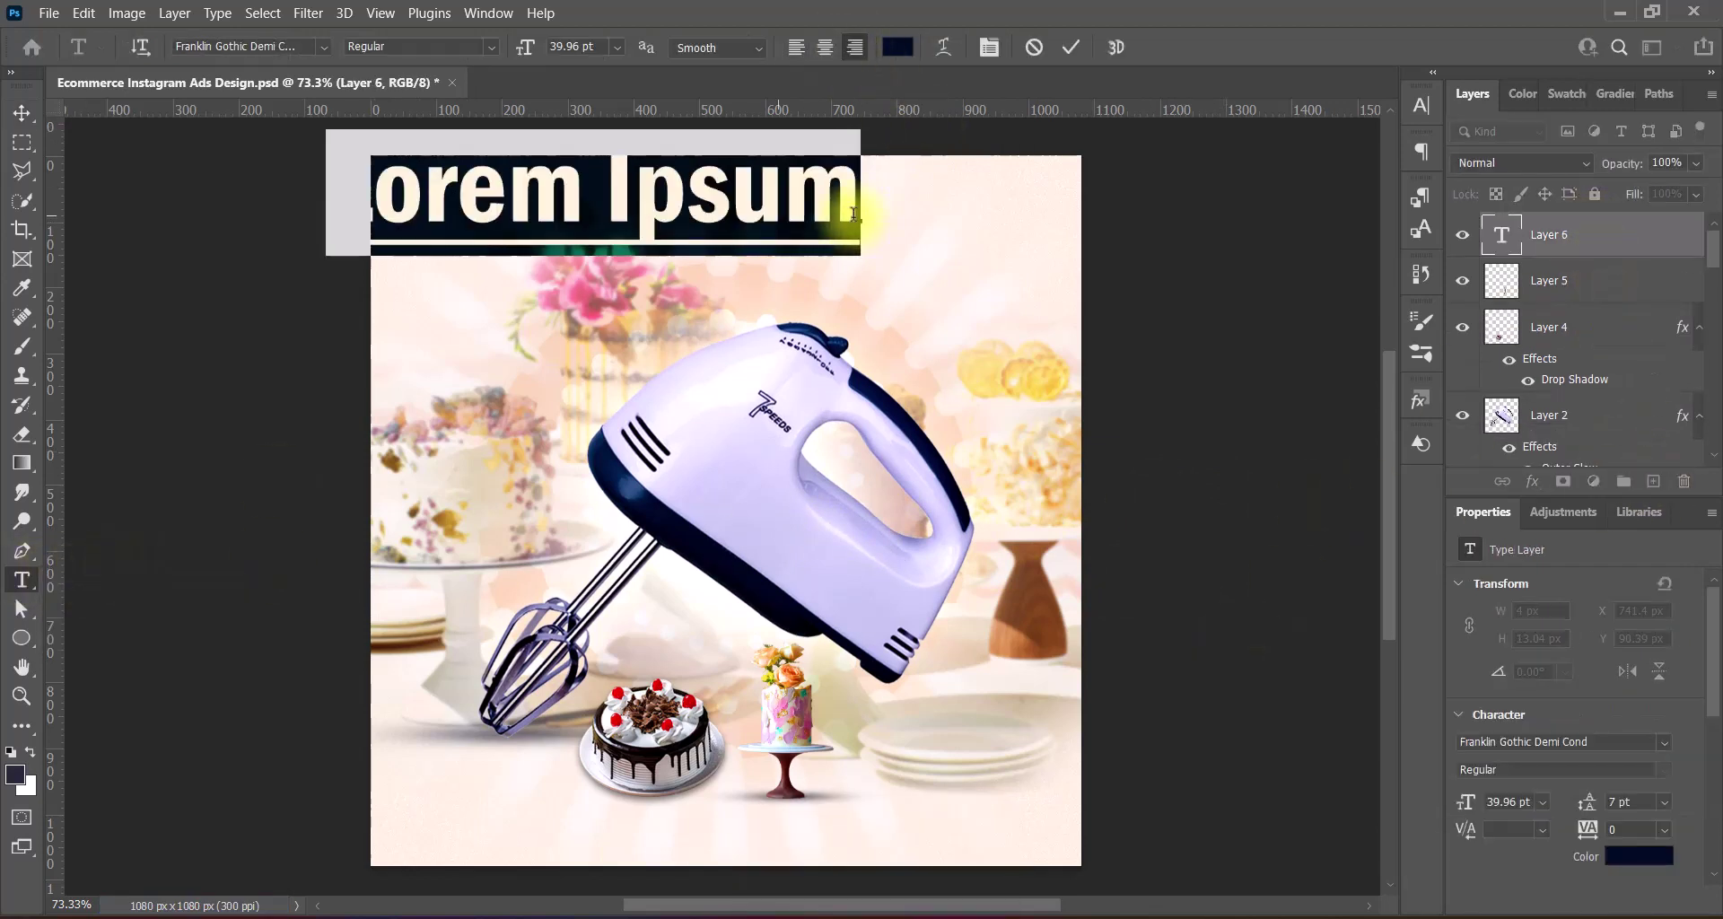
{"action": "left_click", "coordinate": [616, 46]}
{"action": "left_click", "coordinate": [599, 193]}
{"action": "left_click", "coordinate": [1423, 110]}
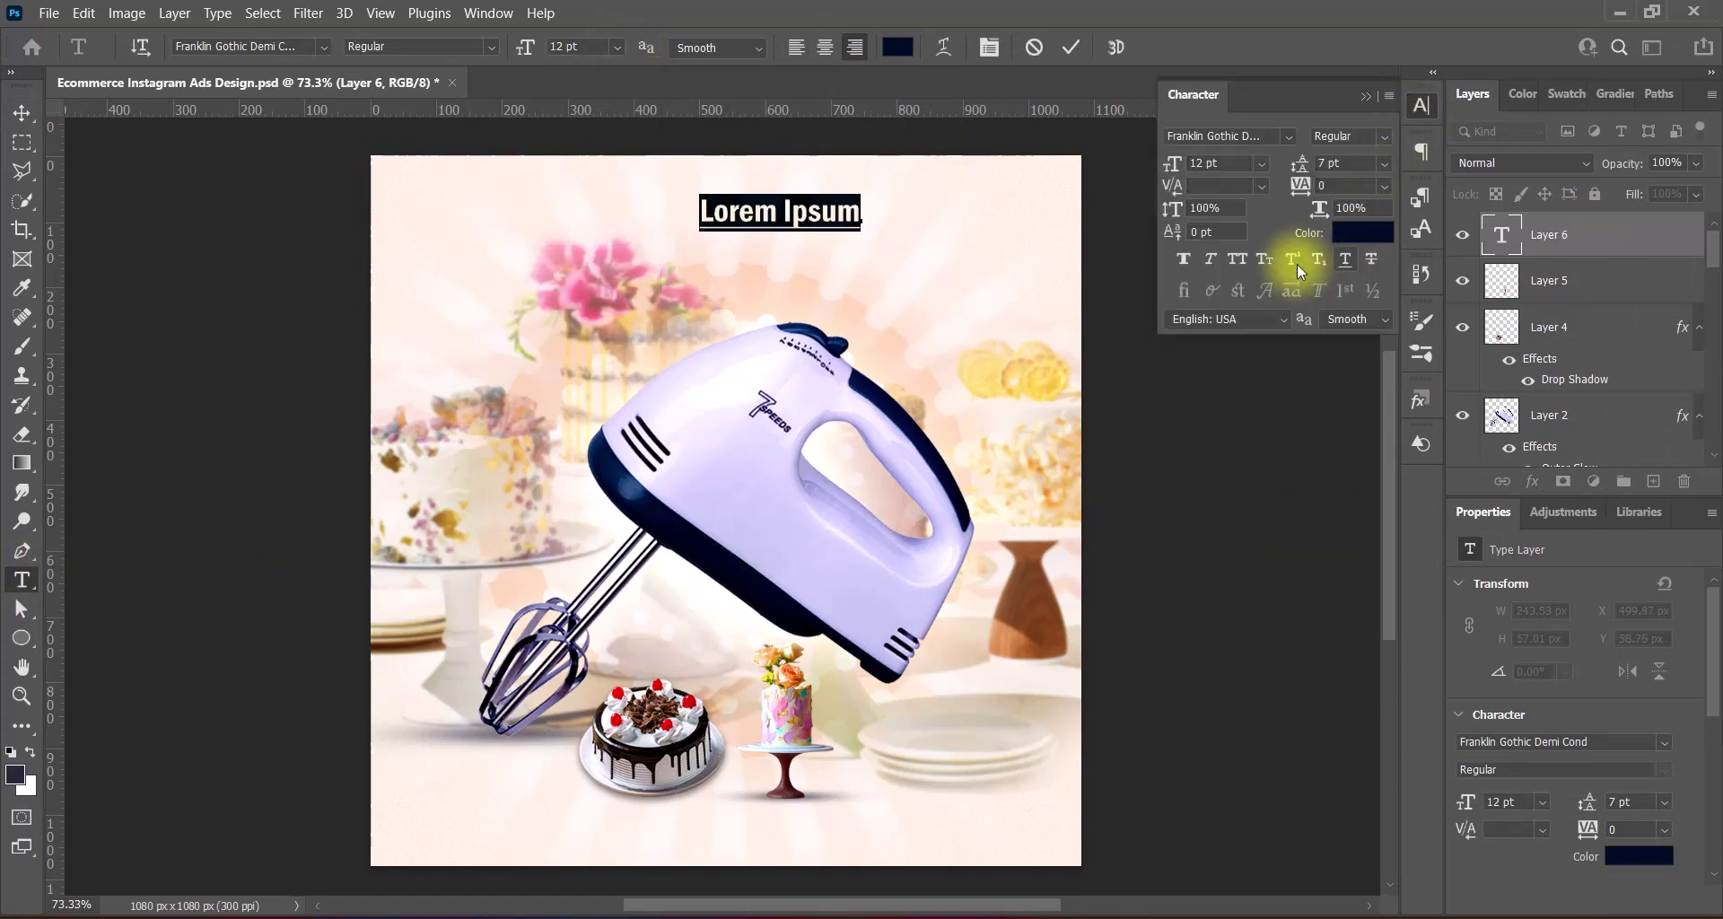
{"action": "type", "text": "Bake Like a Pro, Effortlessly!"}
{"action": "left_click", "coordinate": [1174, 261]}
{"action": "left_click", "coordinate": [1073, 47]}
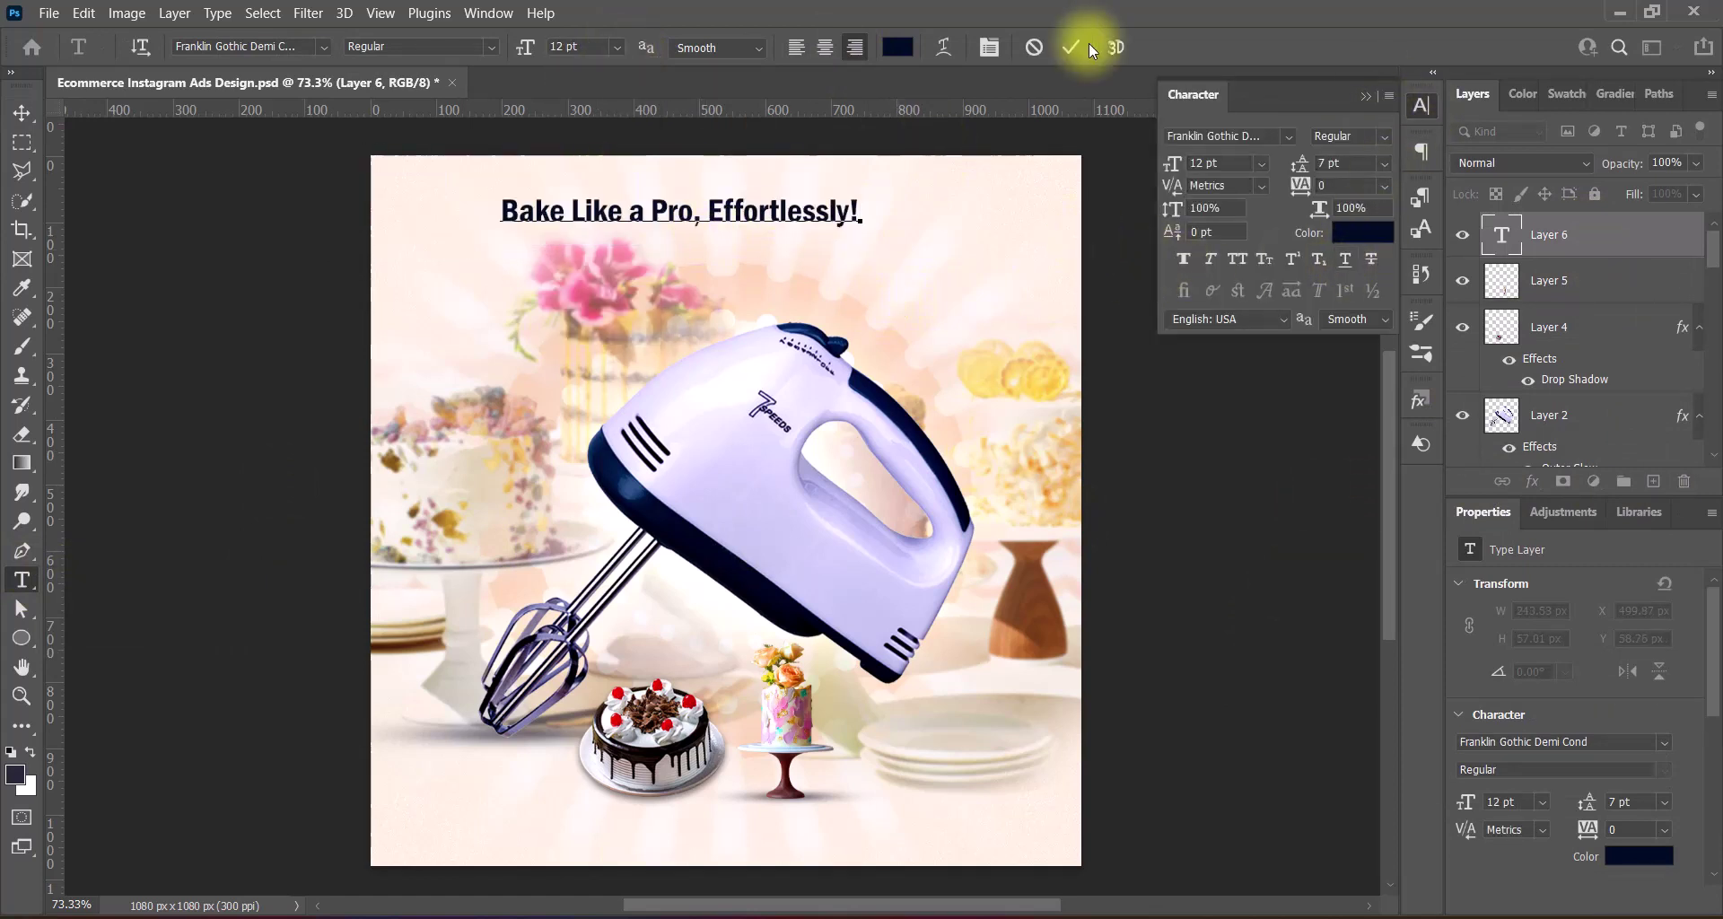
Move the headline to the top right at 10 pt and raise it slightly
{"action": "key", "text": "v"}
{"action": "left_click_drag", "start_coordinate": [731, 211], "coordinate": [942, 211]}
{"action": "double_click", "coordinate": [978, 212]}
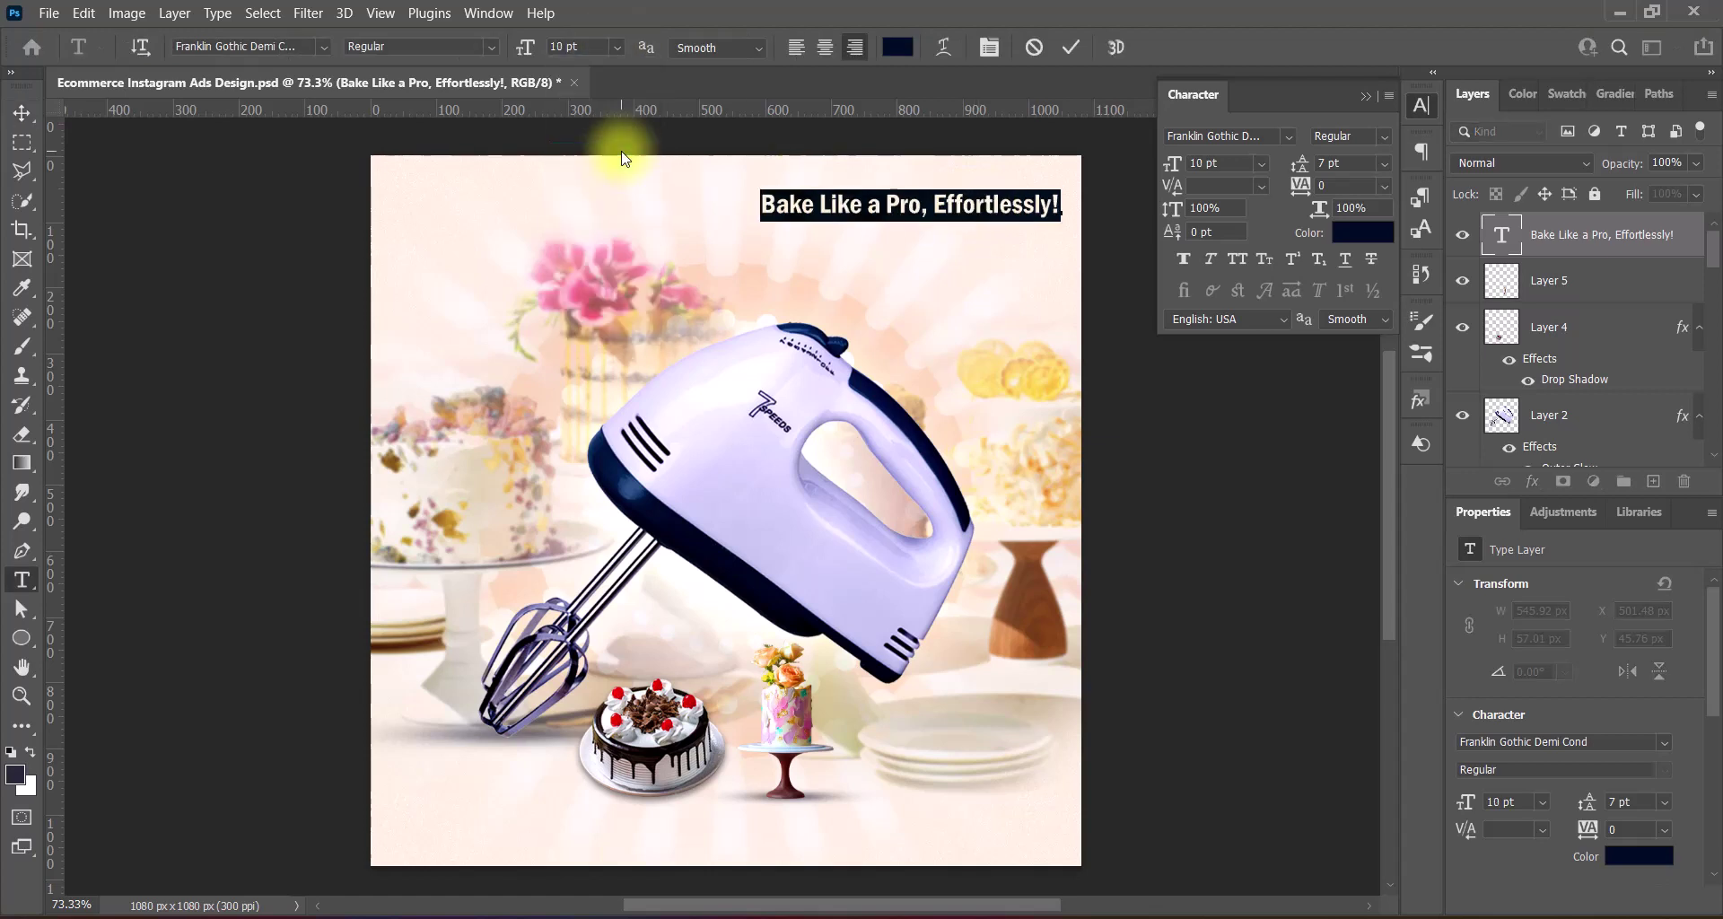
{"action": "left_click", "coordinate": [1070, 50]}
{"action": "key", "text": "v"}
{"action": "left_click_drag", "start_coordinate": [987, 205], "coordinate": [987, 199]}
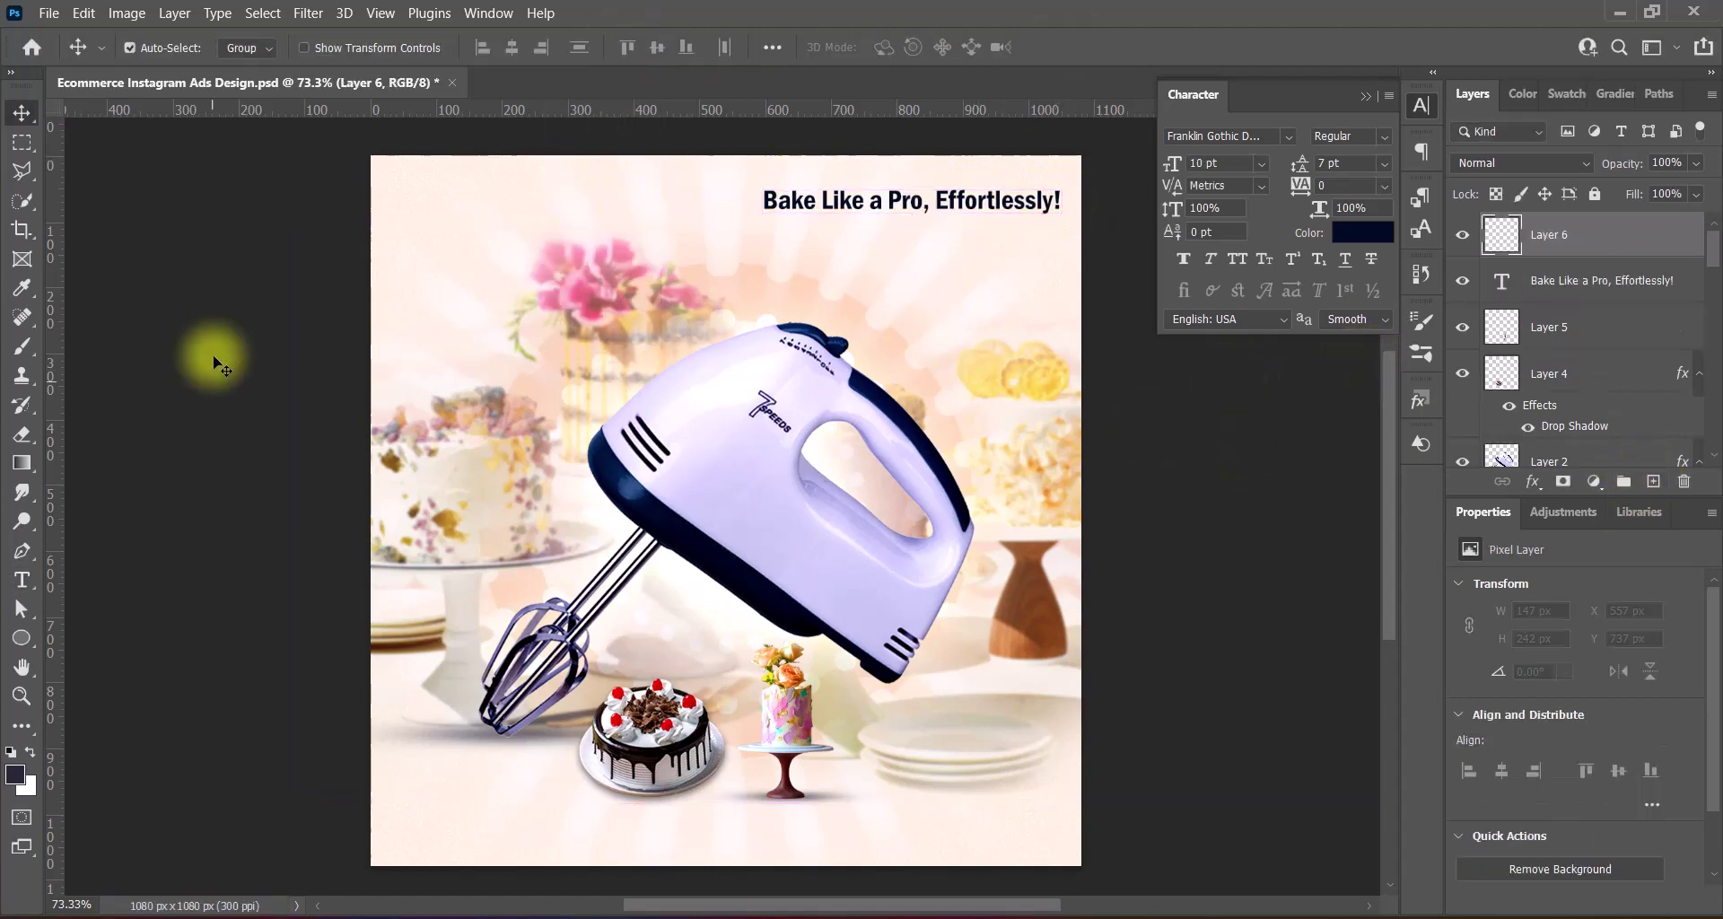
Add the title 'For the Love of Perfect Cakes' in bold small-caps TangoSans, 16 pt, 14 pt leading
{"action": "left_click", "coordinate": [21, 578]}
{"action": "left_click", "coordinate": [837, 278]}
{"action": "type", "text": "For the Love of Perfect Cakes"}
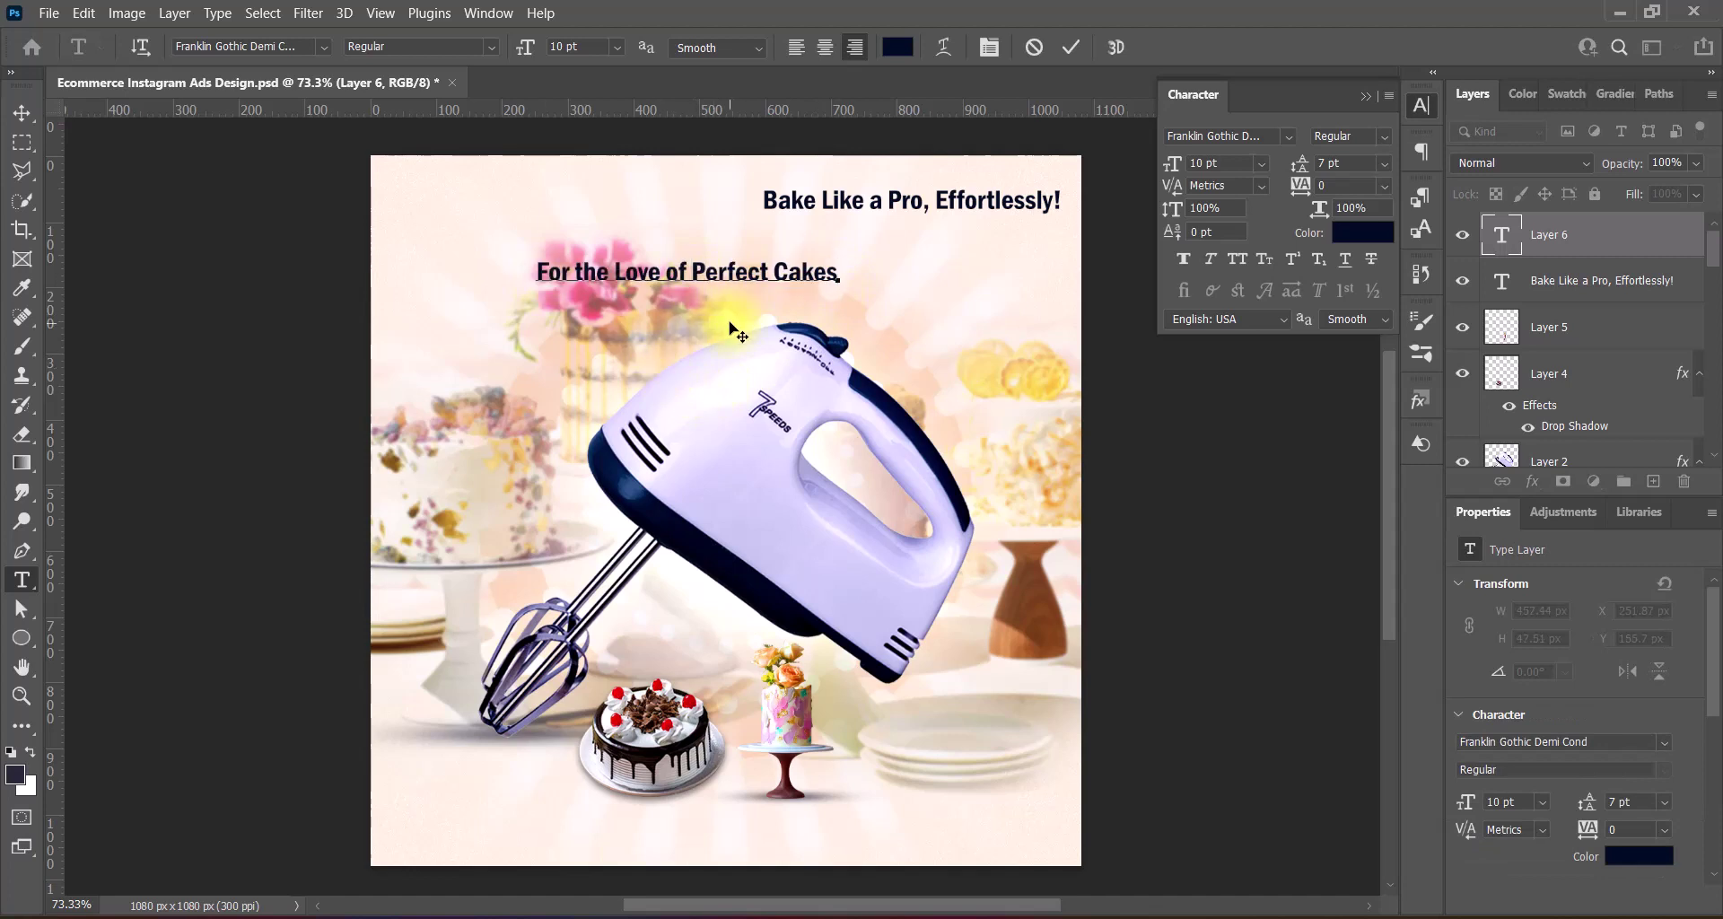
{"action": "key", "text": "ctrl+a"}
{"action": "left_click", "coordinate": [323, 47]}
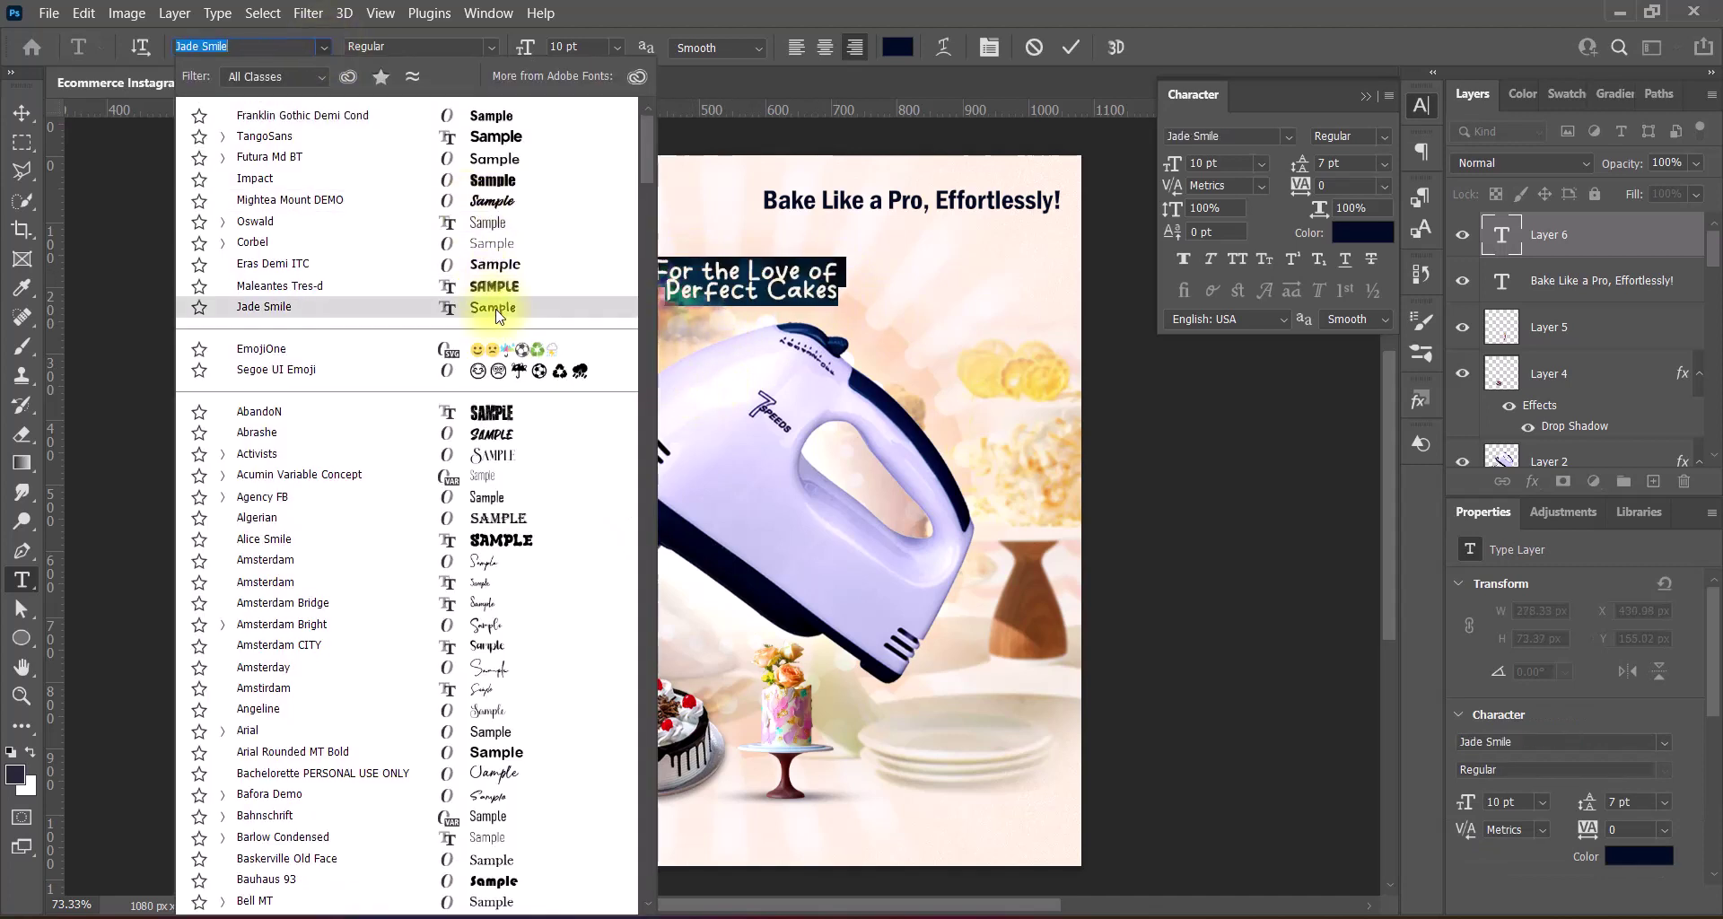
{"action": "left_click", "coordinate": [489, 137]}
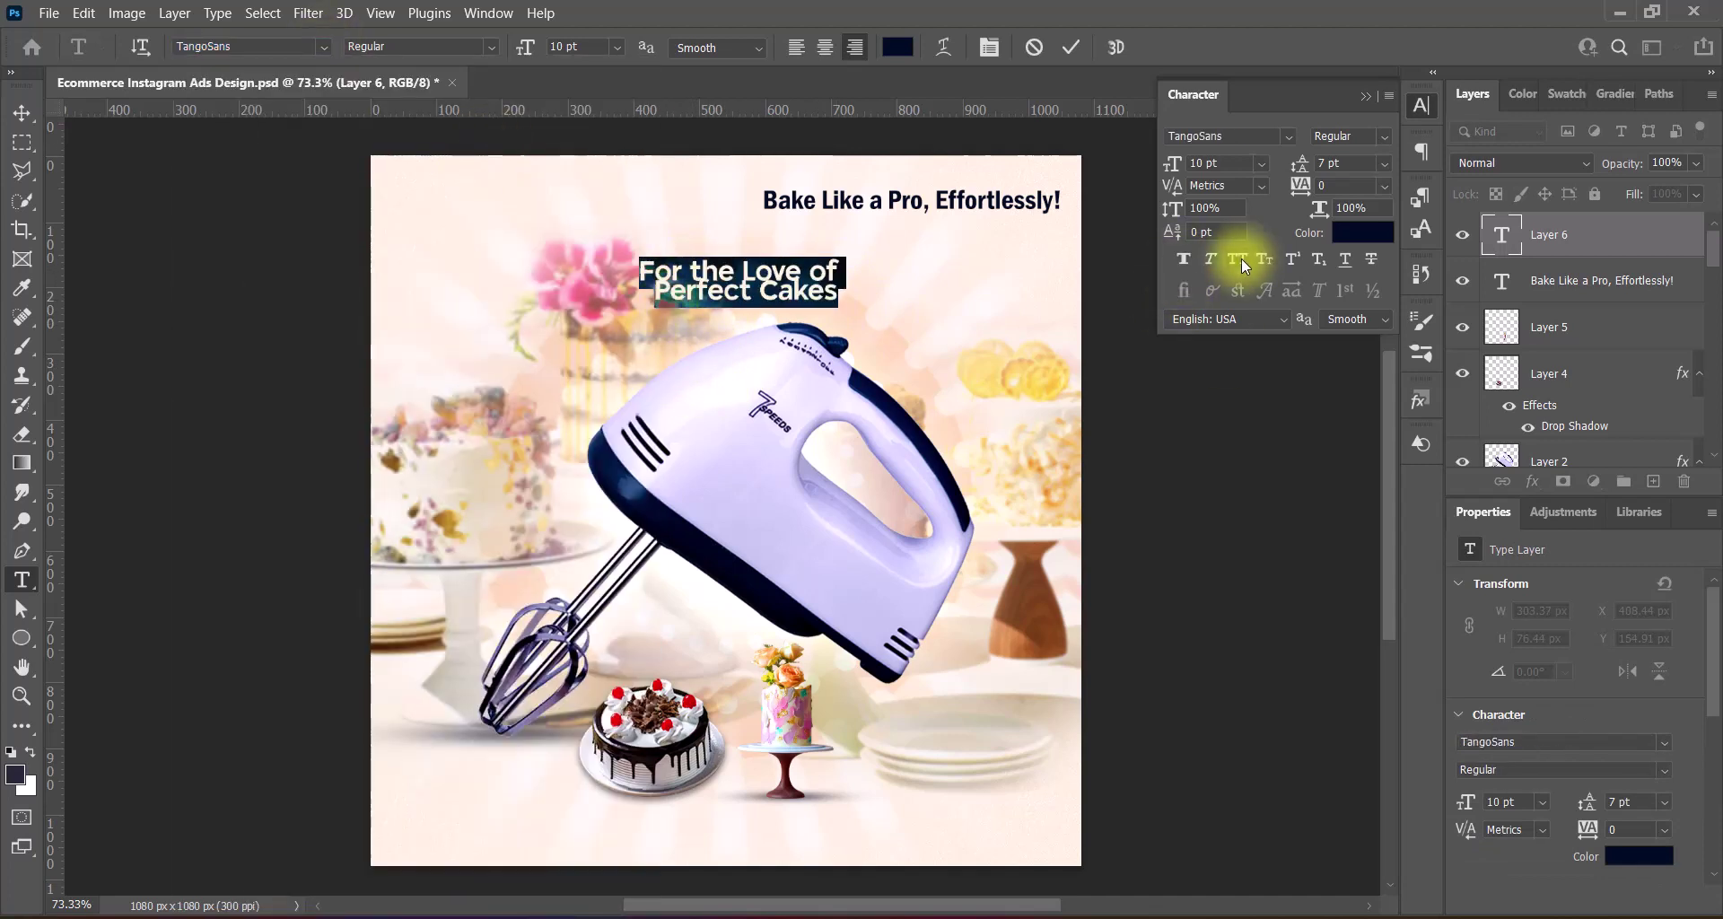
{"action": "left_click", "coordinate": [1264, 258]}
{"action": "left_click", "coordinate": [1384, 163]}
{"action": "left_click", "coordinate": [1346, 345]}
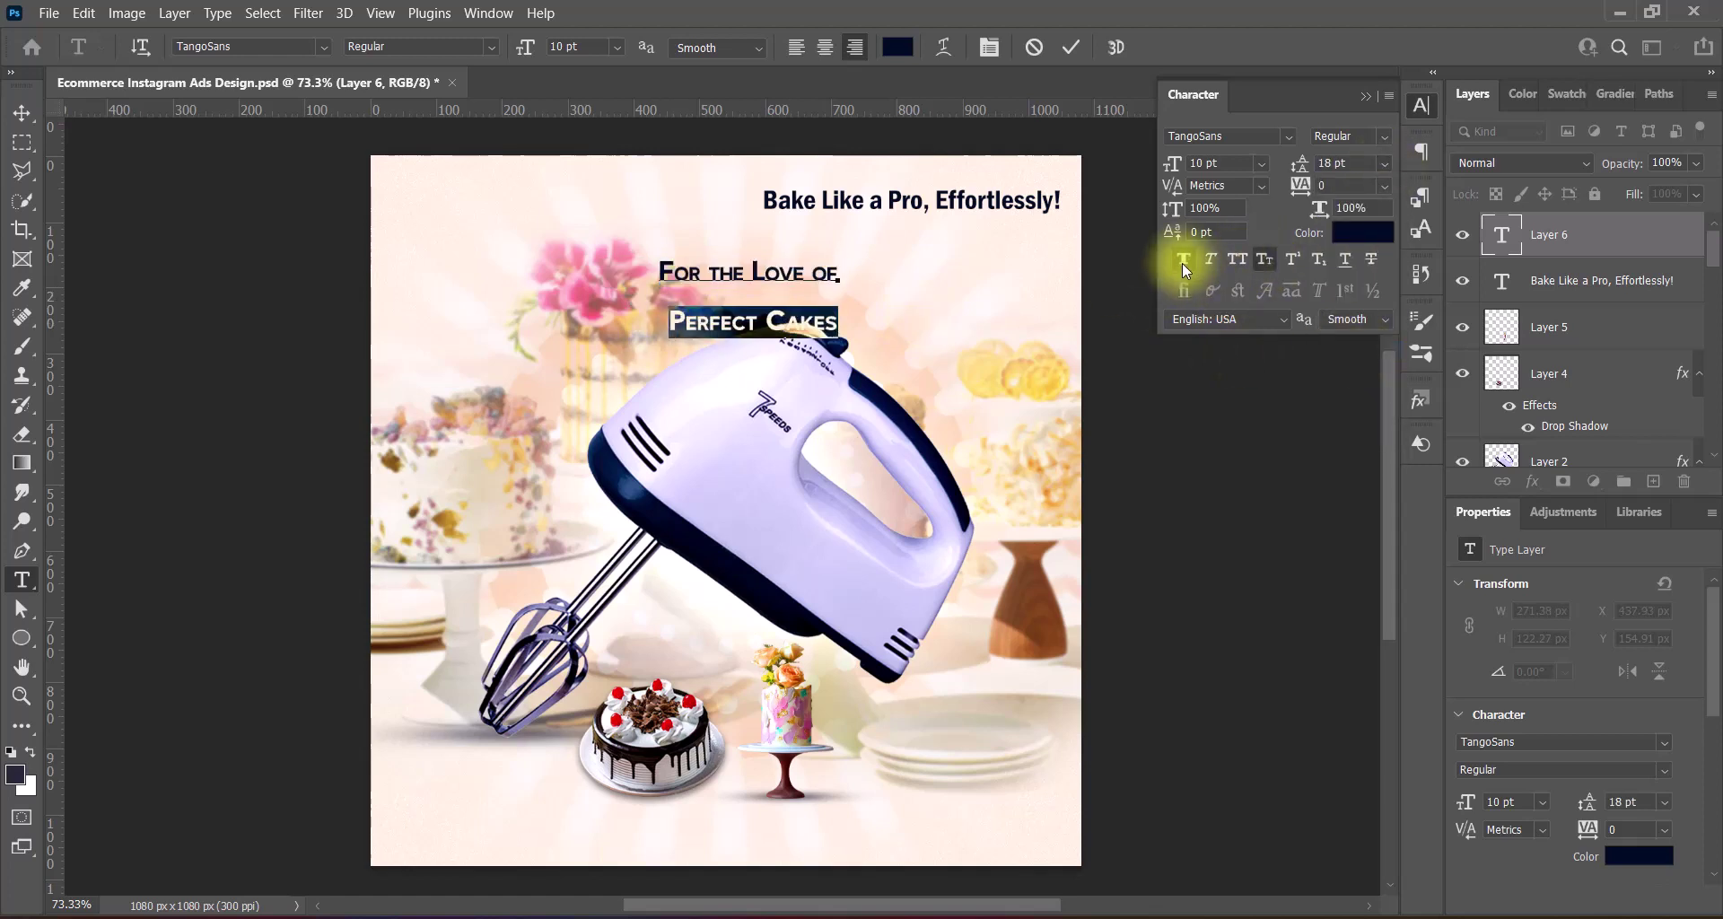
{"action": "left_click", "coordinate": [1181, 262]}
{"action": "left_click", "coordinate": [618, 45]}
{"action": "left_click", "coordinate": [1384, 162]}
{"action": "left_click", "coordinate": [1346, 268]}
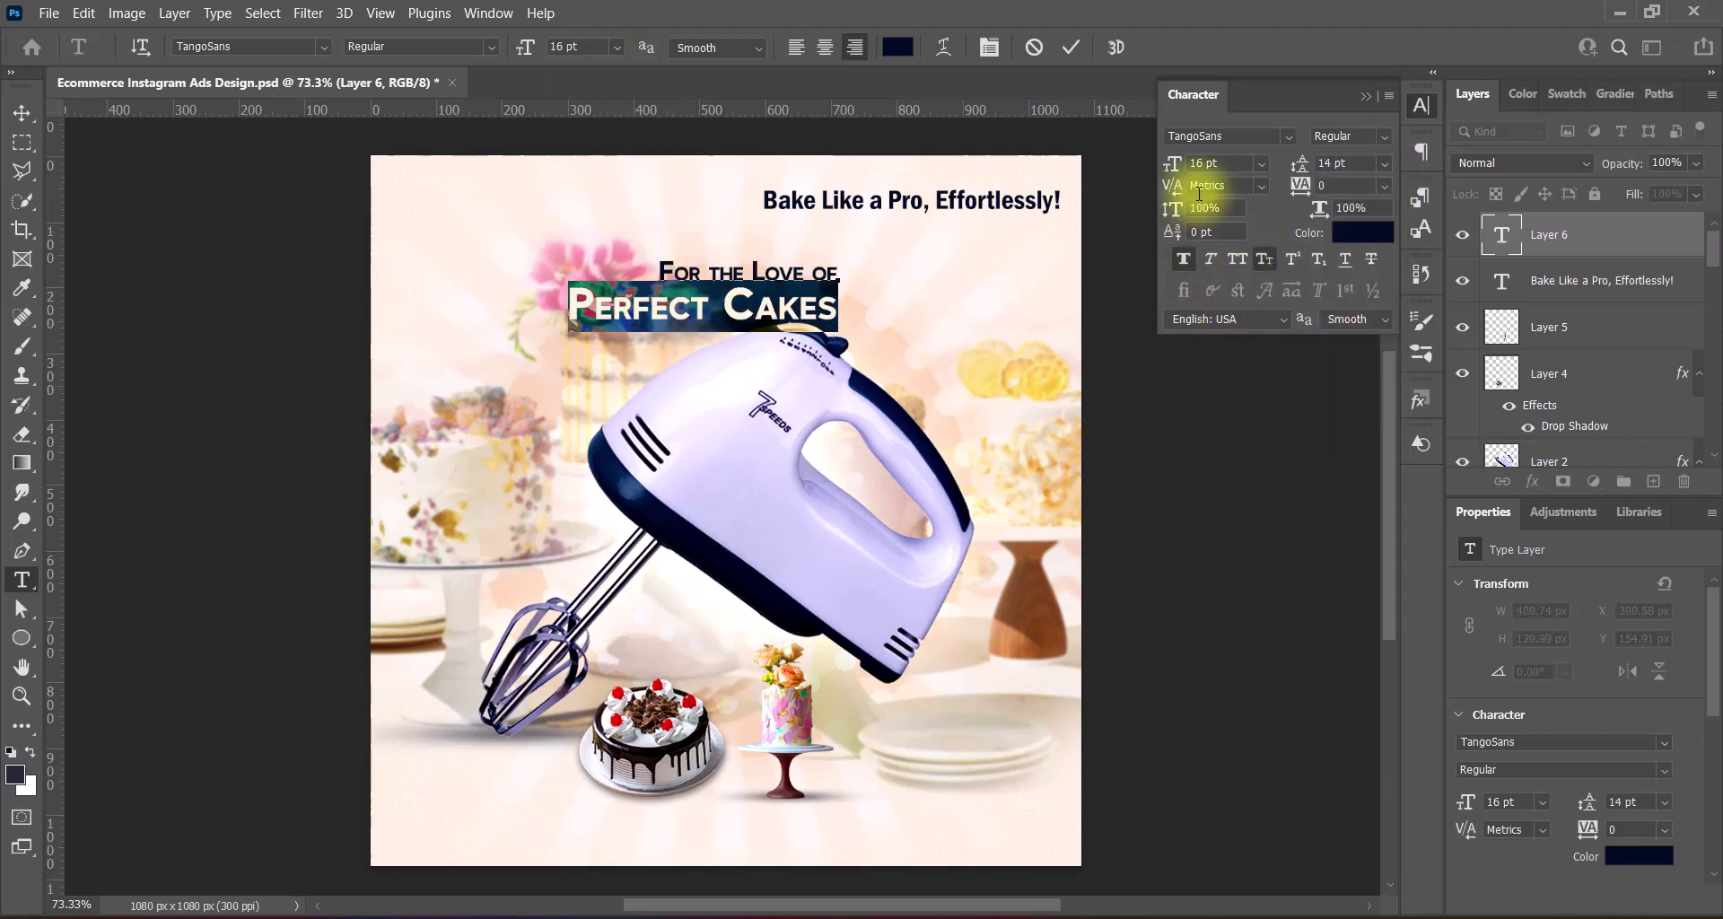
{"action": "key", "text": "ctrl+Return"}
Move the title under the headline and reduce the headline to 9 pt
{"action": "key", "text": "v"}
{"action": "left_click_drag", "start_coordinate": [730, 306], "coordinate": [957, 274]}
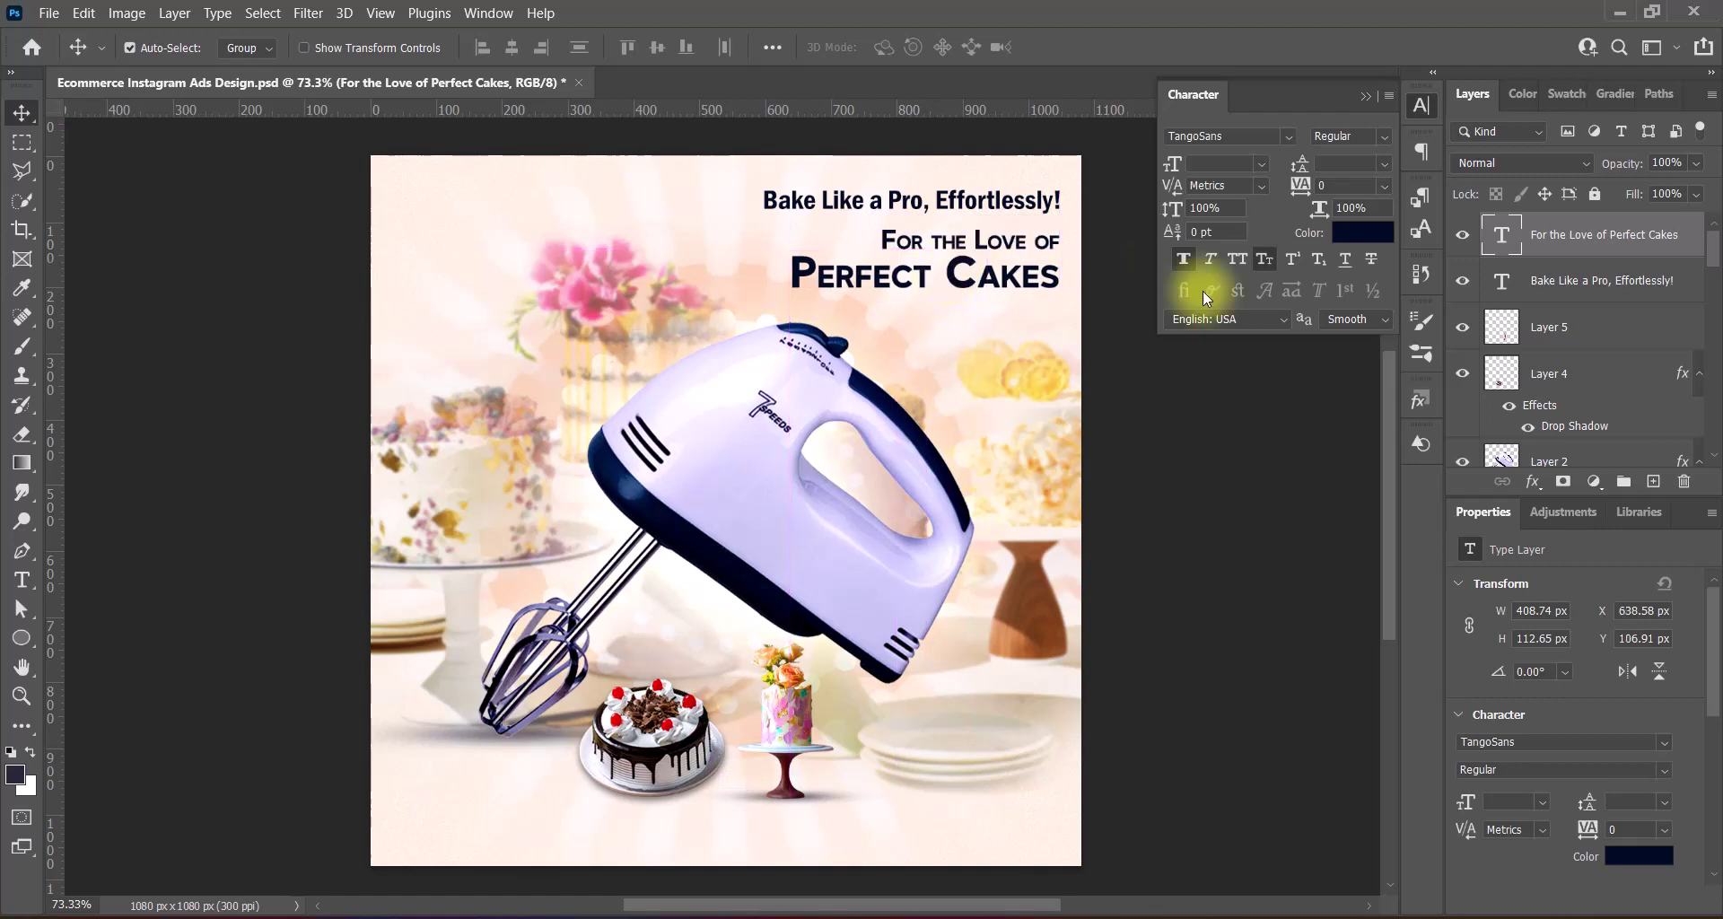
{"action": "left_click_drag", "start_coordinate": [959, 285], "coordinate": [960, 287]}
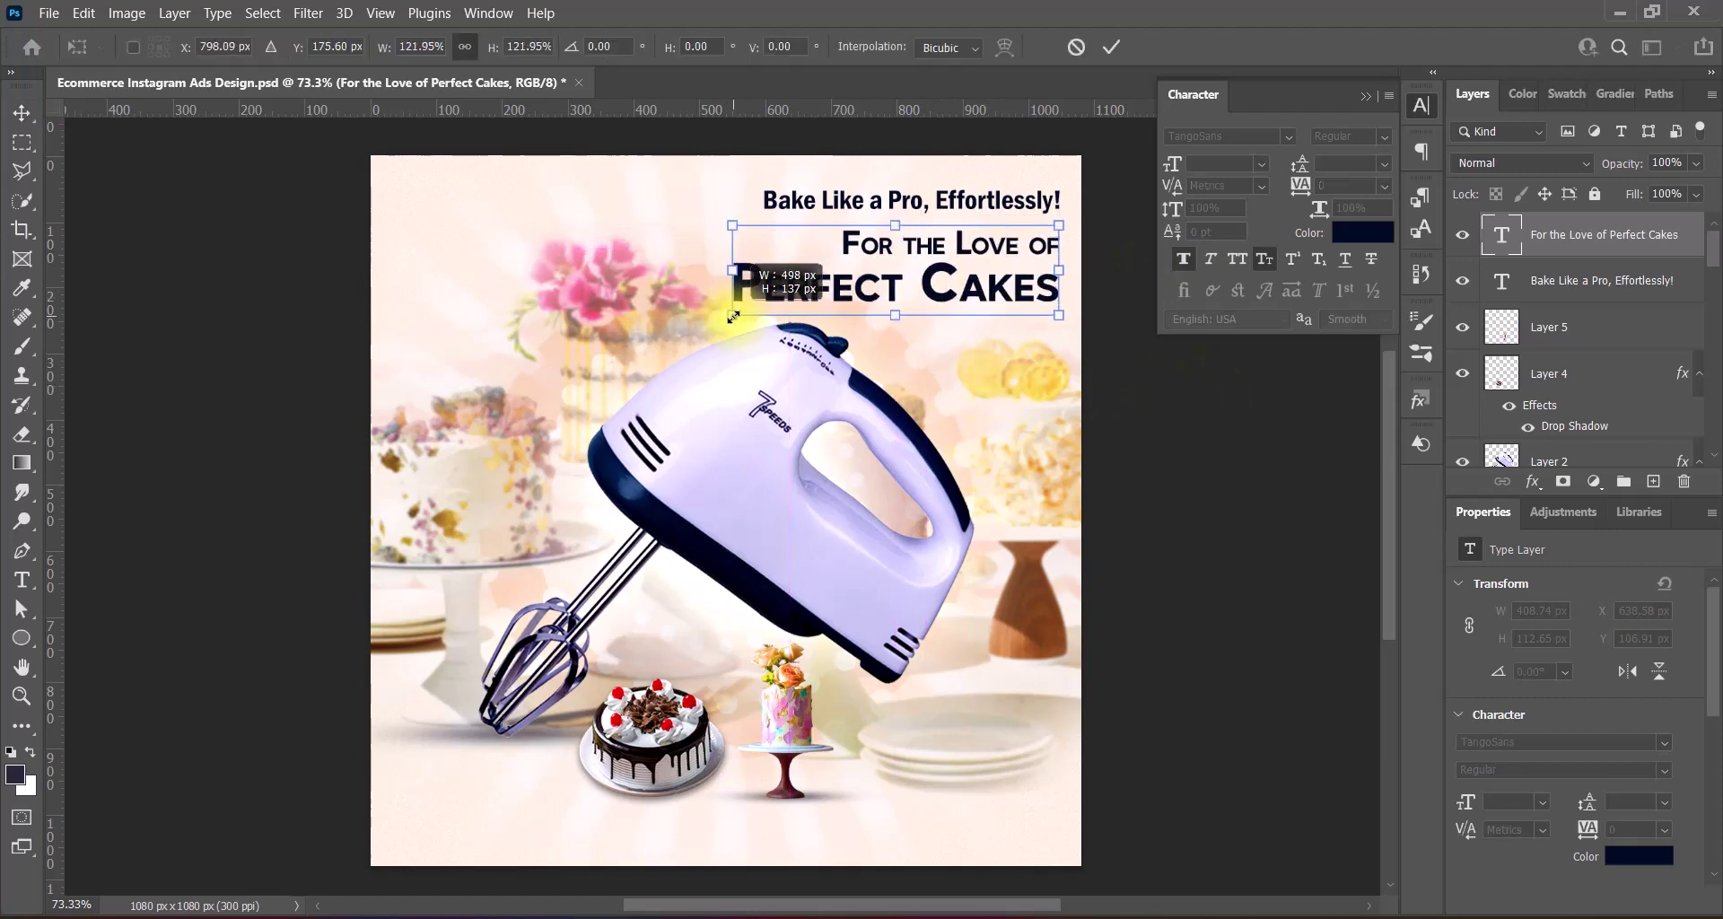
{"action": "double_click", "coordinate": [1502, 280]}
{"action": "left_click", "coordinate": [1072, 47]}
{"action": "double_click", "coordinate": [1502, 234]}
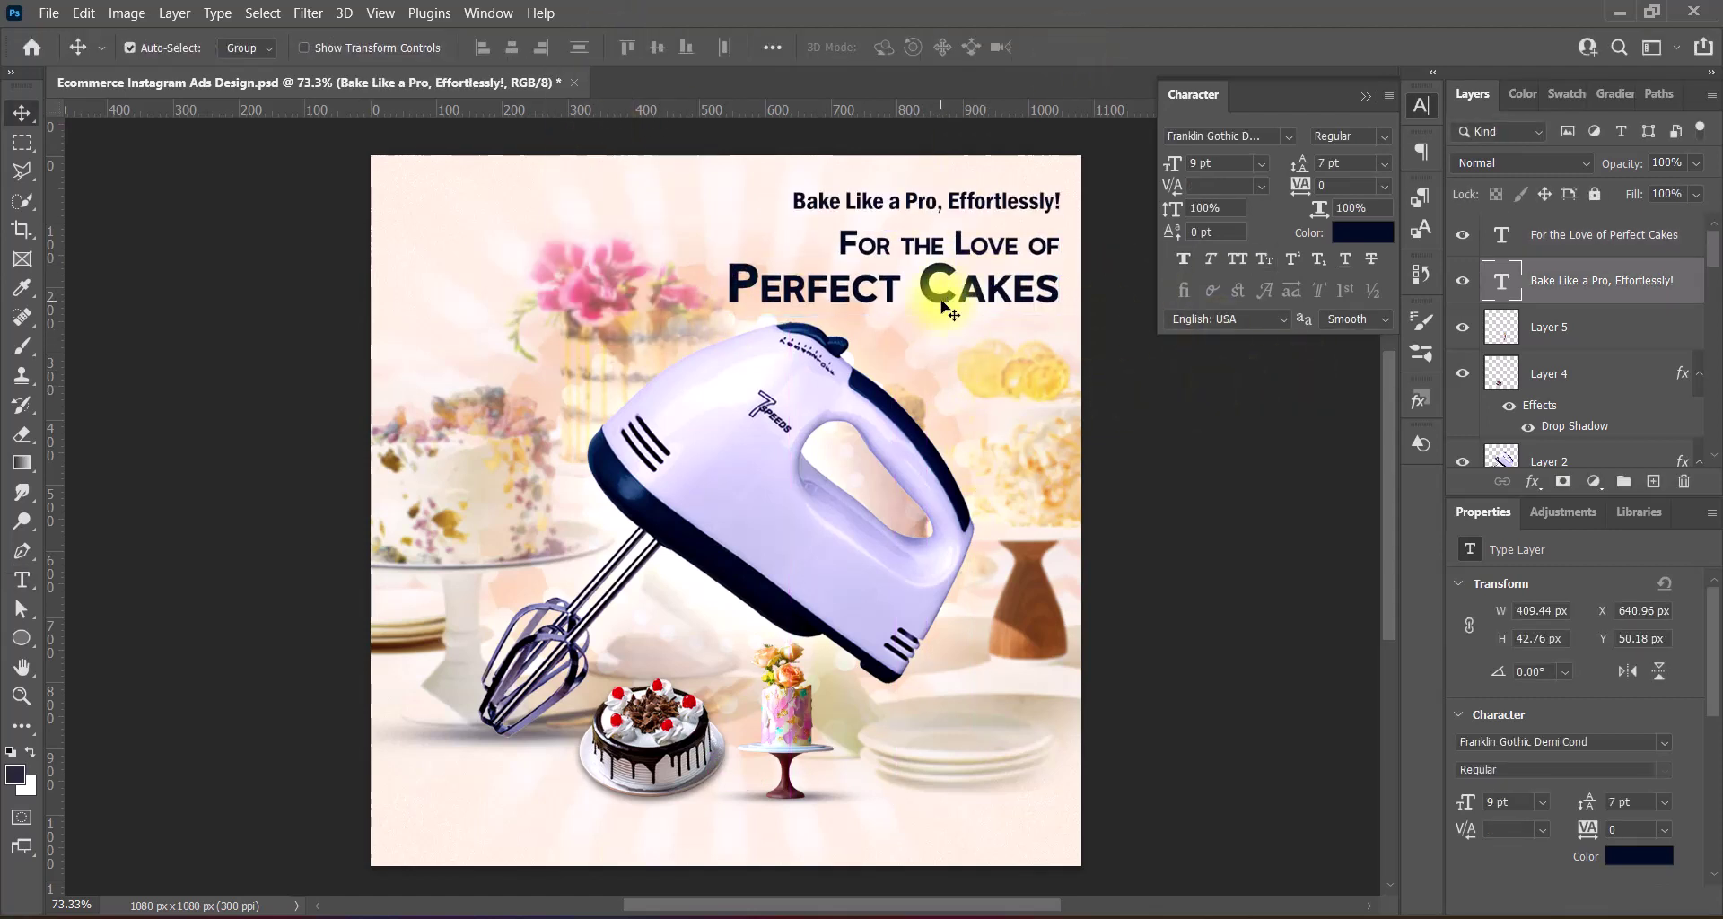
{"action": "left_click", "coordinate": [1362, 233]}
{"action": "left_click", "coordinate": [1634, 276]}
{"action": "left_click", "coordinate": [1067, 46]}
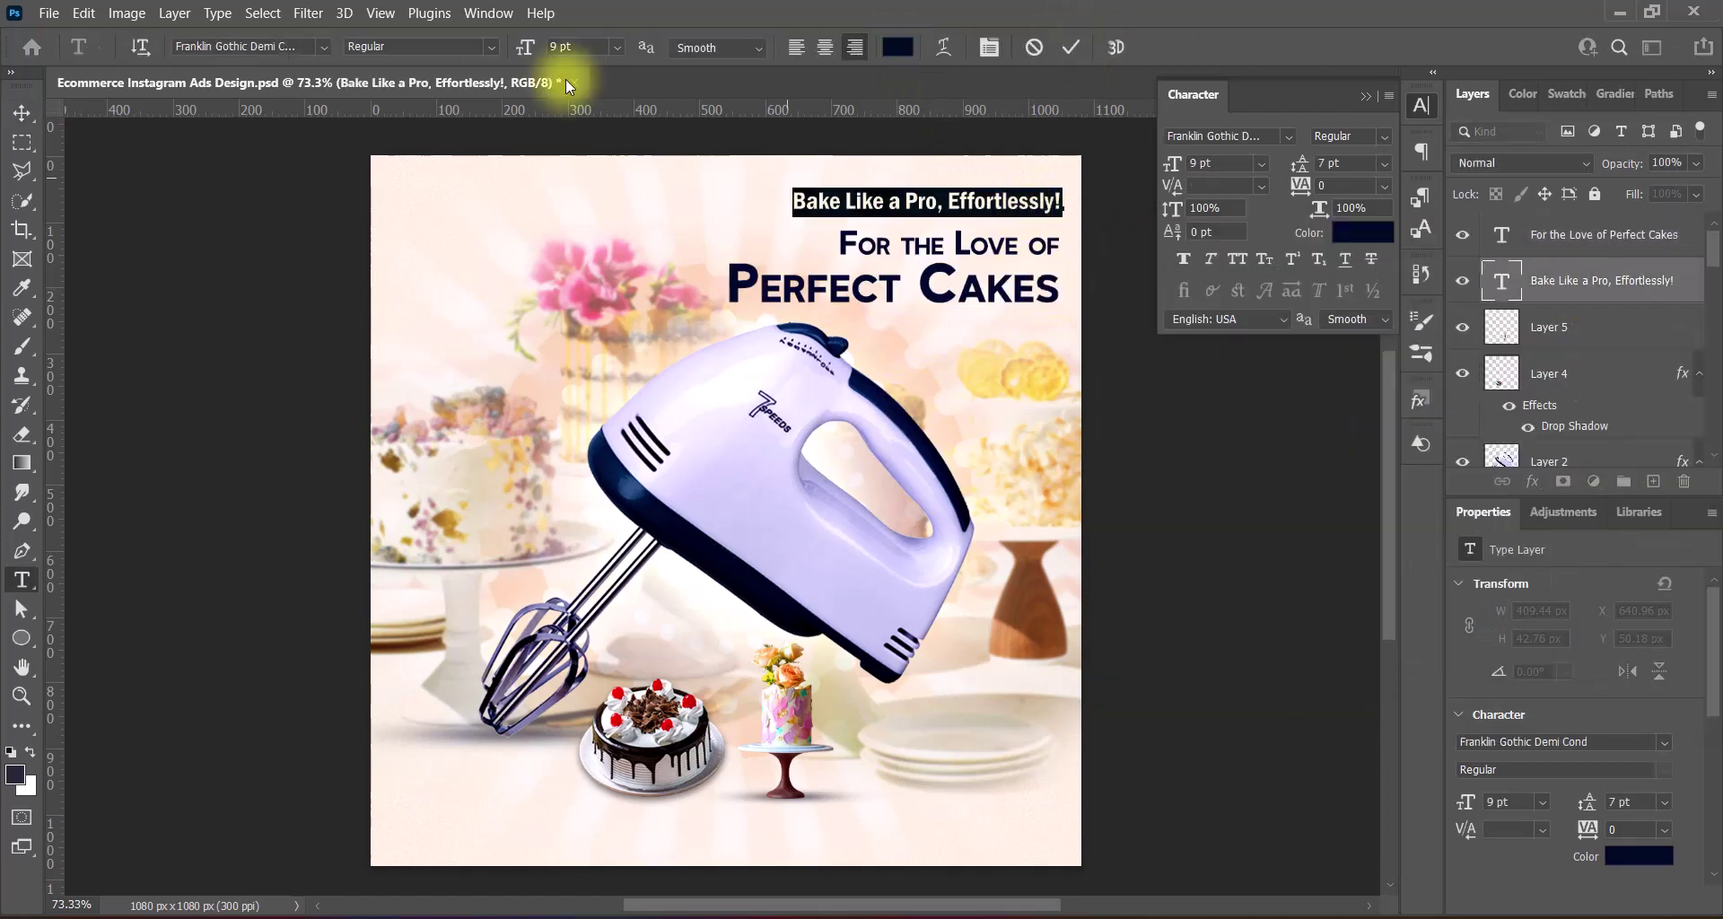
{"action": "key", "text": "Escape"}
Scale the title slightly toward the right edge
{"action": "key", "text": "v"}
{"action": "left_click", "coordinate": [942, 297]}
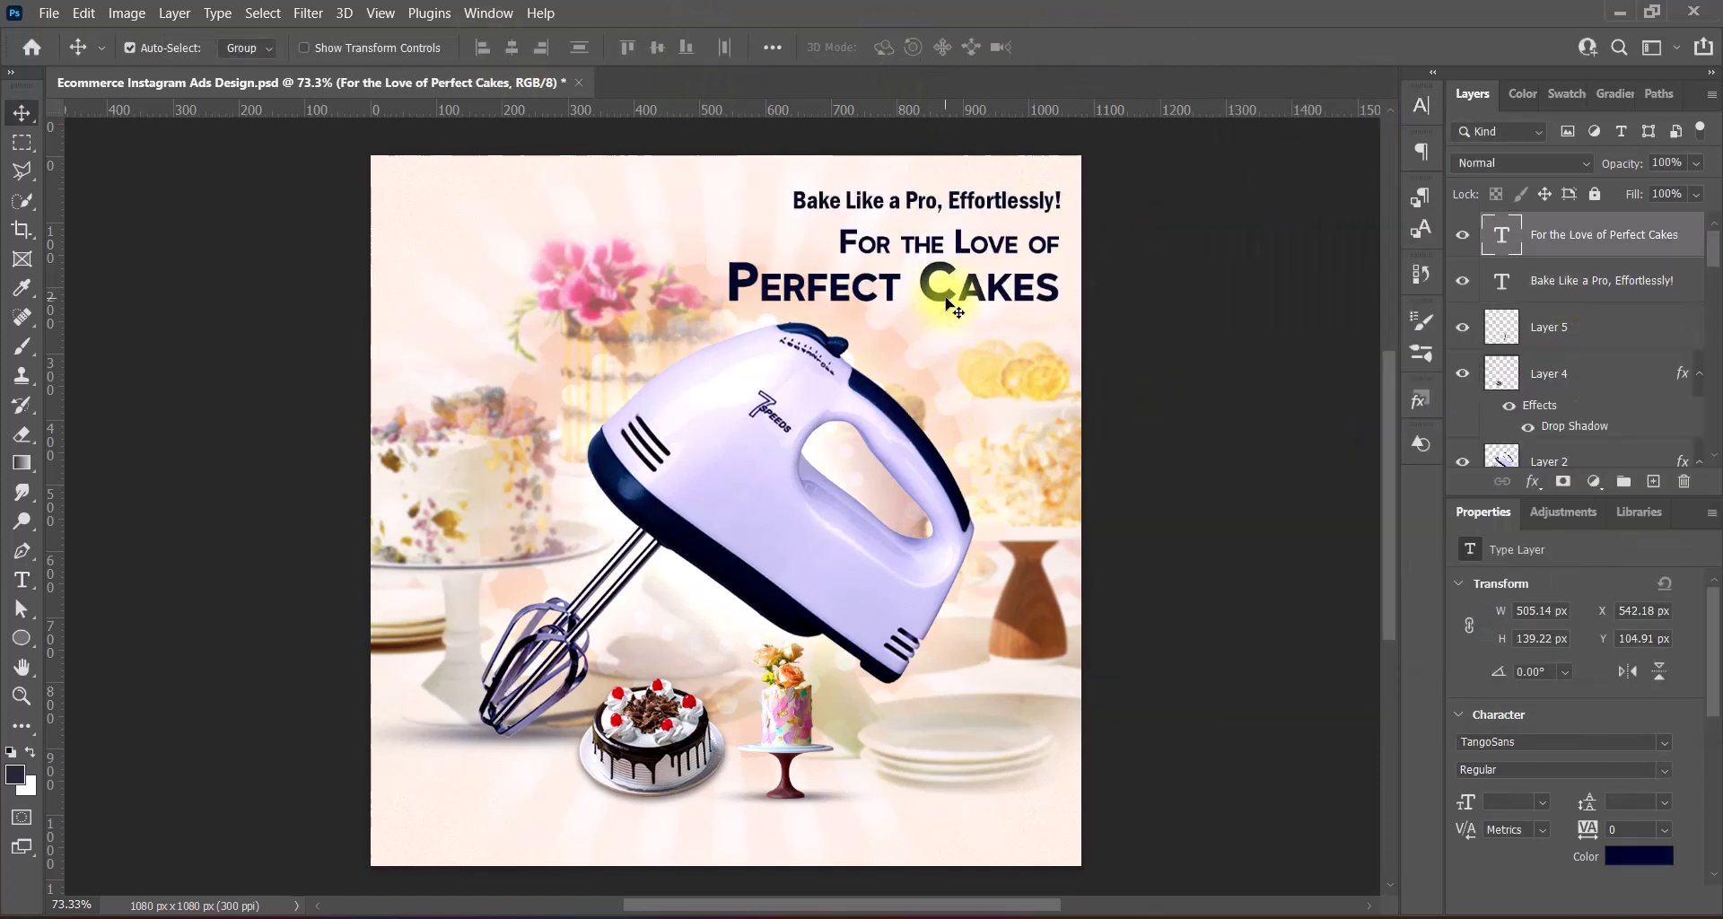
{"action": "key", "text": "ctrl+t"}
{"action": "left_click_drag", "start_coordinate": [727, 268], "coordinate": [748, 269]}
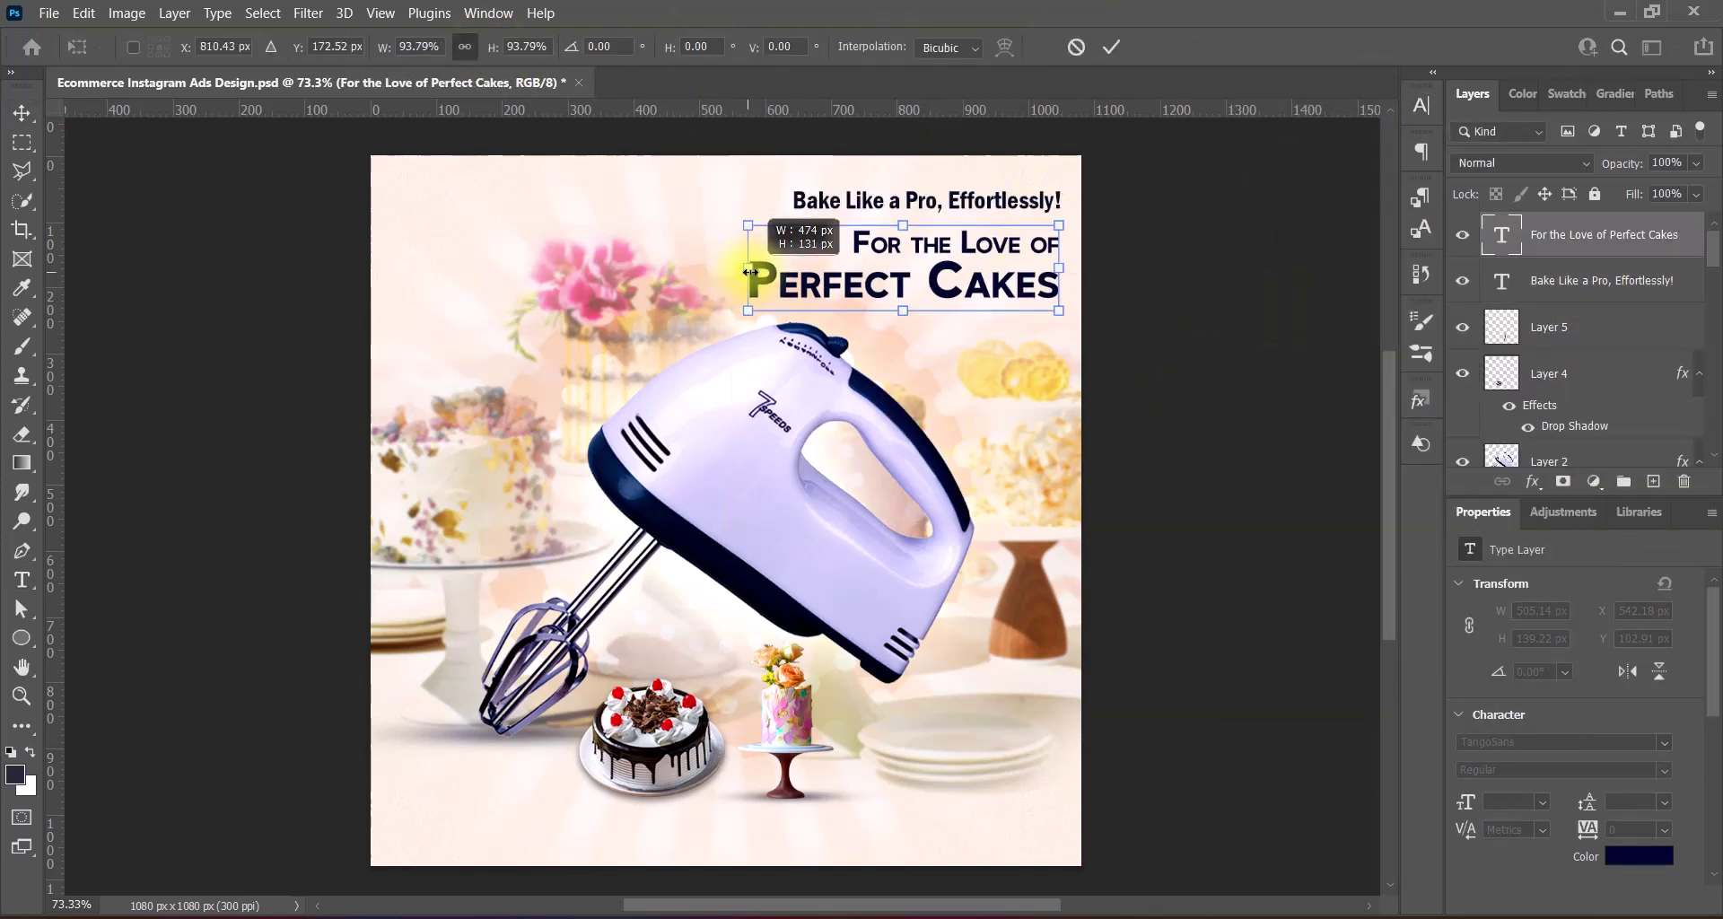
{"action": "key", "text": "Return"}
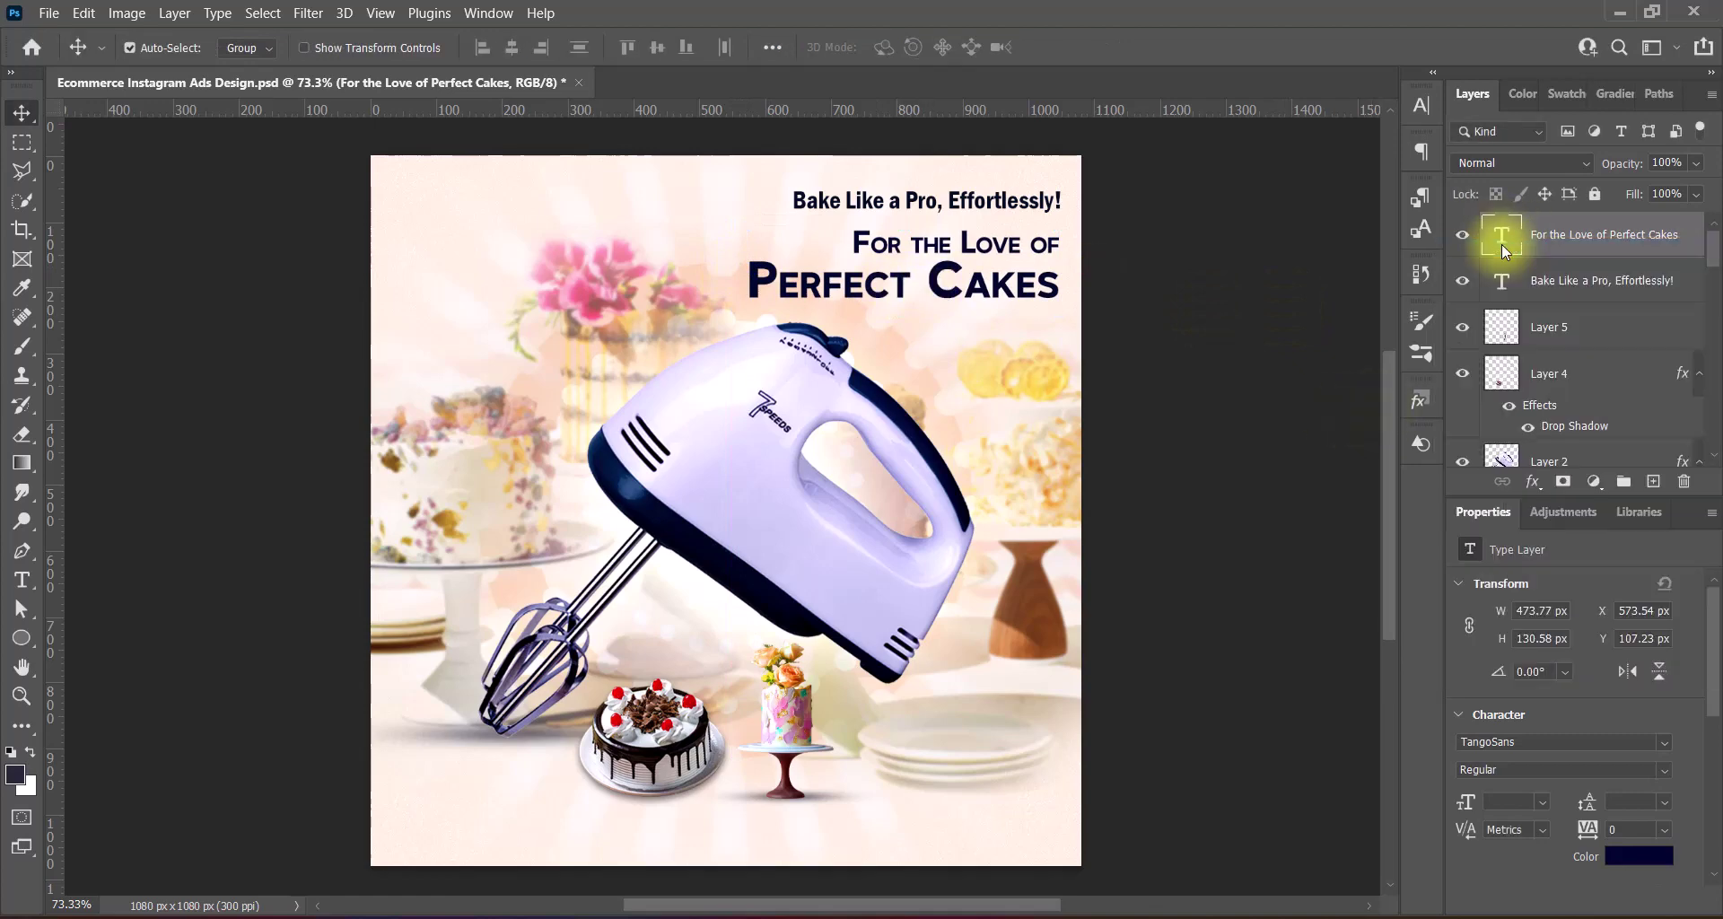
Give the title a second, white drop shadow with Spread 9 and Size 51
{"action": "double_click", "coordinate": [1503, 249]}
{"action": "left_click", "coordinate": [1294, 523]}
{"action": "left_click", "coordinate": [1601, 186]}
{"action": "left_click", "coordinate": [1639, 277]}
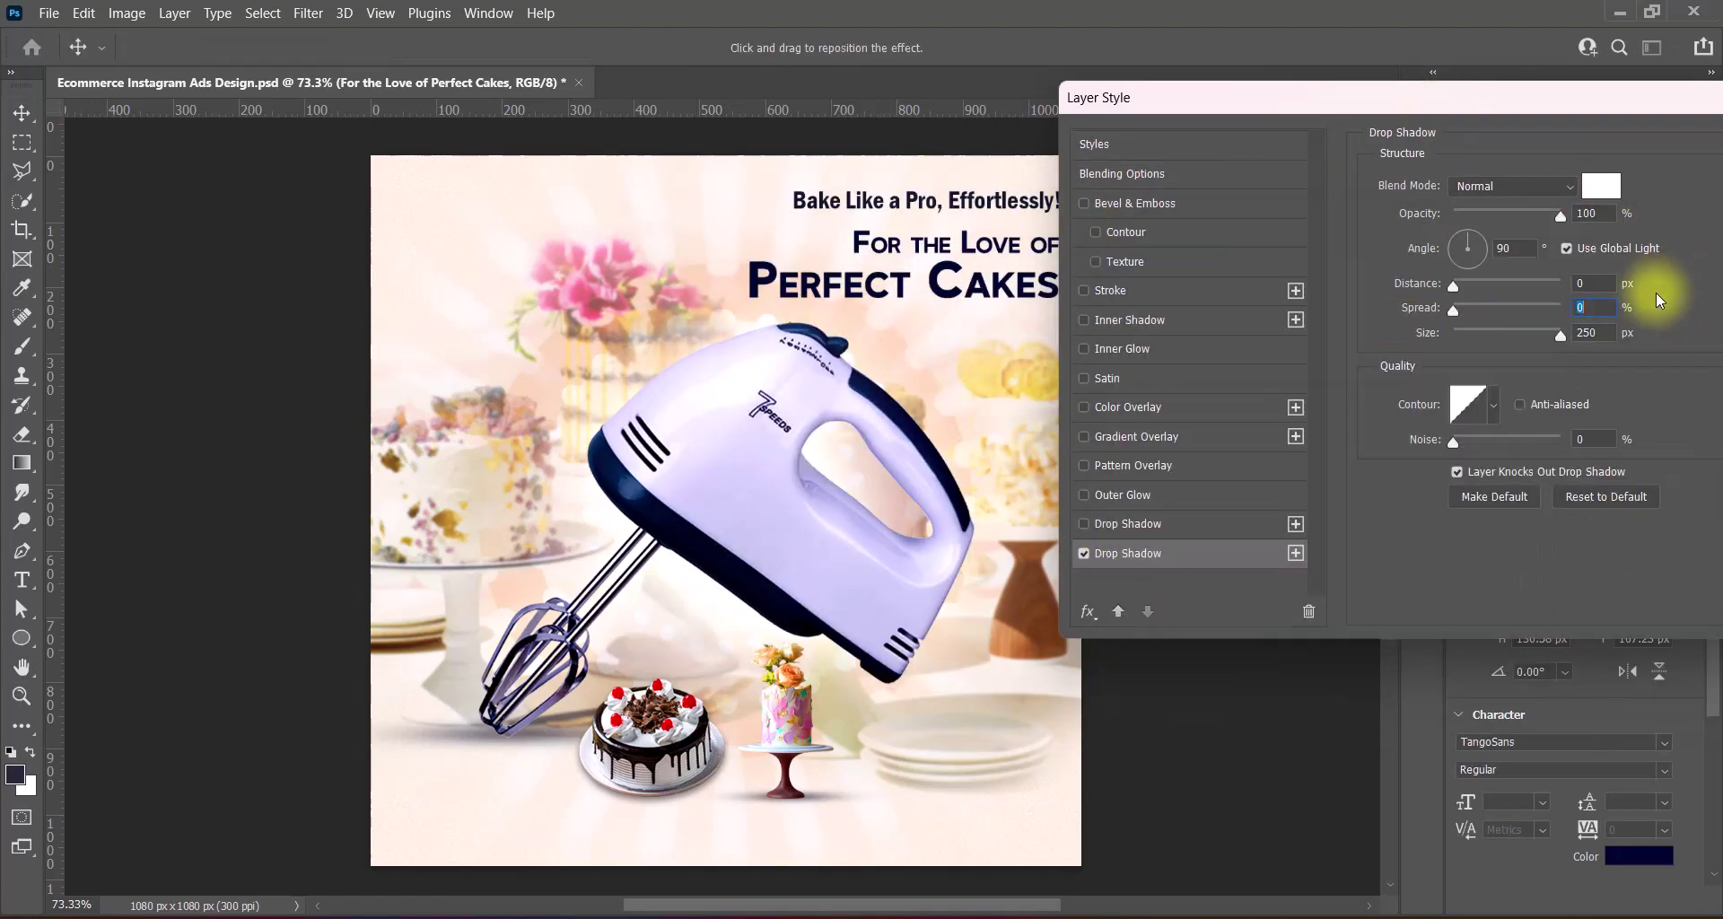
{"action": "type", "text": "9"}
{"action": "key", "text": "Tab"}
{"action": "type", "text": "51"}
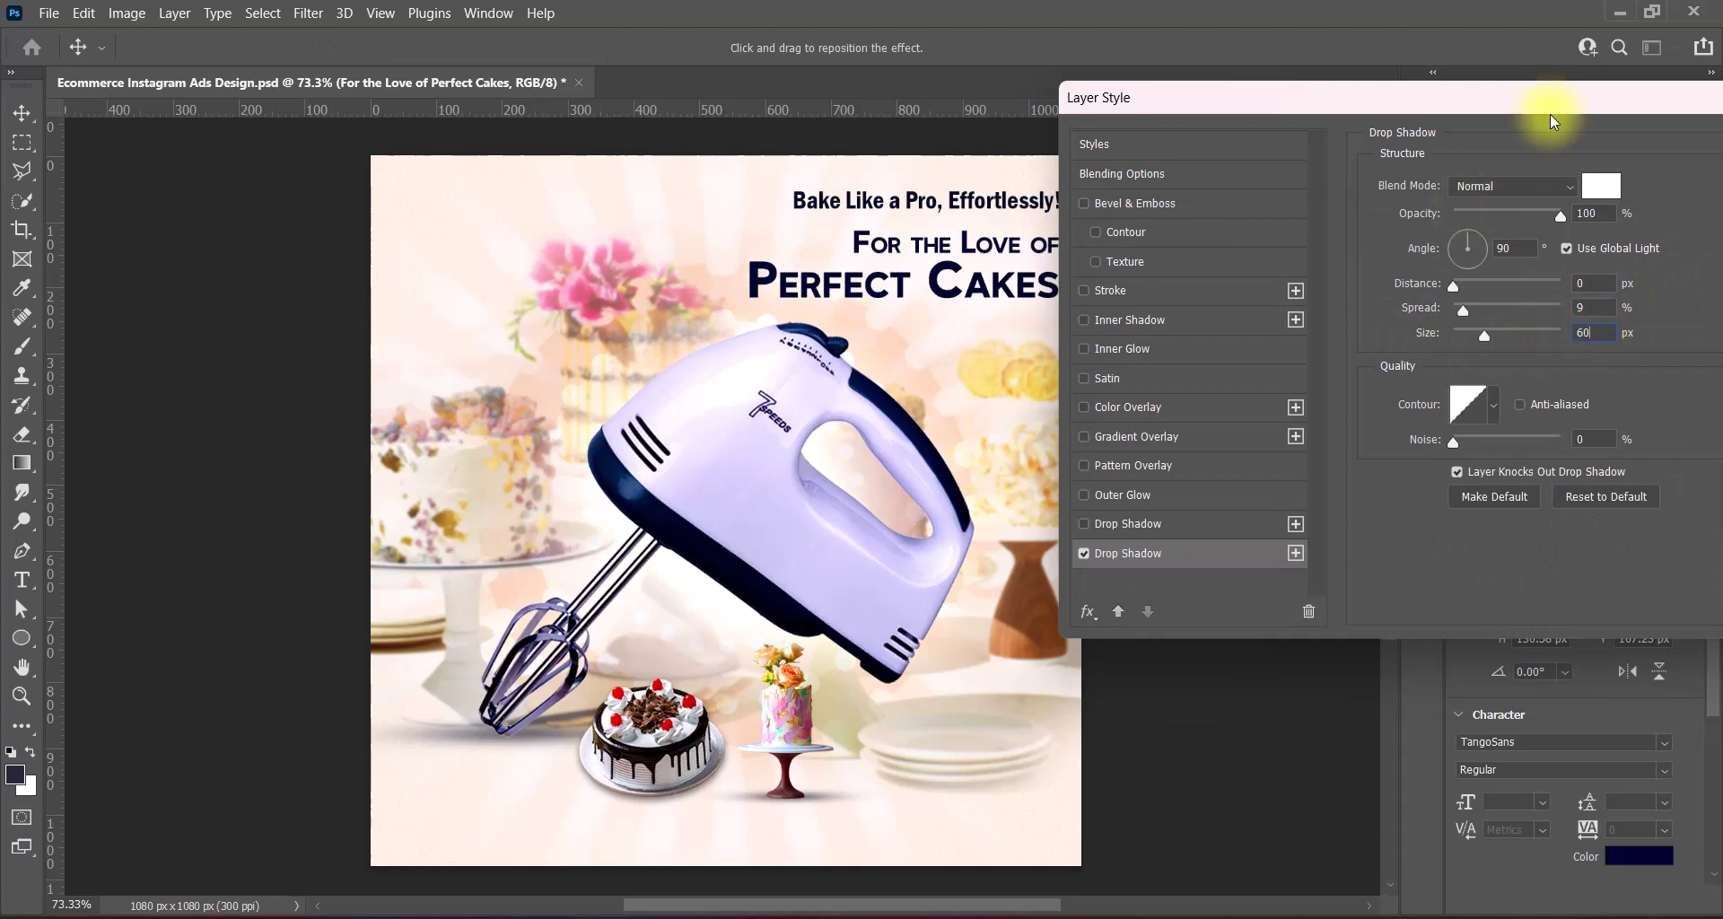
{"action": "key", "text": "Return"}
Nudge both headline layers slightly up and right together
{"action": "left_click", "coordinate": [1597, 234]}
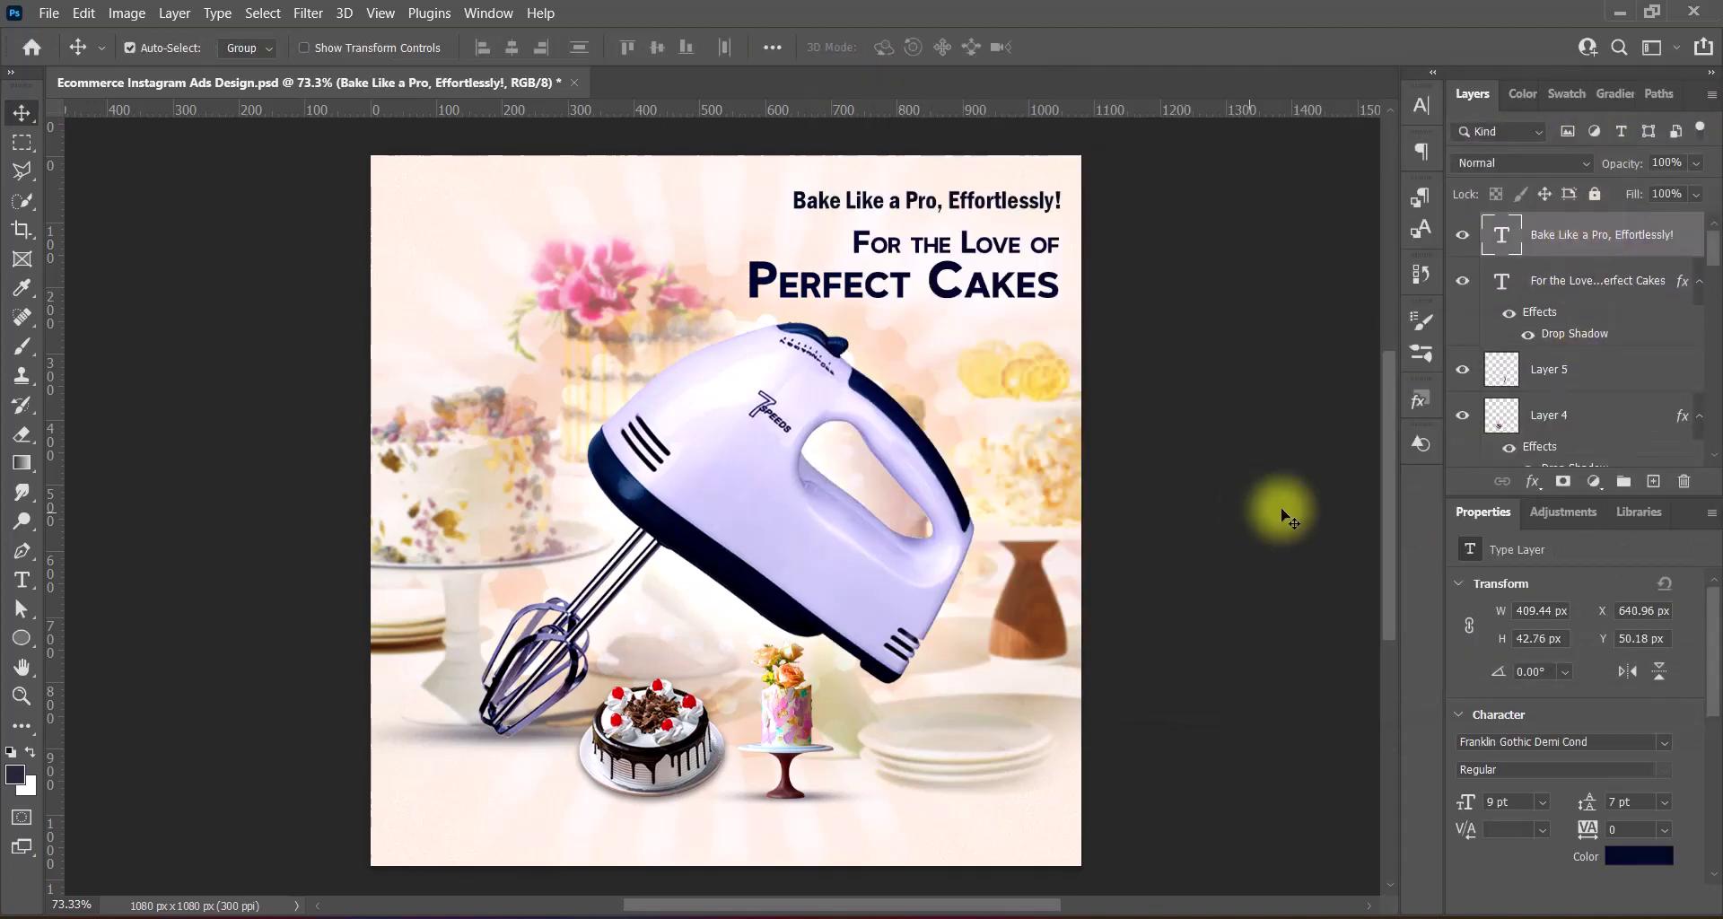
{"action": "left_click", "coordinate": [1066, 299], "text": "shift"}
{"action": "key", "text": "Right"}
{"action": "key", "text": "Right"}
{"action": "key", "text": "Right"}
{"action": "key", "text": "Up"}
{"action": "key", "text": "Up"}
{"action": "key", "text": "Up"}
{"action": "key", "text": "Up"}
{"action": "key", "text": "Up"}
{"action": "key", "text": "Up"}
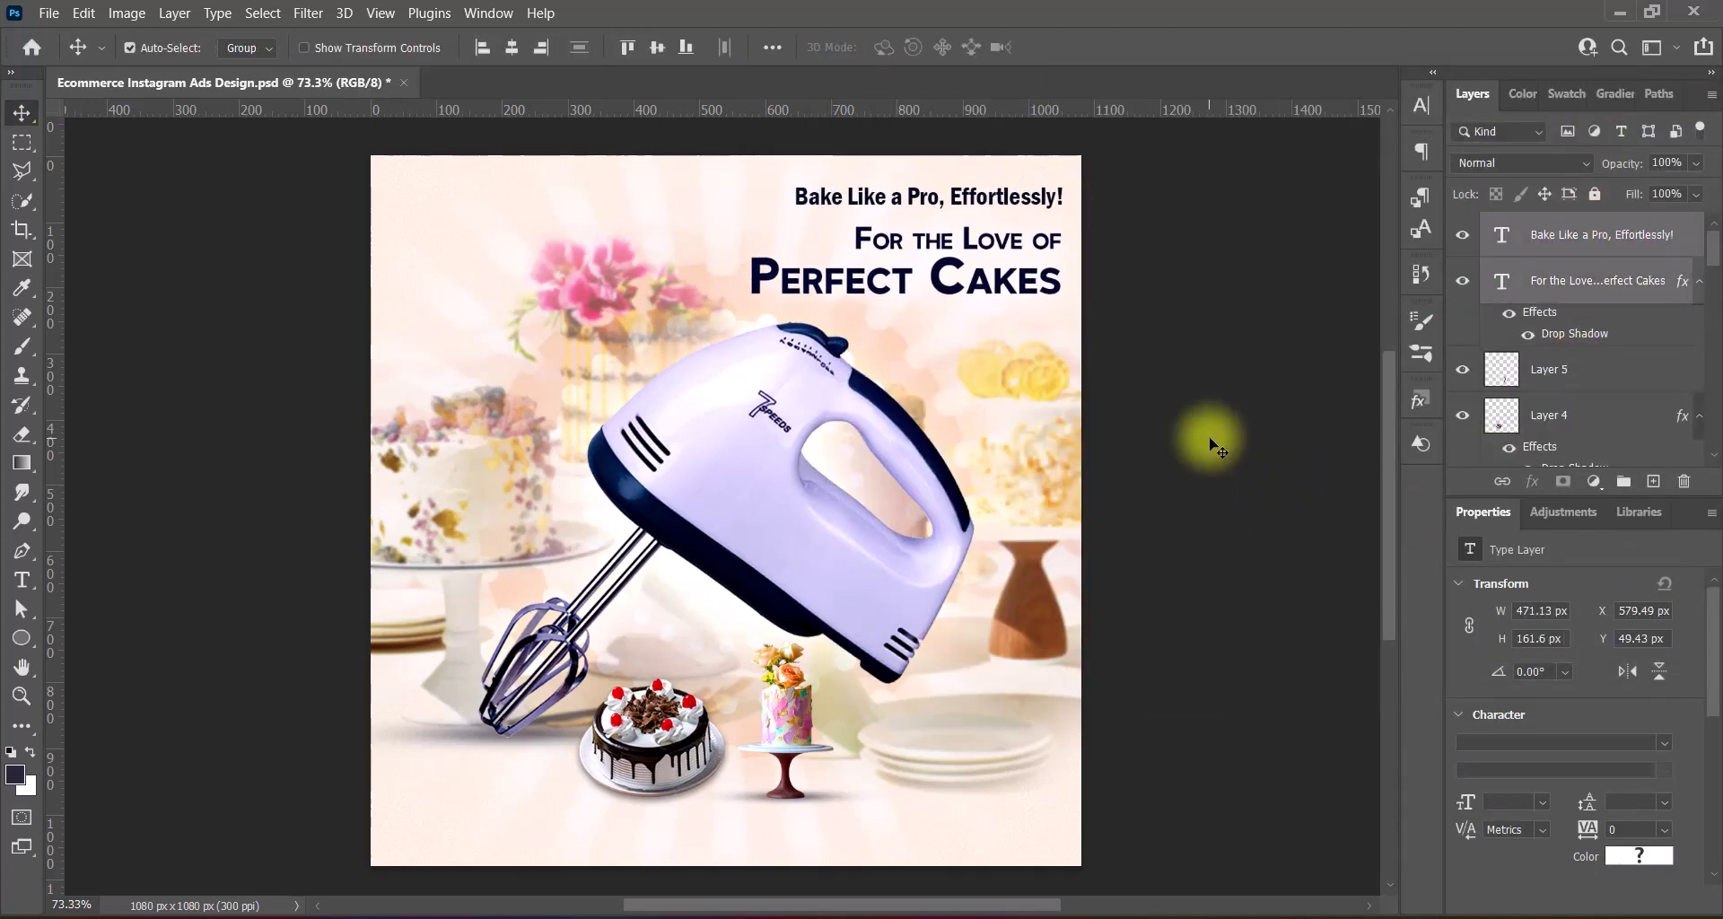
Draw a Corbel paragraph box left of the mixer and paste the body copy
{"action": "left_click", "coordinate": [1217, 446]}
{"action": "left_click", "coordinate": [1653, 481]}
{"action": "left_click", "coordinate": [22, 579]}
{"action": "left_click", "coordinate": [323, 45]}
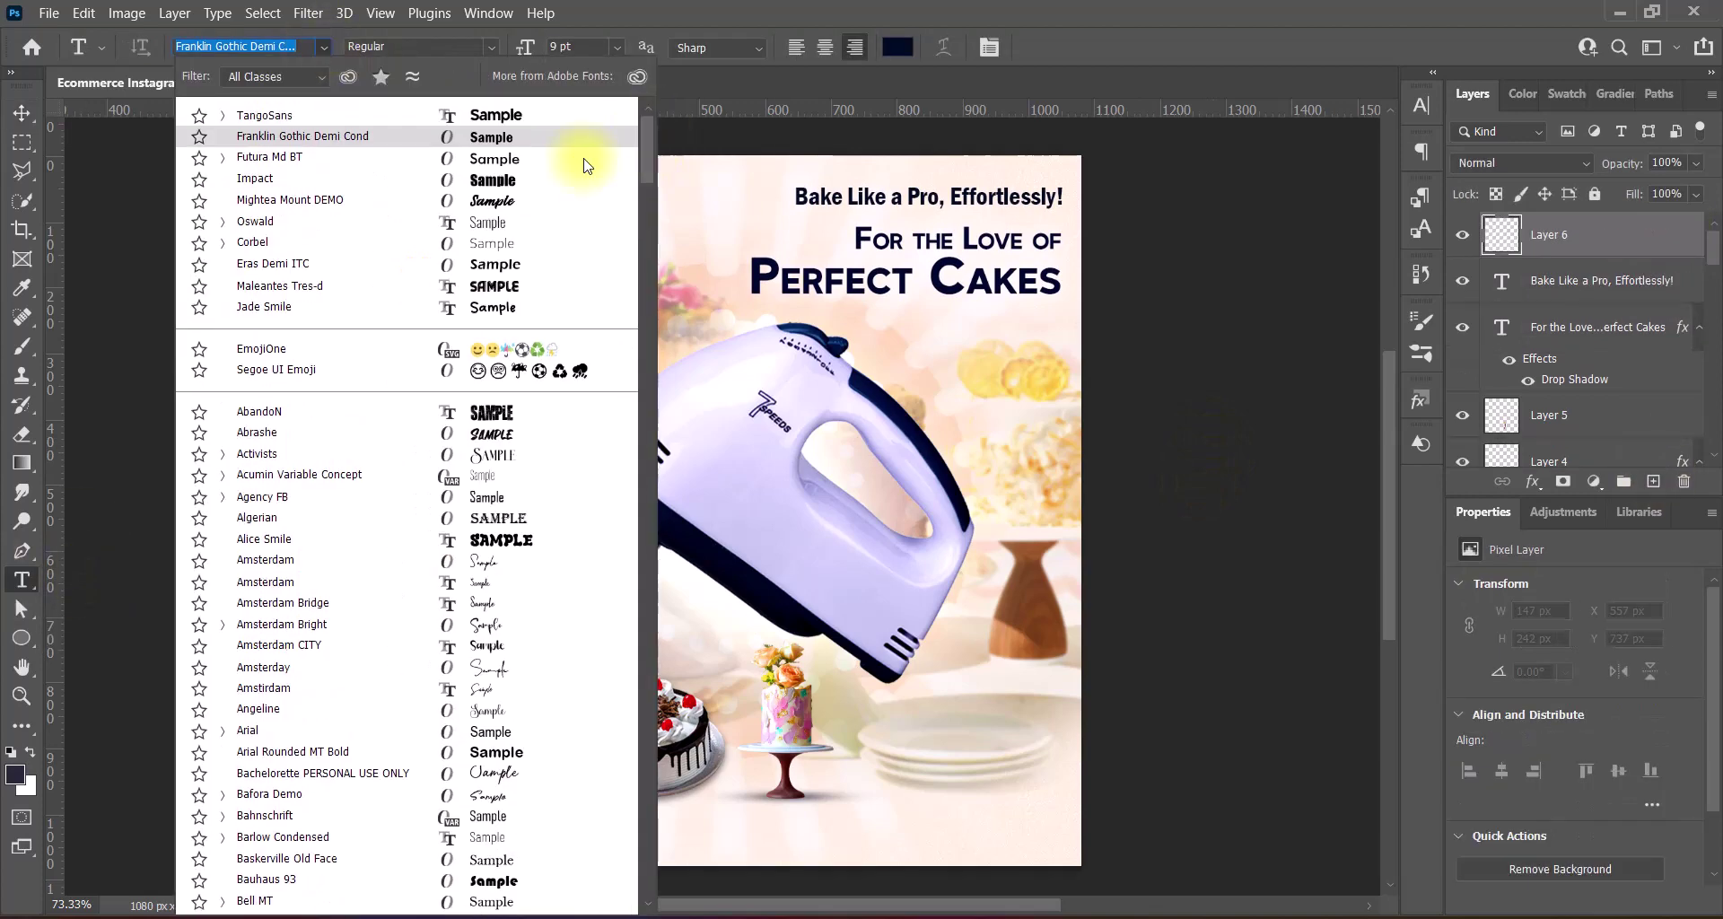
{"action": "left_click", "coordinate": [586, 243]}
{"action": "left_click_drag", "start_coordinate": [579, 446], "coordinate": [581, 446]}
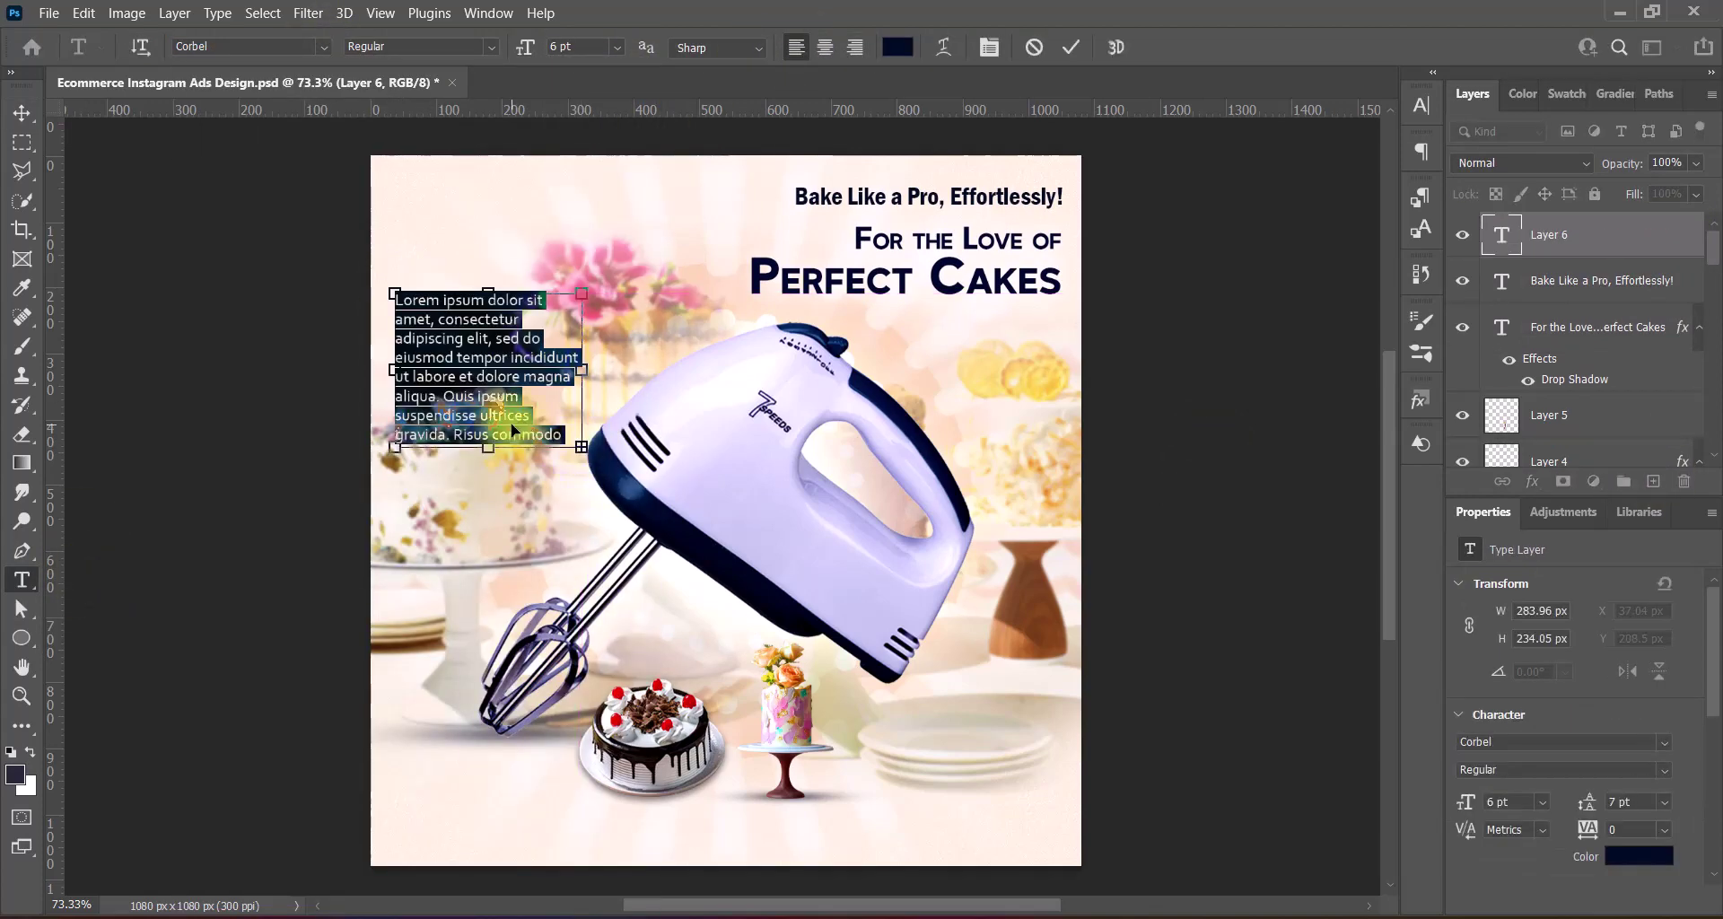
{"action": "key", "text": "ctrl+v"}
Make the body copy faux bold with 8 pt leading, justified last-line-left
{"action": "key", "text": "ctrl+a"}
{"action": "left_click", "coordinate": [1419, 110]}
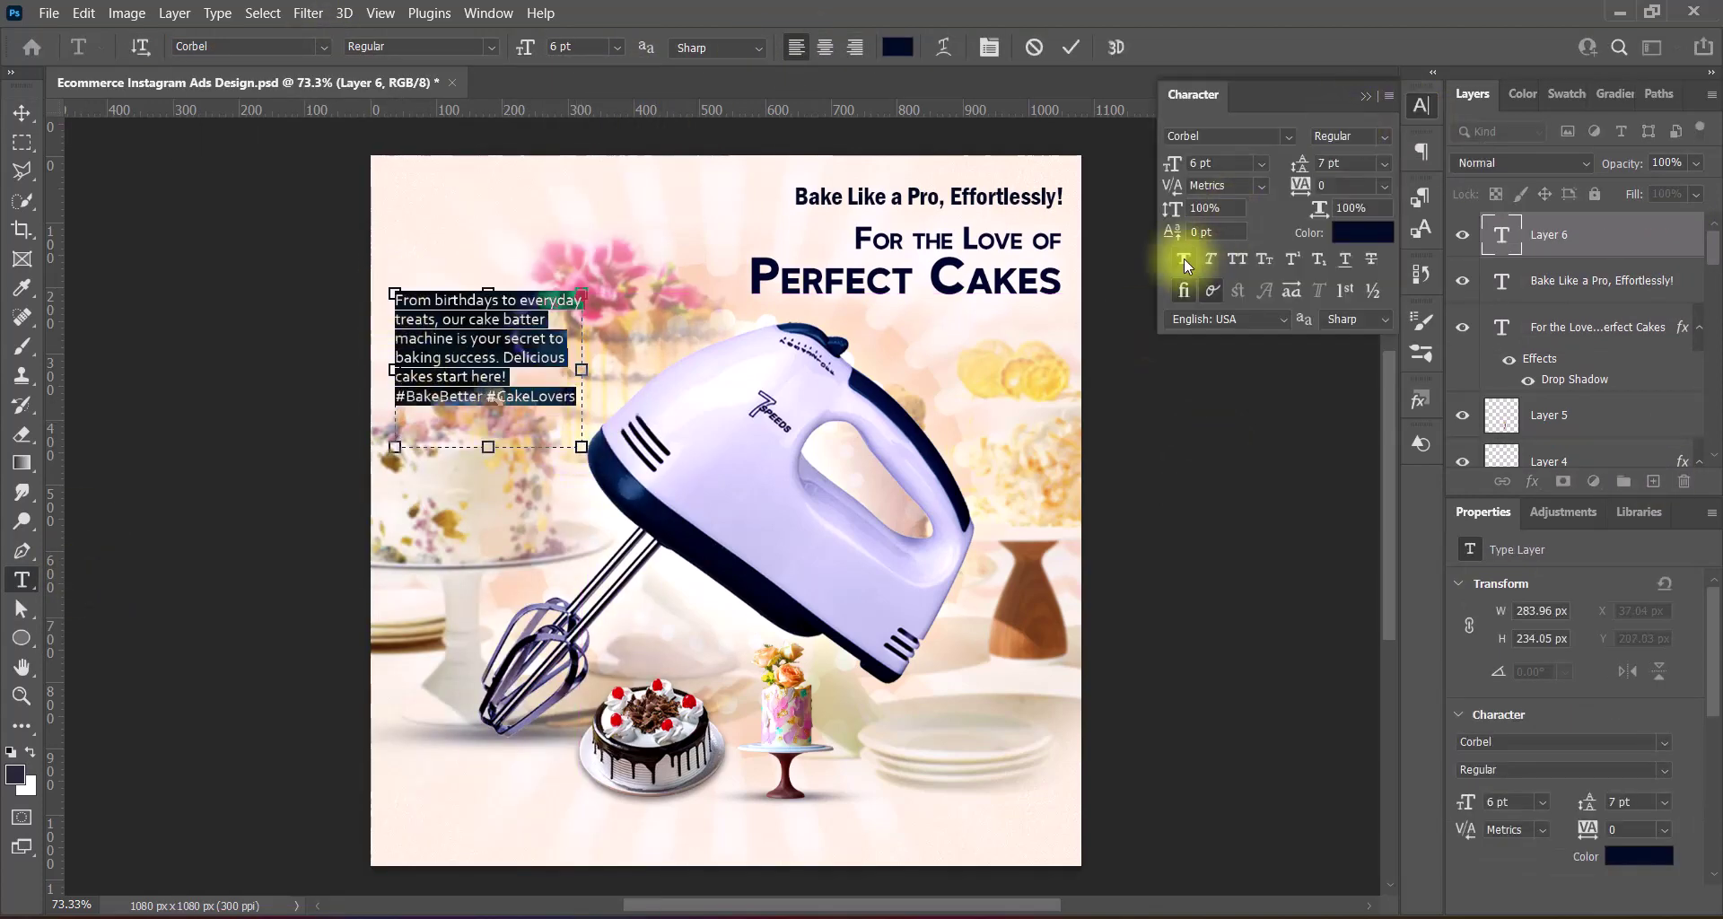
{"action": "left_click", "coordinate": [1182, 259]}
{"action": "left_click", "coordinate": [1384, 163]}
{"action": "left_click", "coordinate": [1350, 235]}
{"action": "scroll", "coordinate": [1631, 675], "scroll_direction": "down", "scroll_amount": 2}
{"action": "scroll", "coordinate": [1631, 674], "scroll_direction": "down", "scroll_amount": 2}
{"action": "left_click", "coordinate": [1566, 759]}
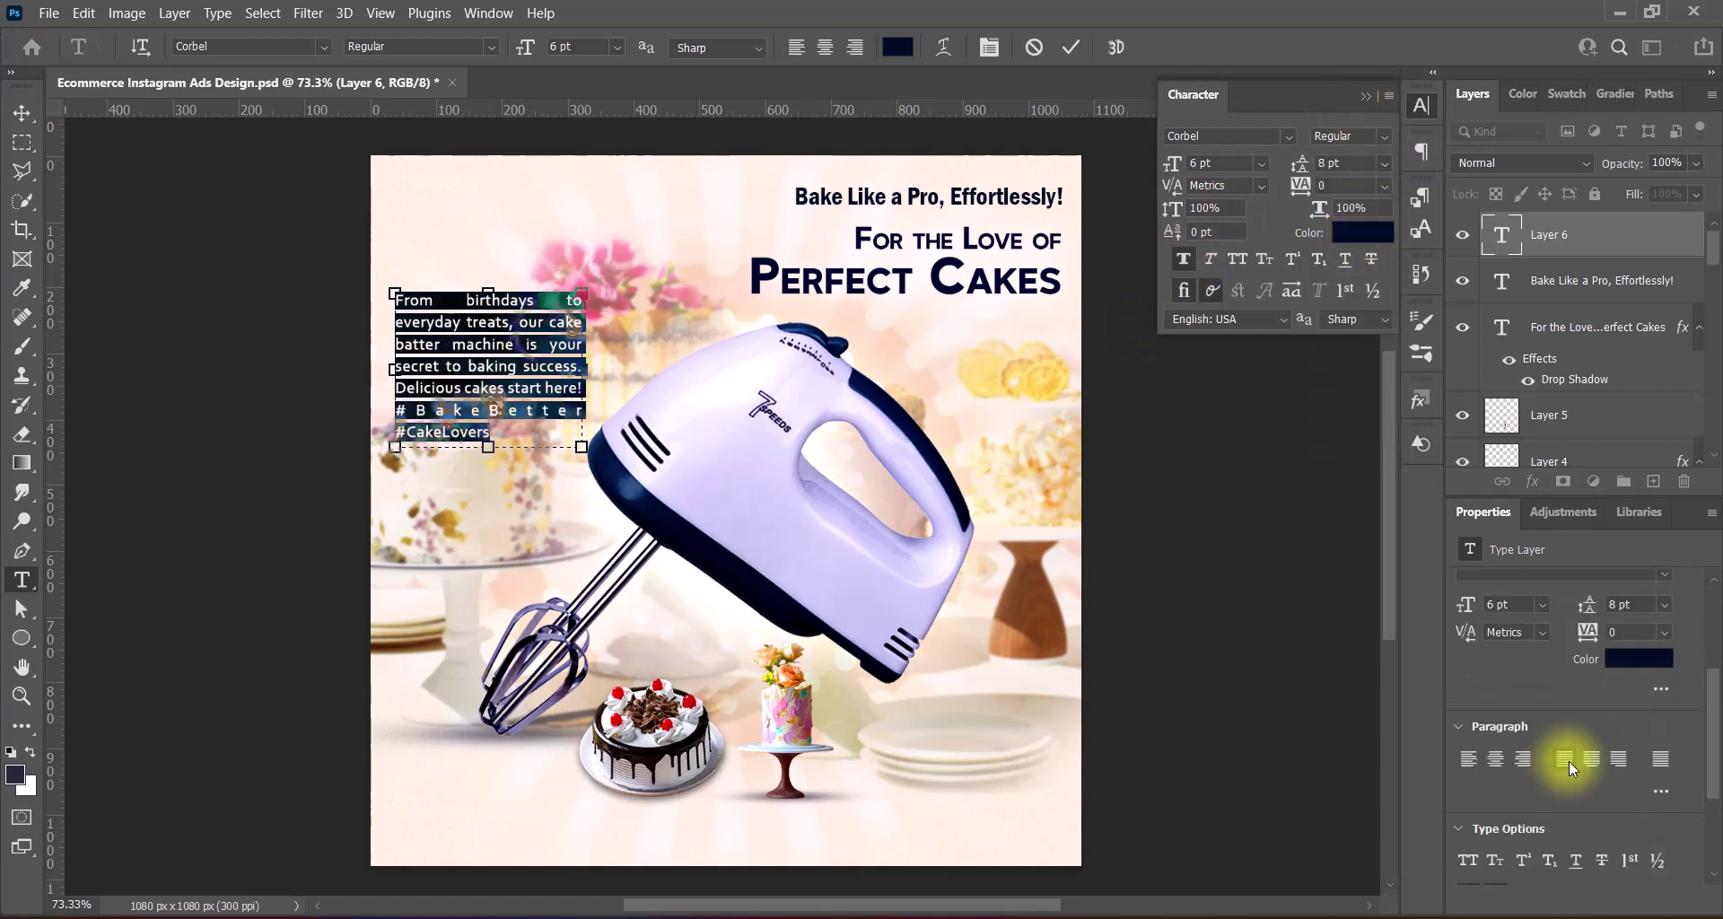
Trim the hashtag line and widen the text box so the copy reflows
{"action": "left_click", "coordinate": [430, 411]}
{"action": "key", "text": "BackSpace"}
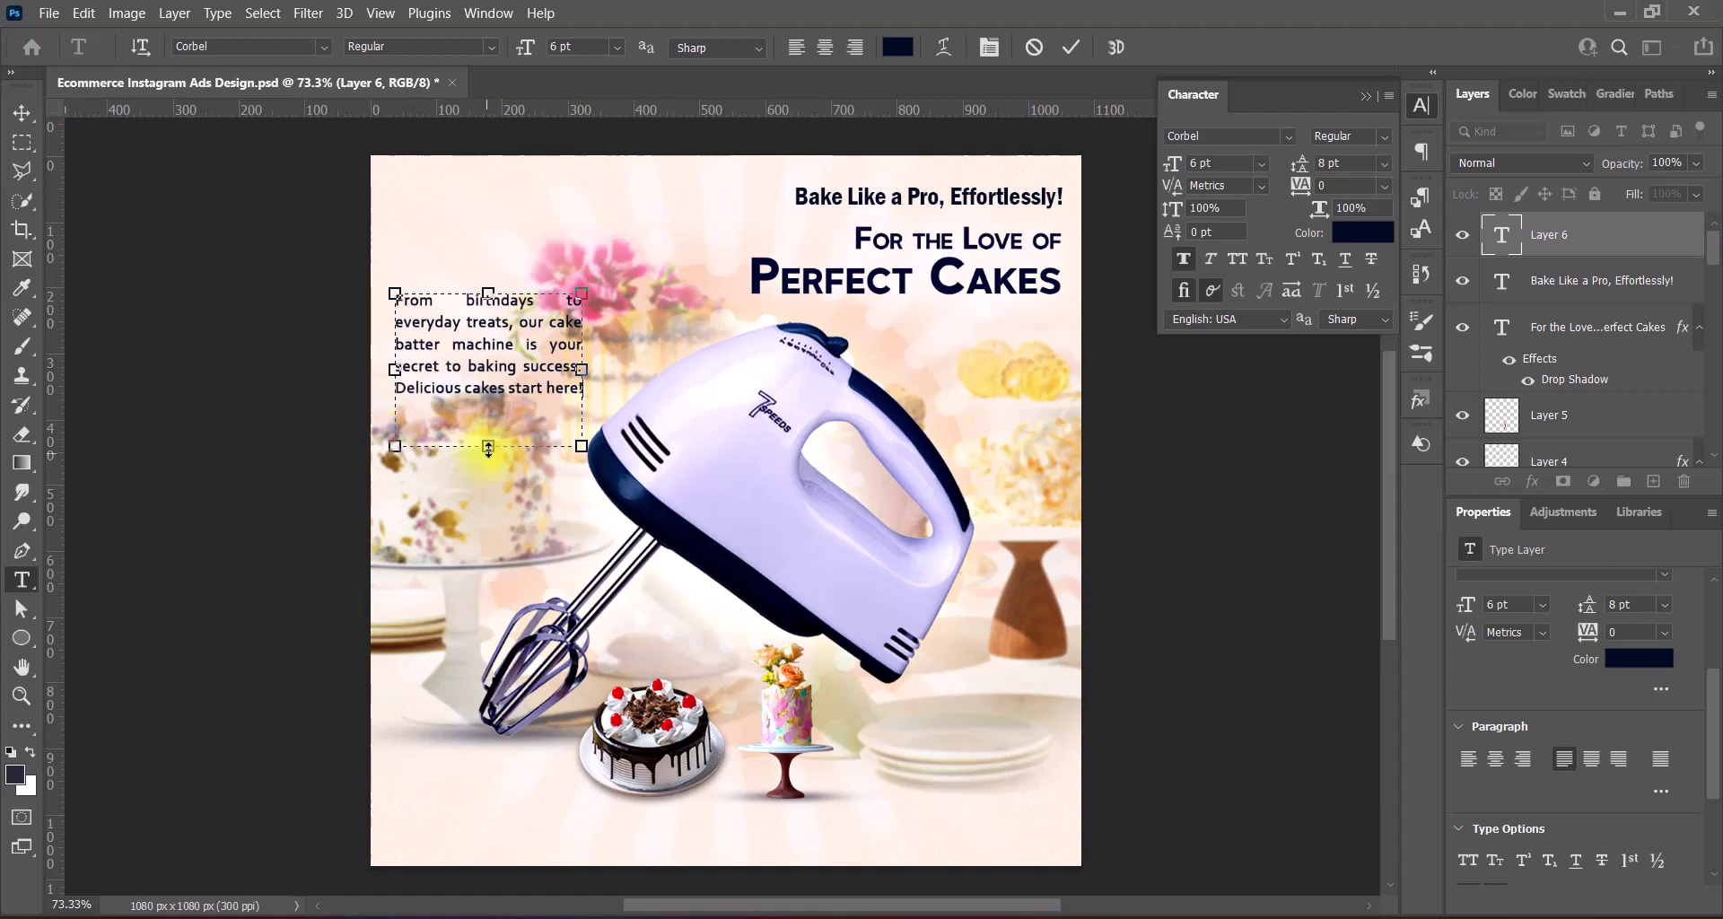
{"action": "left_click_drag", "start_coordinate": [581, 369], "coordinate": [653, 384]}
{"action": "left_click", "coordinate": [1072, 47]}
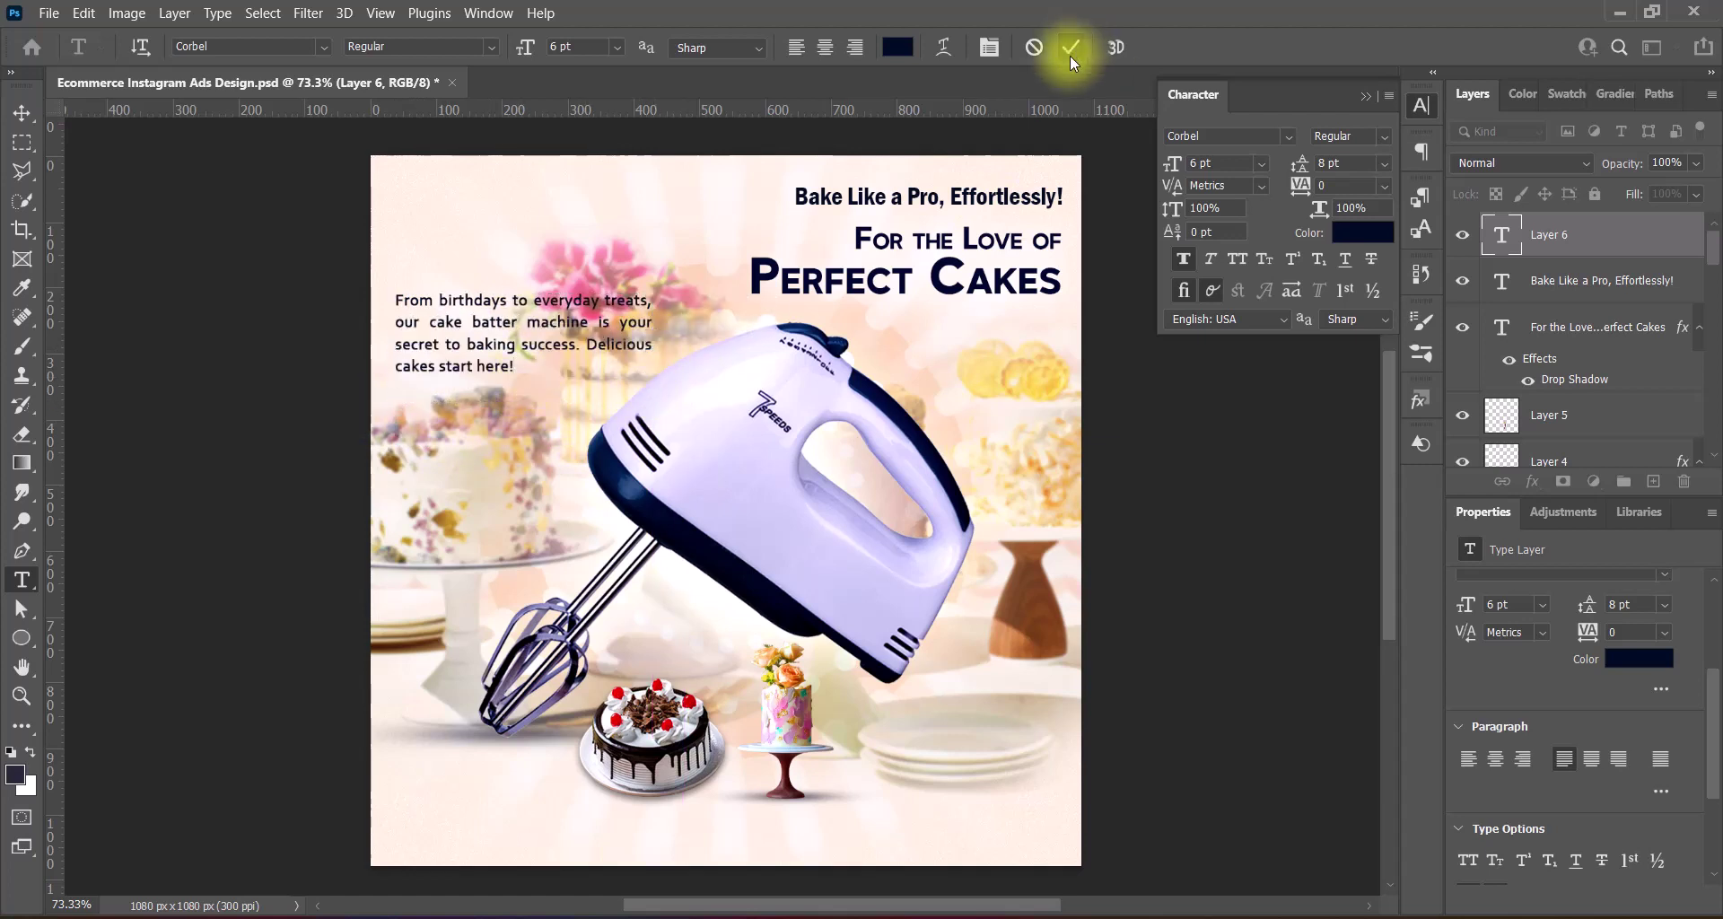
Make 'Delicious cakes start here!' bold italic at 8 pt and extend the box downward
{"action": "left_click", "coordinate": [588, 348]}
{"action": "left_click", "coordinate": [450, 159]}
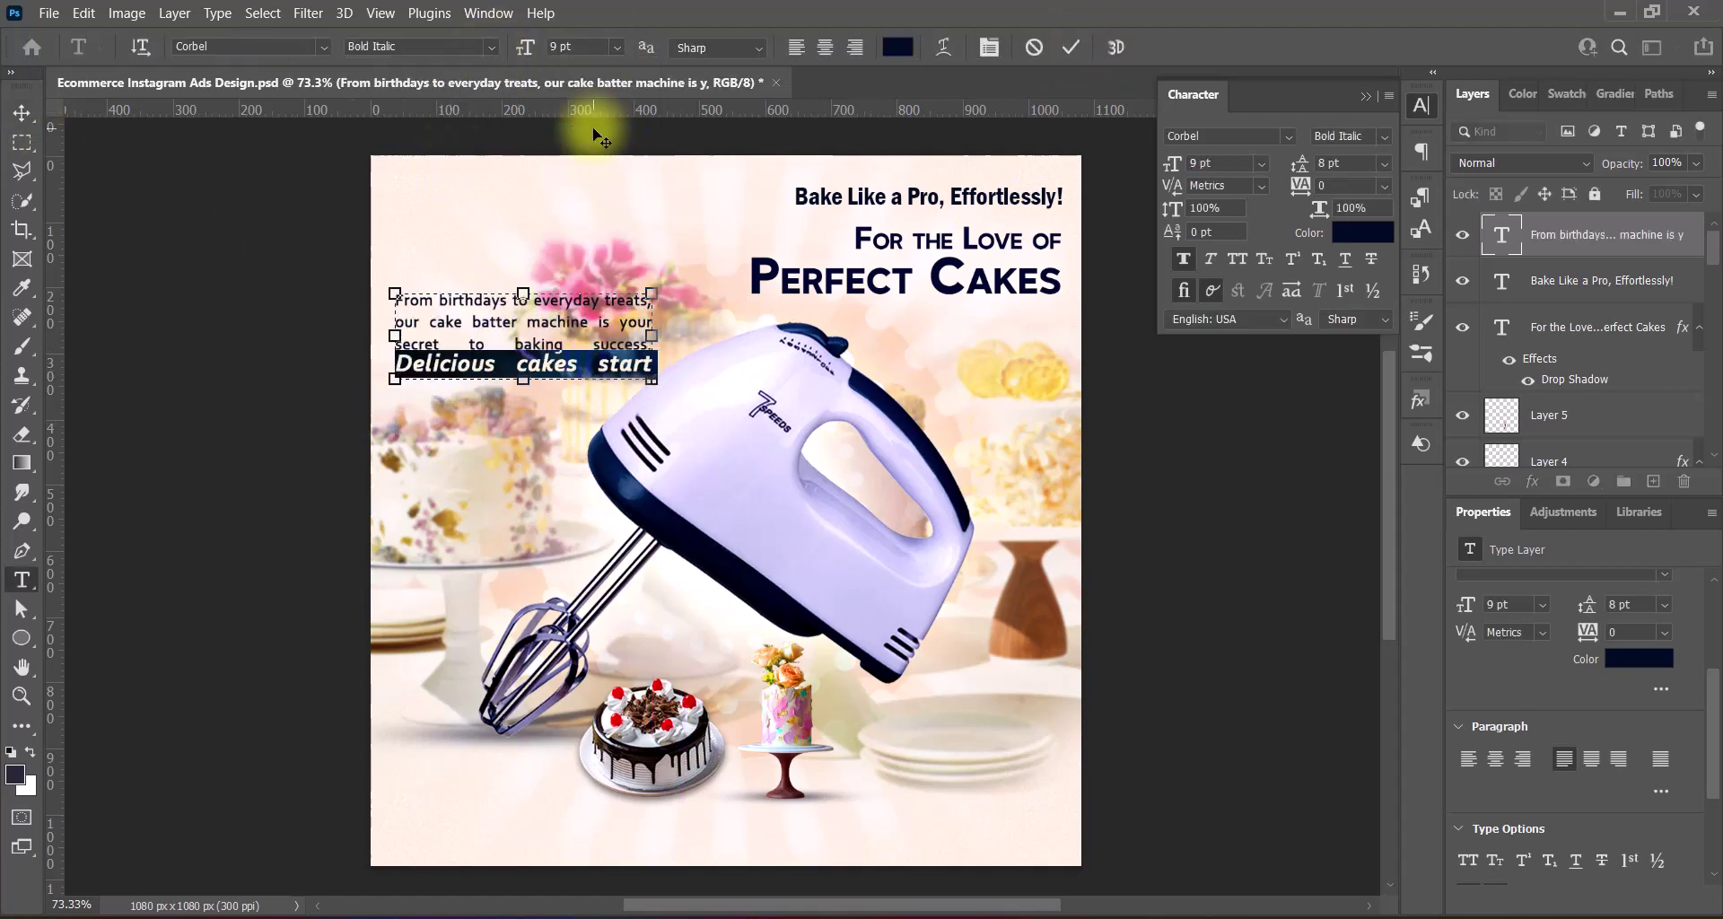
{"action": "key", "text": "Return"}
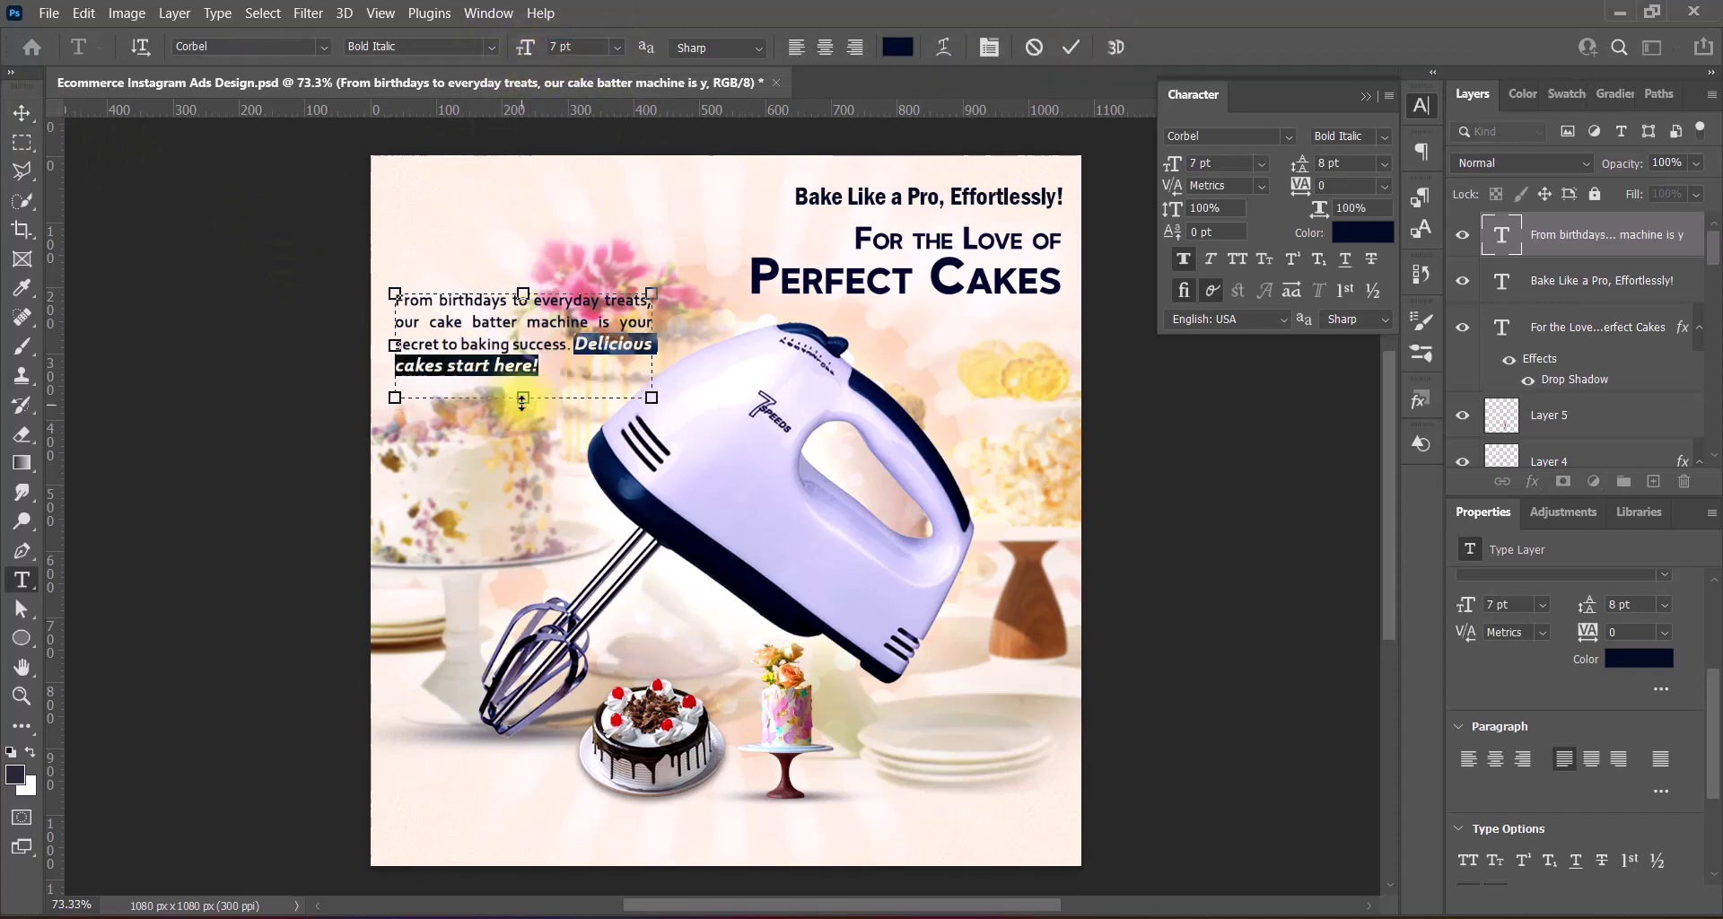
{"action": "key", "text": "Escape"}
{"action": "key", "text": "v"}
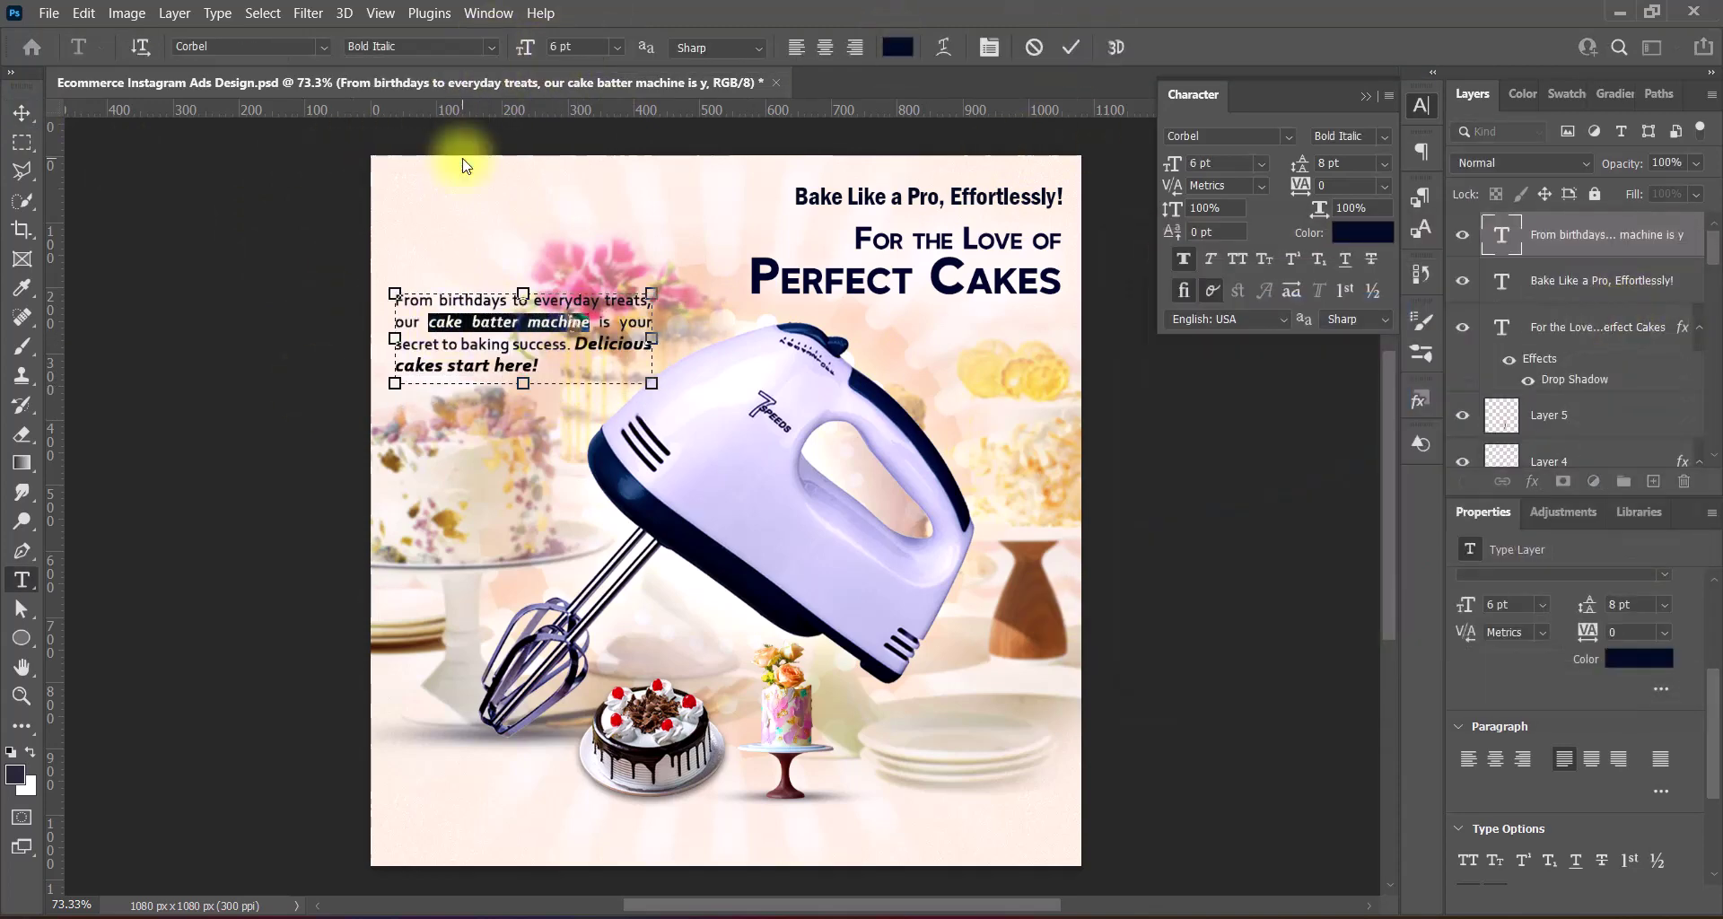
{"action": "key", "text": "ctrl+shift+period"}
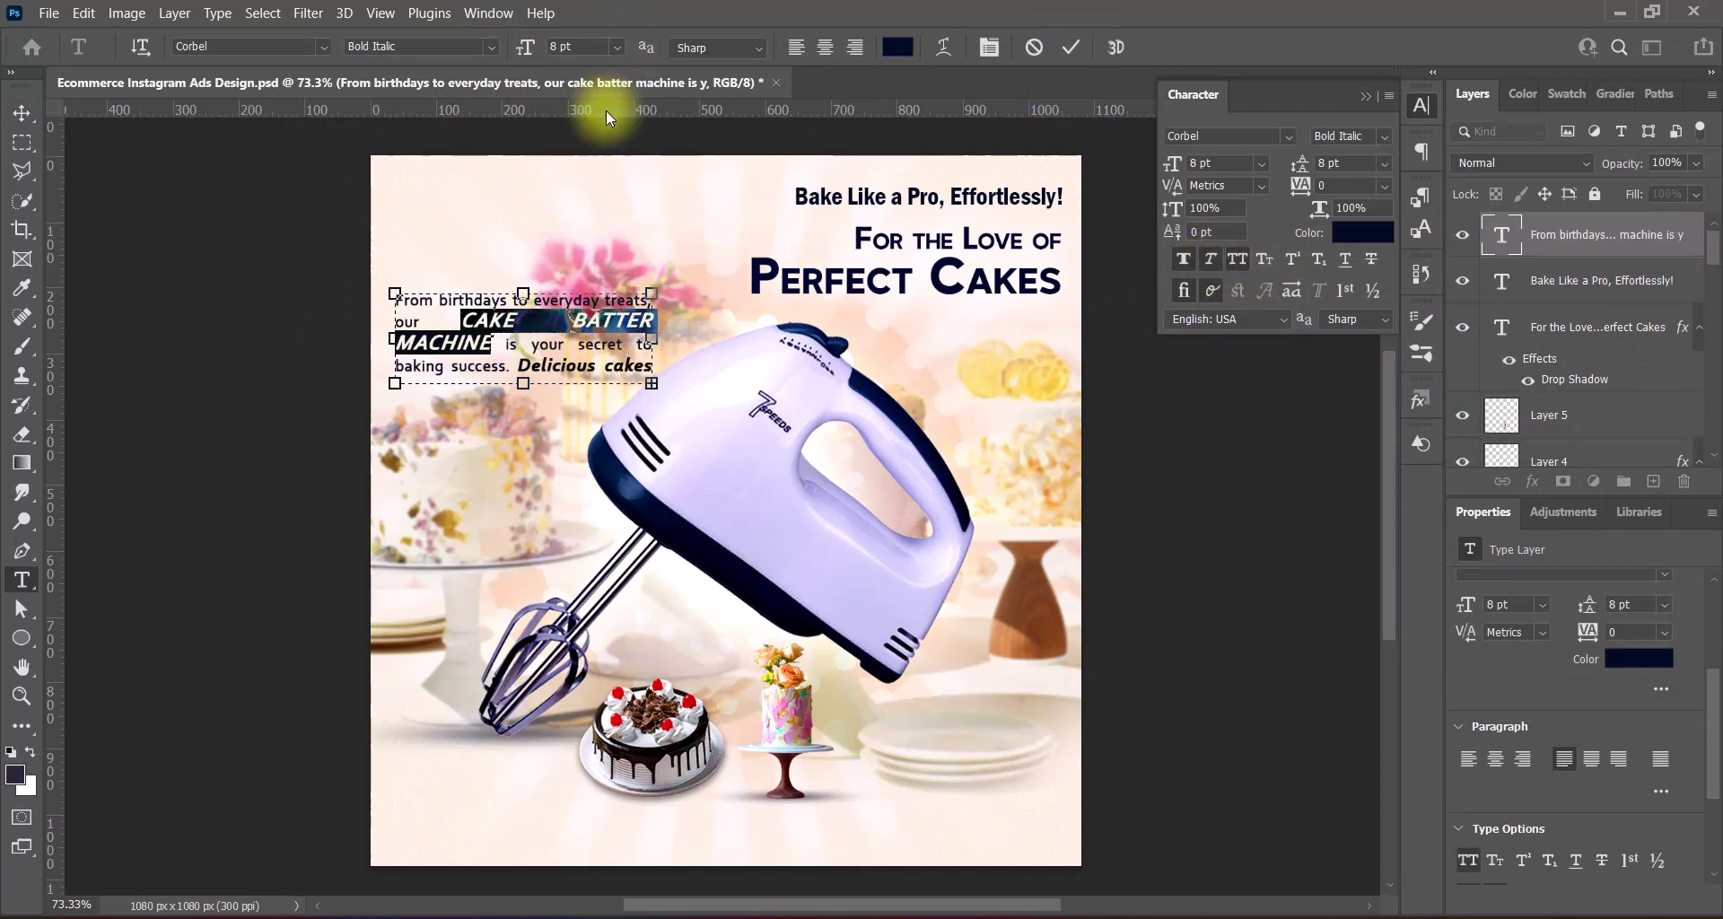
{"action": "left_click_drag", "start_coordinate": [523, 383], "coordinate": [525, 423]}
{"action": "left_click", "coordinate": [1070, 46]}
Shrink 'CAKE BATTER MACHINE' to 7.5 pt and widen the box so it fits
{"action": "key", "text": "v"}
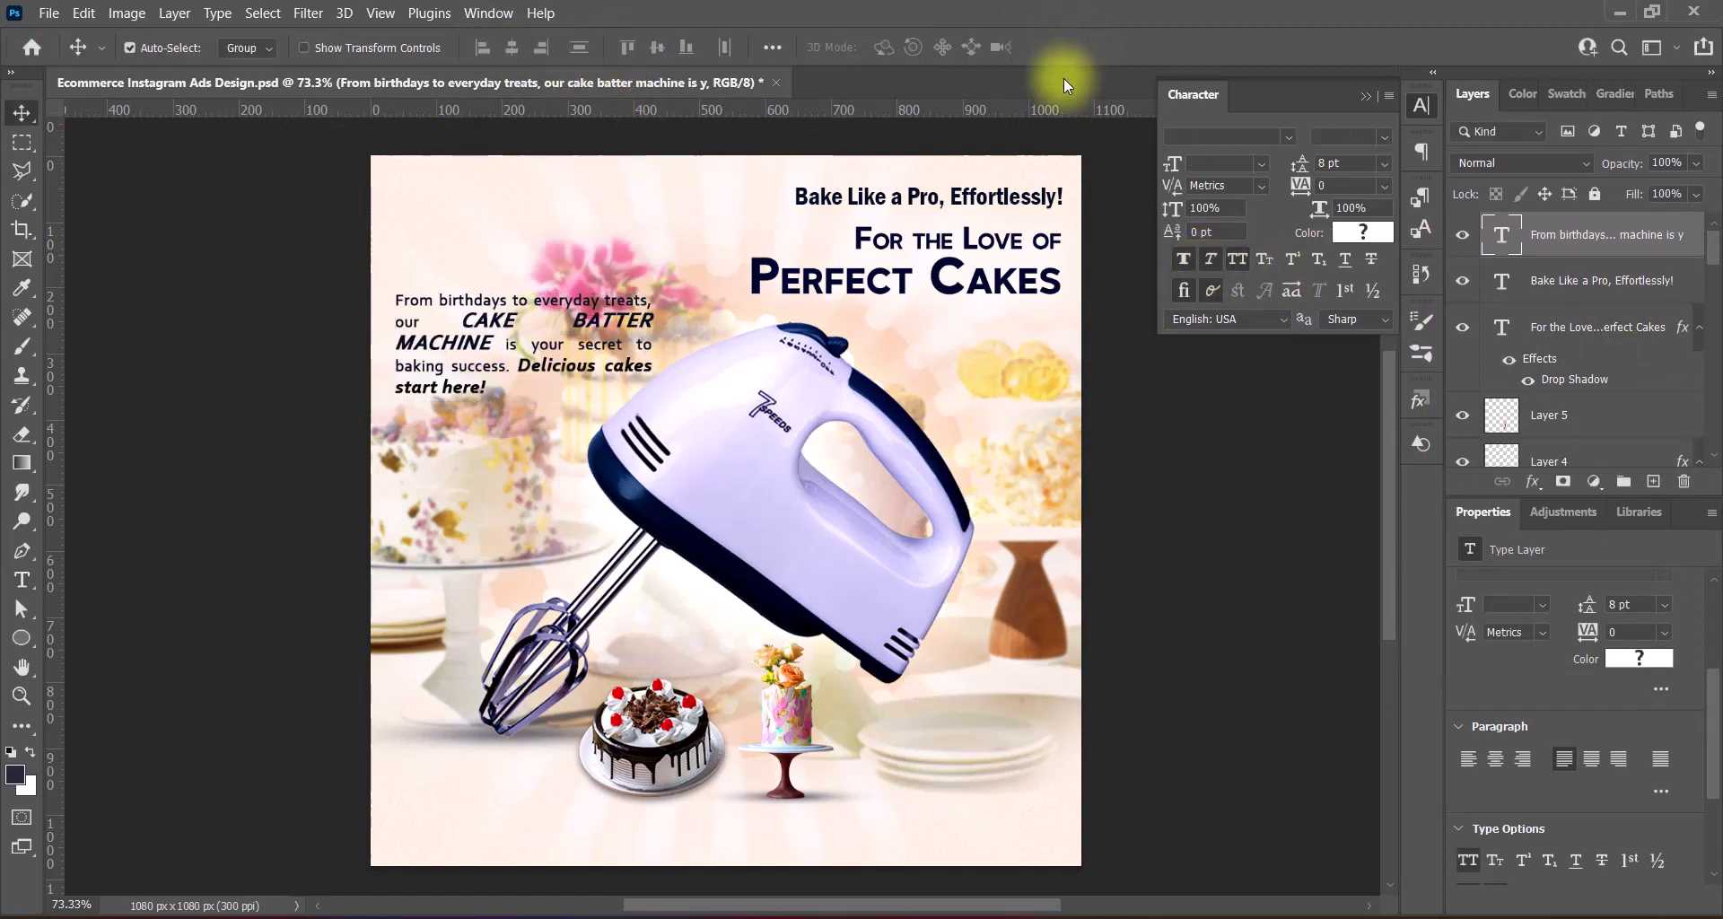
{"action": "double_click", "coordinate": [496, 375]}
{"action": "left_click_drag", "start_coordinate": [528, 49], "coordinate": [521, 54]}
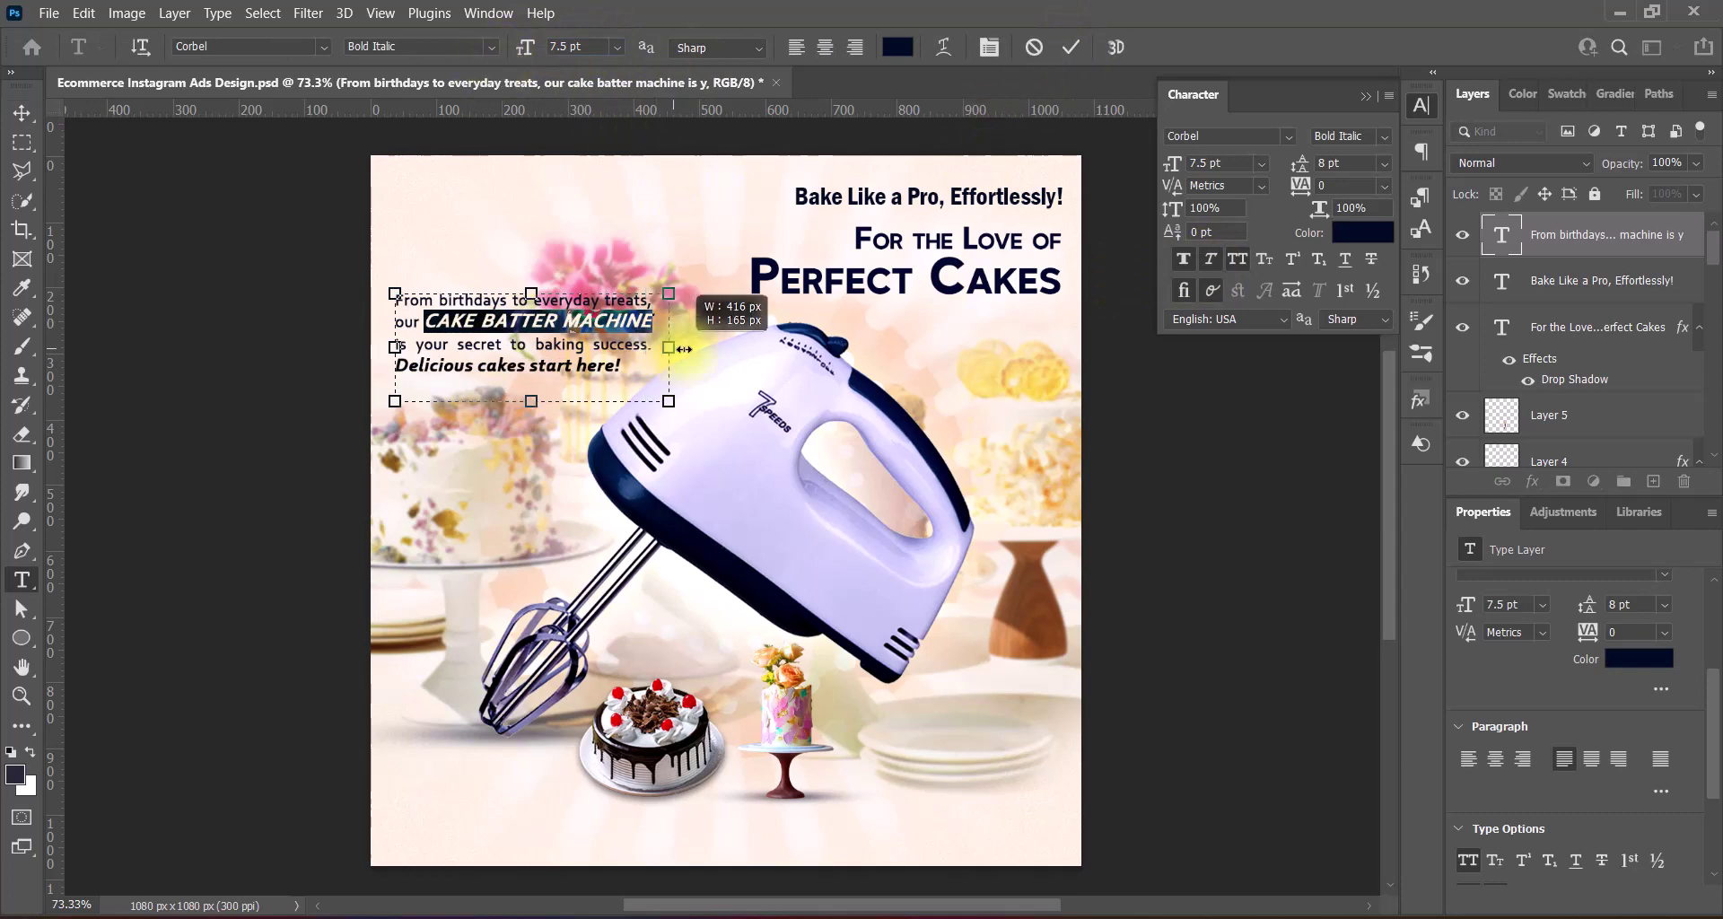
{"action": "left_click_drag", "start_coordinate": [684, 348], "coordinate": [683, 348]}
{"action": "left_click", "coordinate": [1070, 47]}
{"action": "left_click", "coordinate": [401, 323]}
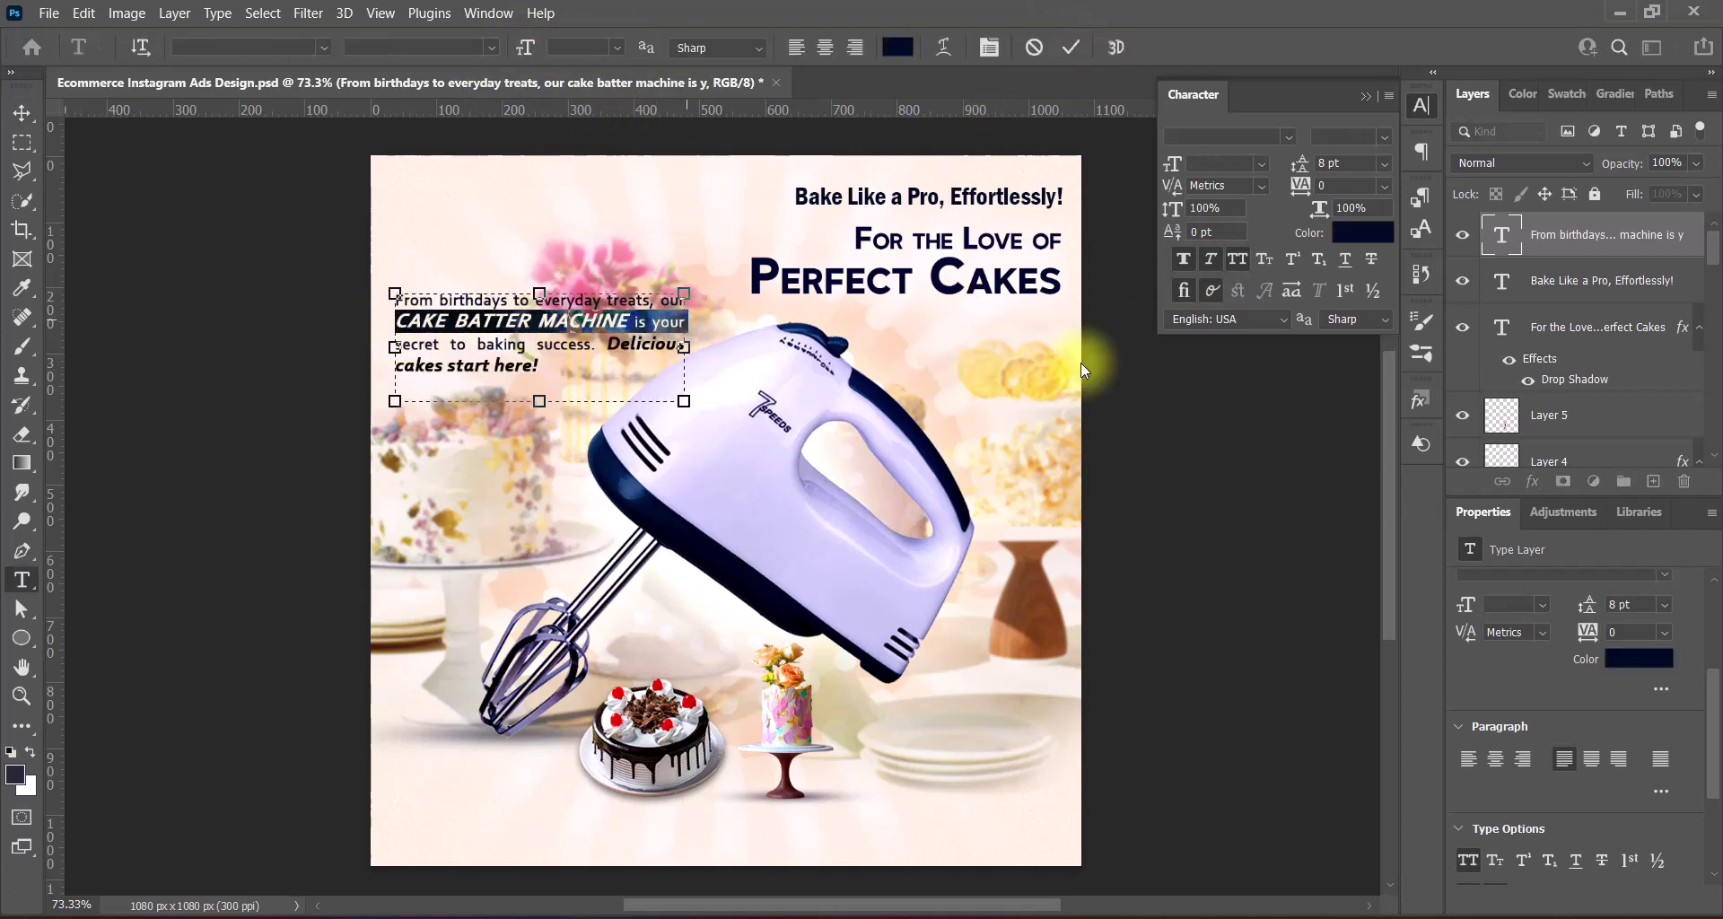
{"action": "left_click", "coordinate": [1365, 96]}
{"action": "key", "text": "ctrl+Return"}
Move the body text block down slightly
{"action": "key", "text": "ctrl+t"}
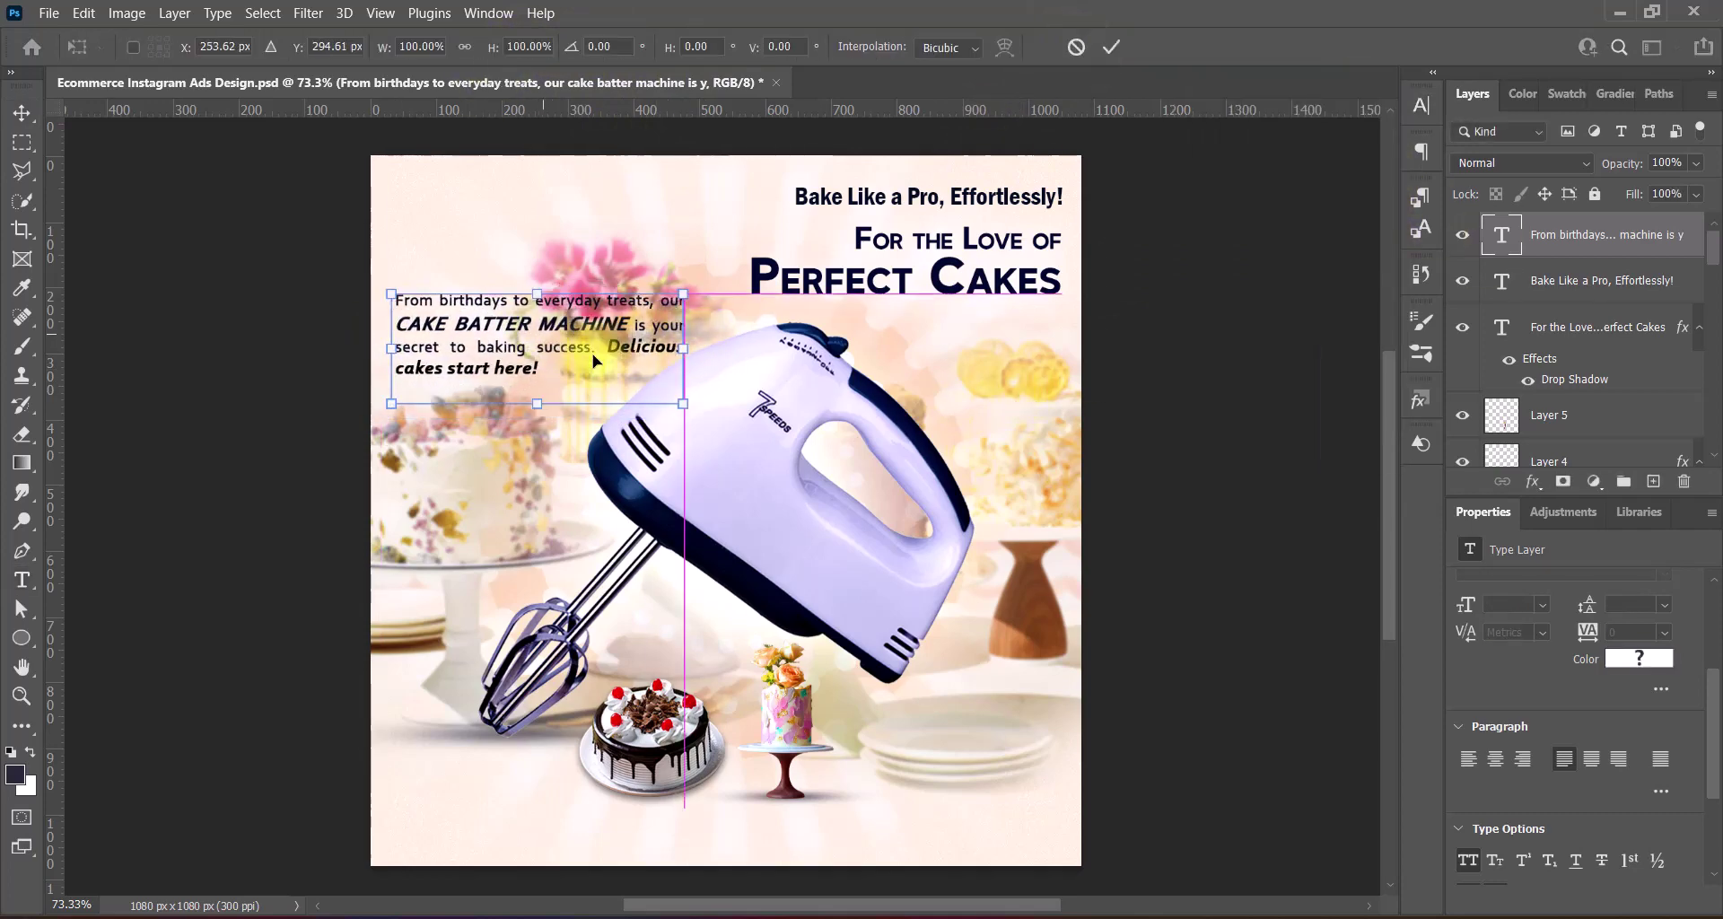
{"action": "key", "text": "Return"}
{"action": "left_click_drag", "start_coordinate": [530, 330], "coordinate": [527, 350]}
Give the body copy a soft white drop shadow with size 120
{"action": "double_click", "coordinate": [1615, 235]}
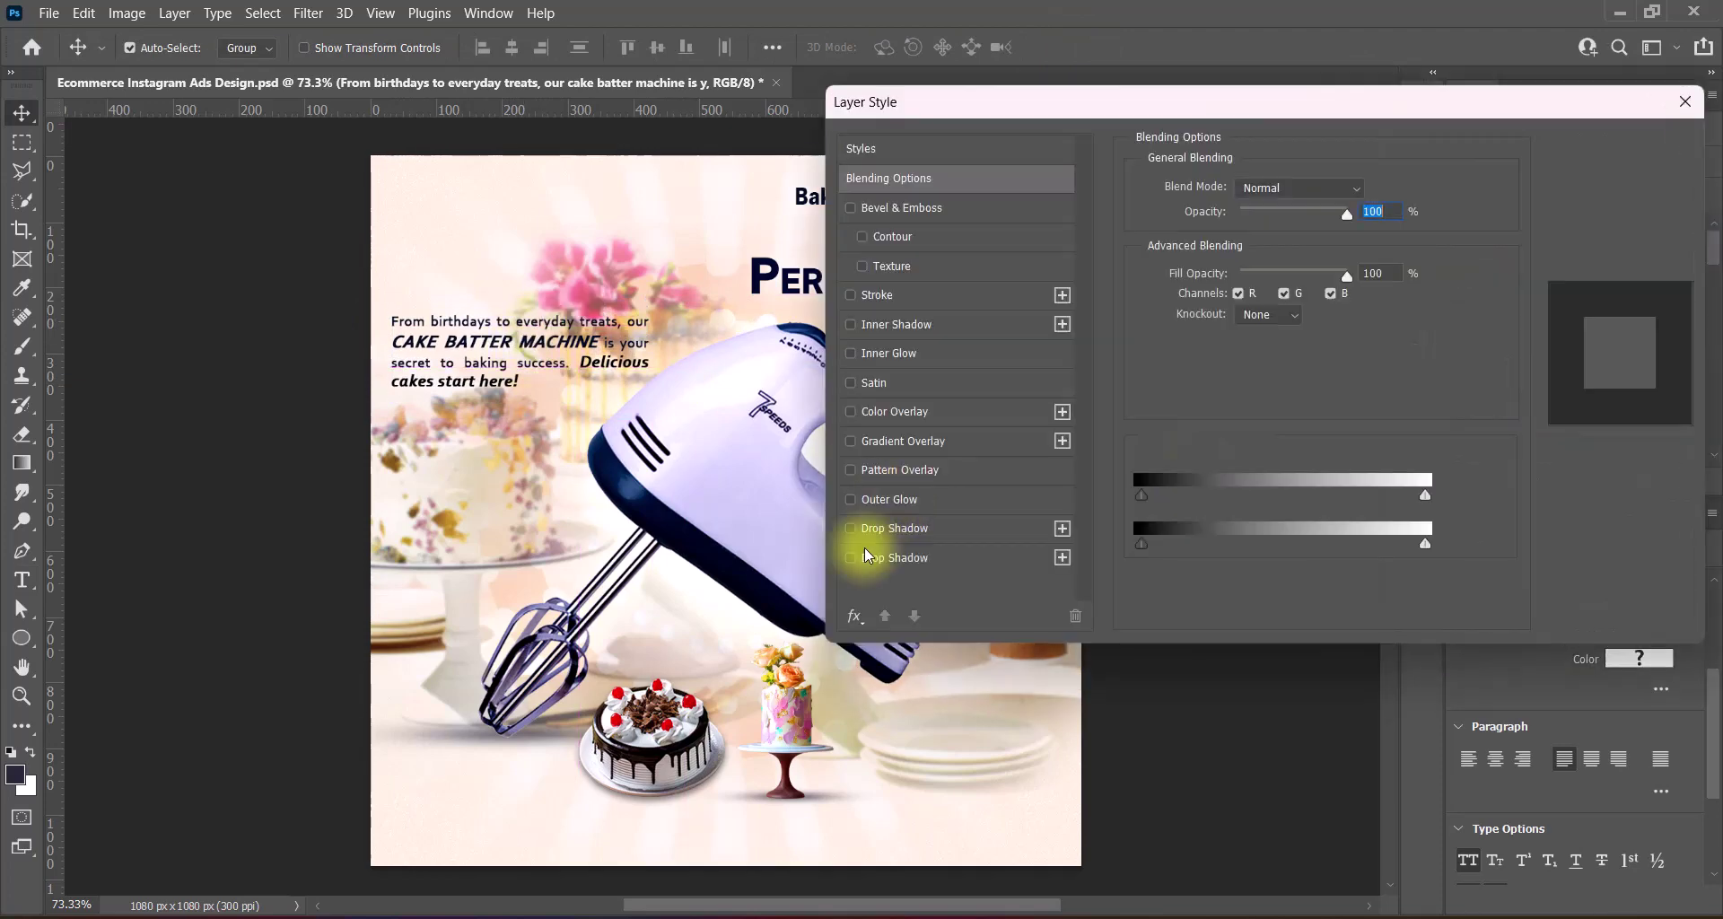
{"action": "left_click", "coordinate": [862, 557]}
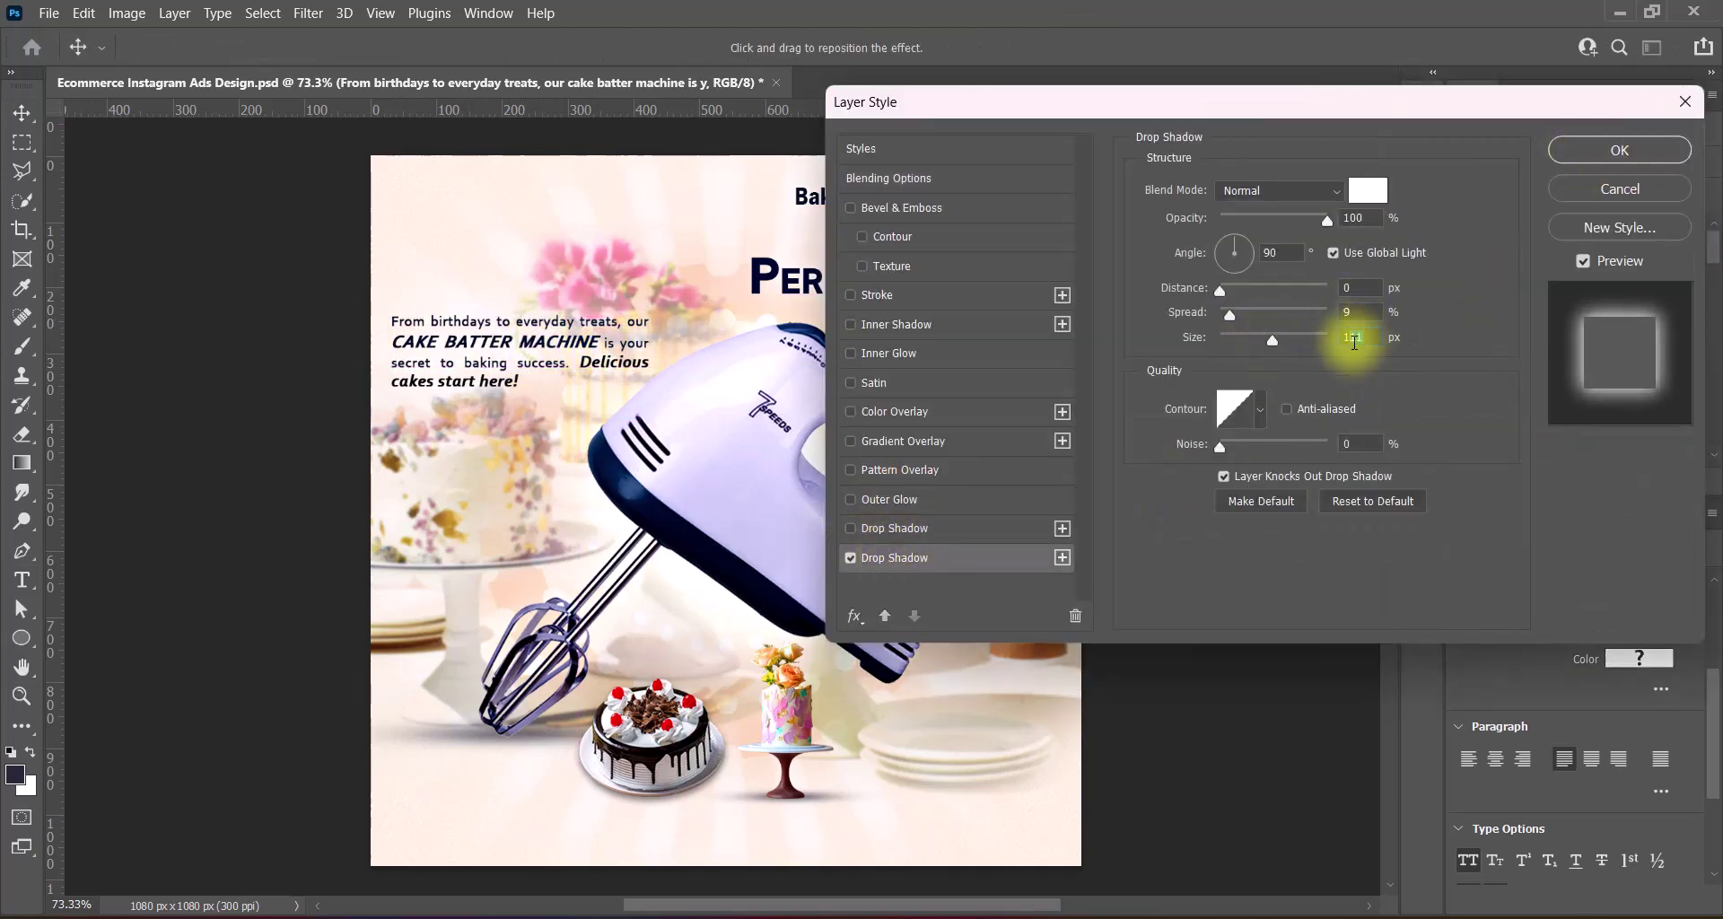
{"action": "type", "text": "120"}
{"action": "left_click", "coordinate": [1330, 313]}
{"action": "left_click", "coordinate": [1603, 152]}
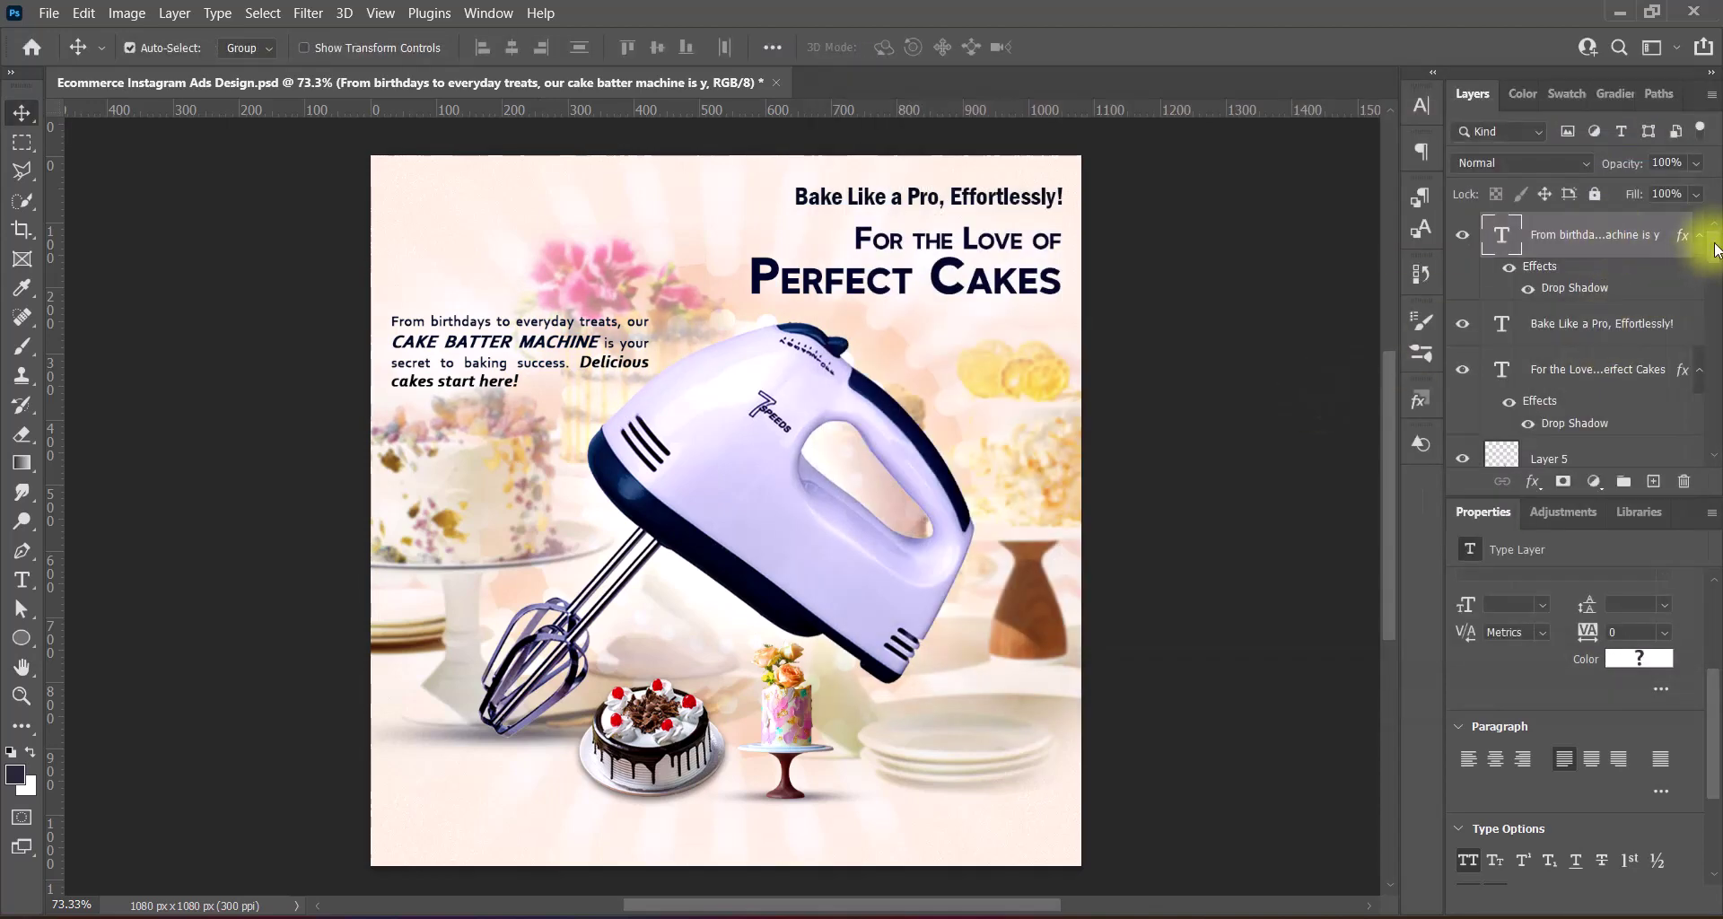
{"action": "double_click", "coordinate": [1570, 294]}
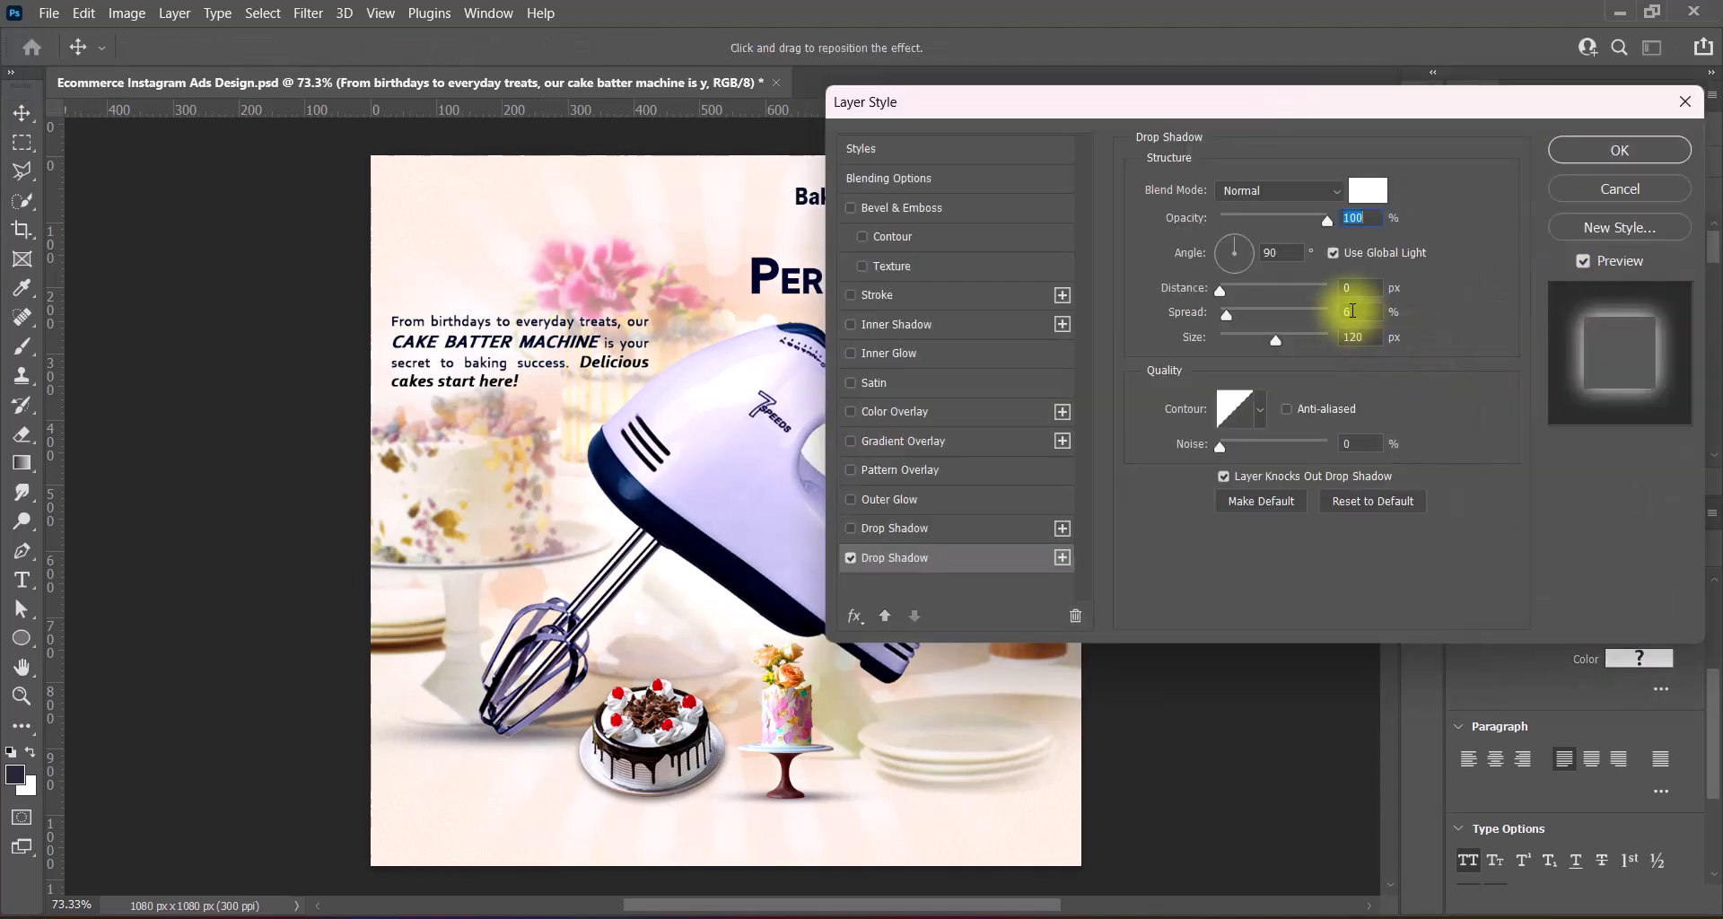
{"action": "key", "text": "Return"}
Put the body layer below the headlines and nudge the headlines up, the body copy down about 9 px
{"action": "scroll", "coordinate": [1538, 315], "scroll_direction": "up", "scroll_amount": 1}
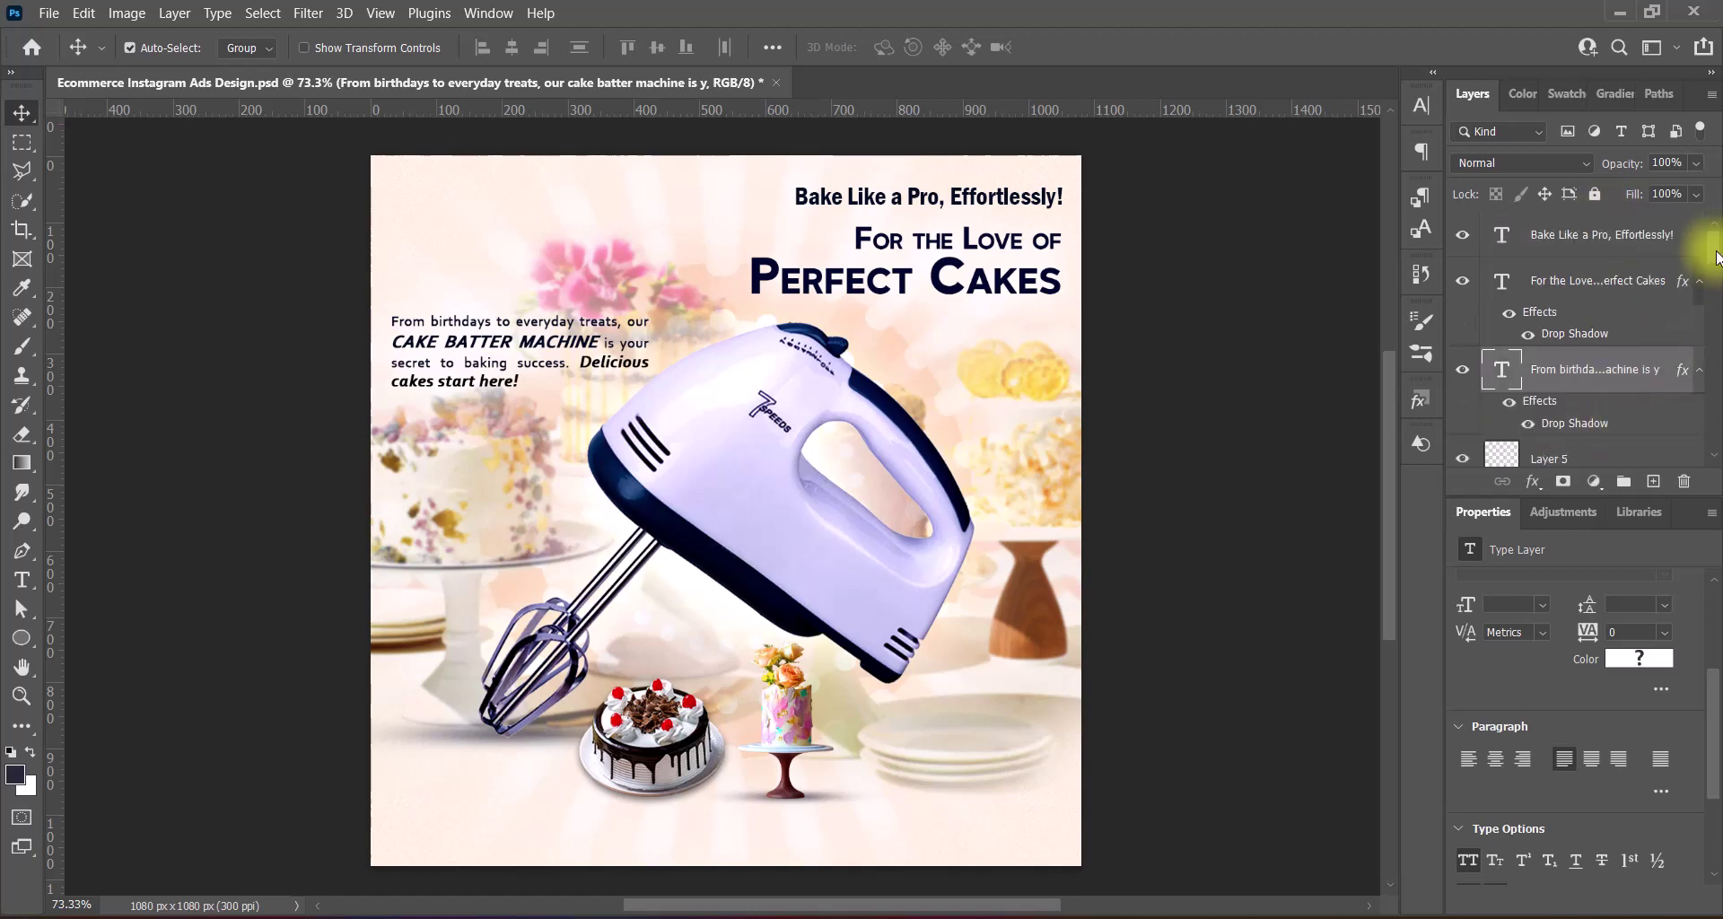
{"action": "left_click_drag", "start_coordinate": [1558, 395], "coordinate": [1557, 305]}
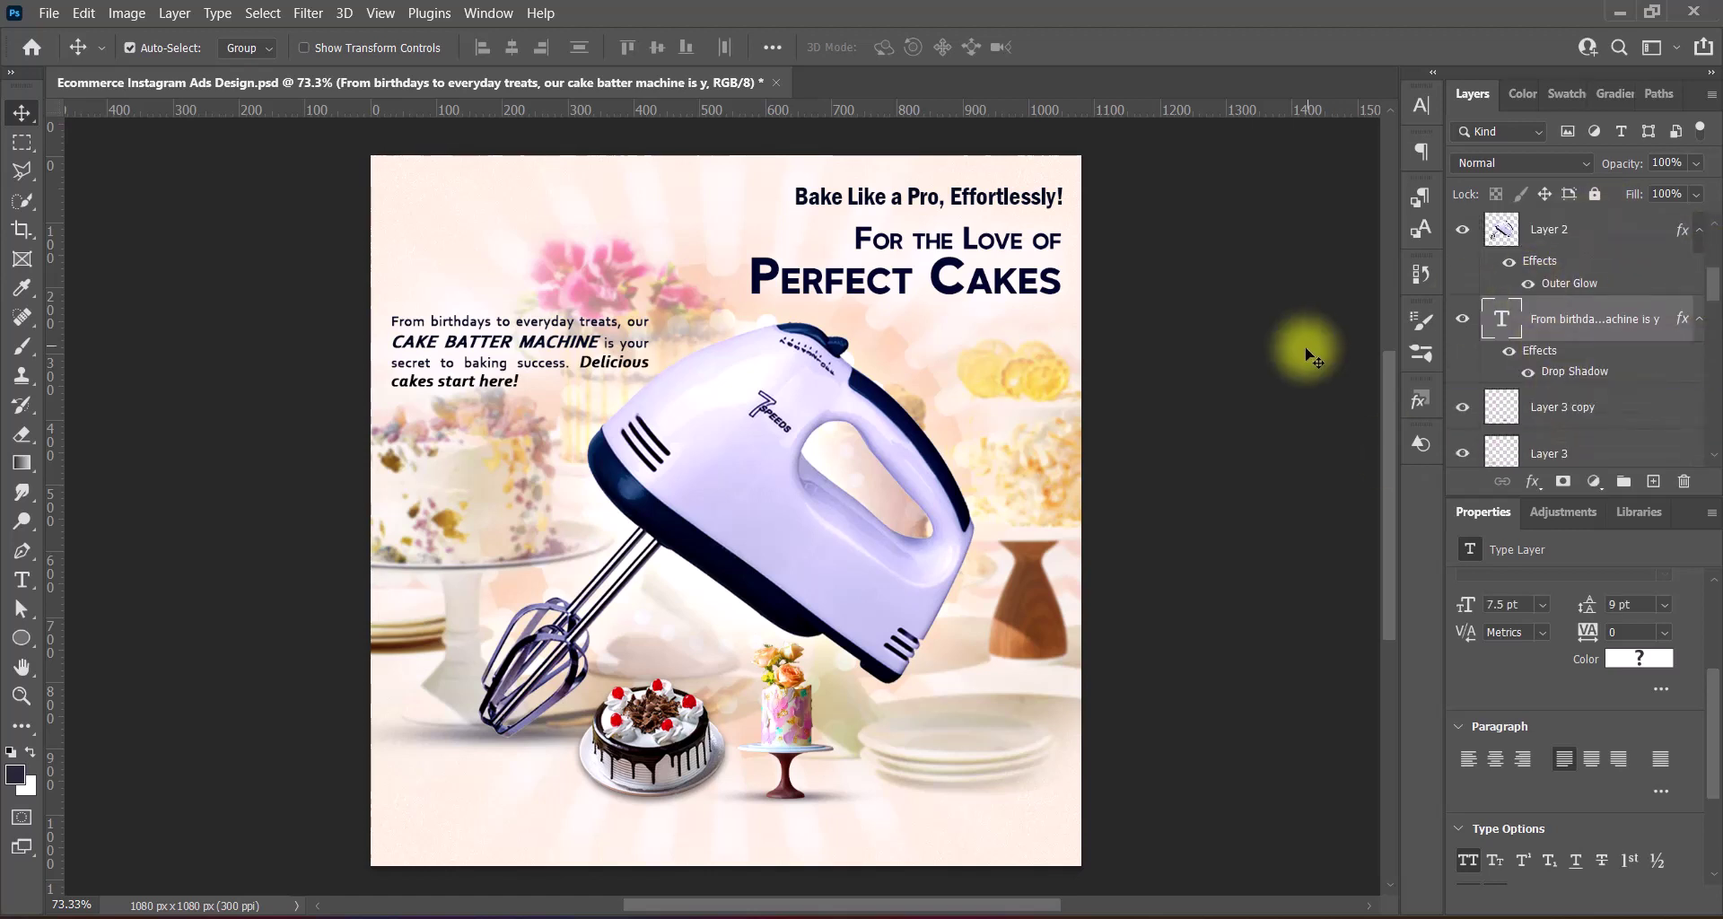
{"action": "key", "text": "Up"}
{"action": "key", "text": "Up"}
{"action": "key", "text": "Up"}
{"action": "left_click", "coordinate": [1060, 292]}
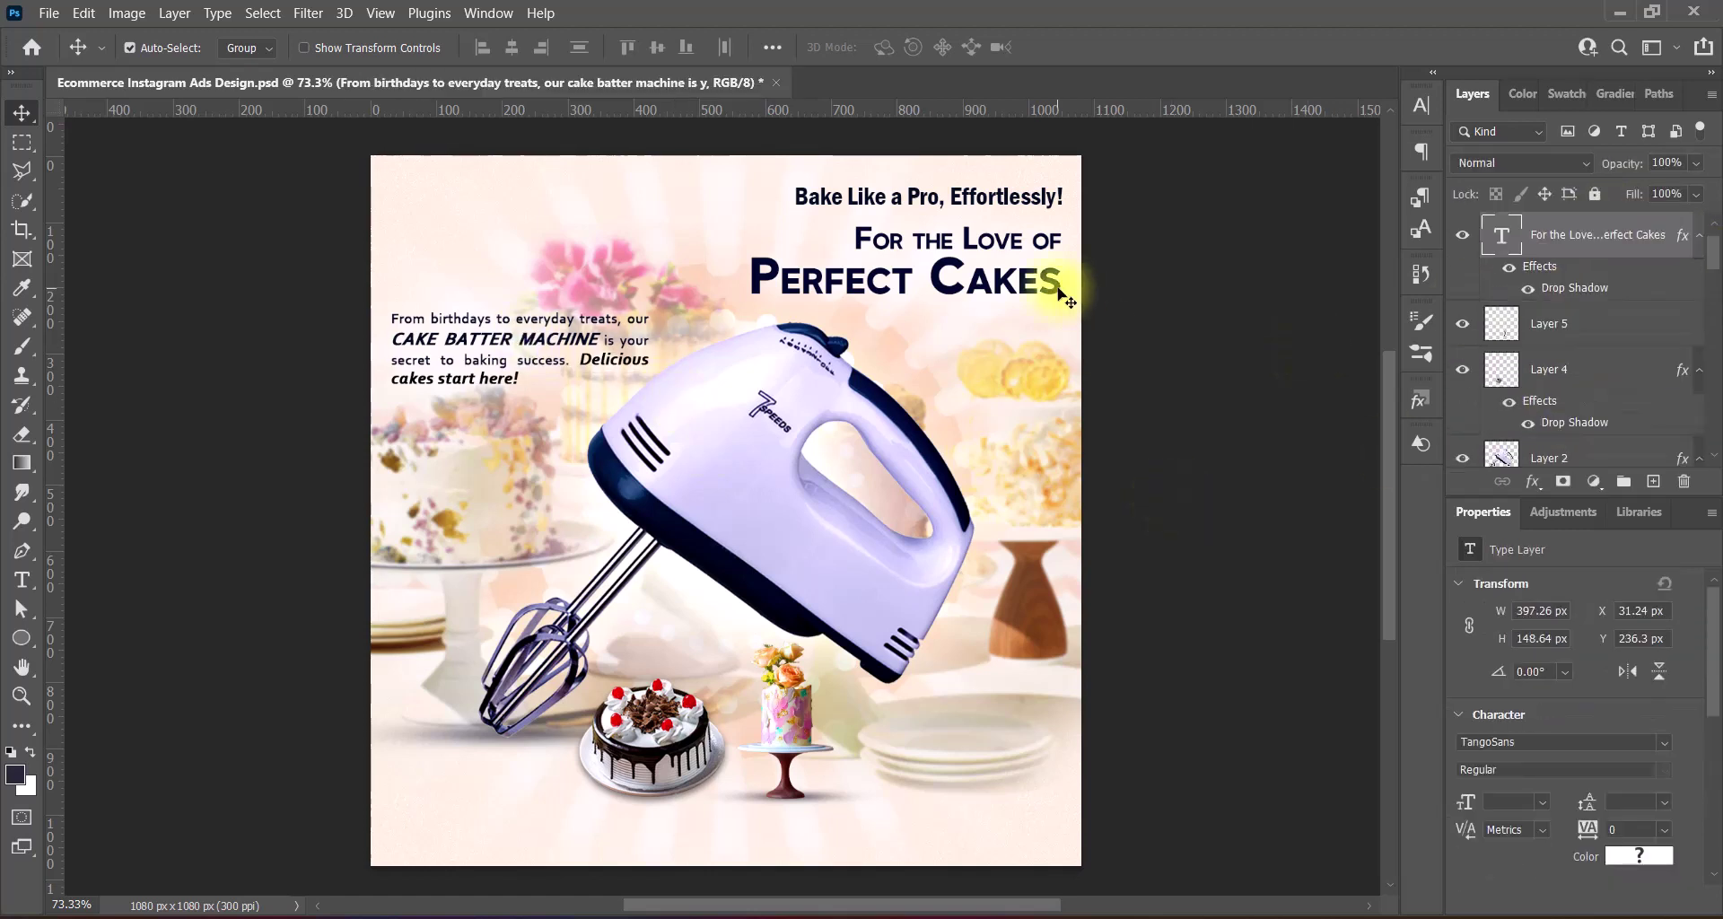
{"action": "left_click", "coordinate": [996, 204], "text": "shift"}
{"action": "key", "text": "Up"}
{"action": "key", "text": "Up"}
{"action": "key", "text": "Up"}
{"action": "left_click_drag", "start_coordinate": [503, 384], "coordinate": [503, 392]}
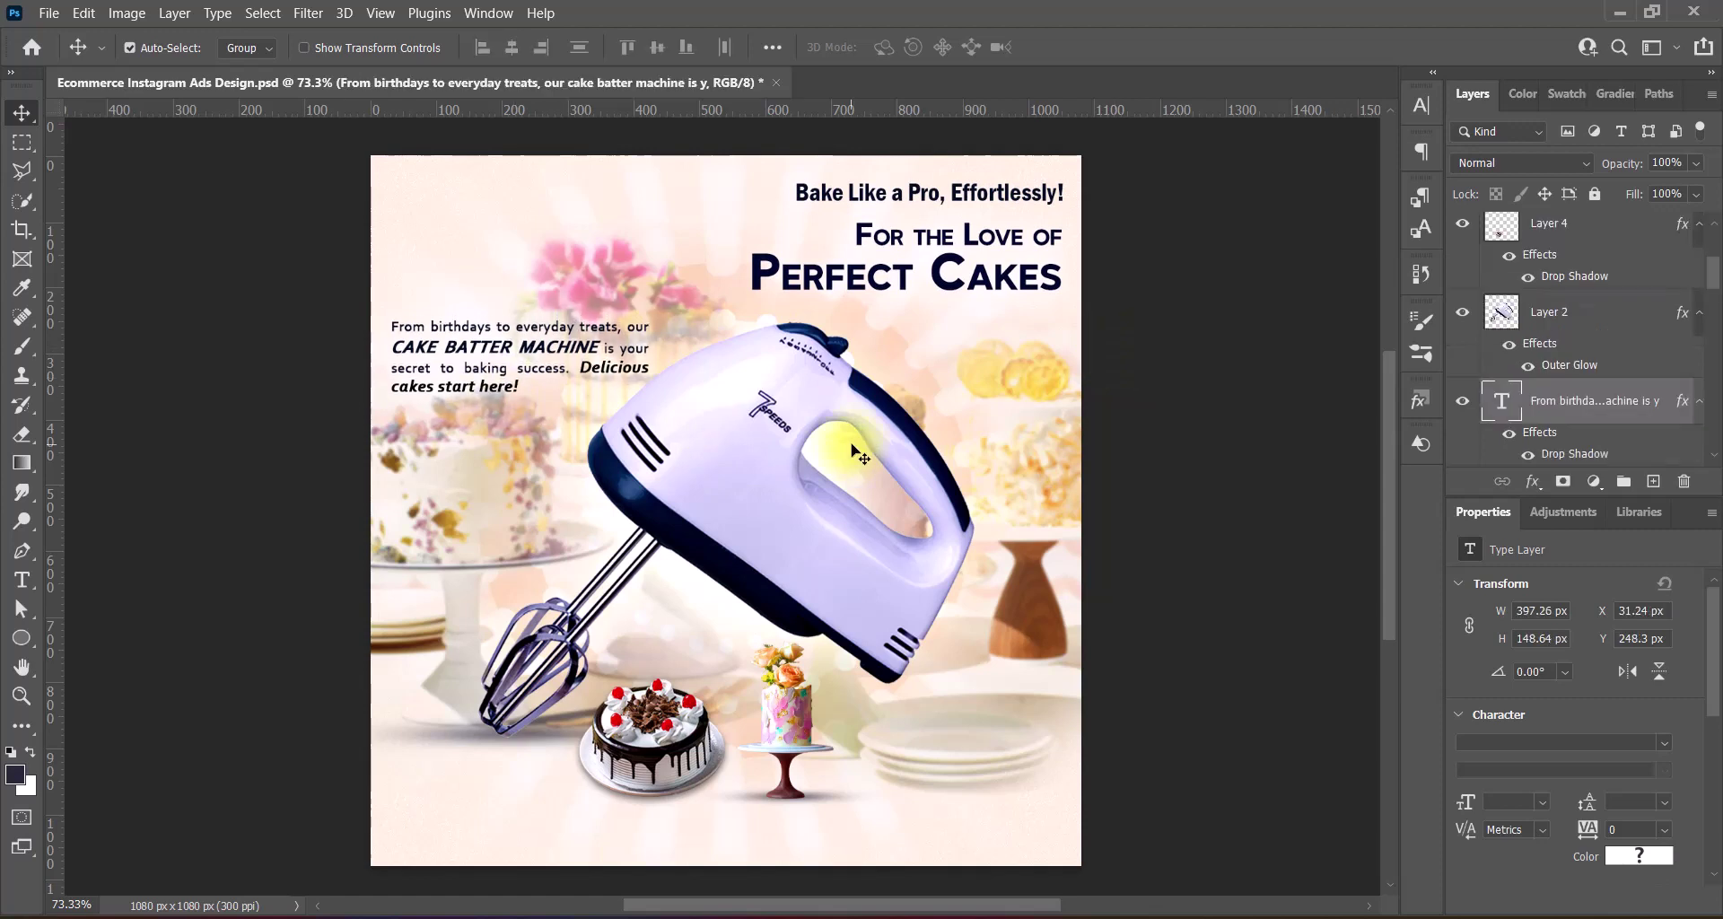
Start a right-aligned, two-line text layer near the cake stand for the tagline
{"action": "left_click", "coordinate": [834, 453]}
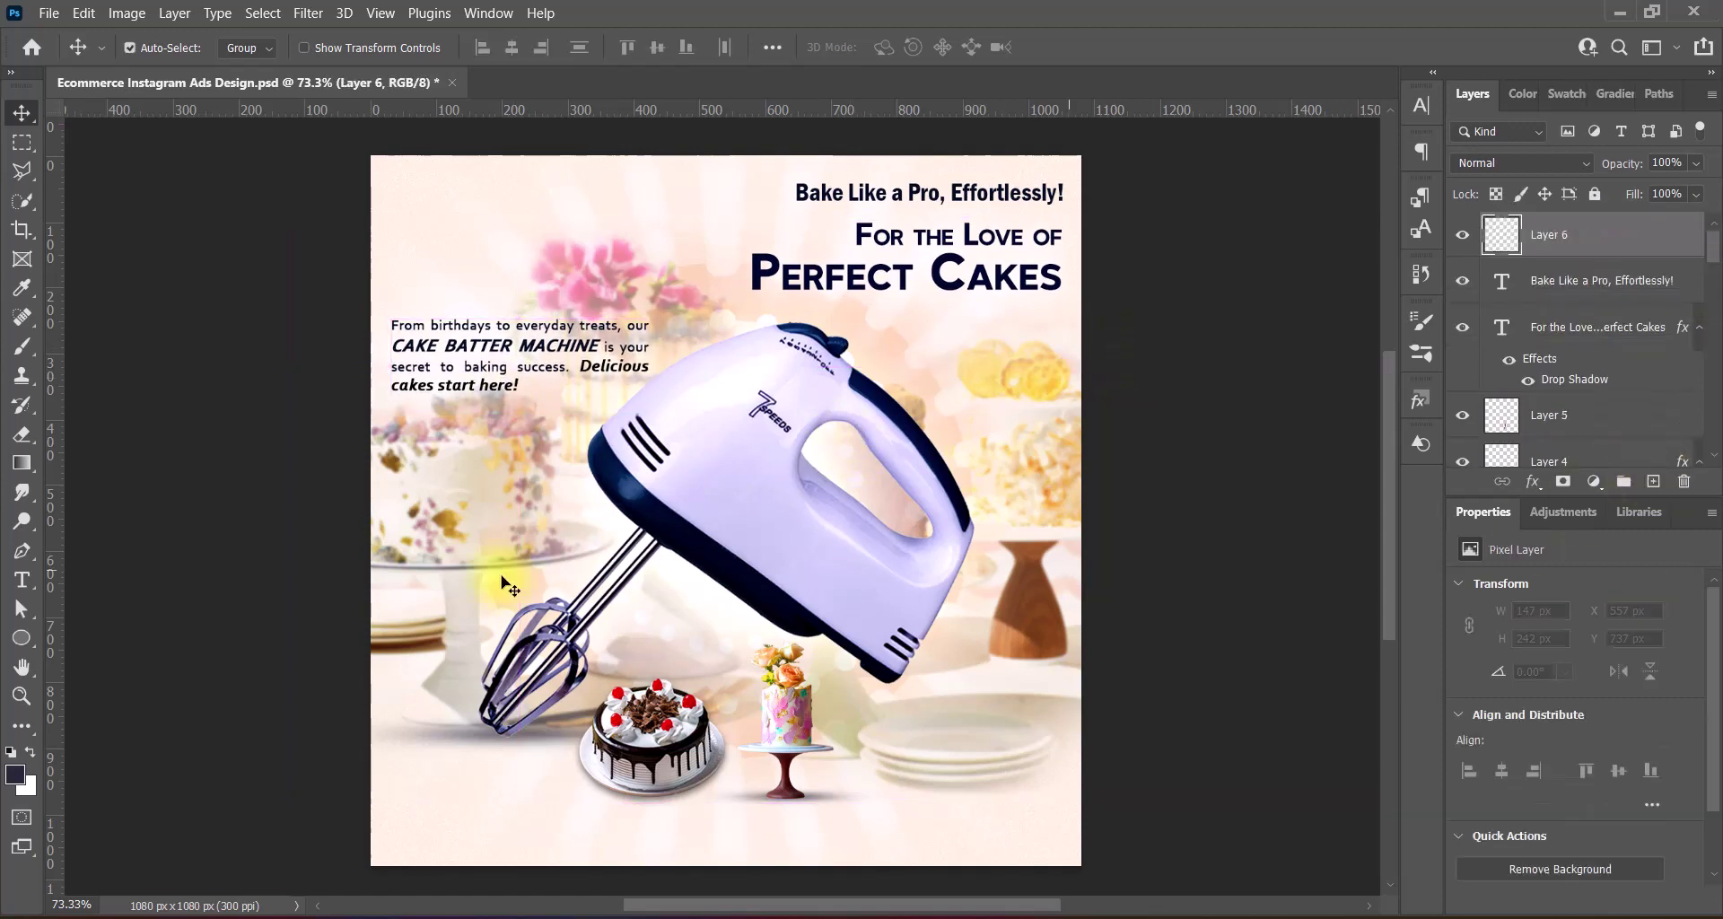
{"action": "key", "text": "t"}
{"action": "left_click", "coordinate": [879, 737]}
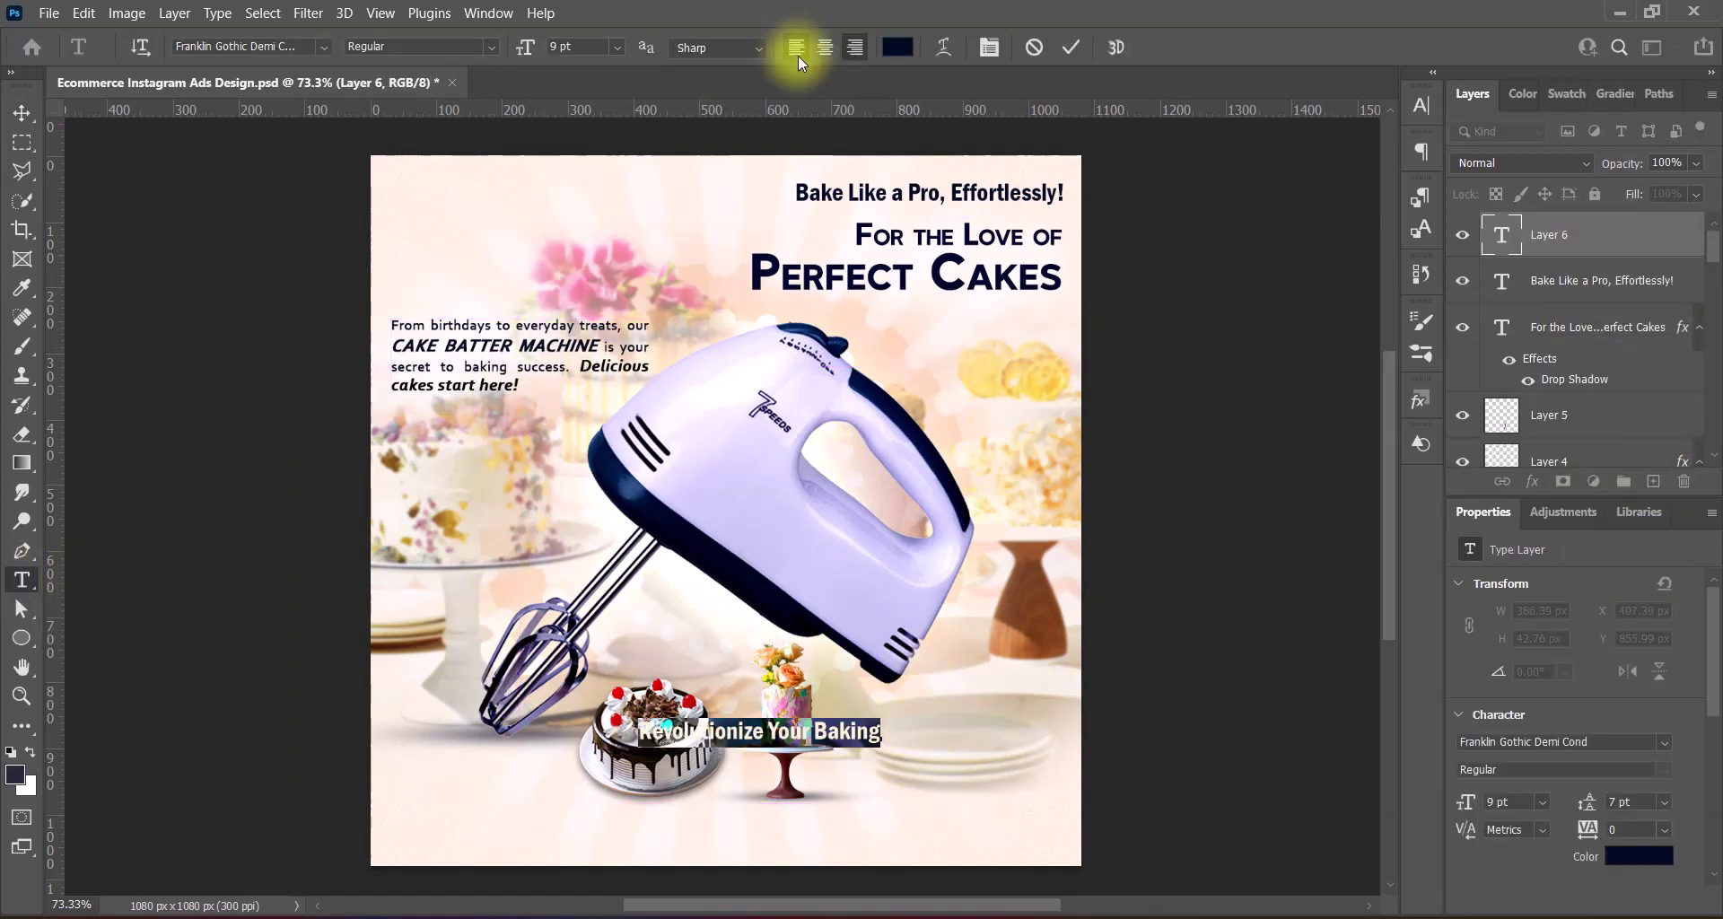
{"action": "left_click", "coordinate": [796, 47]}
{"action": "key", "text": "Return"}
Set the tagline in Futura Md BT Medium with tracking 75 and shift it slightly right
{"action": "left_click", "coordinate": [887, 45]}
{"action": "left_click", "coordinate": [1634, 276]}
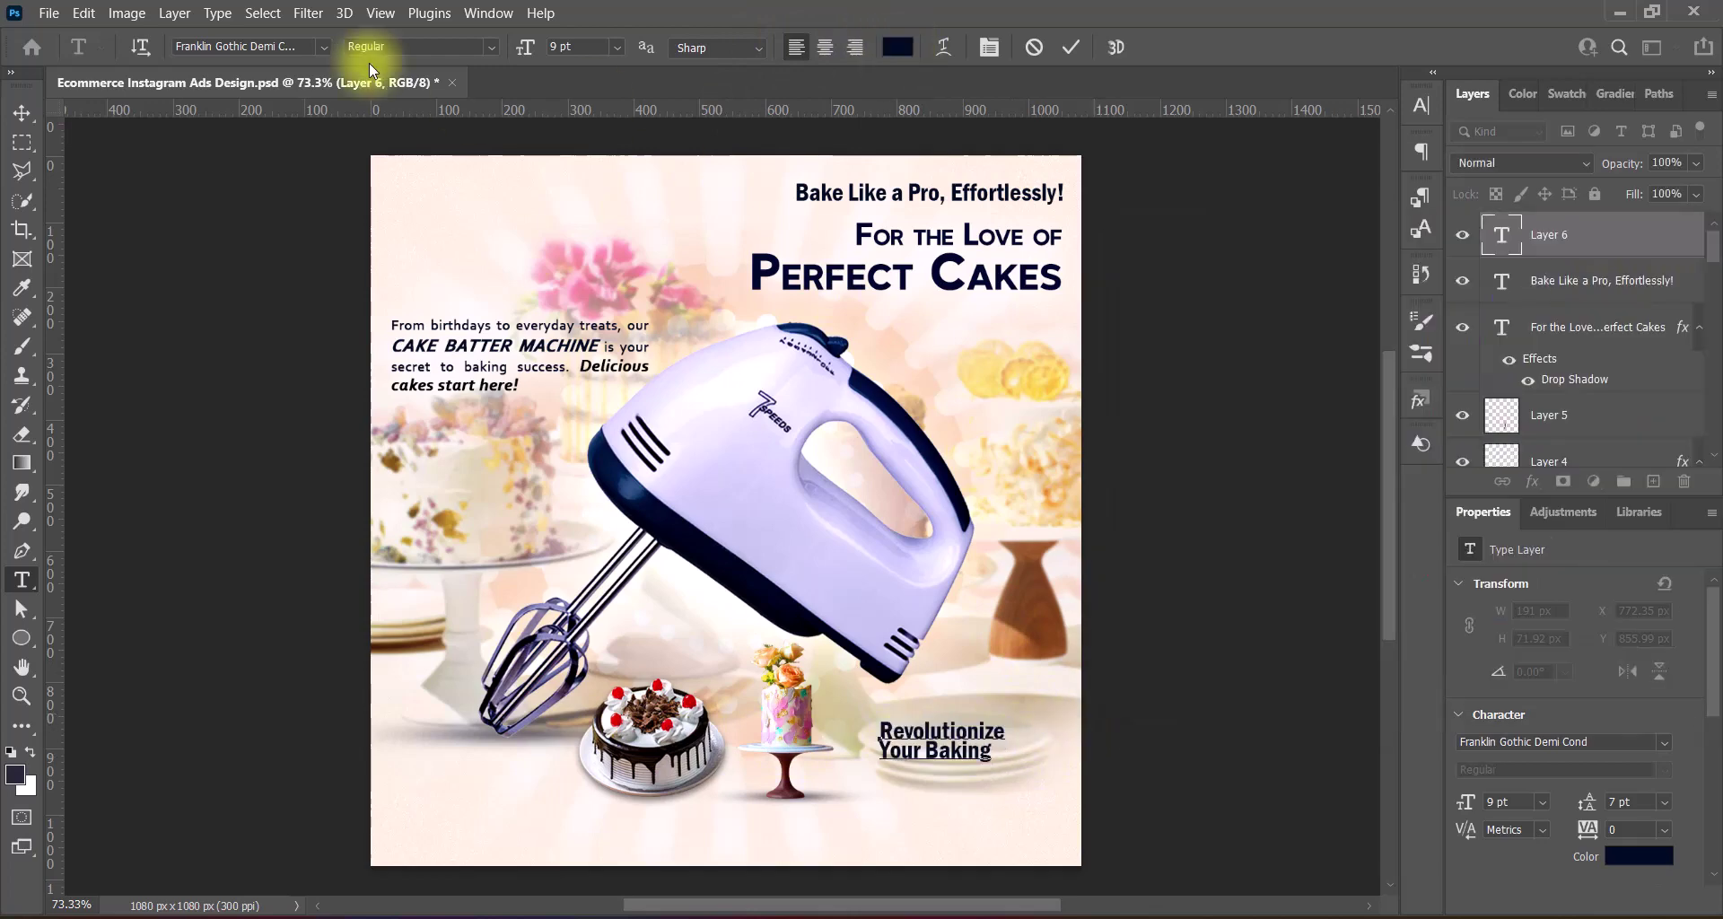
{"action": "left_click", "coordinate": [319, 46]}
{"action": "left_click", "coordinate": [261, 179]}
{"action": "left_click", "coordinate": [1421, 107]}
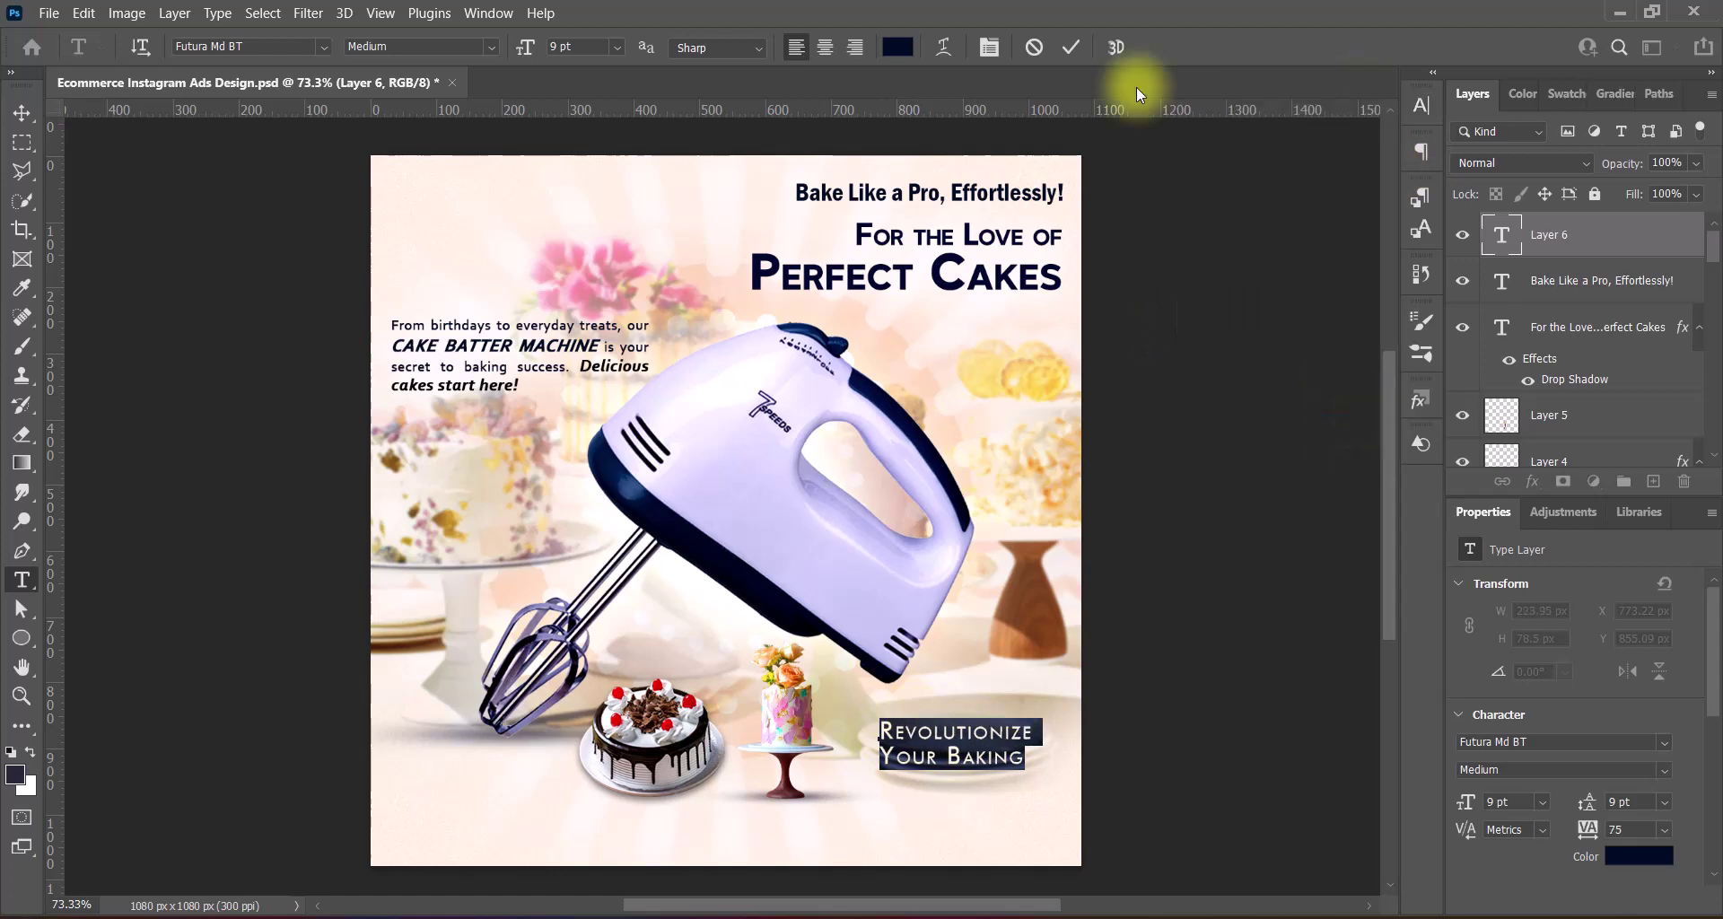
{"action": "left_click", "coordinate": [1071, 47]}
{"action": "left_click_drag", "start_coordinate": [1022, 747], "coordinate": [1050, 756]}
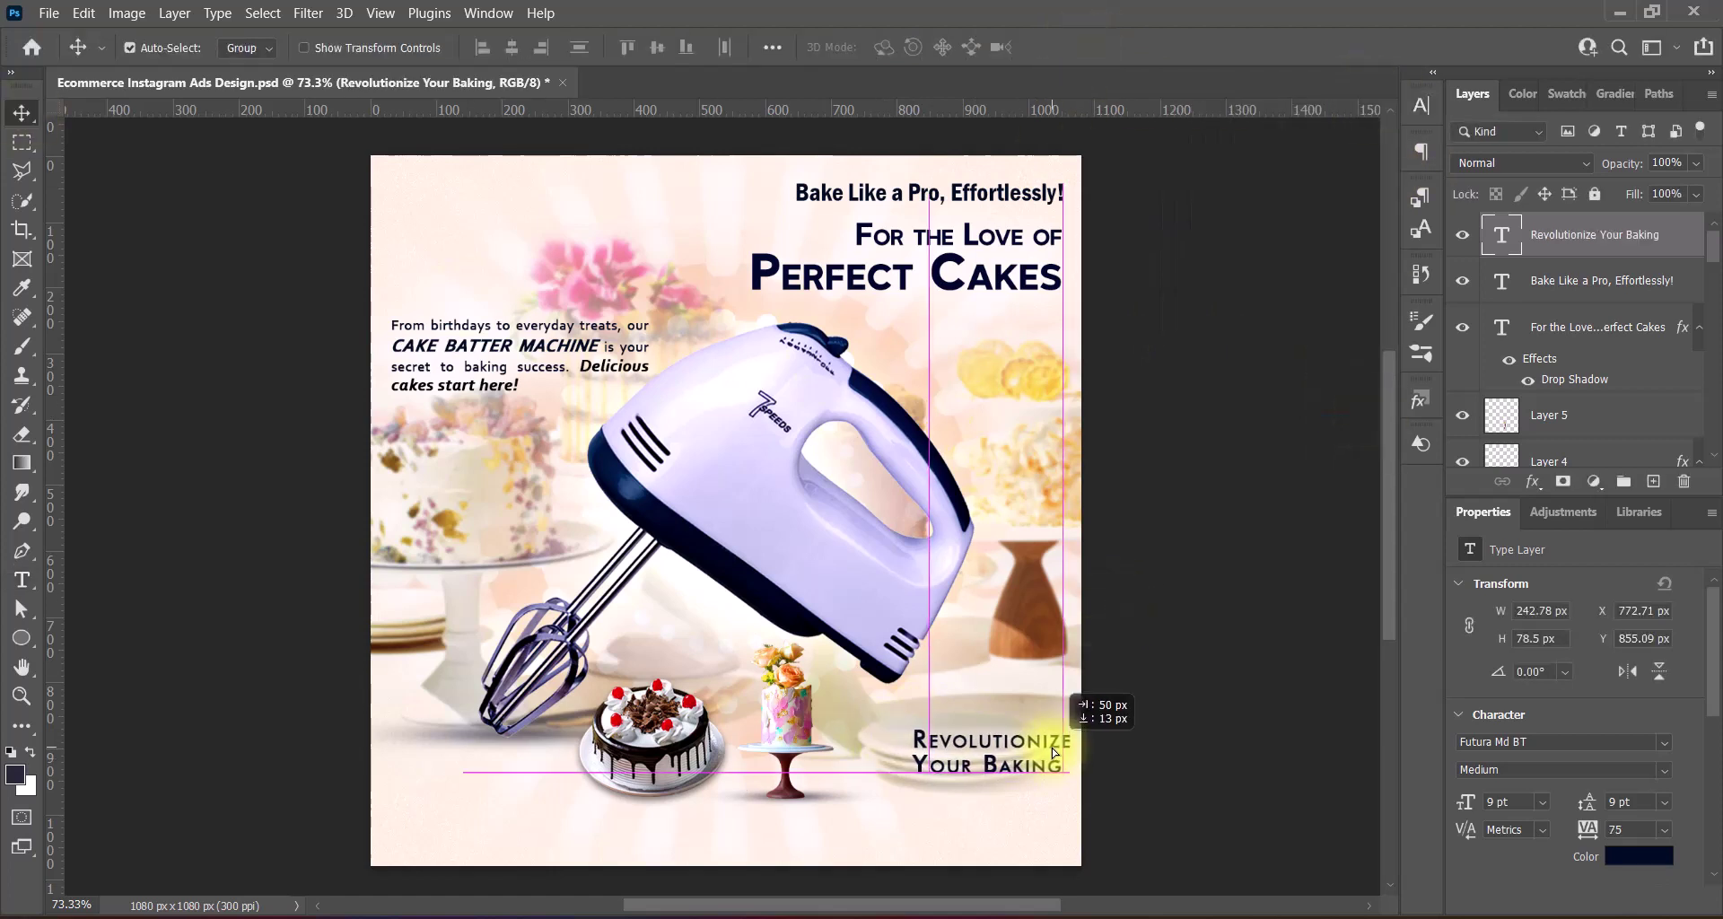
Give the tagline 11 pt leading and underline, then nudge it down
{"action": "double_click", "coordinate": [1501, 236]}
{"action": "left_click", "coordinate": [1421, 106]}
{"action": "left_click", "coordinate": [1345, 260]}
{"action": "left_click", "coordinate": [1384, 162]}
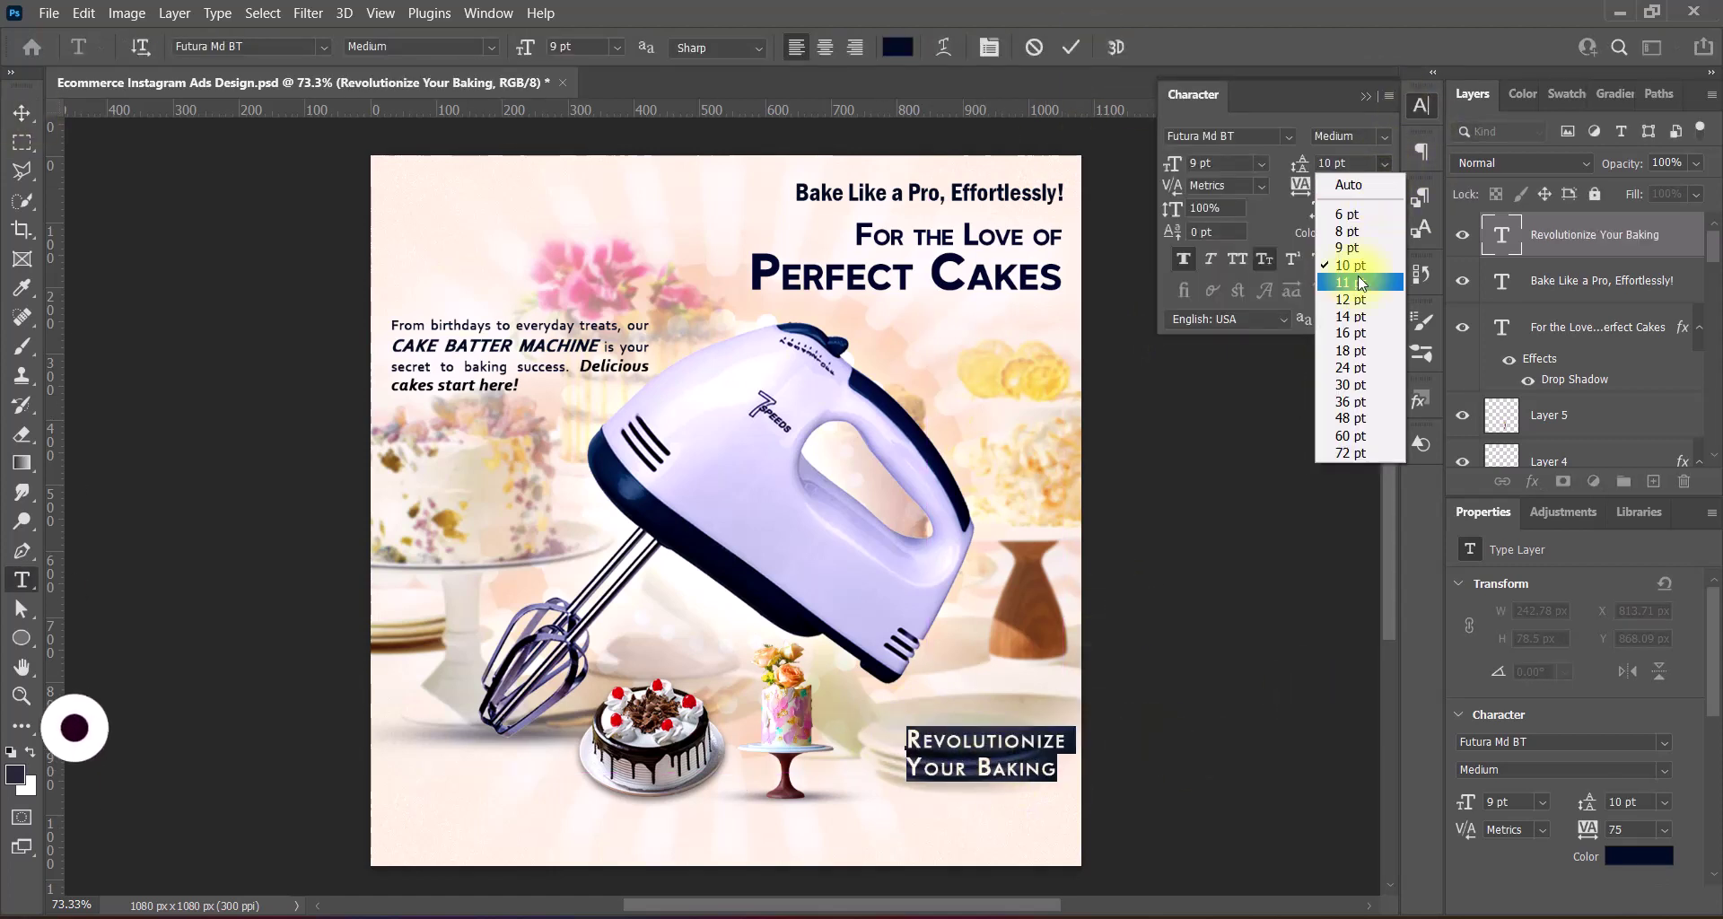
{"action": "left_click", "coordinate": [1346, 269]}
{"action": "left_click", "coordinate": [1043, 765]}
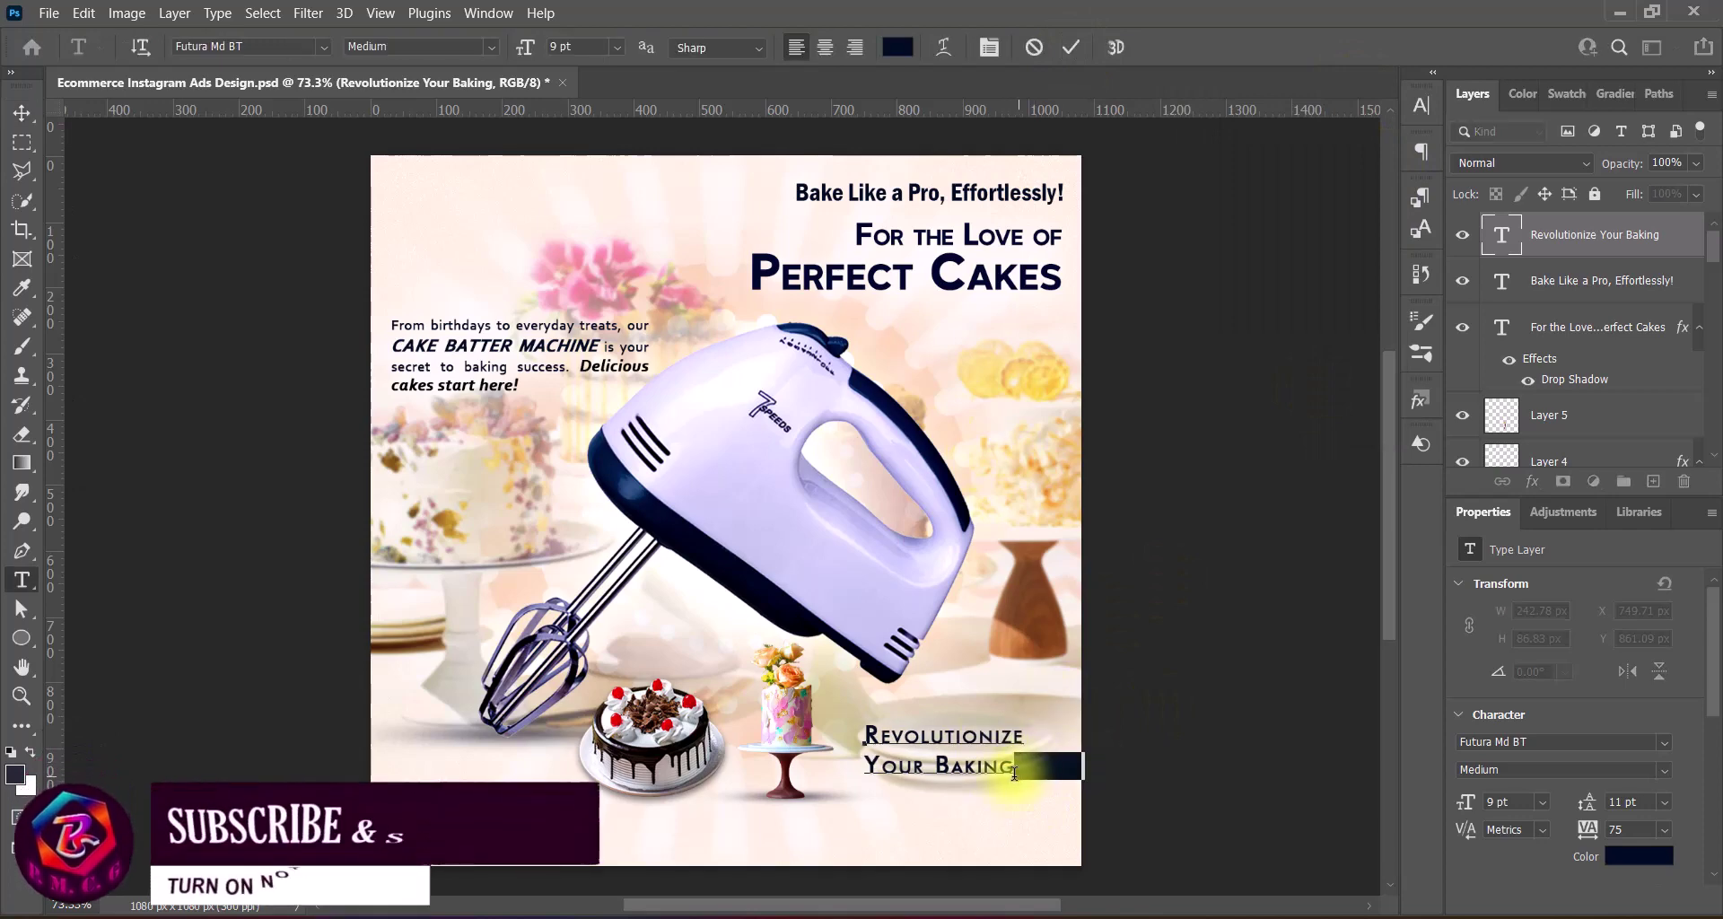
{"action": "left_click", "coordinate": [1421, 106]}
{"action": "key", "text": "ctrl+Return"}
{"action": "key", "text": "v"}
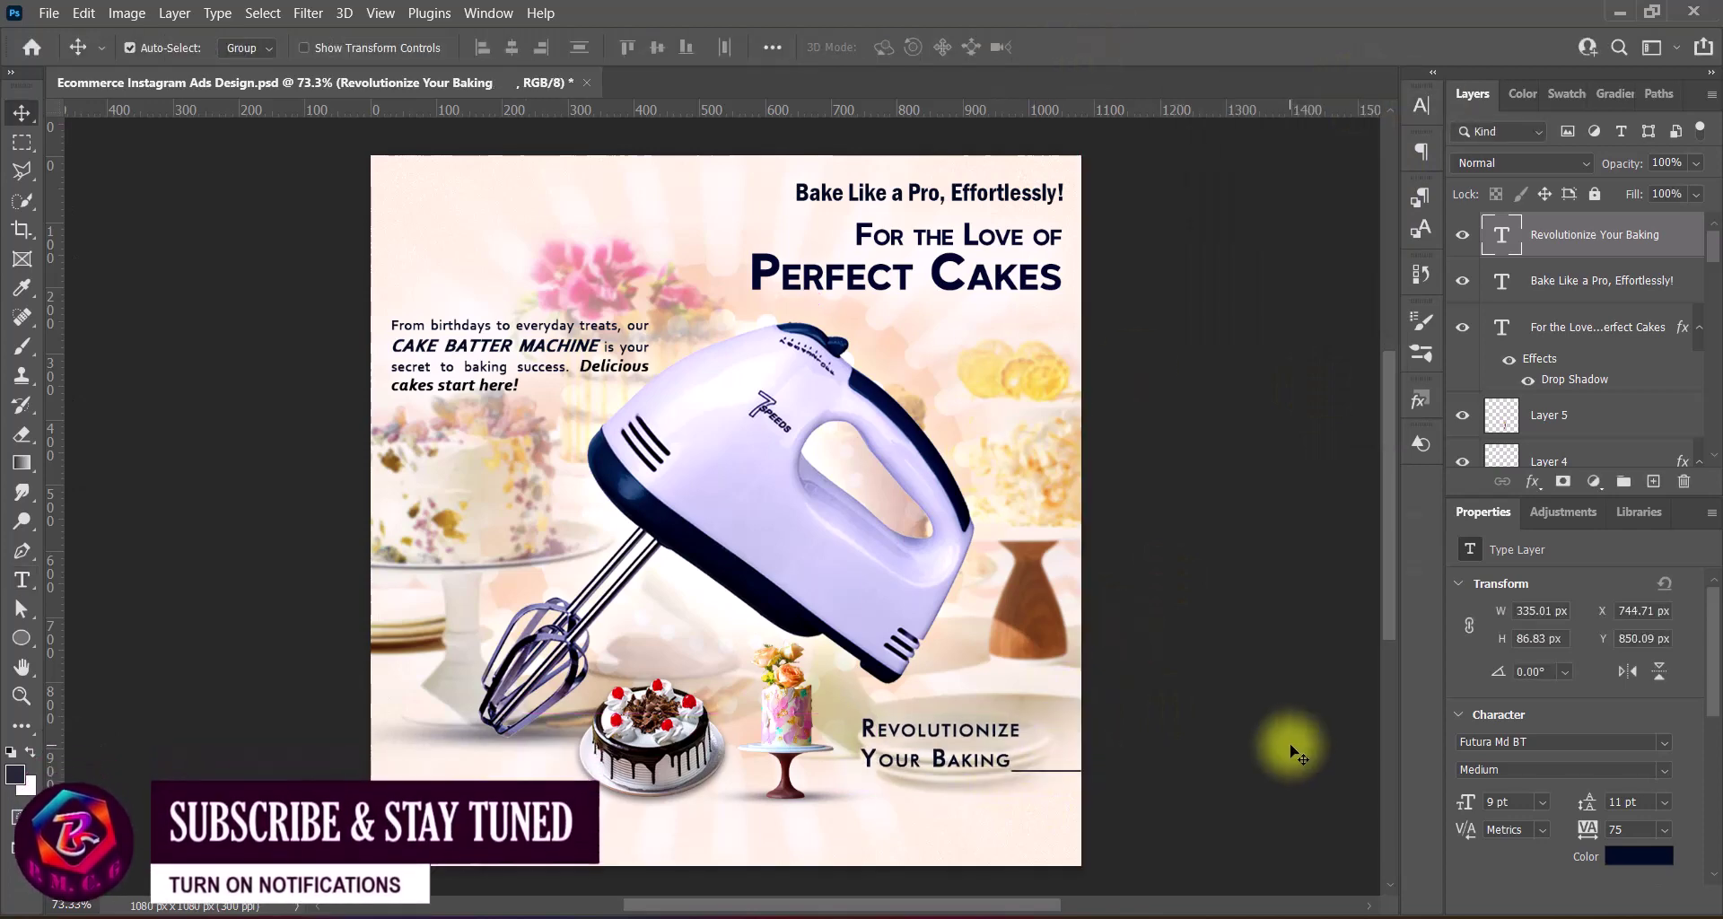
{"action": "key", "text": "shift+Down"}
{"action": "key", "text": "shift+Down"}
{"action": "key", "text": "Down"}
{"action": "key", "text": "Down"}
{"action": "key", "text": "Down"}
Add a white drop shadow to the tagline (distance 3, next setting 6) and paste in the logo
{"action": "double_click", "coordinate": [1597, 235]}
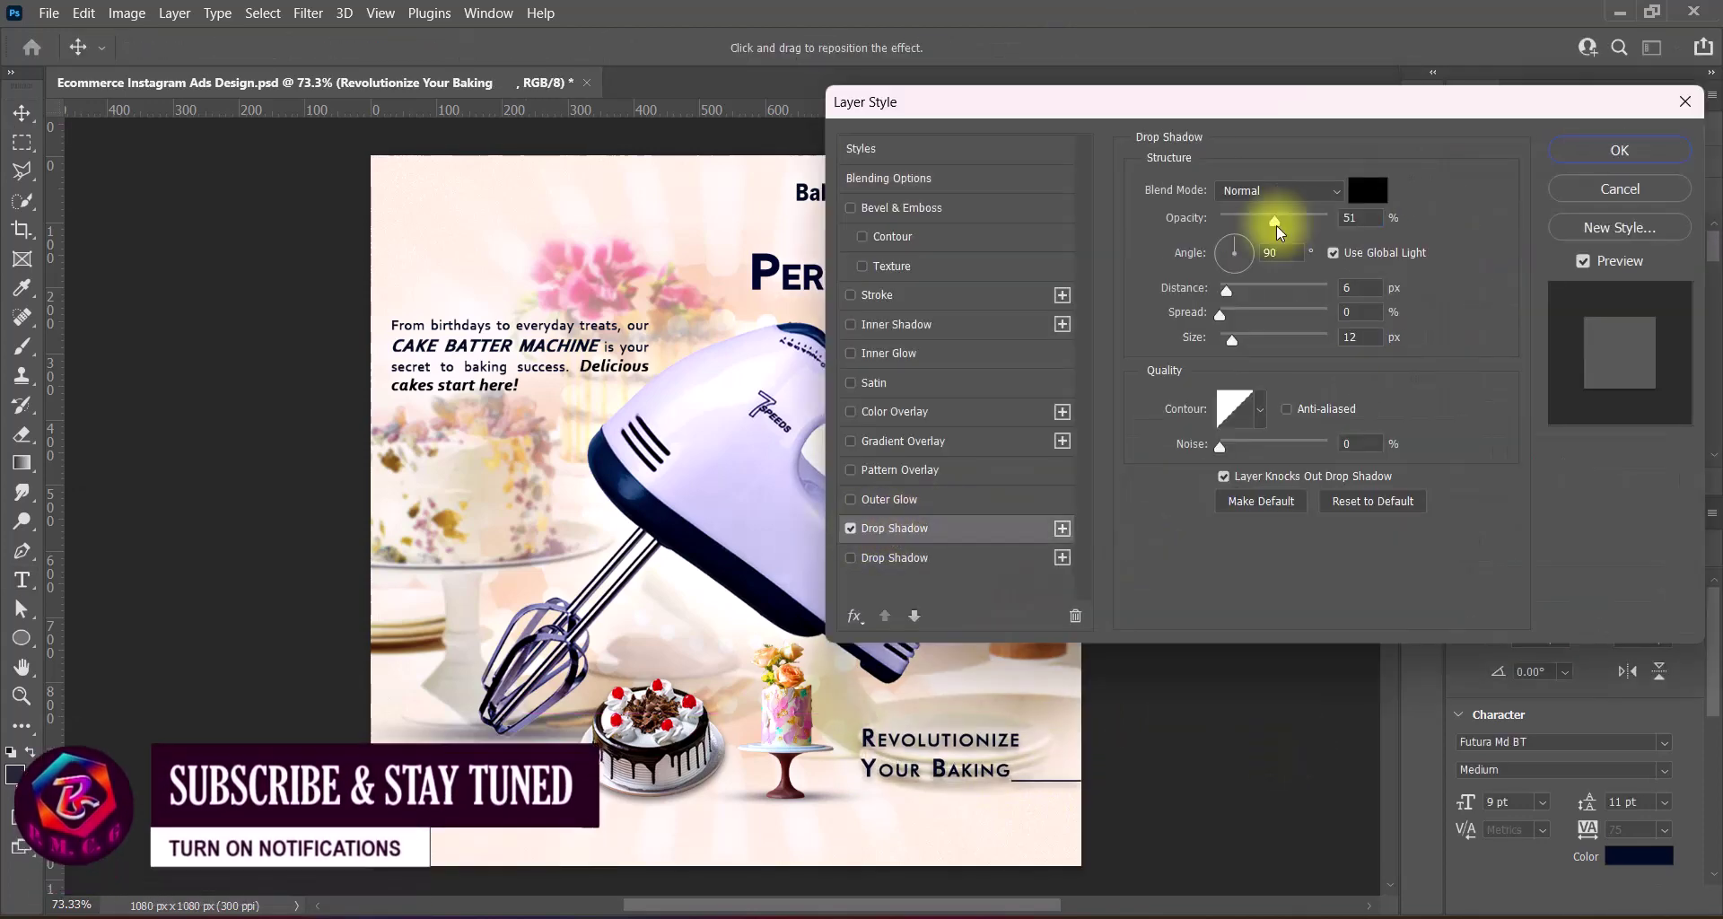
{"action": "left_click", "coordinate": [1368, 190]}
{"action": "left_click", "coordinate": [1639, 277]}
{"action": "left_click", "coordinate": [1355, 287]}
{"action": "type", "text": "3"}
{"action": "key", "text": "Tab"}
{"action": "type", "text": "6"}
{"action": "key", "text": "Tab"}
{"action": "type", "text": "3"}
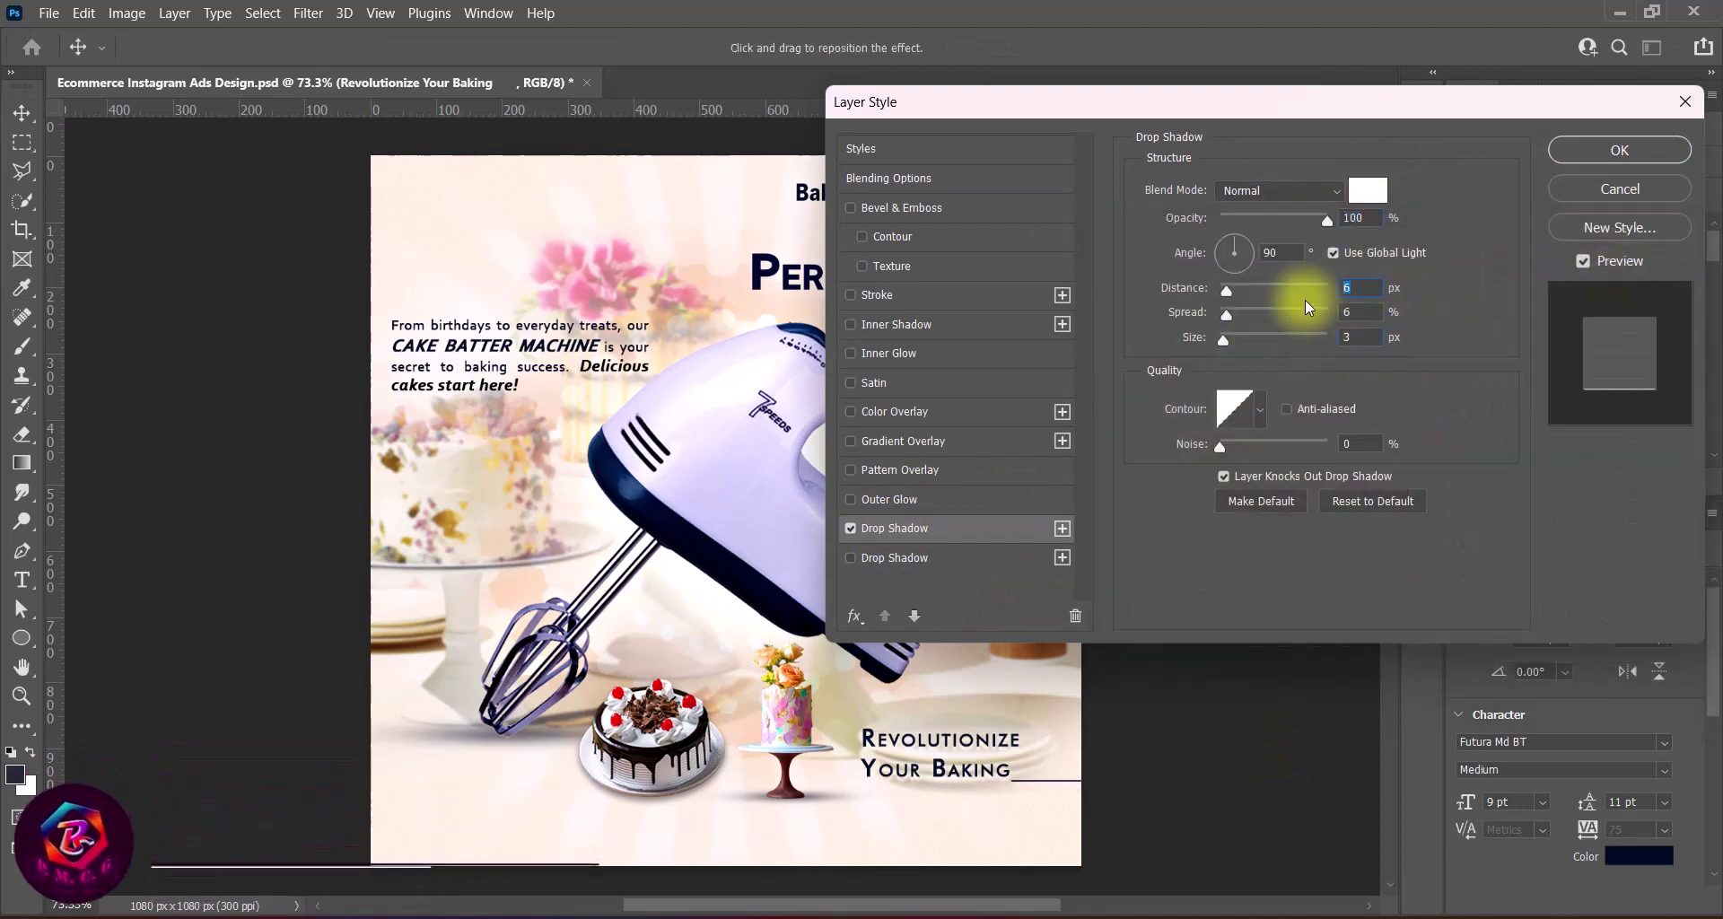
{"action": "key", "text": "Return"}
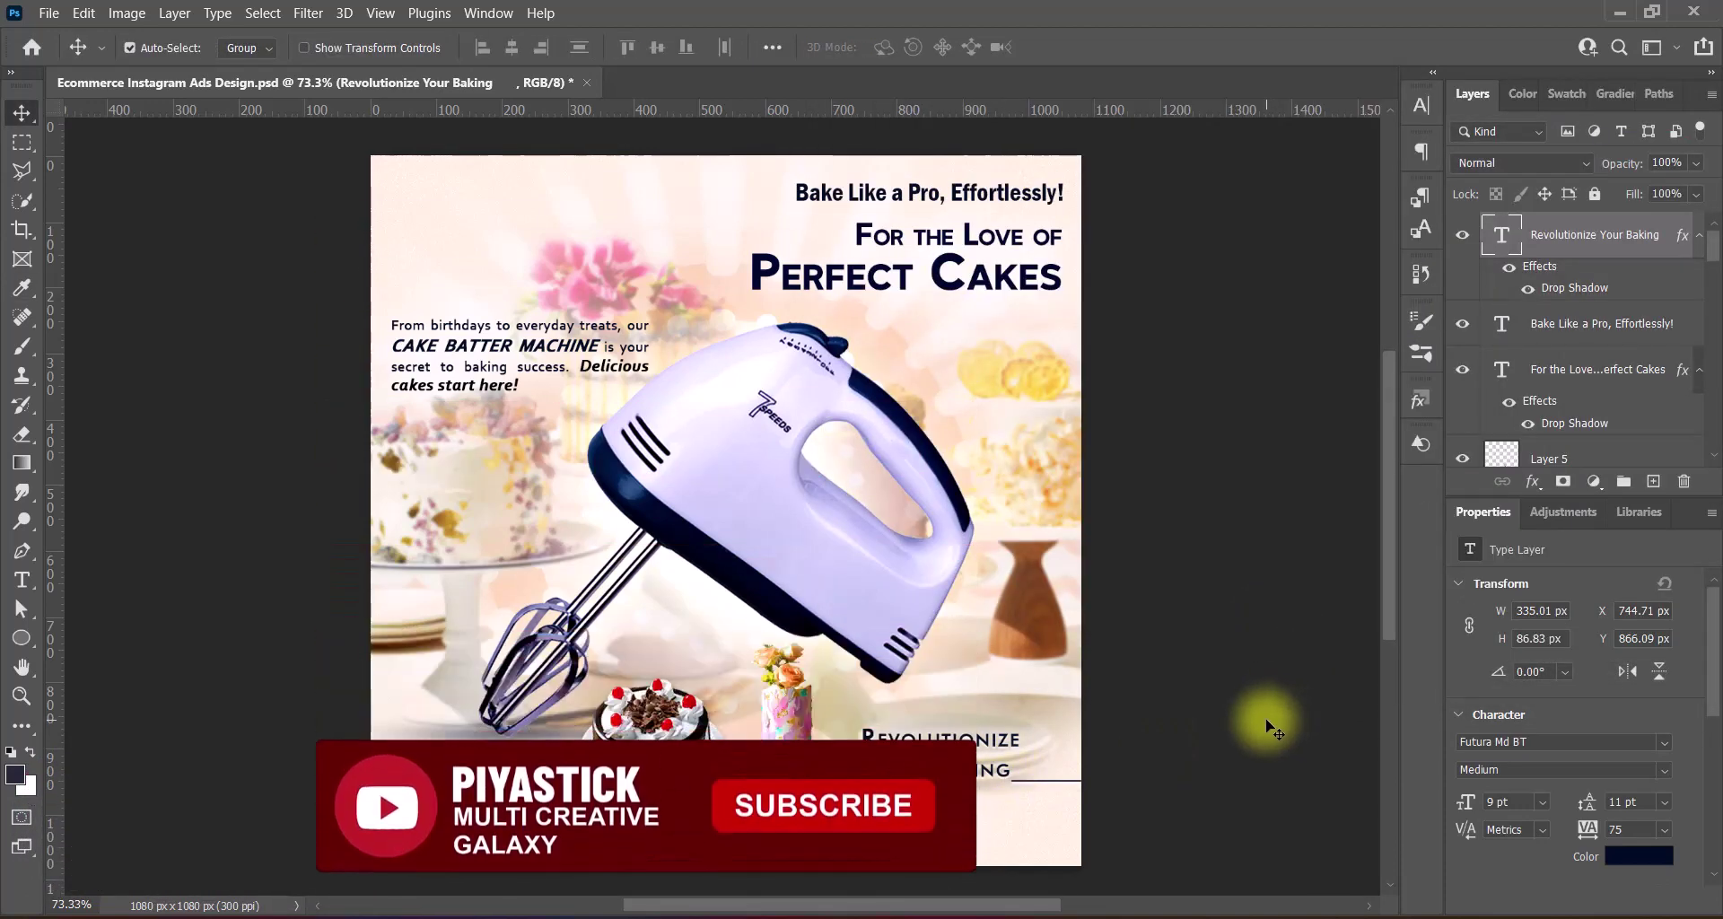
{"action": "key", "text": "ctrl+v"}
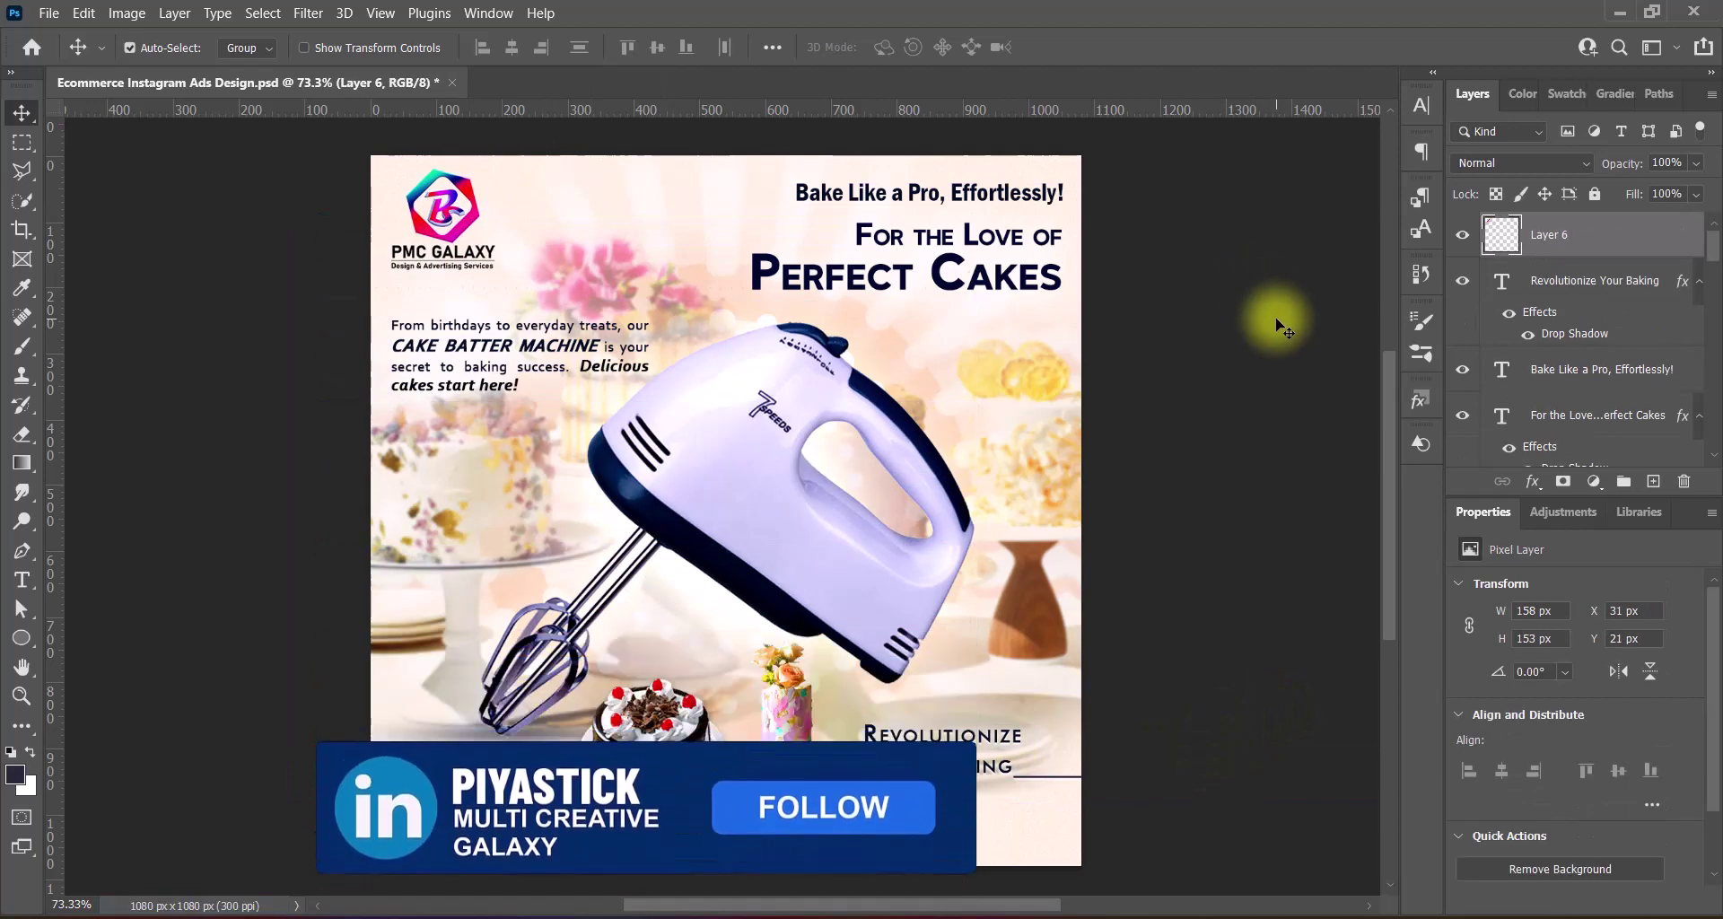
Resize the e-mail text and nudge it about 5 px down into the footer
{"action": "left_click_drag", "start_coordinate": [1091, 816], "coordinate": [1032, 817]}
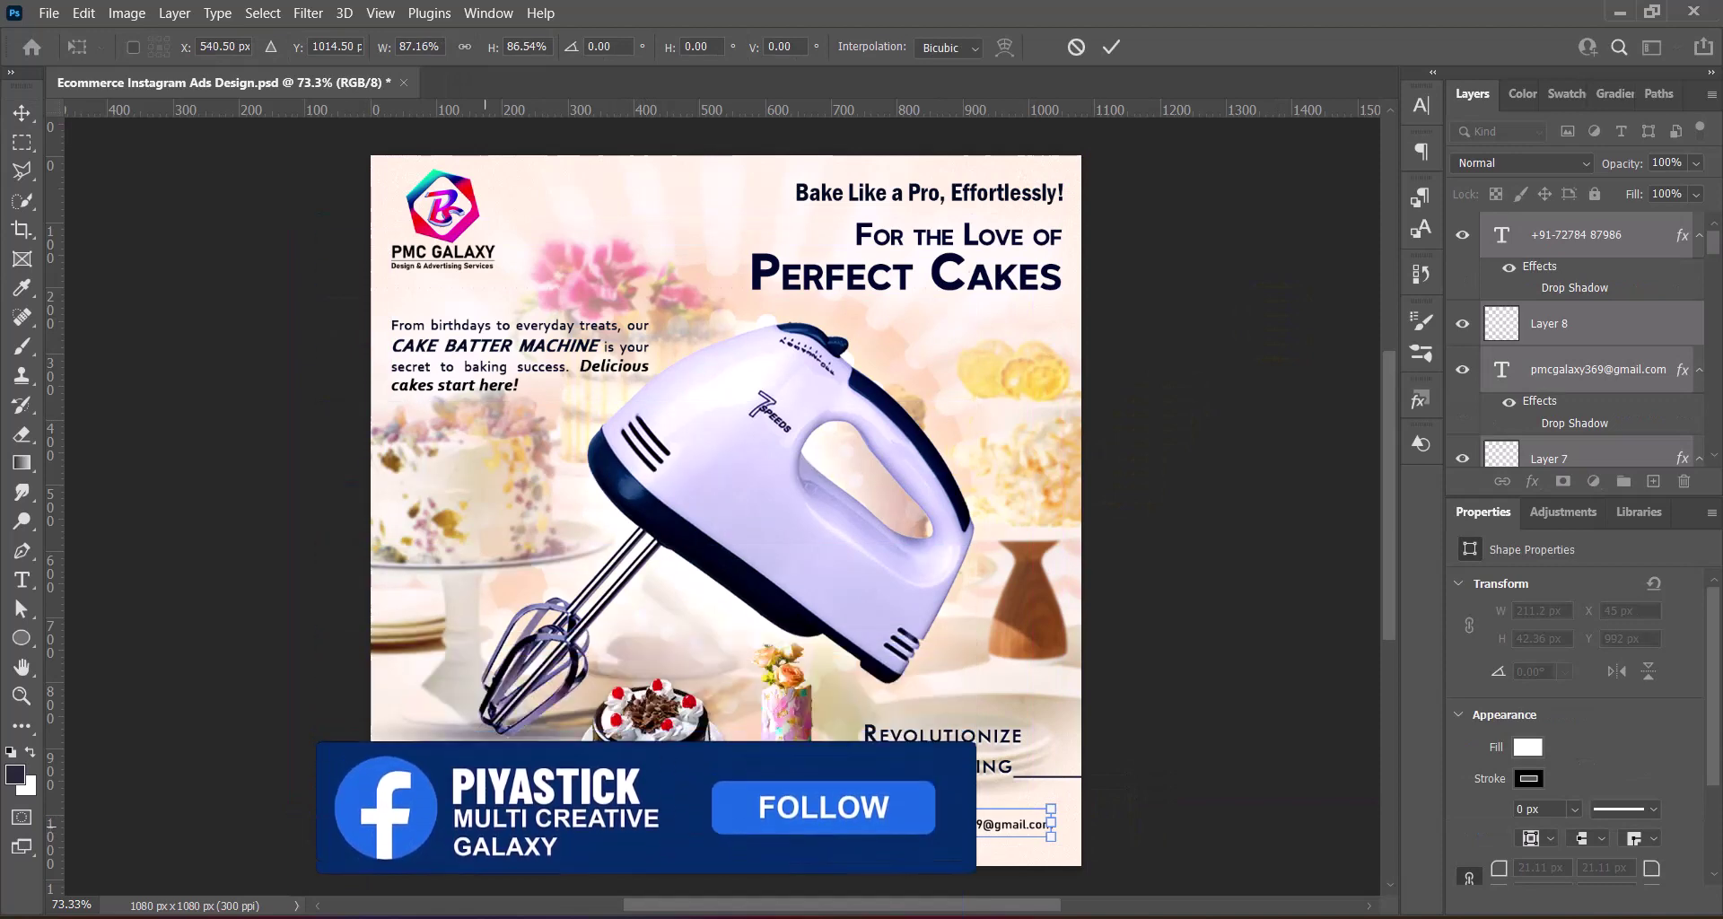
{"action": "left_click_drag", "start_coordinate": [1051, 824], "coordinate": [1057, 838]}
{"action": "left_click", "coordinate": [1233, 809]}
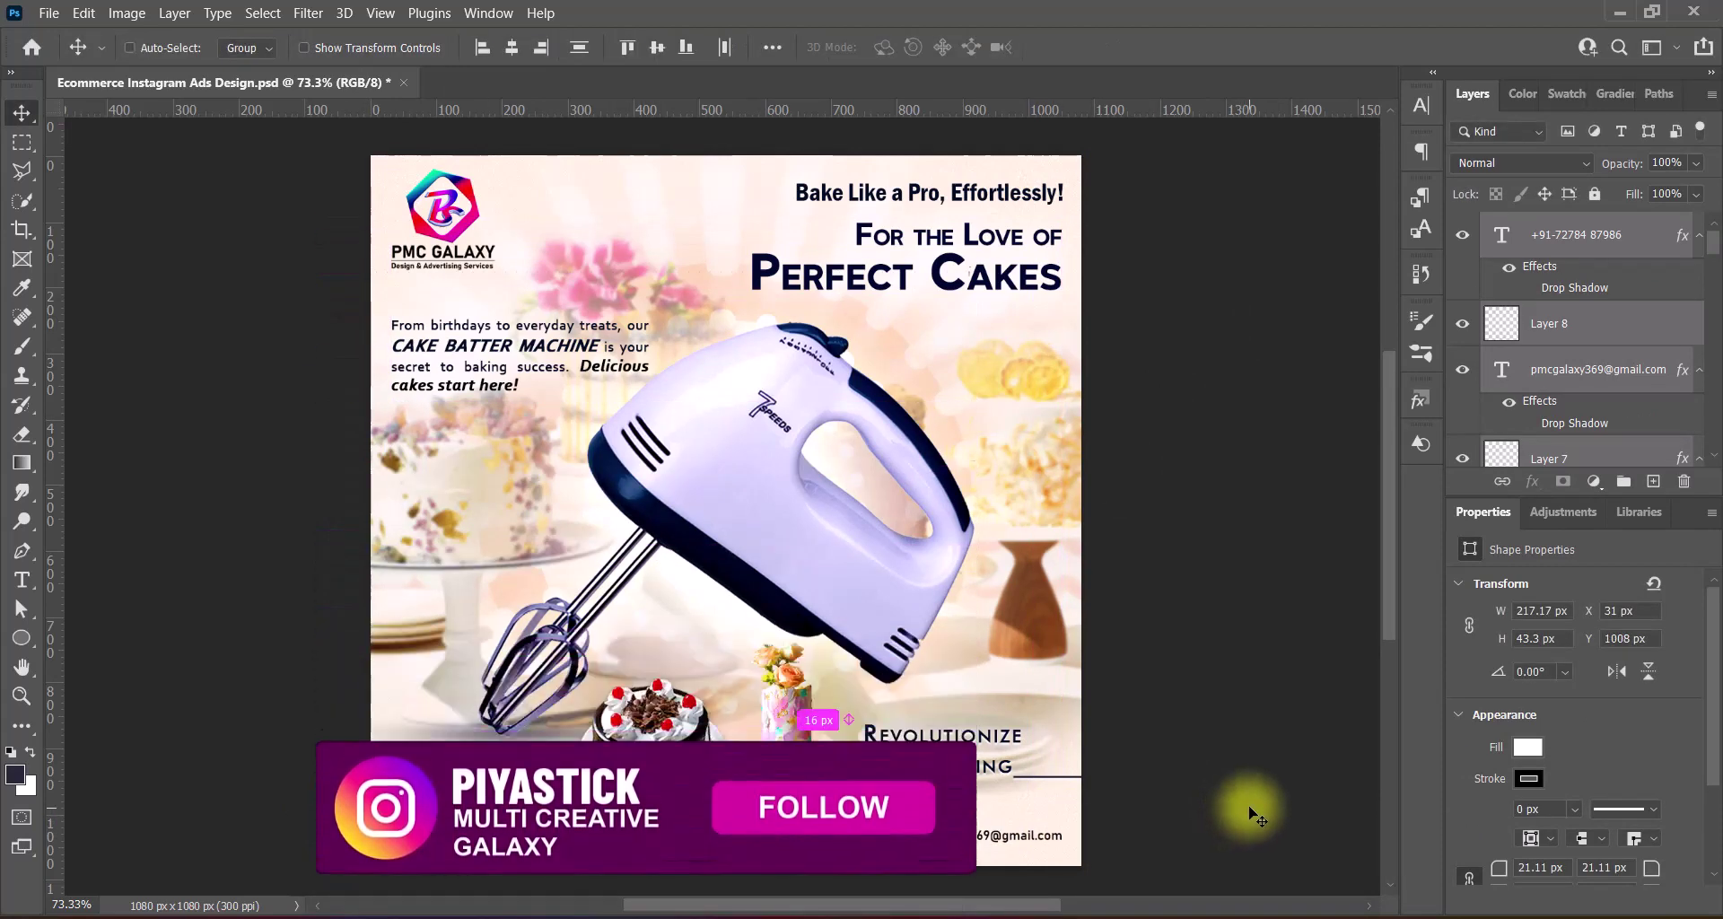
{"action": "key", "text": "ctrl+t"}
{"action": "key", "text": "Down"}
{"action": "key", "text": "Down"}
{"action": "key", "text": "Down"}
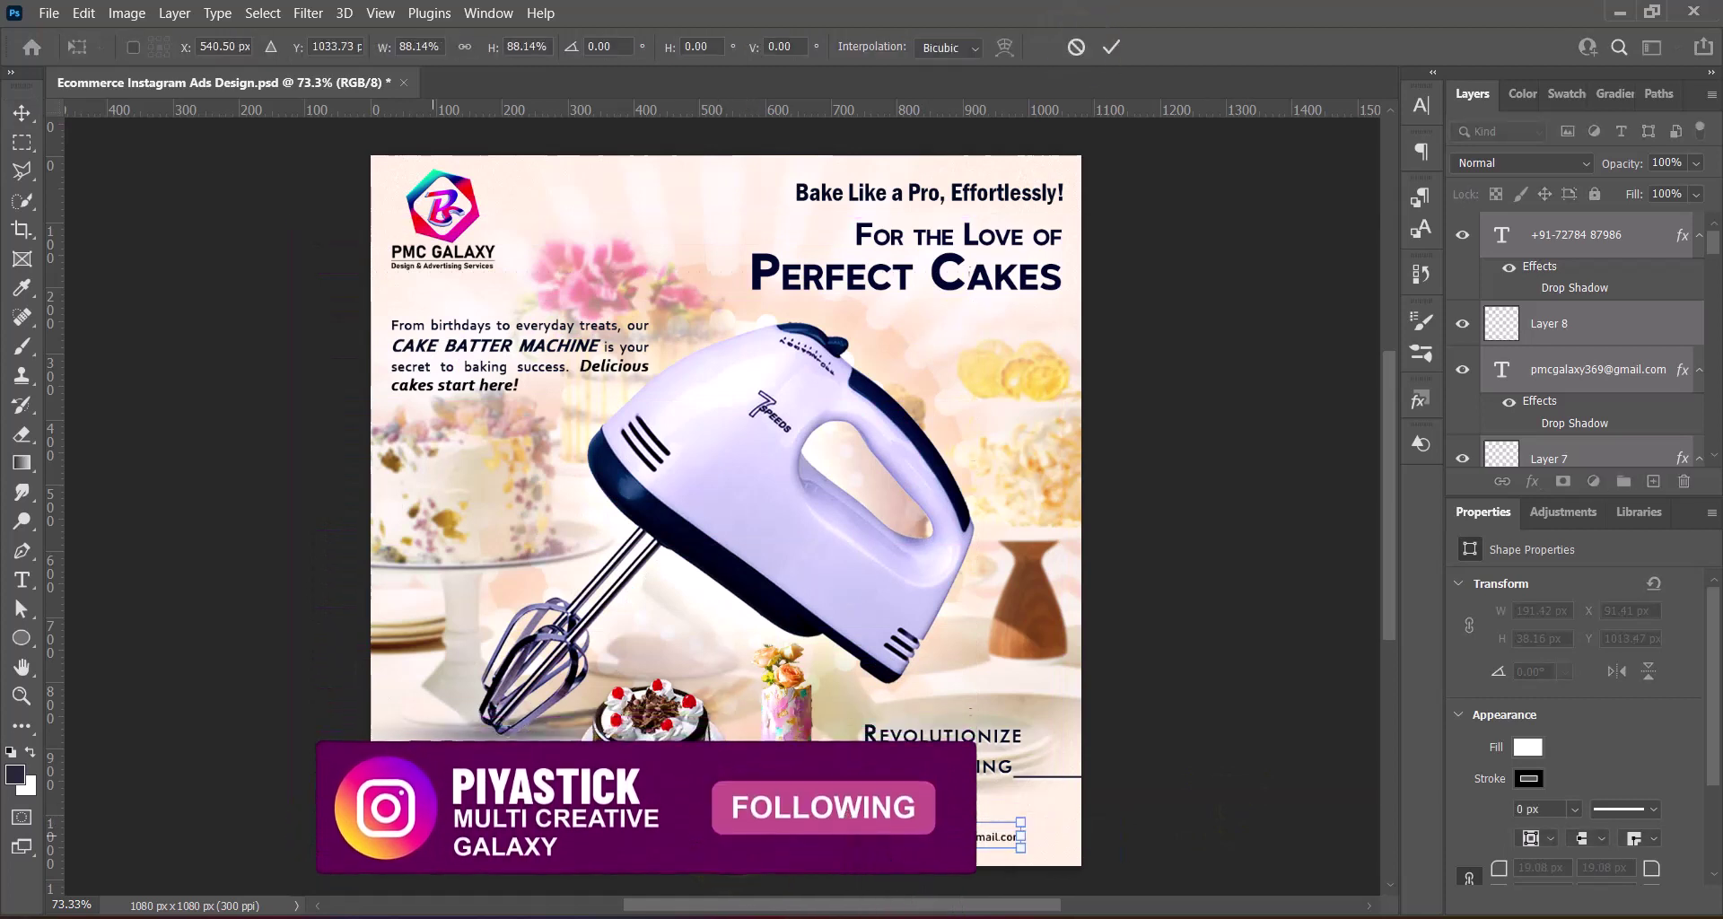
{"action": "left_click", "coordinate": [1272, 819]}
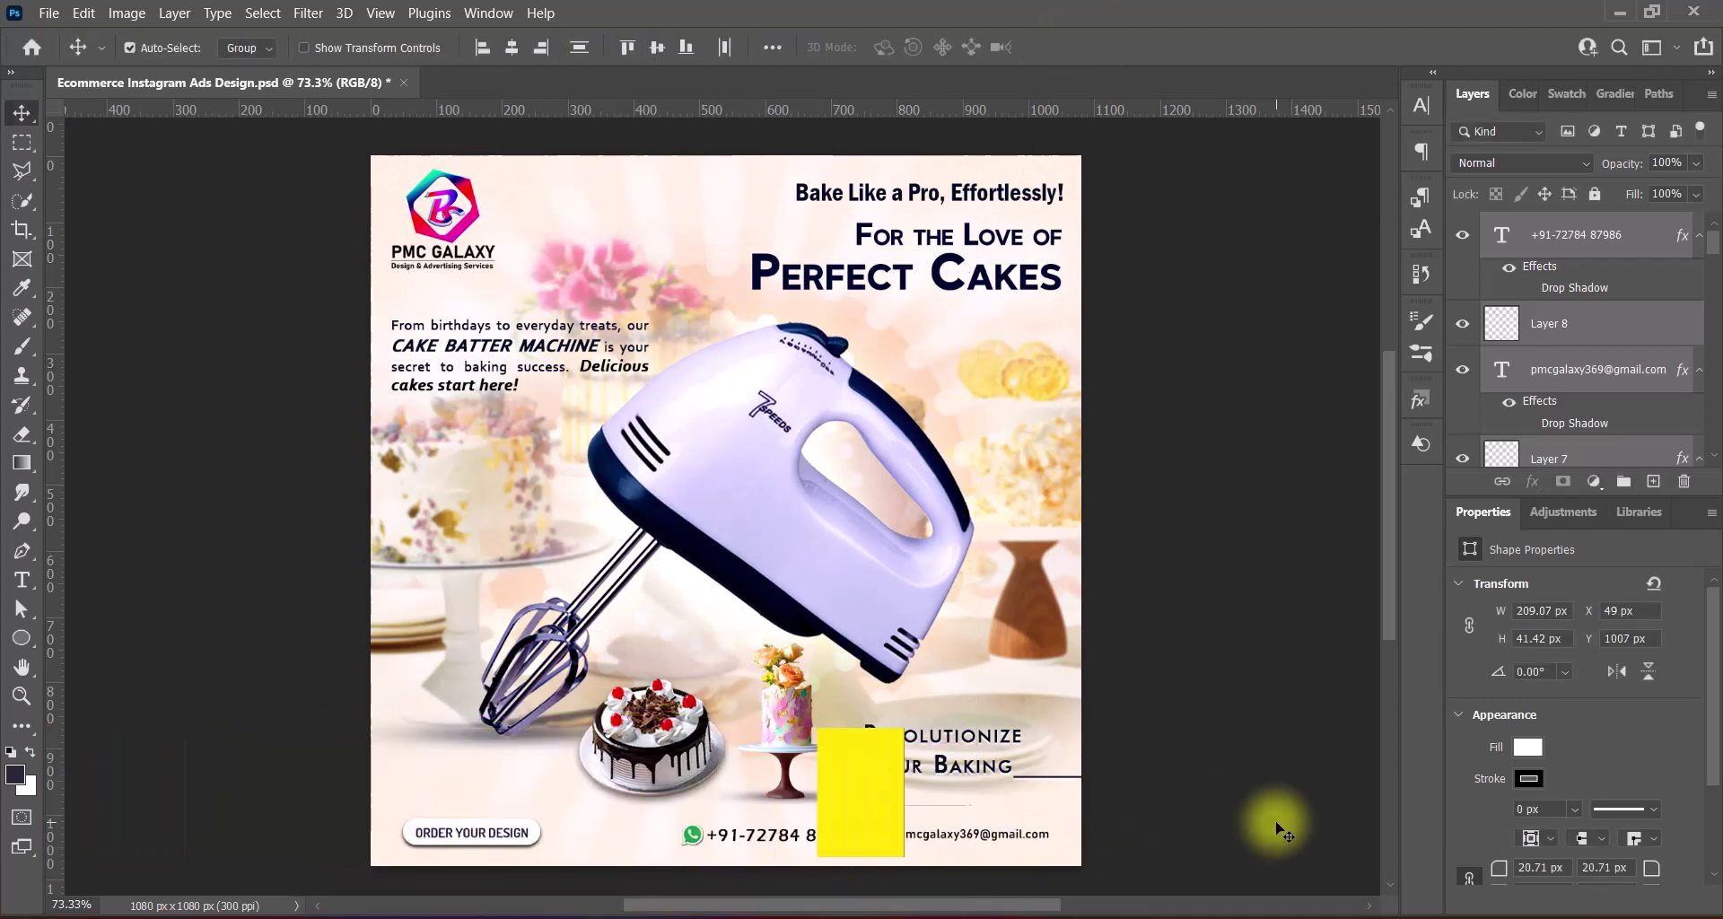
Shift the Rectangle 5 button and ORDER YOUR DESIGN text left toward the edge
{"action": "left_click", "coordinate": [769, 853], "text": "shift"}
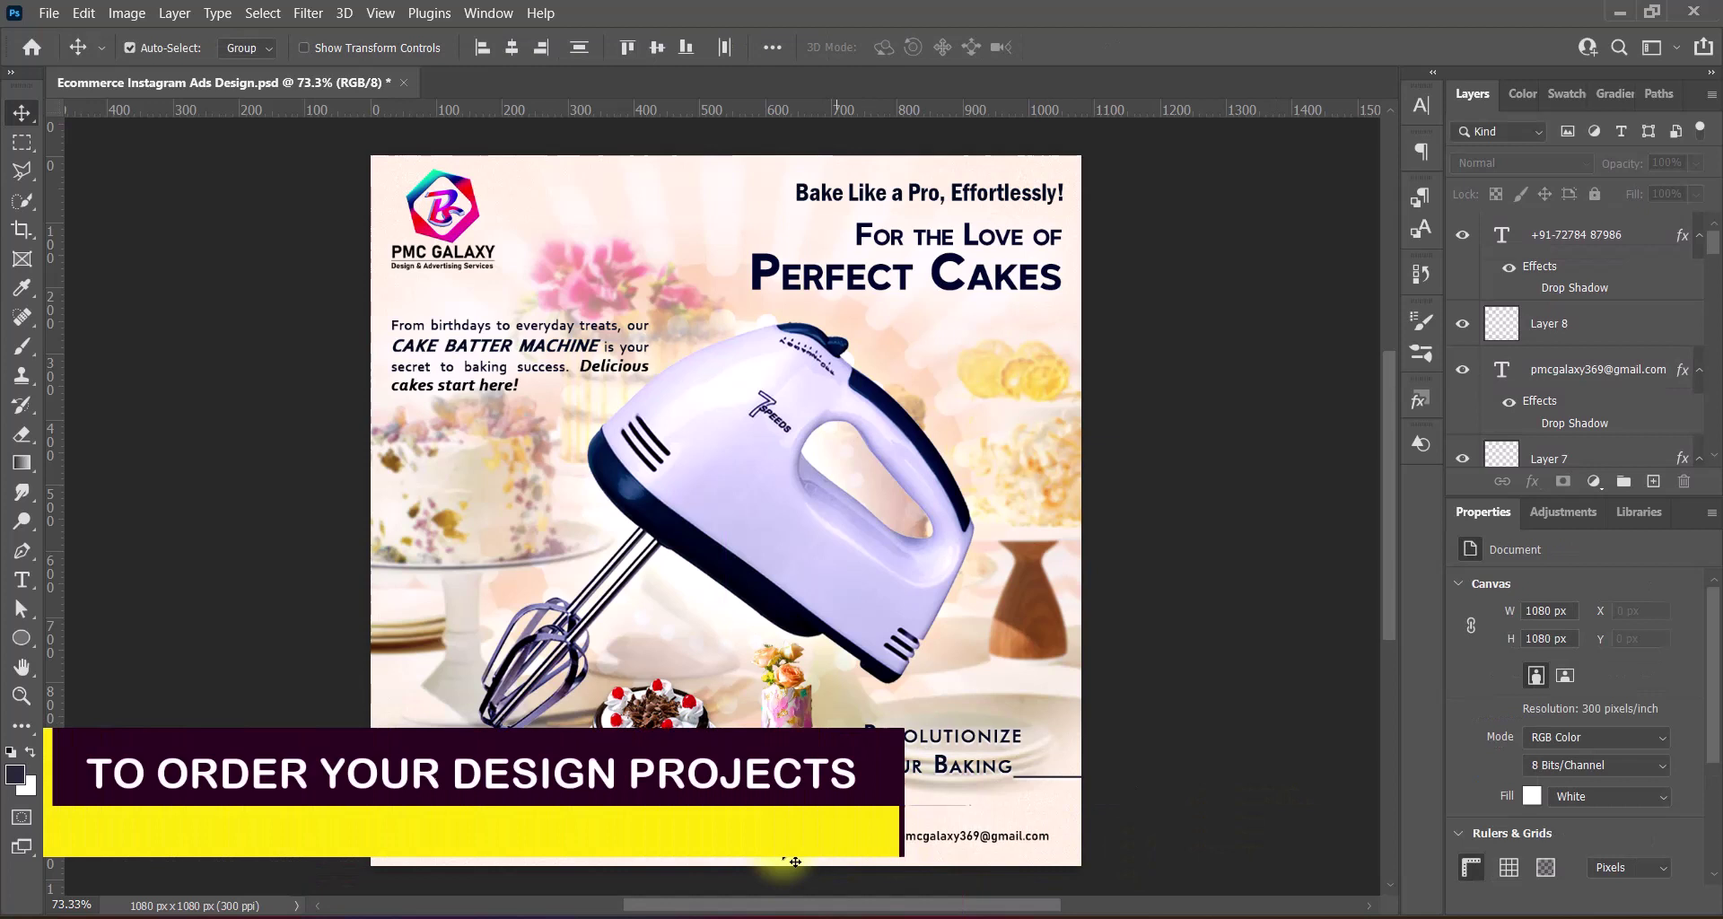
{"action": "left_click", "coordinate": [924, 839], "text": "shift"}
{"action": "left_click", "coordinate": [536, 863]}
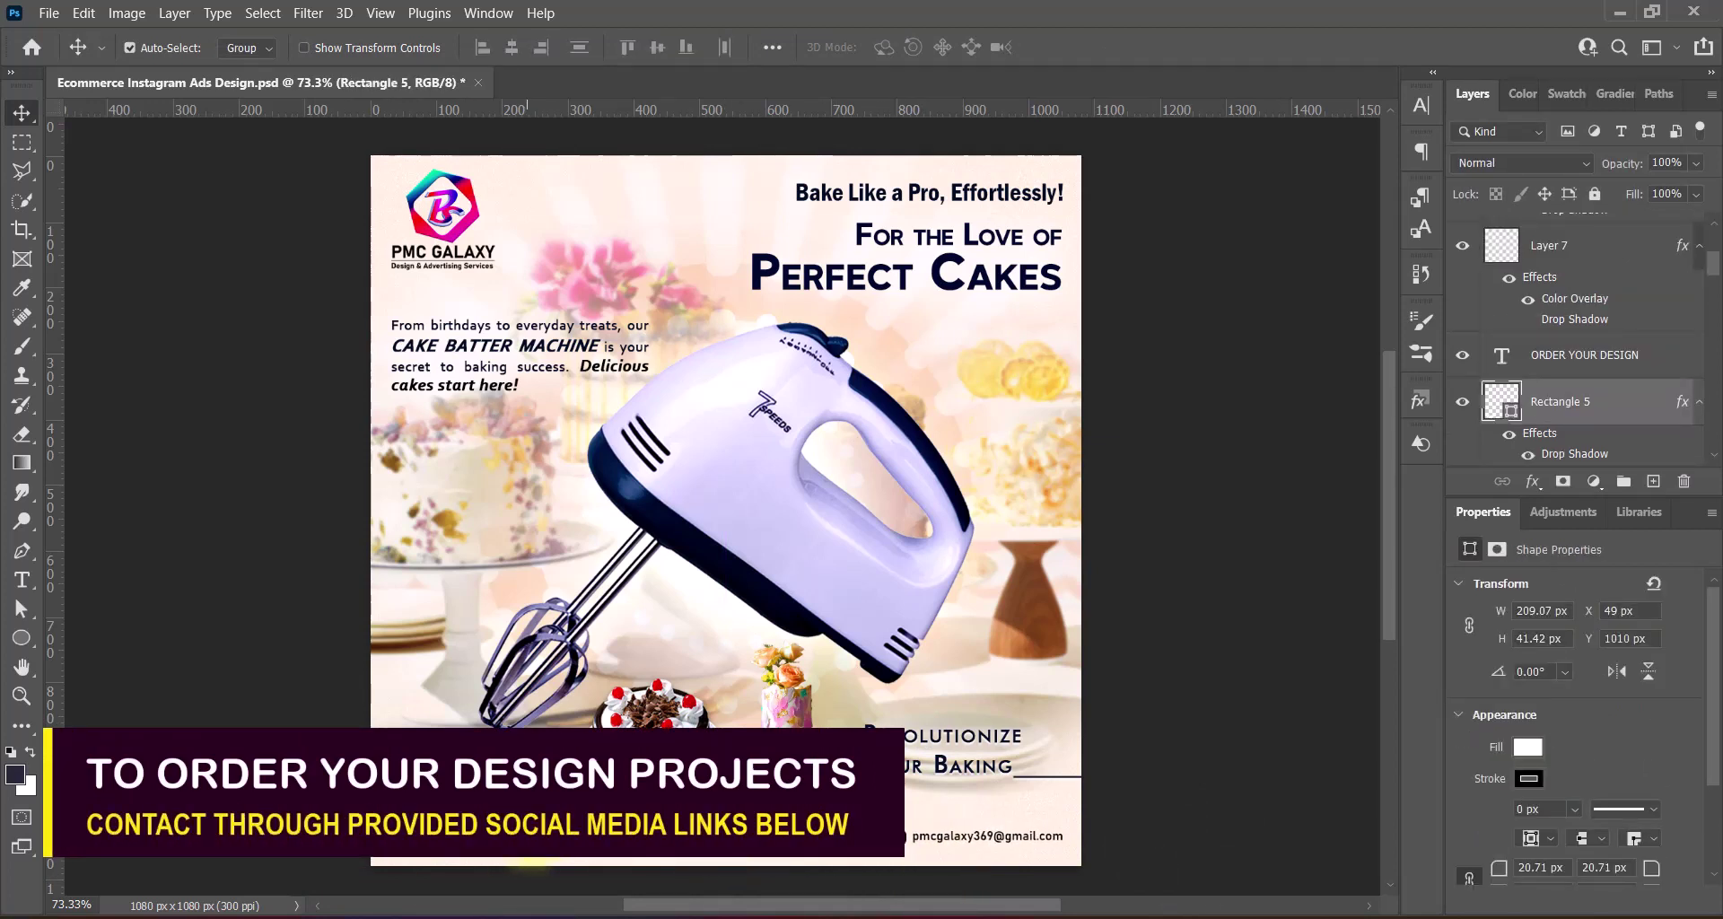
{"action": "left_click", "coordinate": [1088, 817], "text": "shift"}
{"action": "key", "text": "shift+Left"}
{"action": "key", "text": "shift+Left"}
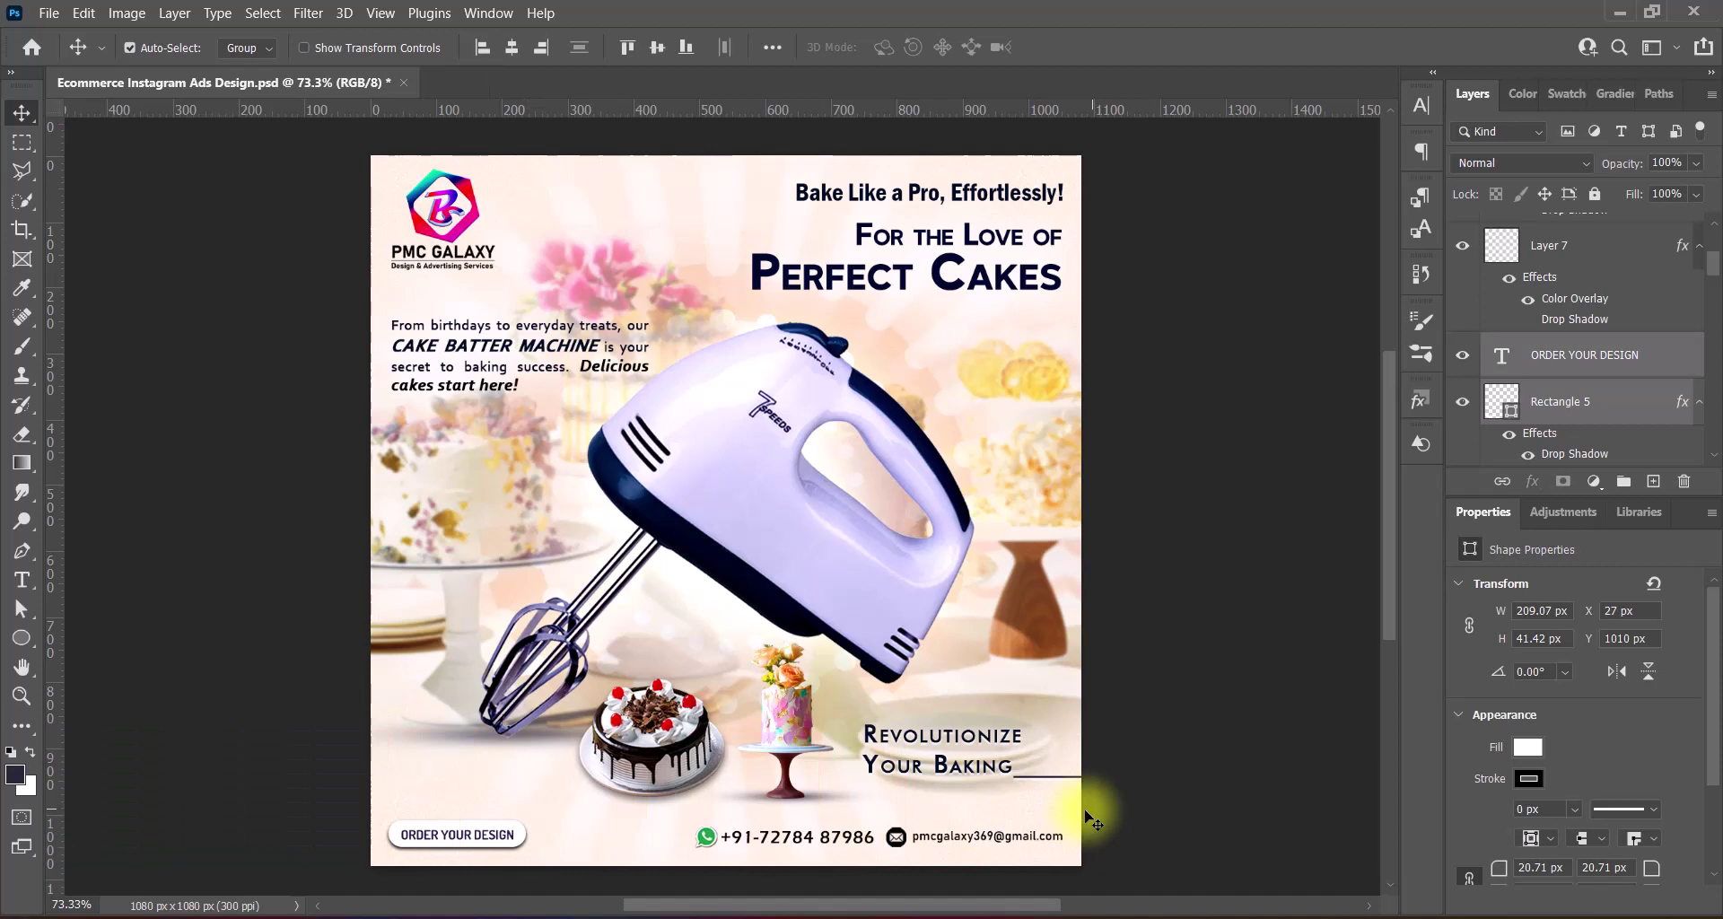
{"action": "left_click", "coordinate": [1261, 772]}
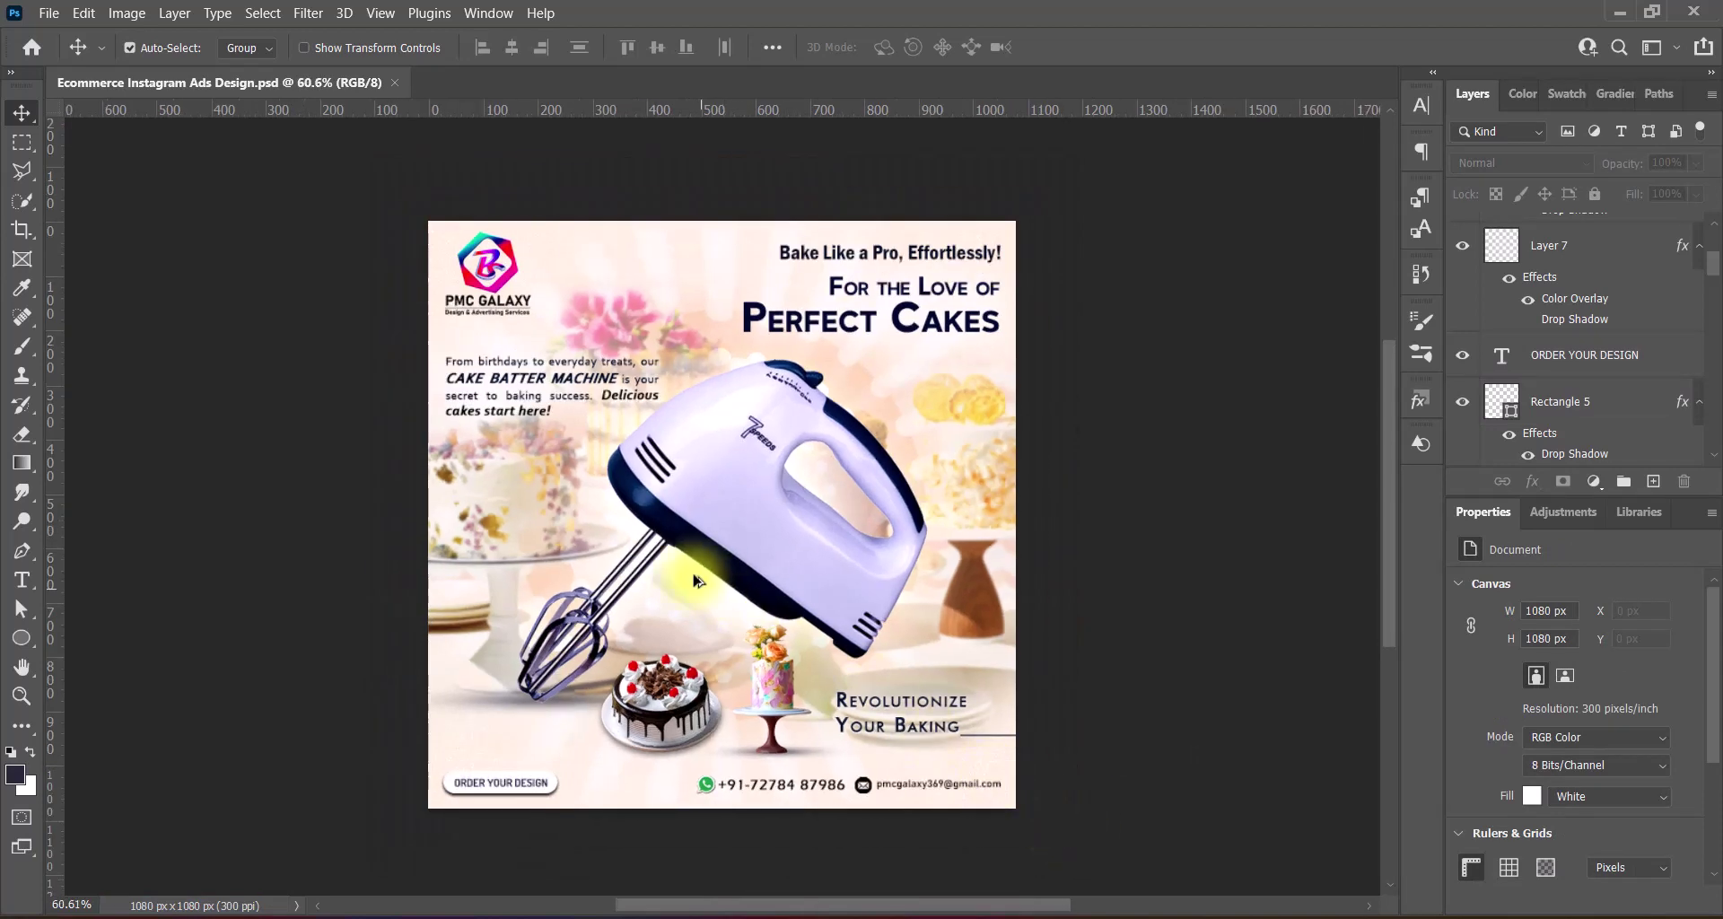
Zoom in and out to review the finished ad layout
{"action": "scroll", "coordinate": [691, 578], "scroll_direction": "up", "scroll_amount": 2}
{"action": "scroll", "coordinate": [691, 578], "scroll_direction": "down", "scroll_amount": 3}
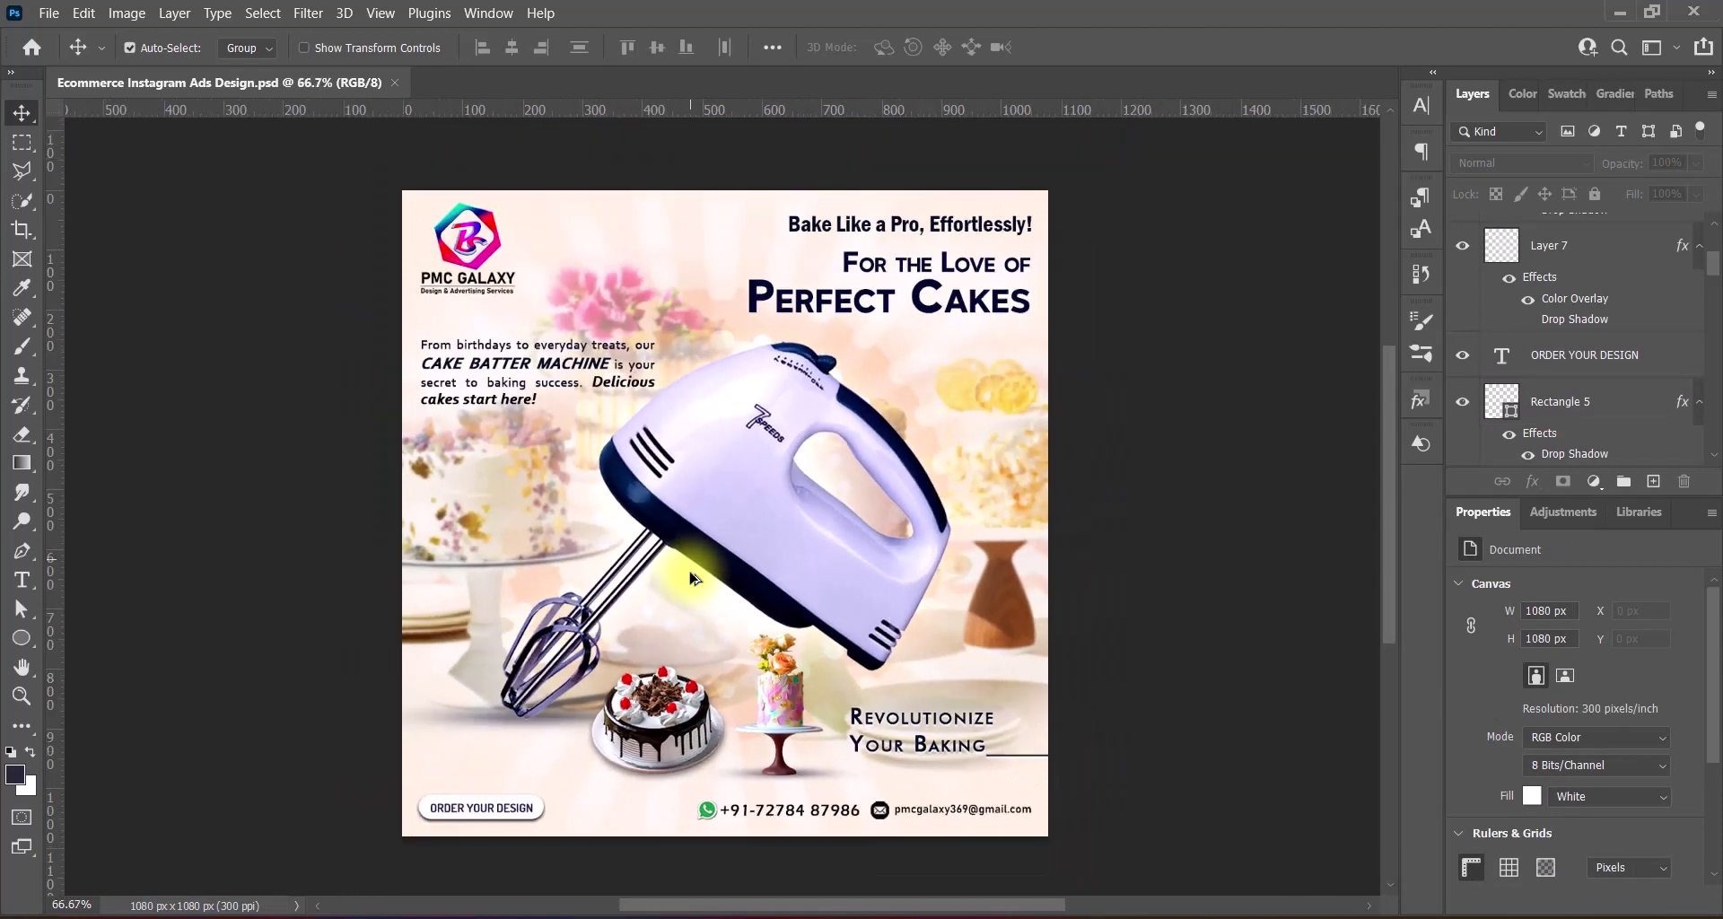
{"action": "scroll", "coordinate": [754, 596], "scroll_direction": "up", "scroll_amount": 3}
{"action": "scroll", "coordinate": [753, 595], "scroll_direction": "down", "scroll_amount": 2}
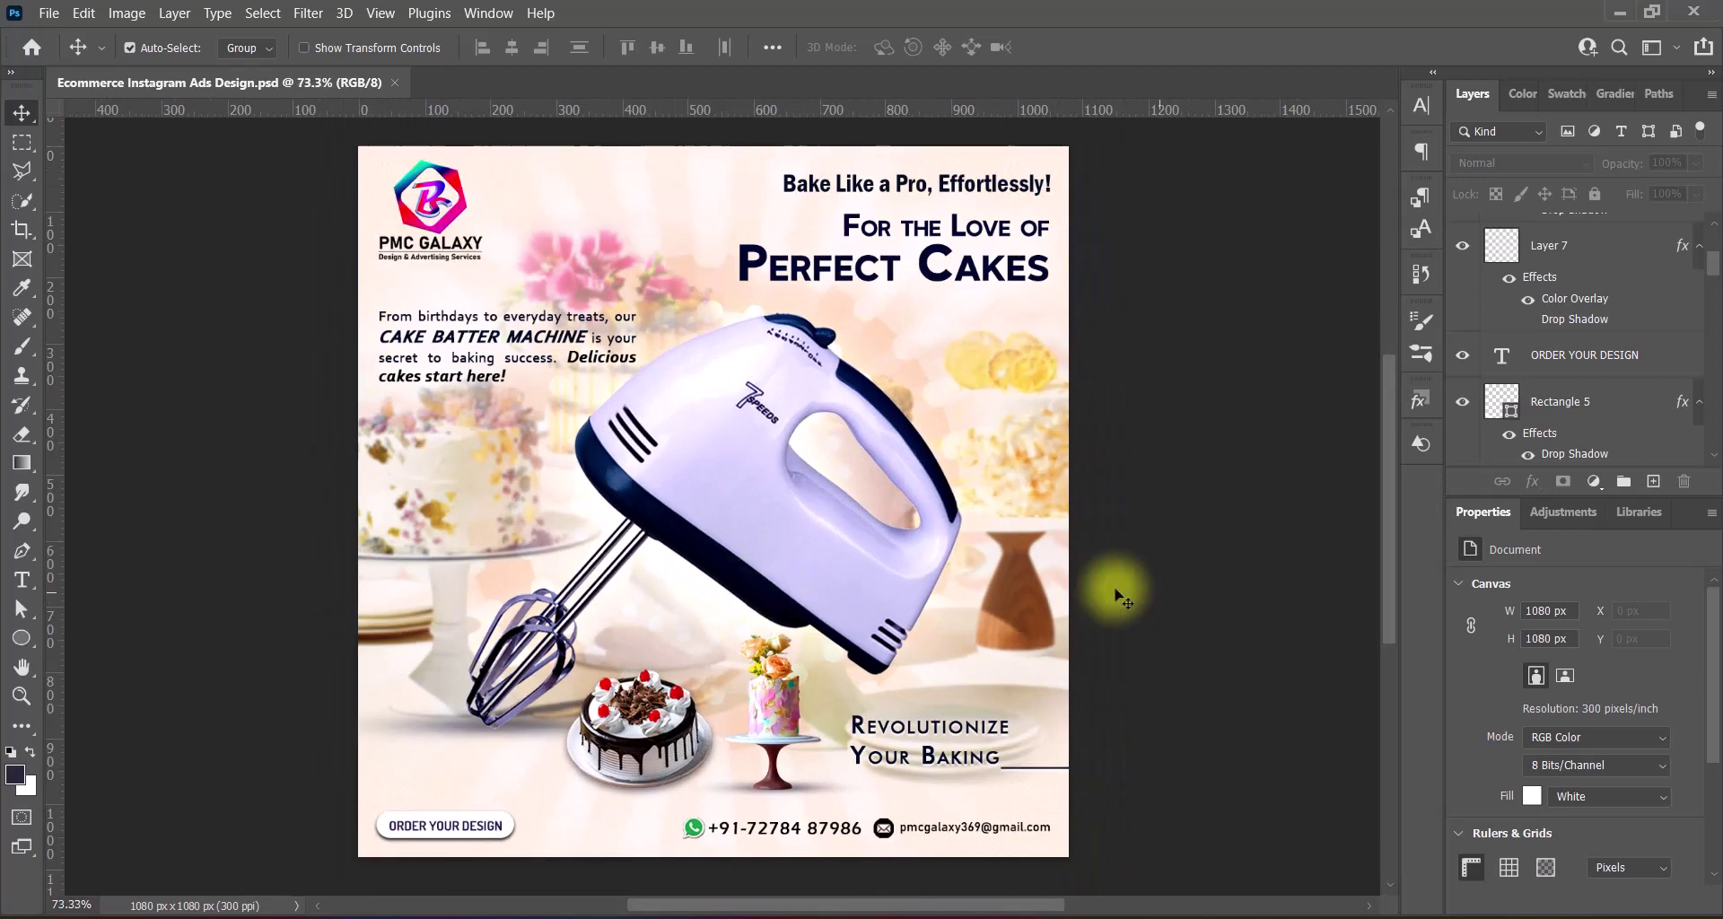